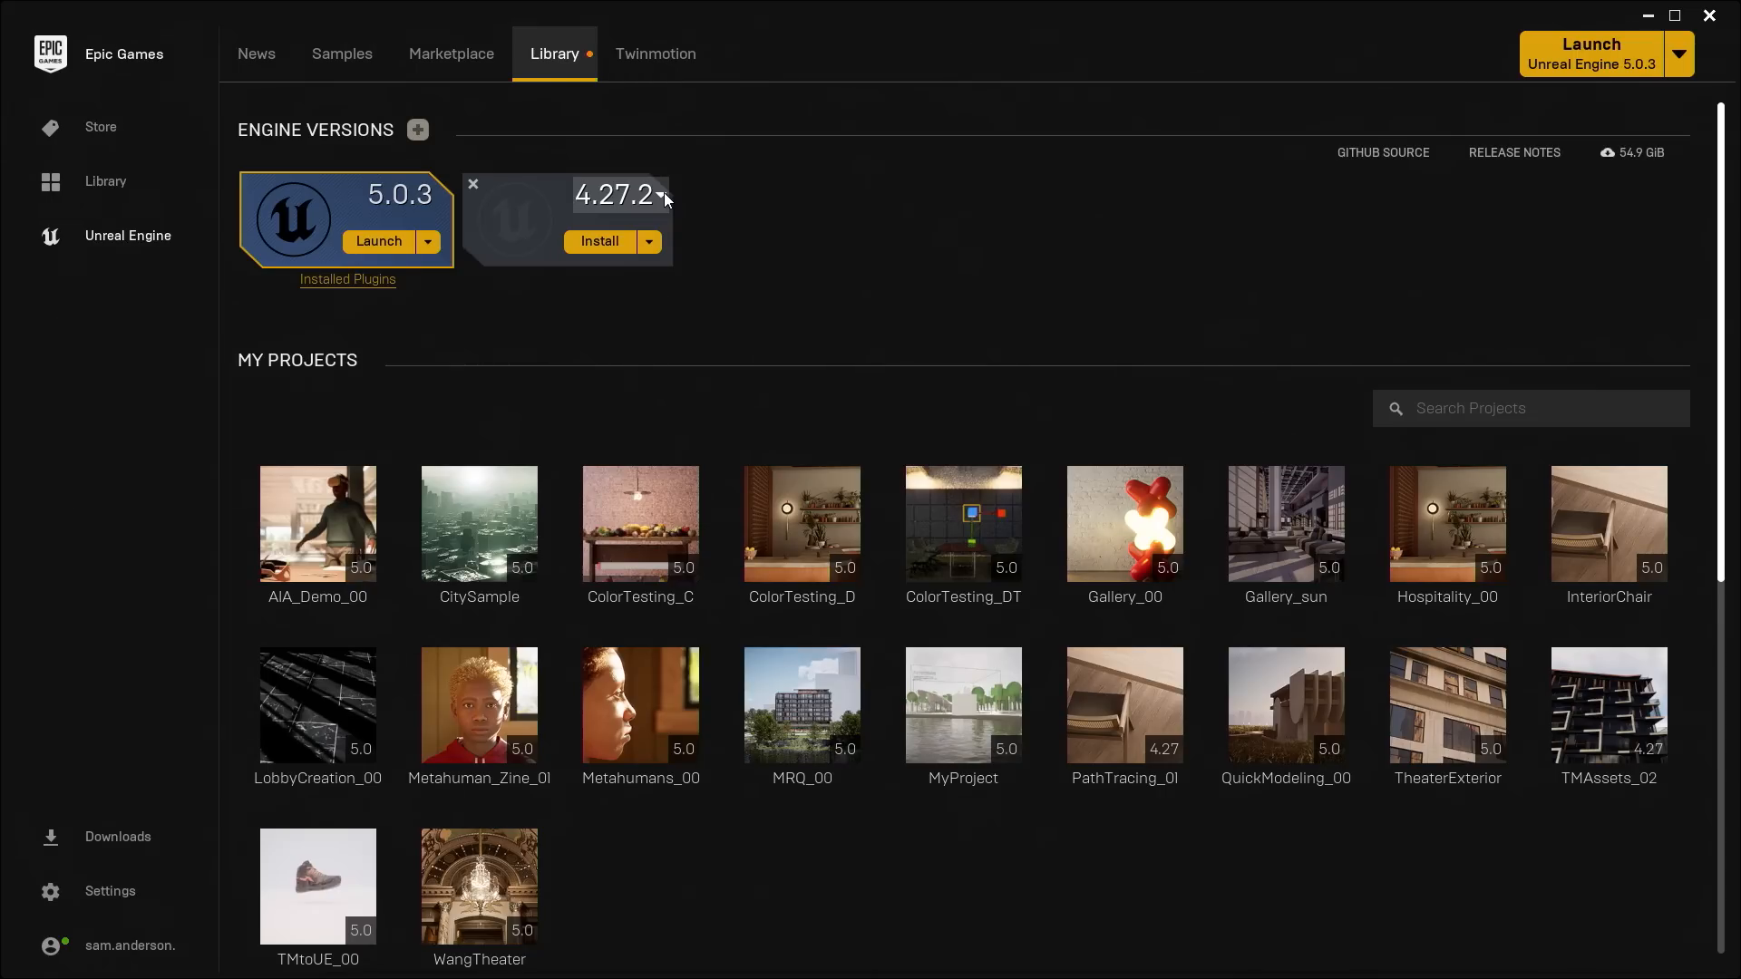
- Launch Unreal Engine 5.0.3 and choose the Archvis template from the Architecture category for a new project
left_click(379, 241)
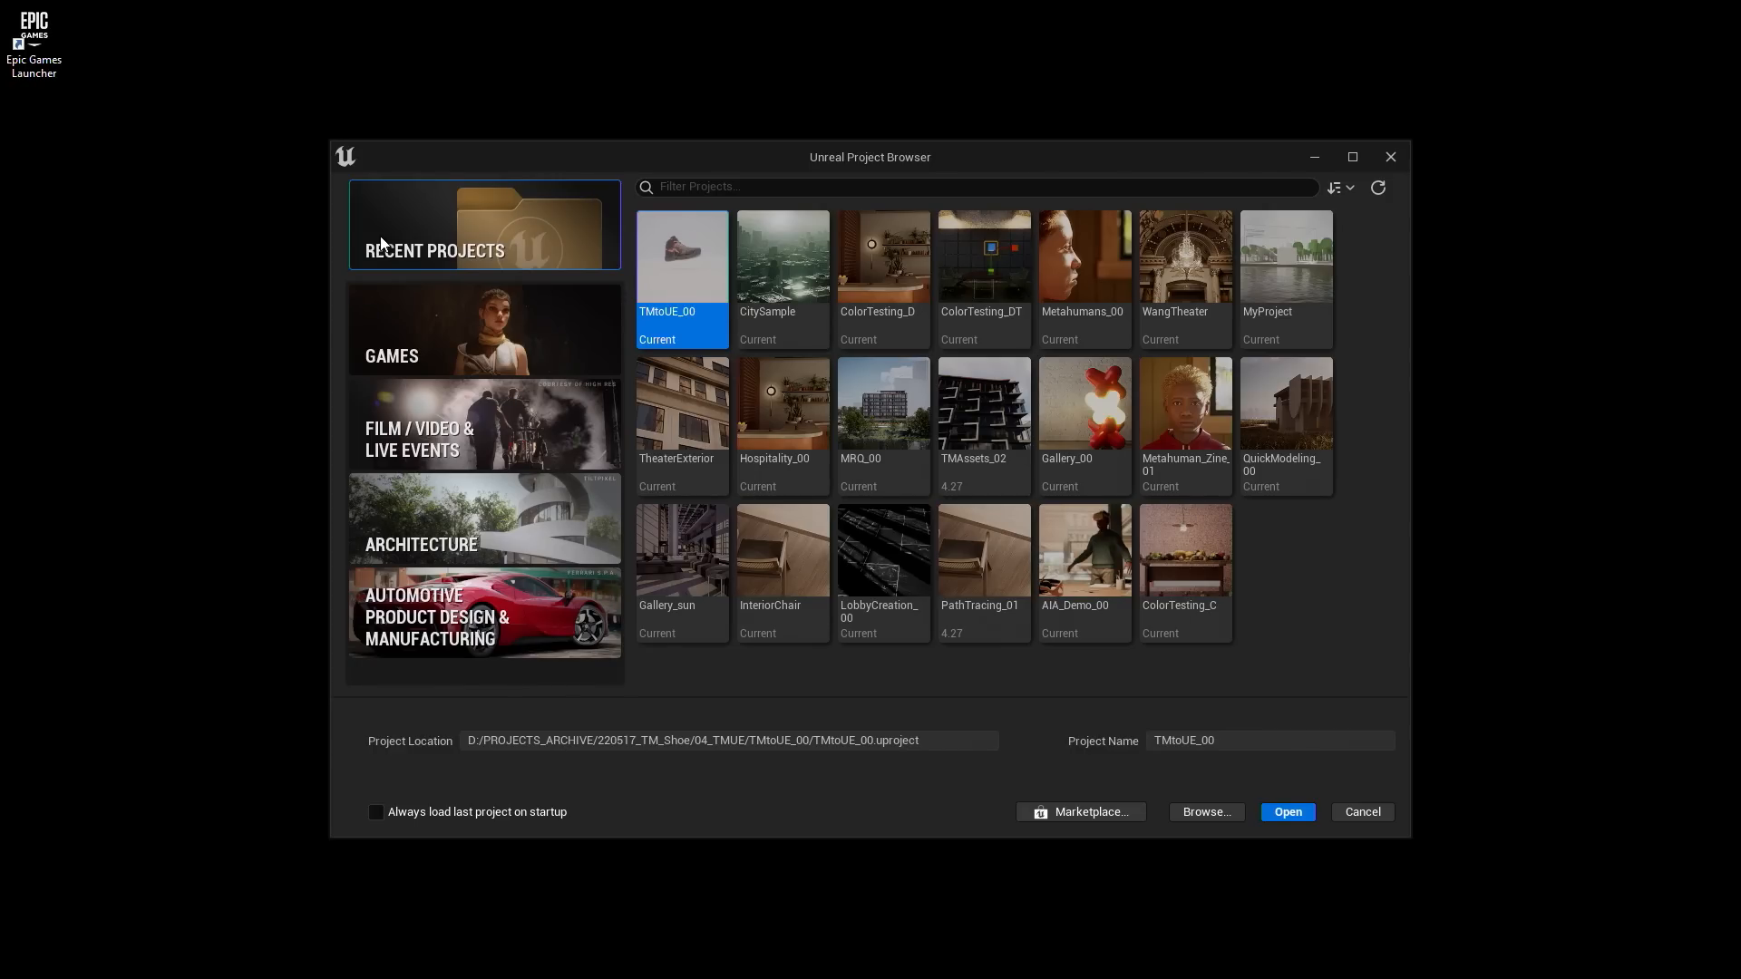
left_click(450, 539)
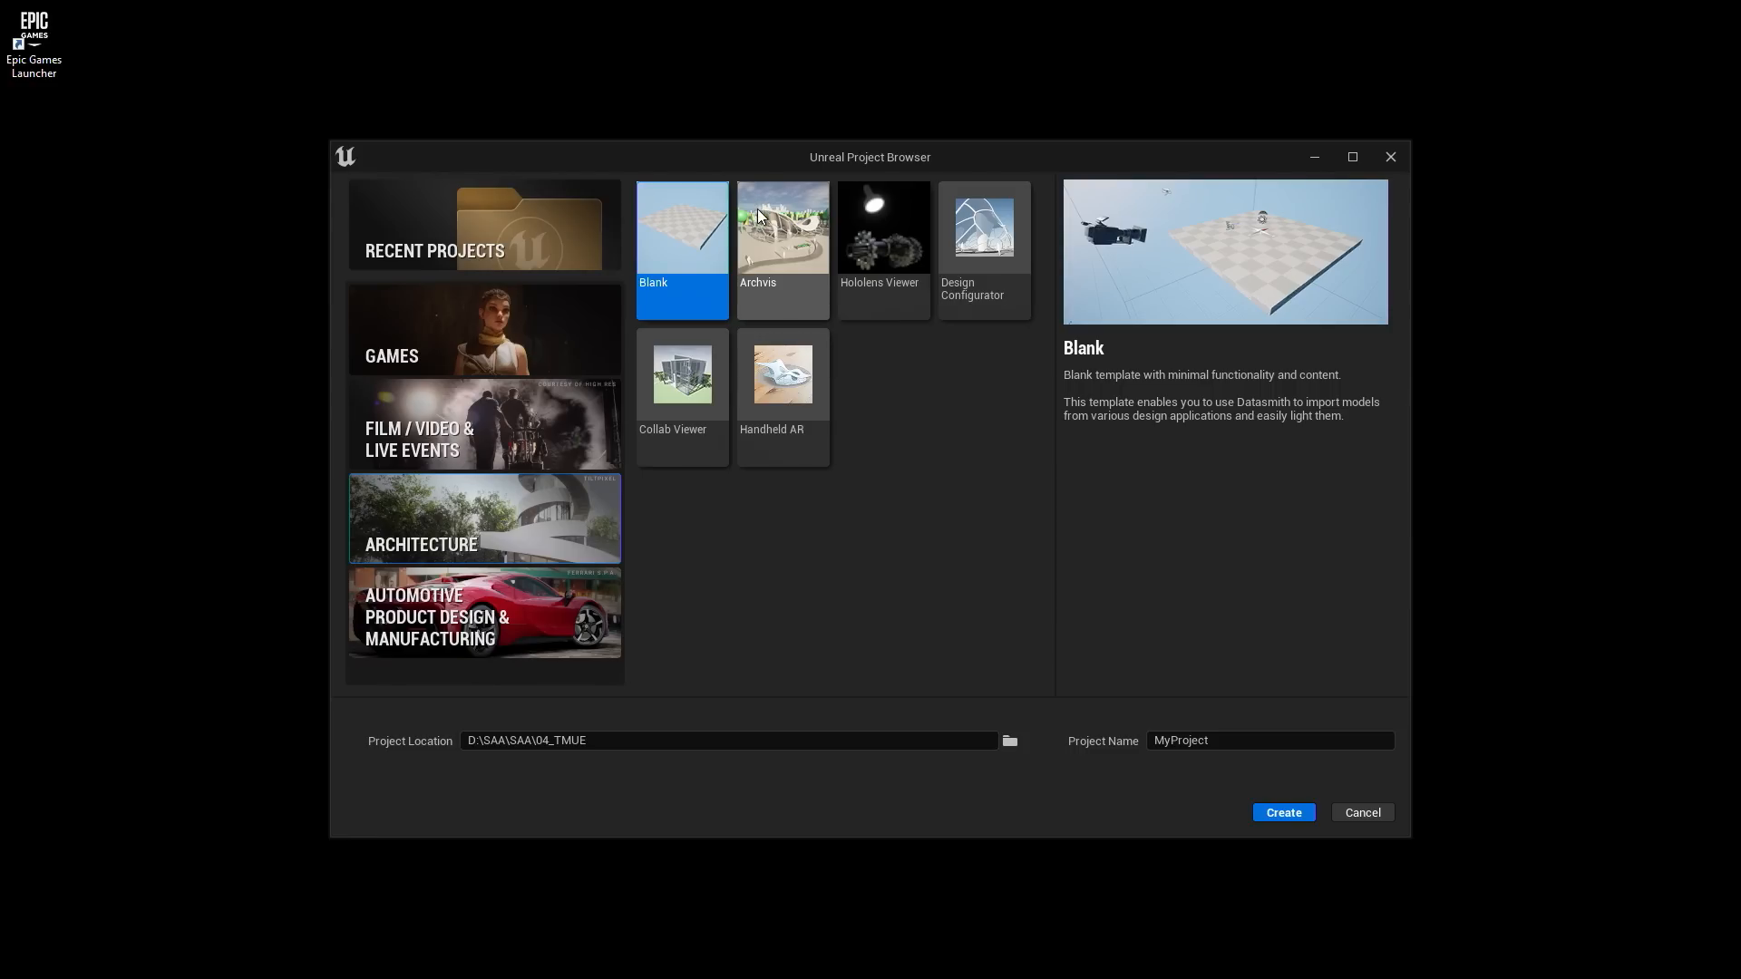
left_click(785, 243)
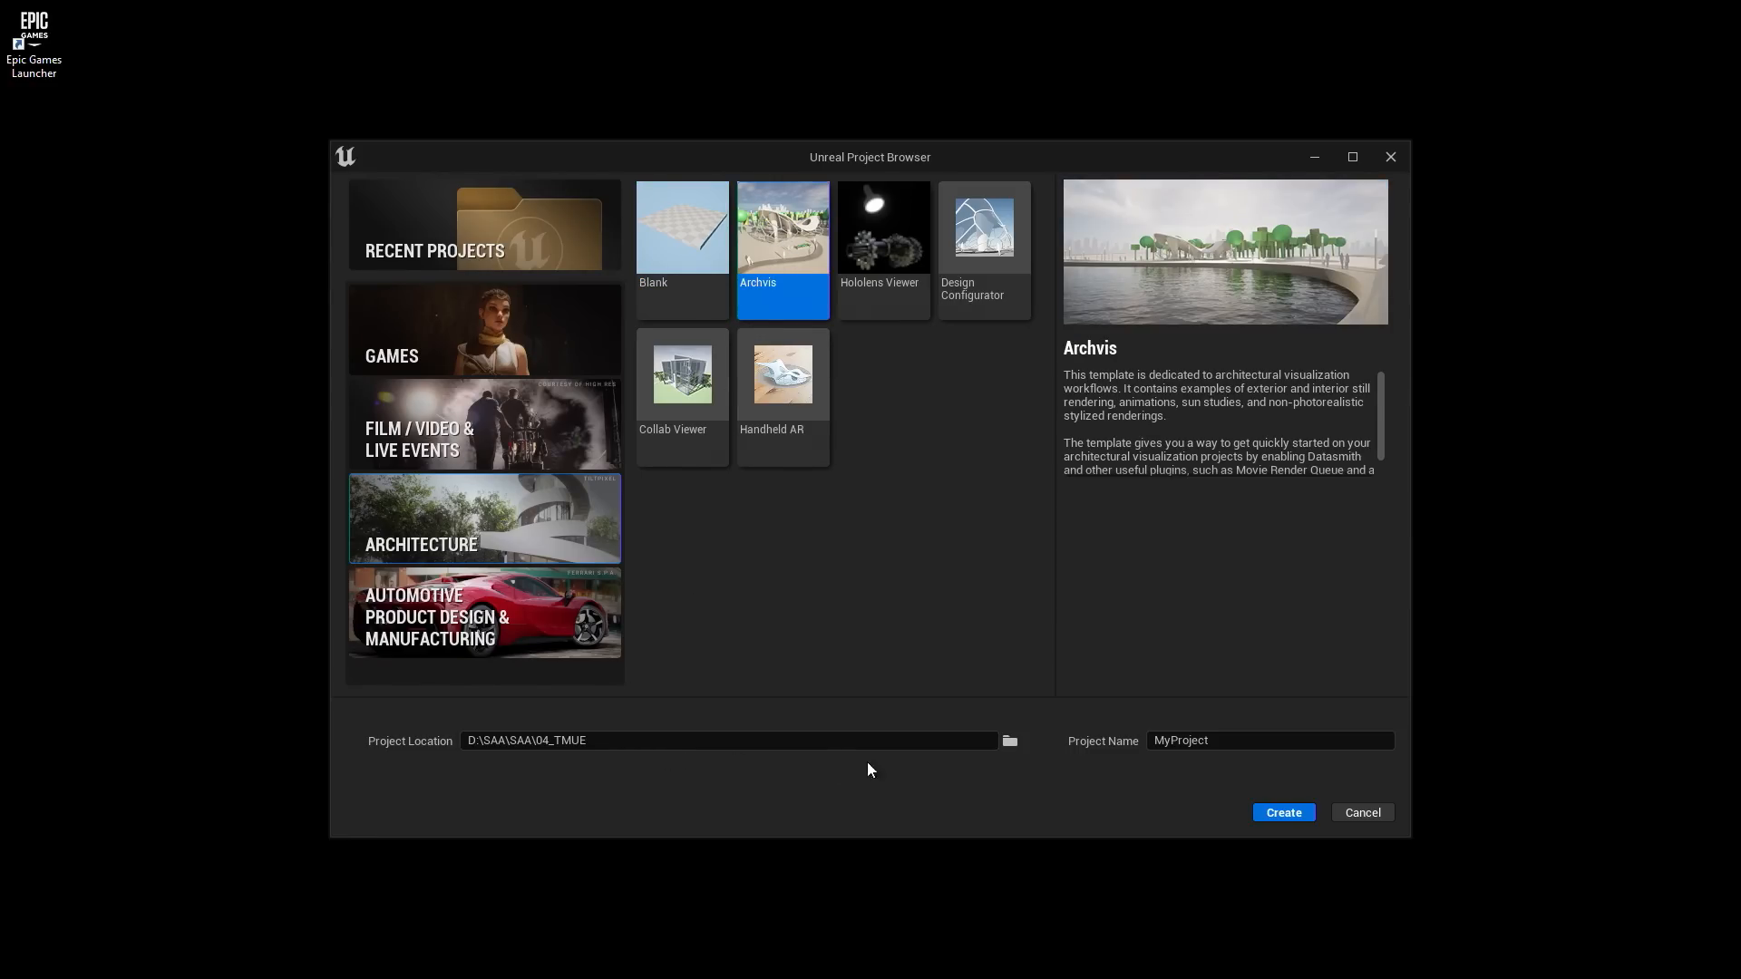
- Set the project location to the PROJECTS\220222_UE5_Architecture\04_TMUE folder inside Documents
left_click(1010, 741)
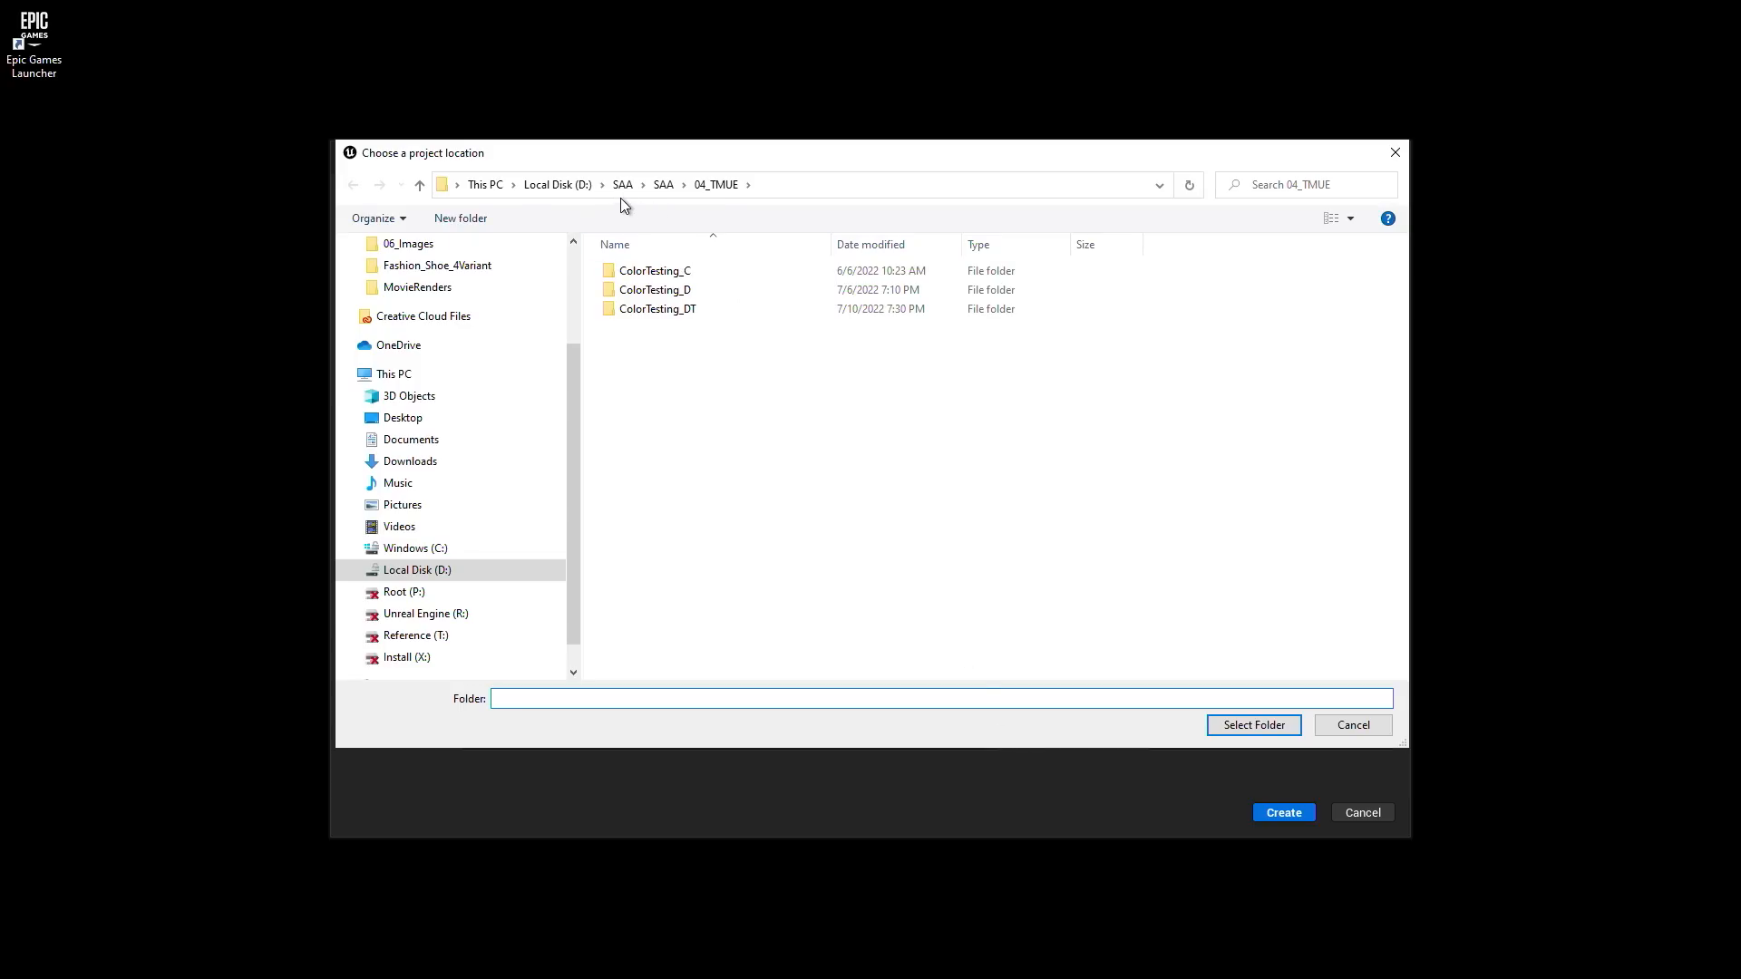
left_click(450, 440)
double_click(668, 426)
double_click(668, 290)
double_click(668, 332)
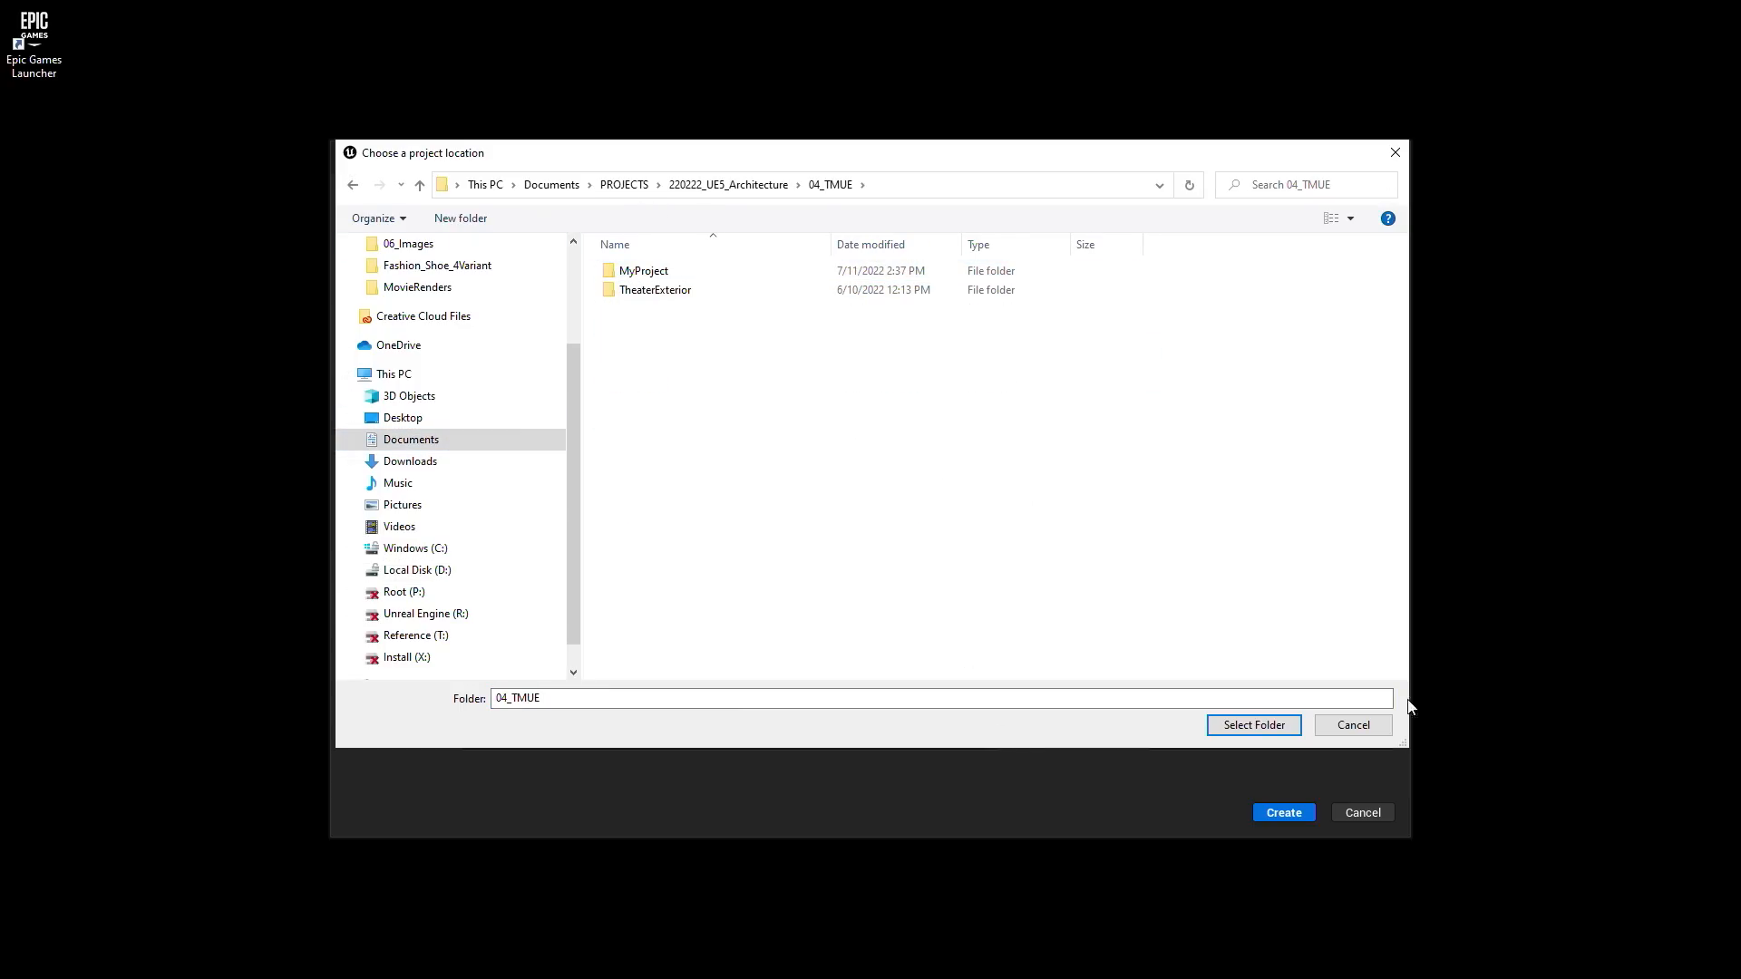
left_click(1254, 725)
- Name the project UE5Architecture and create it
left_click_drag(1274, 730, 1140, 736)
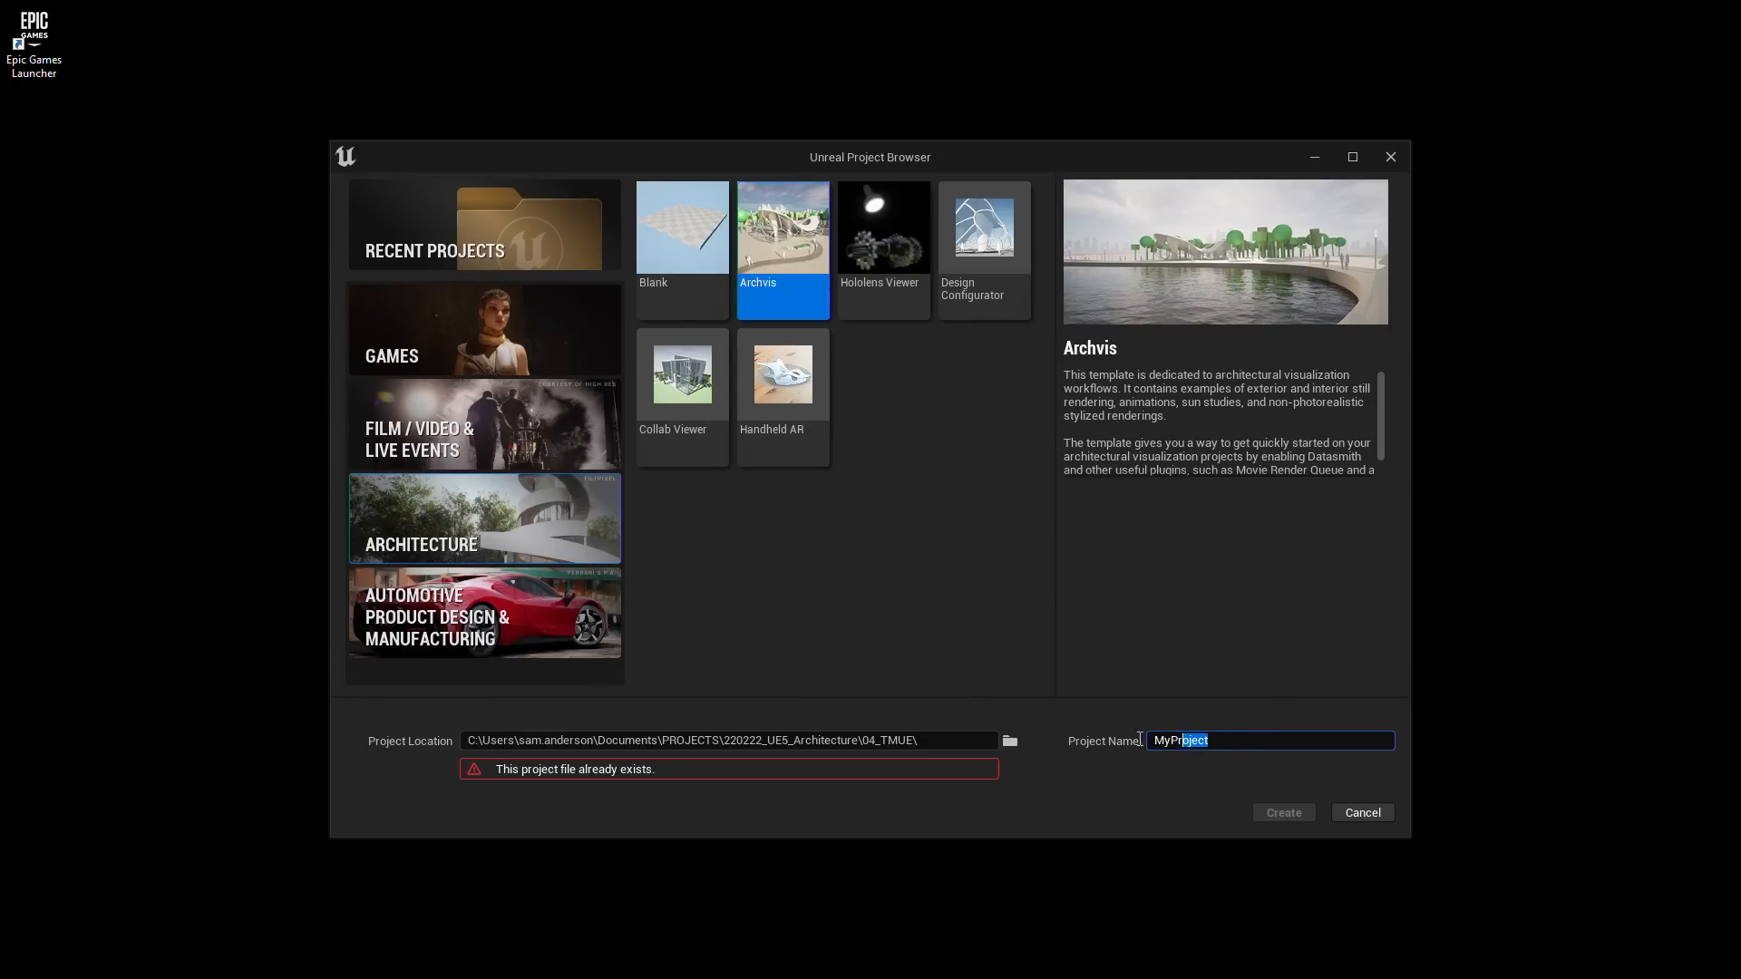
type("UE5")
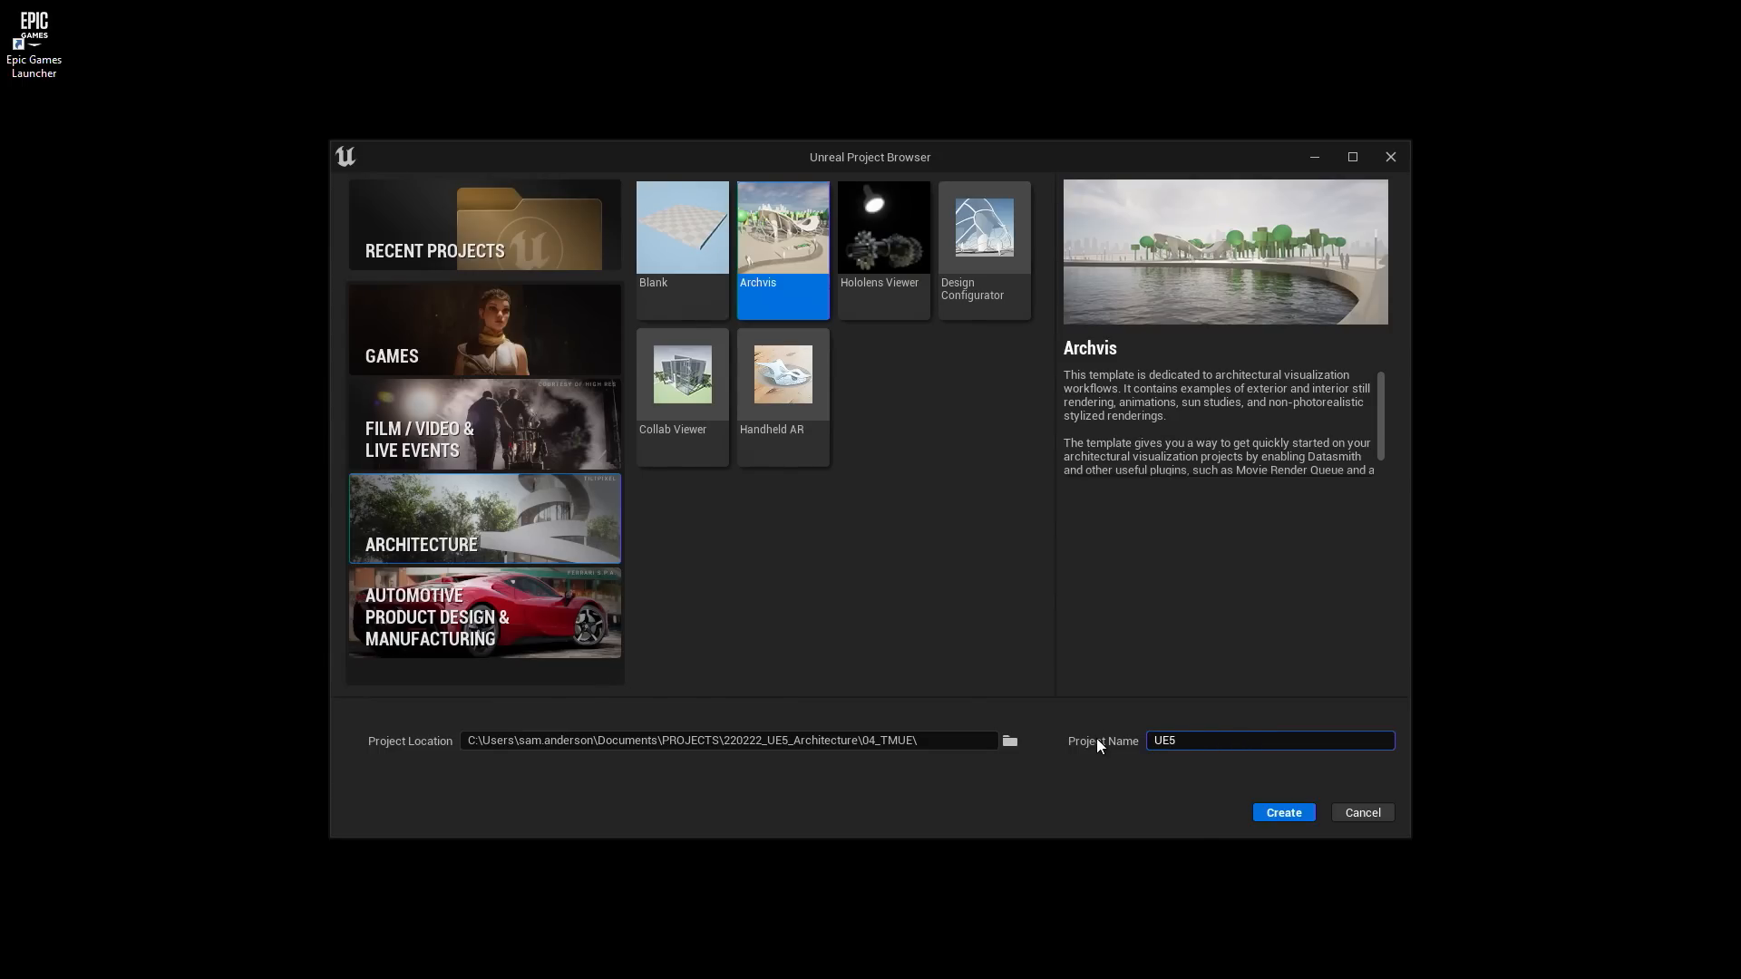
type("Architecture")
left_click(1280, 814)
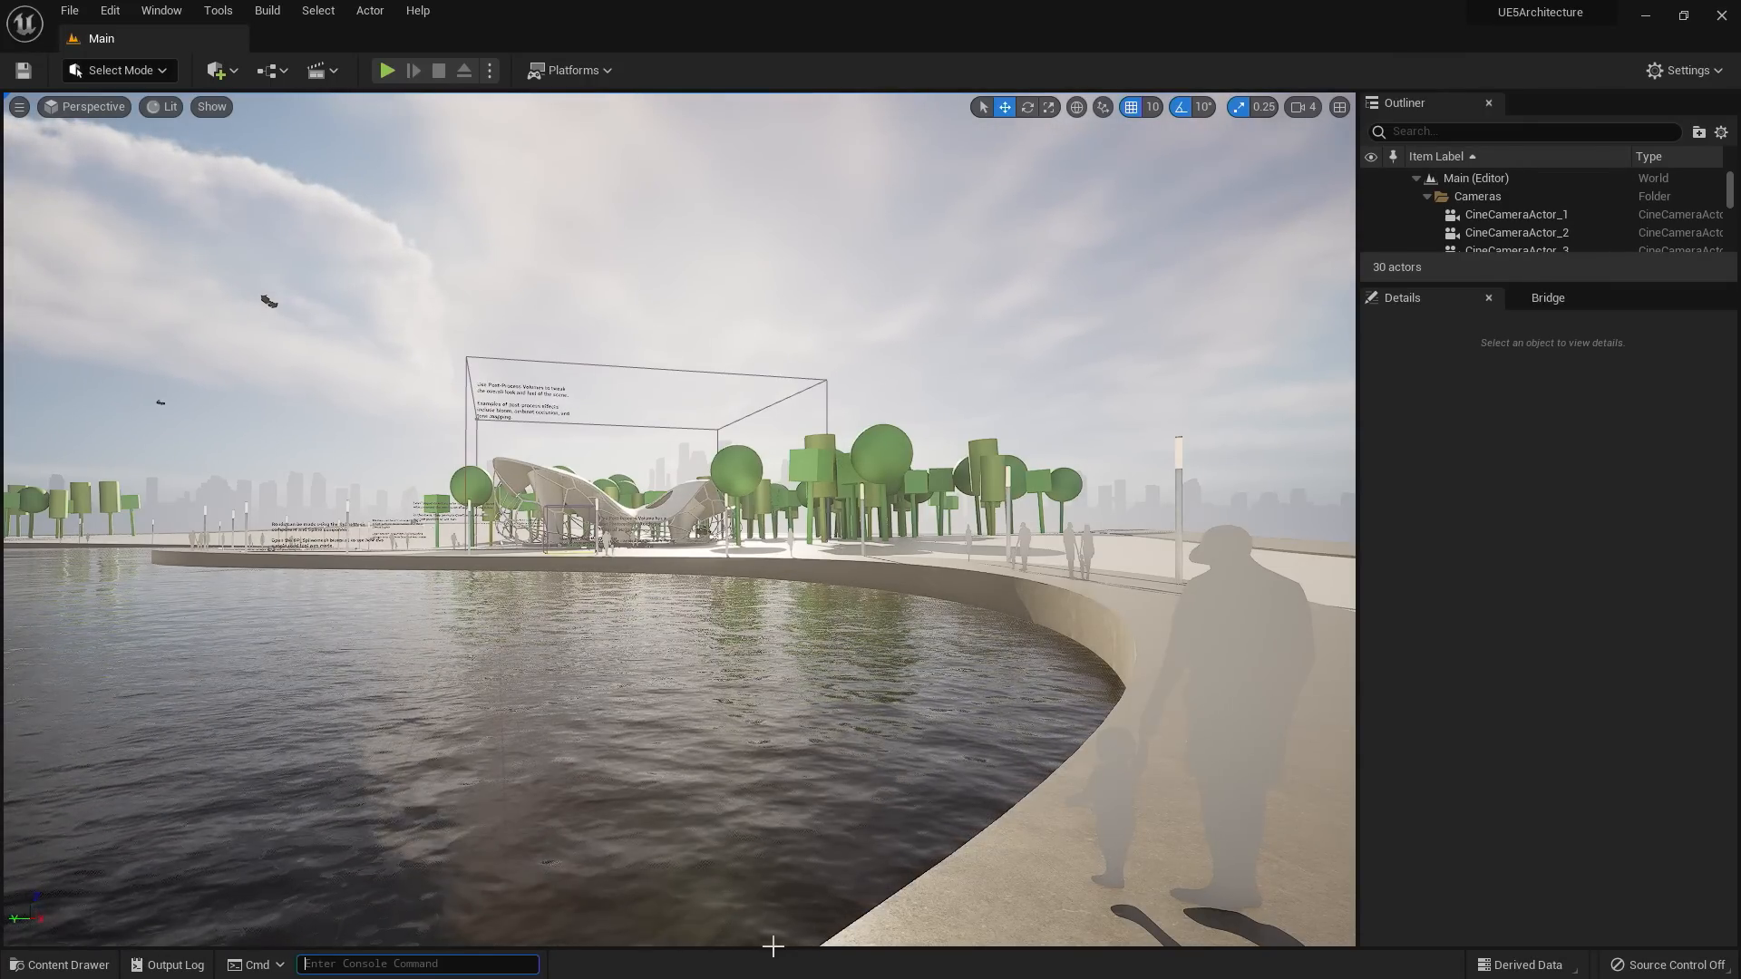
- Open the Content Drawer and dock it permanently in the editor layout
left_click(62, 964)
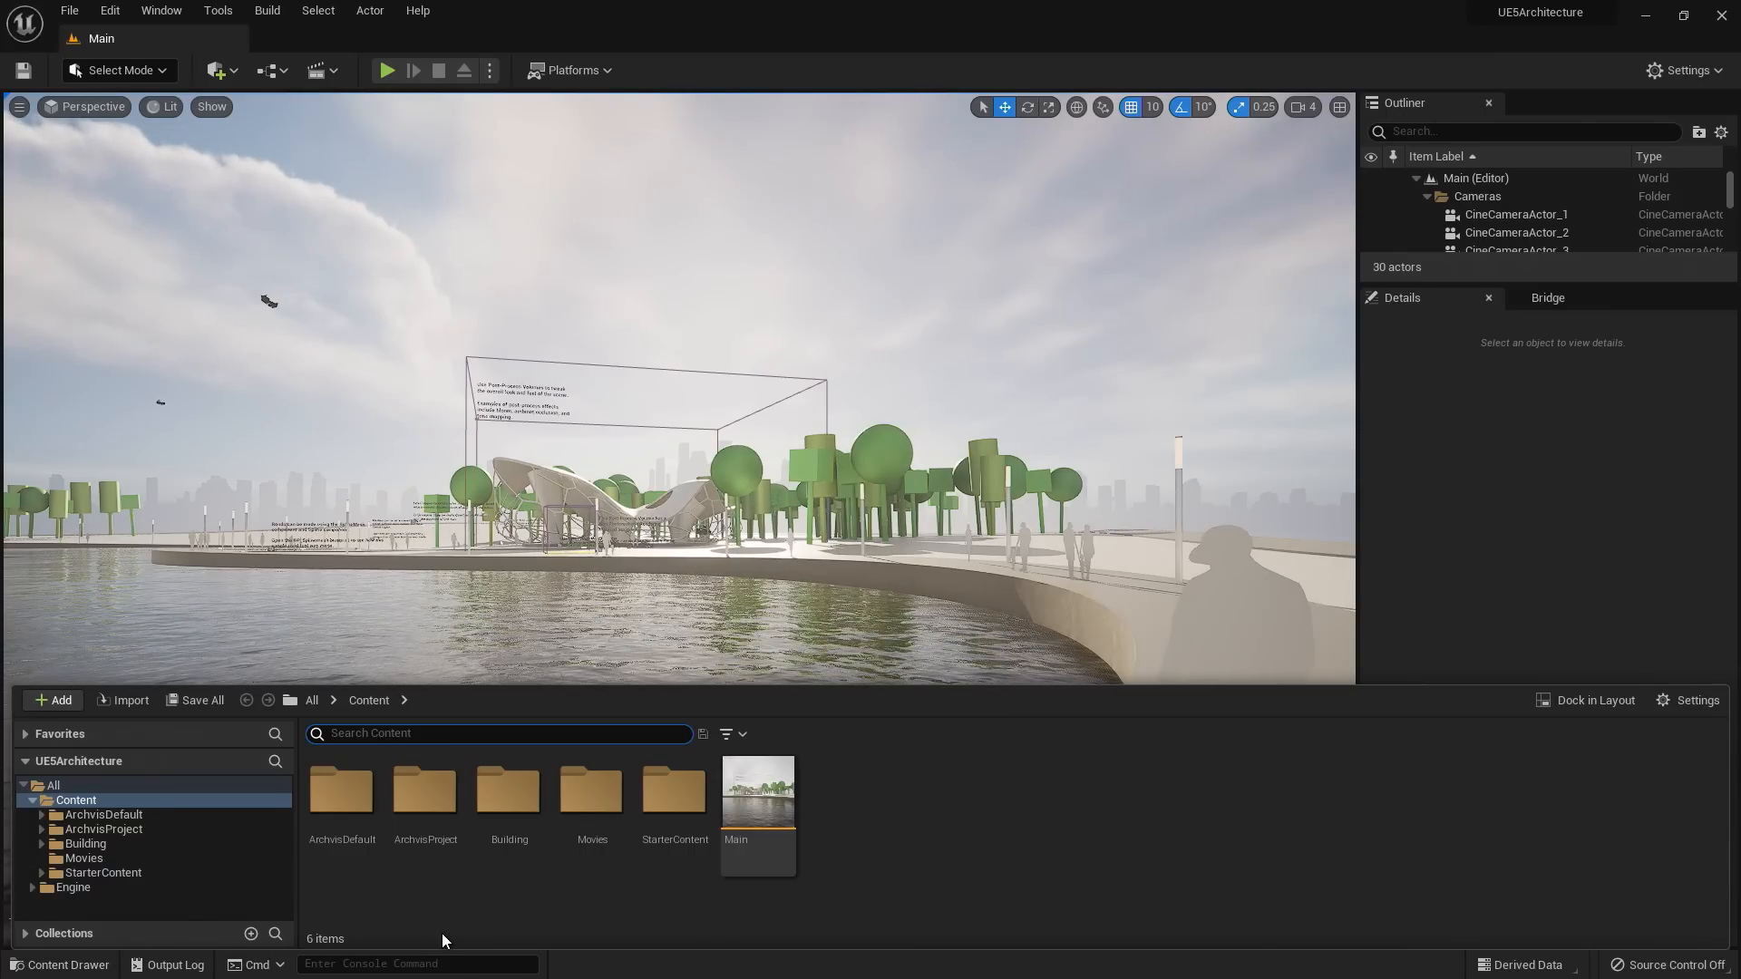
left_click(745, 572)
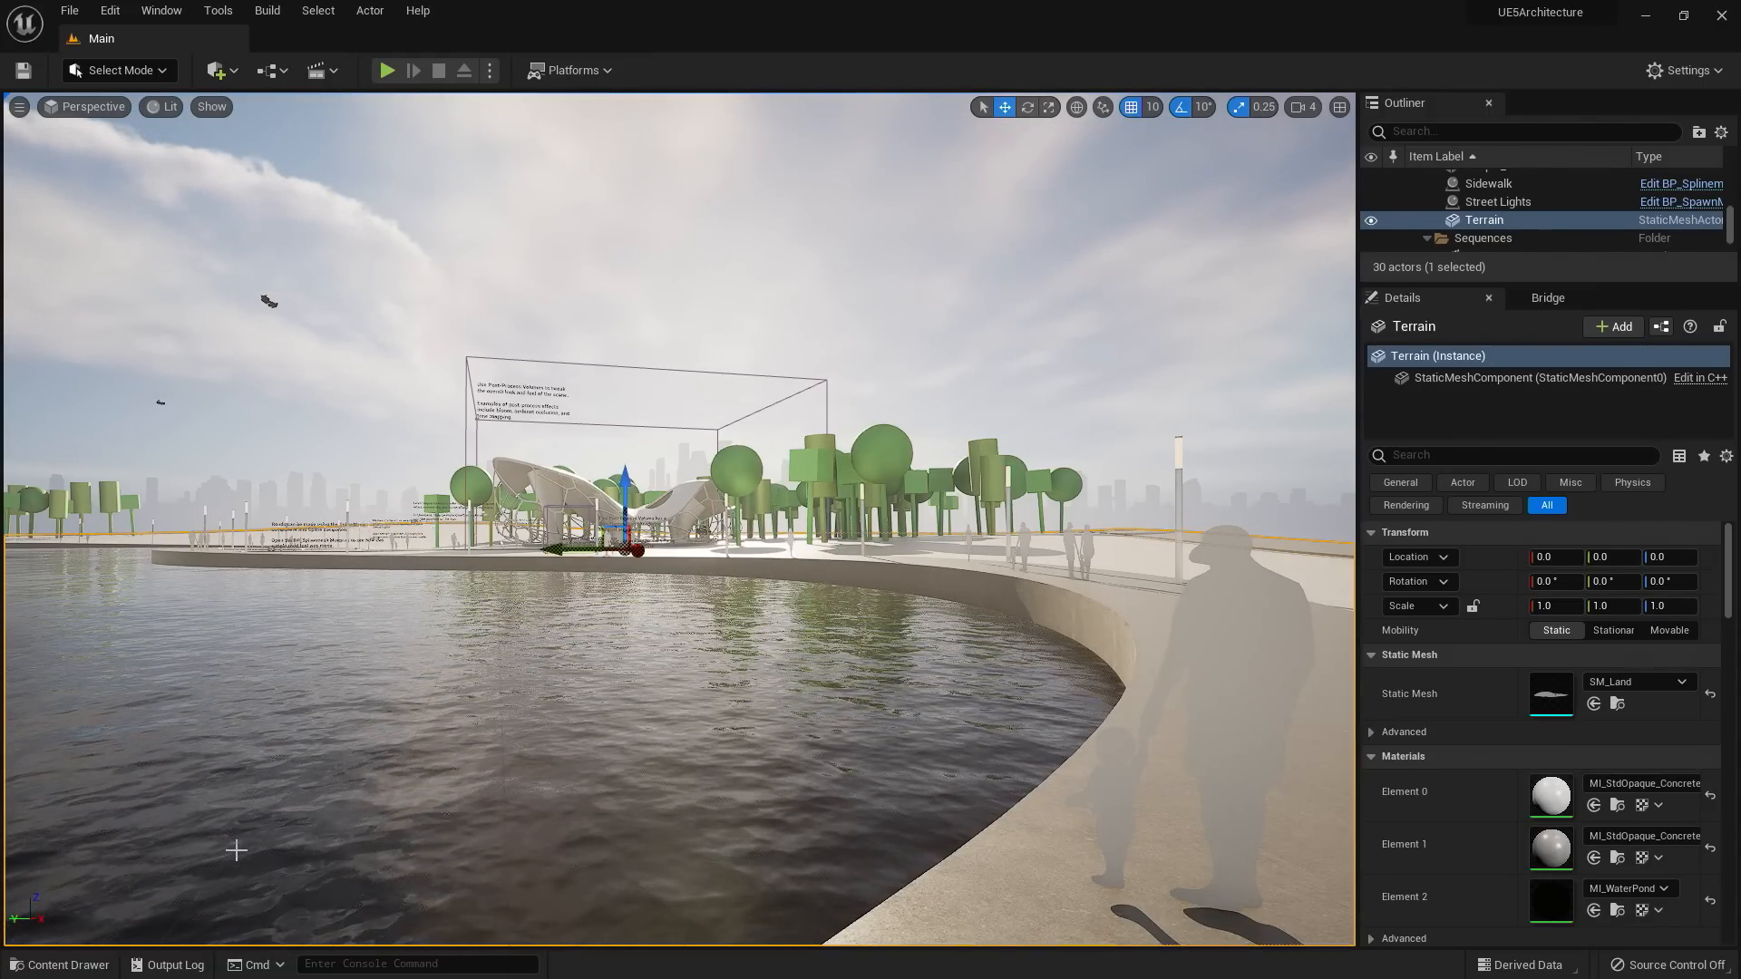
left_click(73, 965)
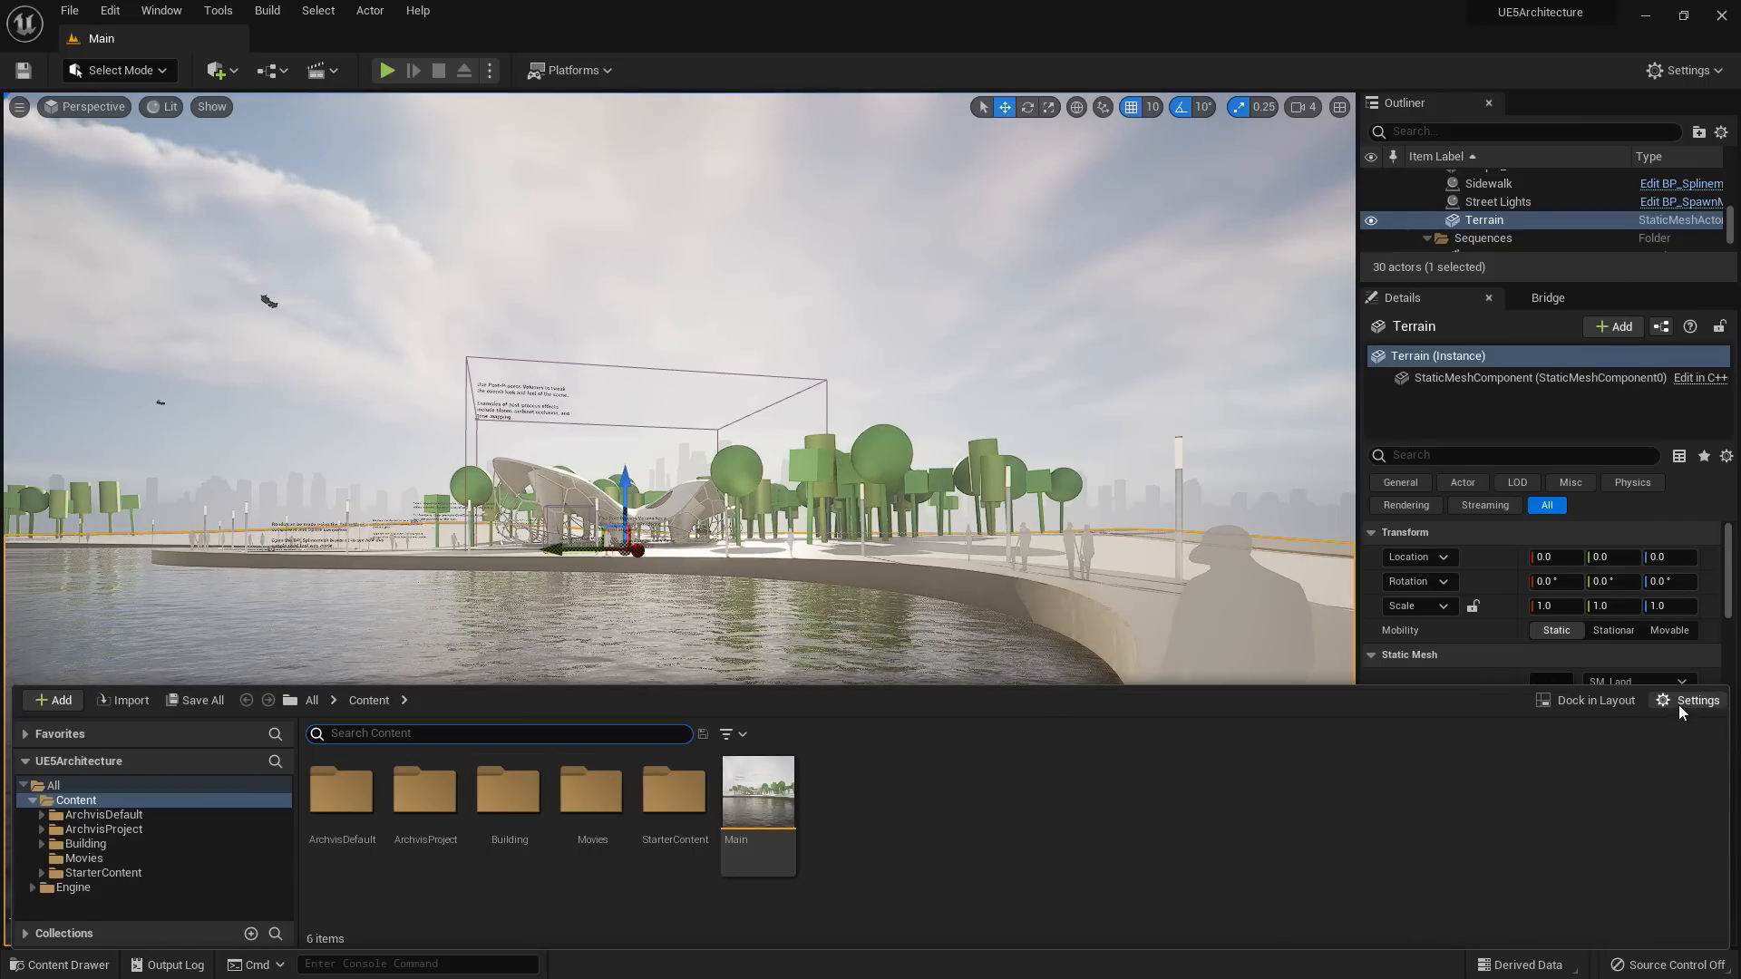
left_click(1596, 700)
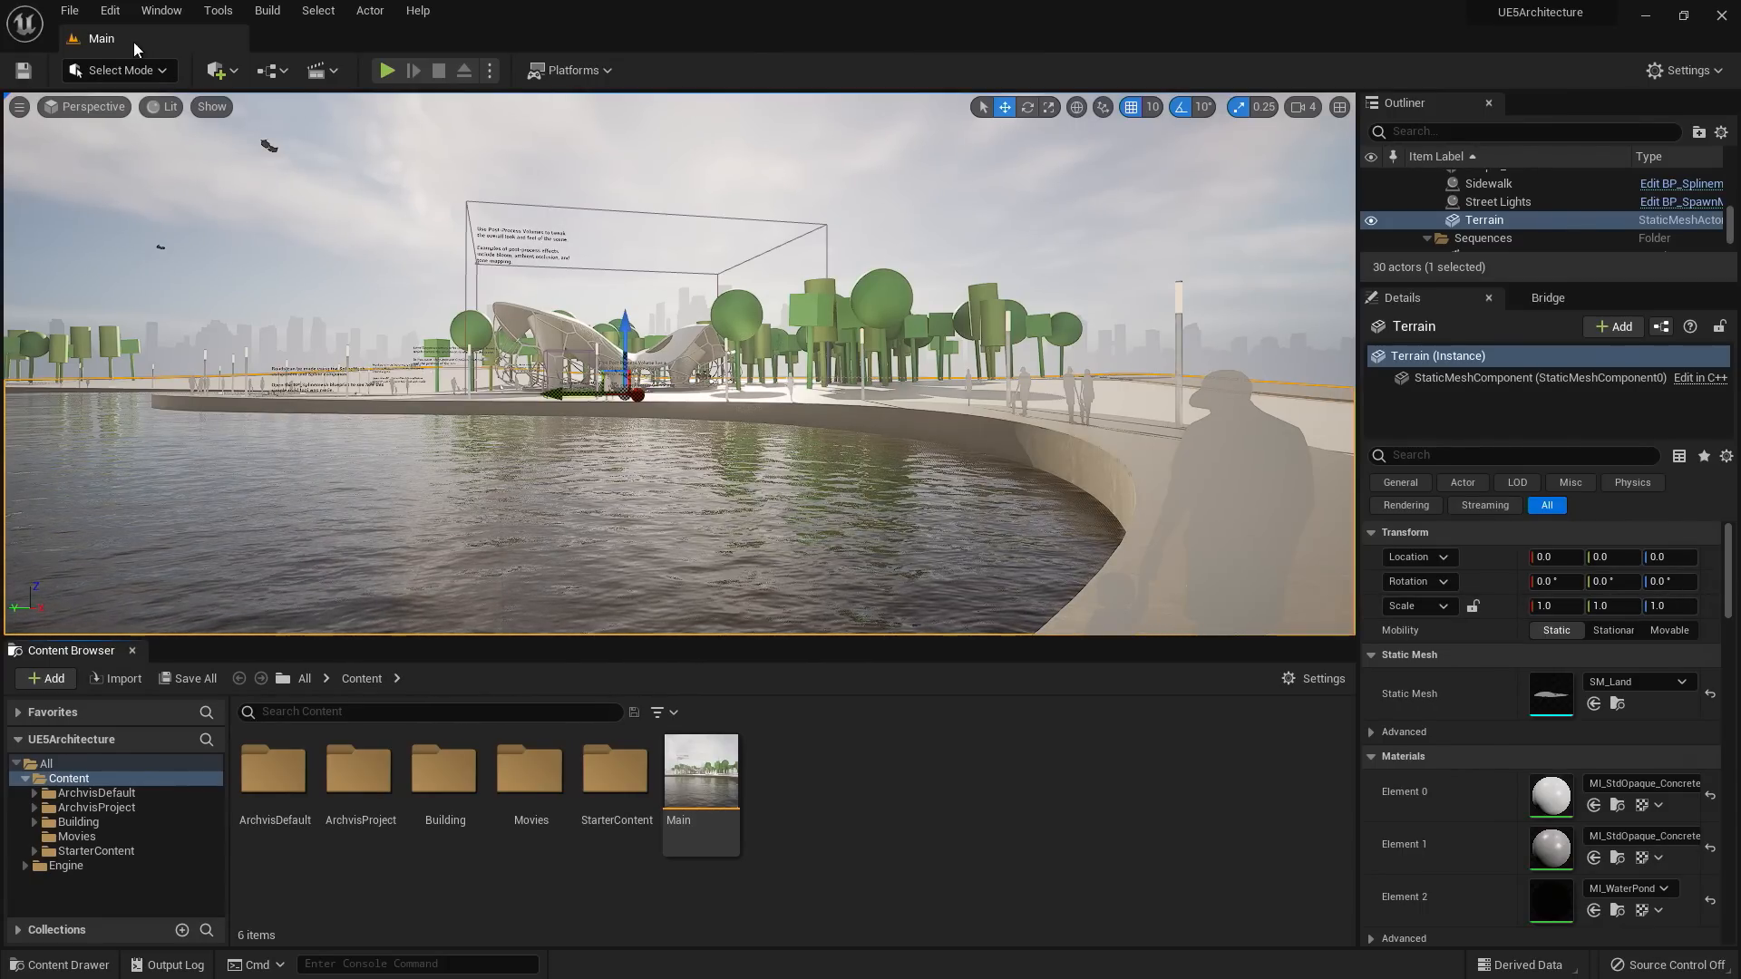
- Create a new level from the Exterior template
left_click(71, 11)
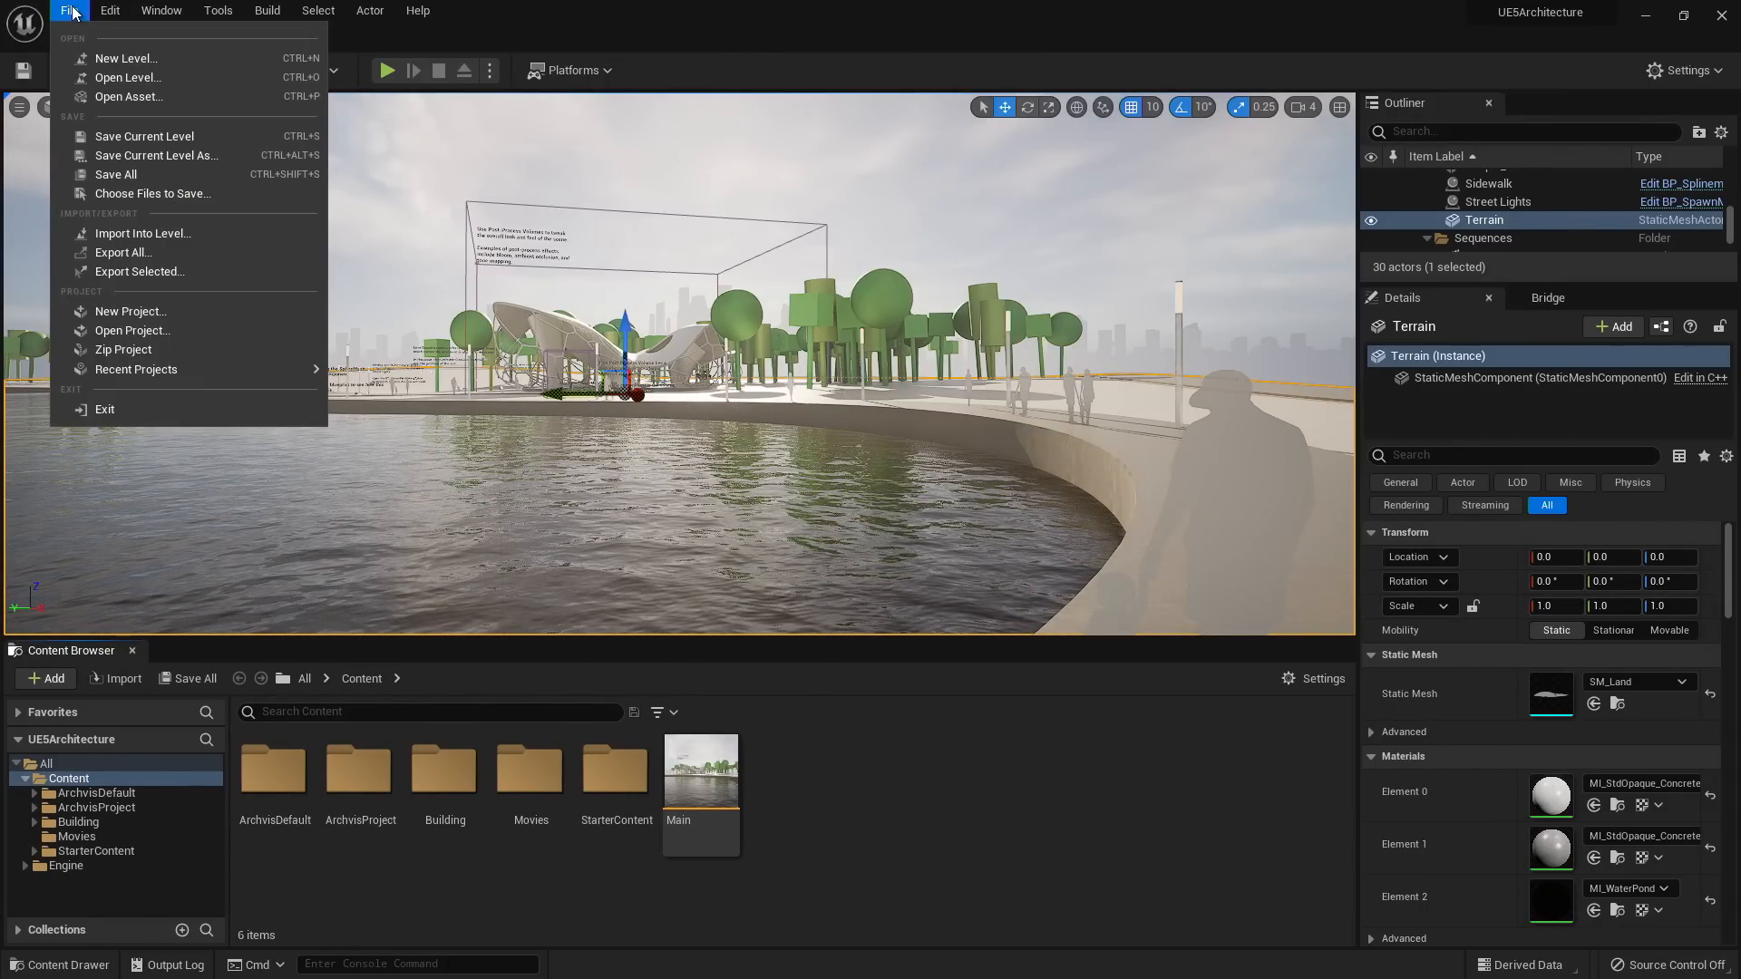
left_click(107, 58)
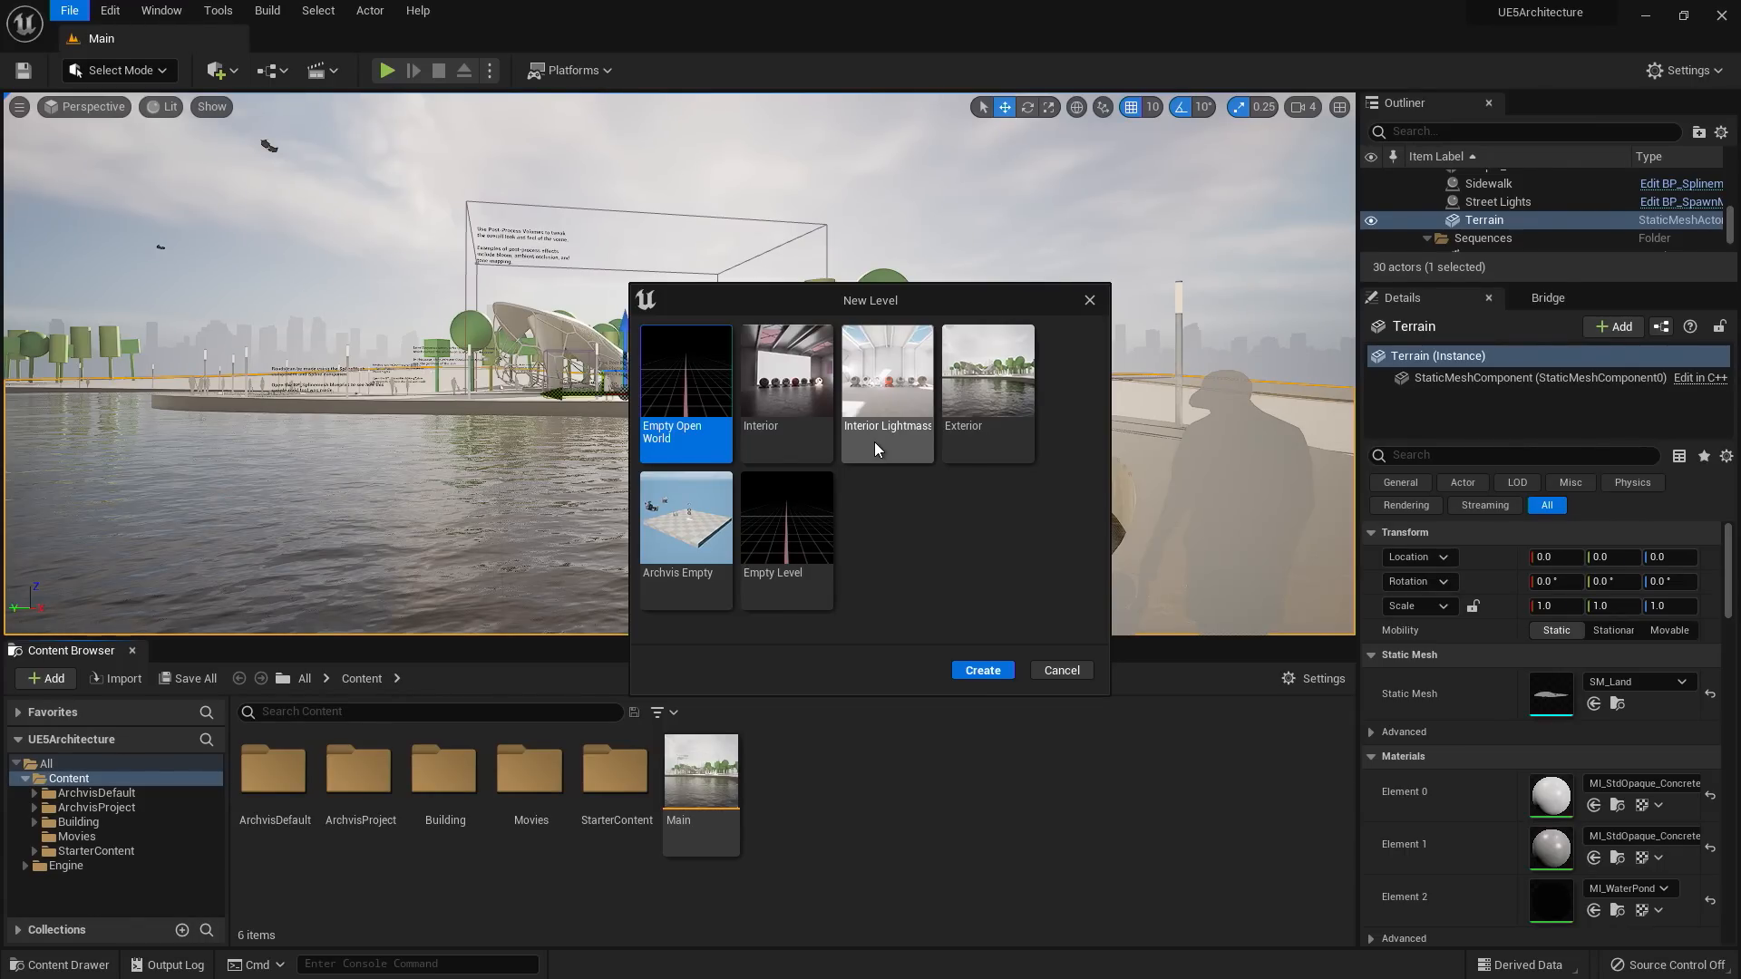
left_click(1019, 441)
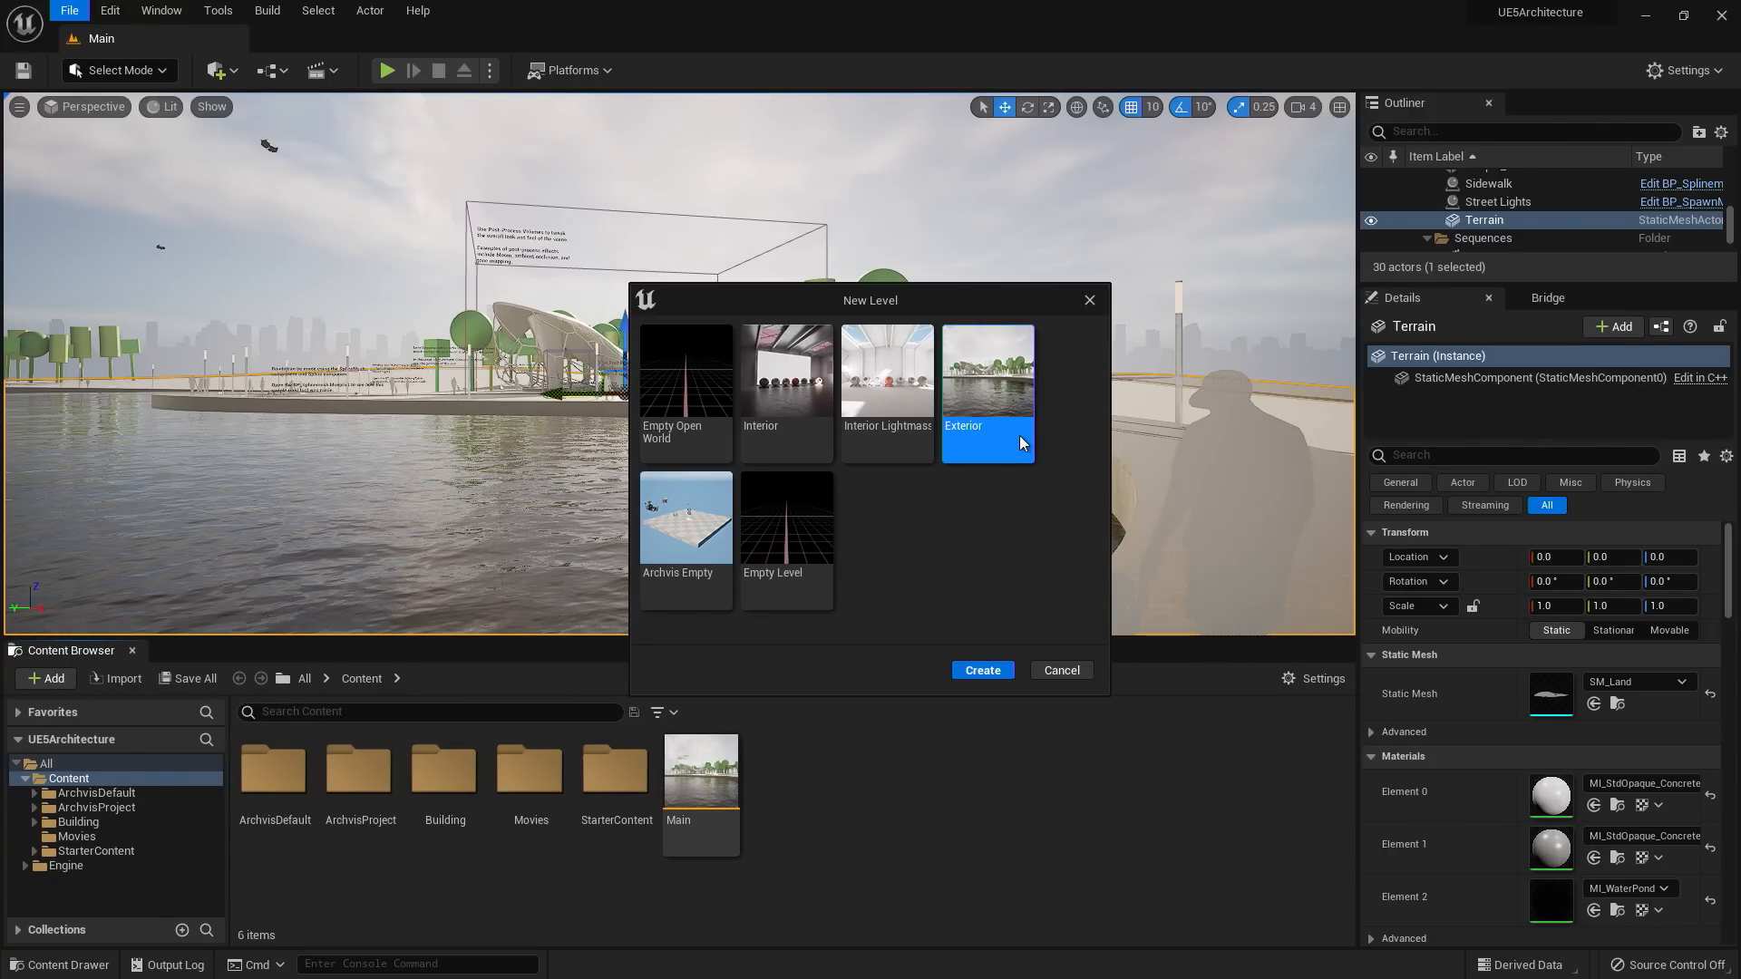
left_click(987, 672)
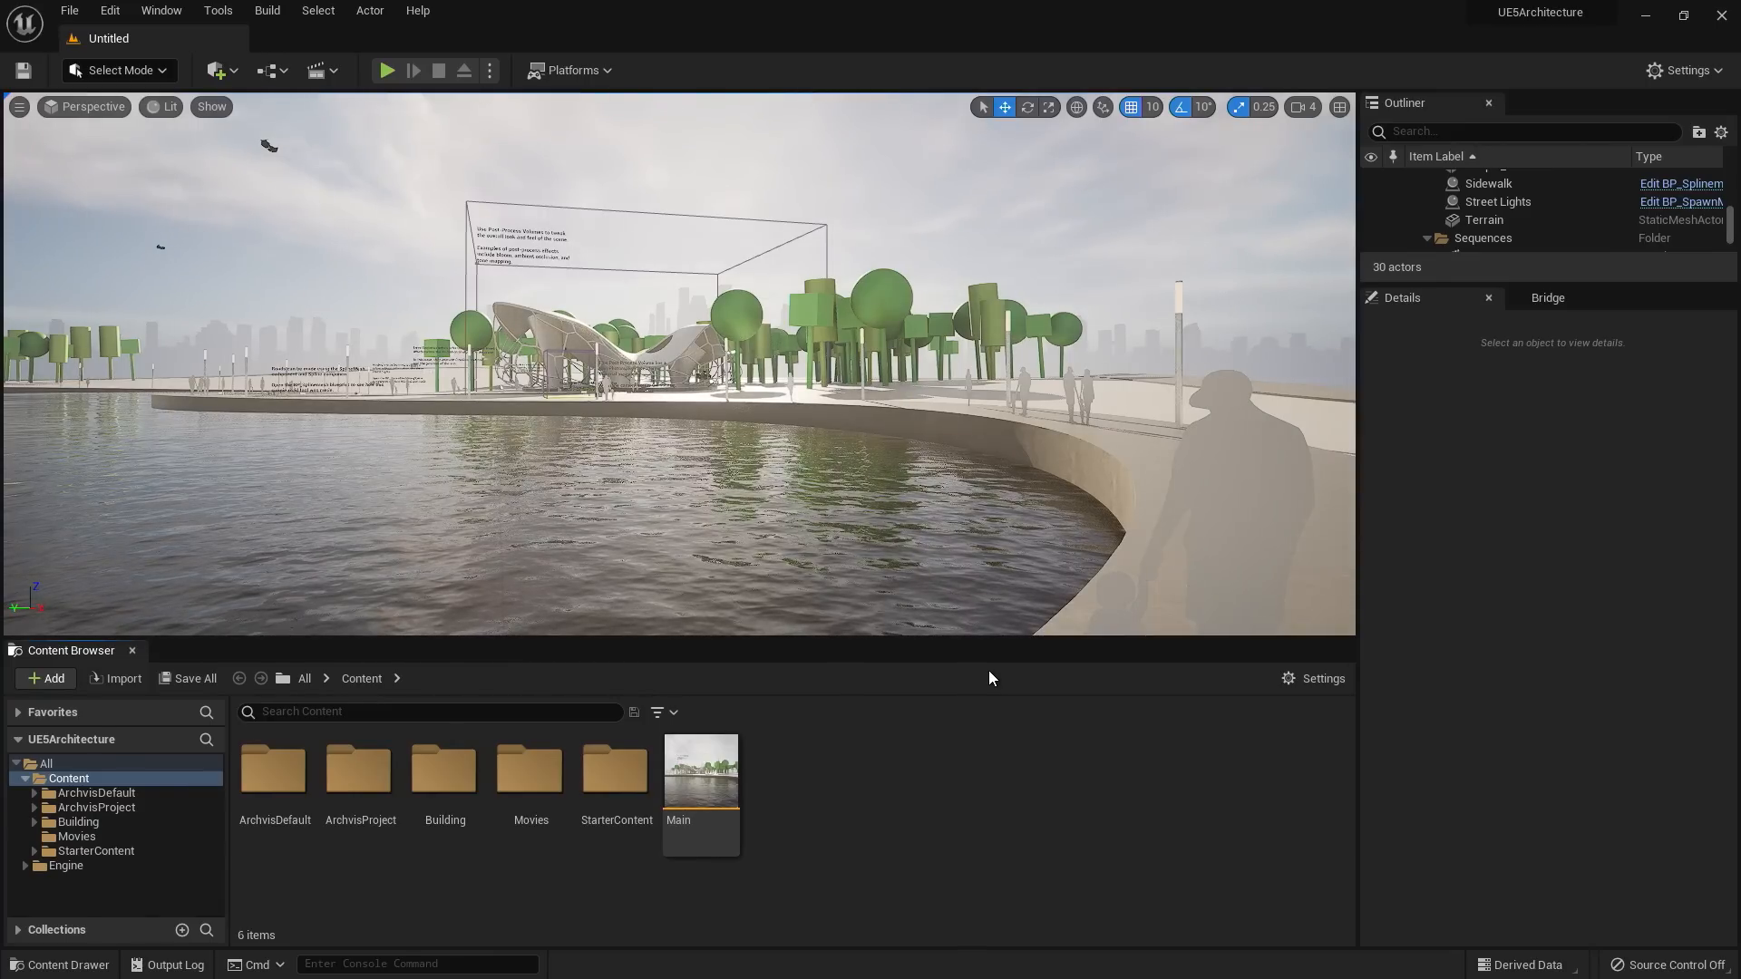
- Save the new level as Webinar in the Content folder
left_click(69, 10)
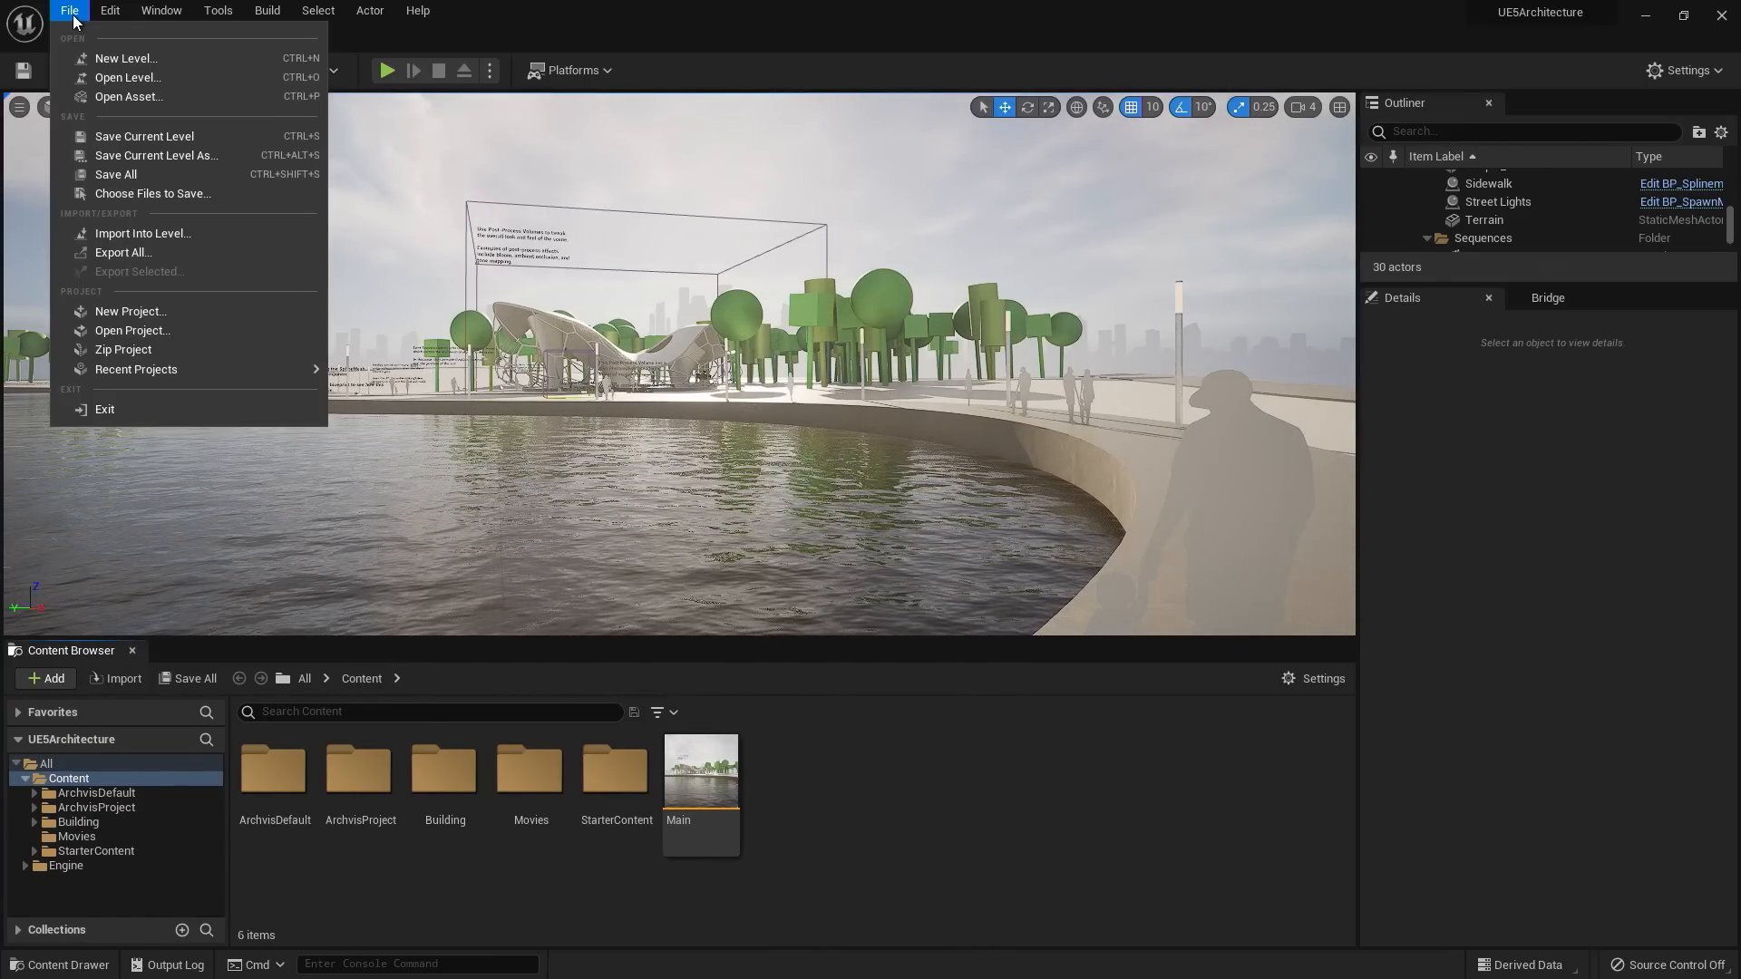
left_click(116, 154)
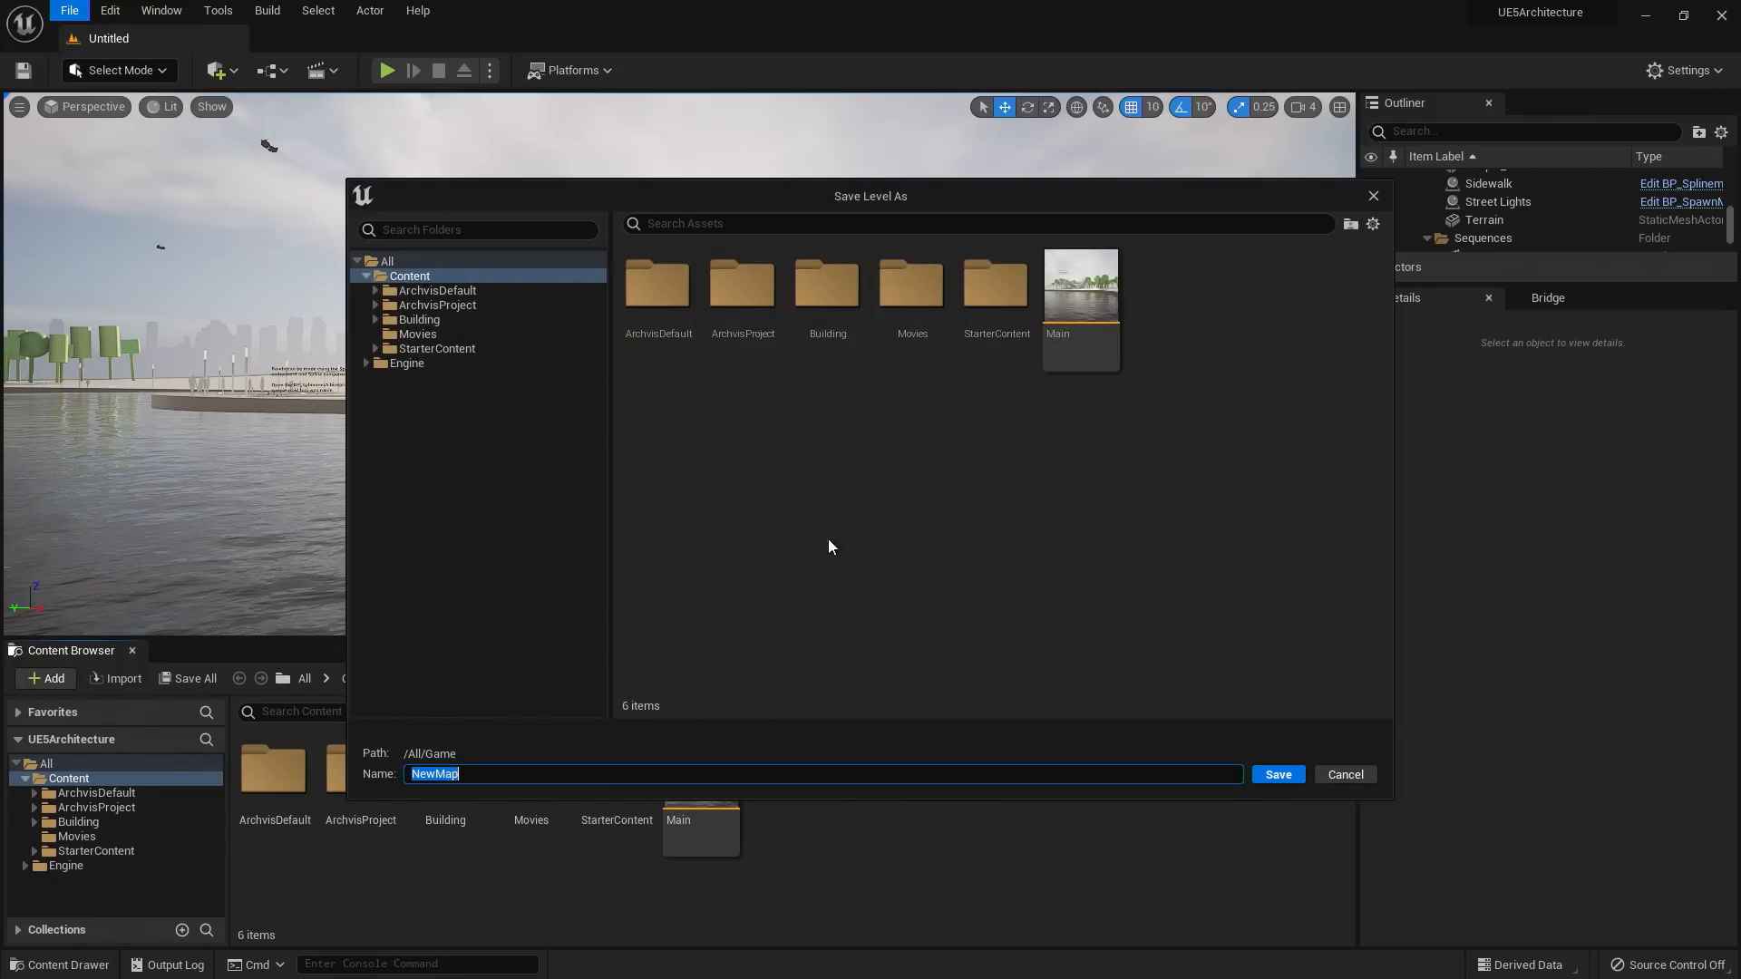
type("Webinar")
key("Return")
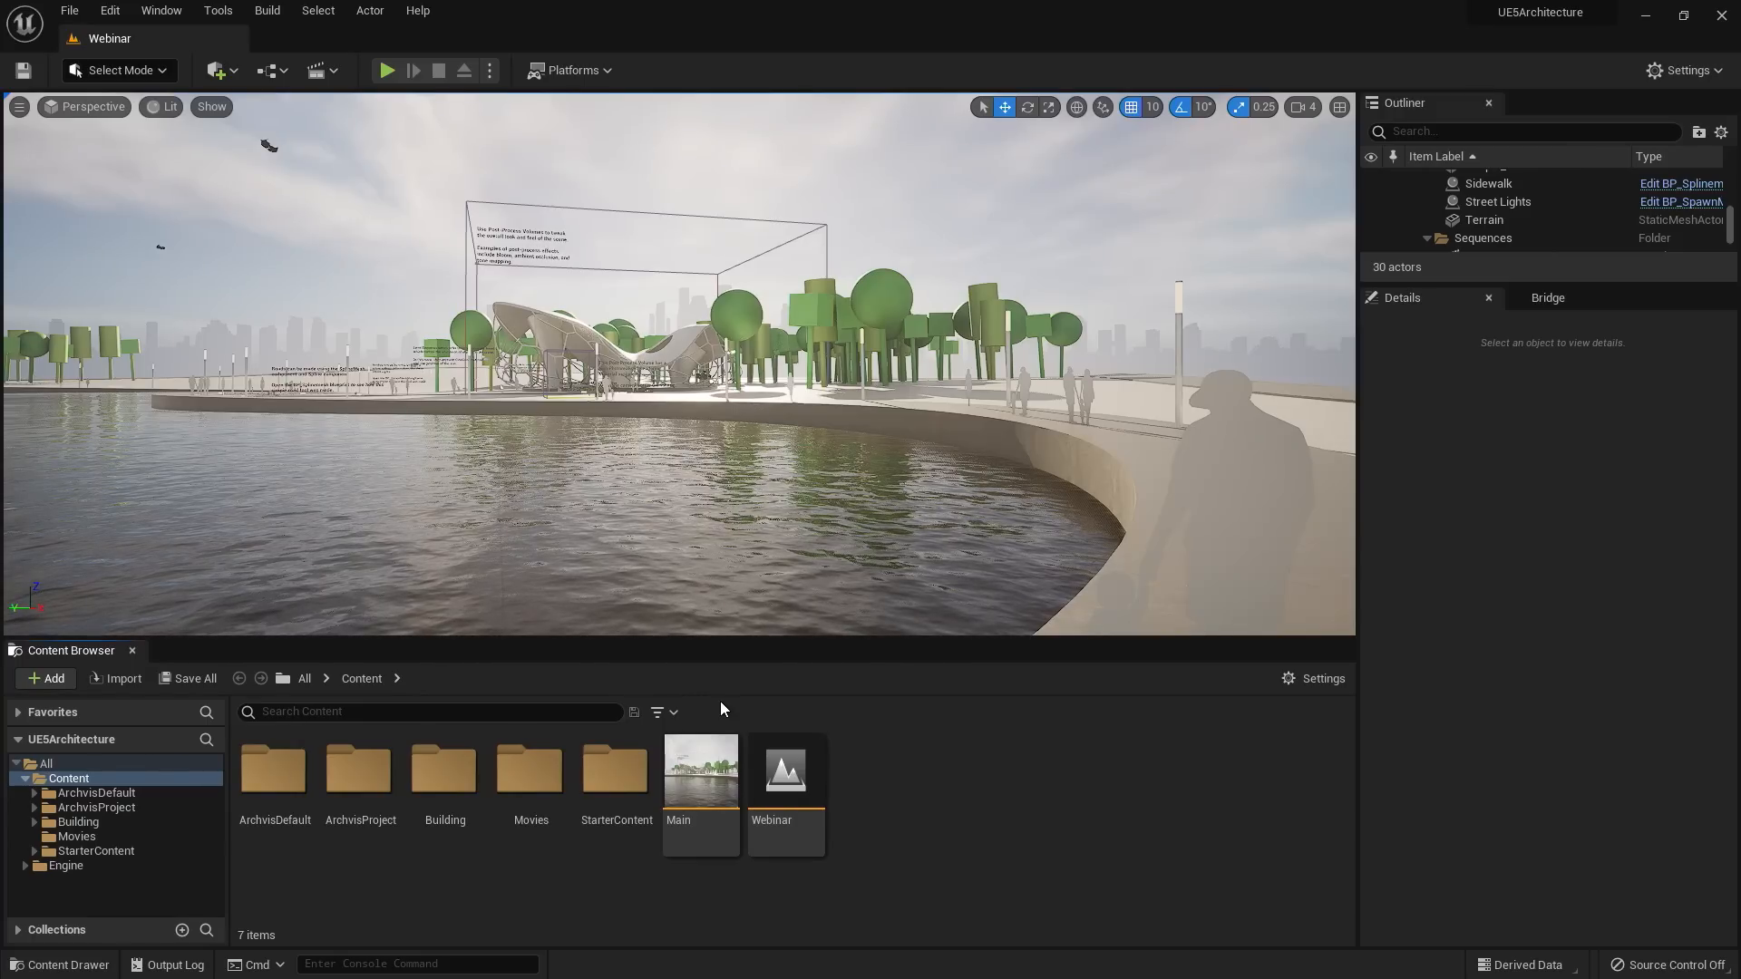
- Filter the Content Browser to Level assets and open the Exterior template level
left_click(674, 715)
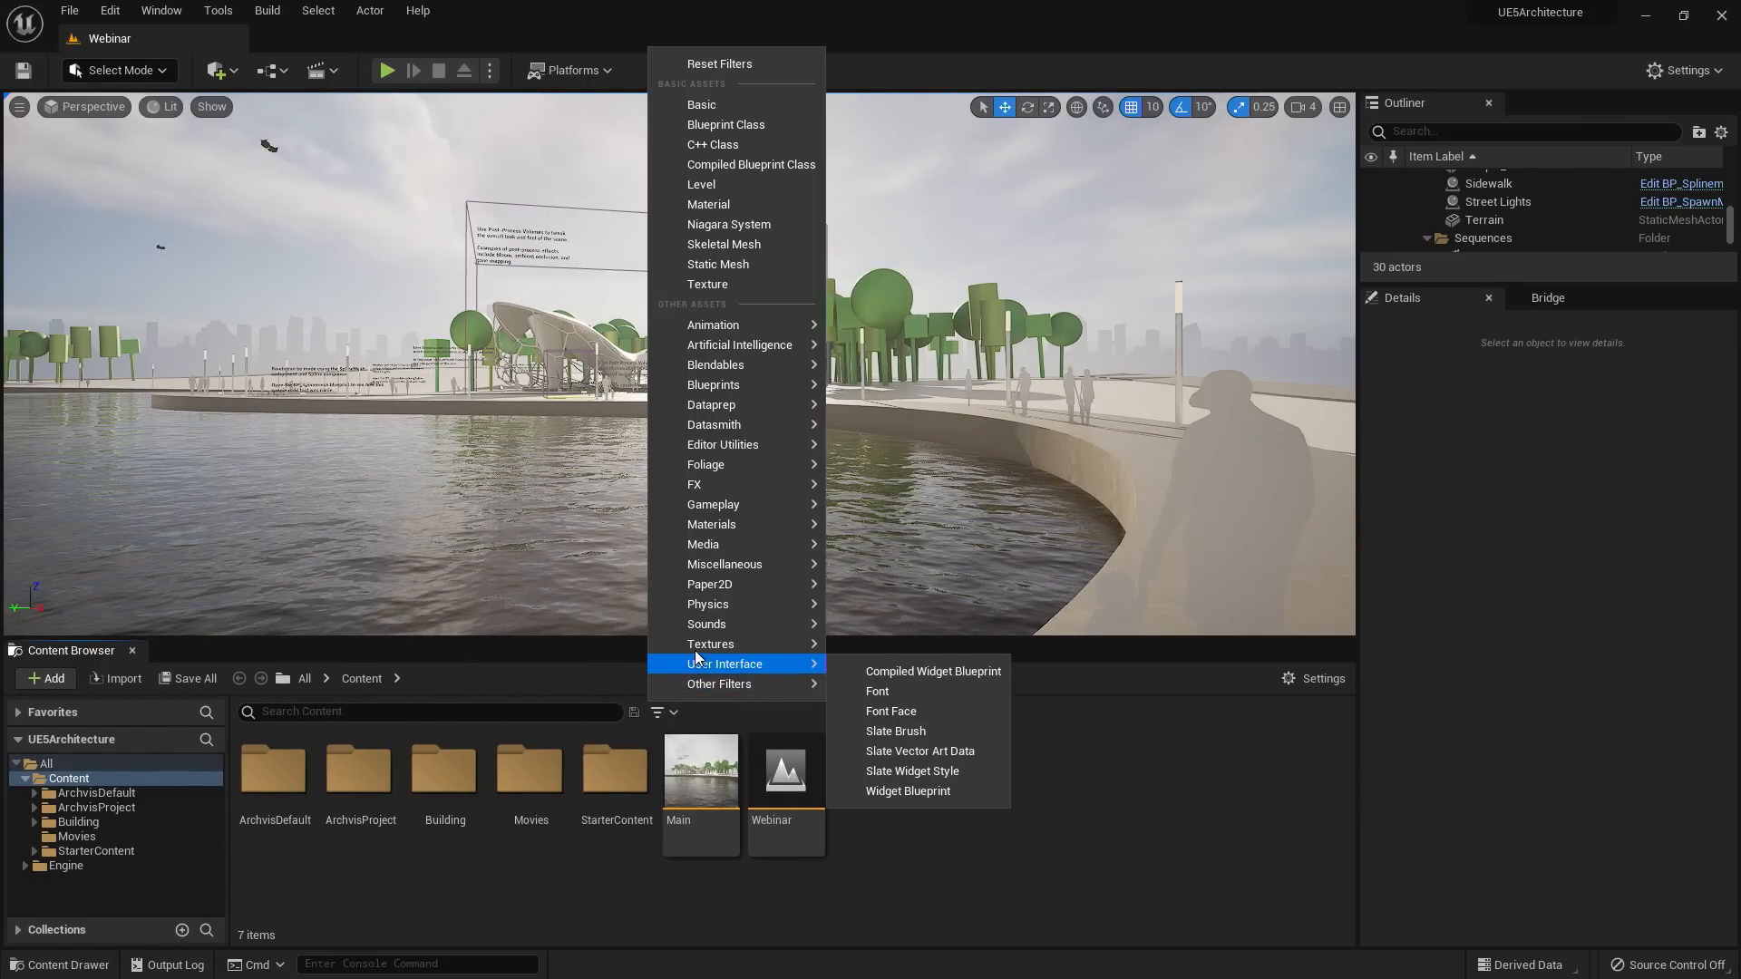
mouse_move(703, 390)
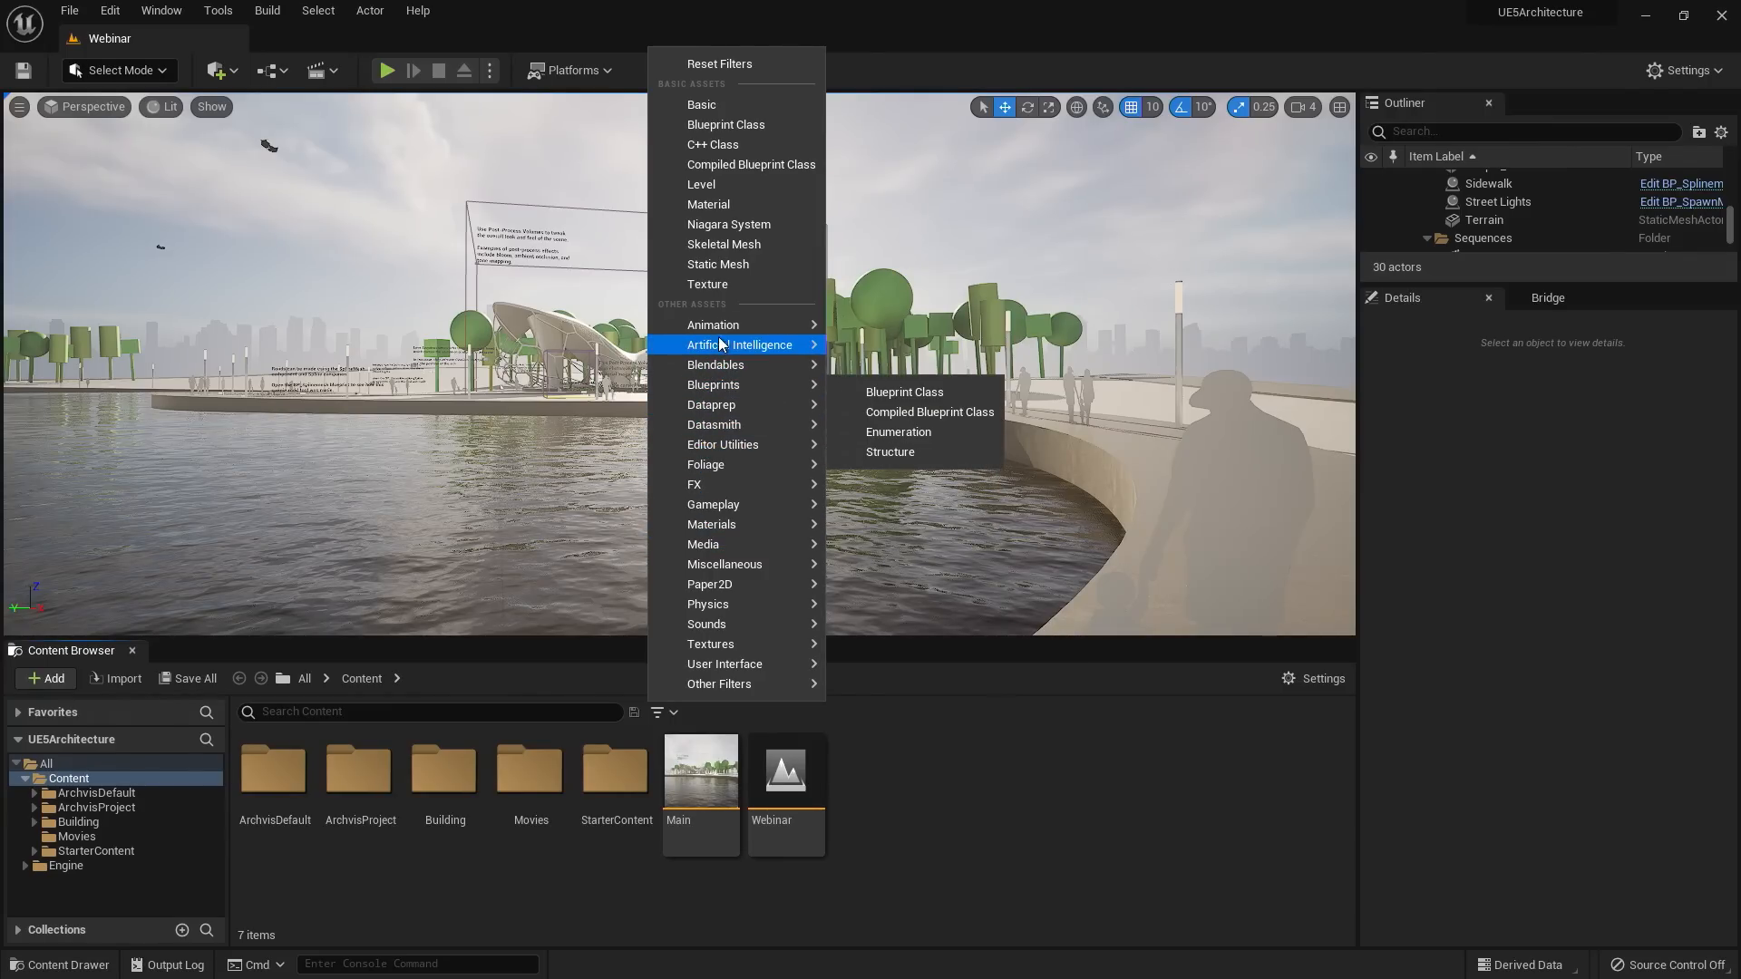
left_click(709, 188)
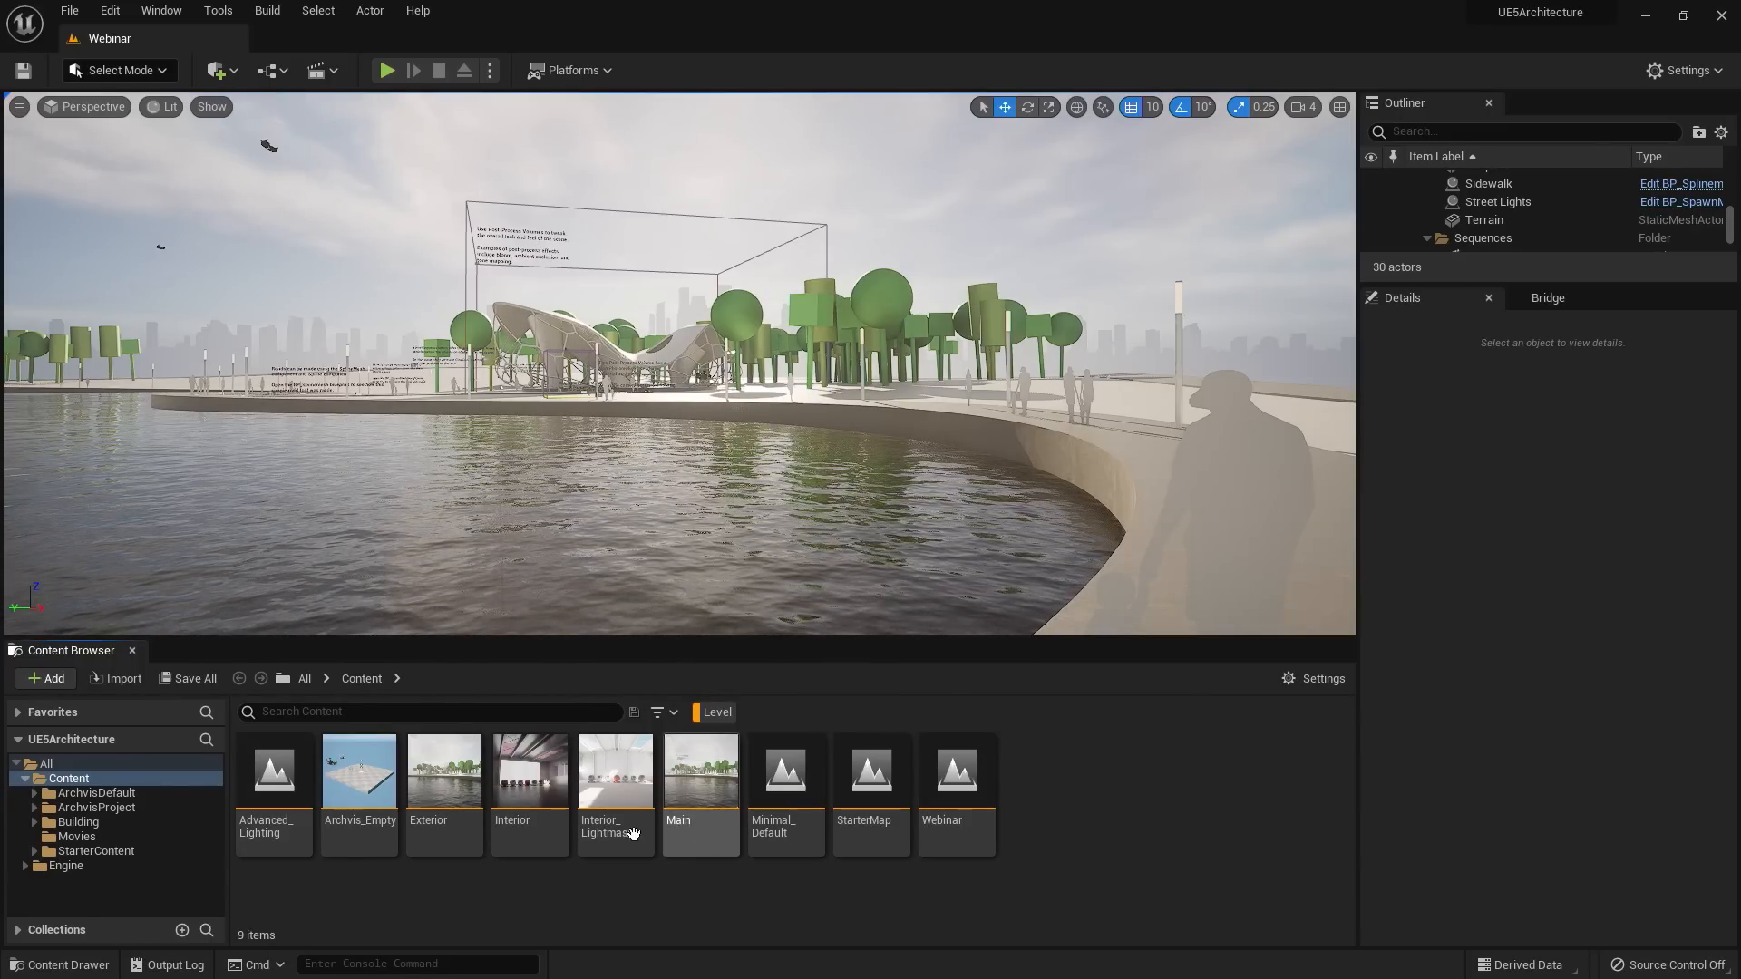
double_click(452, 796)
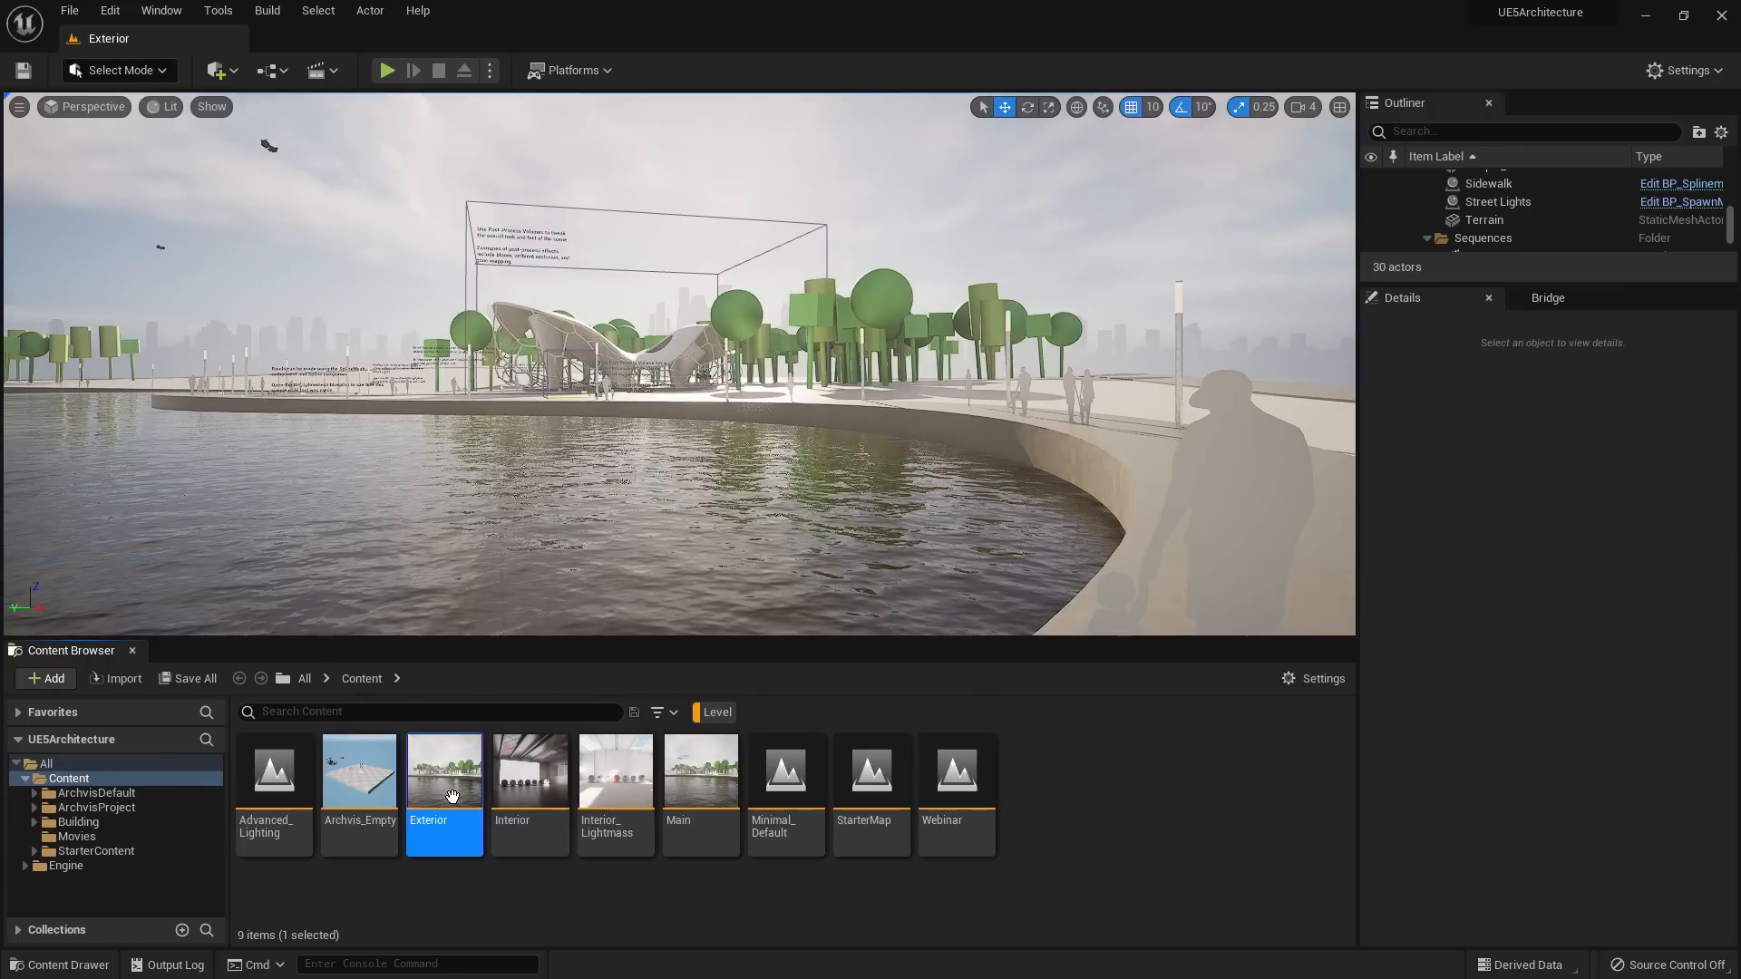
- Delete the Building and the BackgroundGeometry skyline from the Exterior level, and save everything
left_click(681, 346)
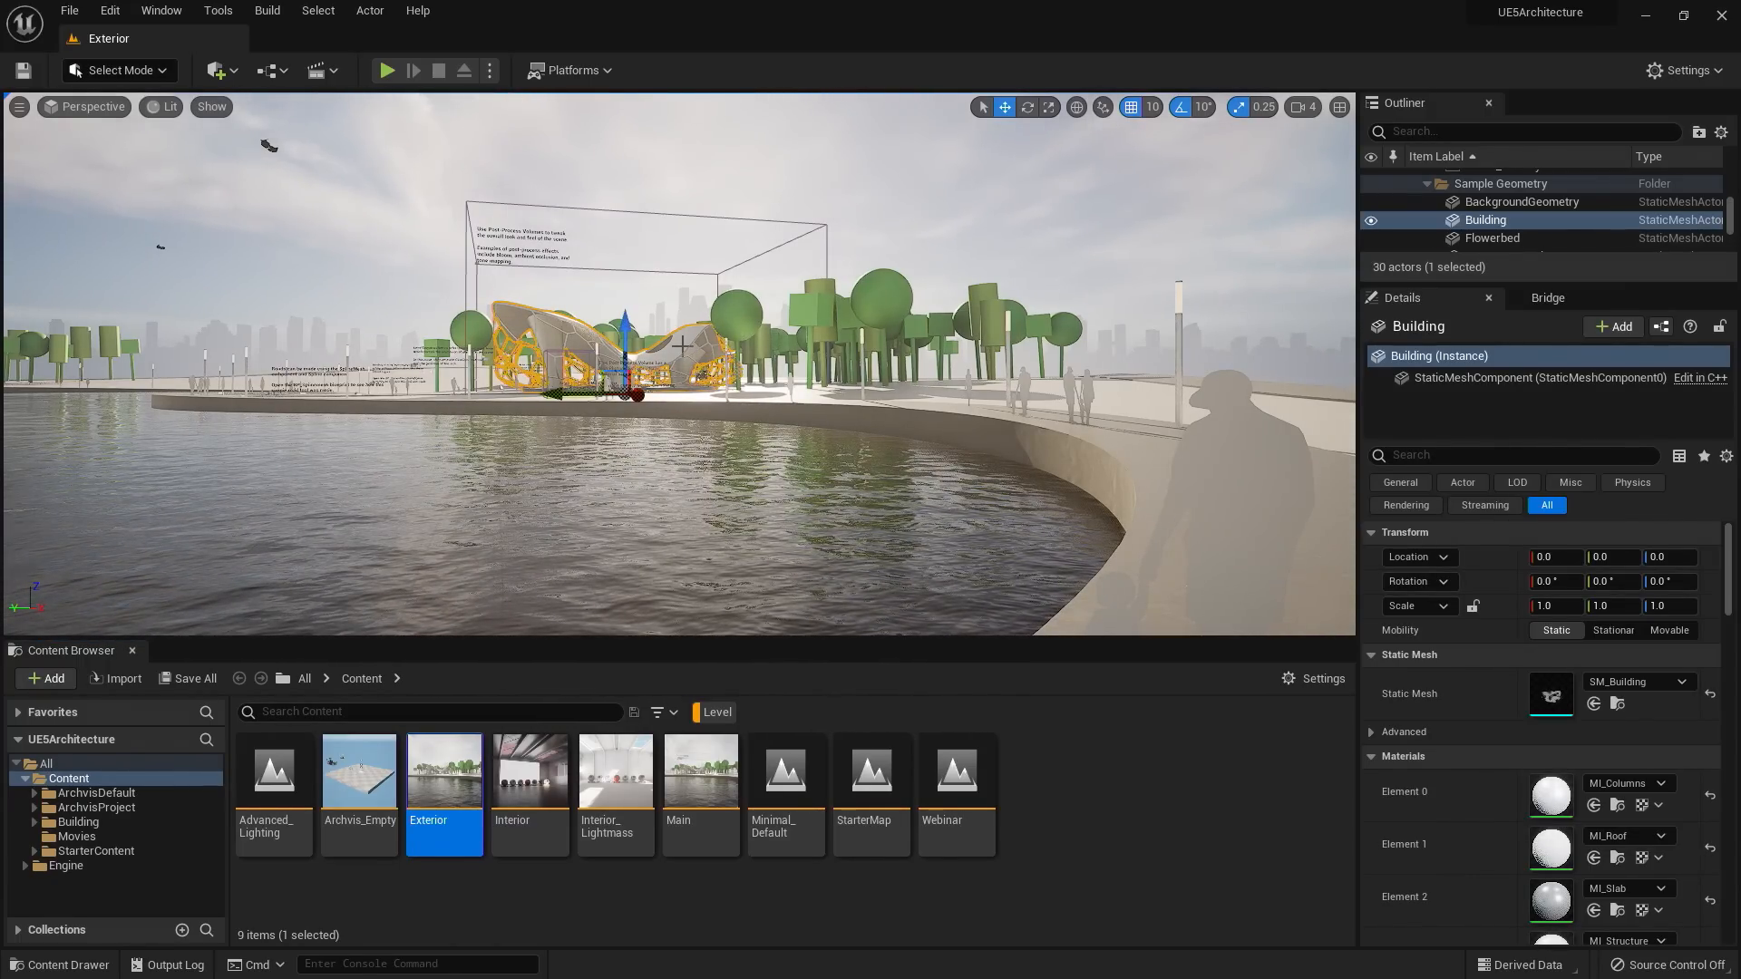
key("Delete")
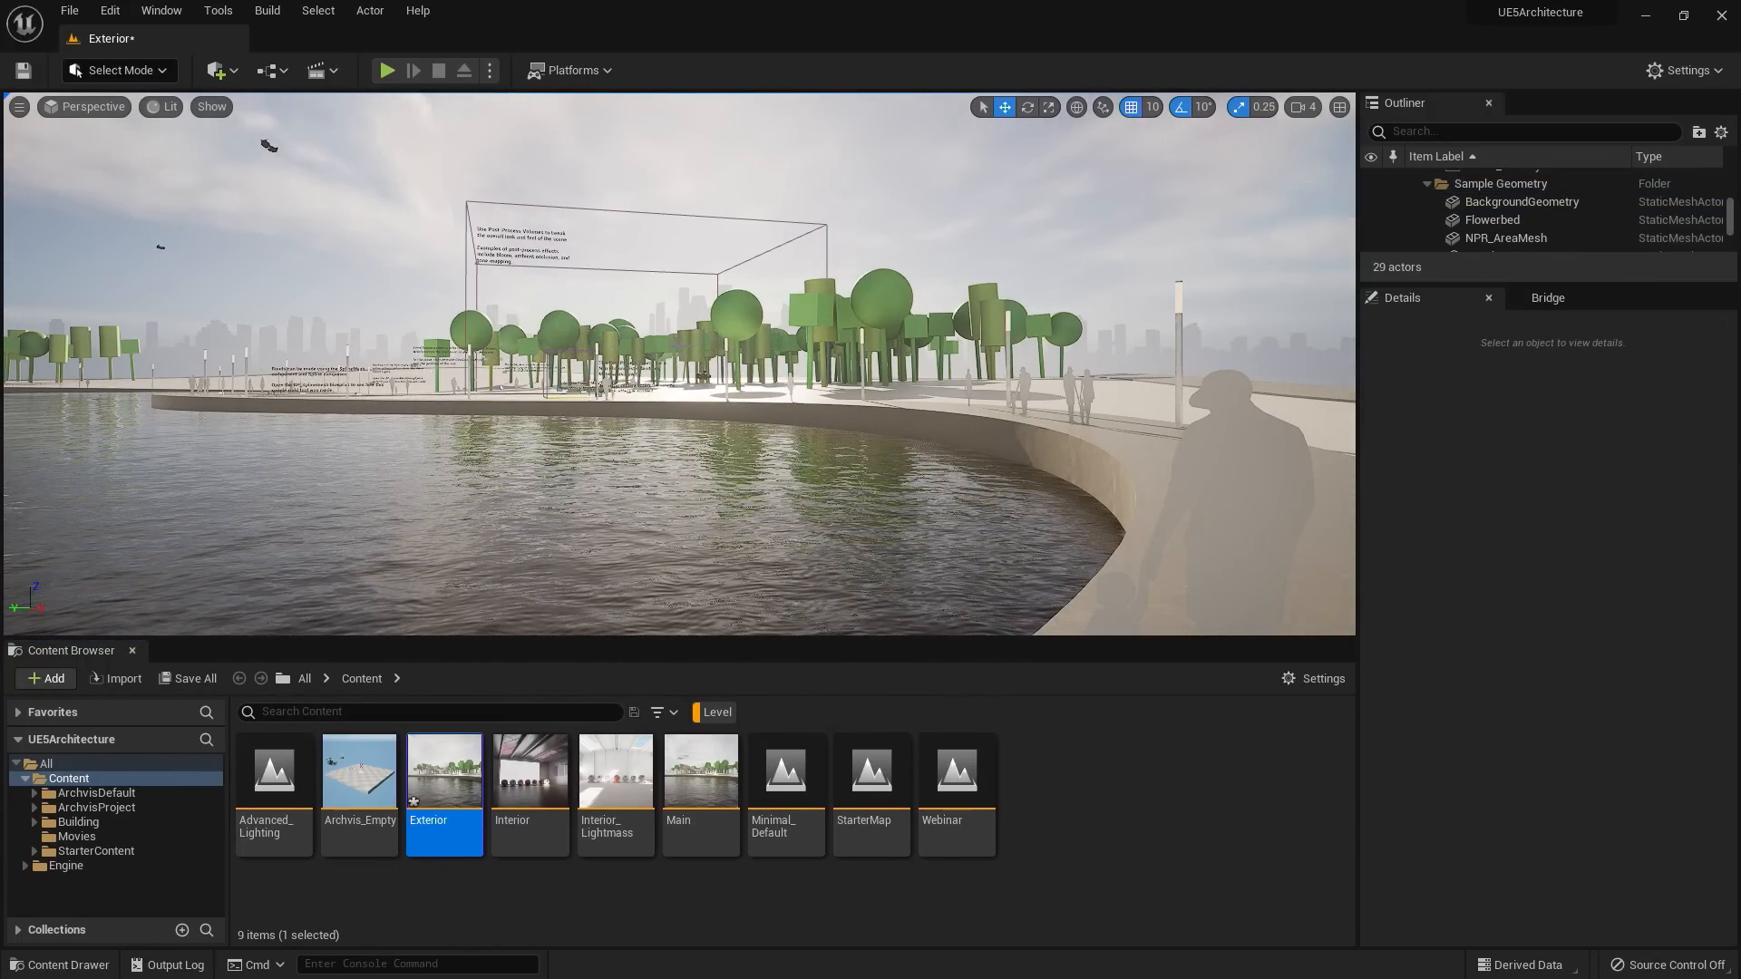
left_click(319, 331)
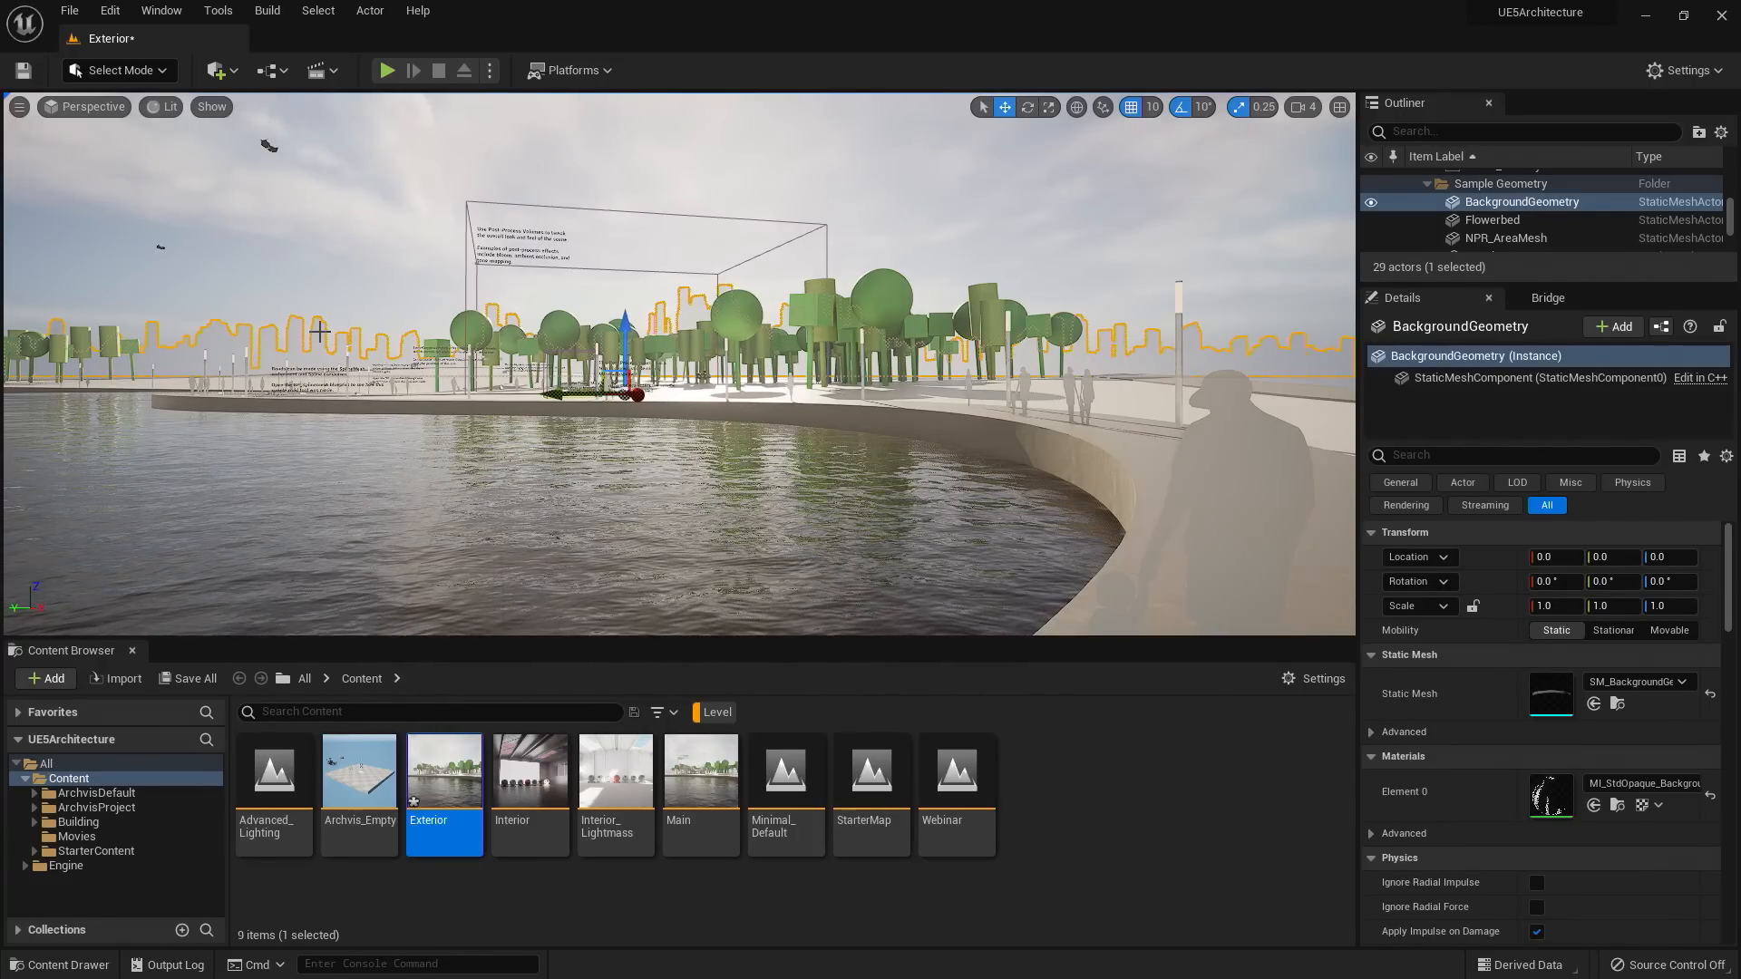
key("Delete")
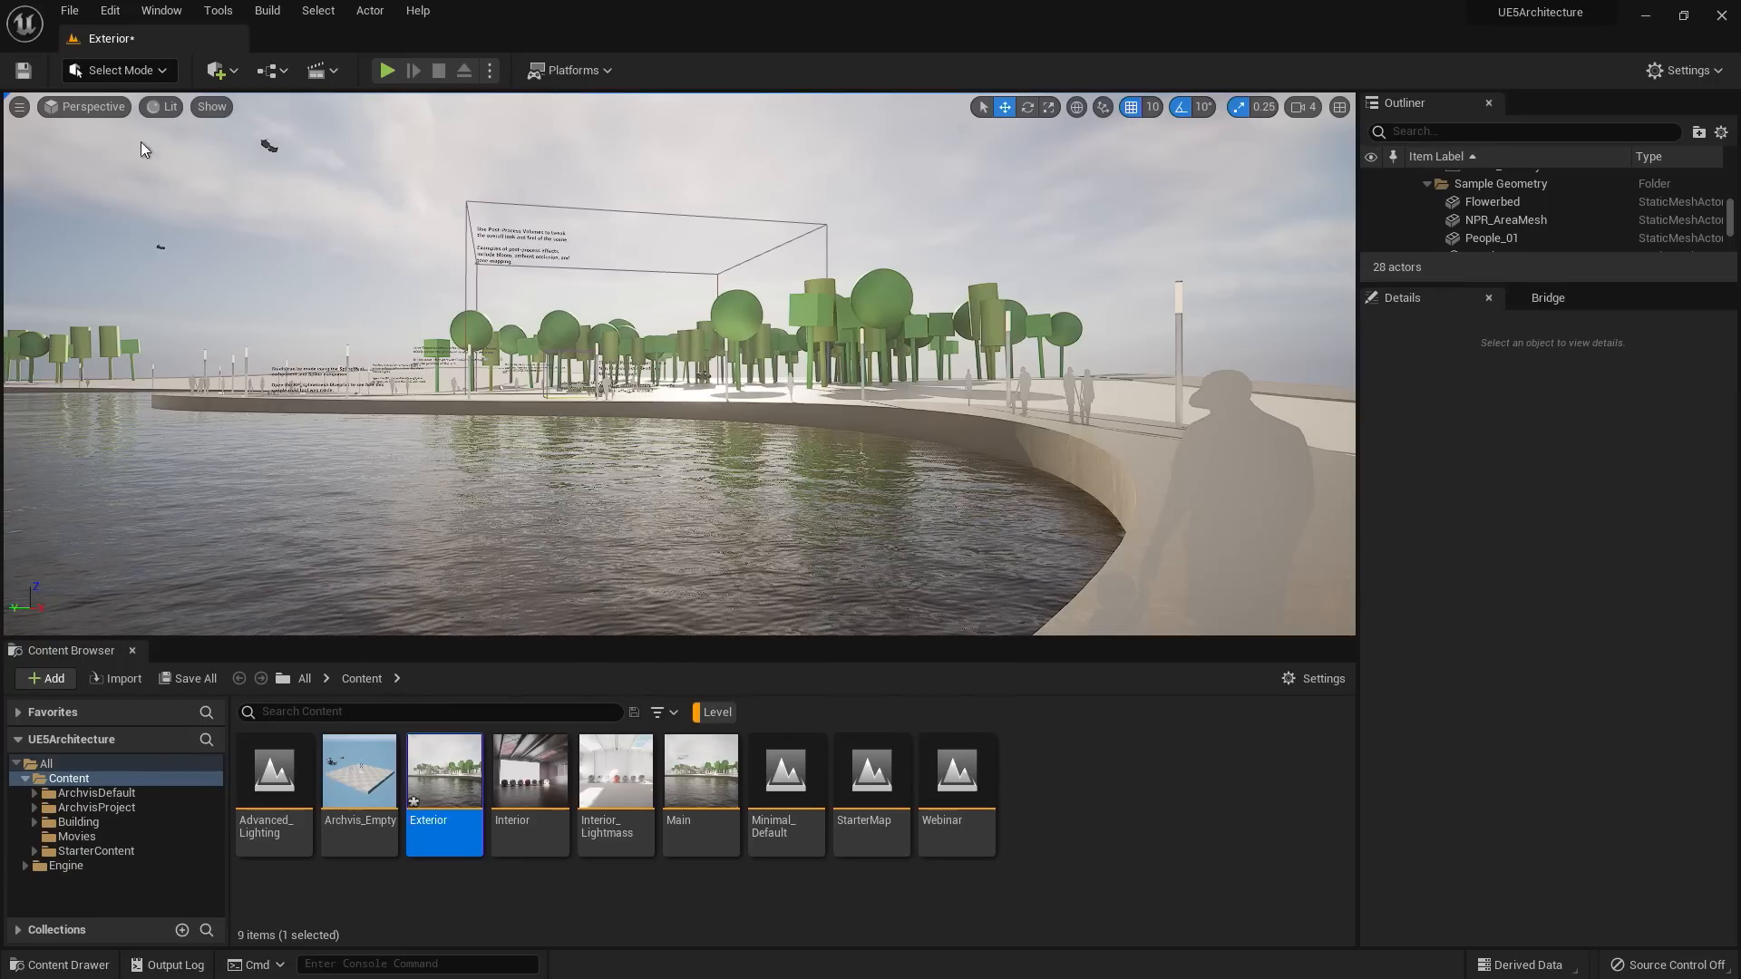
left_click(71, 12)
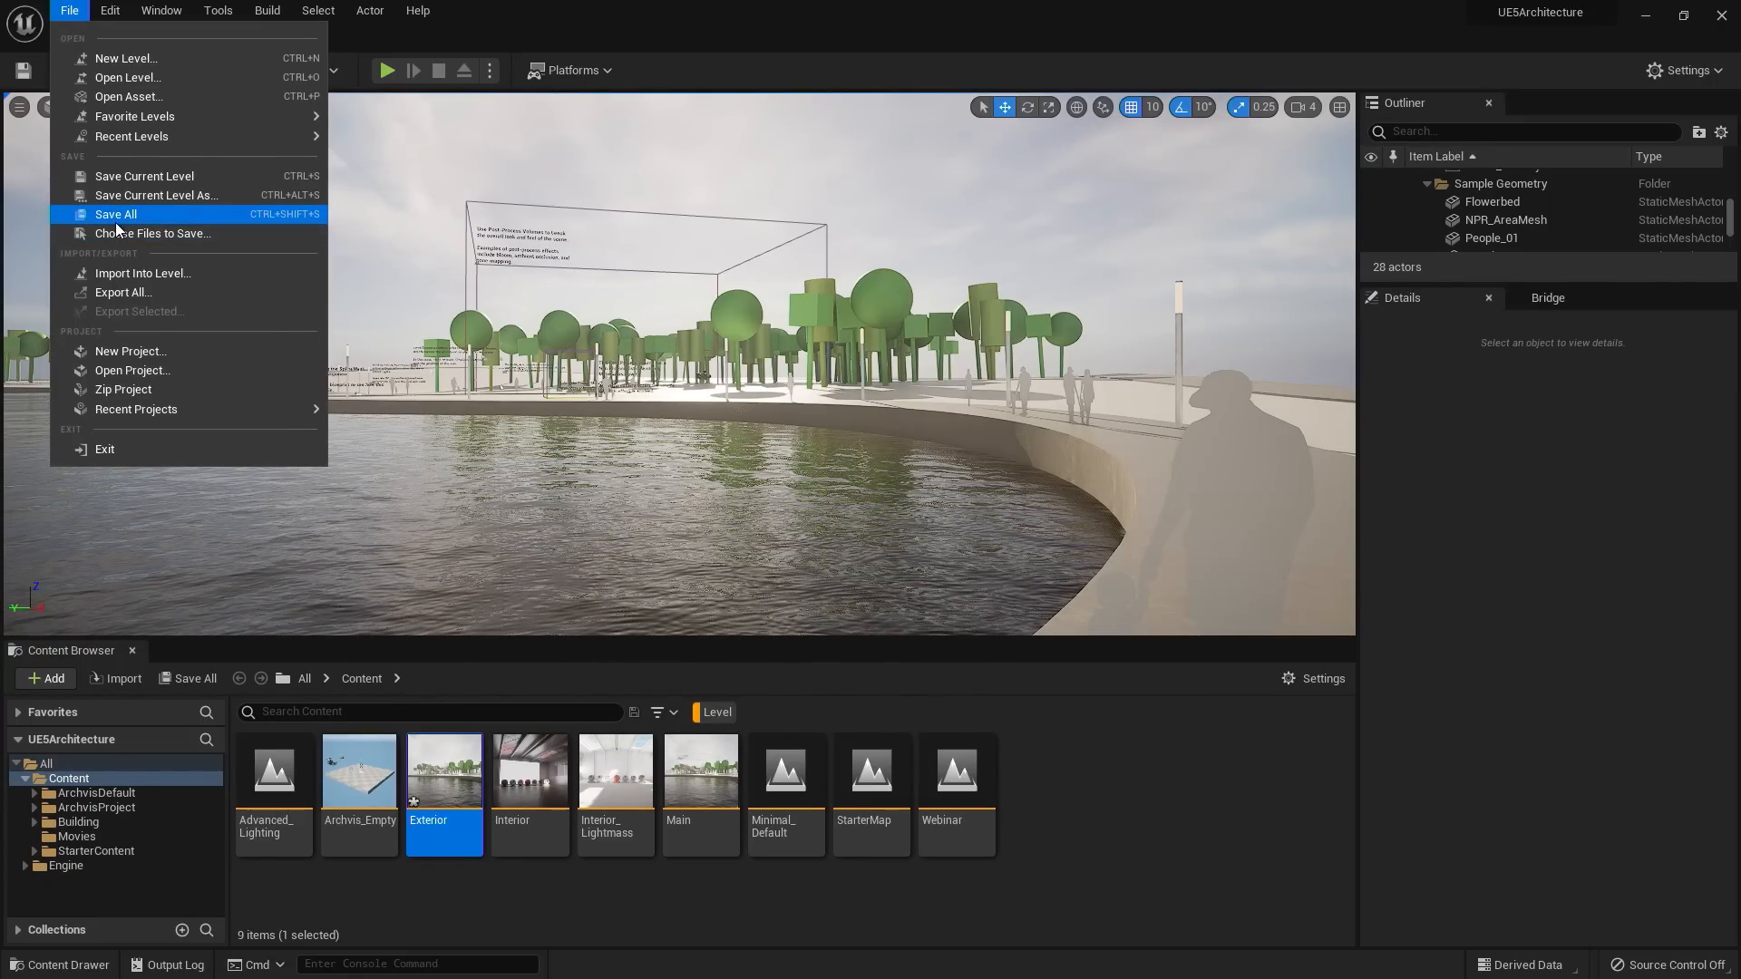
left_click(116, 214)
- Create another new level based on the edited Exterior template
left_click(83, 13)
left_click(106, 57)
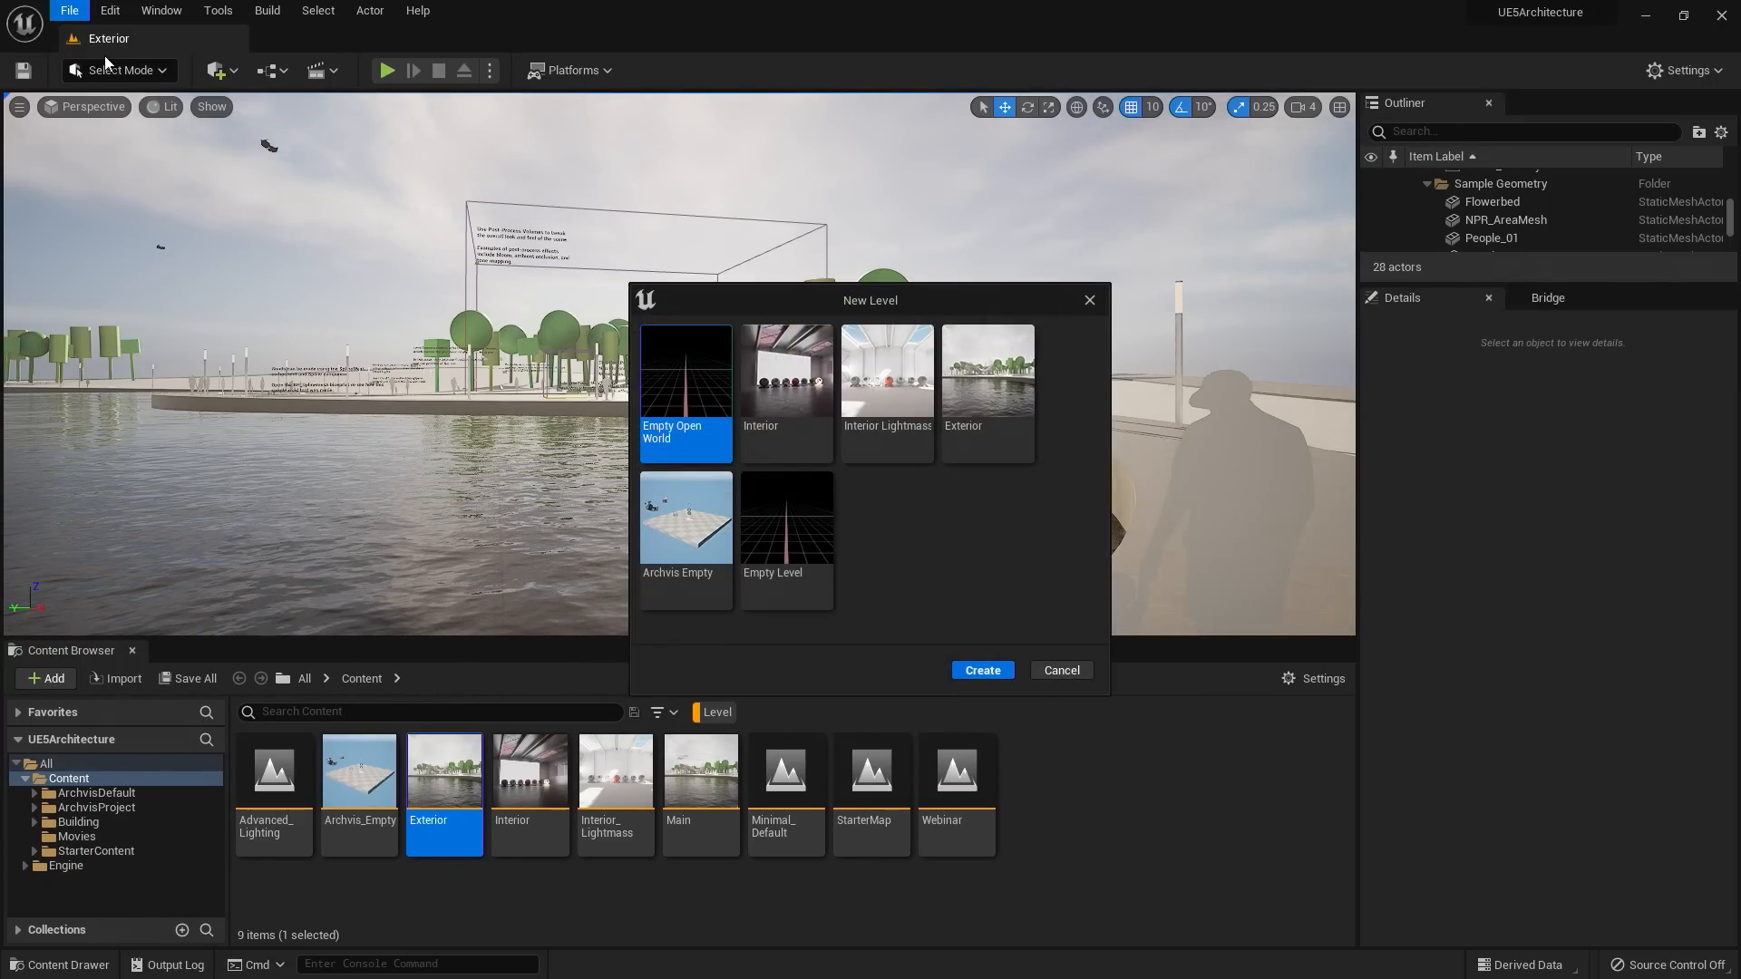
left_click(1027, 399)
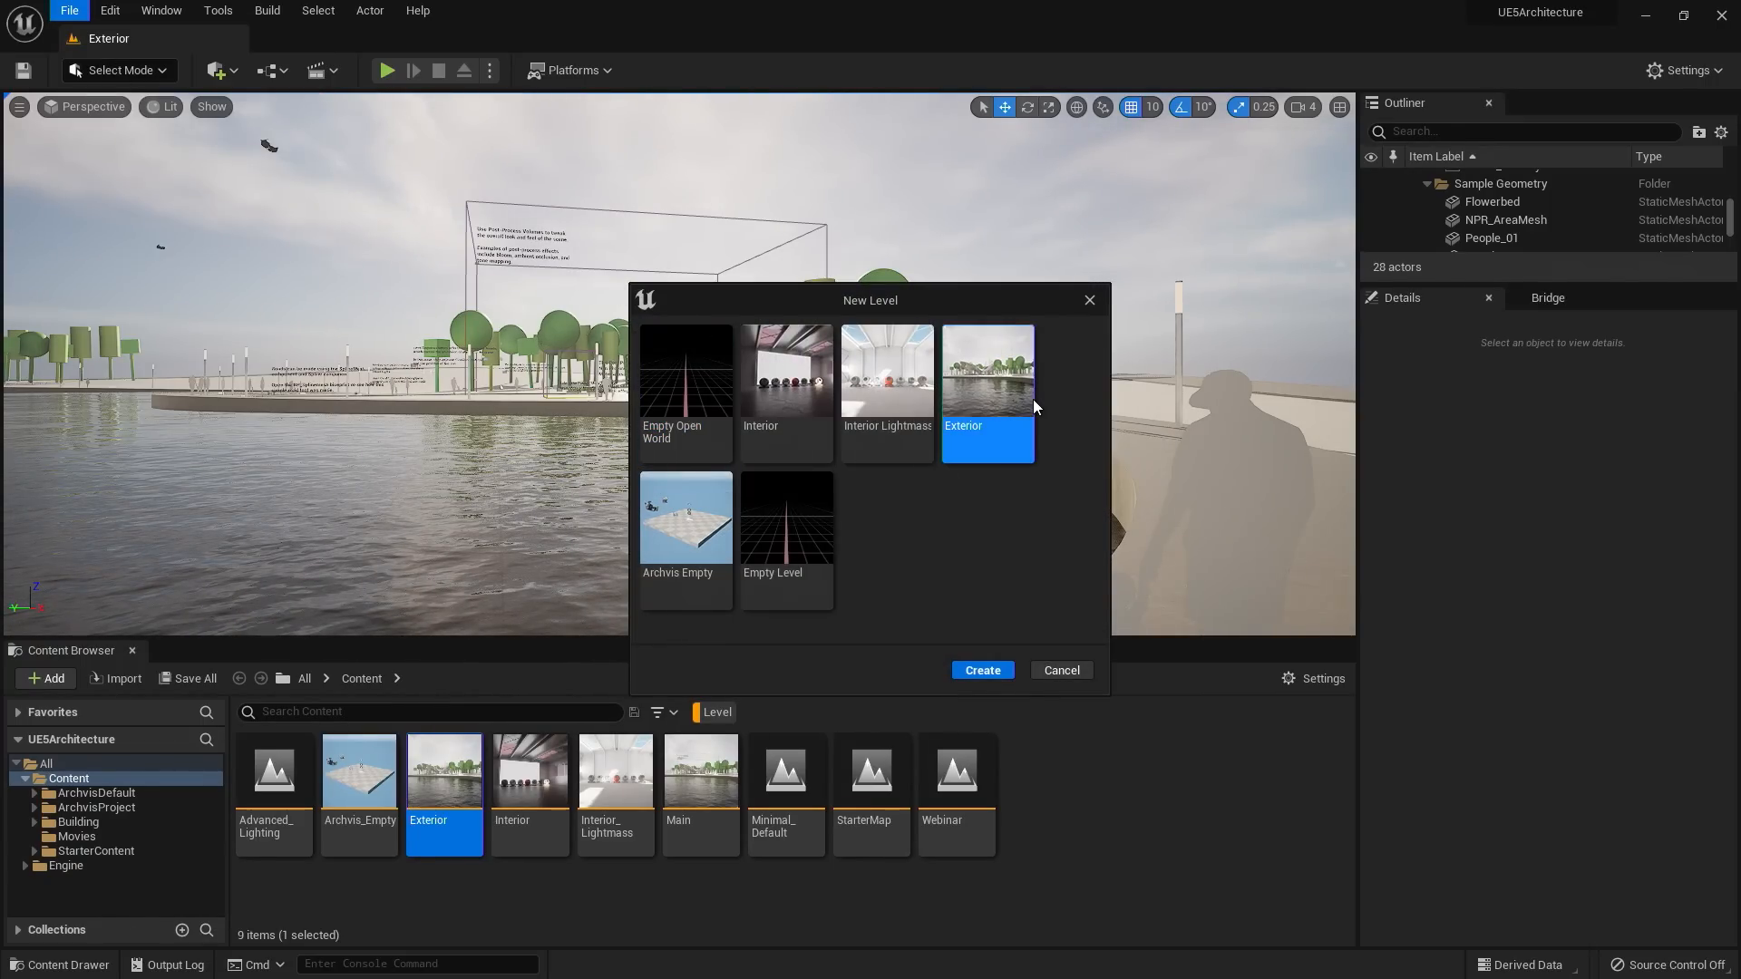
left_click(976, 671)
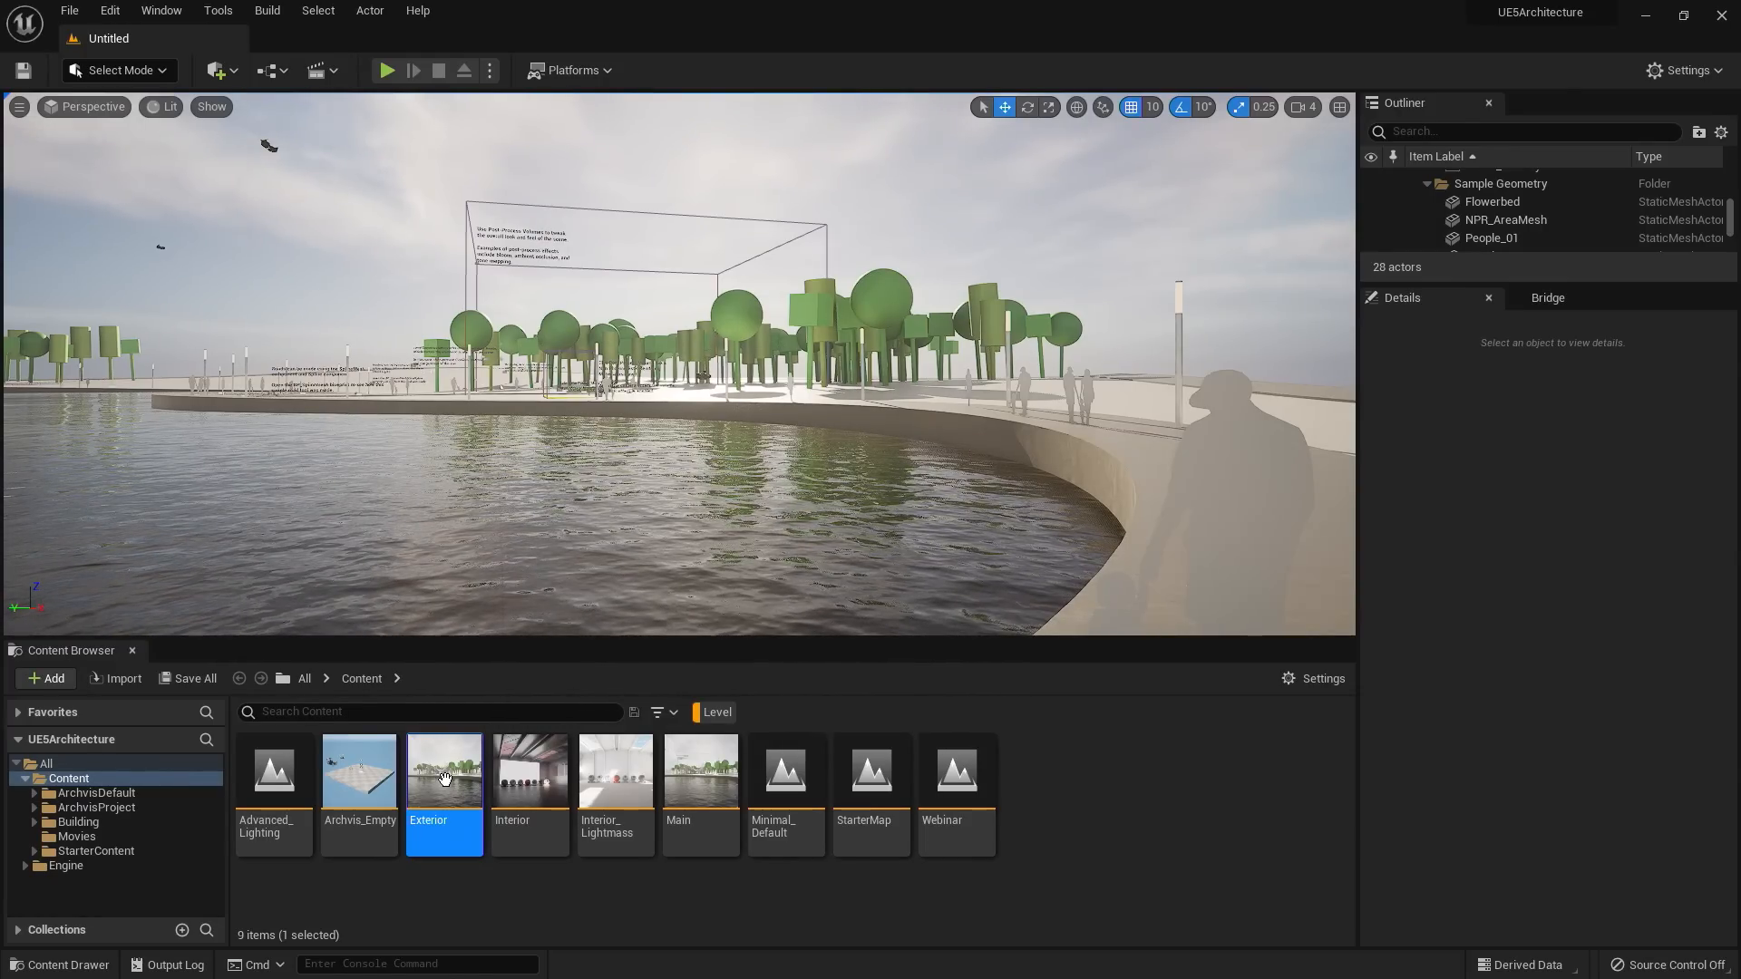
- Locate the Terrain's Element 2 material MI_WaterPond in the Content Browser and open it in the material instance editor
left_click(573, 491)
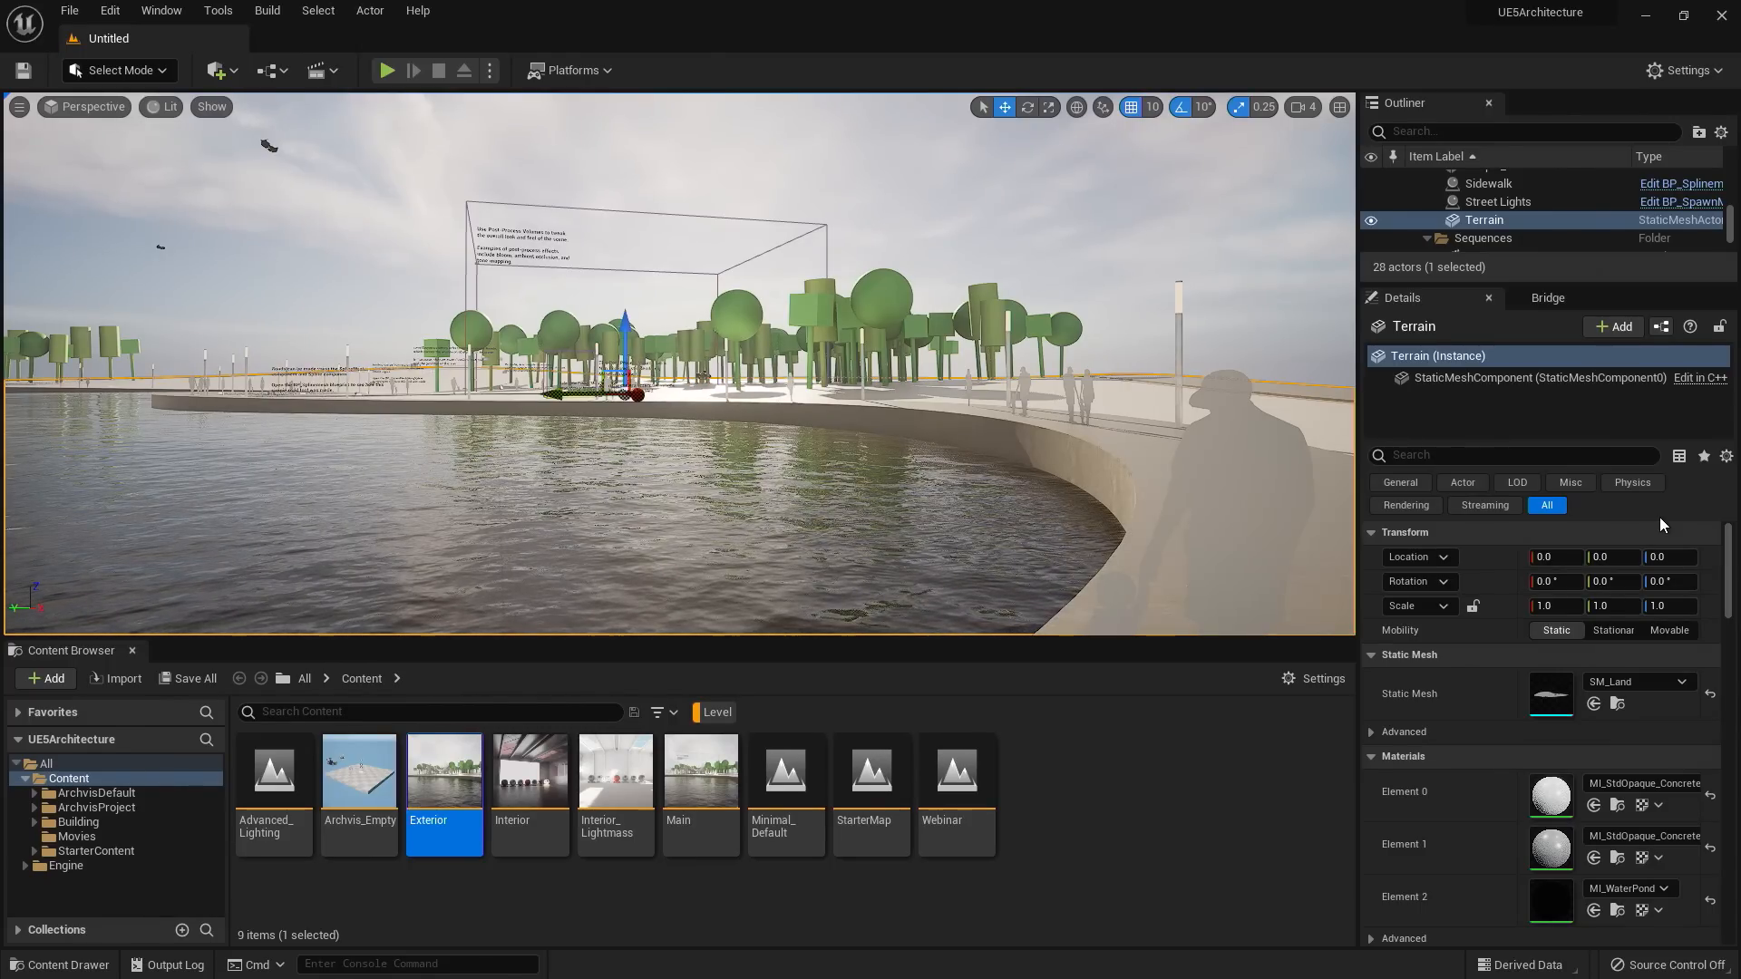
scroll(1546, 665, "down", 2)
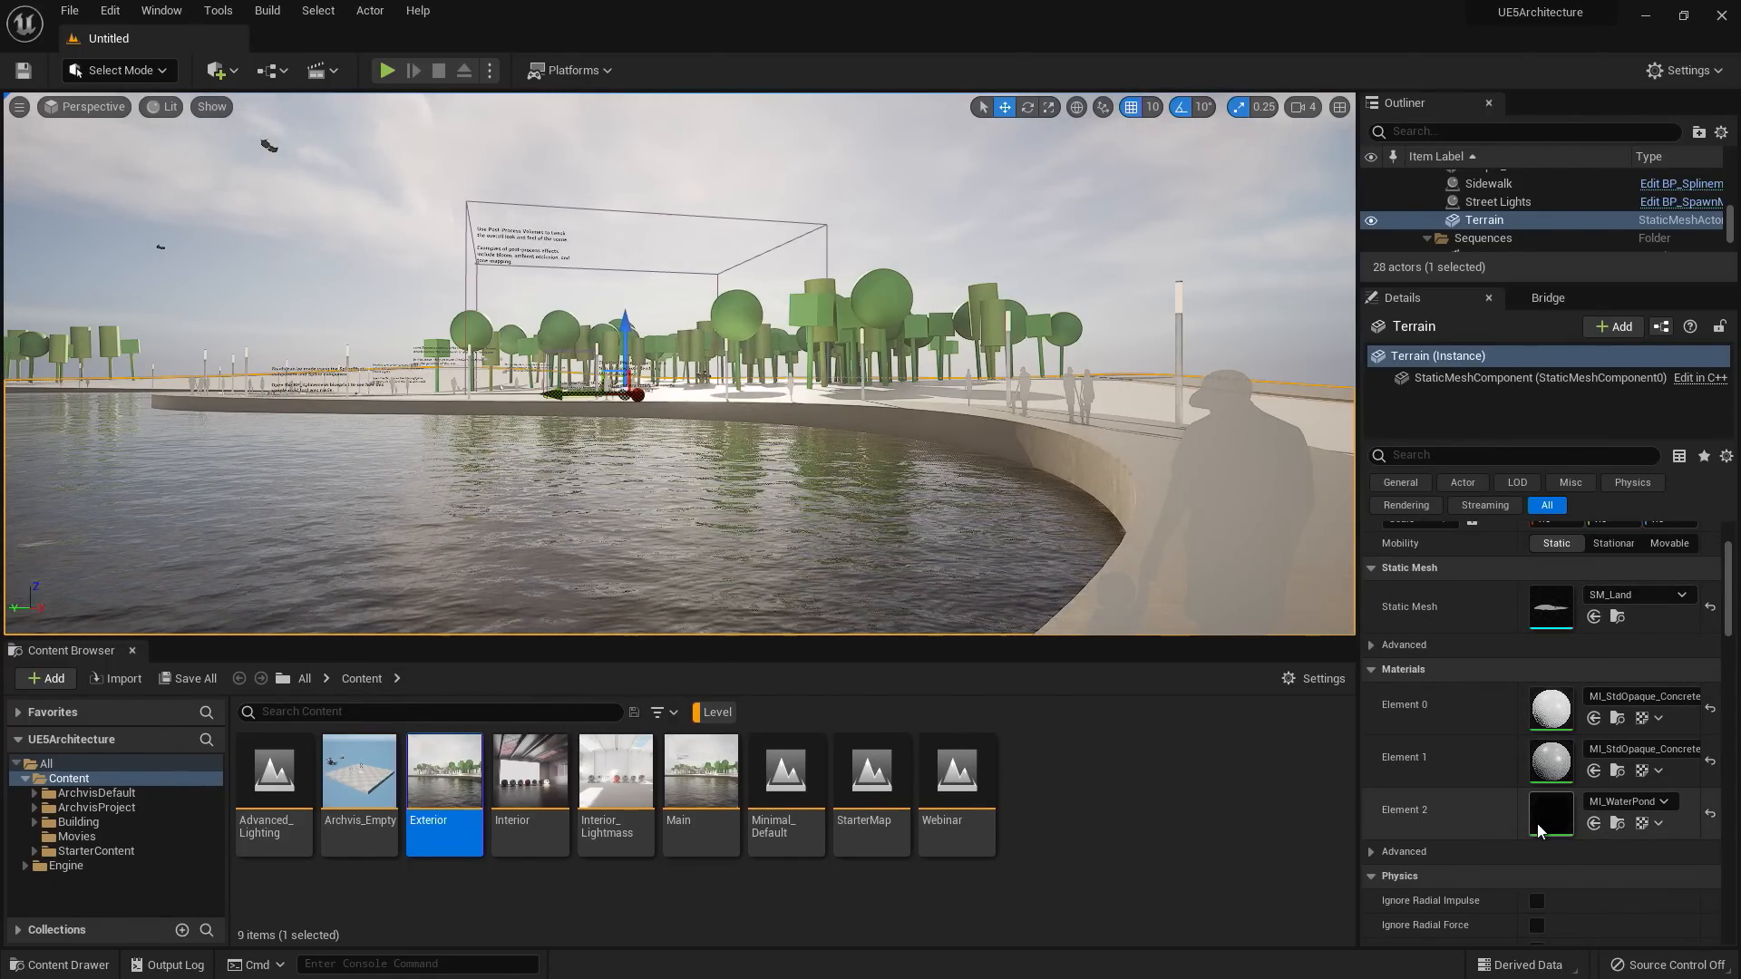
left_click(1618, 824)
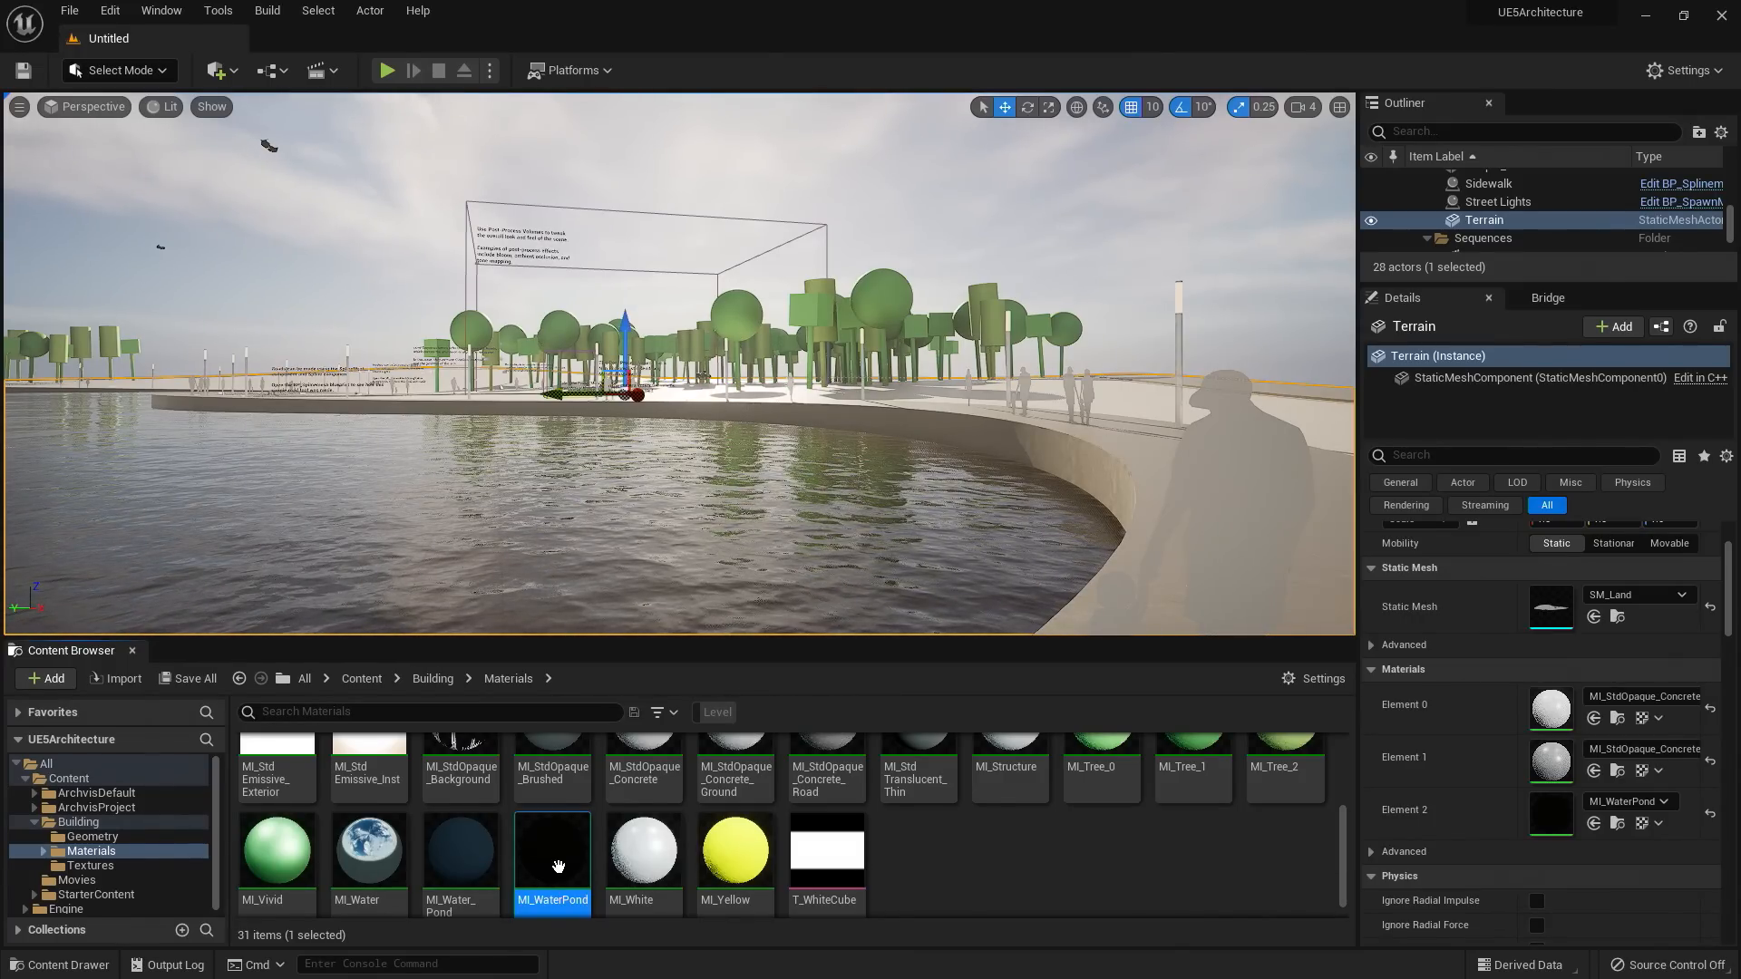
double_click(559, 867)
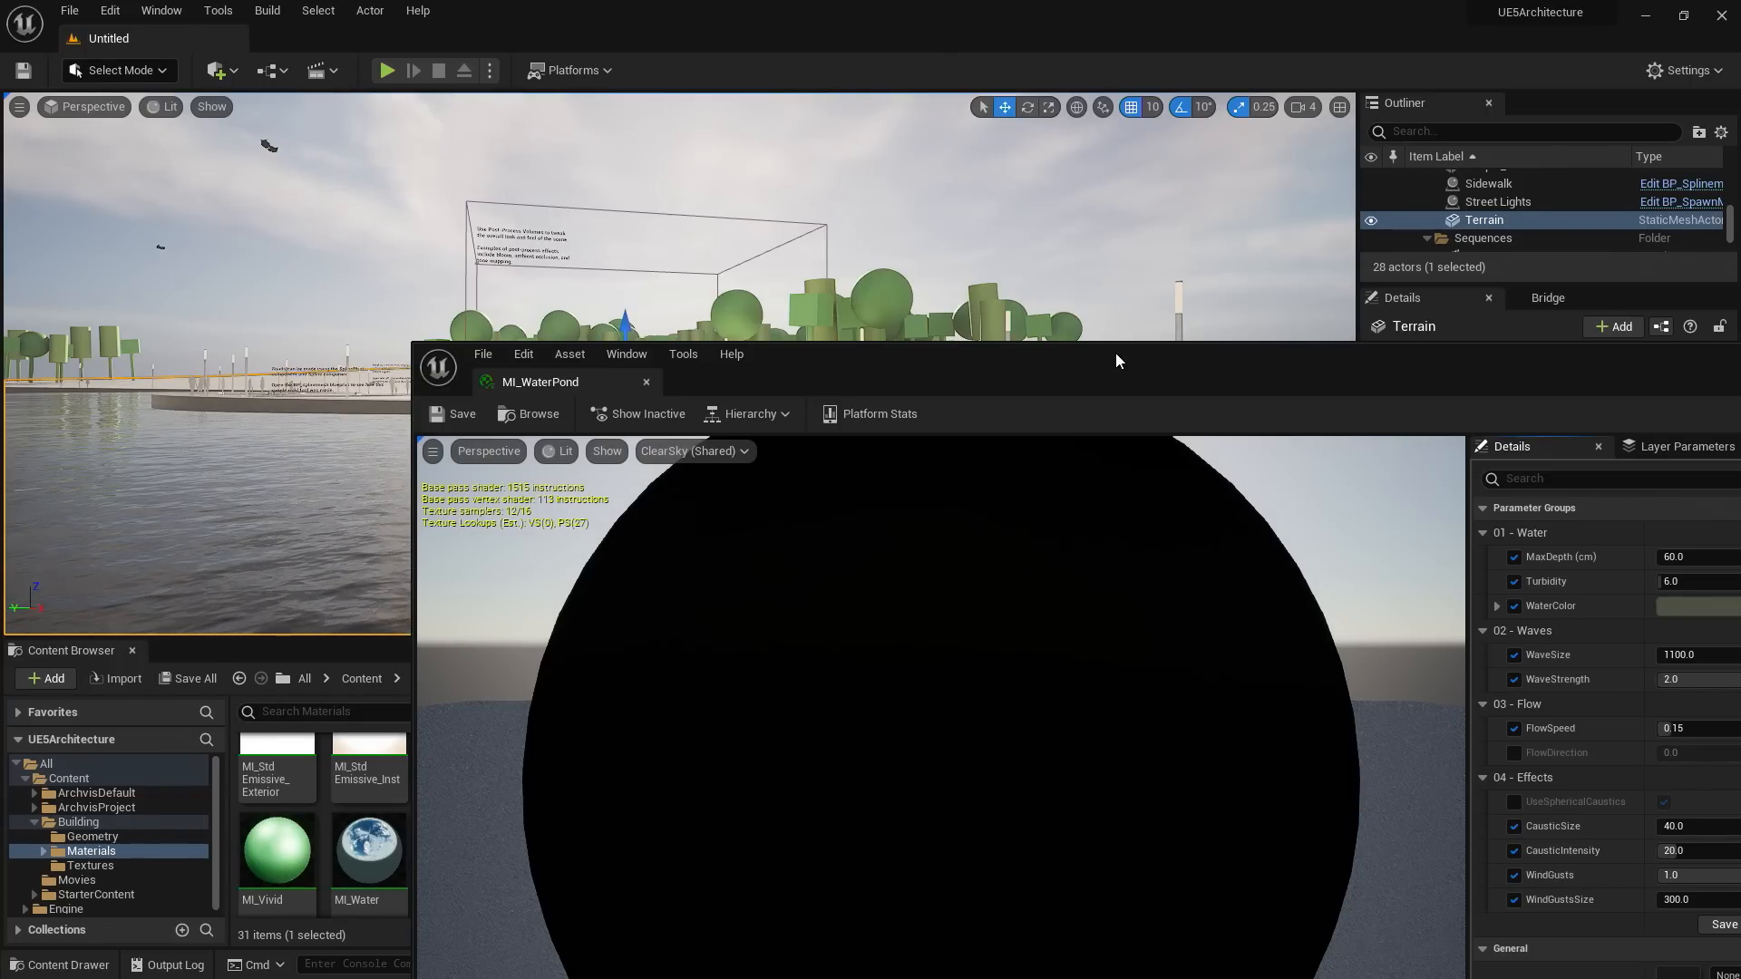
- Move and narrow the MI_WaterPond editor so the level's water stays in view, and widen its parameter list
left_click_drag(1115, 352, 788, 109)
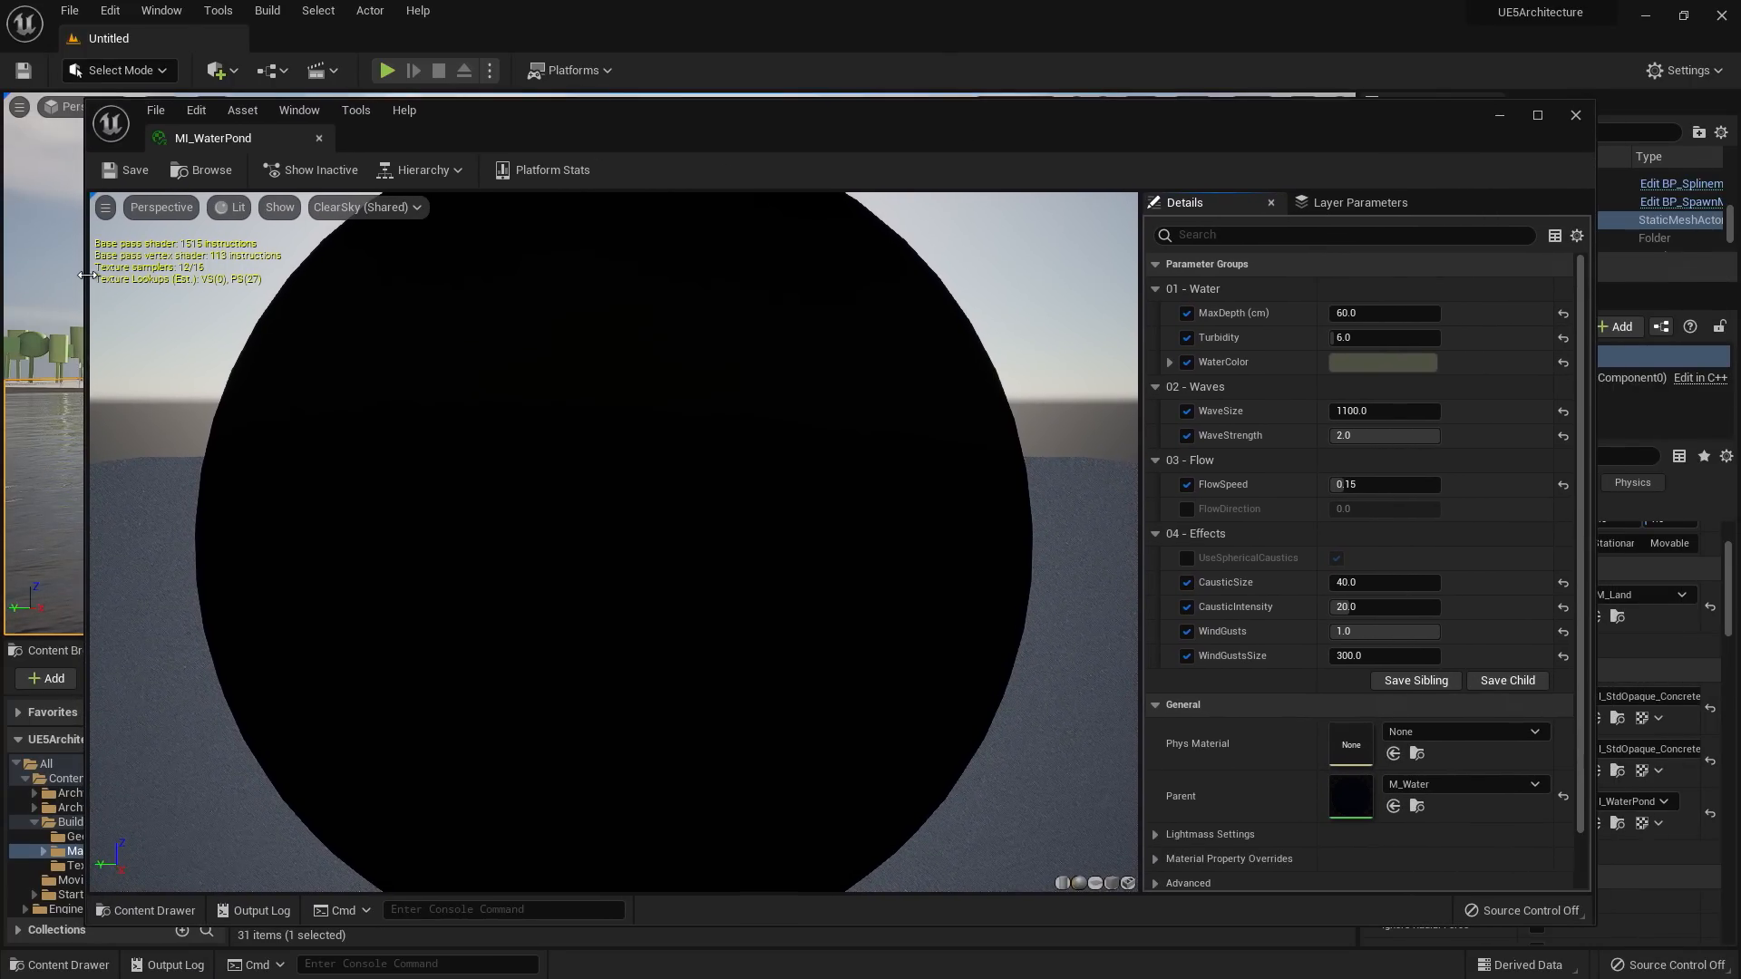
left_click_drag(87, 374, 727, 374)
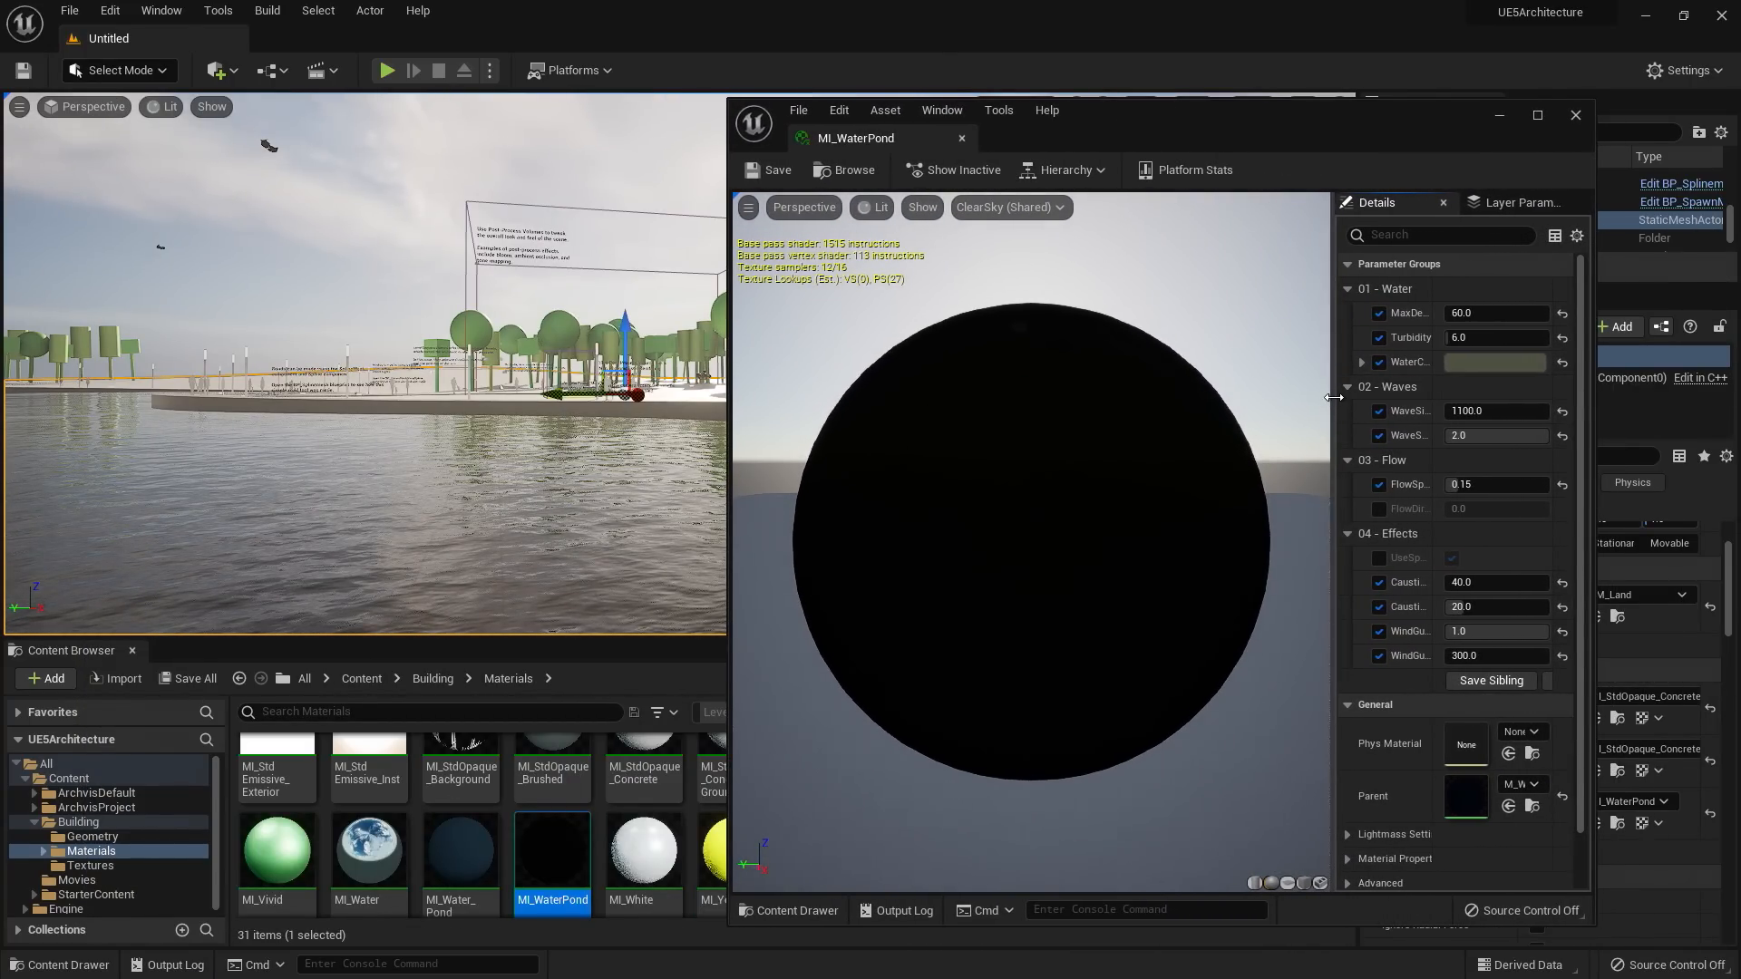
left_click_drag(1334, 397, 1088, 390)
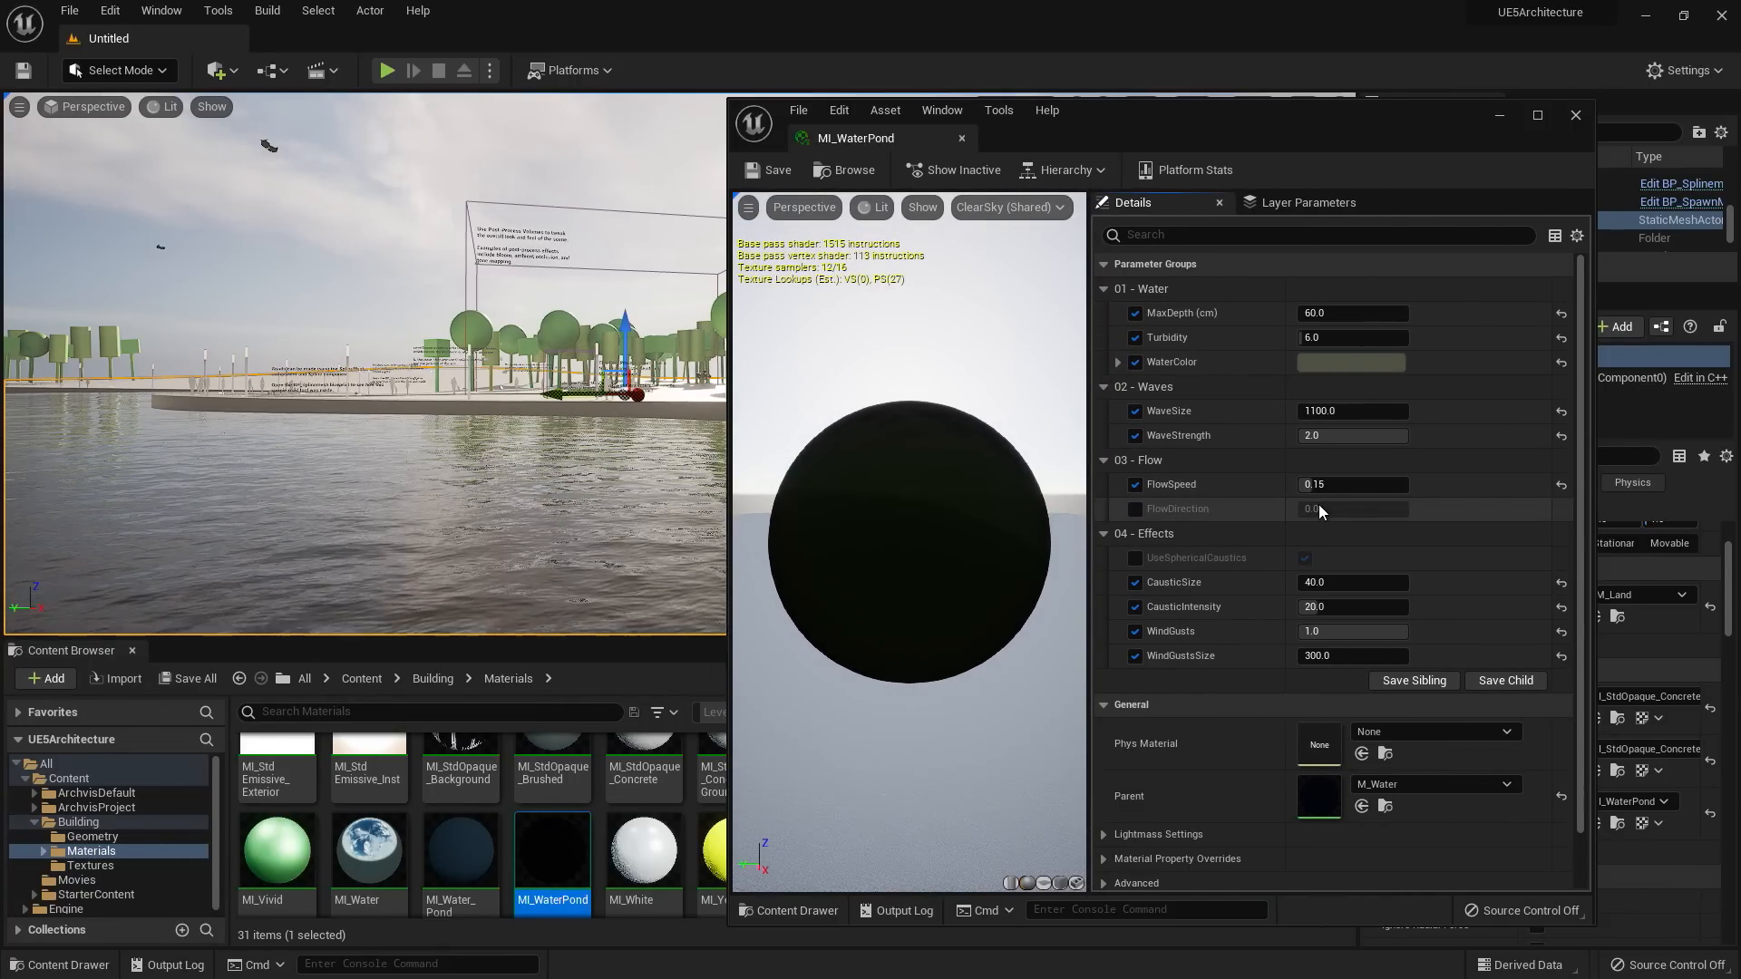
- Set the water material's WaveSize to 500 and its FlowSpeed to 0.05
left_click(1347, 413)
type("500")
key("Return")
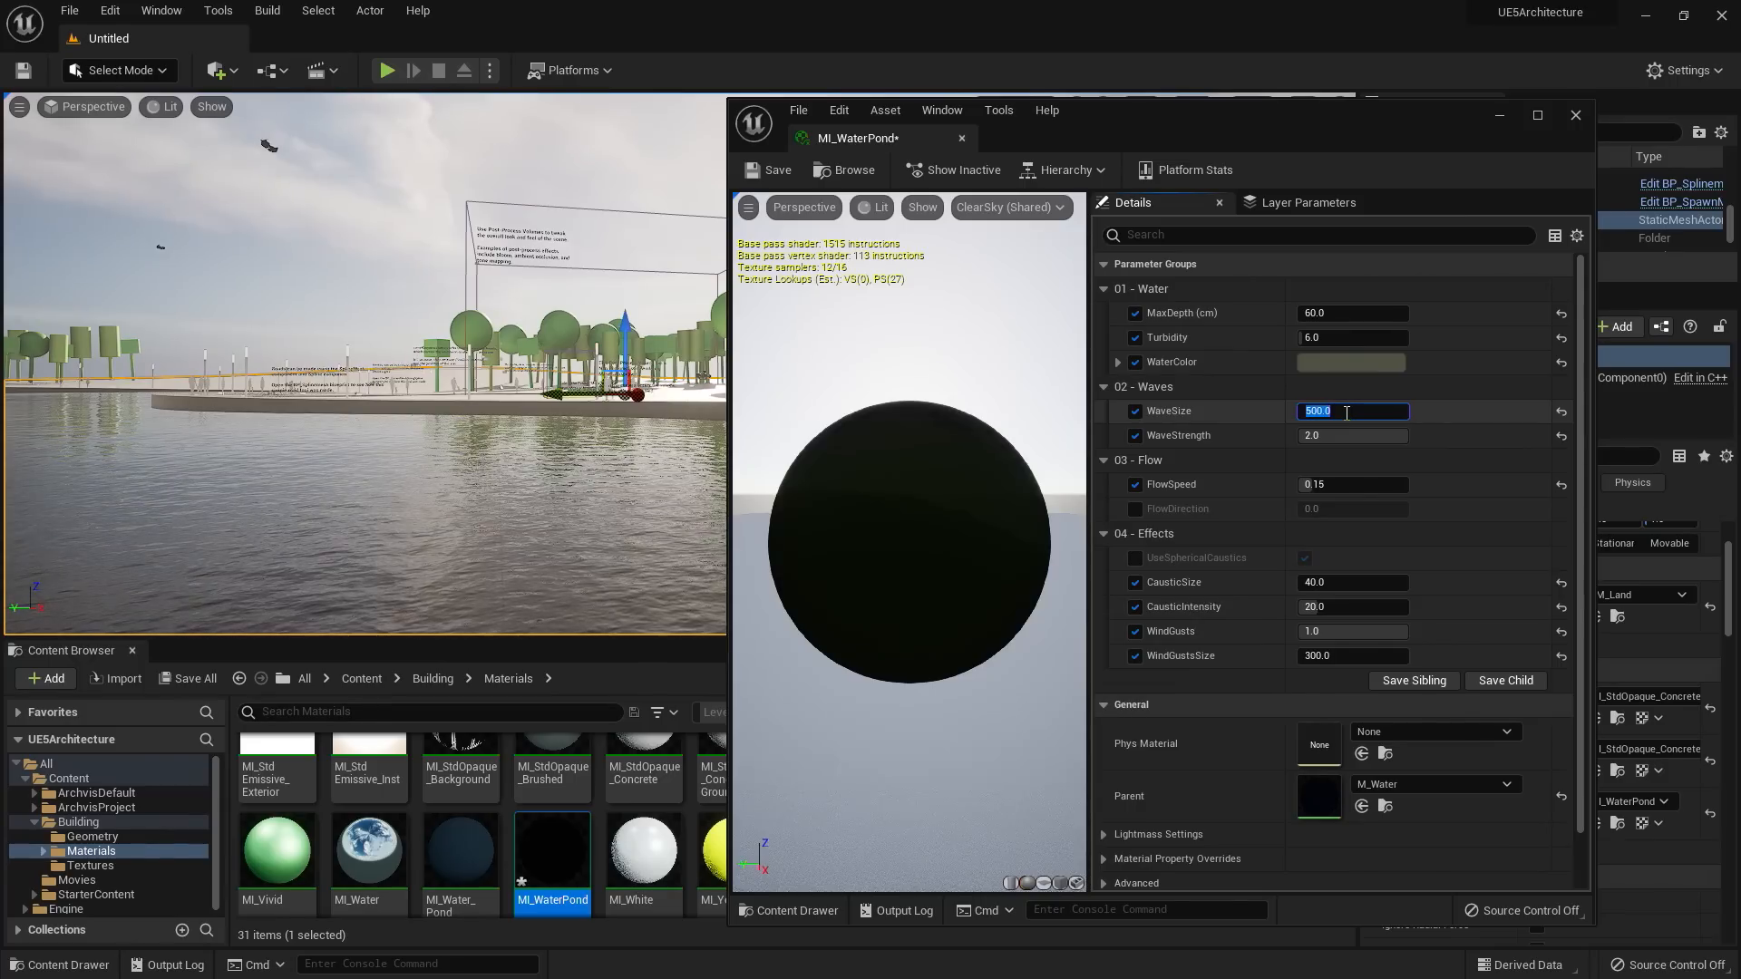
left_click(1324, 484)
type("0.08")
key("Return")
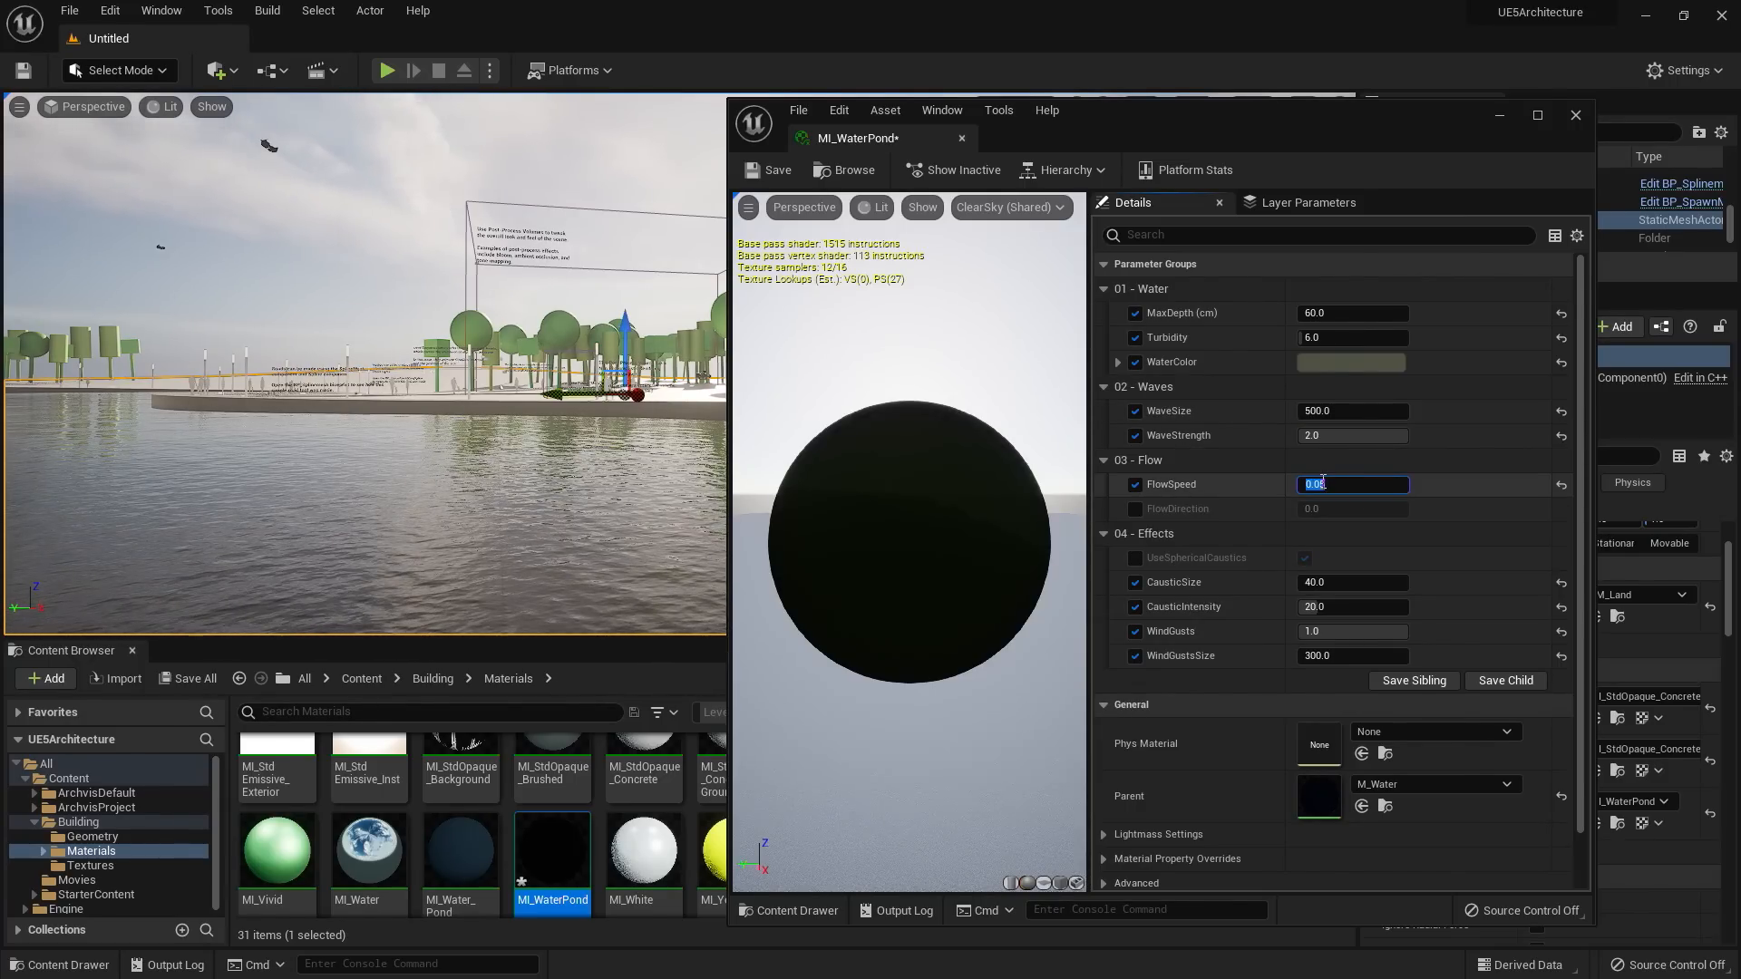
- Set the water material's MaxDepth to 120 cm and its Turbidity to 12
left_click(1328, 313)
type("120")
left_click(1330, 336)
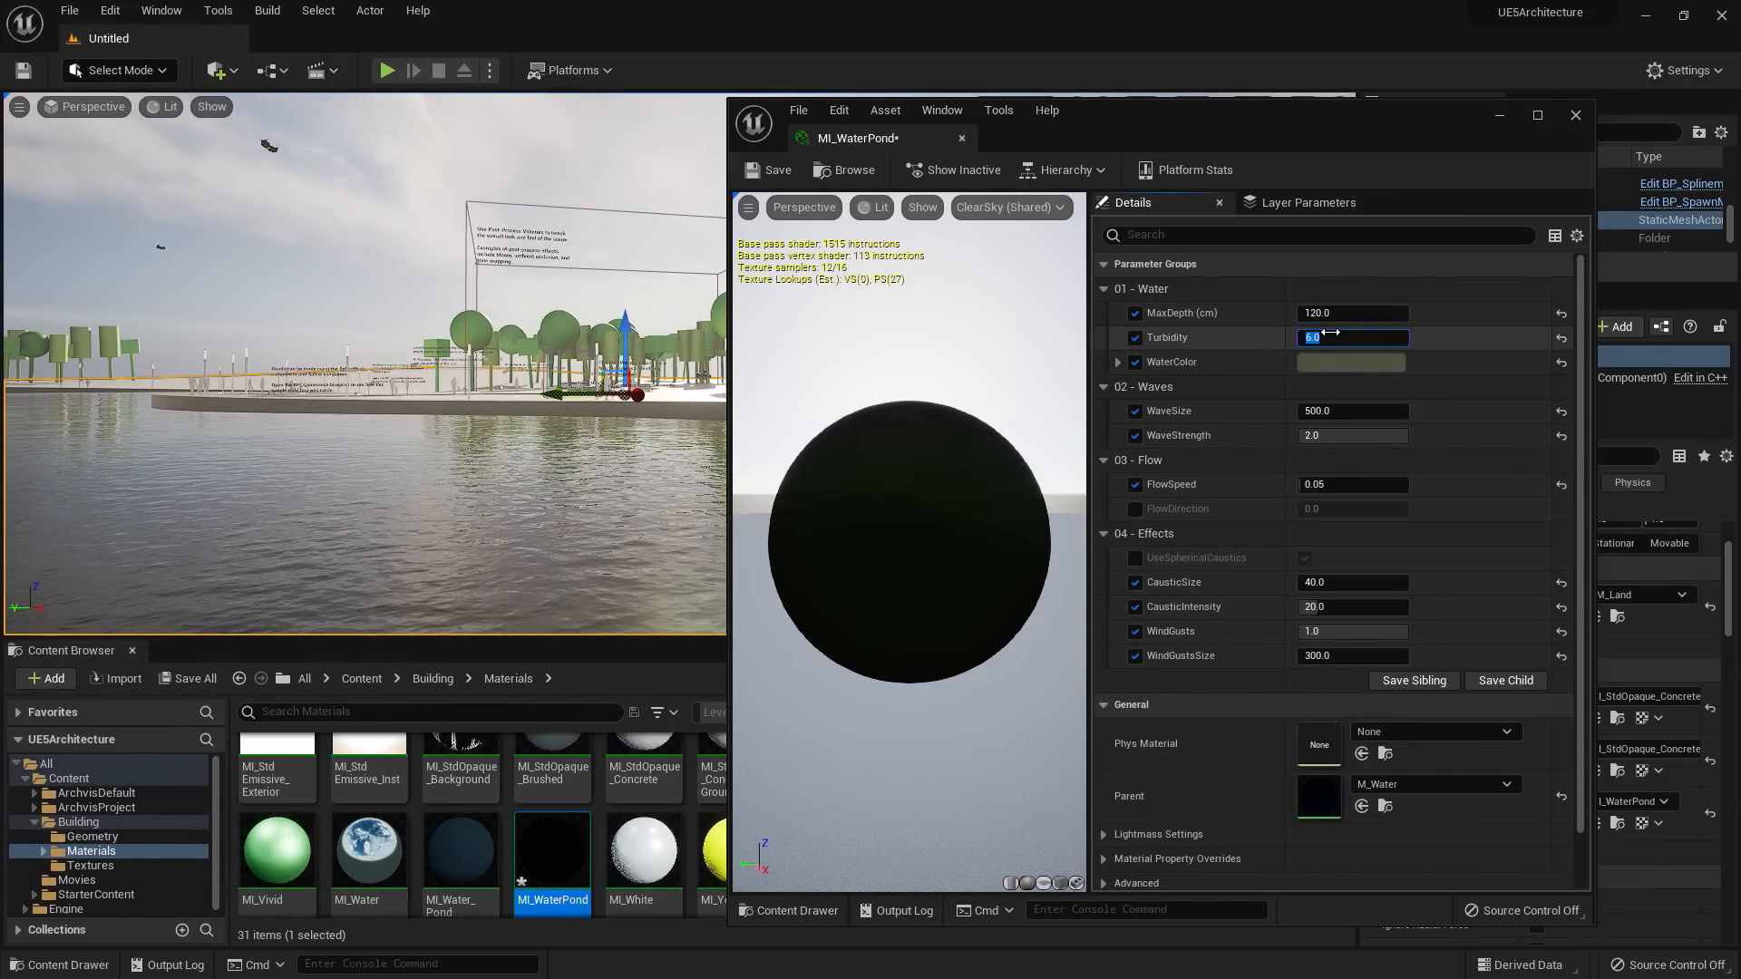
type("3")
key("Return")
type("12")
key("Return")
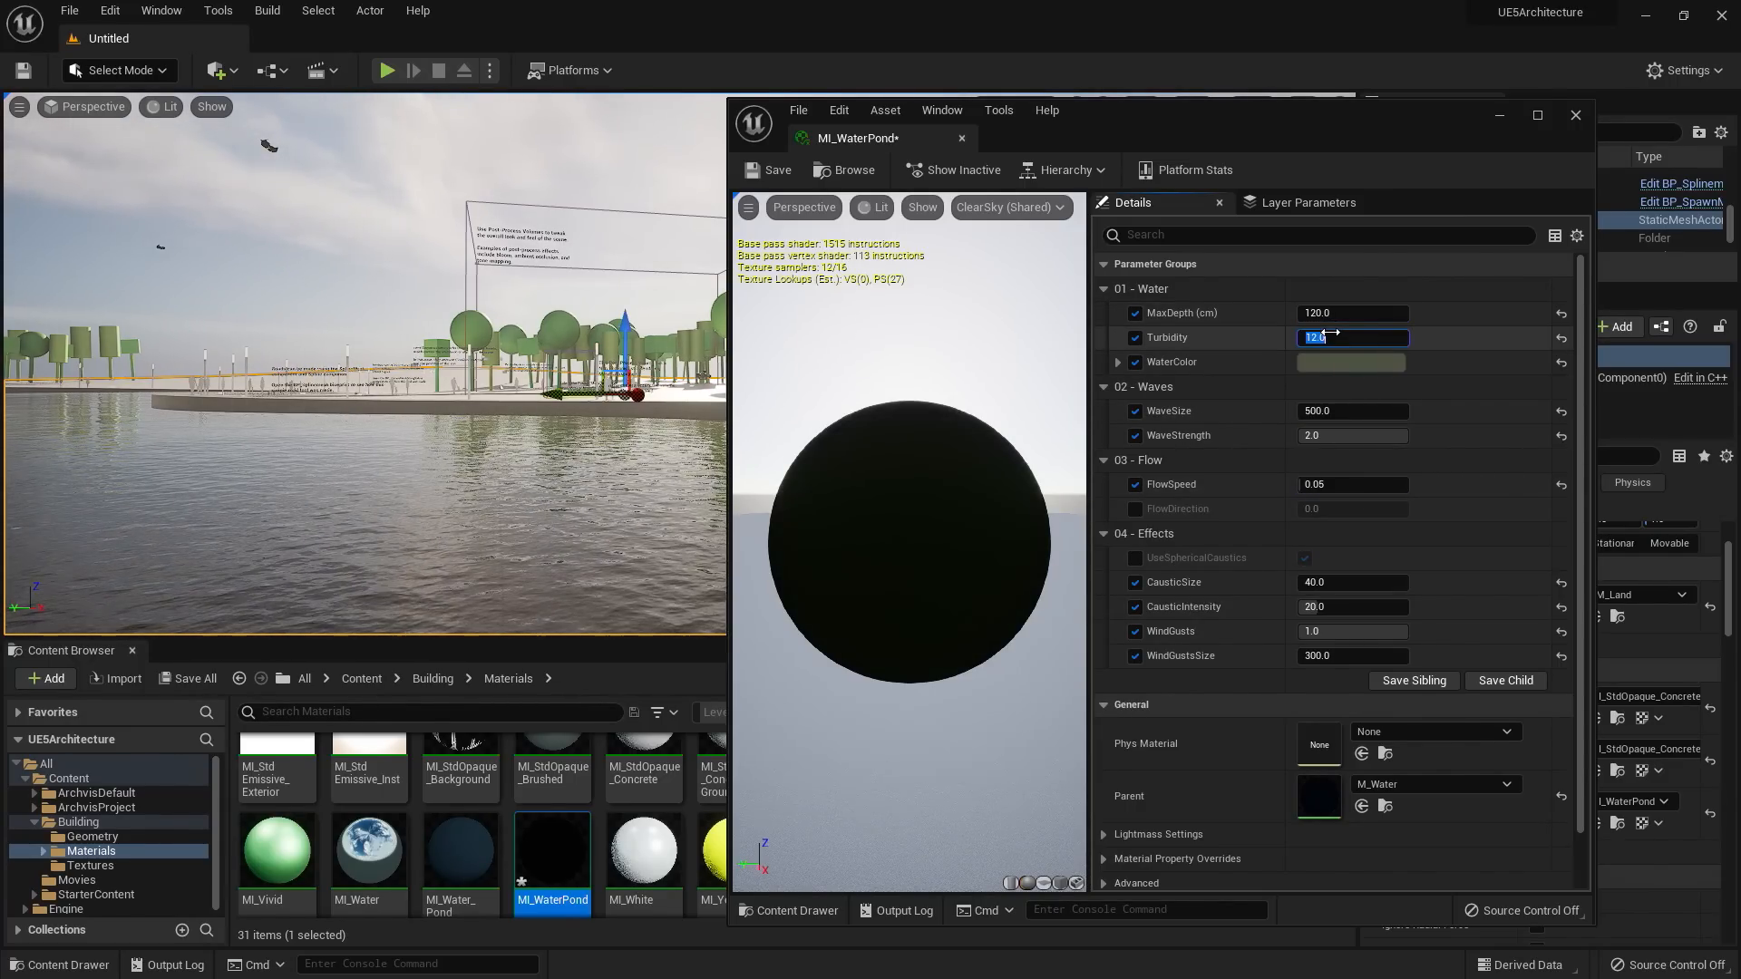
- Change the WaterColor to a teal blue, then save and close the MI_WaterPond material instance
left_click(1329, 362)
left_click(1384, 488)
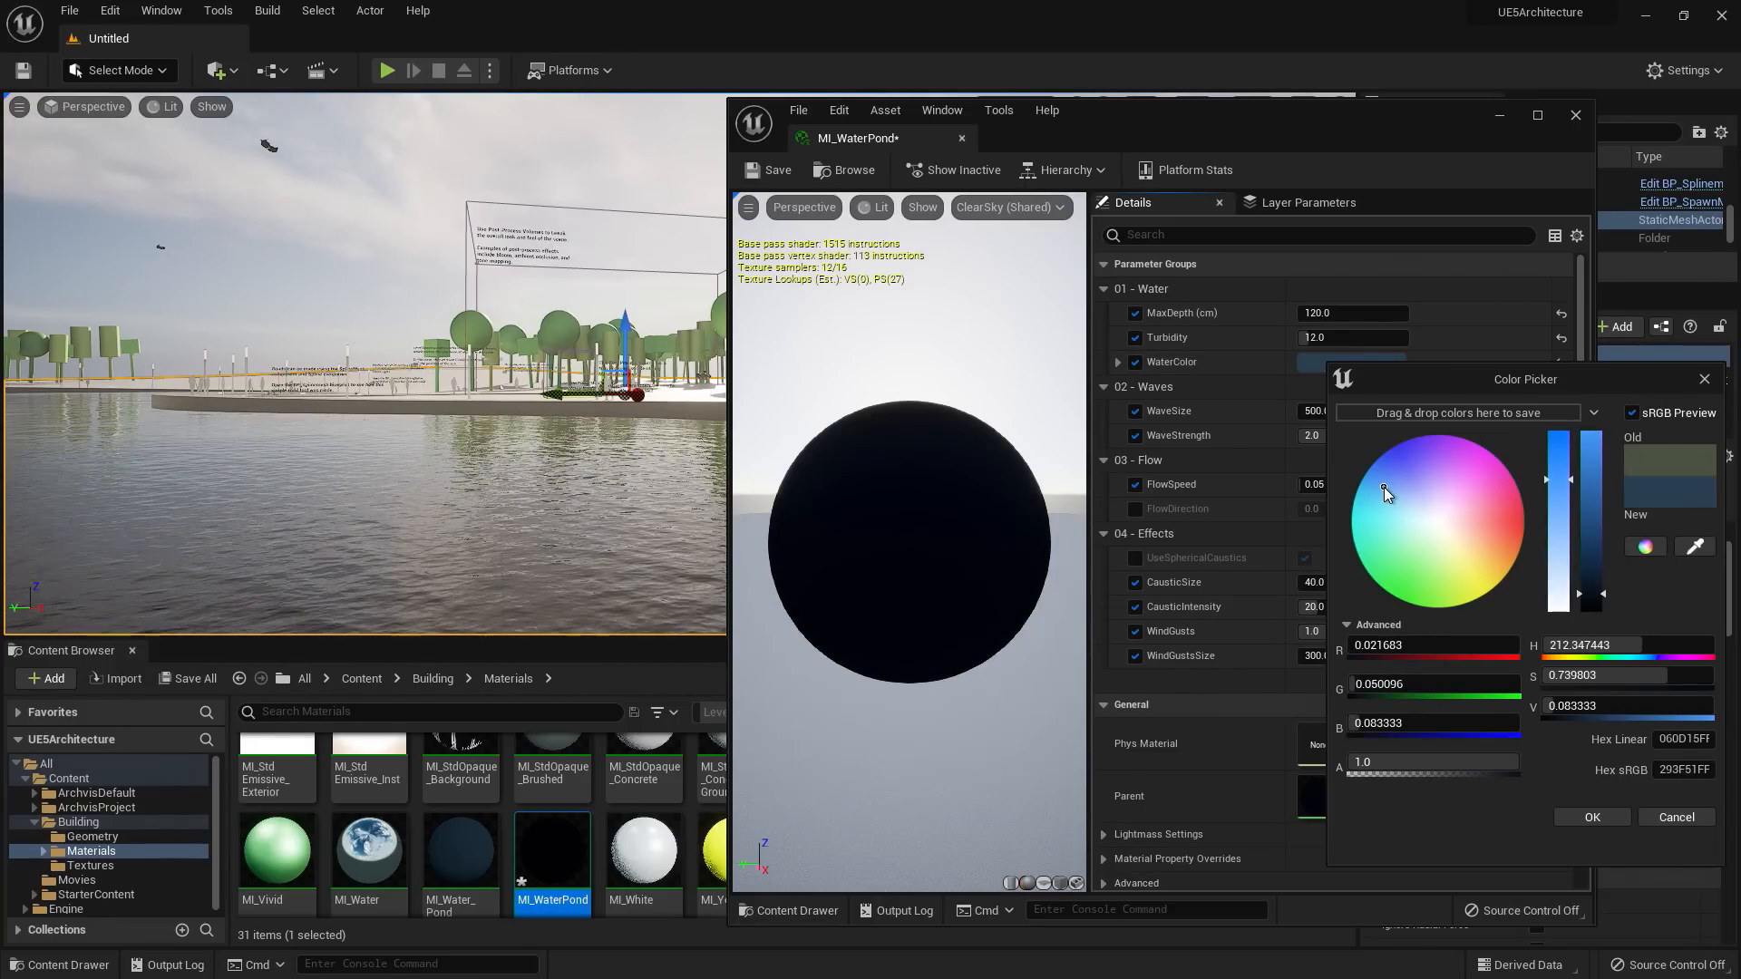
key("Return")
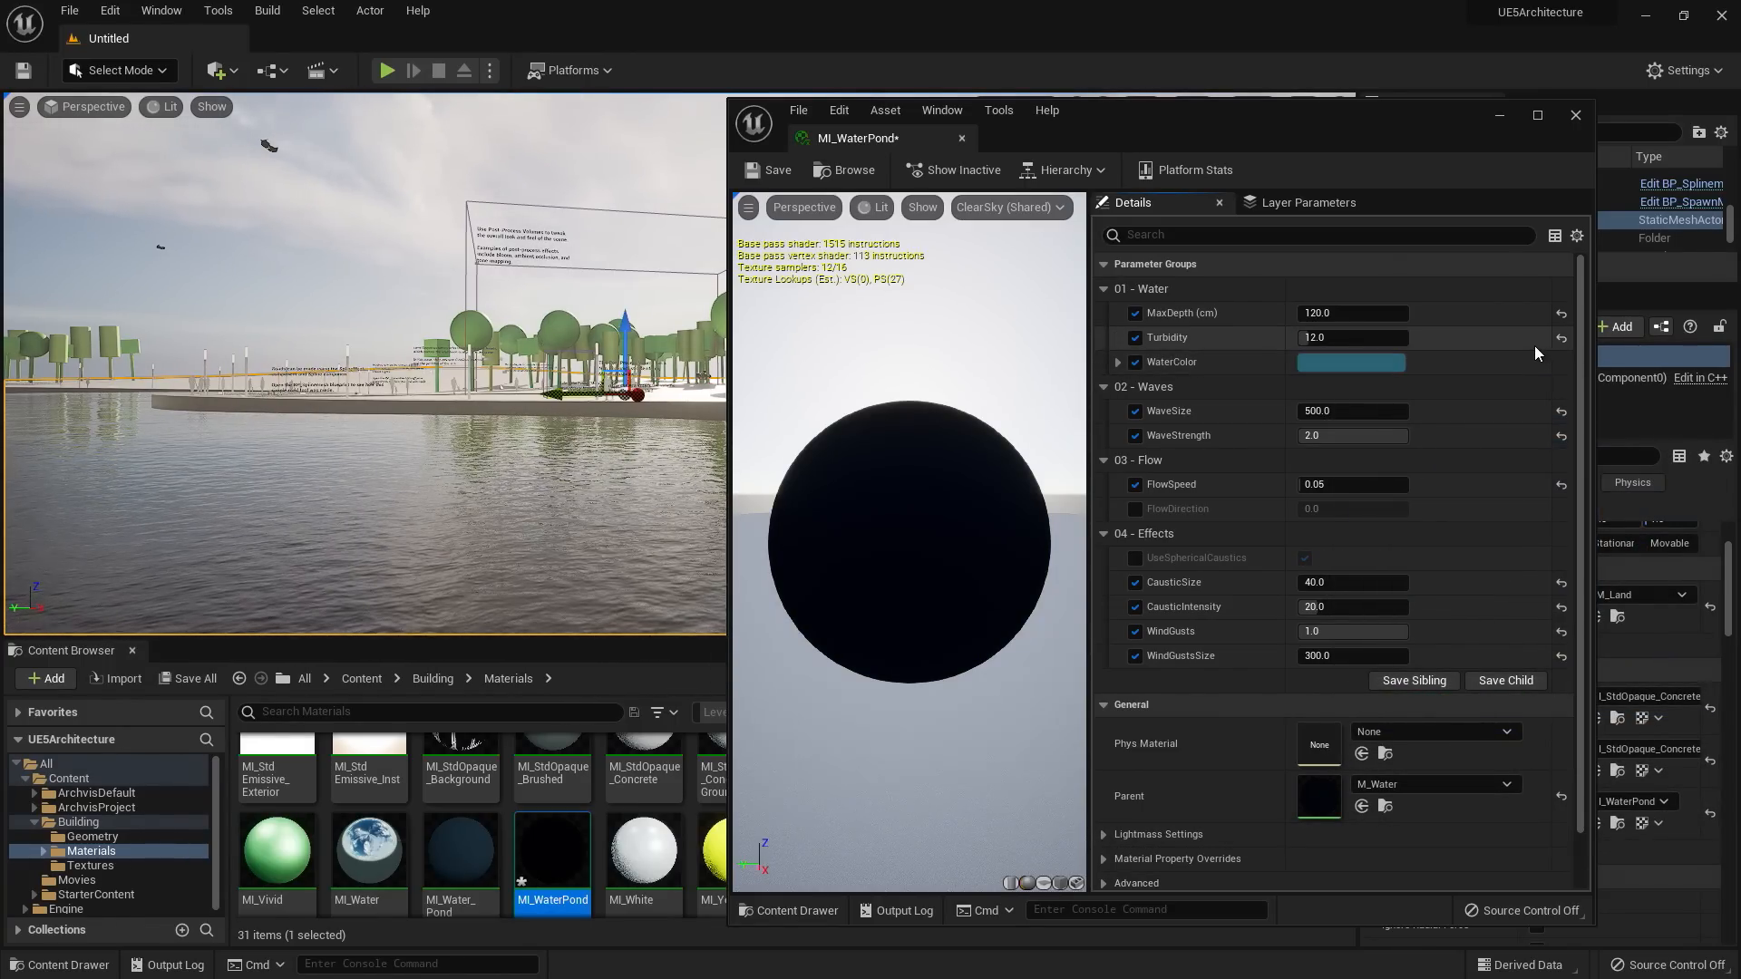
left_click(769, 169)
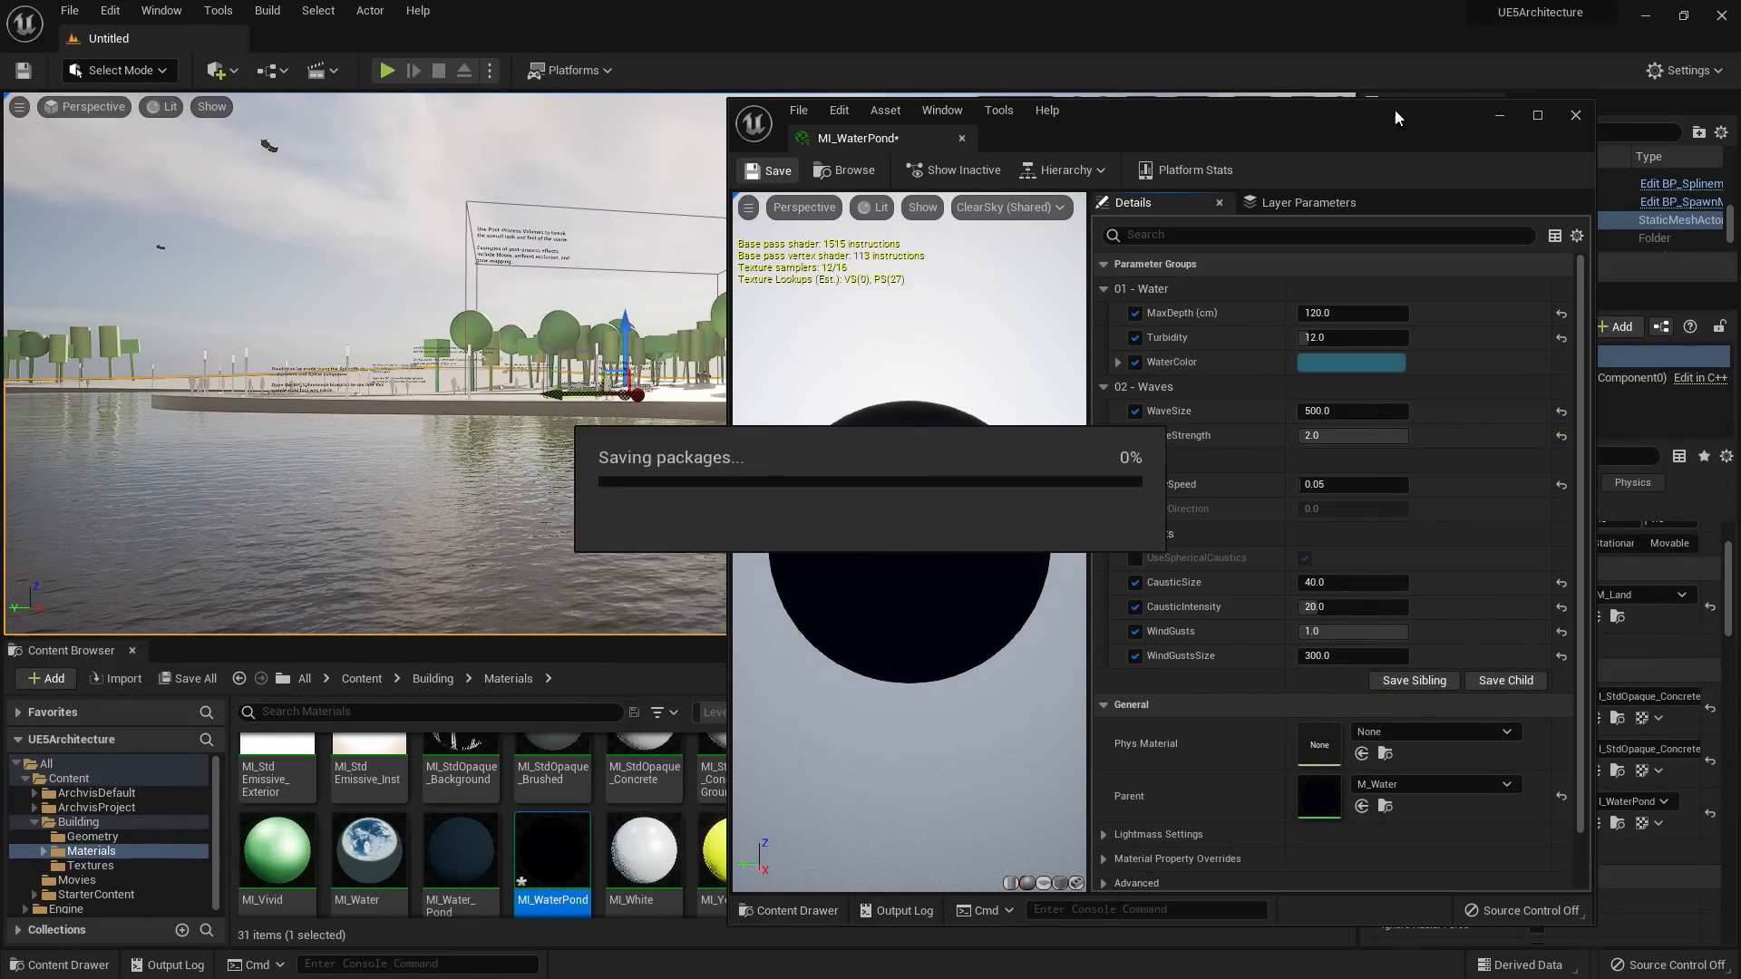
left_click(1575, 115)
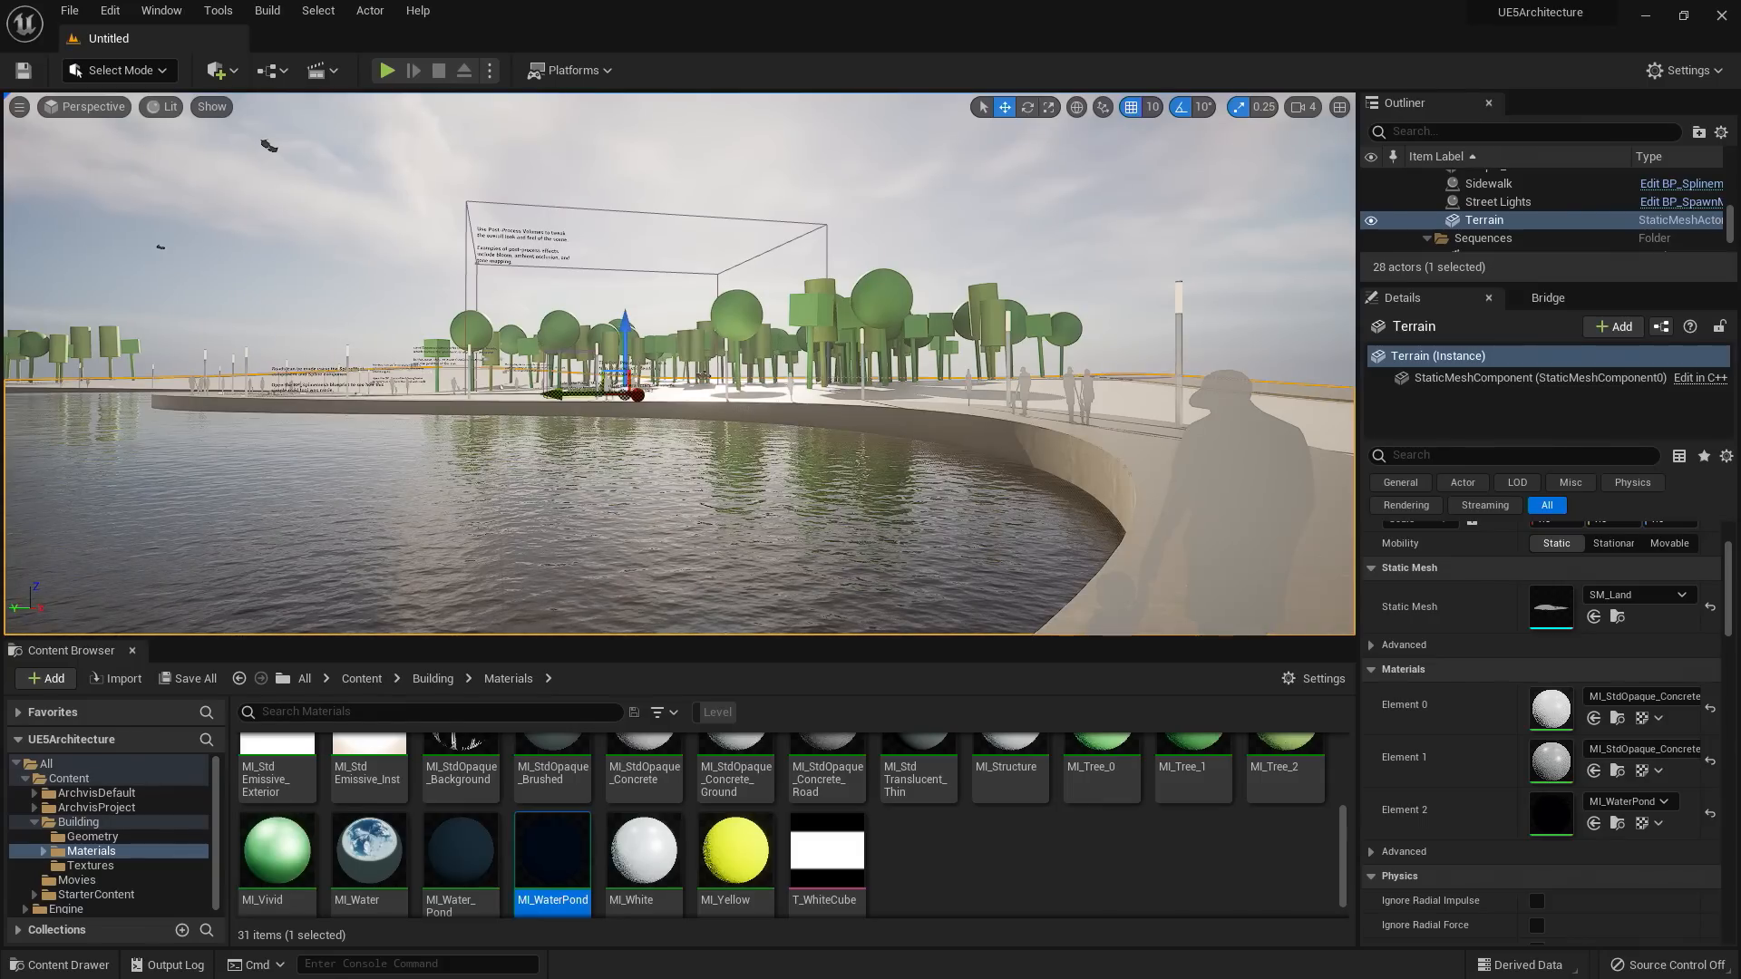
- Deselect the Terrain and select the NPR_PostProcessVolume around the yellow pad on the plaza
scroll(715, 390, "up", 1)
scroll(714, 390, "up", 2)
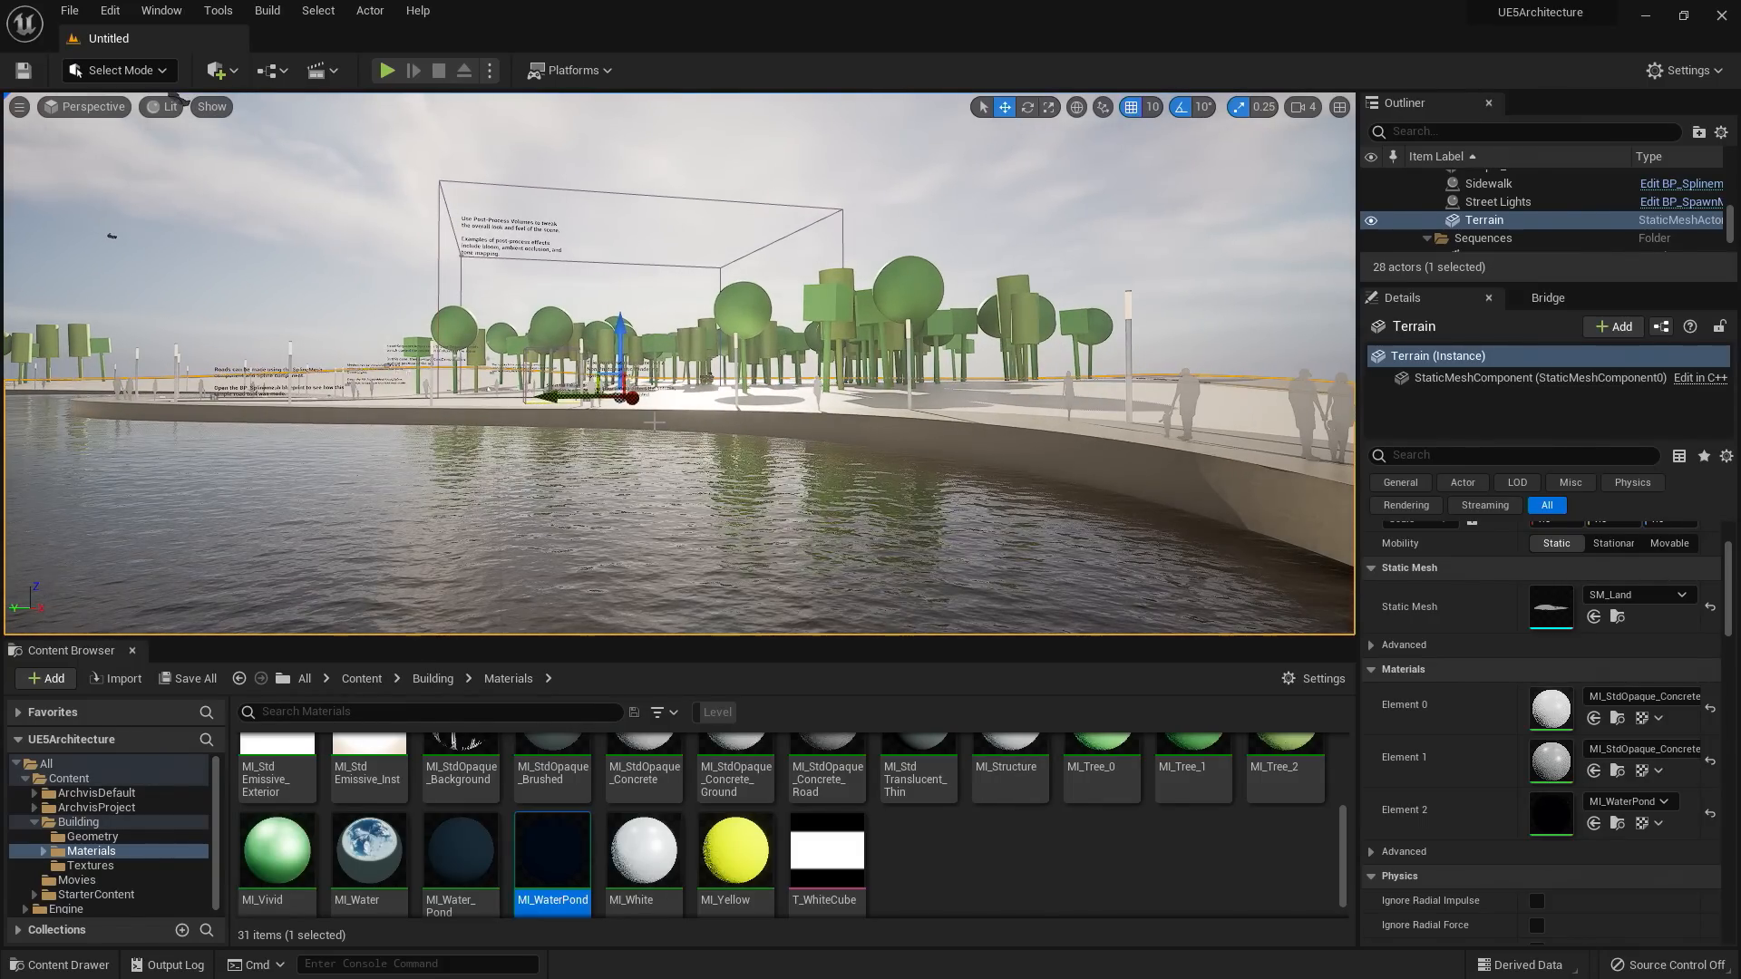
key("Escape")
scroll(638, 417, "up", 1)
scroll(638, 417, "up", 10)
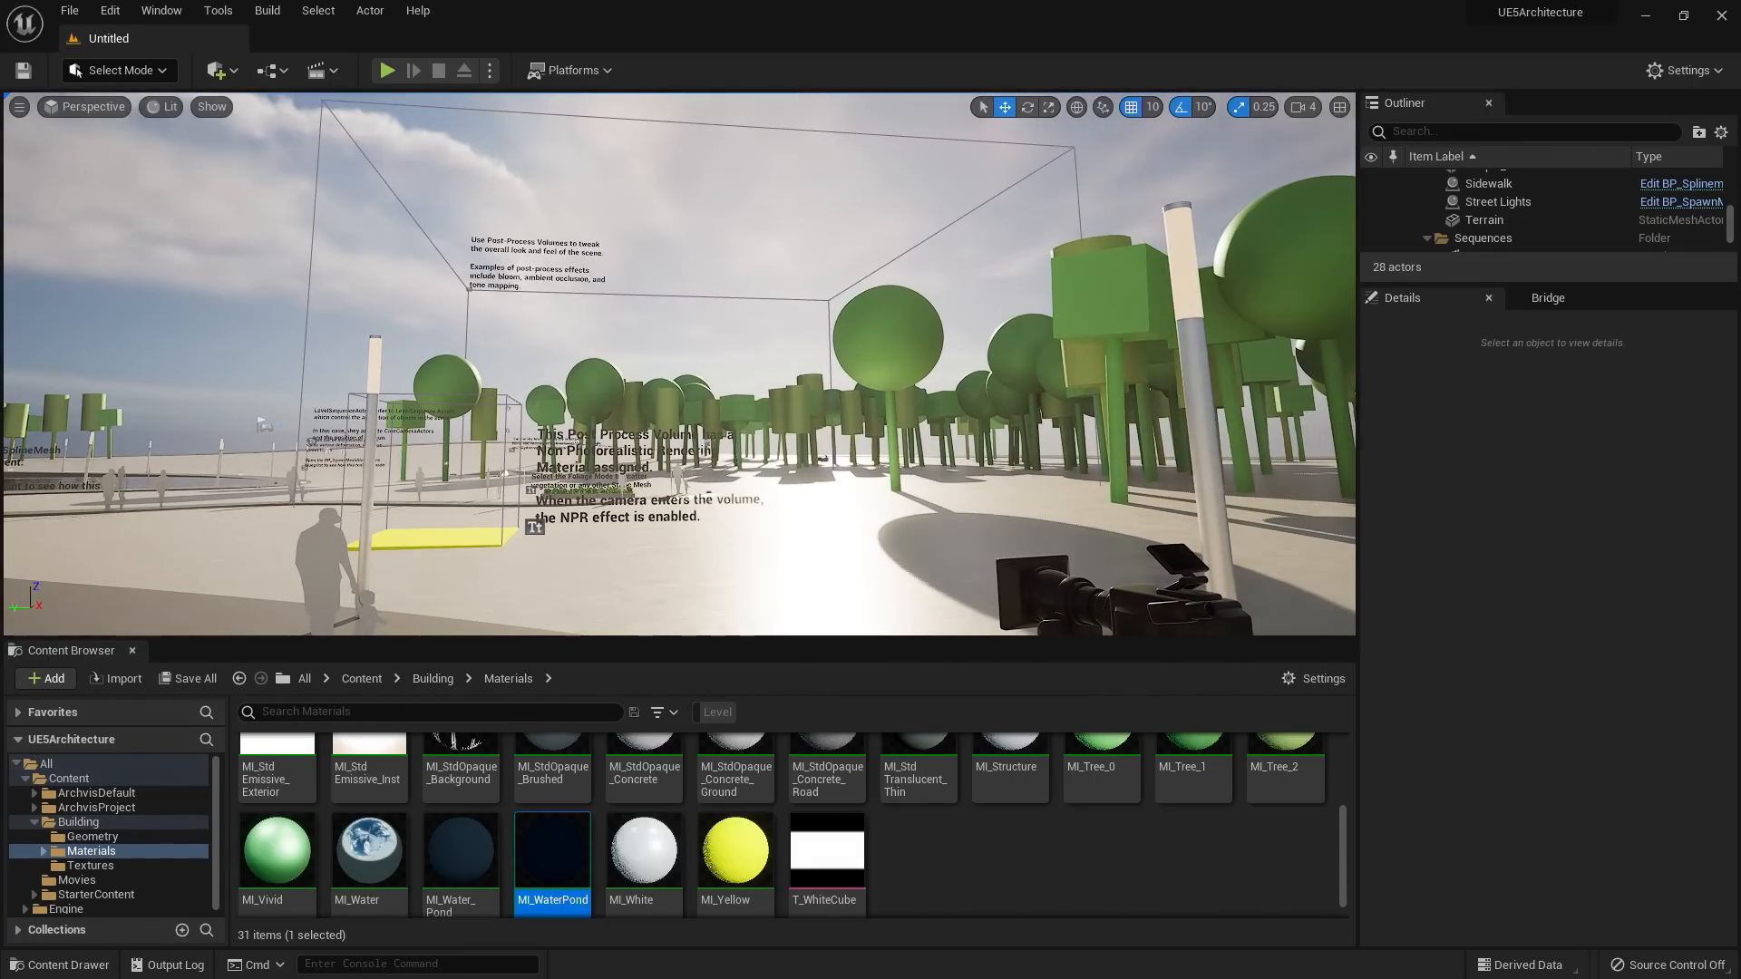
middle_click_drag(663, 436, 752, 426)
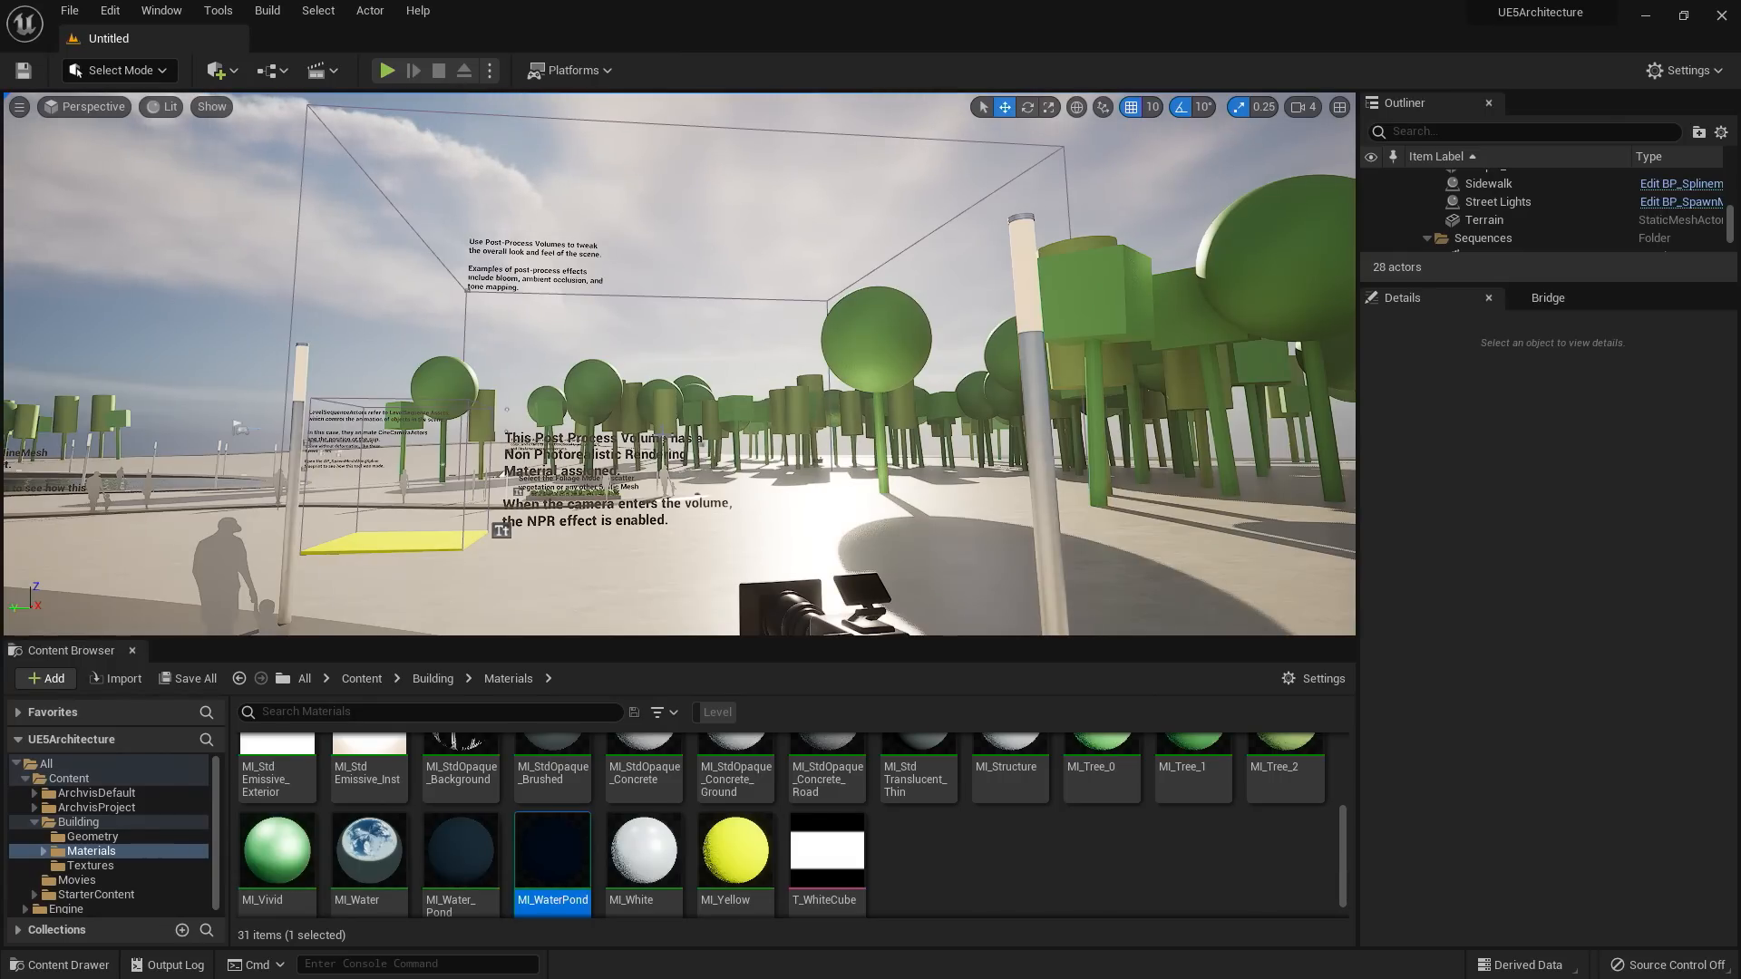
left_click(483, 528)
- Fly the camera into and out of the NPR_PostProcessVolume to examine its non-photorealistic rendering effect
key("w")
mouse_move(677, 526)
right_mouse_down()
mouse_move(657, 553)
mouse_move(678, 527)
right_mouse_up()
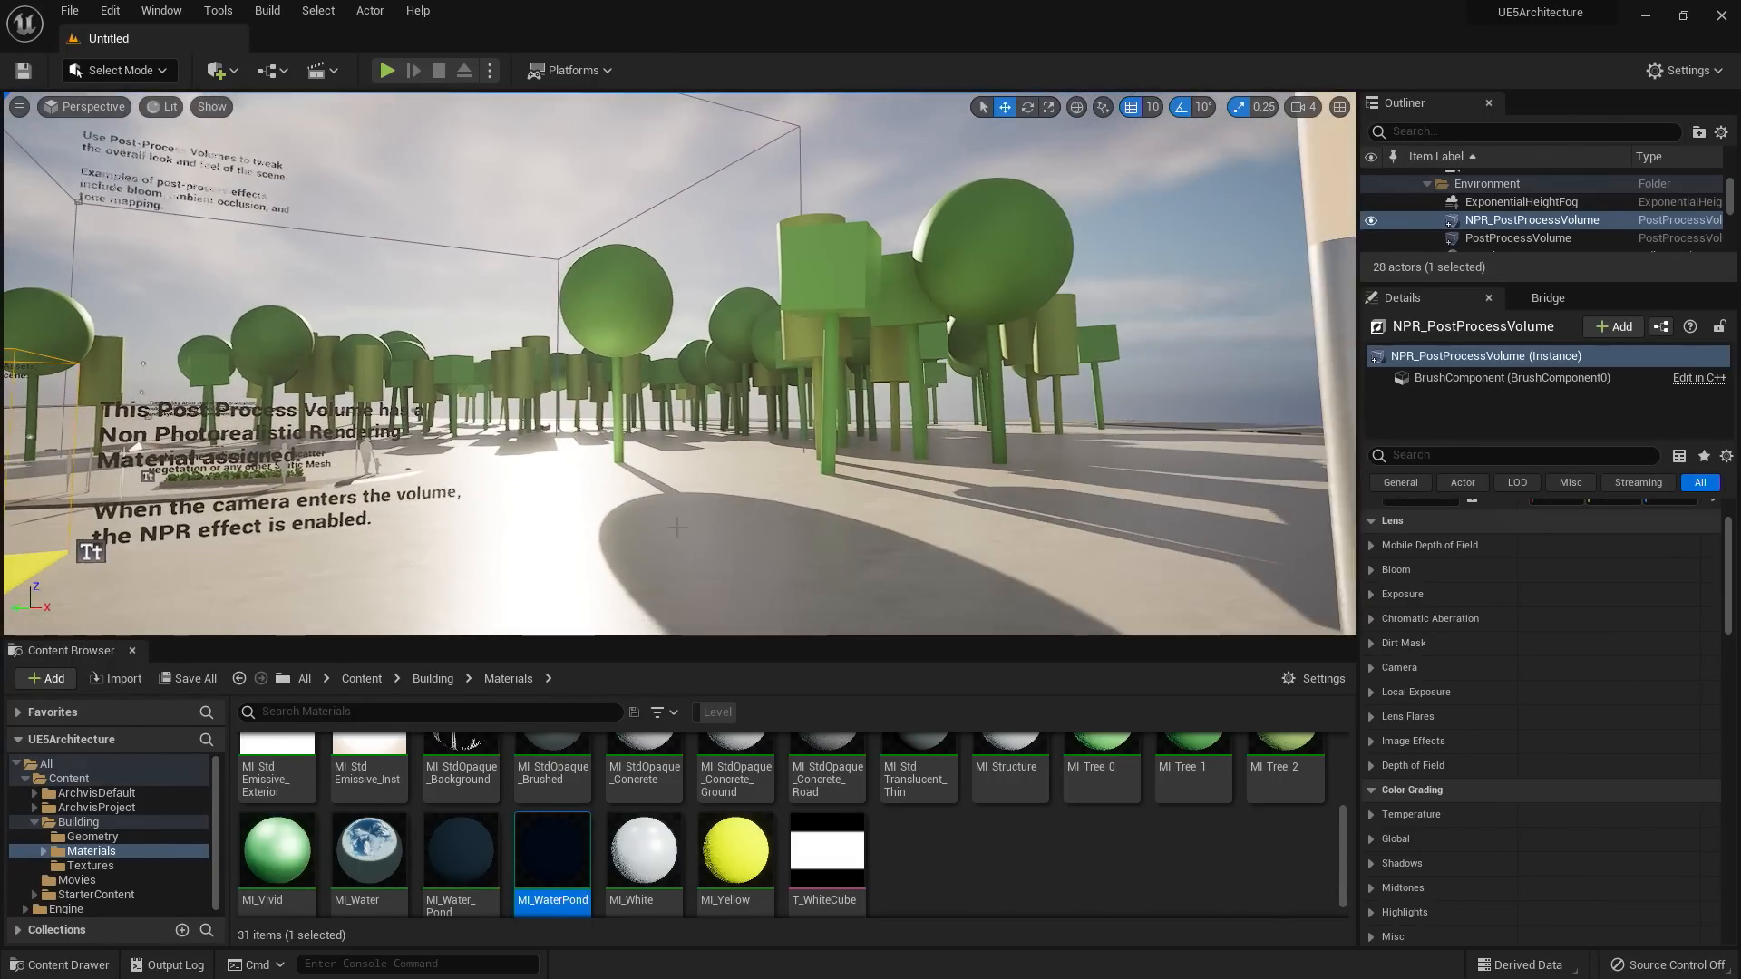
middle_click_drag(677, 527, 712, 531)
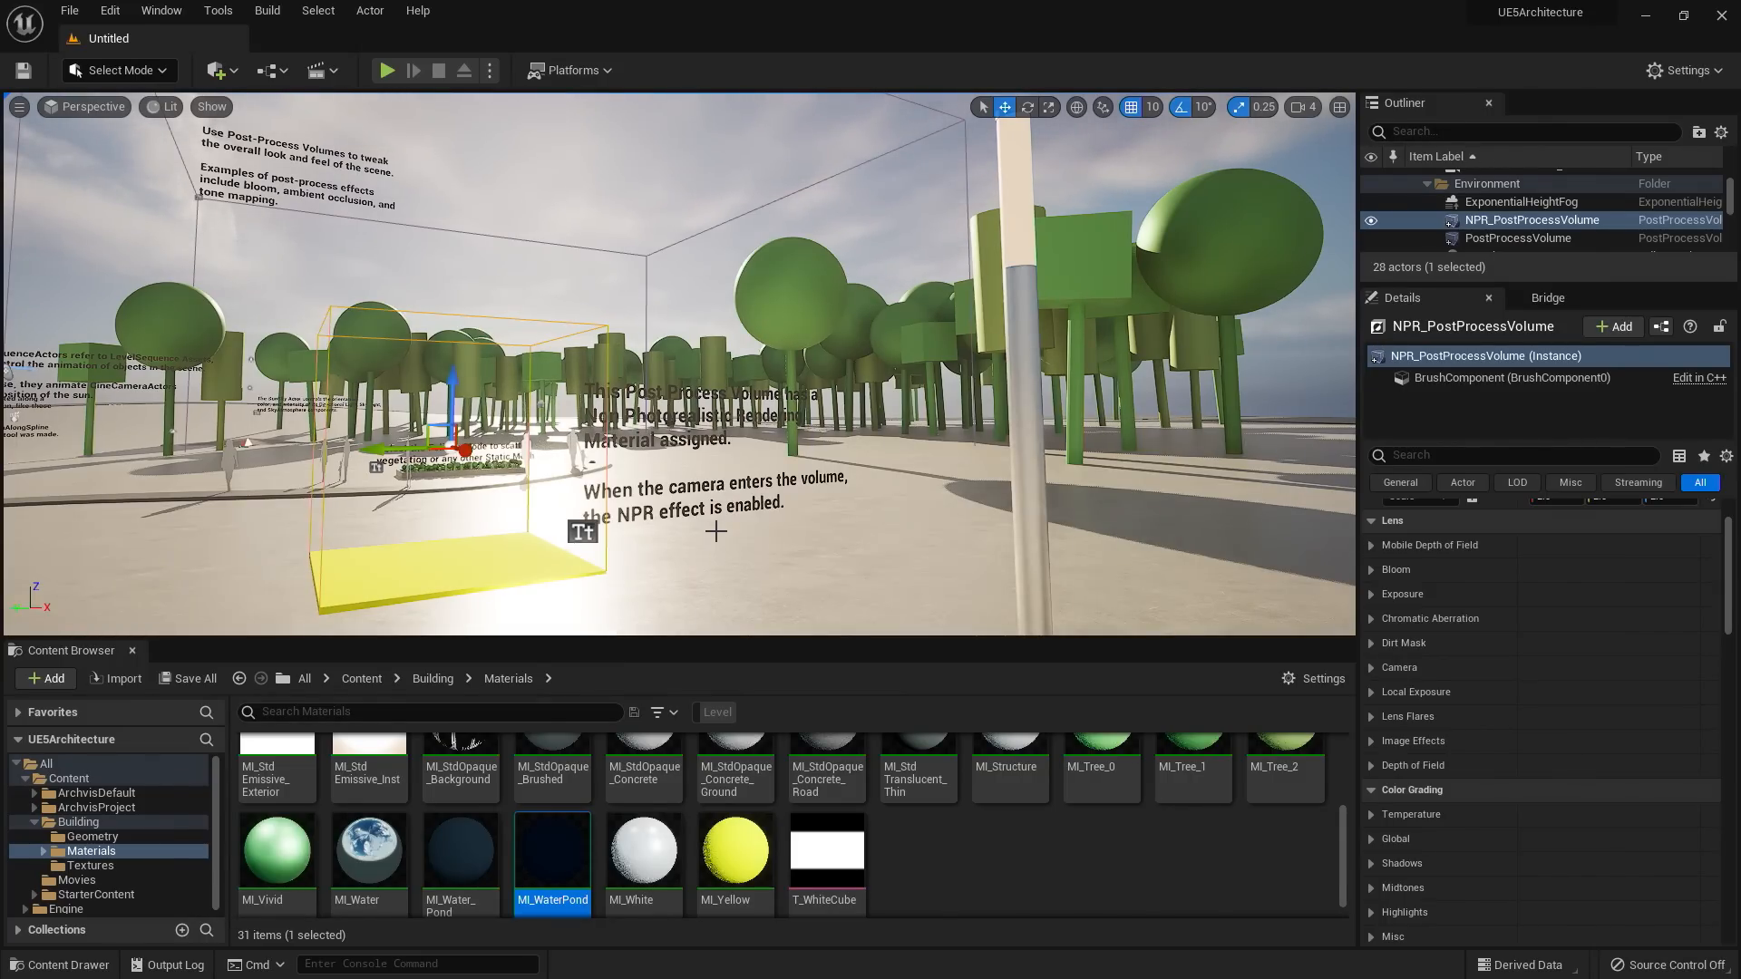
scroll(715, 531, "up", 6)
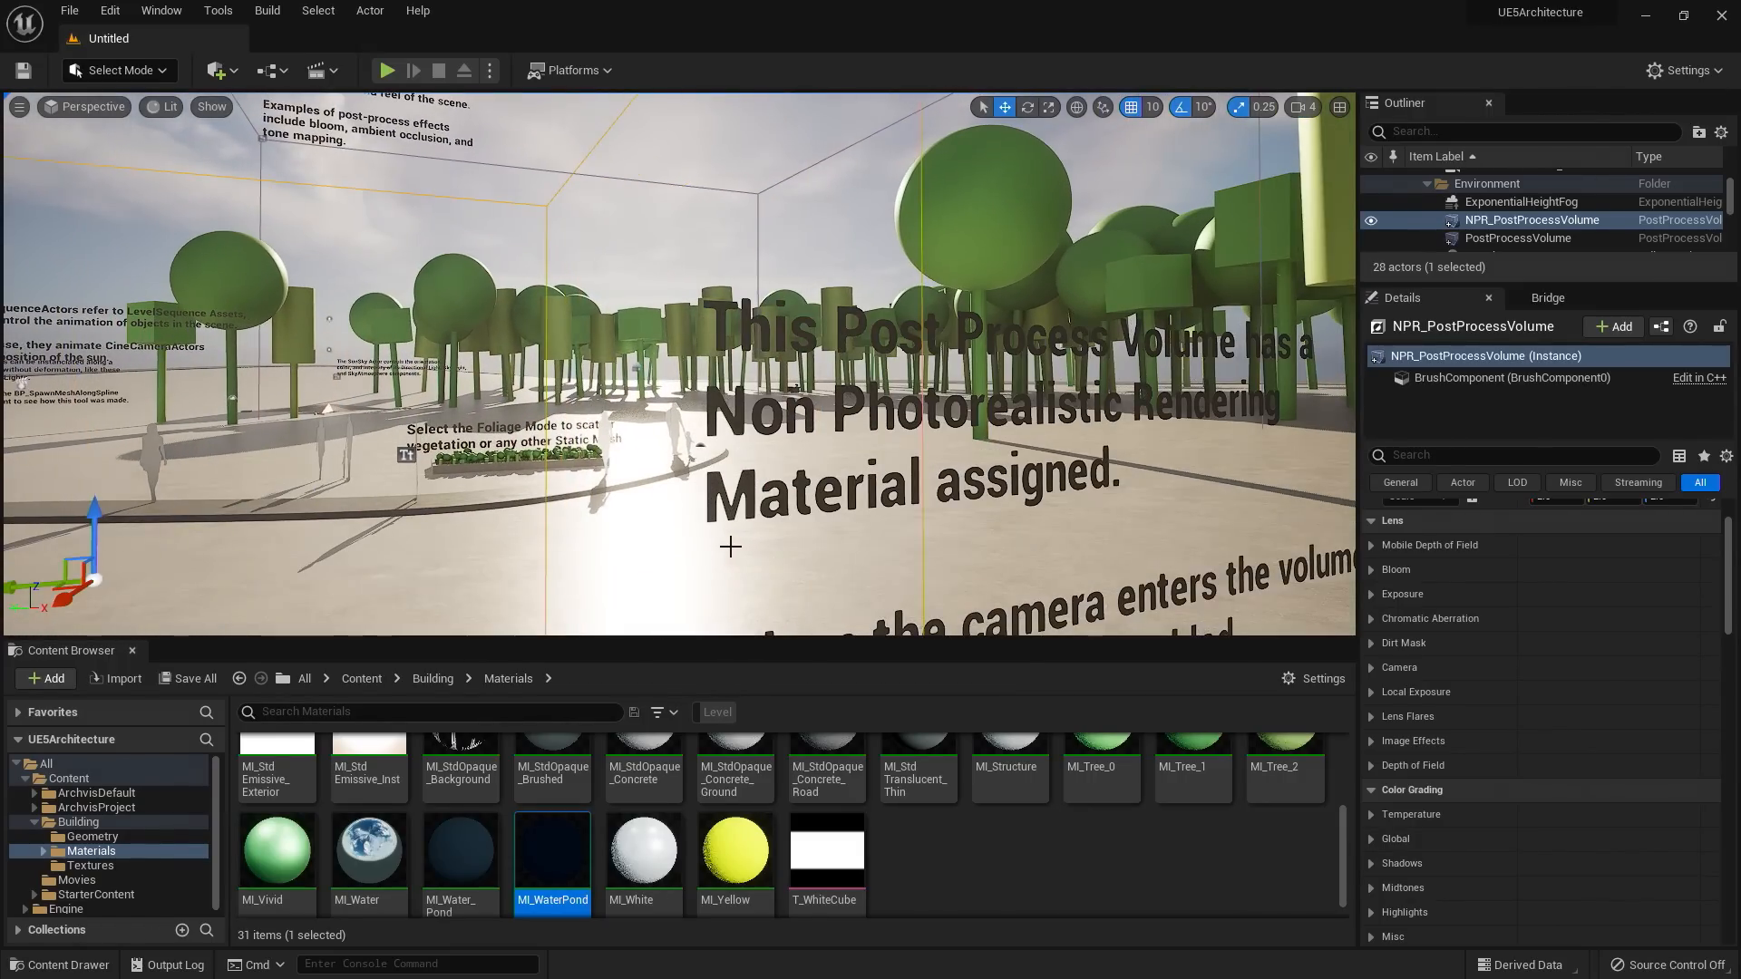
scroll(730, 546, "up", 3)
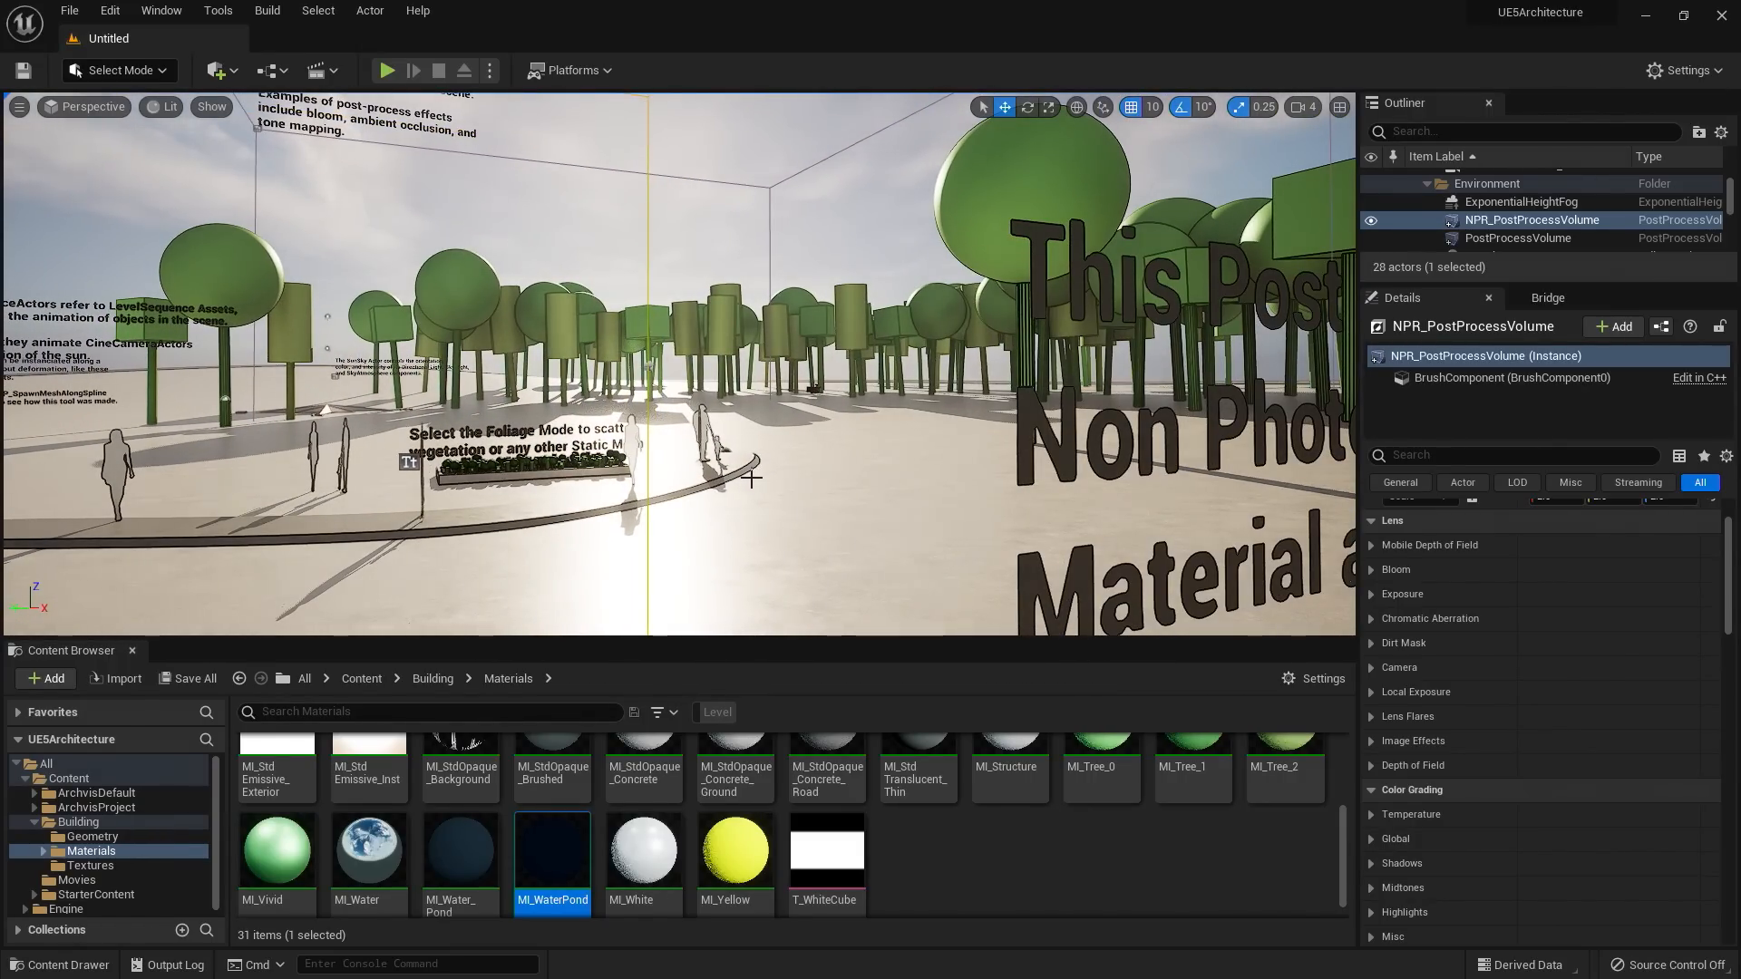
scroll(750, 476, "down", 3)
scroll(751, 476, "up", 3)
scroll(747, 478, "down", 3)
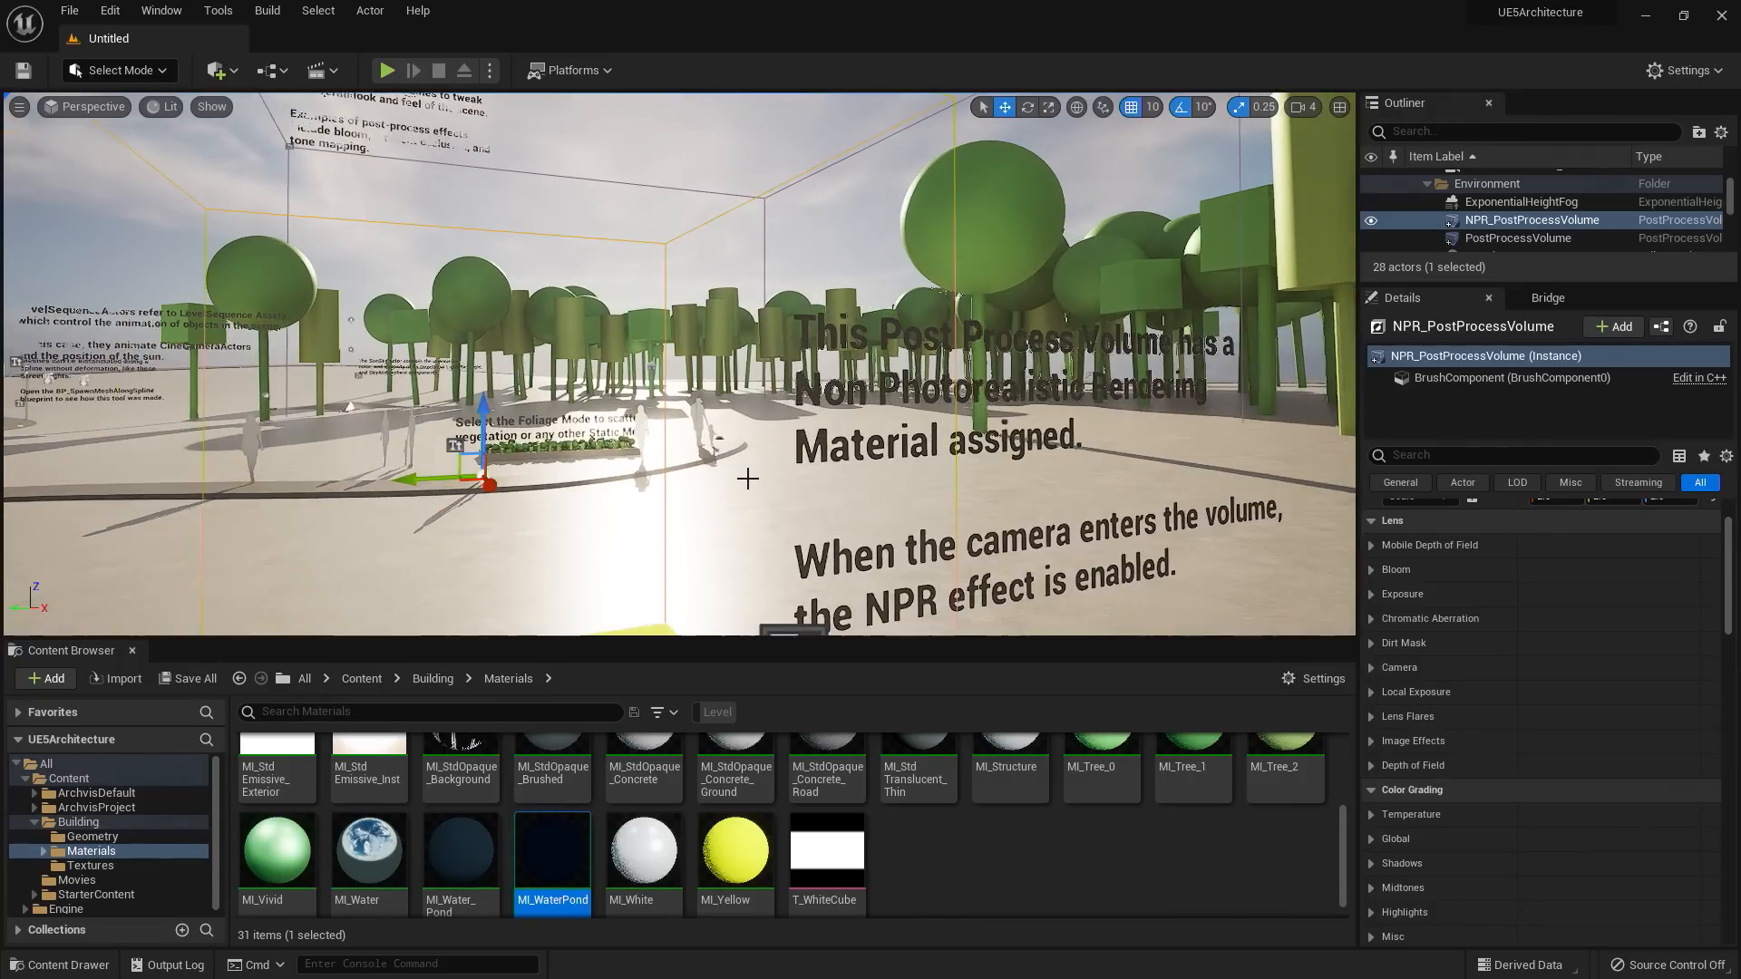
scroll(761, 478, "up", 4)
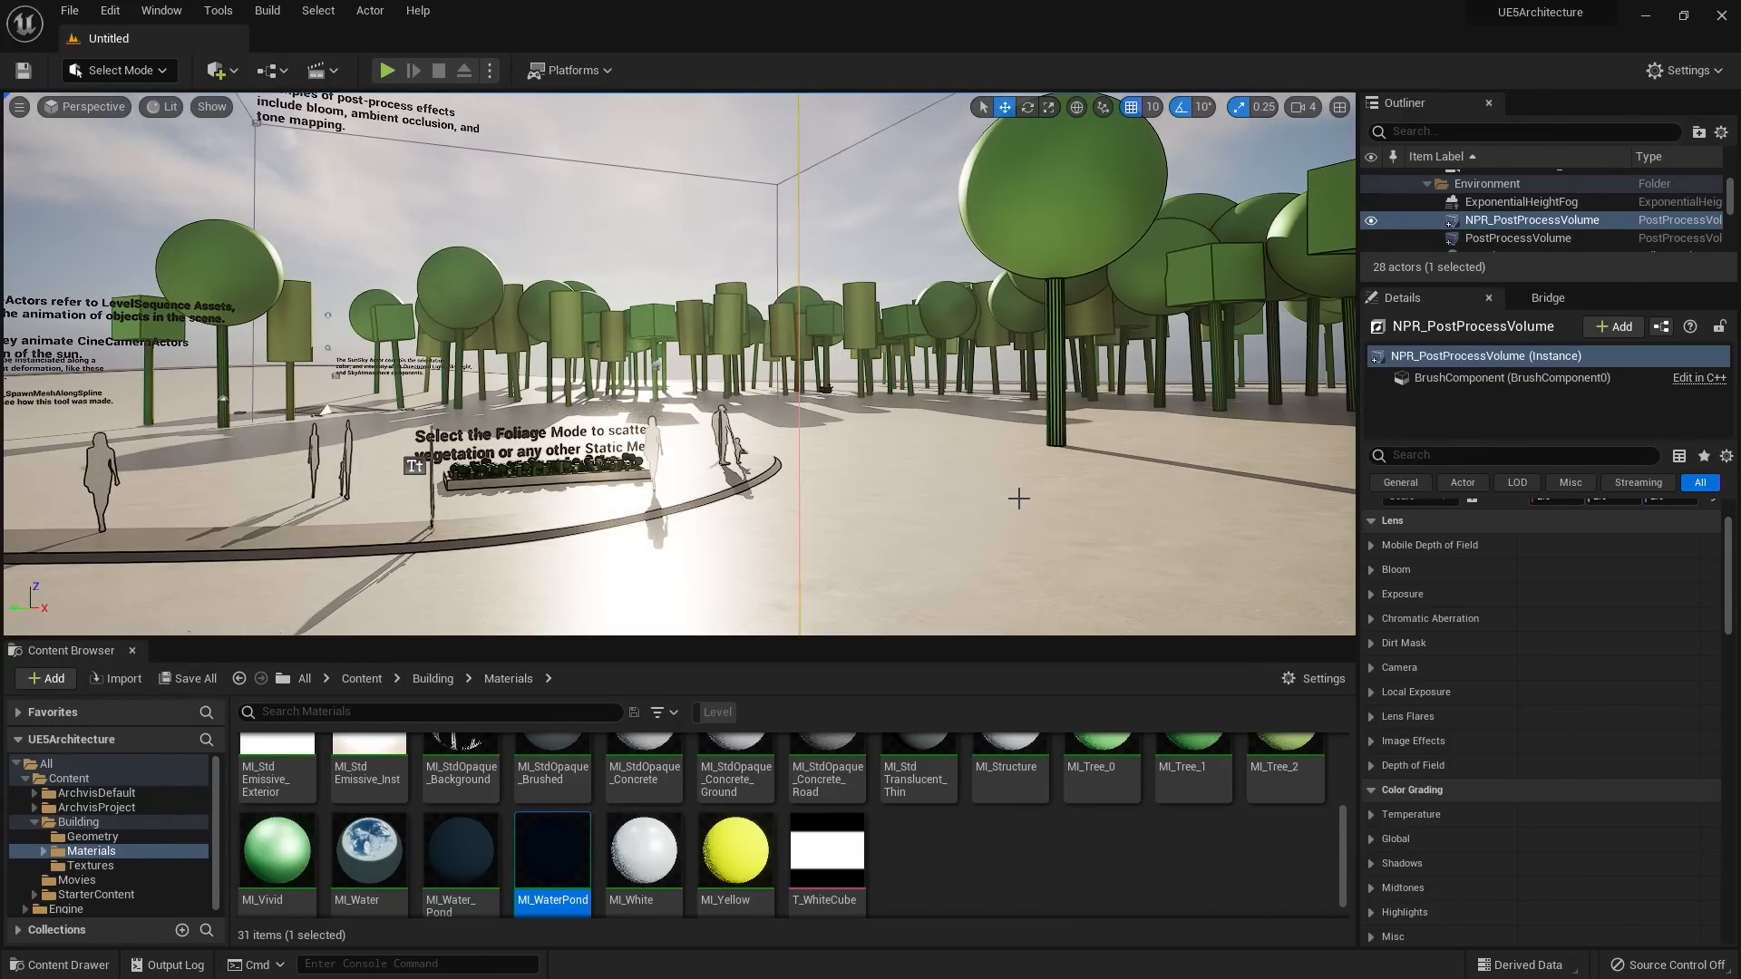
scroll(1020, 498, "down", 3)
scroll(1019, 498, "down", 3)
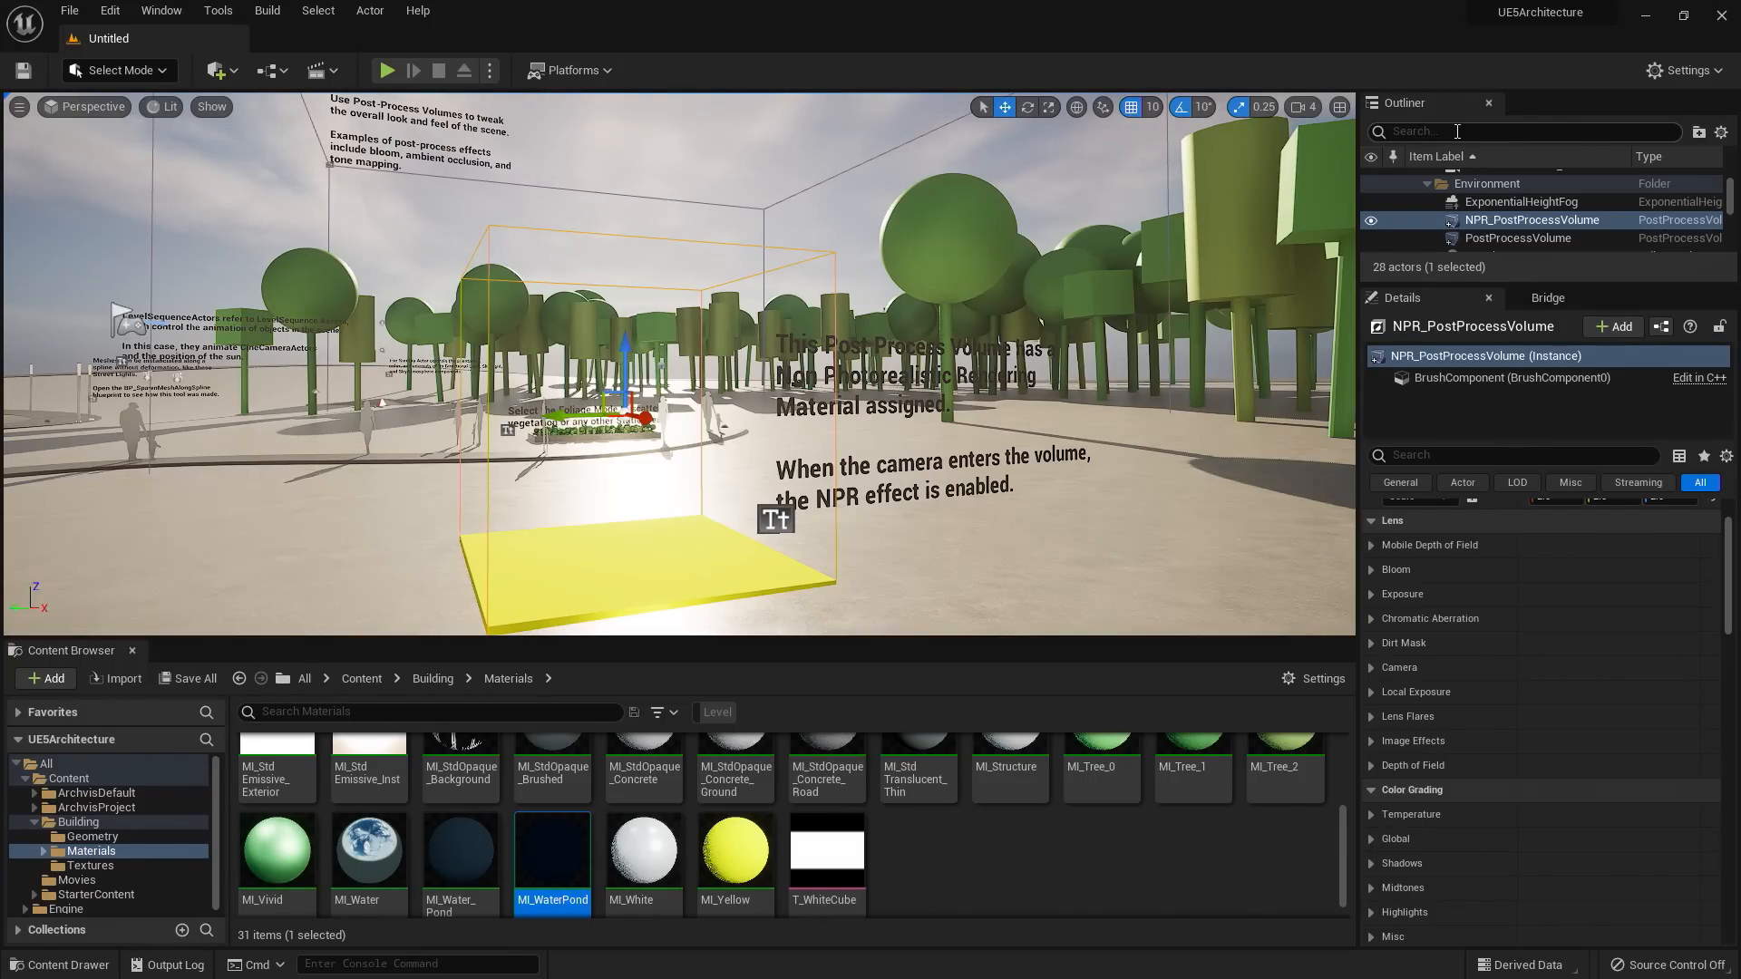
- Search the level's actors for "Postpro" and select NPR_PostProcessVolume
left_click(1453, 130)
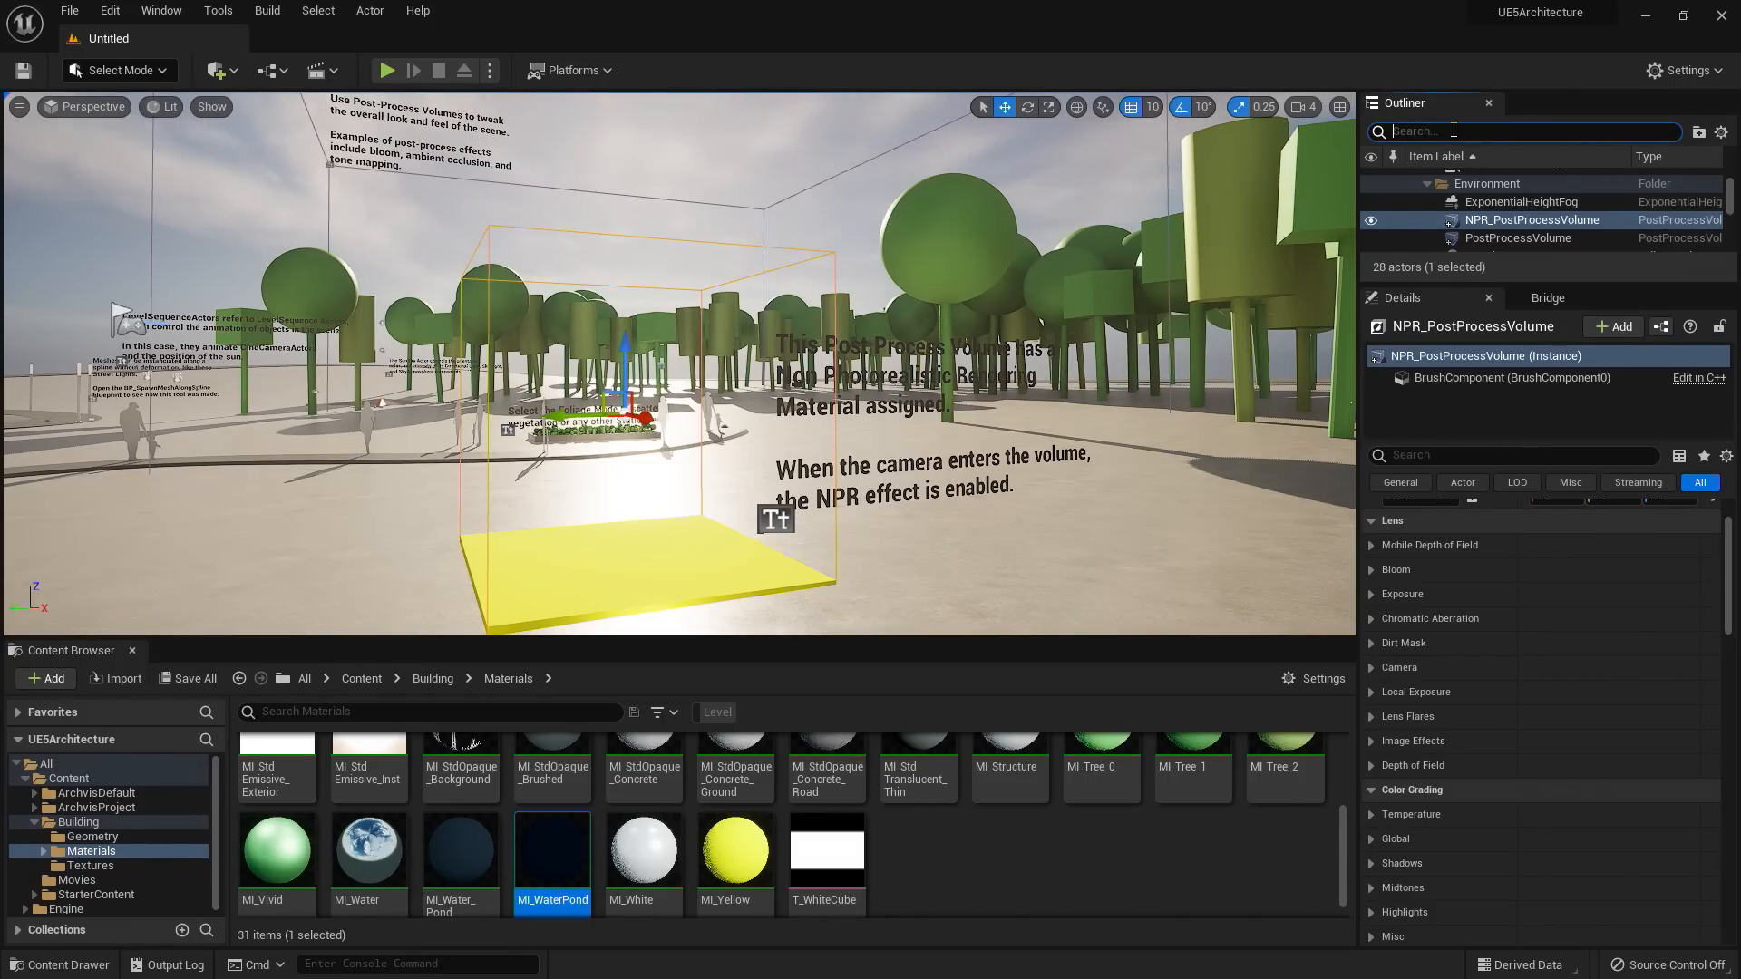
type("Post")
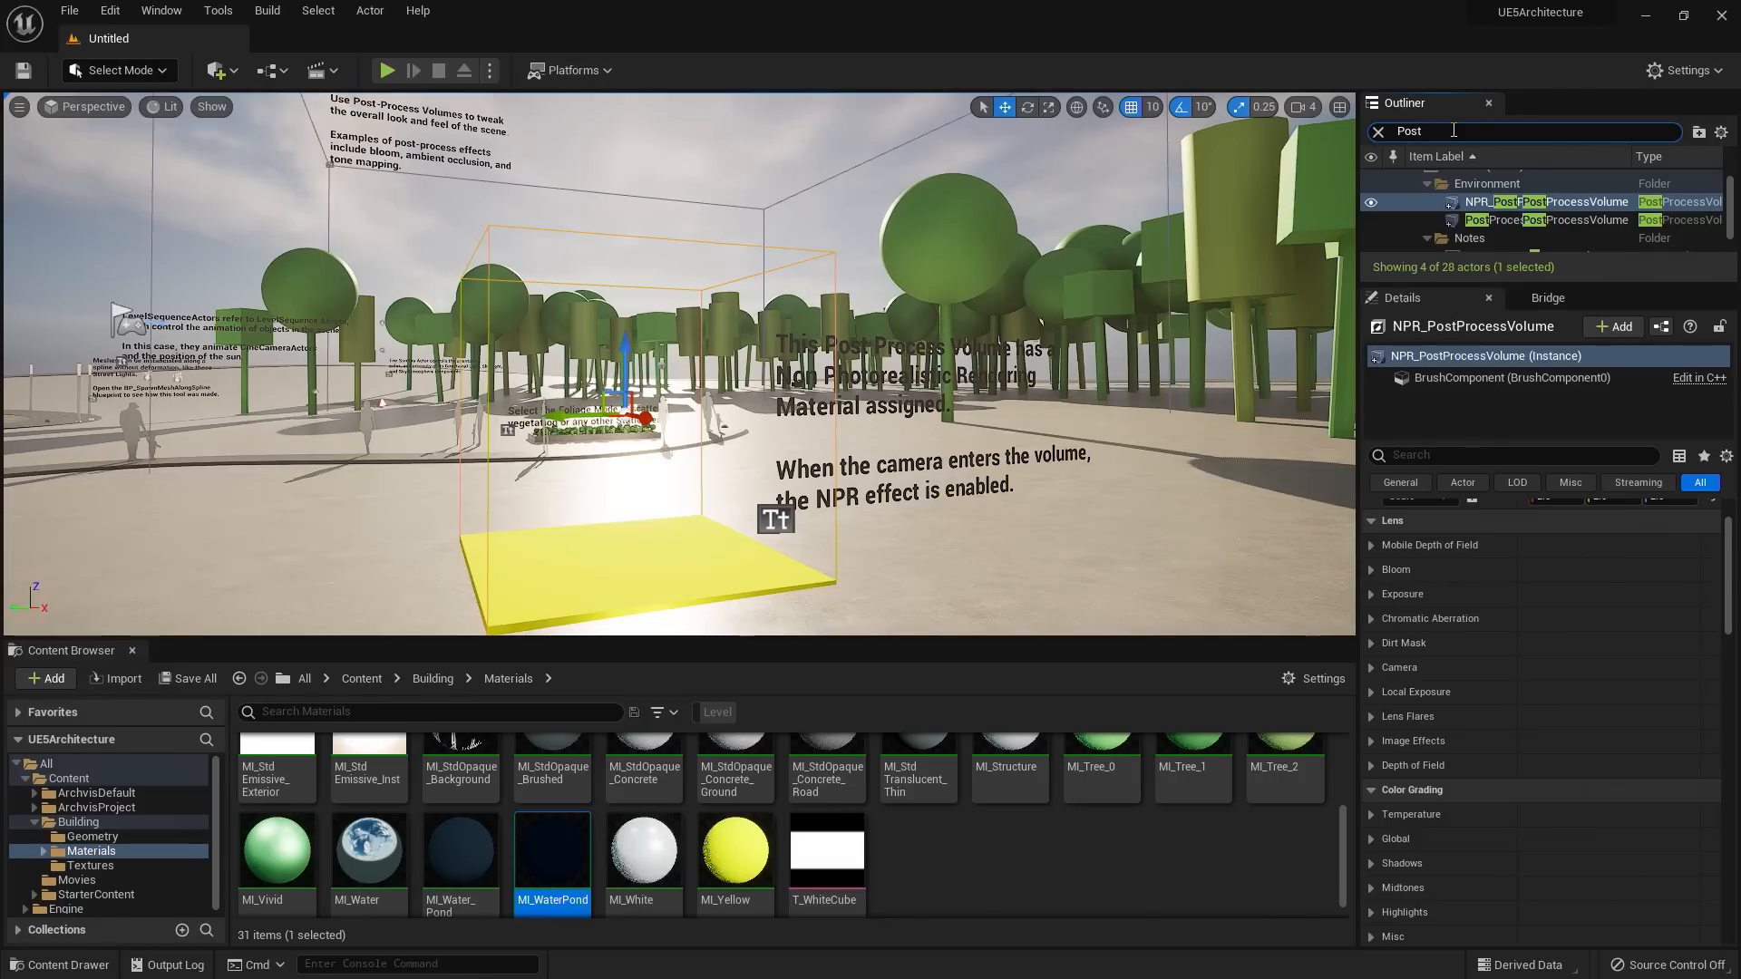
type("pro")
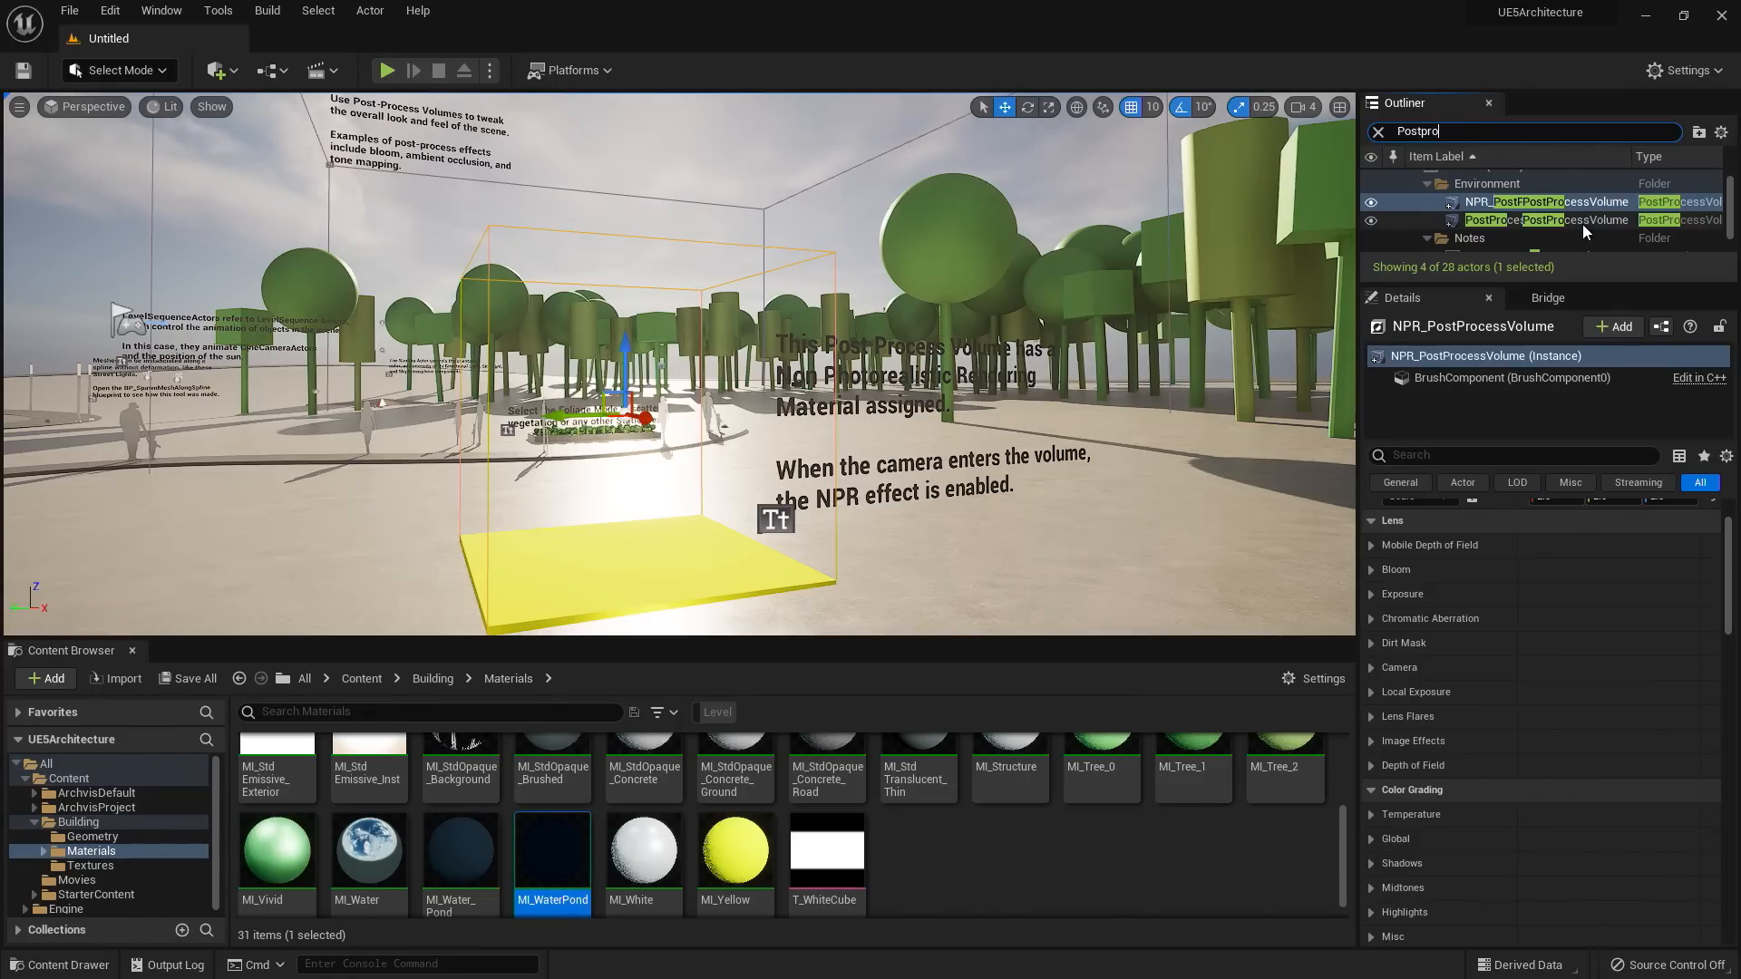
left_click(1587, 206)
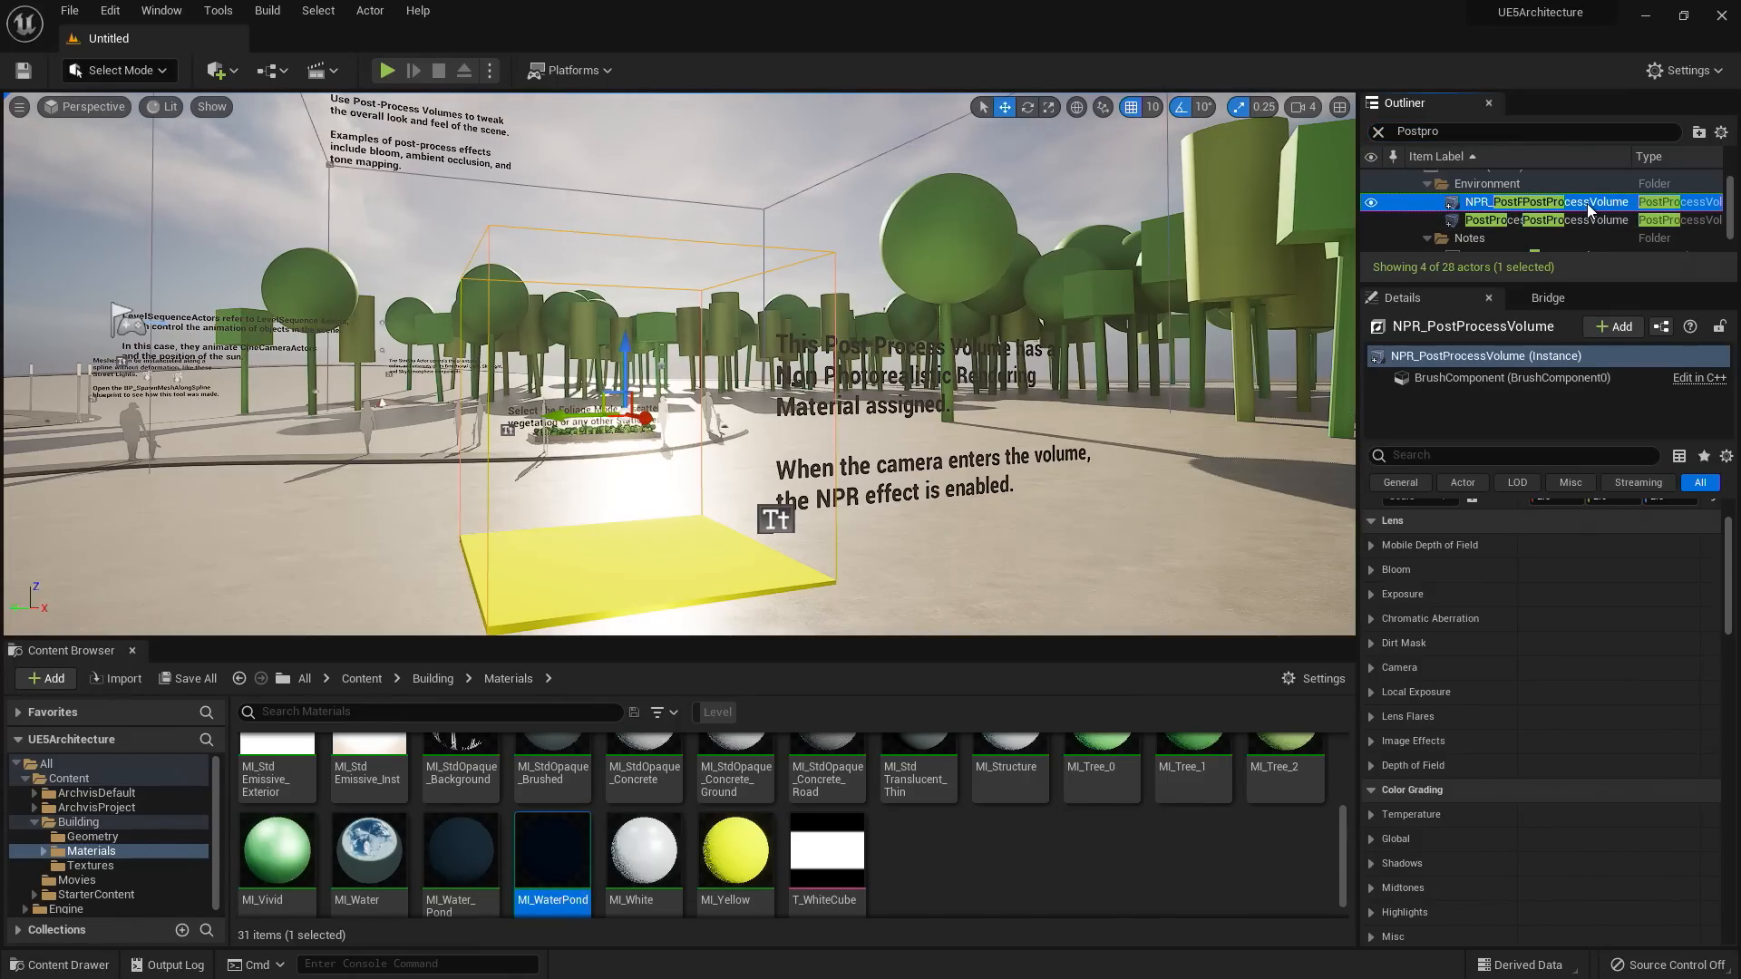
- Filter the volume's properties by "extent" and enable Infinite Extent (Unbound)
left_click(1421, 454)
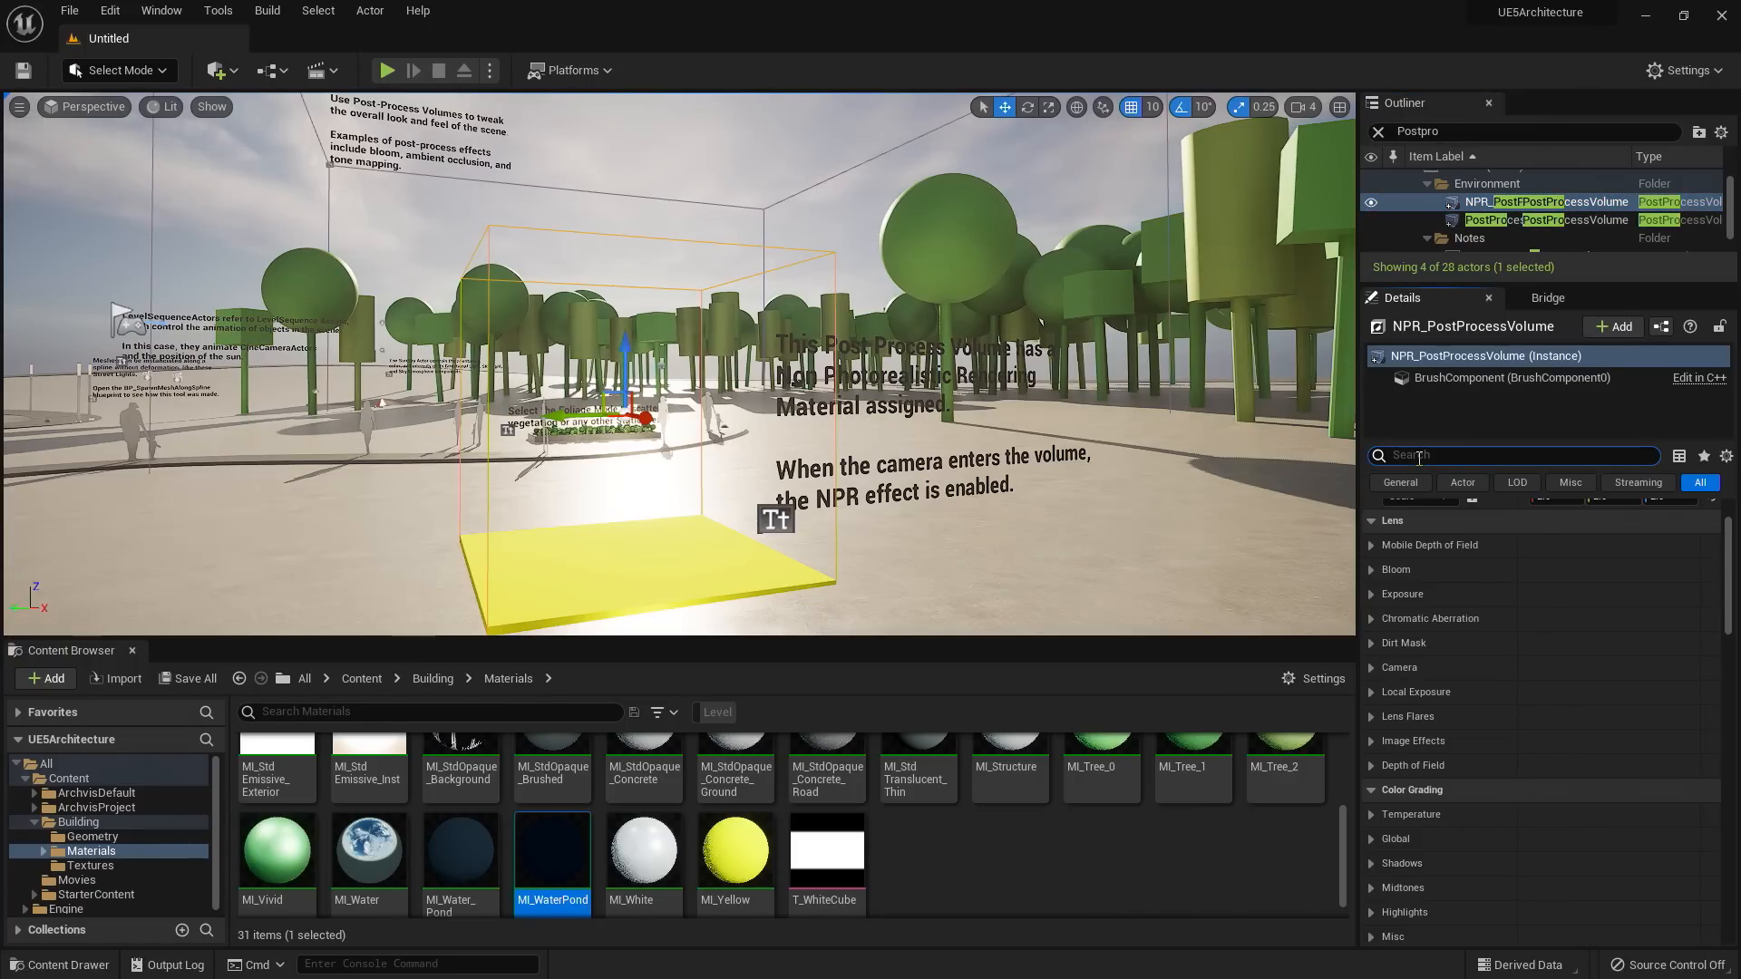
type("extent")
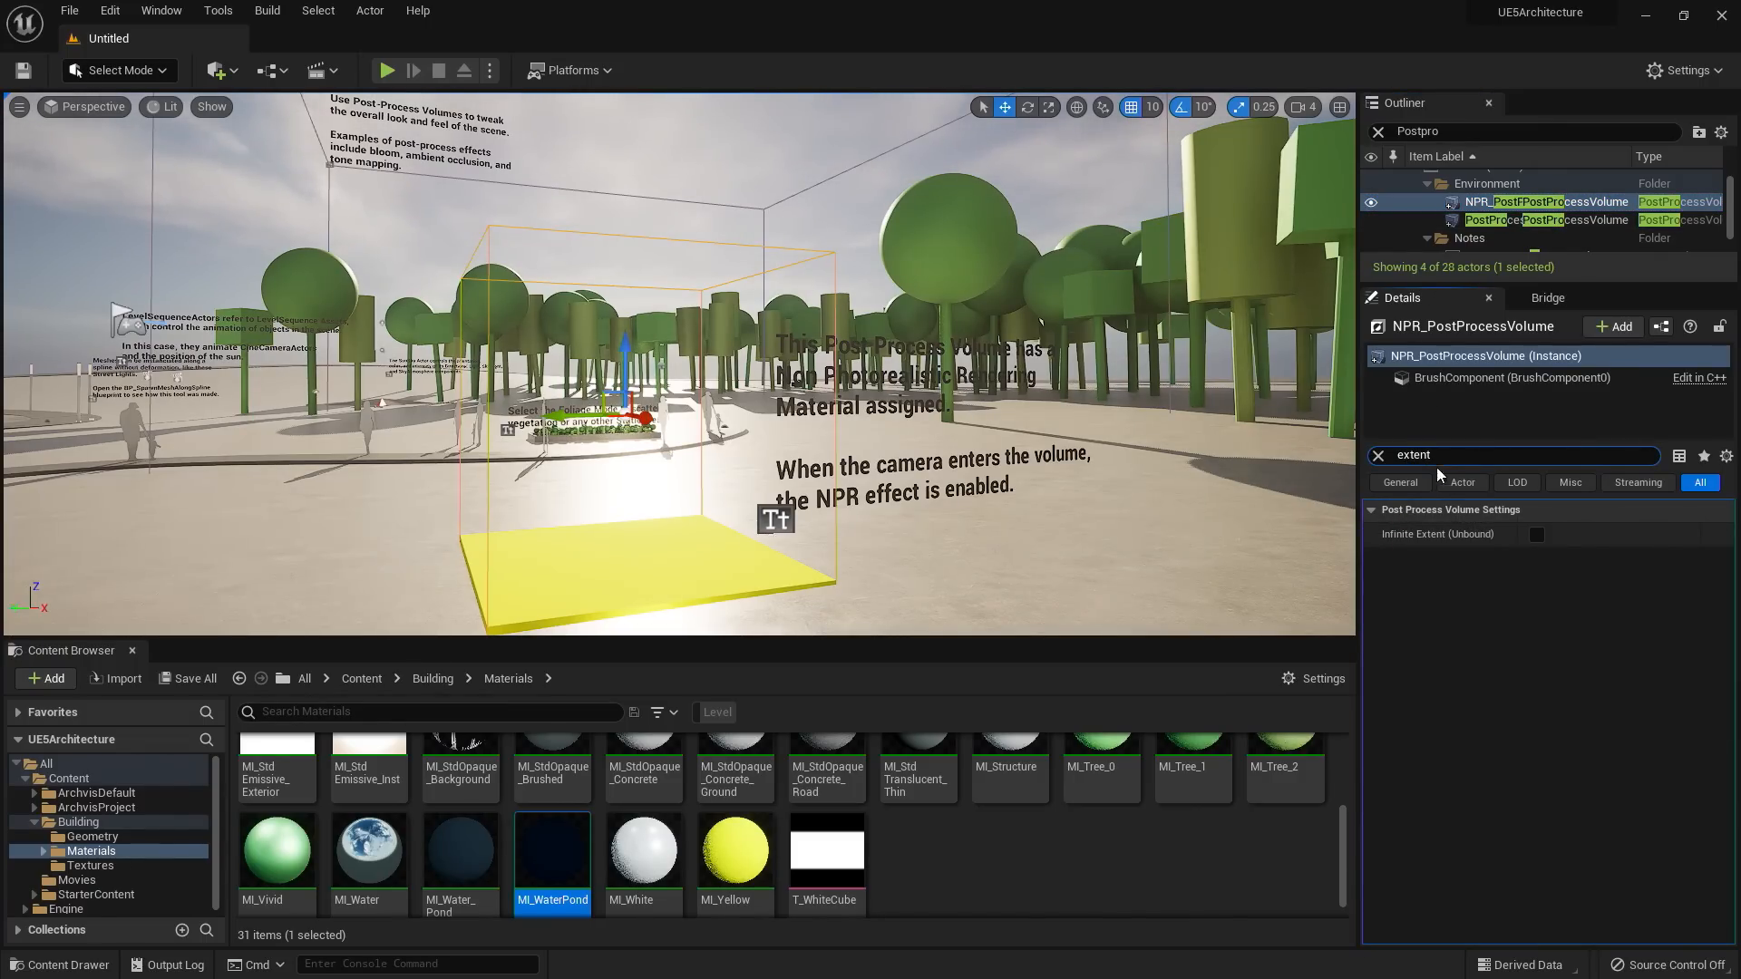
left_click(1536, 536)
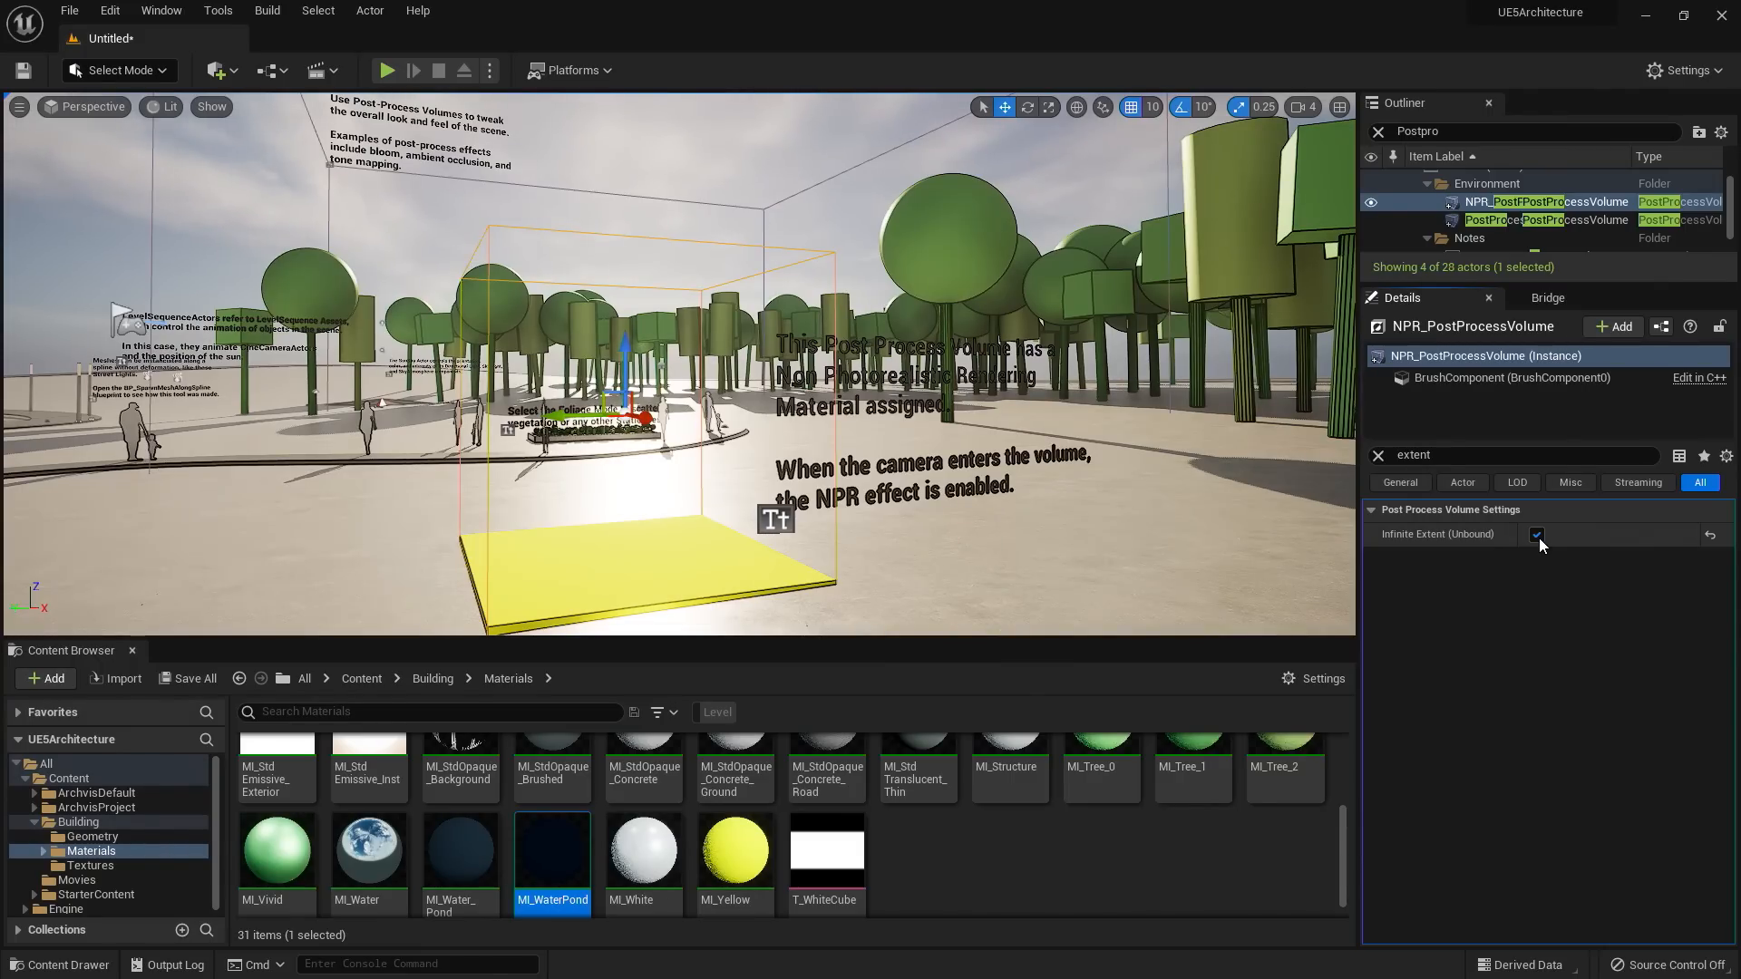
- Clear the property filter and override the volume's Global color grading Saturation with 0
left_click(1378, 455)
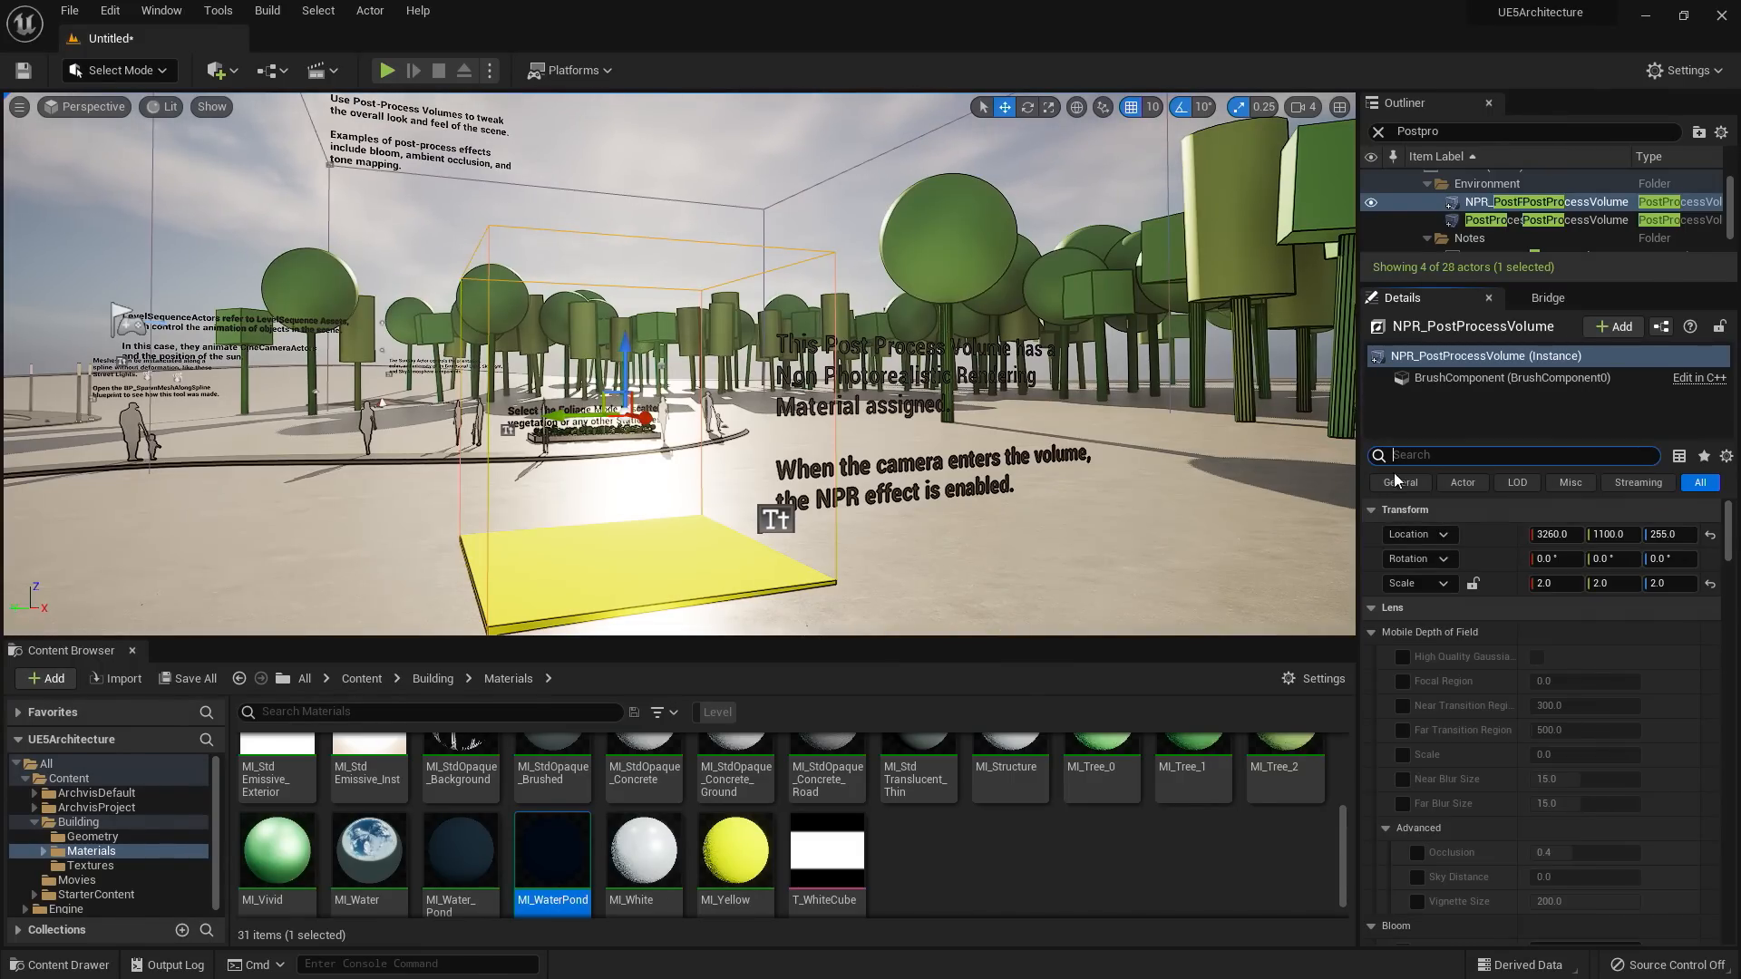
scroll(1482, 628, "down", 15)
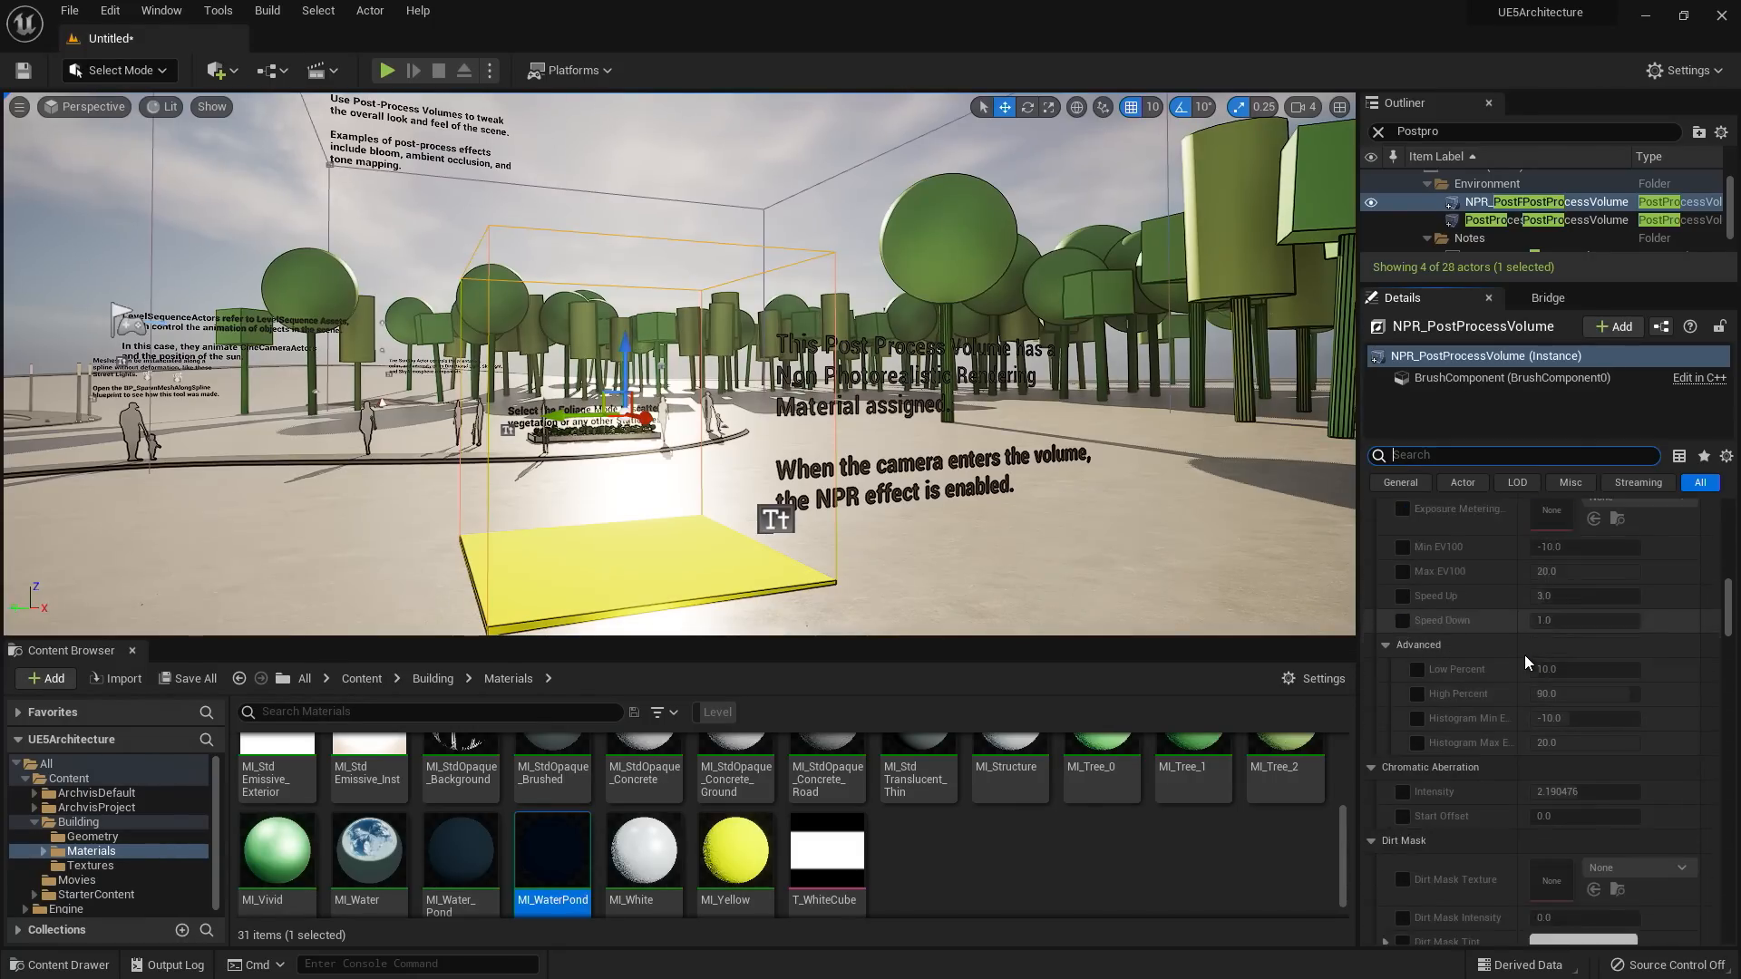
scroll(1525, 655, "down", 10)
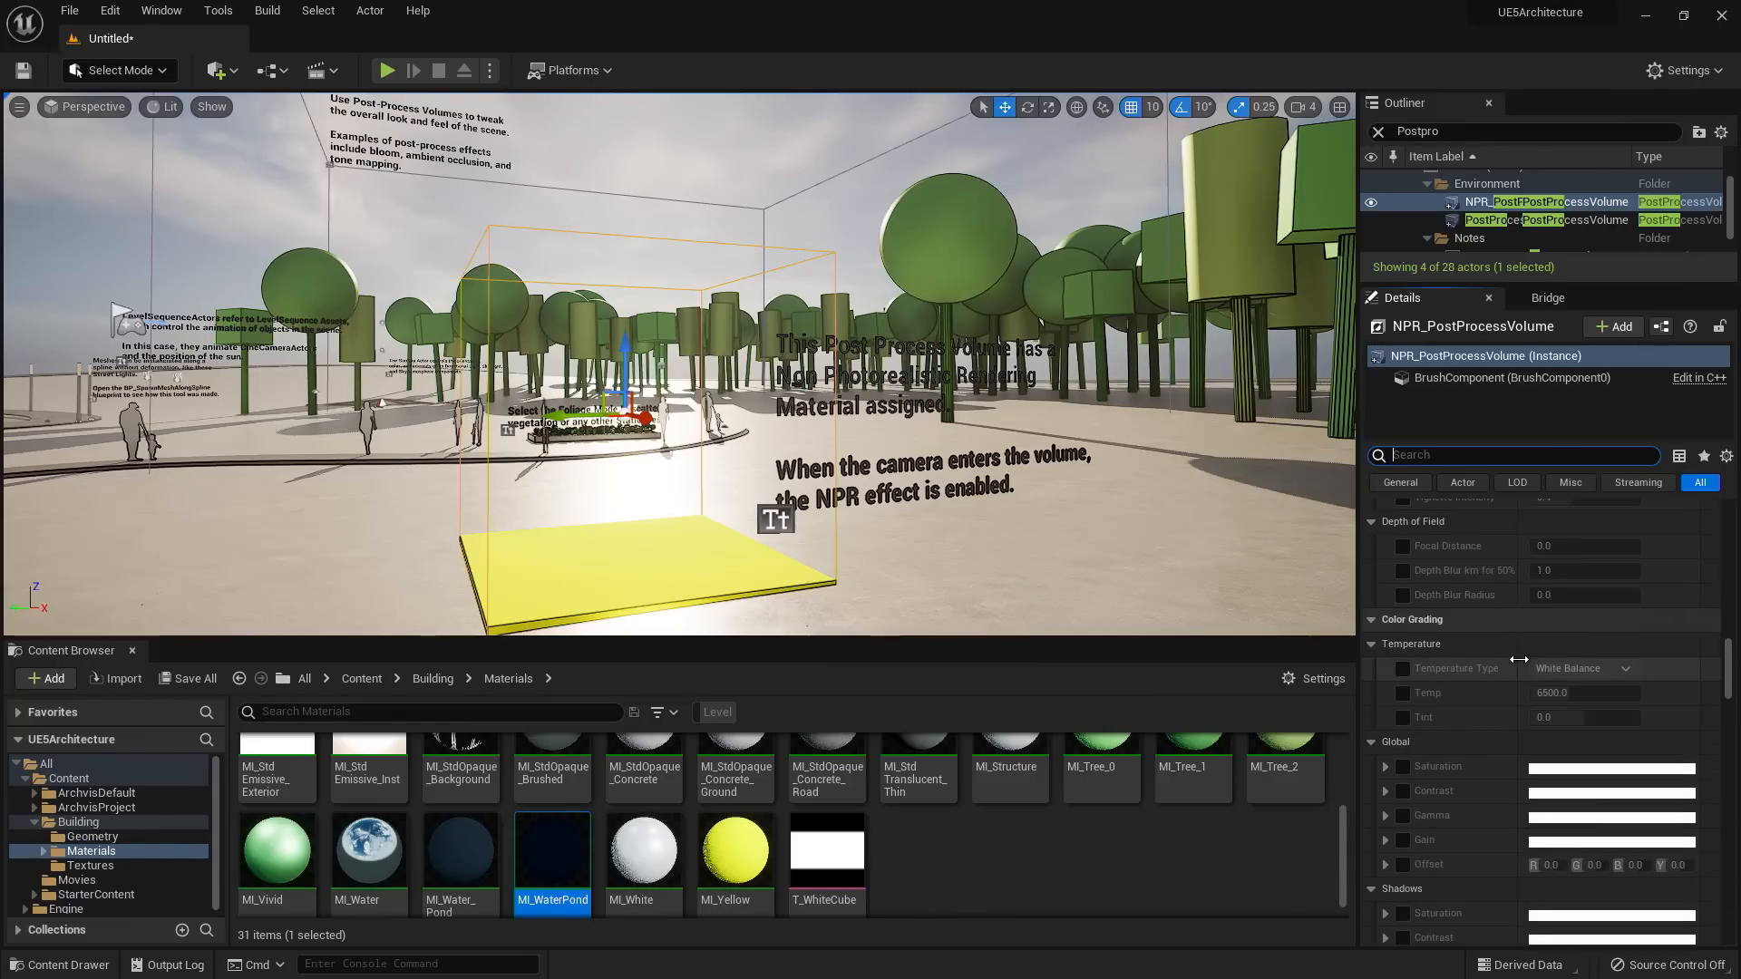
scroll(1519, 659, "down", 5)
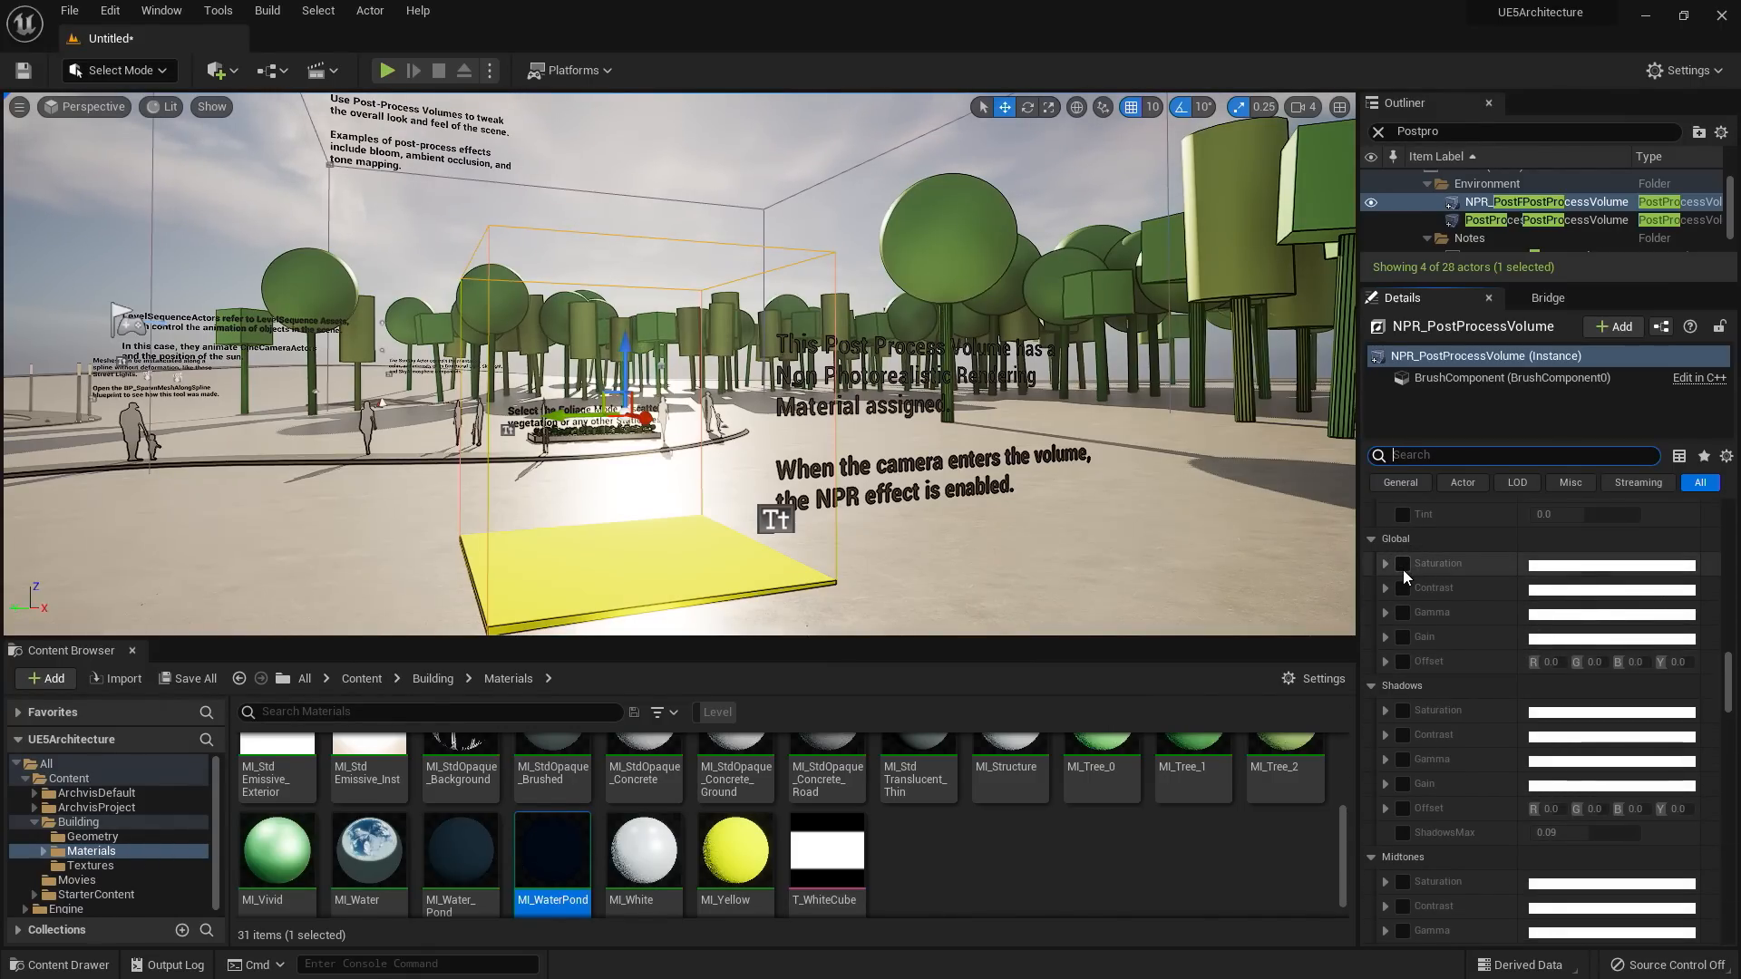
left_click(1403, 564)
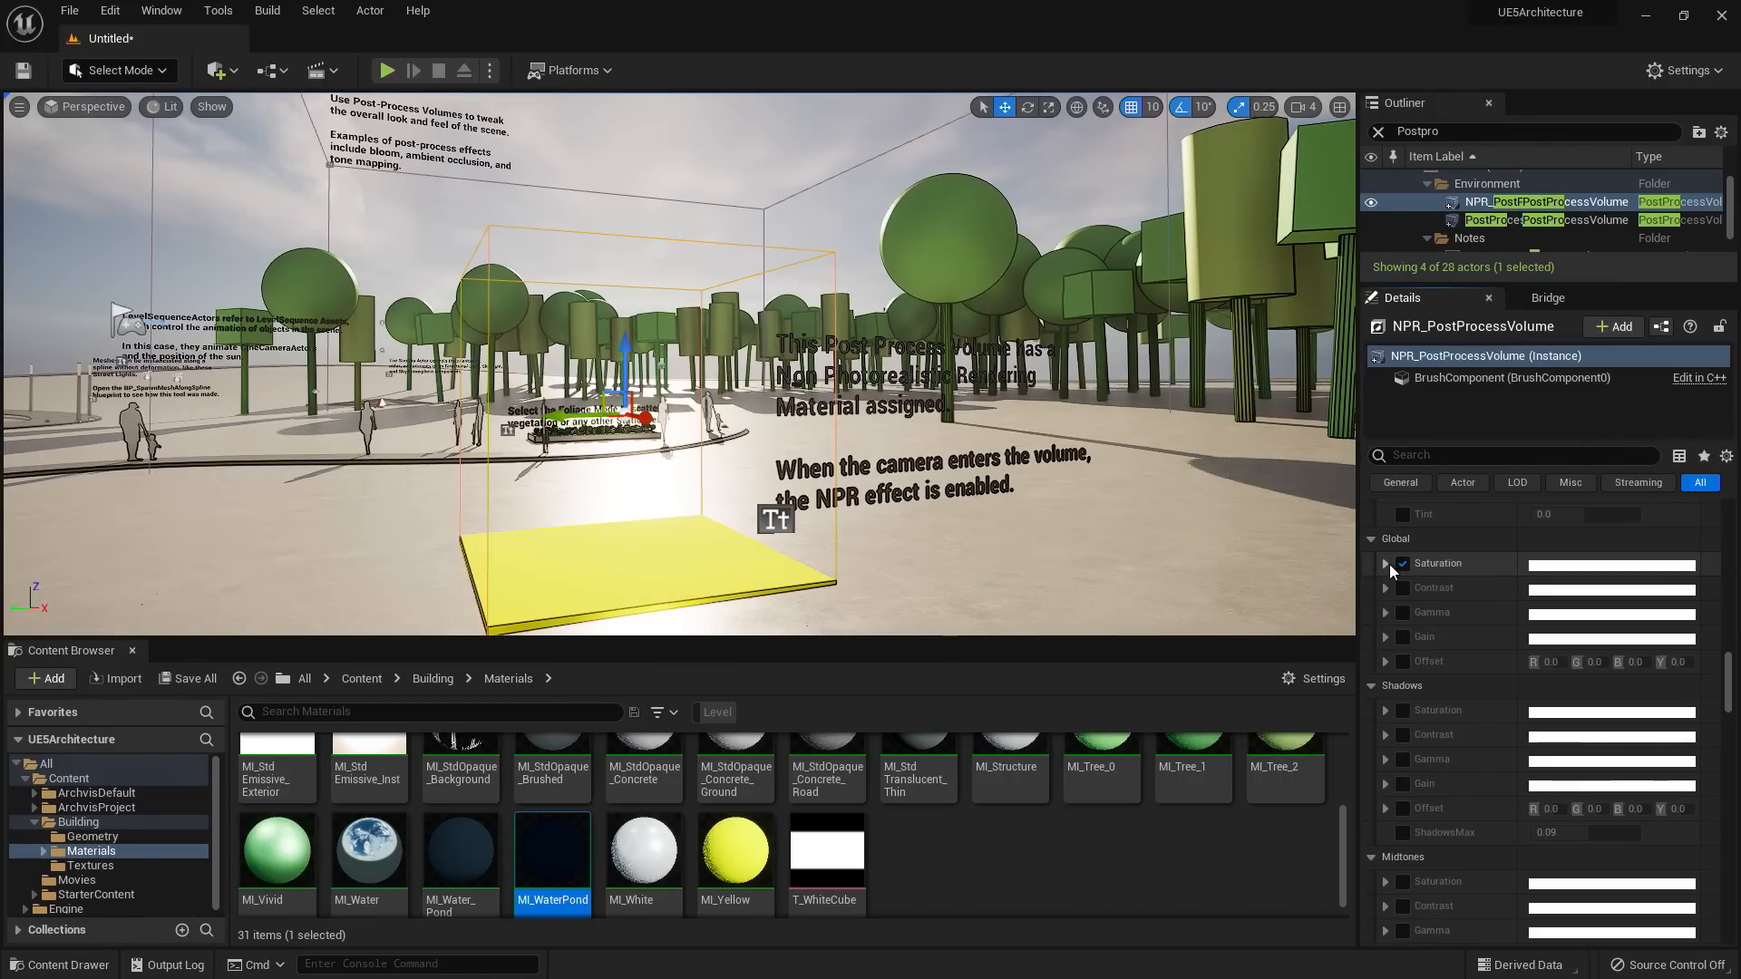
left_click(1387, 564)
left_click(1454, 704)
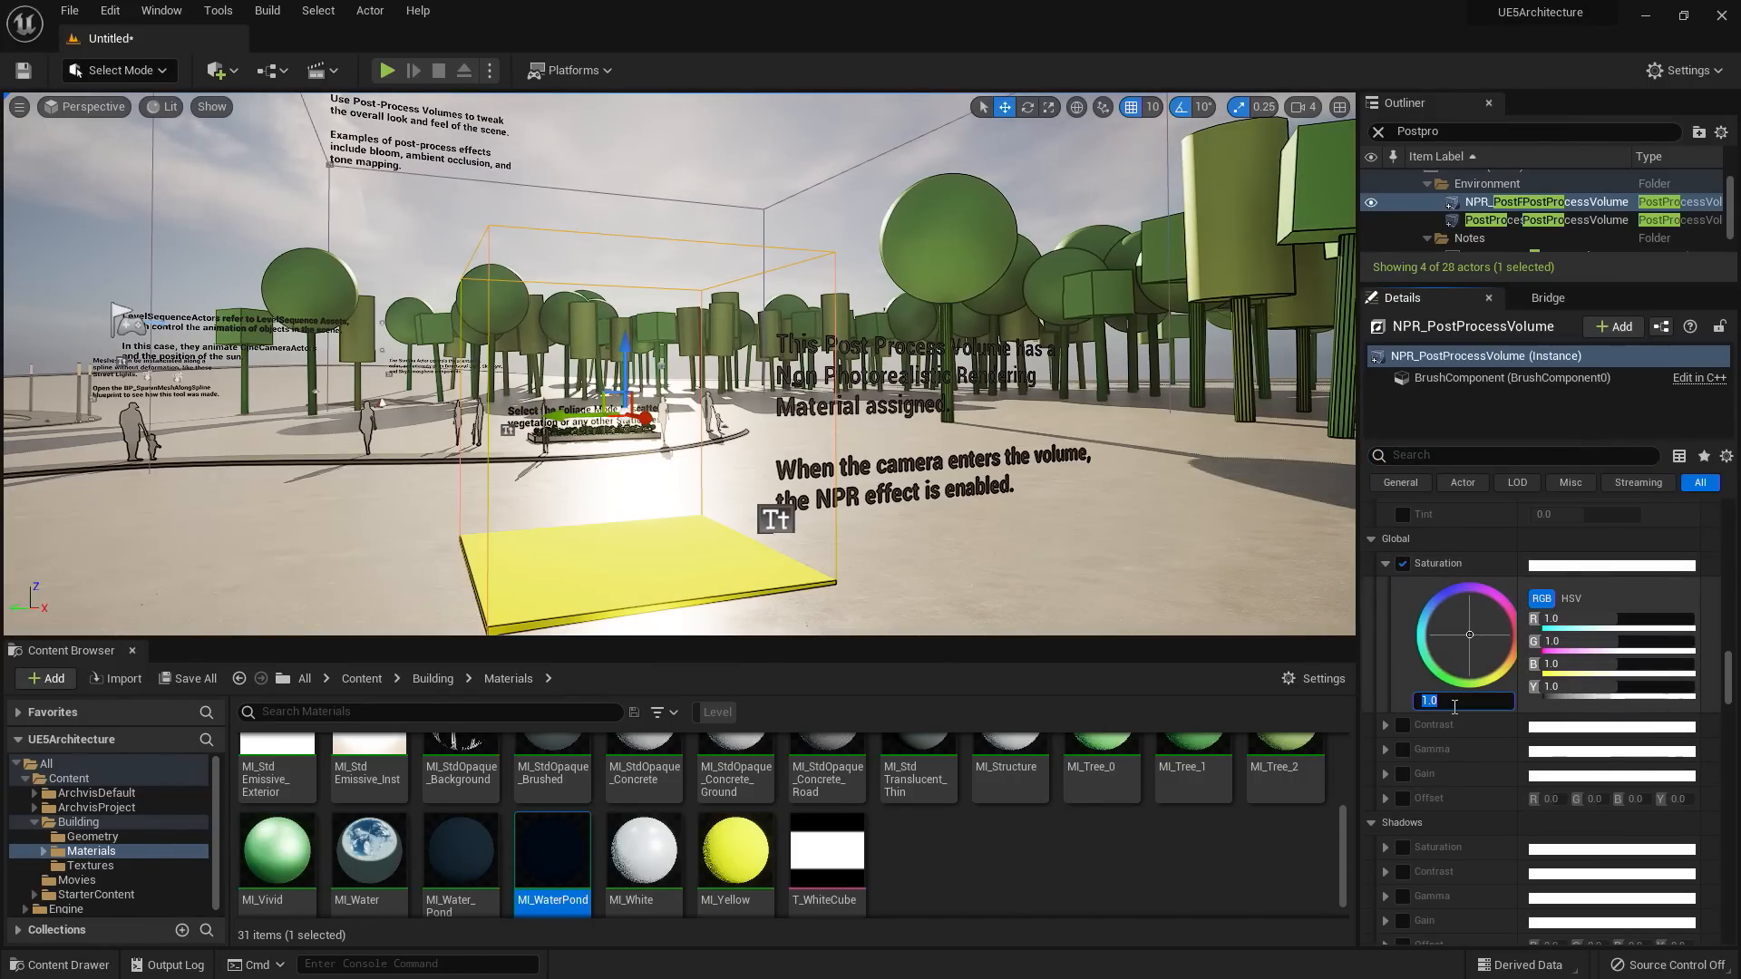
type("0")
key("Return")
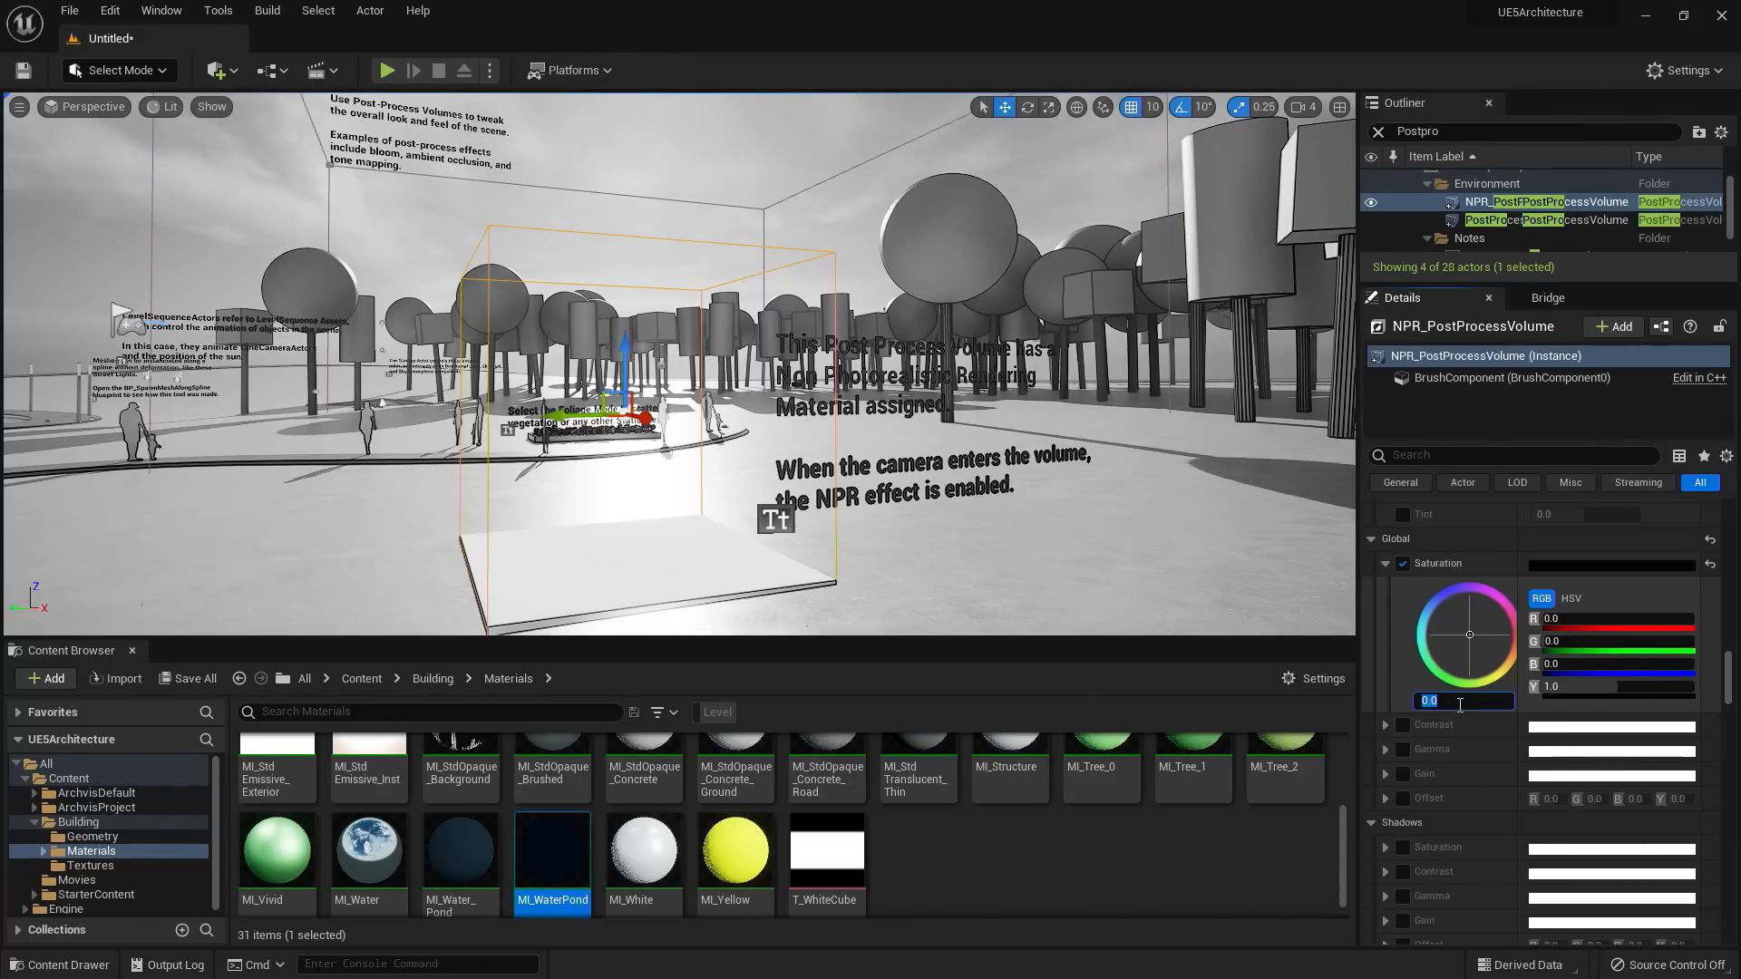
- Compare the scene with NPR_PostProcessVolume hidden and shown, and delete the volume from the level
left_click(1370, 203)
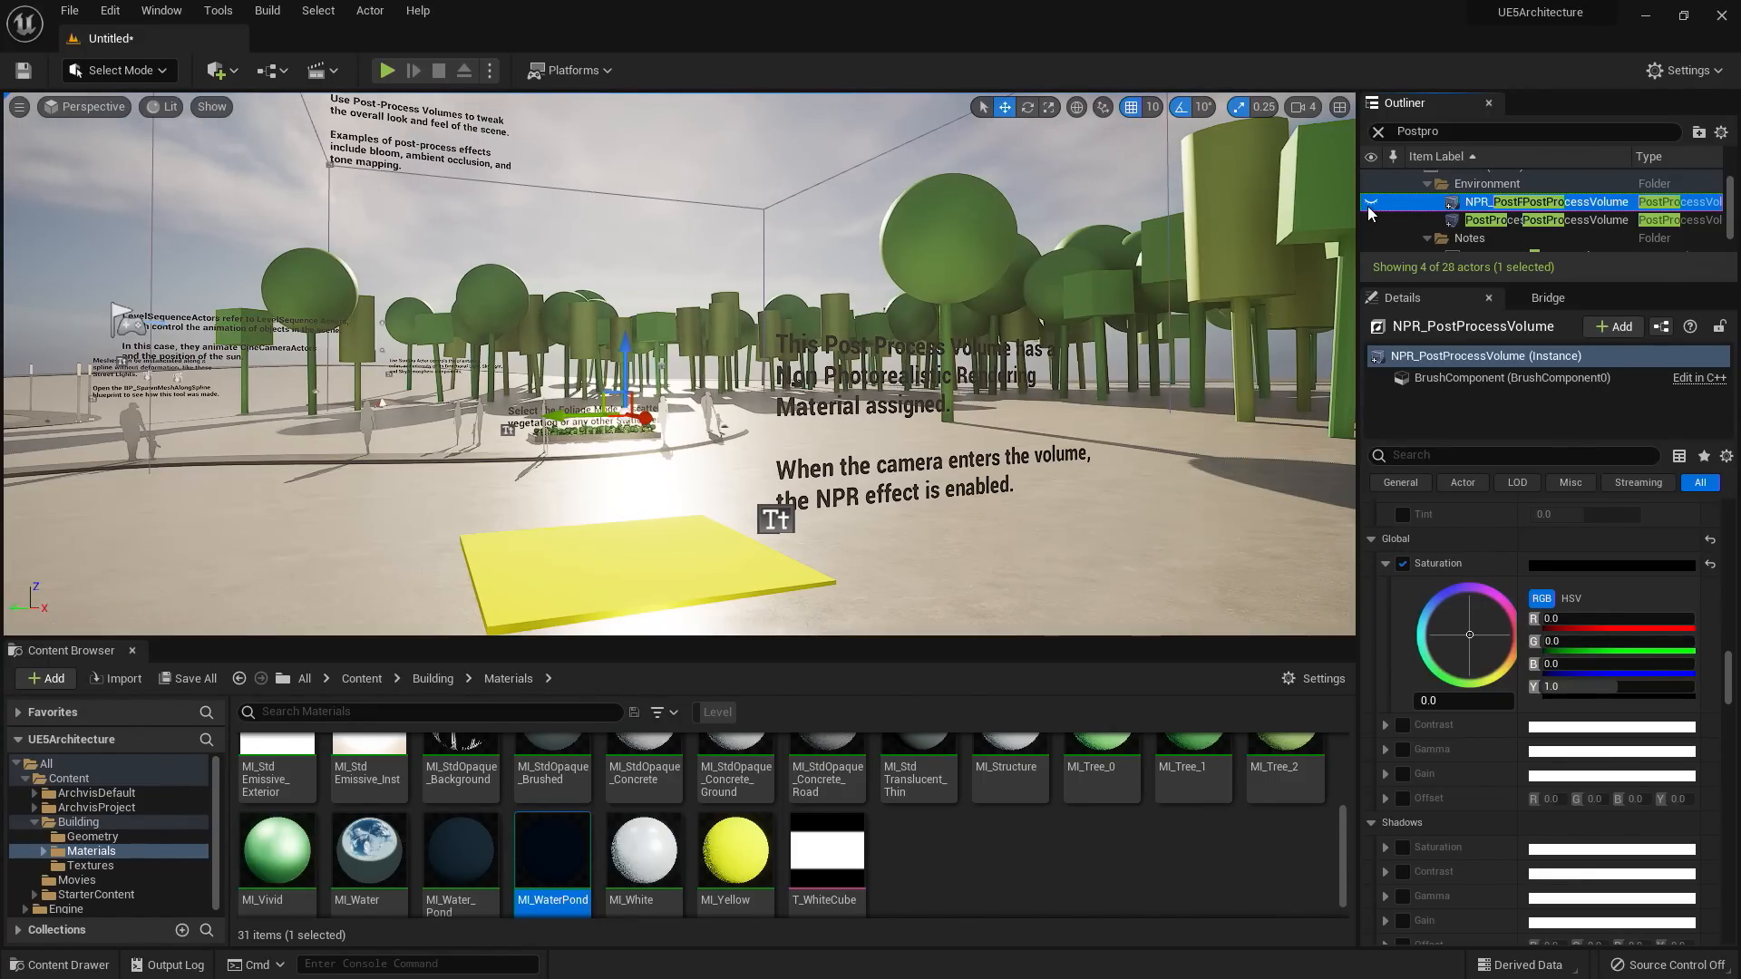
left_click(1371, 202)
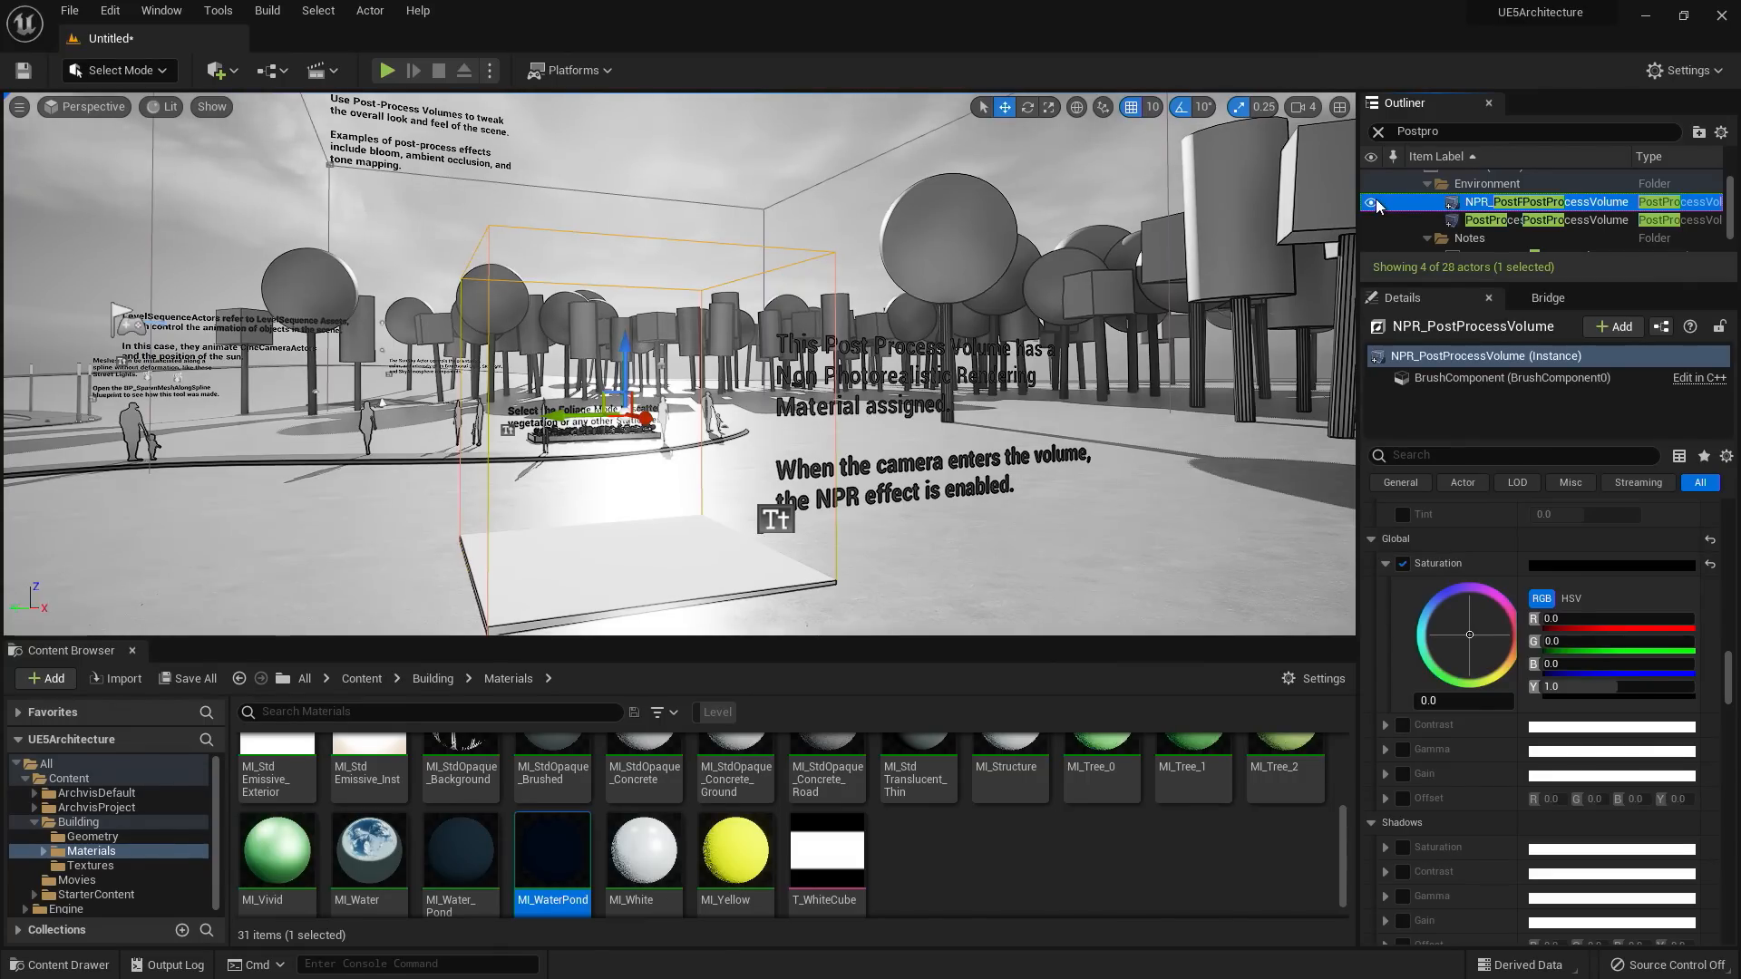
right_click(1441, 207)
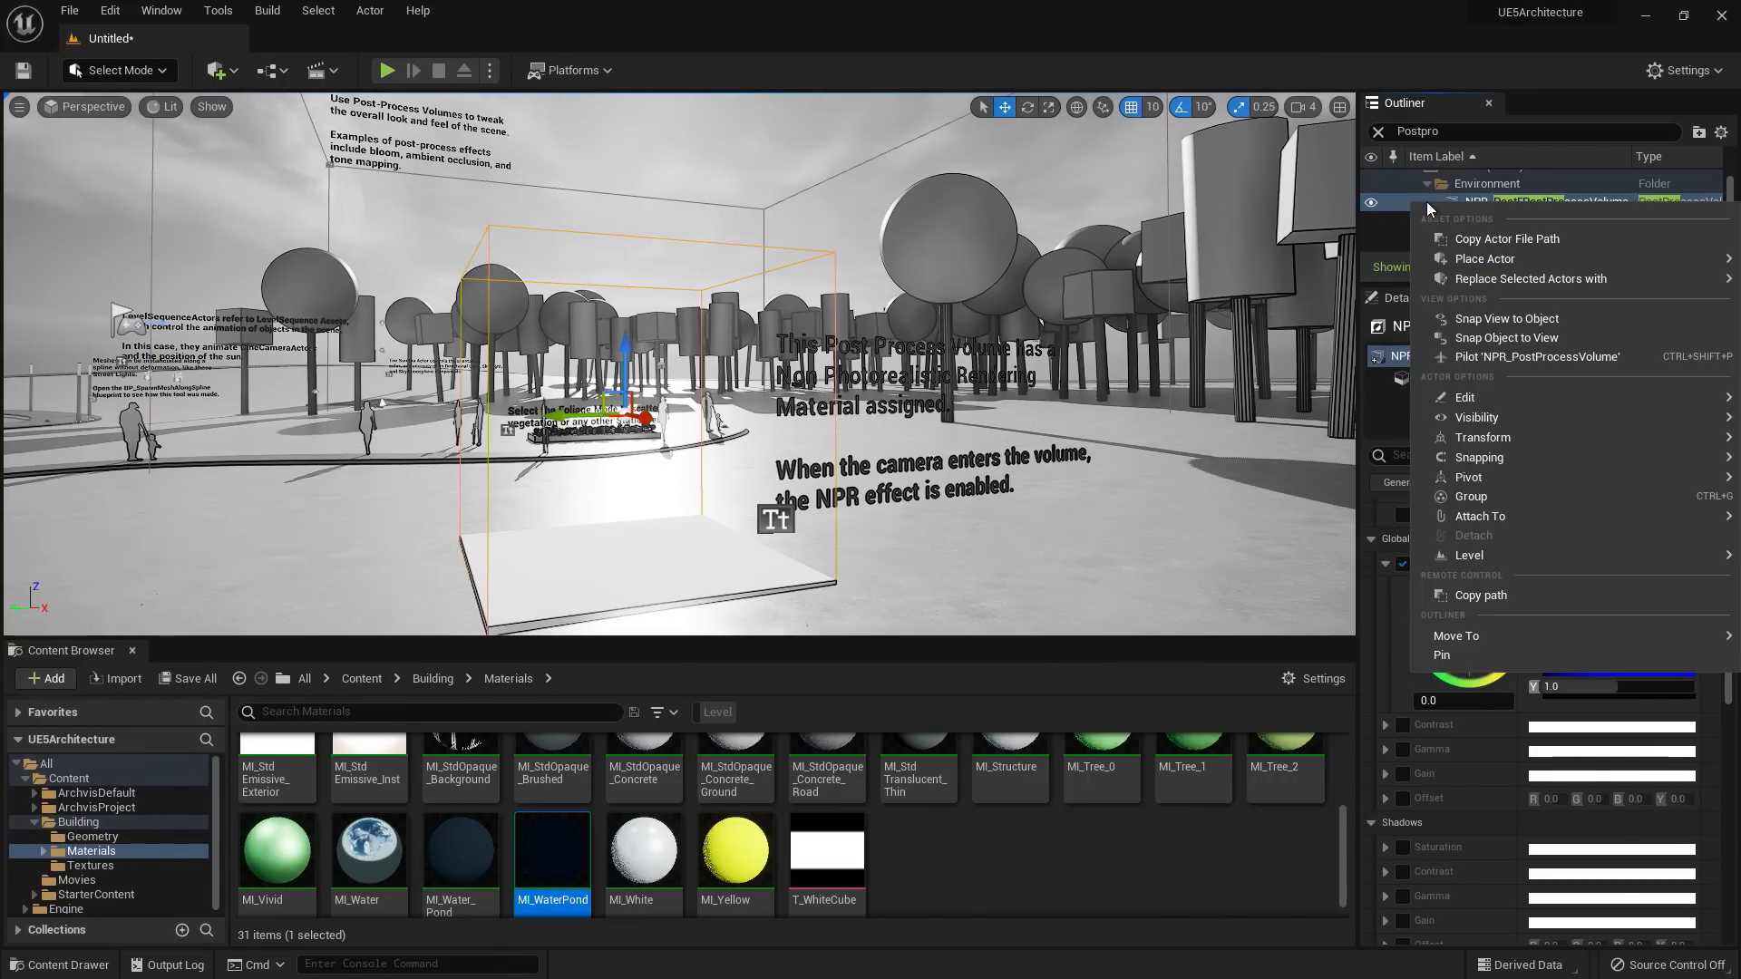
mouse_move(1494, 441)
mouse_move(1487, 399)
left_click(1351, 481)
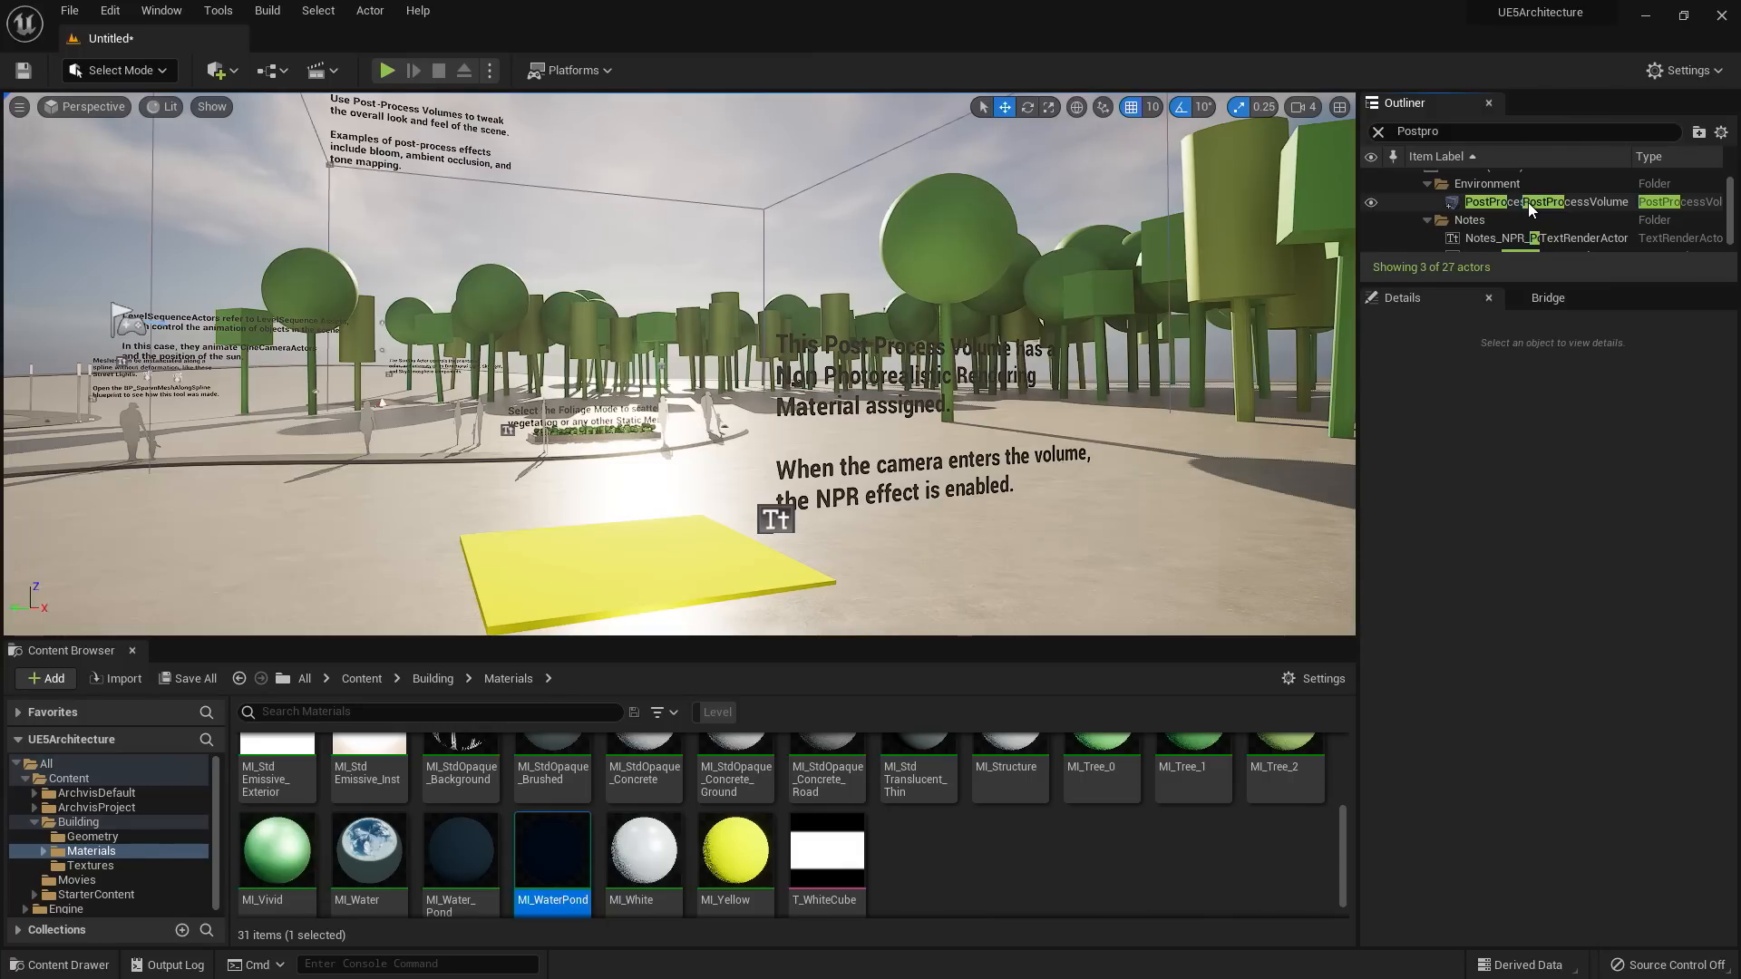
- Select the Street Lights actor beside the pond and examine the note about instancing meshes along a spline
right_click_drag(1063, 407, 227, 390)
left_click(689, 281)
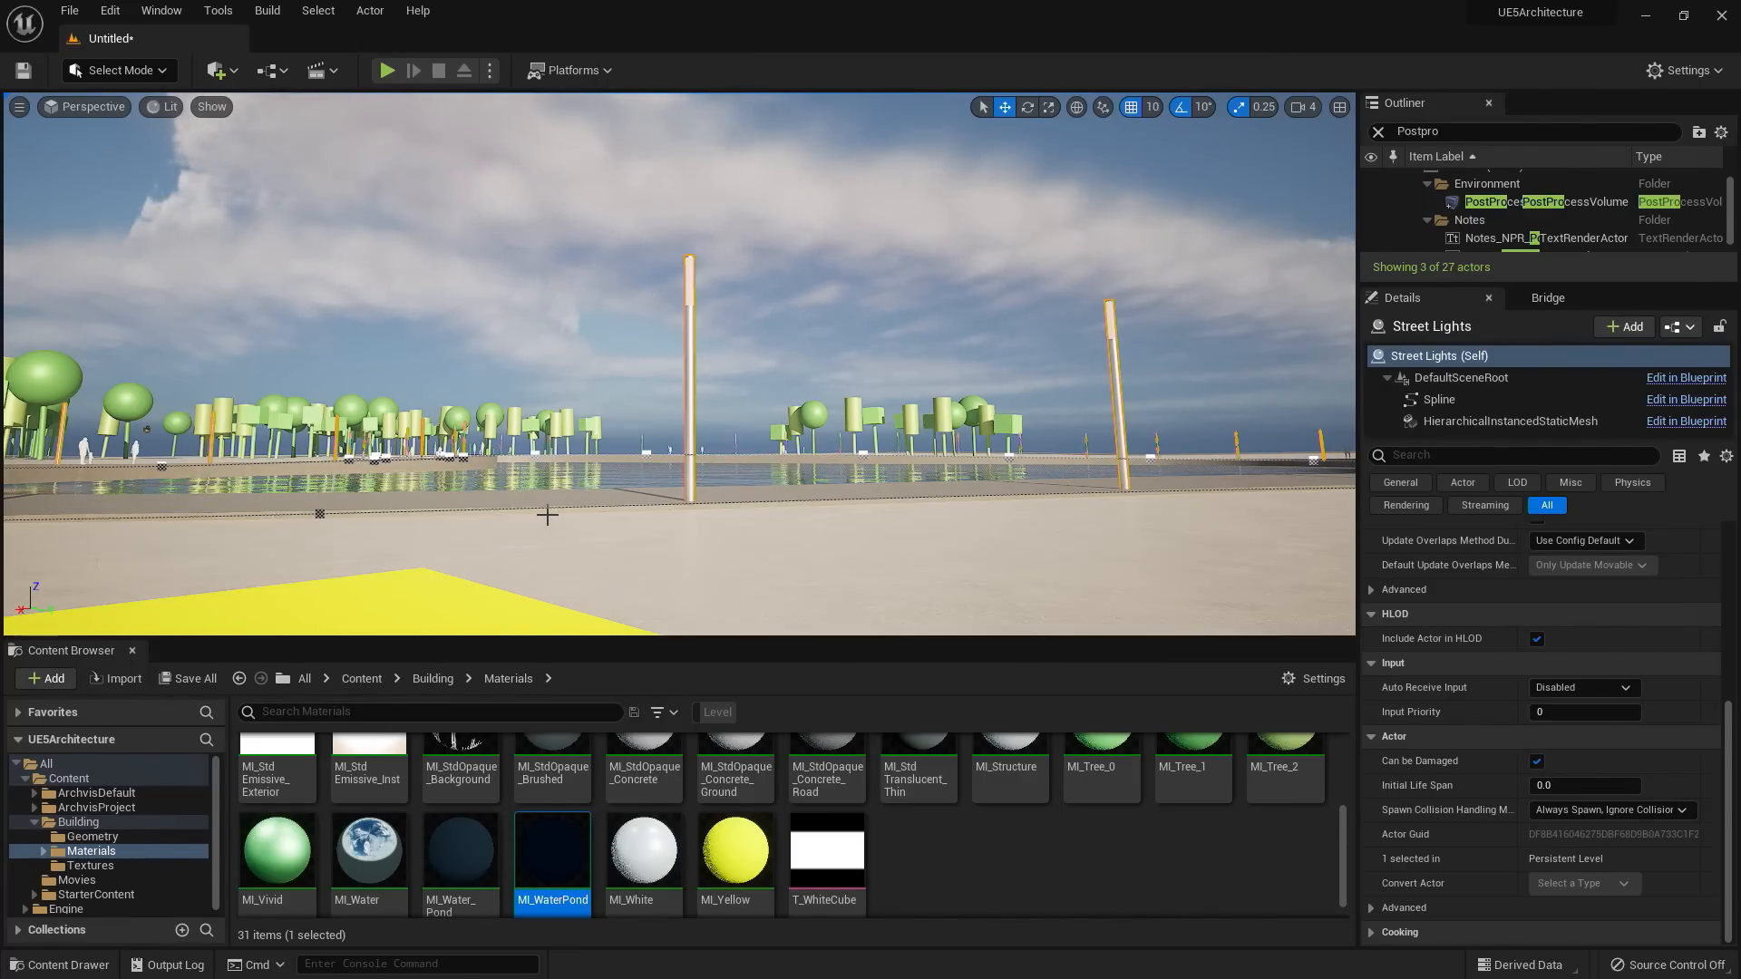
right_click_drag(1203, 540, 1333, 549)
scroll(751, 465, "up", 3)
scroll(757, 469, "up", 10)
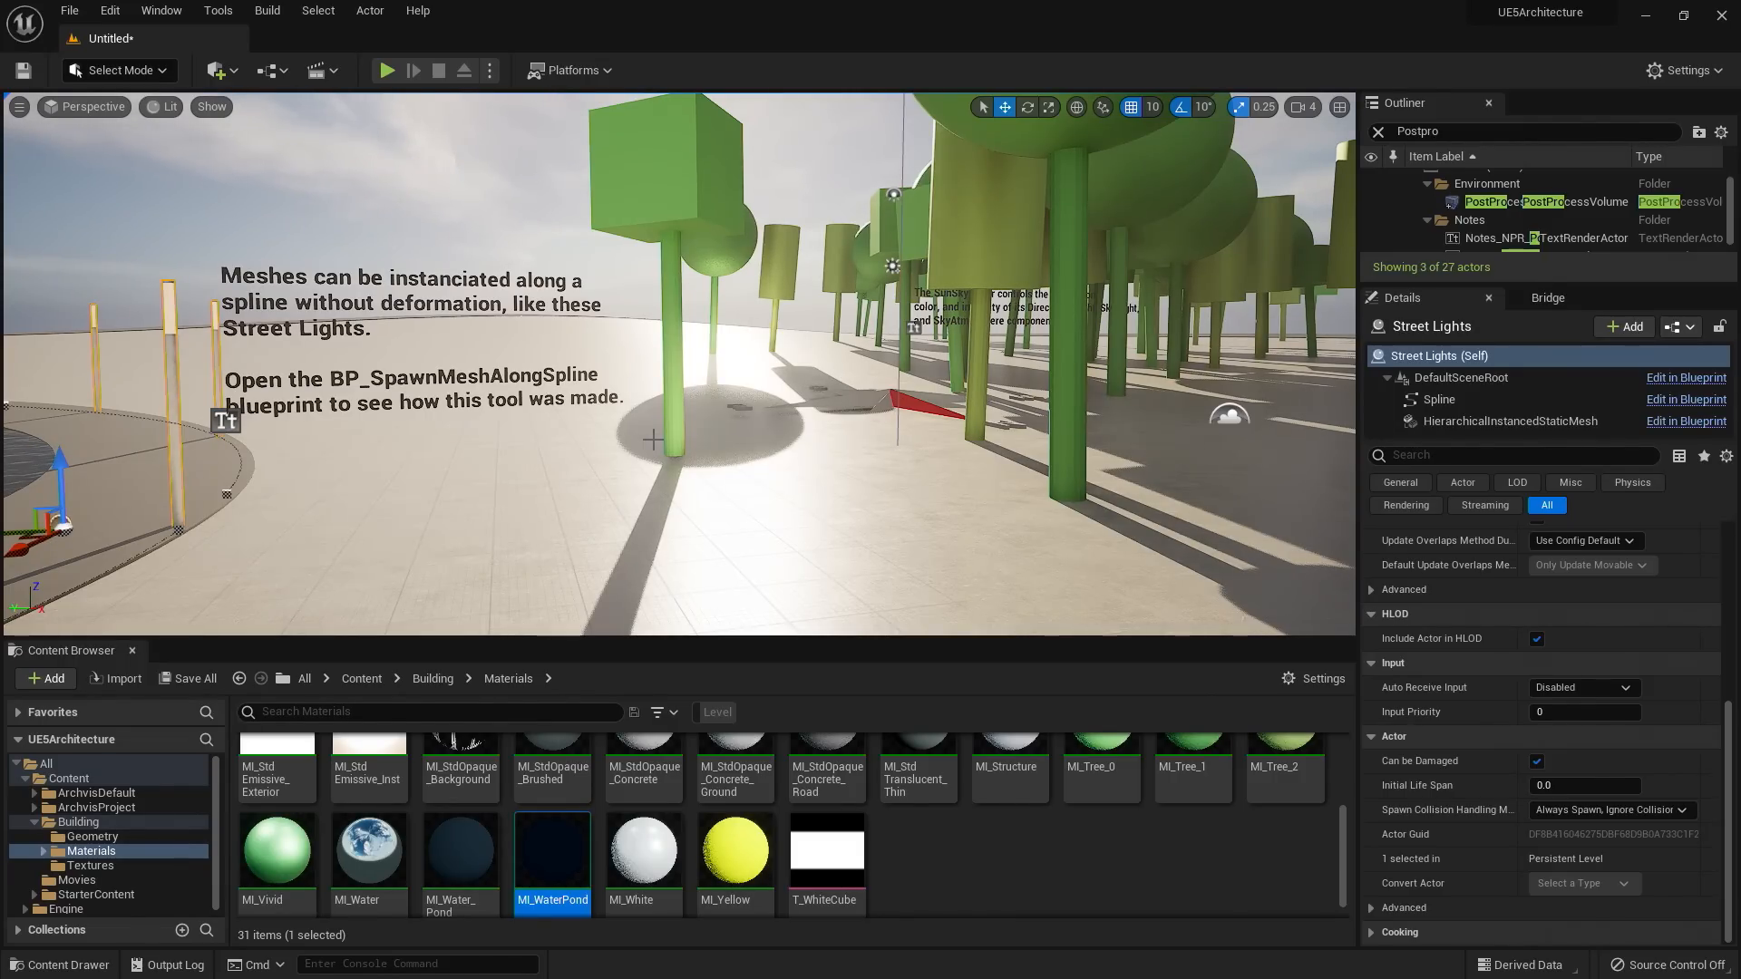
- Search the Content folder for "BP" and place BP_SpawnMeshAlongSpline on the ground near the street light note
left_click(362, 679)
left_click(313, 713)
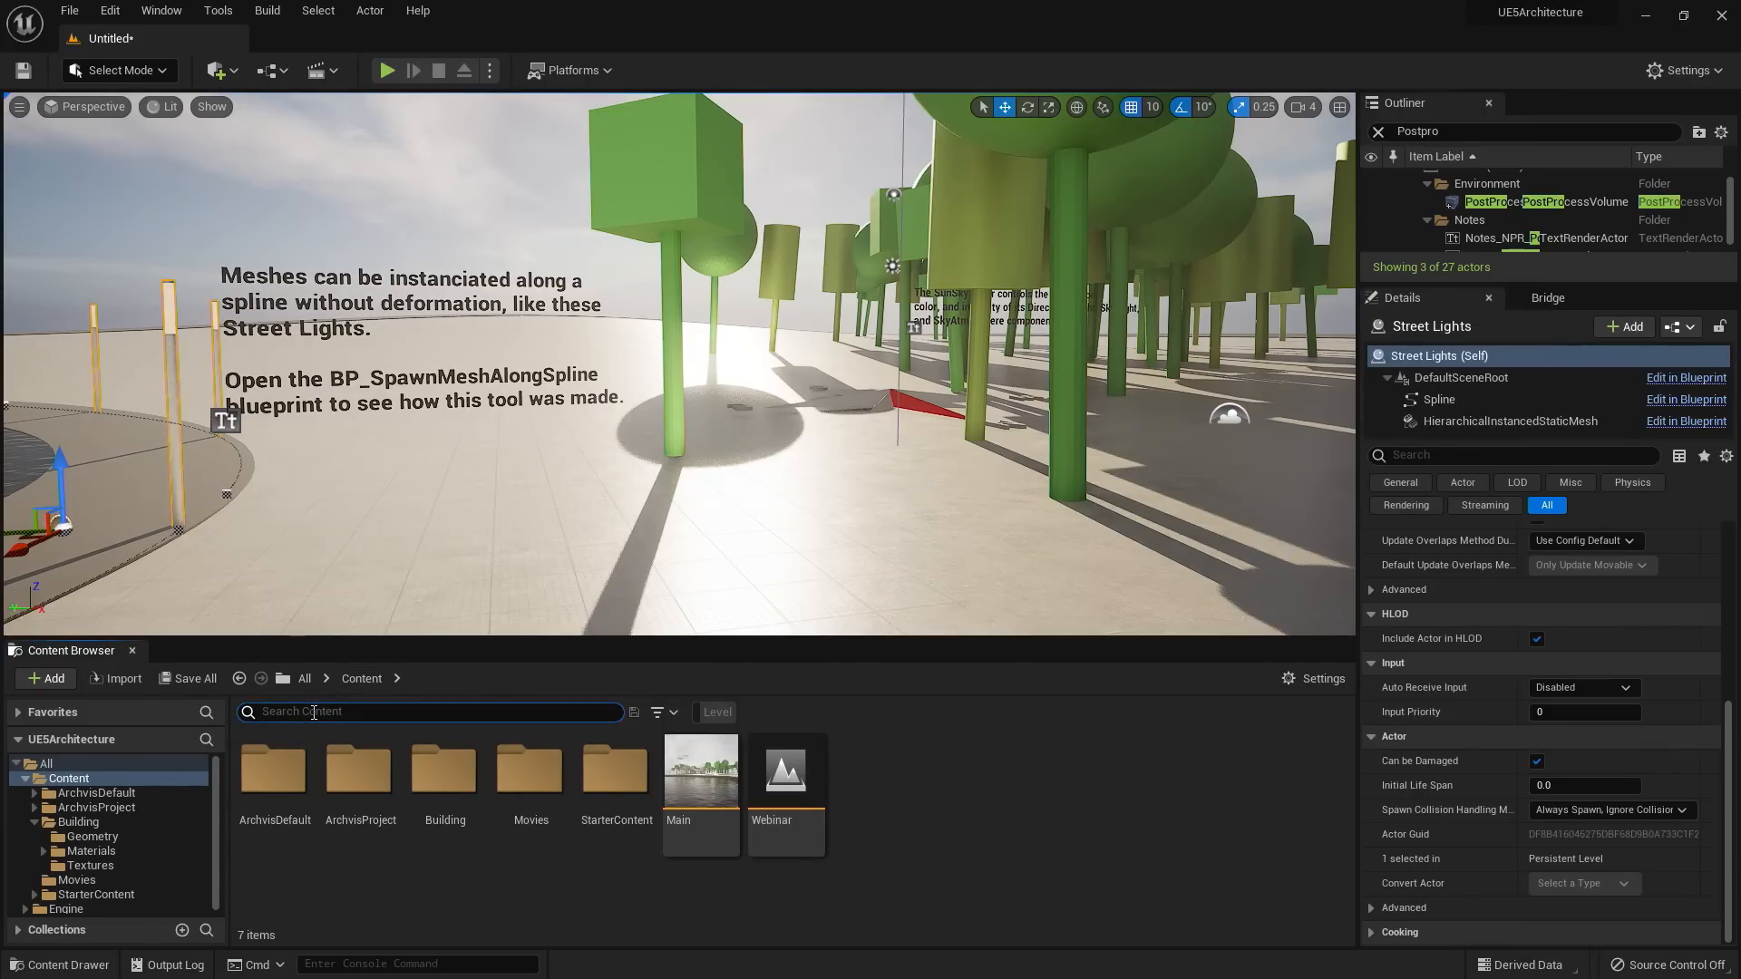
type("BP")
left_click(792, 838)
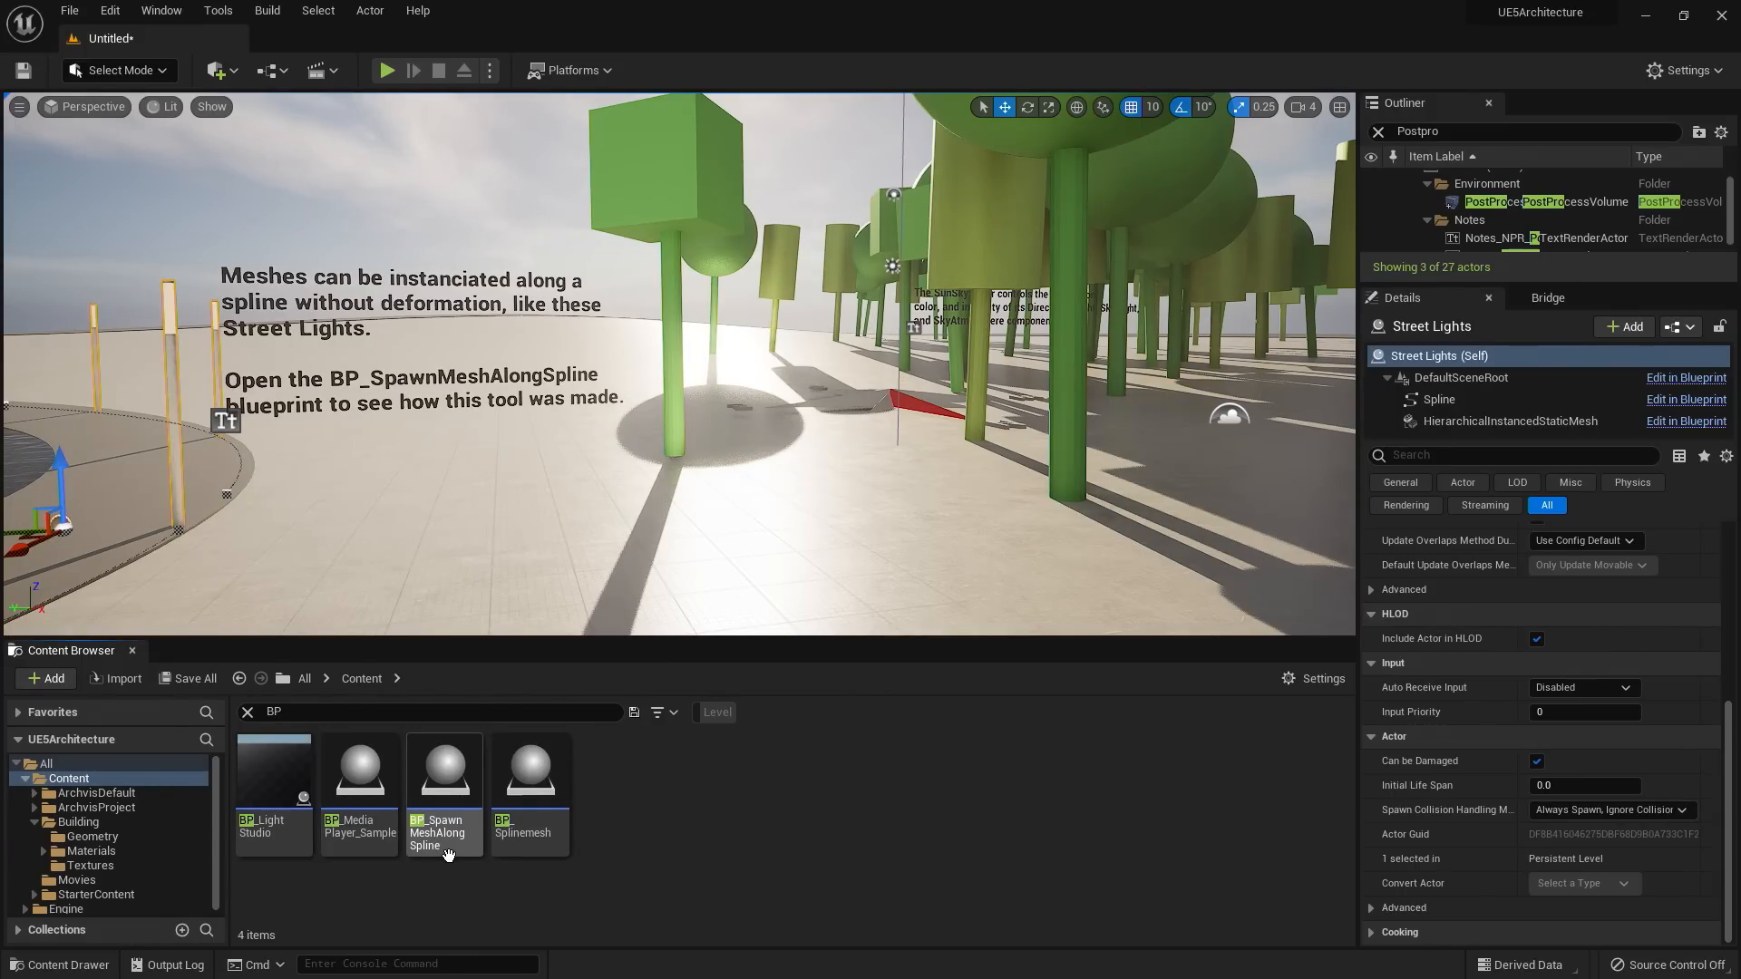
left_click(472, 794)
left_click_drag(577, 573, 705, 544)
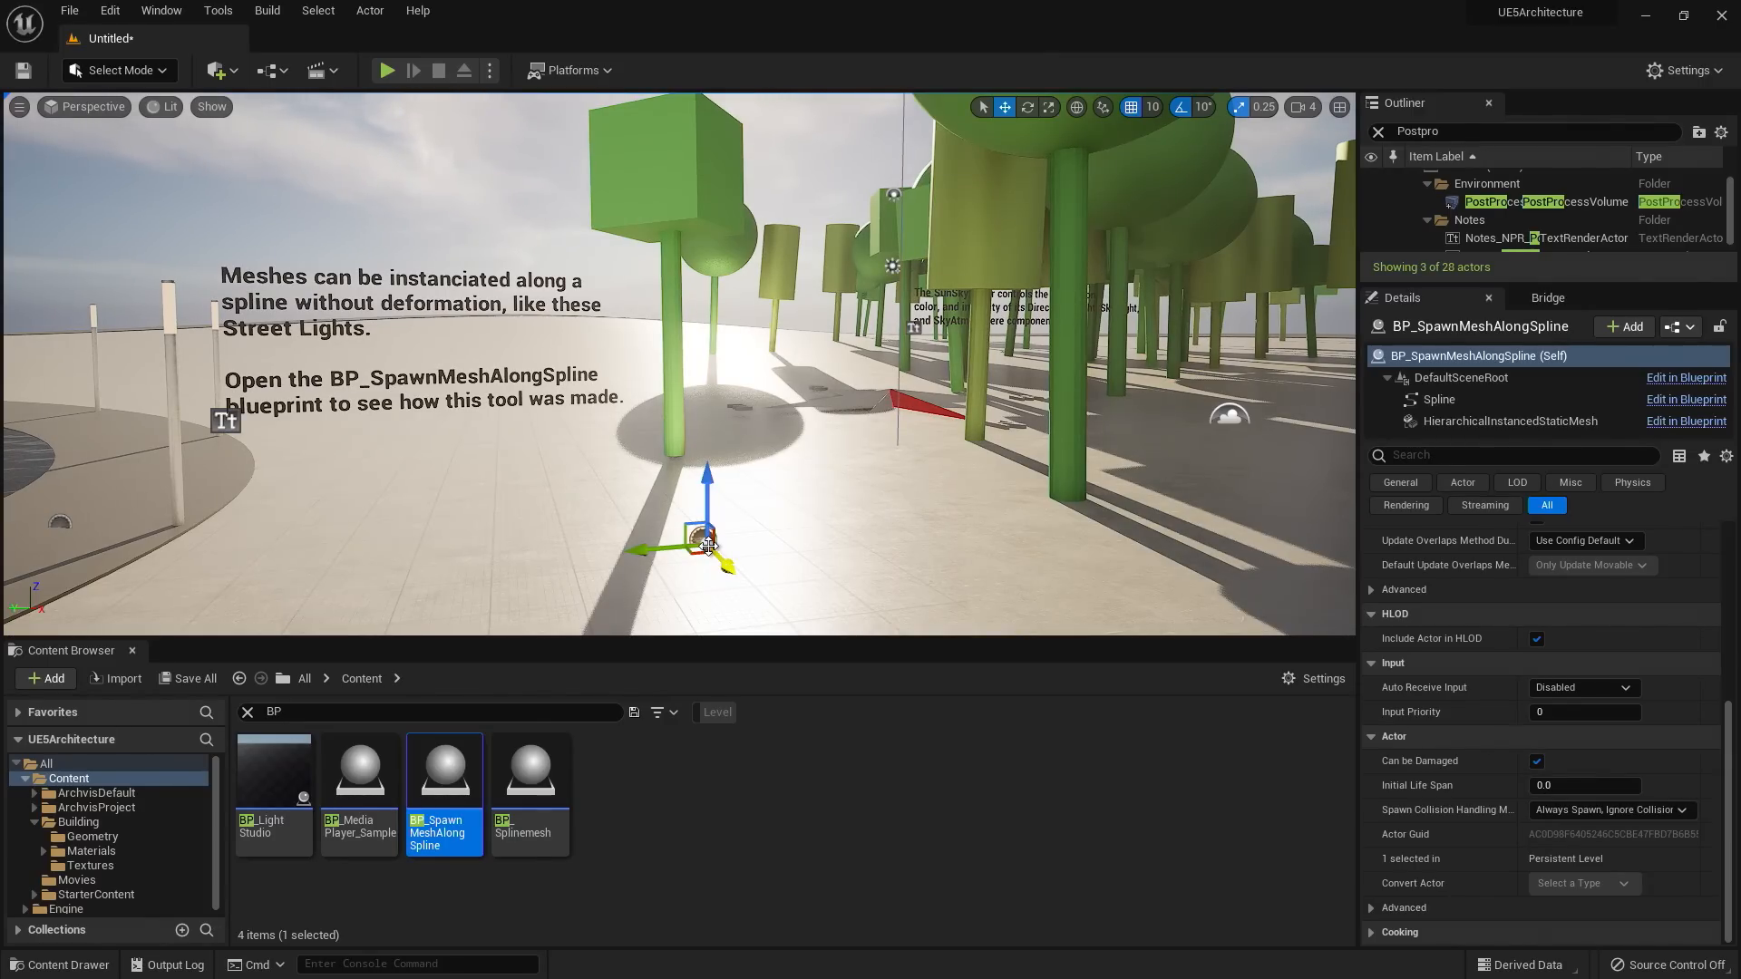
- Select the end point of the new spline and assign SM_PillarFrame as the actor's Static Mesh
right_click_drag(708, 546, 708, 546)
right_click_drag(450, 444, 449, 444)
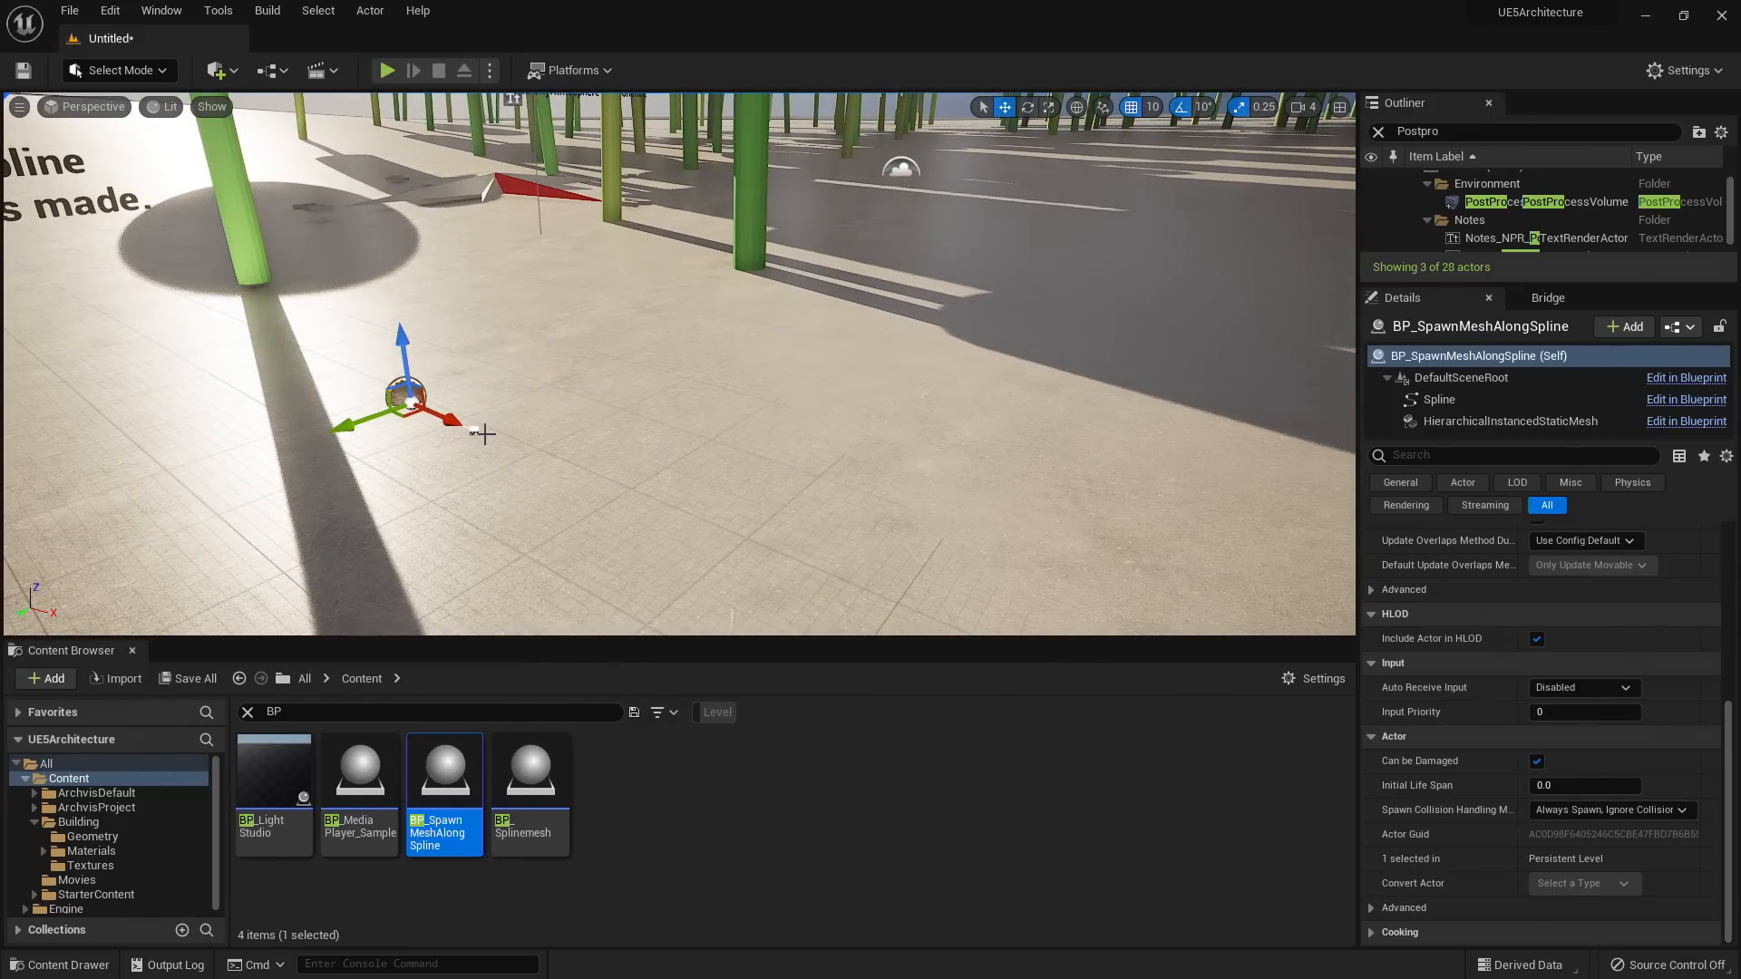
left_click(473, 430)
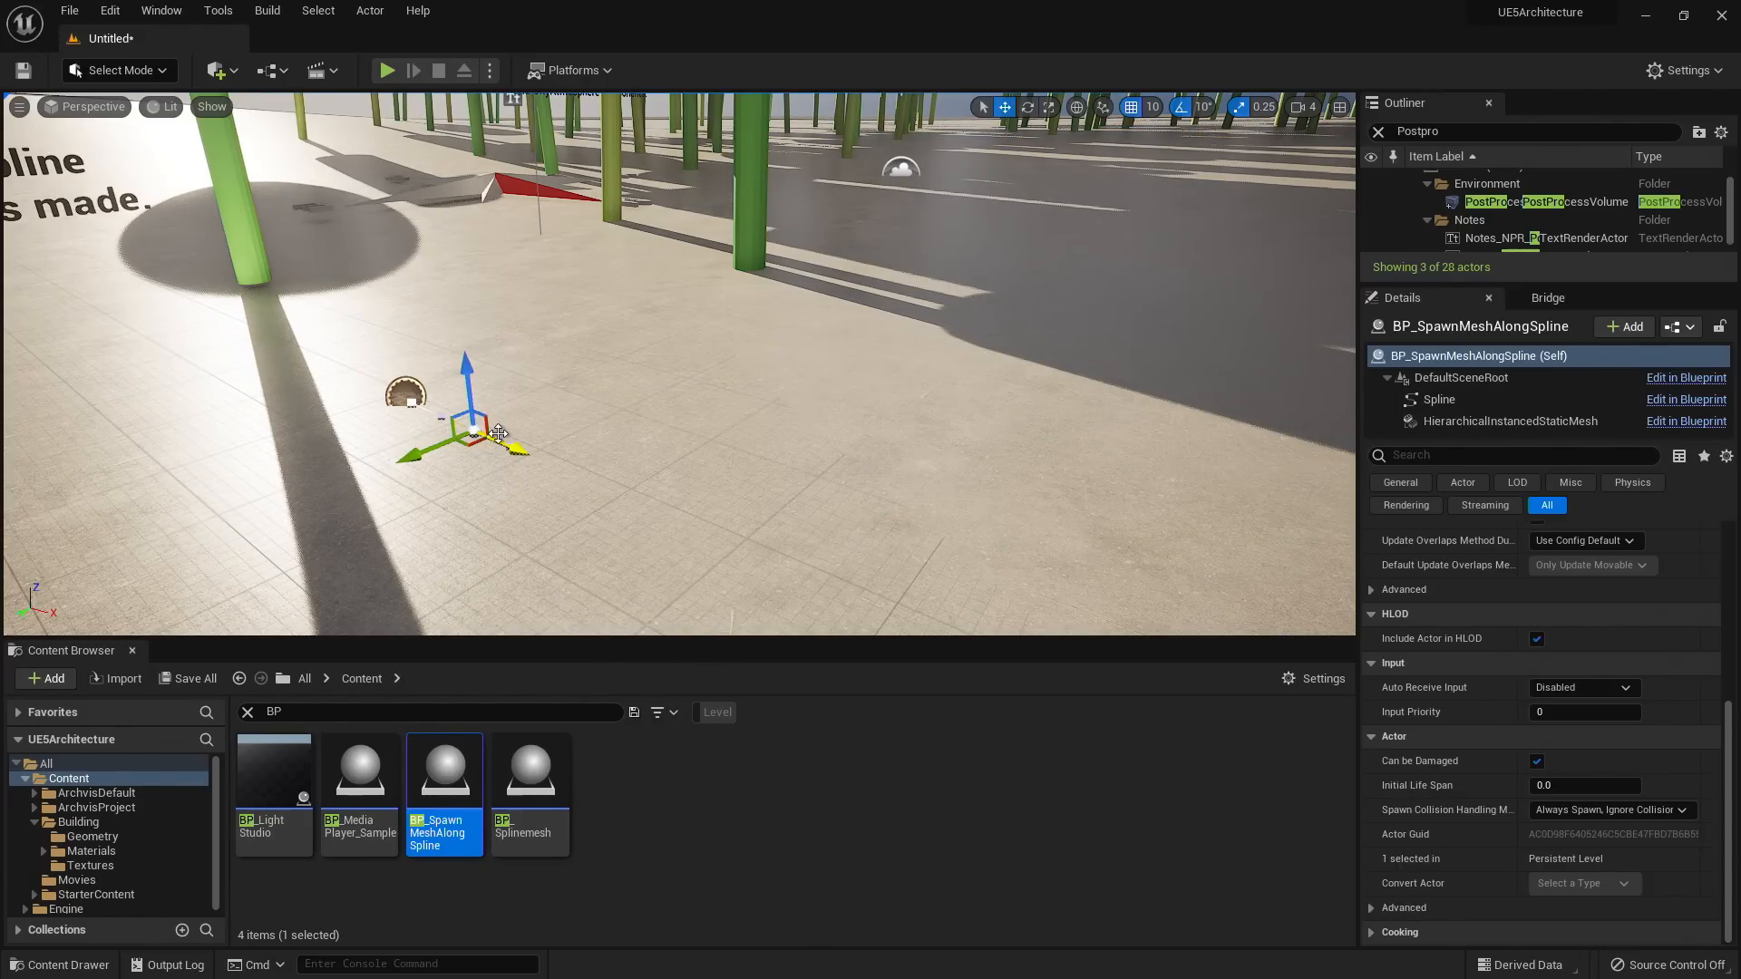
scroll(1683, 562, "up", 3)
scroll(1687, 562, "up", 5)
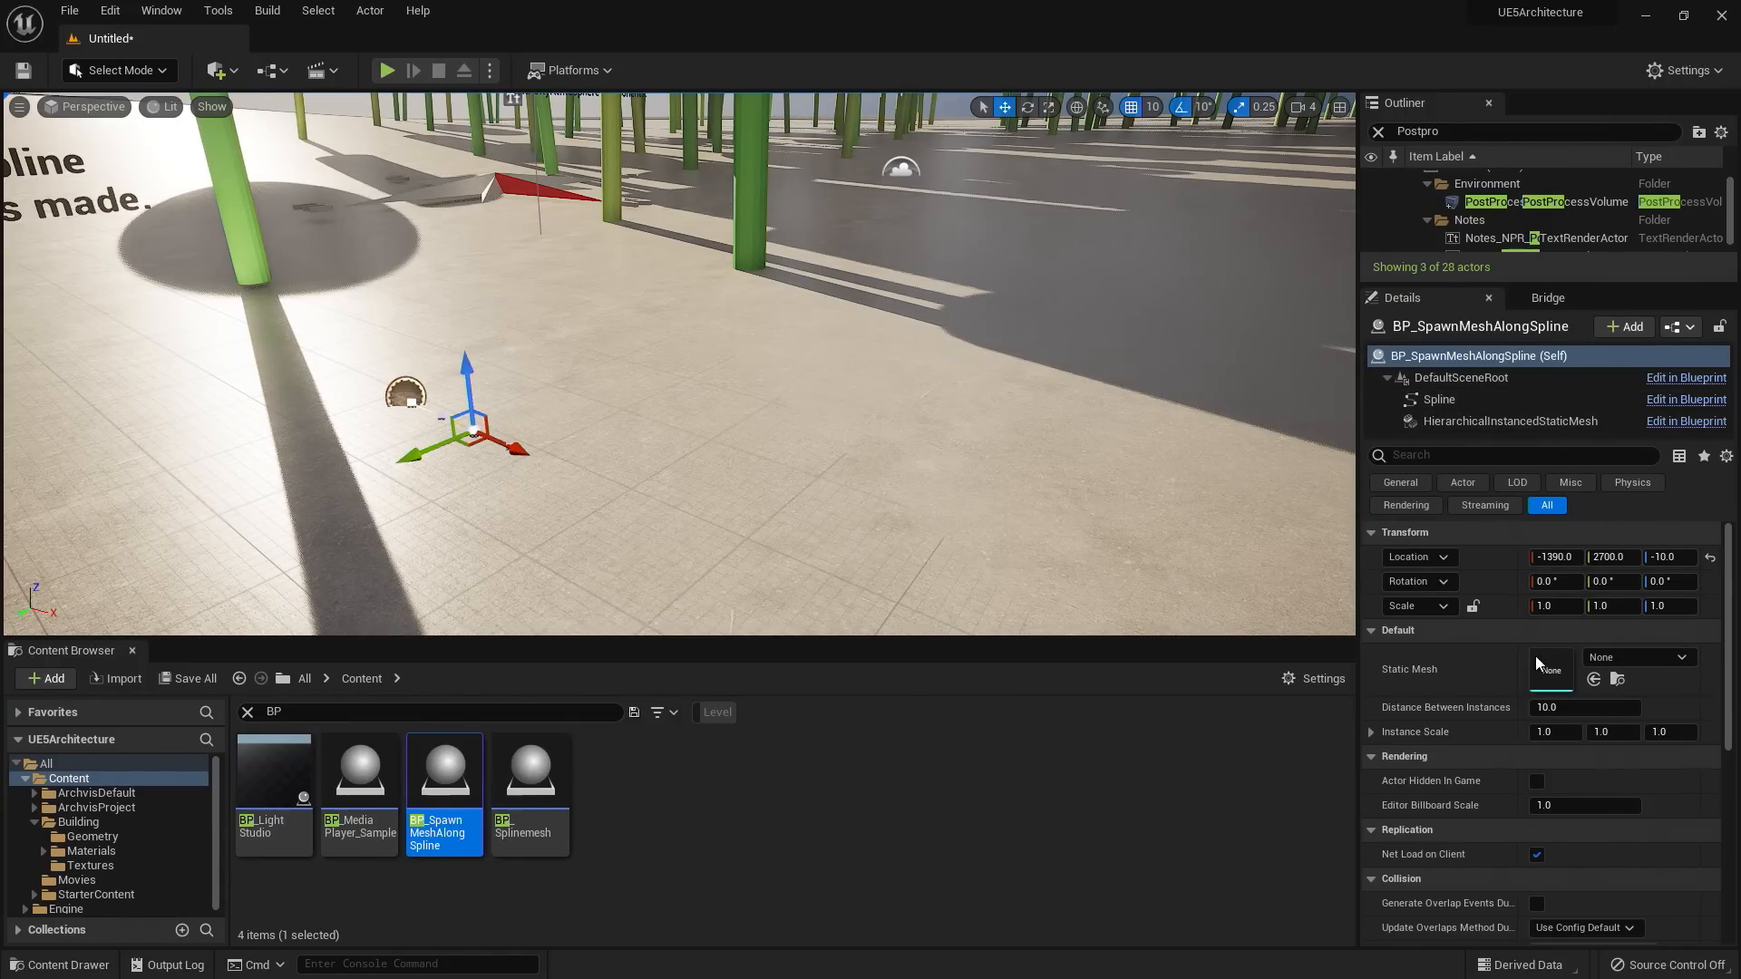
left_click(1681, 659)
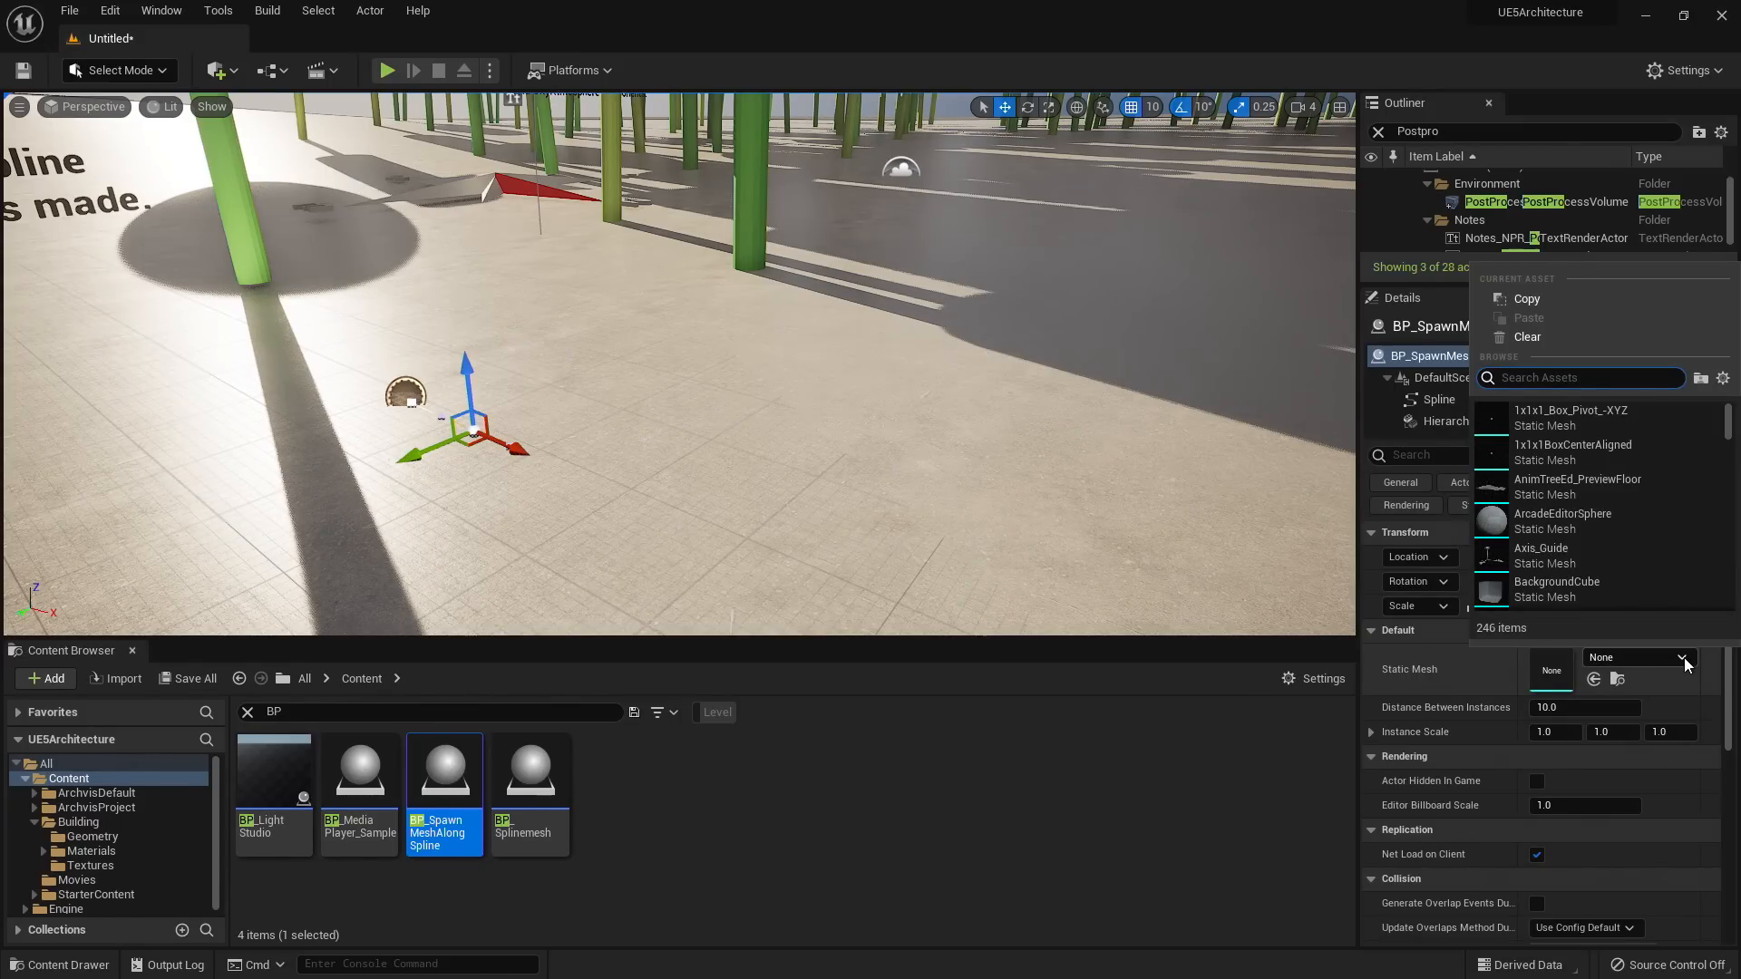
type("Pillar")
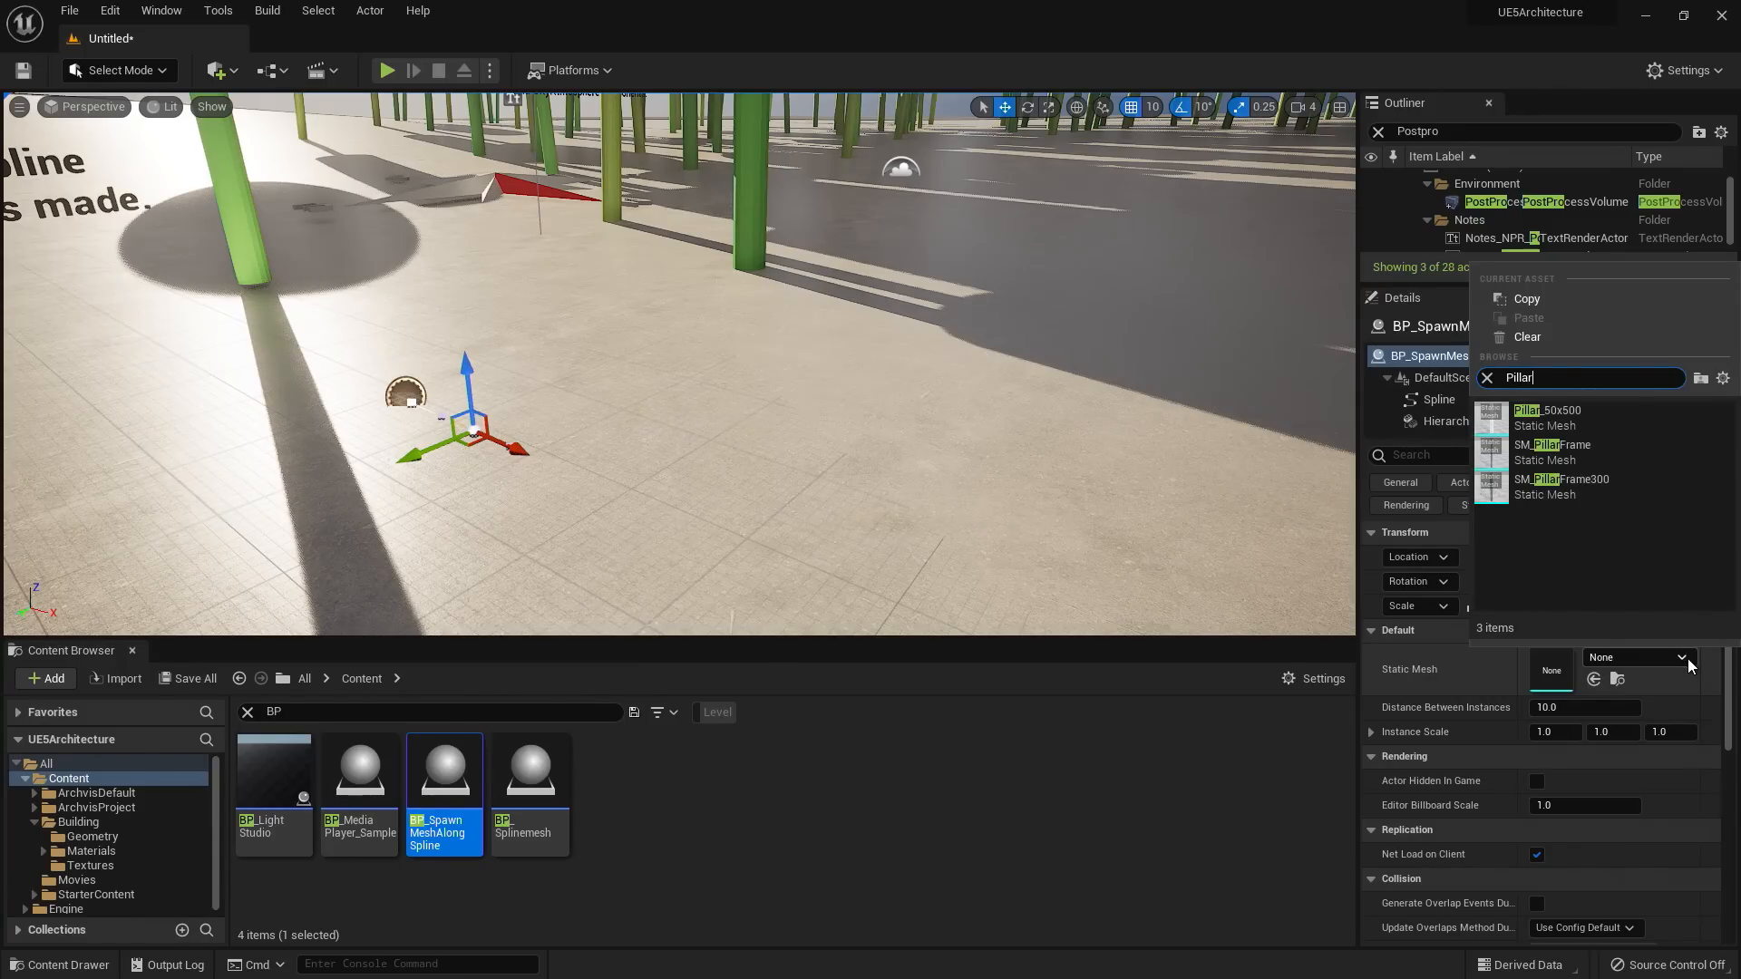
left_click(1591, 452)
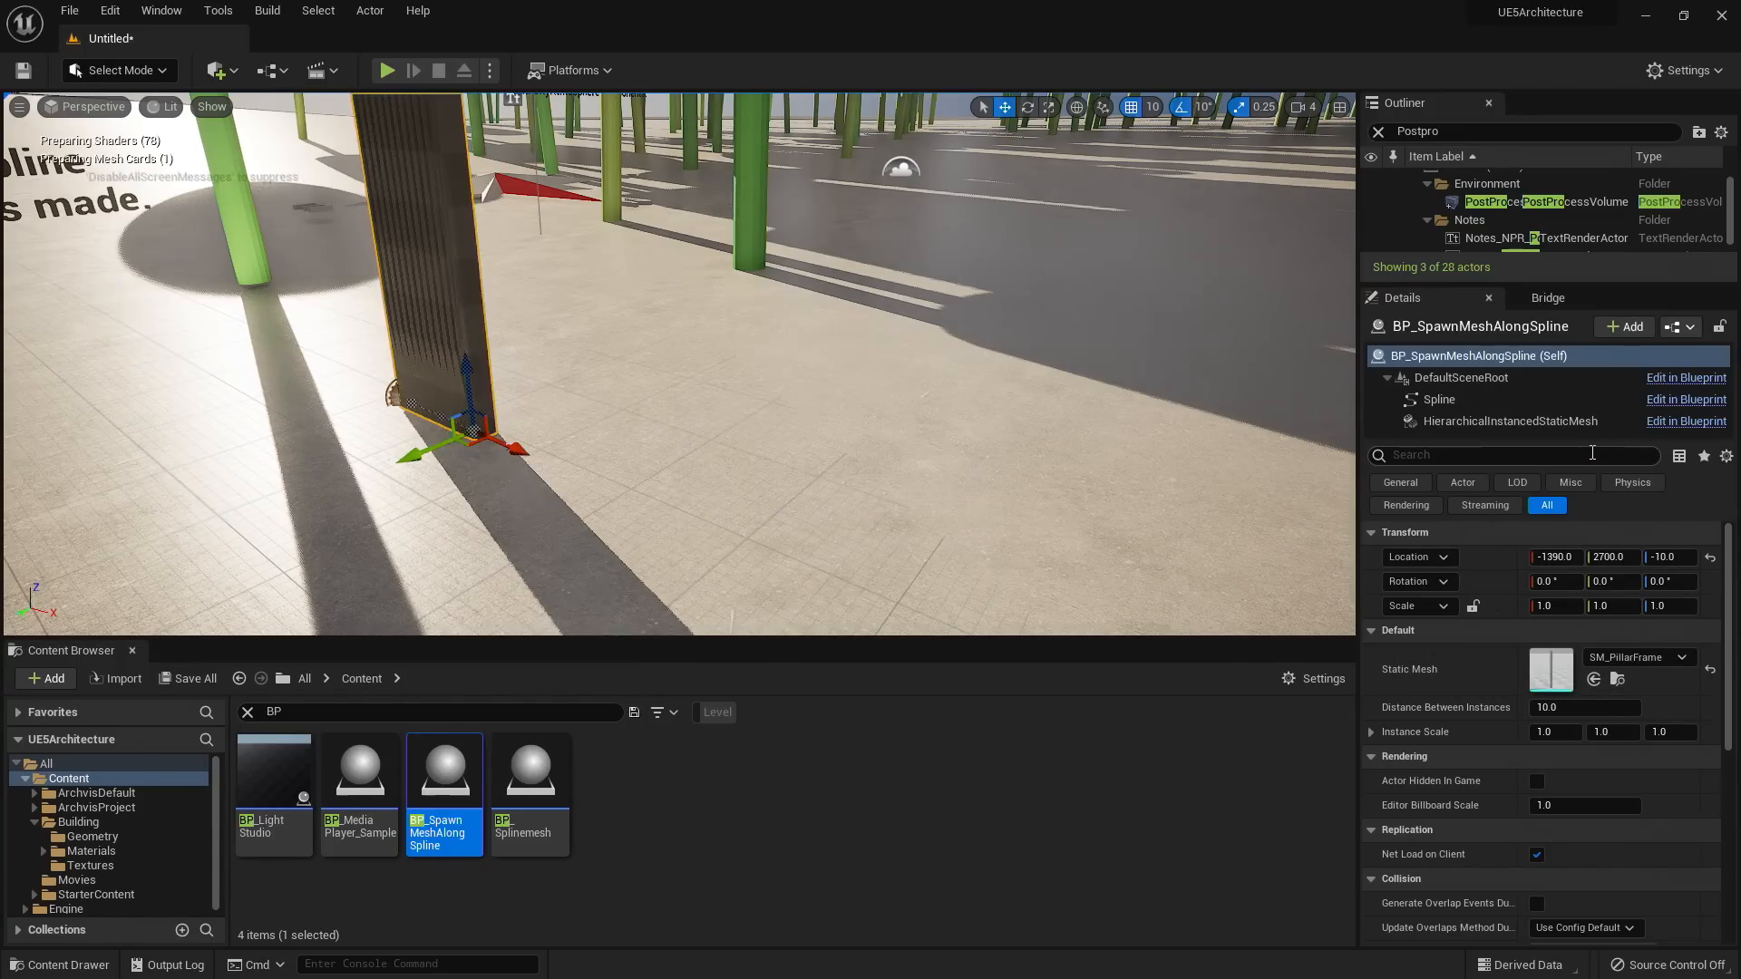
- Set the Distance Between Instances of the pillars along the spline to 25
right_click_drag(572, 510, 754, 480)
right_click_drag(769, 555, 731, 573)
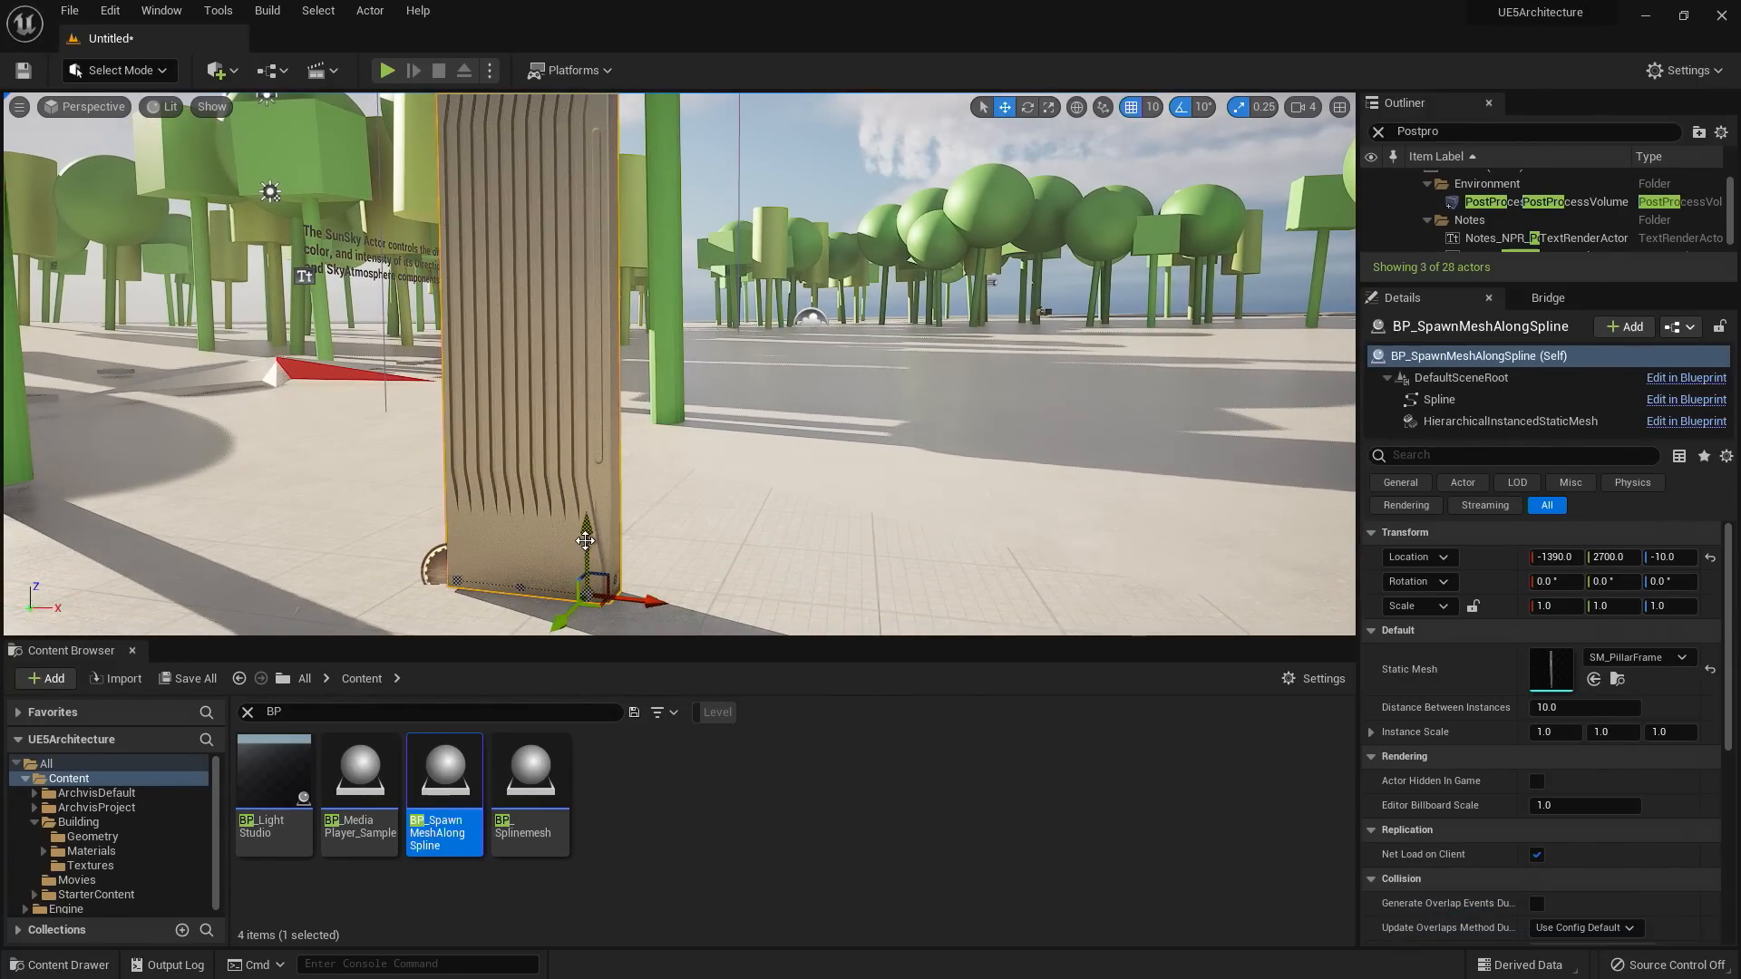
left_click(1548, 708)
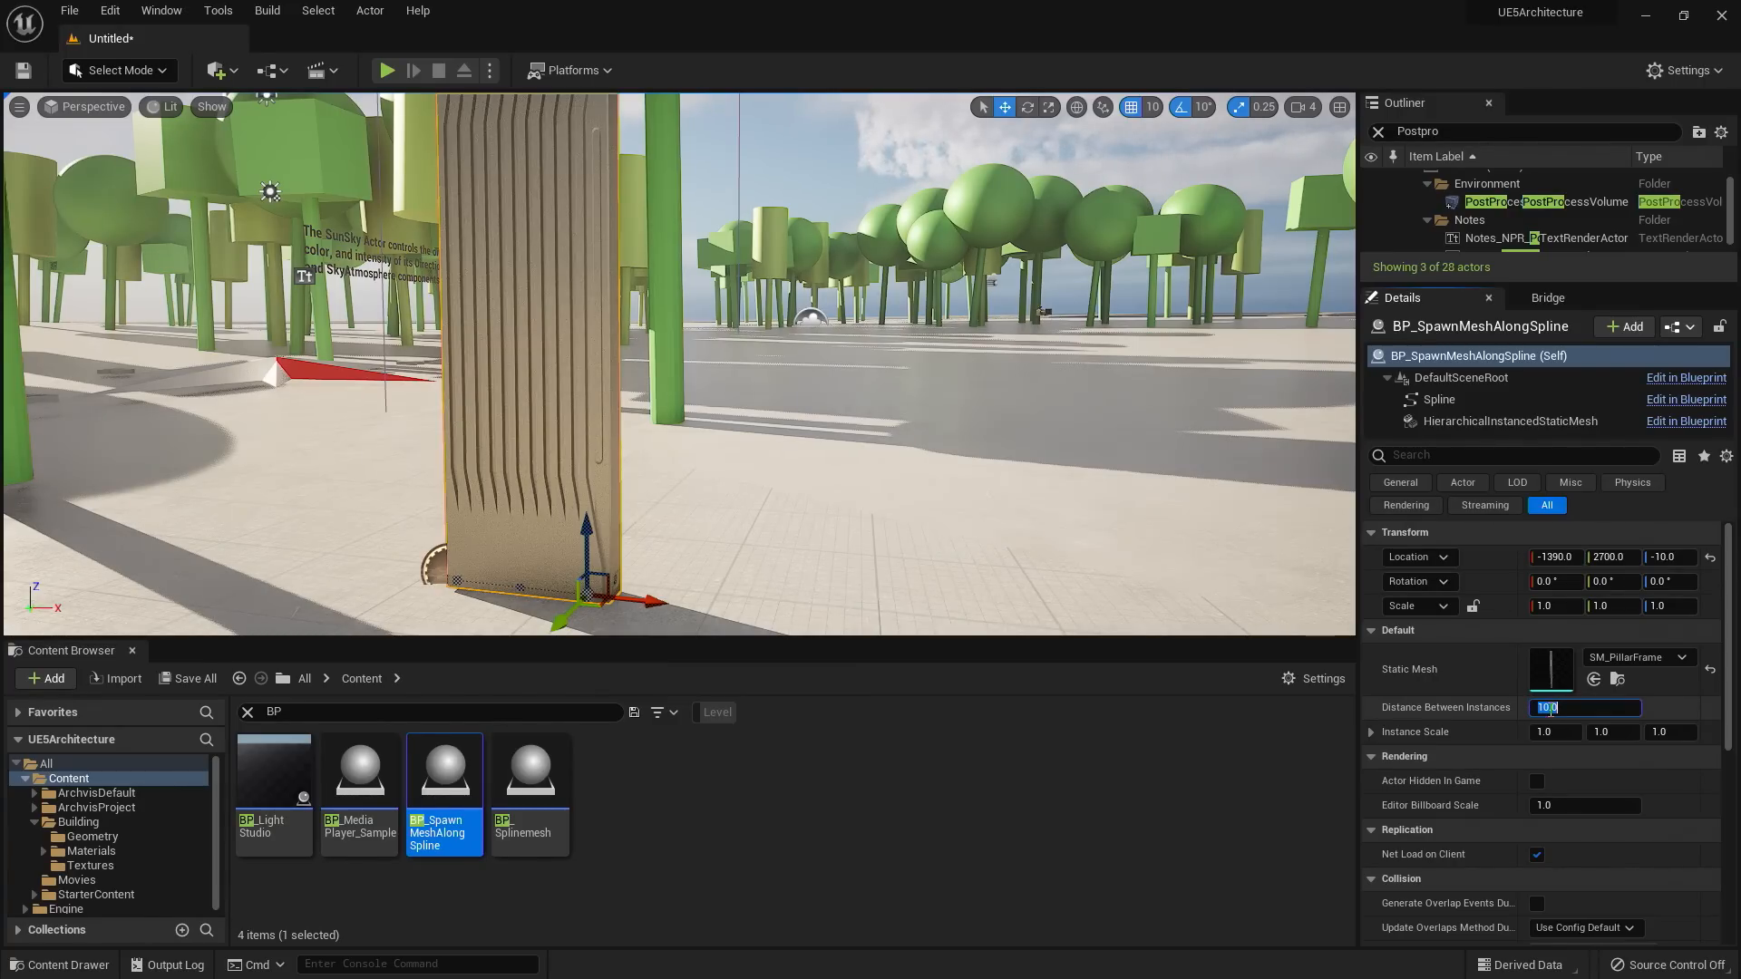
type("25")
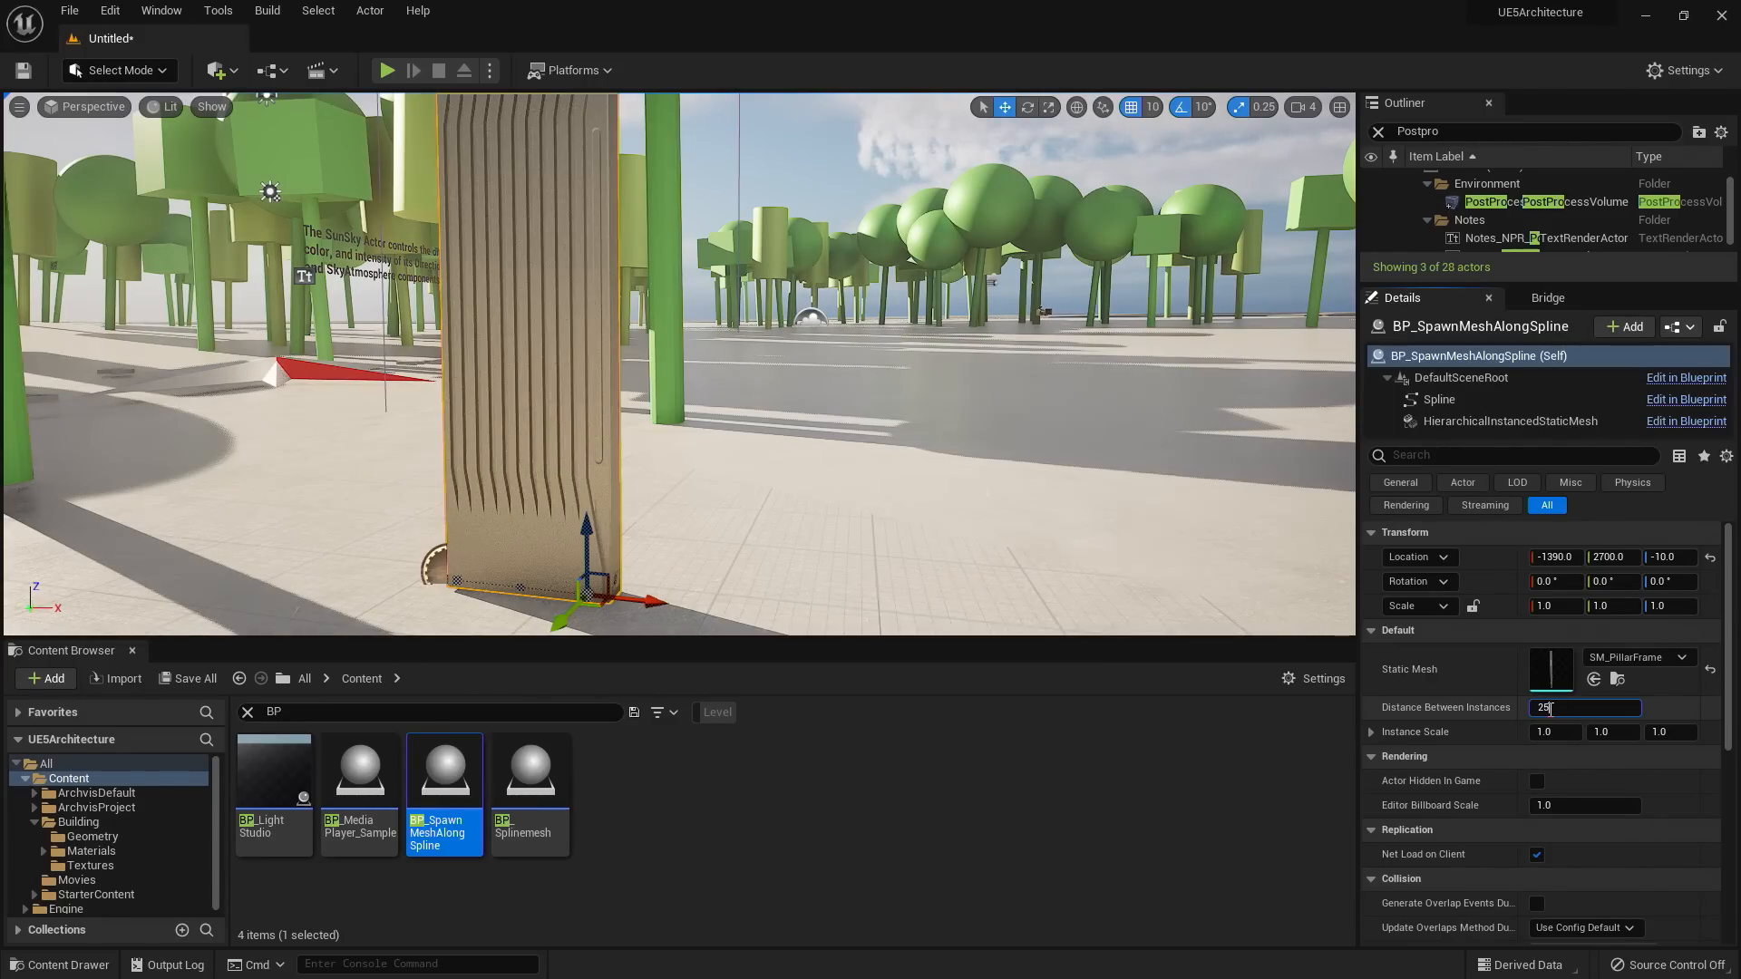
key("Return")
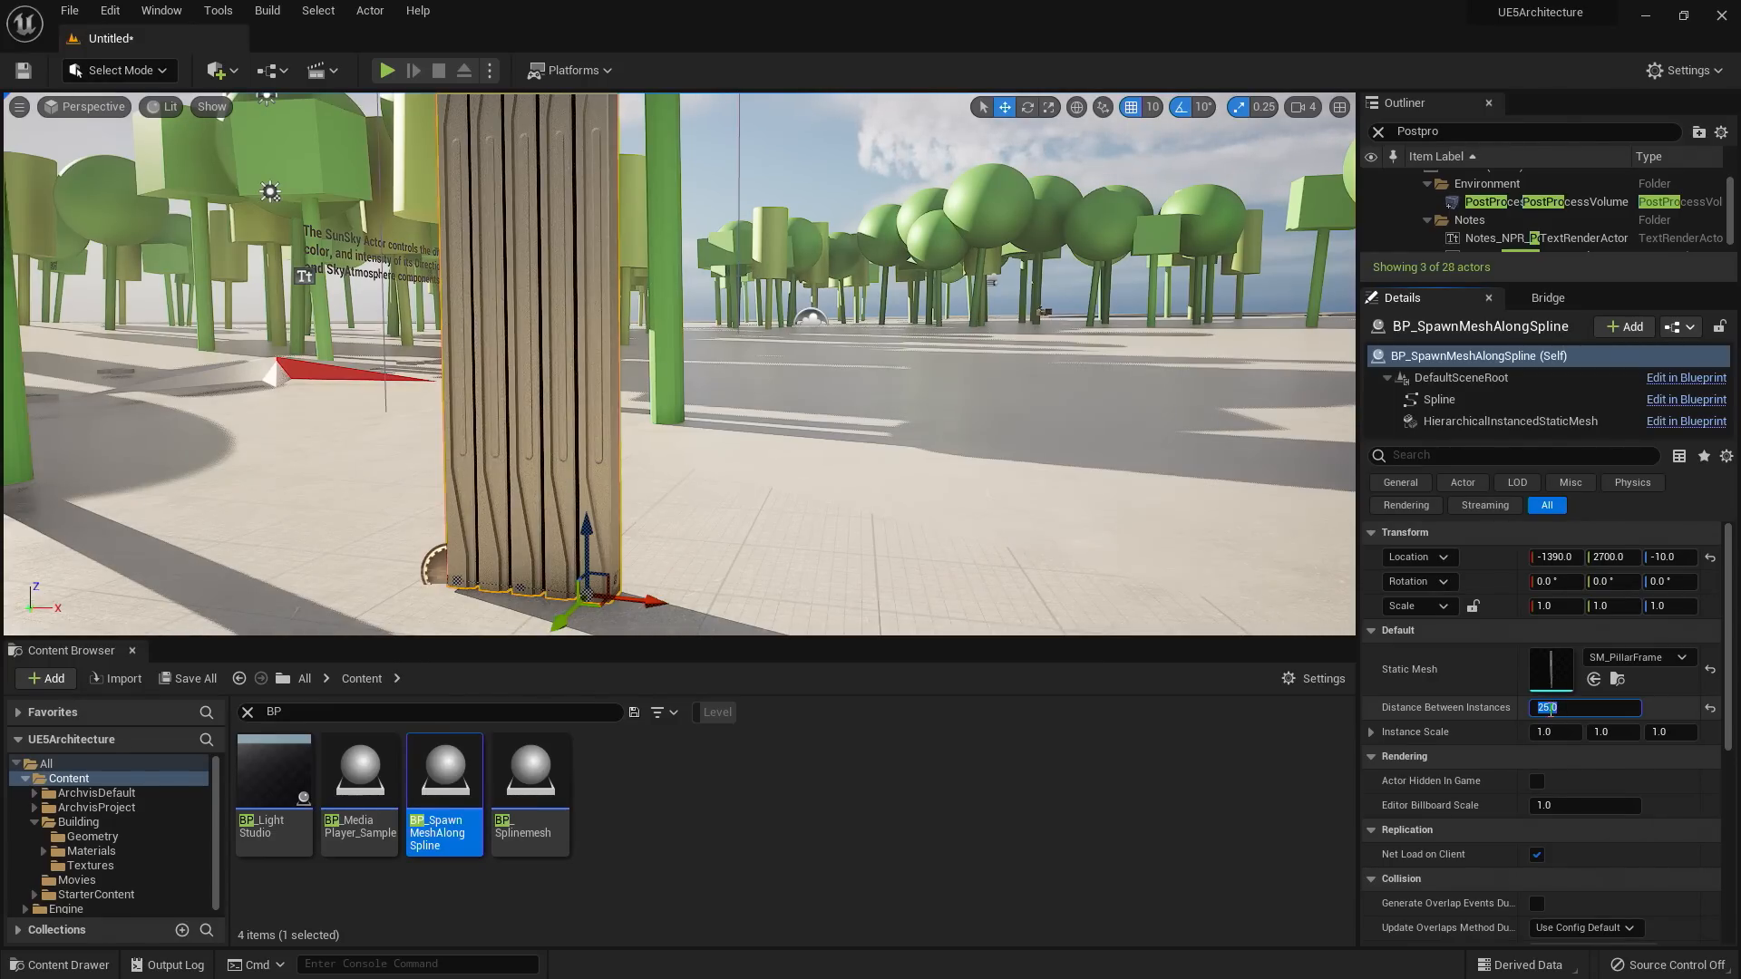
- Set the Instance Scale of the spline's pillars to 0.25 on all three axes
right_click_drag(1193, 612, 1229, 604)
right_click_drag(839, 575, 852, 522)
scroll(740, 522, "up", 3)
scroll(739, 523, "down", 3)
right_click_drag(740, 522, 689, 557)
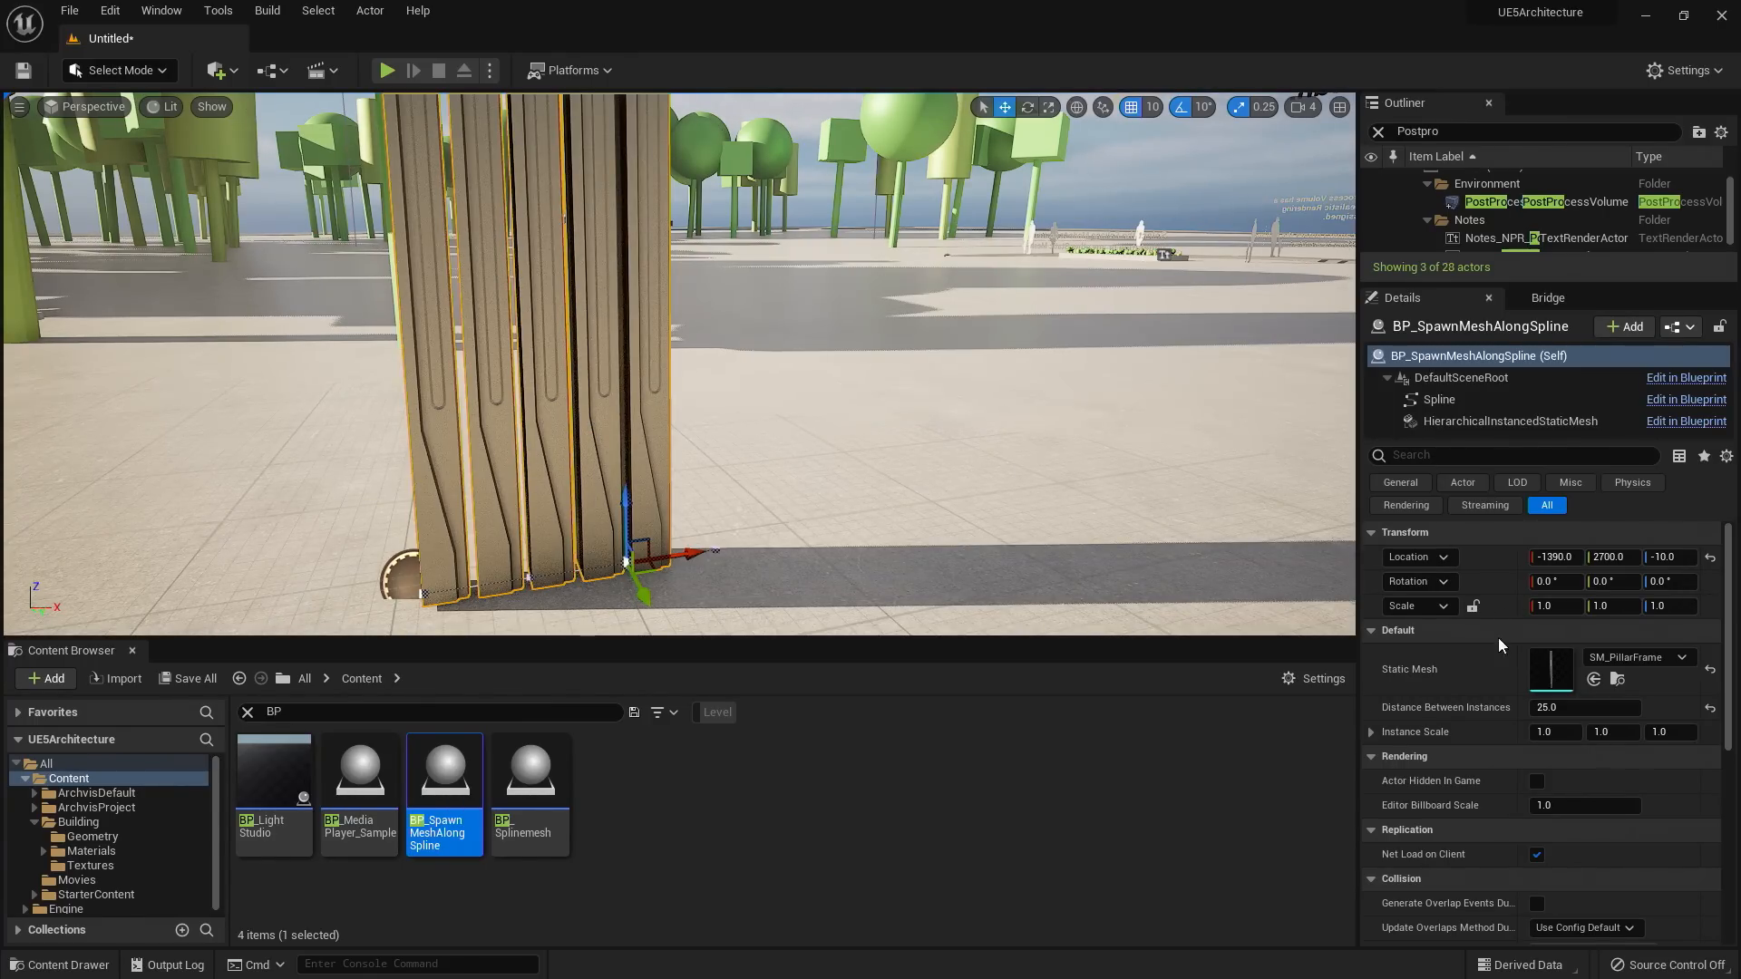
left_click(1553, 735)
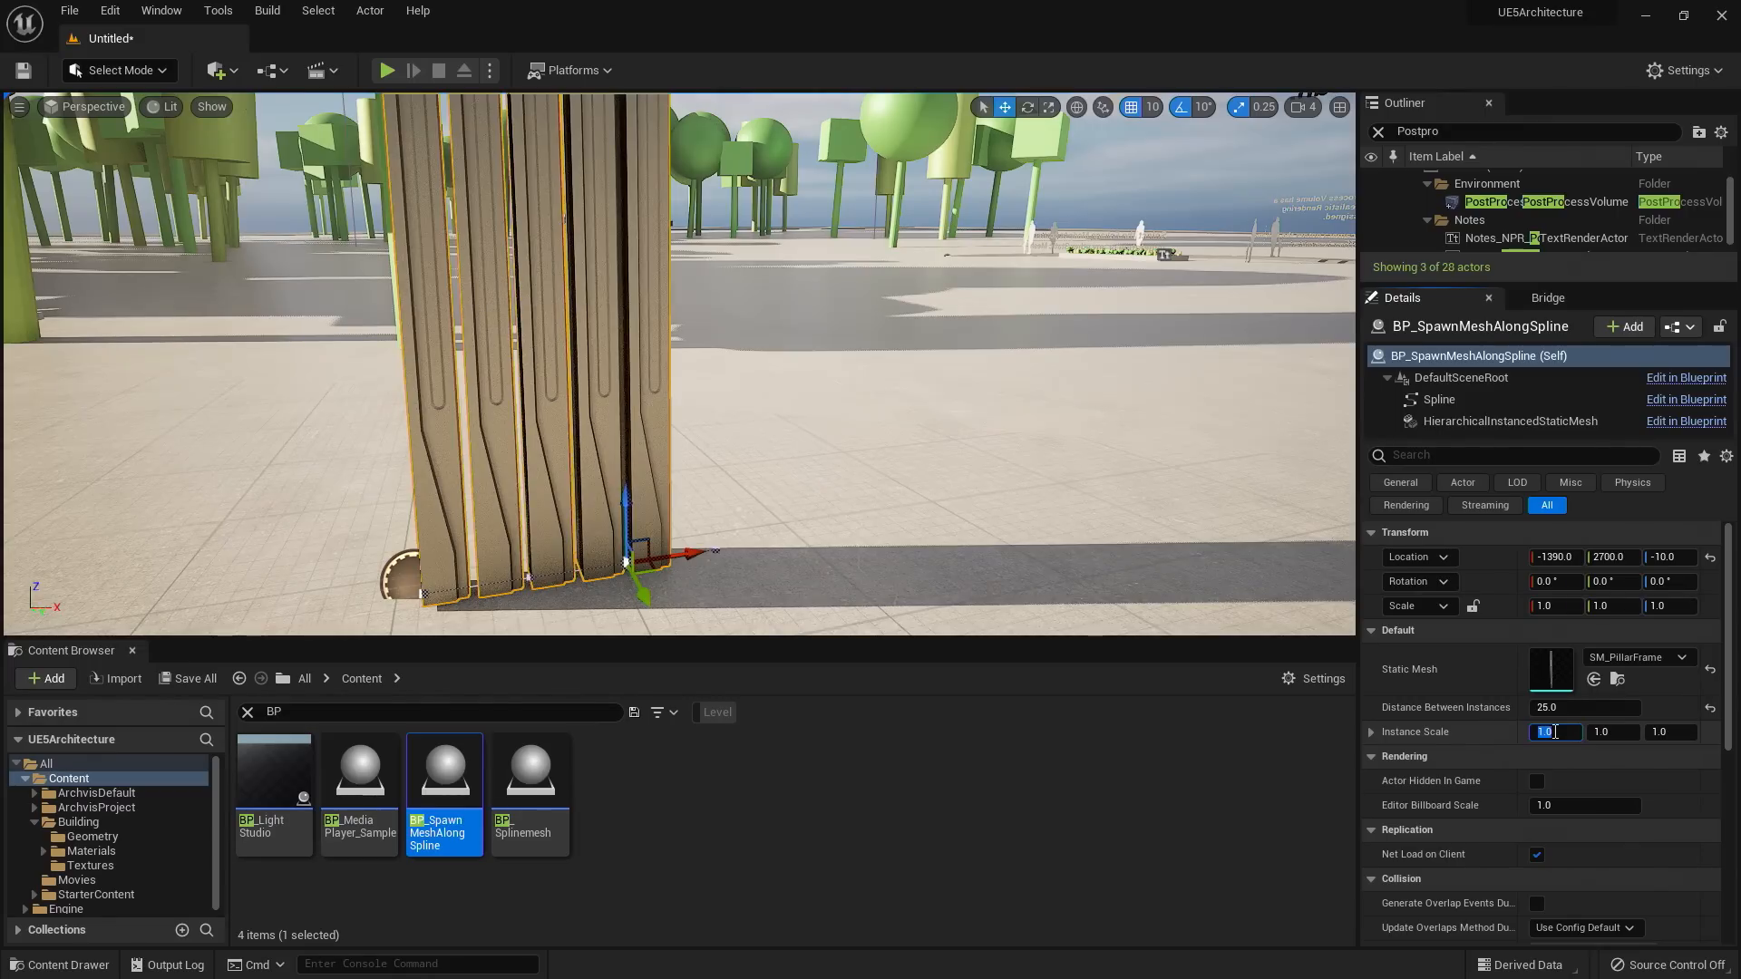
type("0.25")
key("Tab")
type("0.25")
key("Tab")
type("0.25")
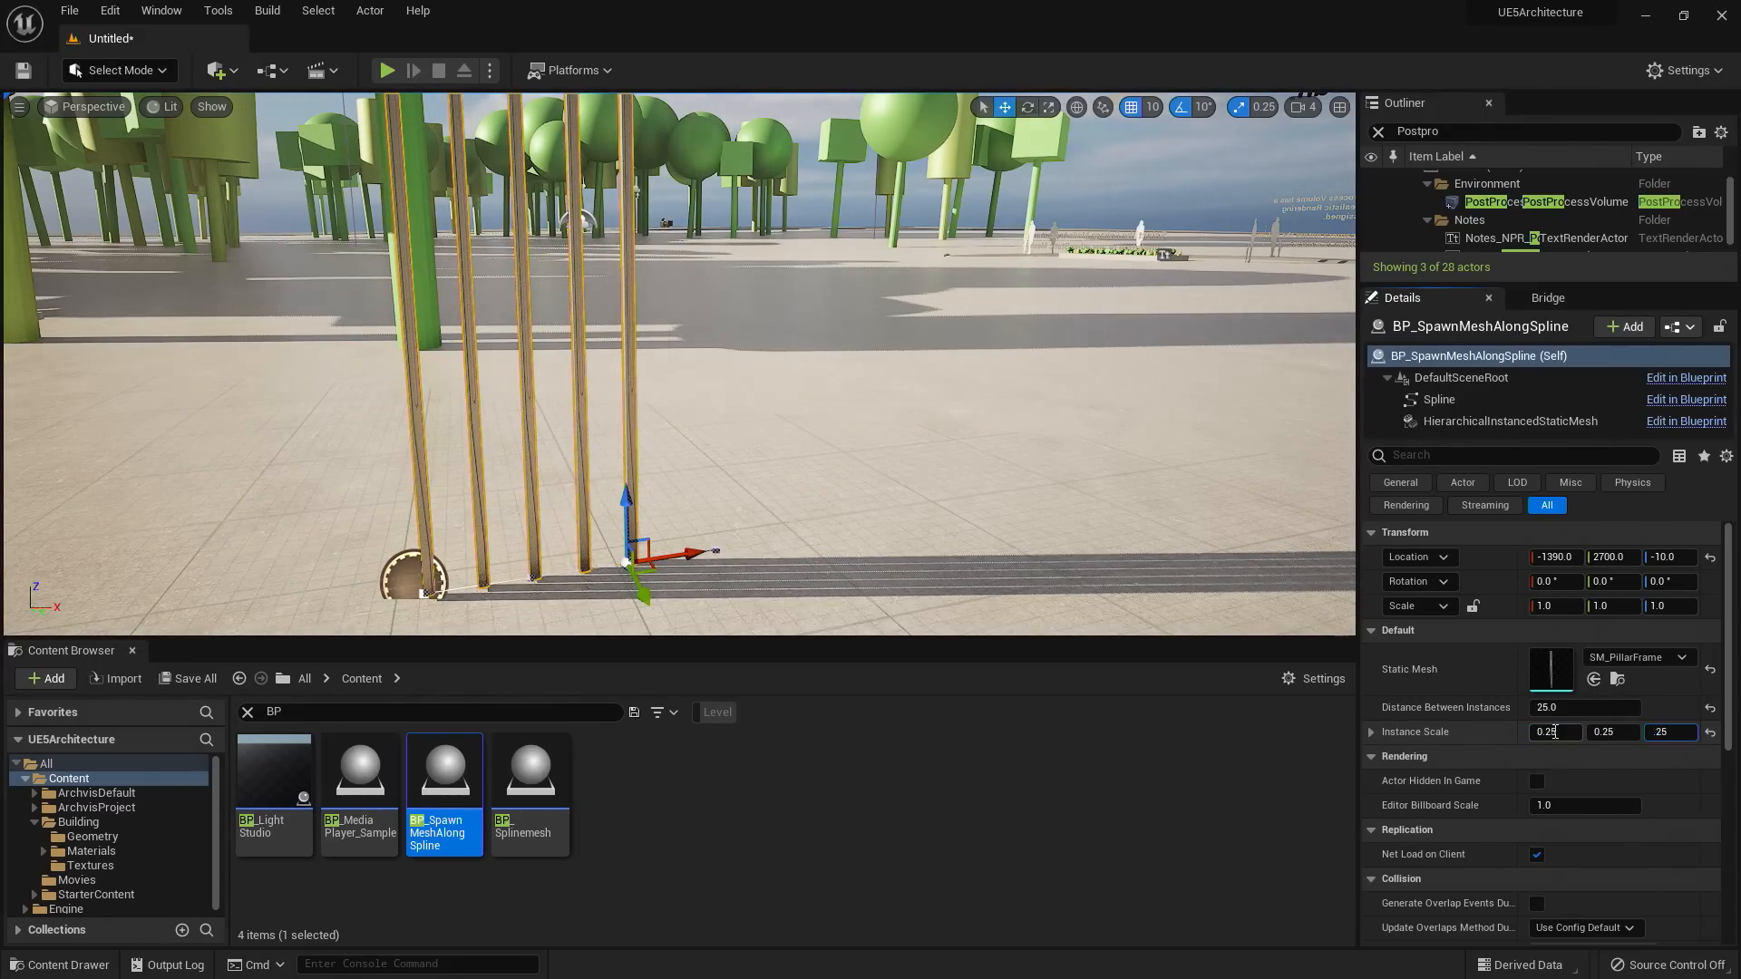
key("Return")
- Move the spline's end point far across the plaza to stretch the fence-like row of pillars
left_click_drag(644, 566, 1296, 367)
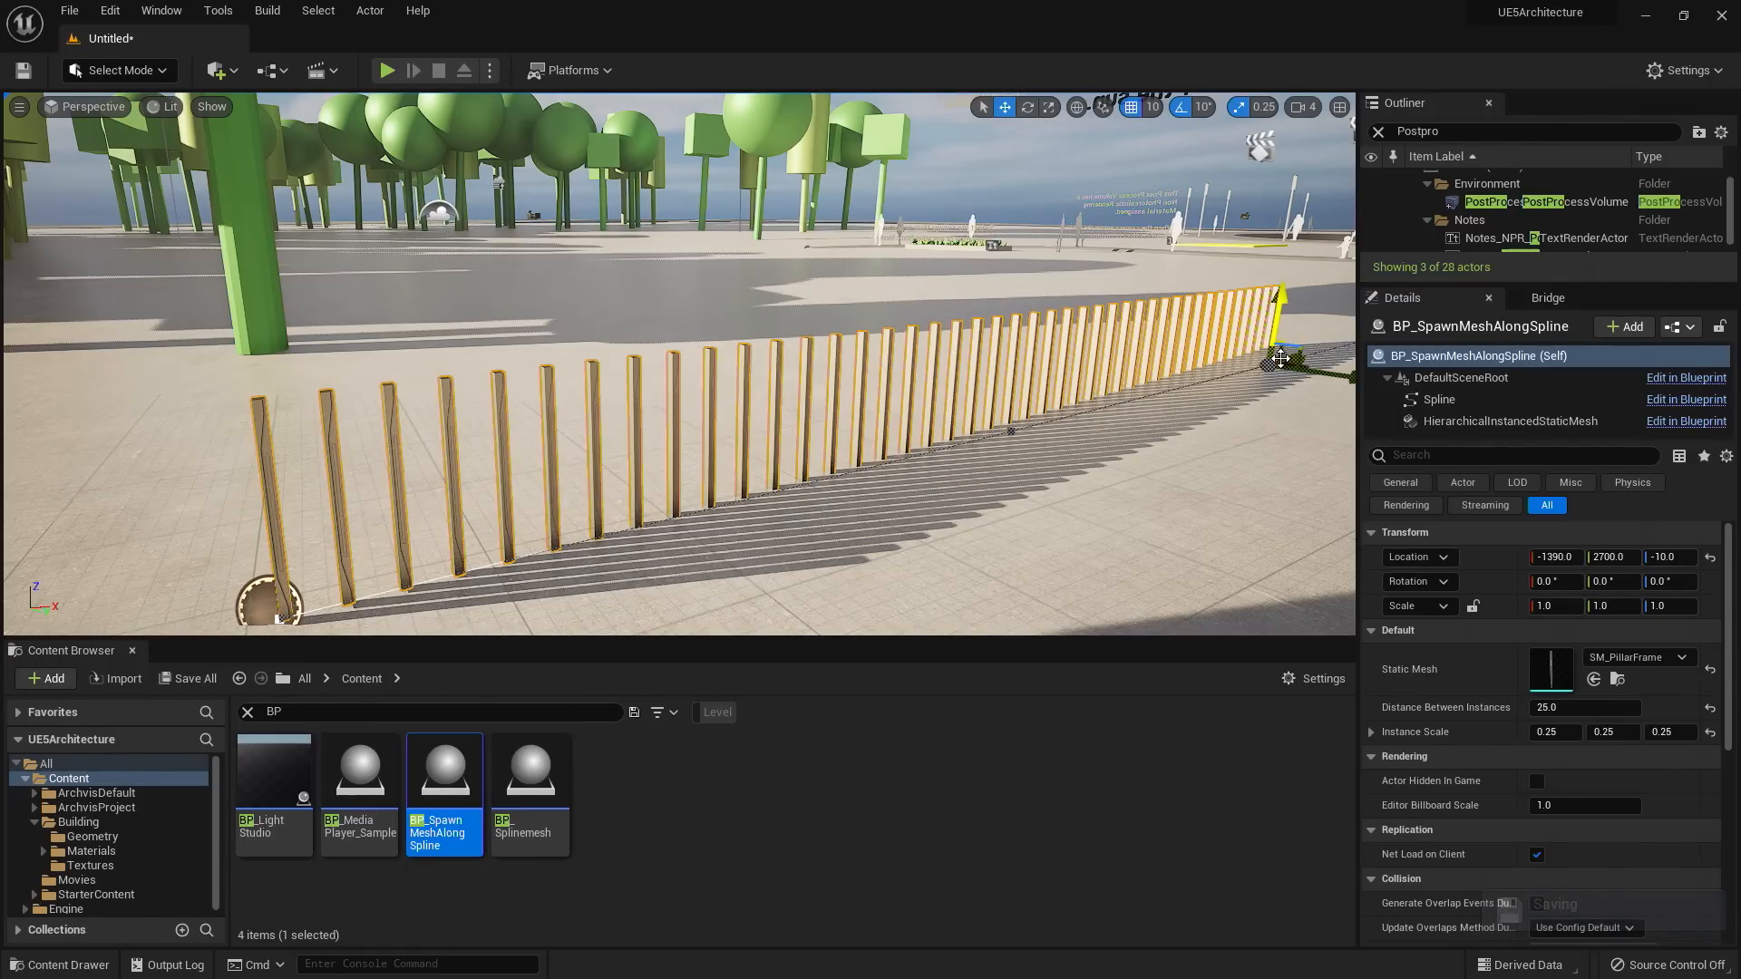
right_click_drag(1202, 393, 1031, 387)
left_click(1068, 379)
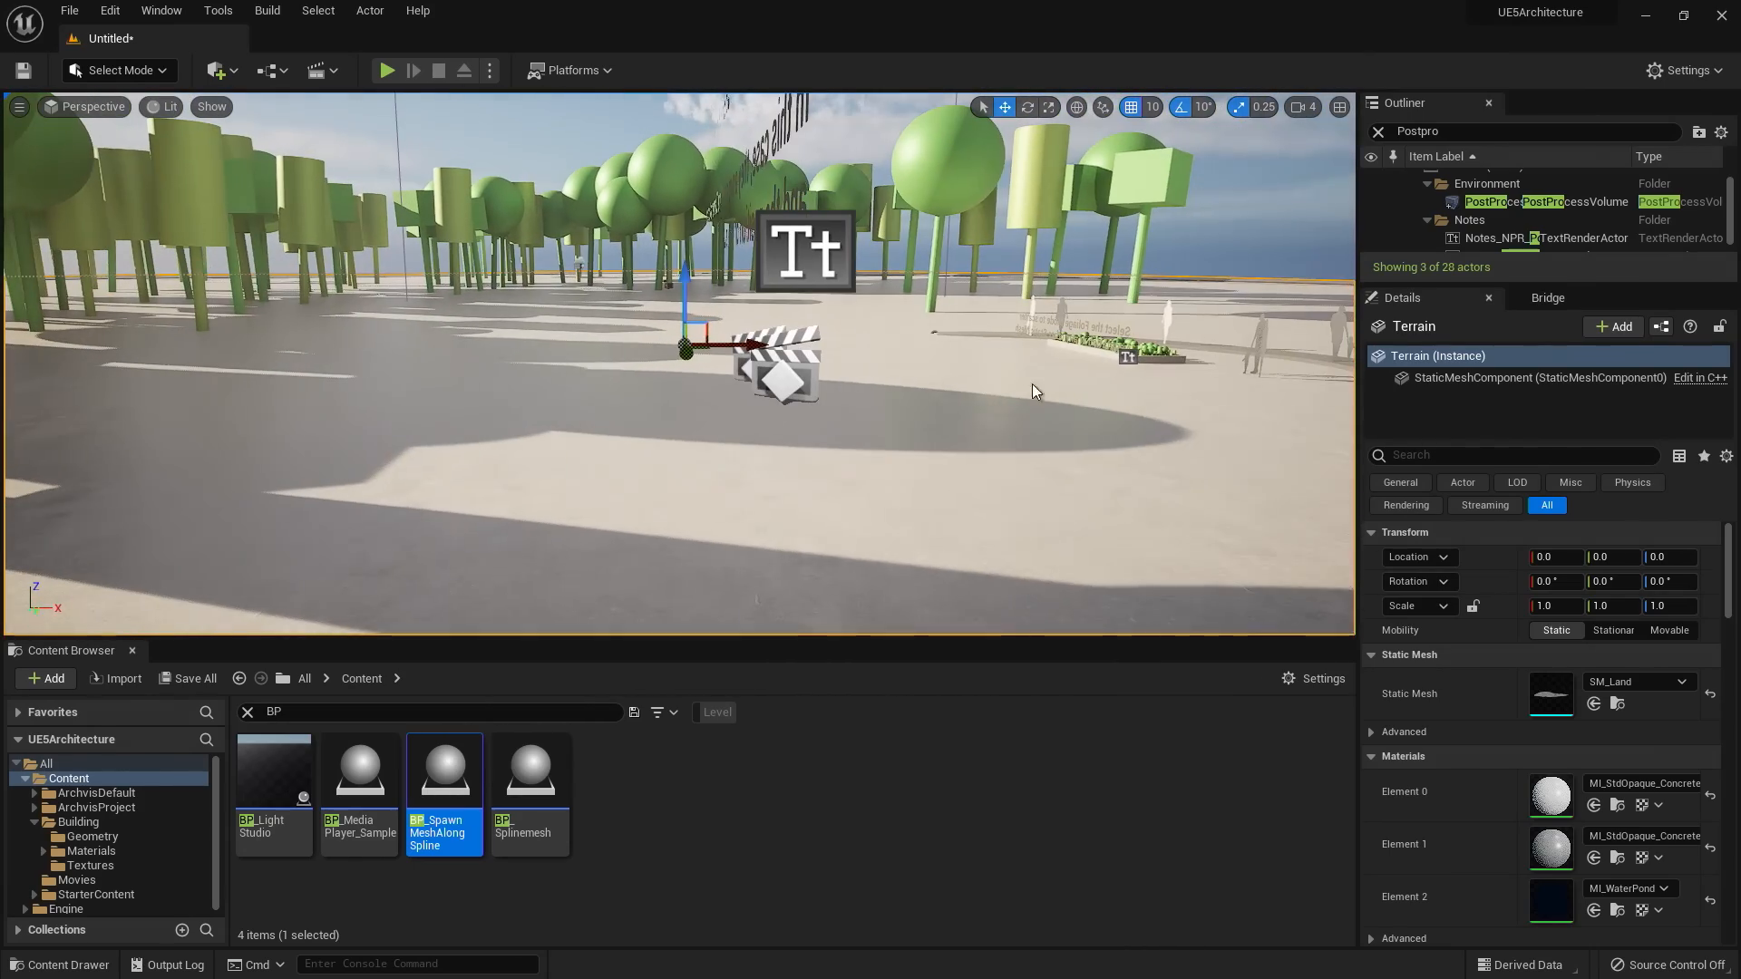
left_click(1169, 333)
right_click_drag(764, 363, 988, 402)
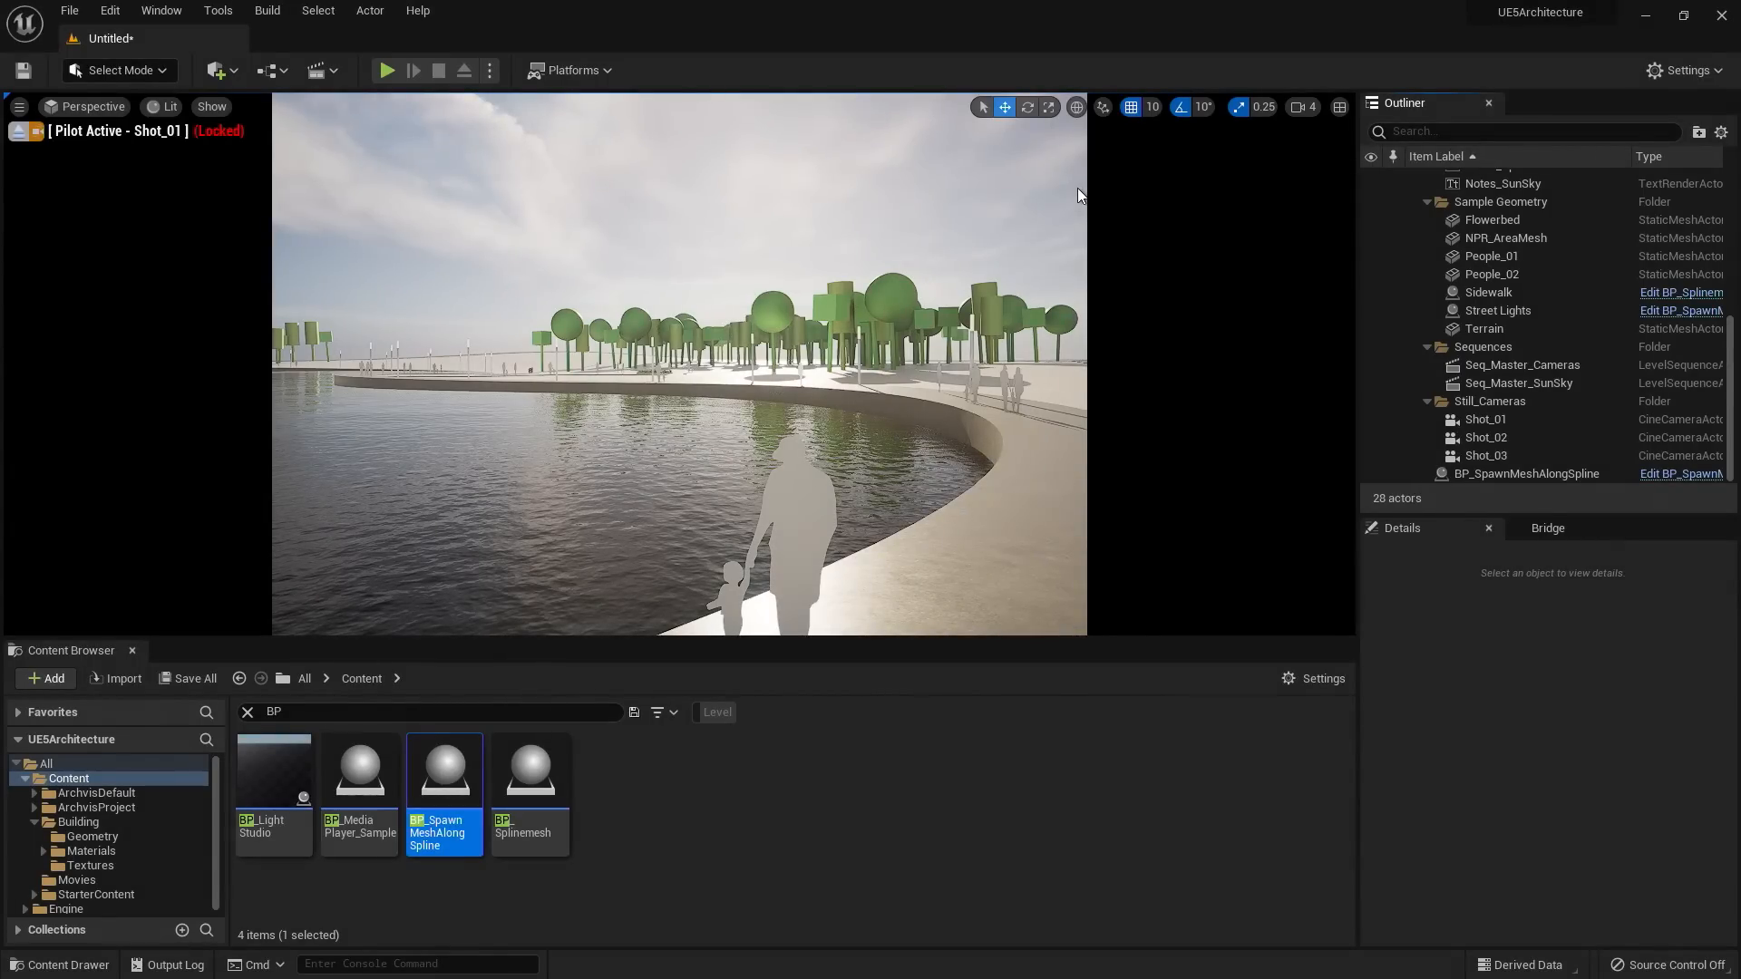
- Delete the foliage trees and people and the Street Lights actor in the Shot_01 camera view
left_click(828, 305)
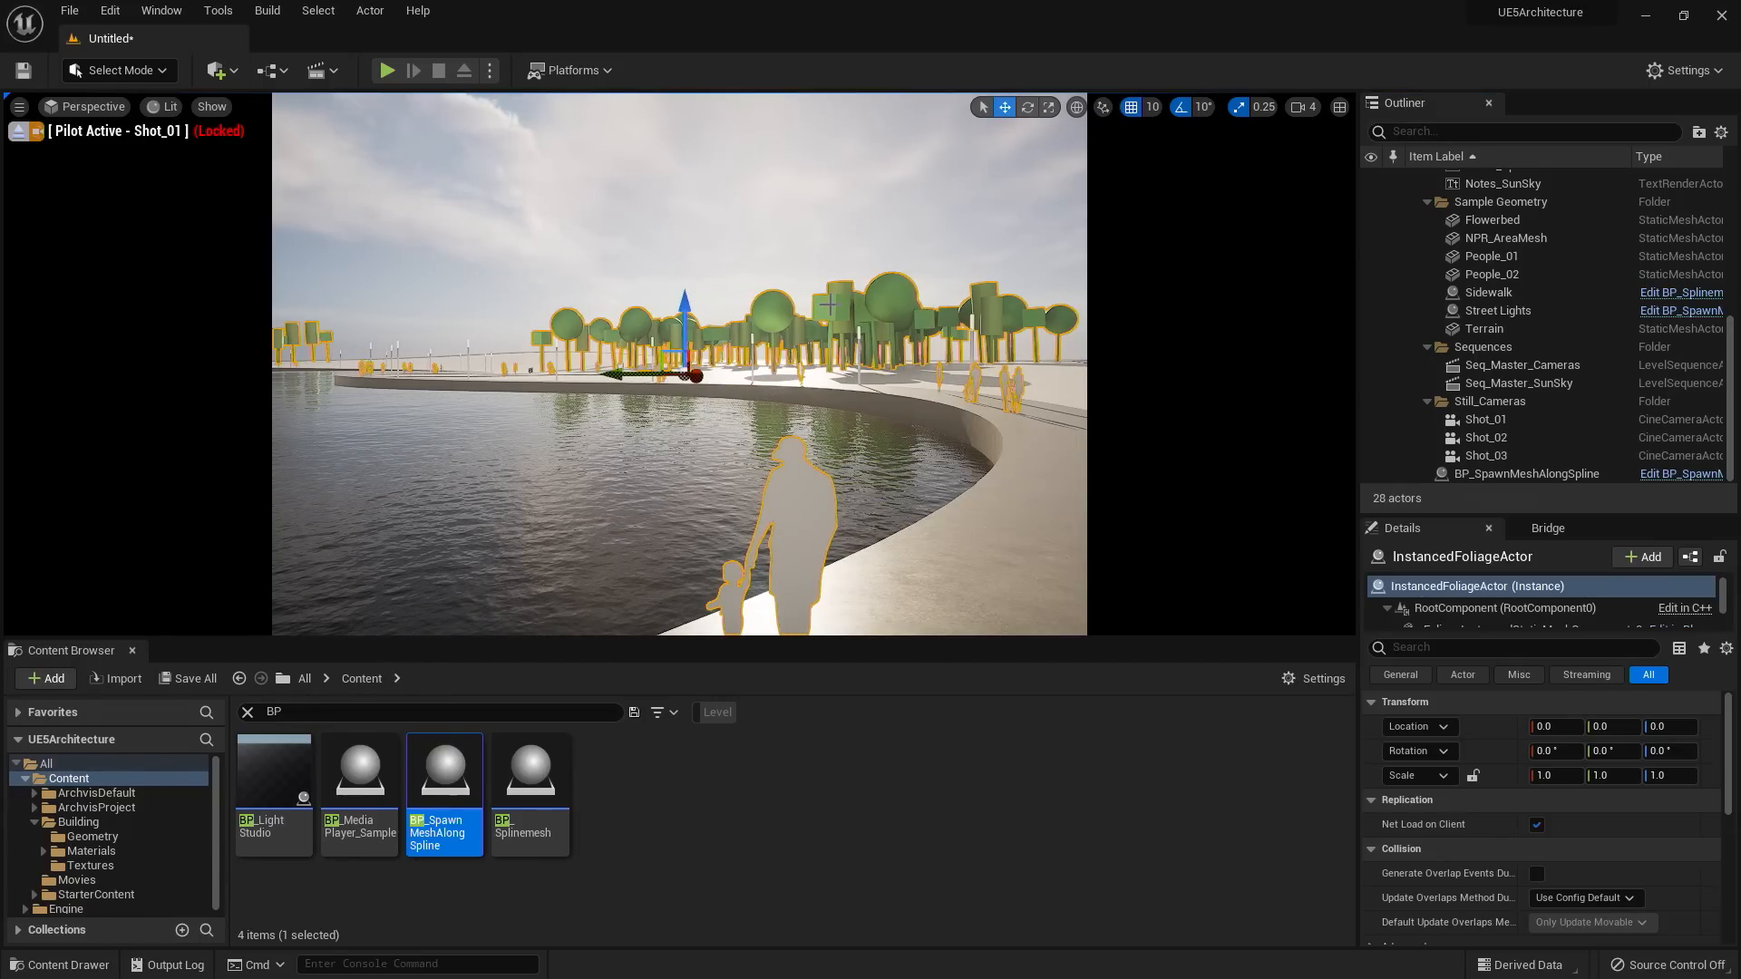
key("Delete")
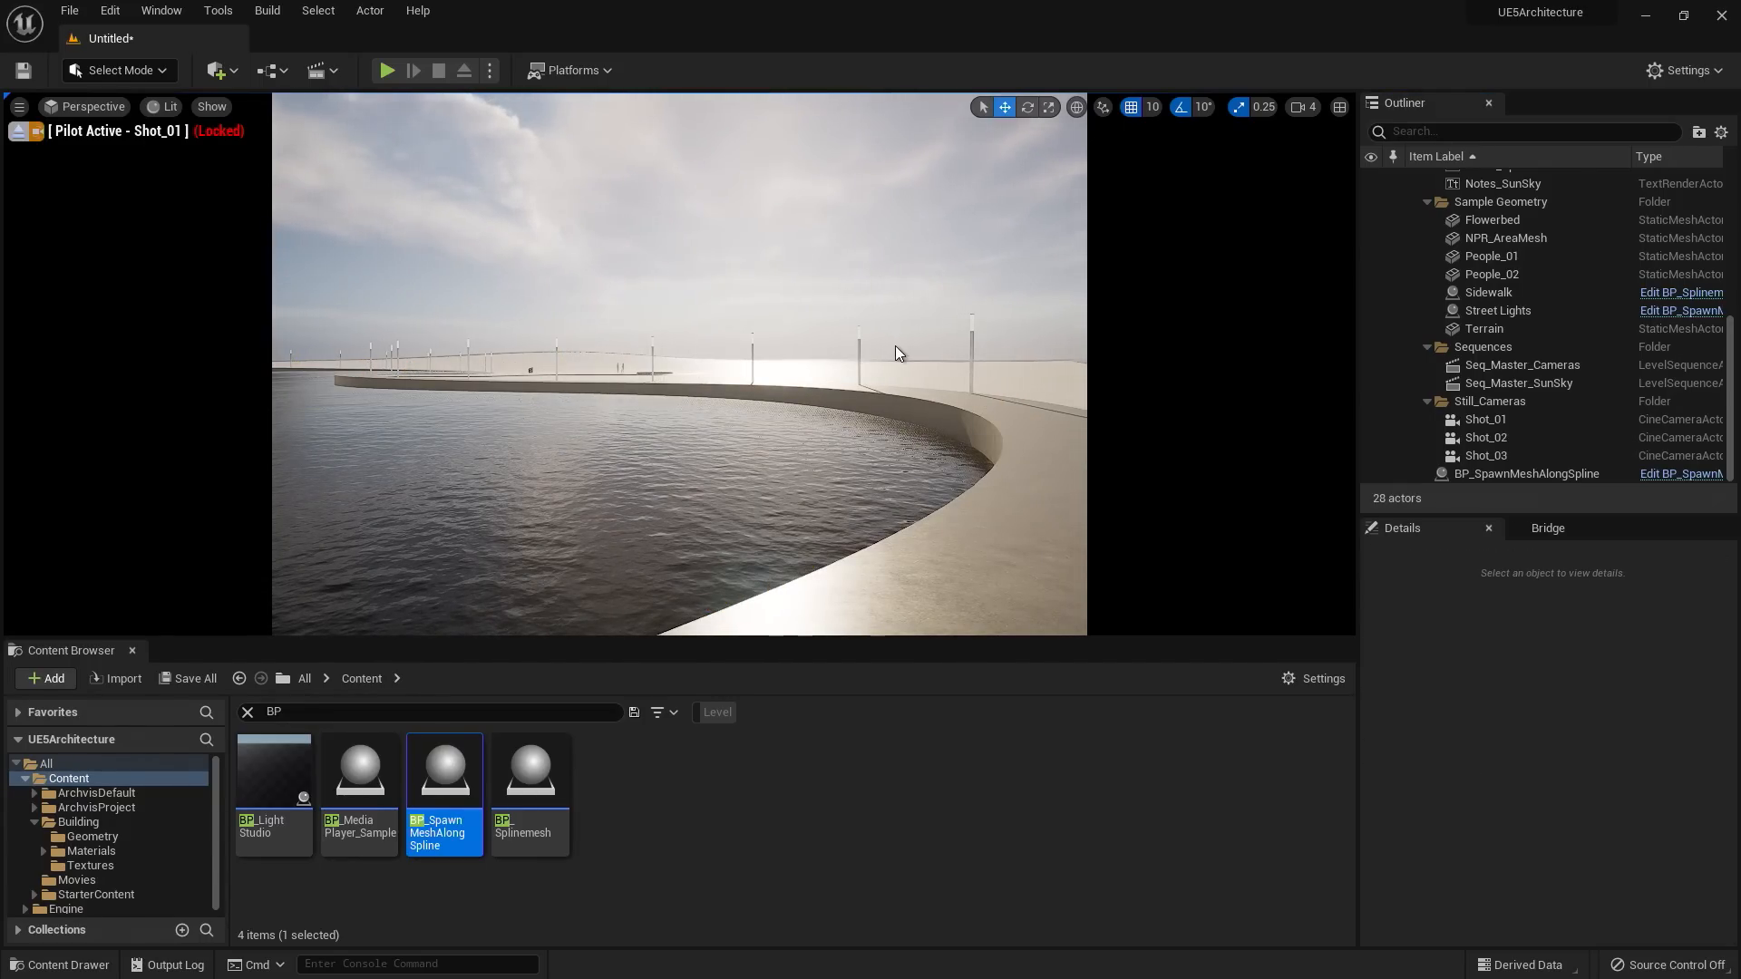
left_click(858, 357)
key("Delete")
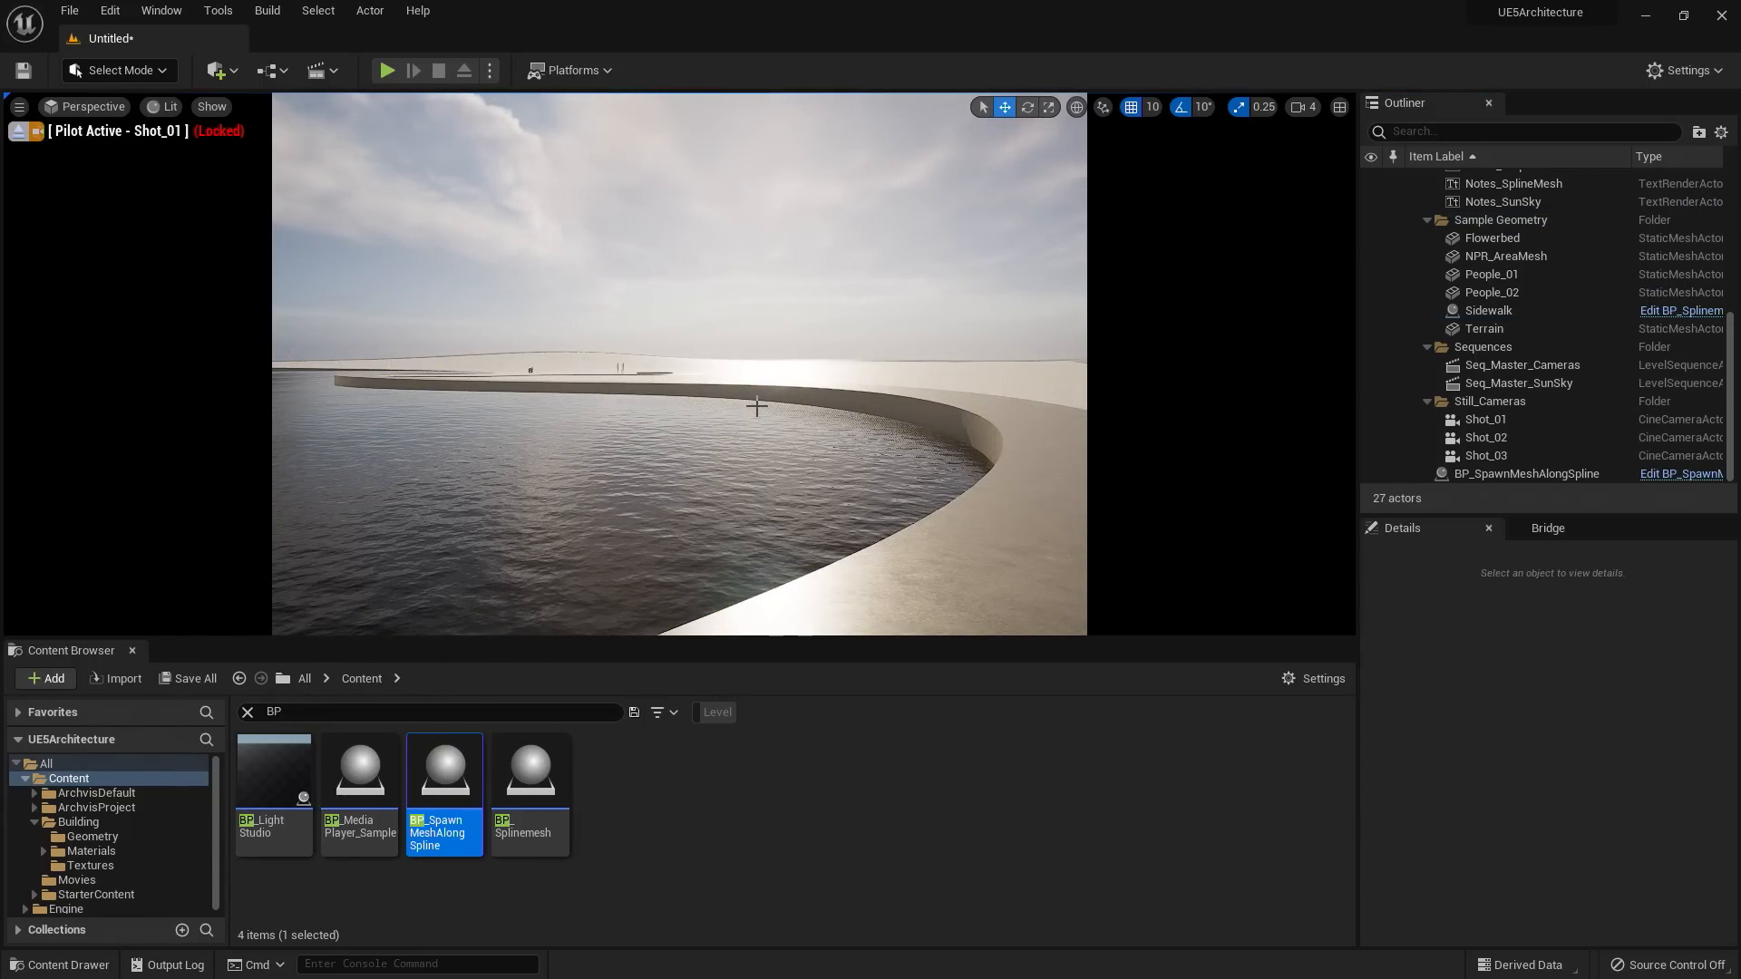
- Switch the viewport to the Shot_02 camera and save the level as WangTheatre in the Content folder
left_click(86, 106)
left_click(100, 328)
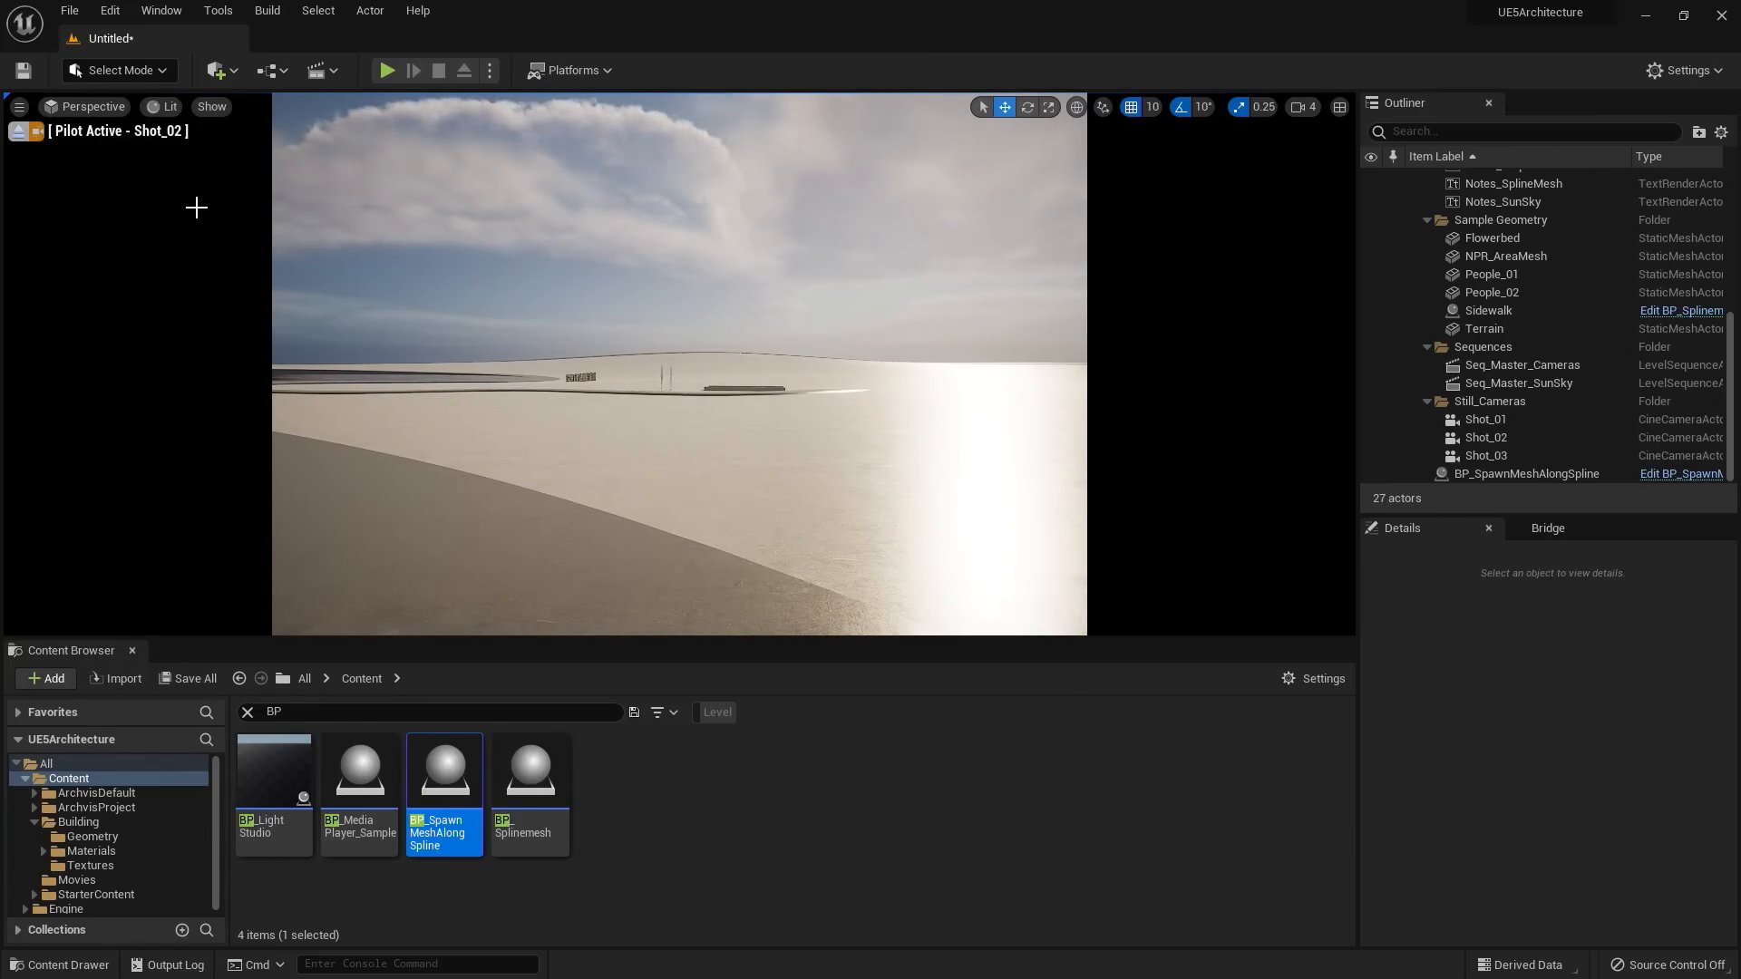
left_click(69, 10)
left_click(143, 180)
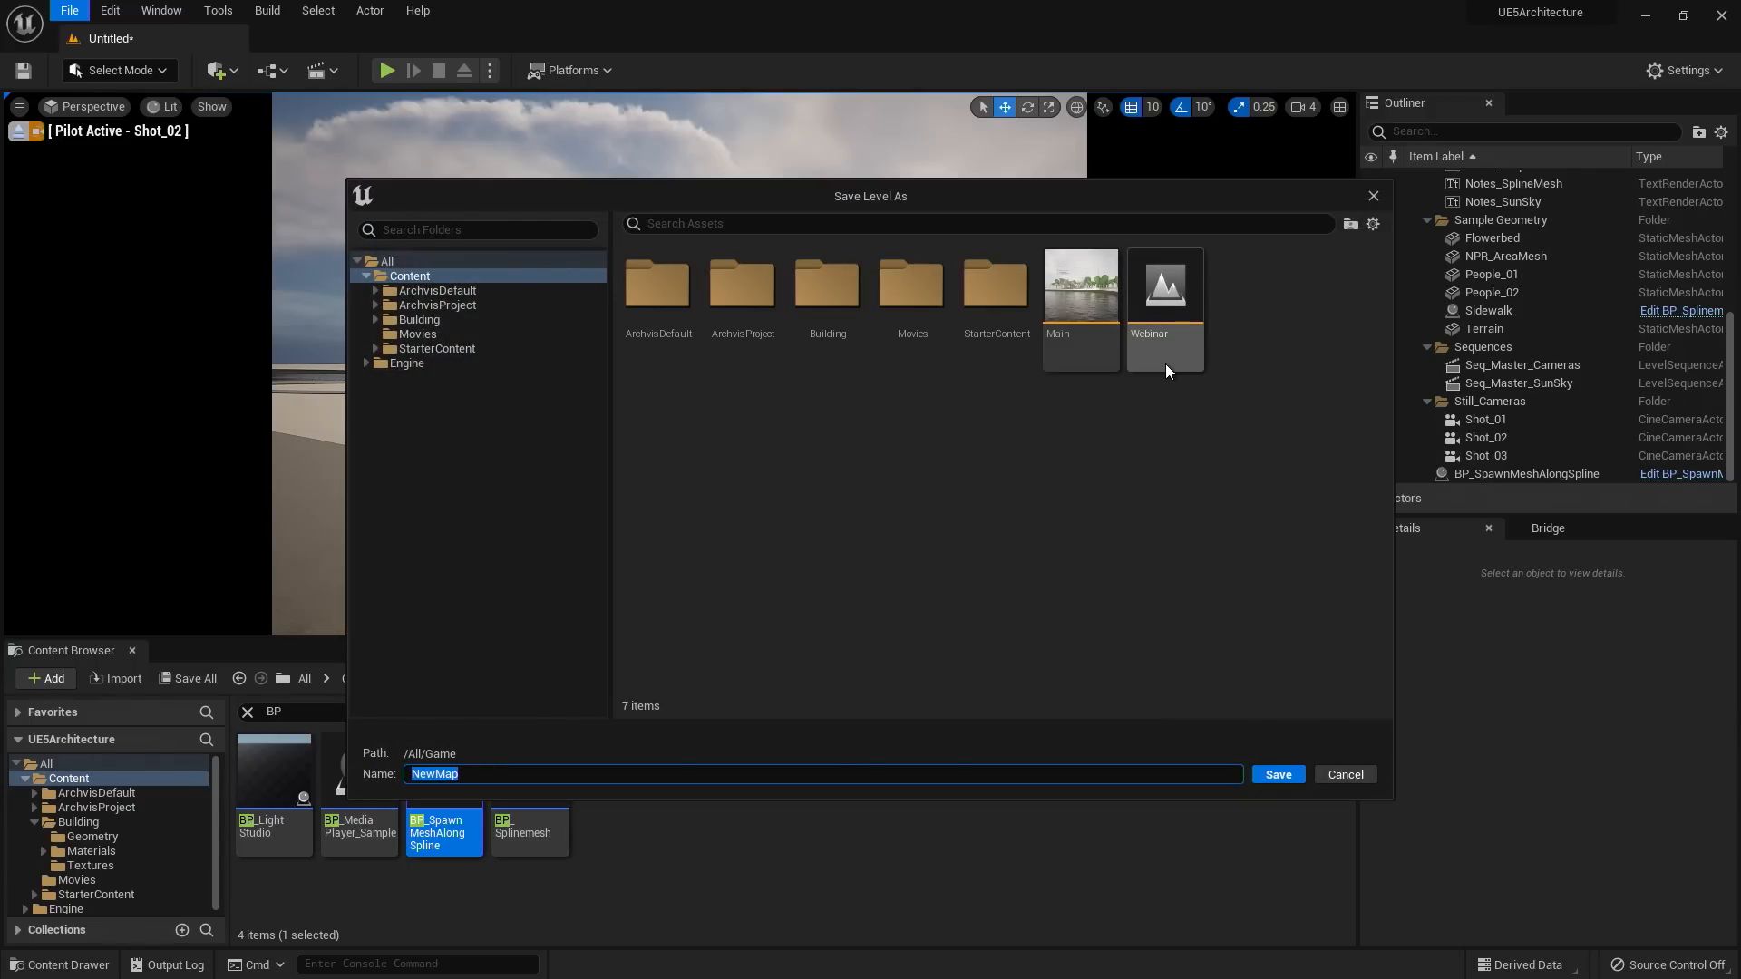
key("BackSpace")
type("WangTheatre")
key("Return")
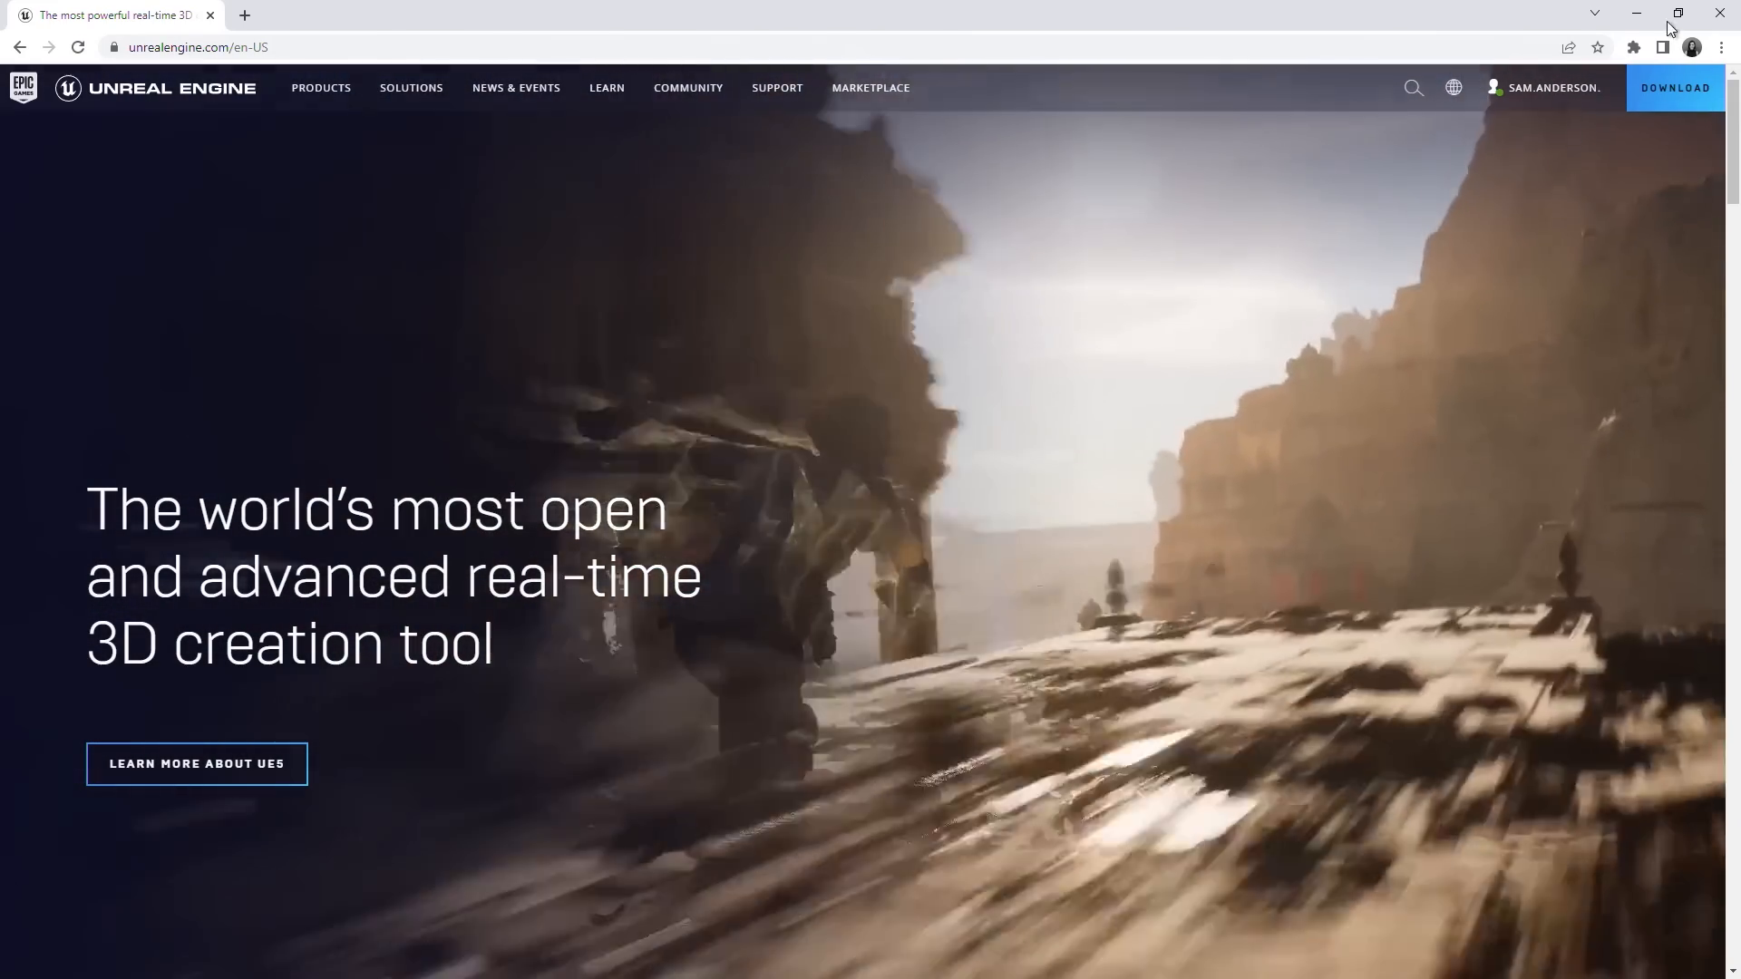
- In the browser, search the Unreal Engine website for "Datasmith Plugins" and open the Datasmith Exporter Plugins page
left_click(1409, 94)
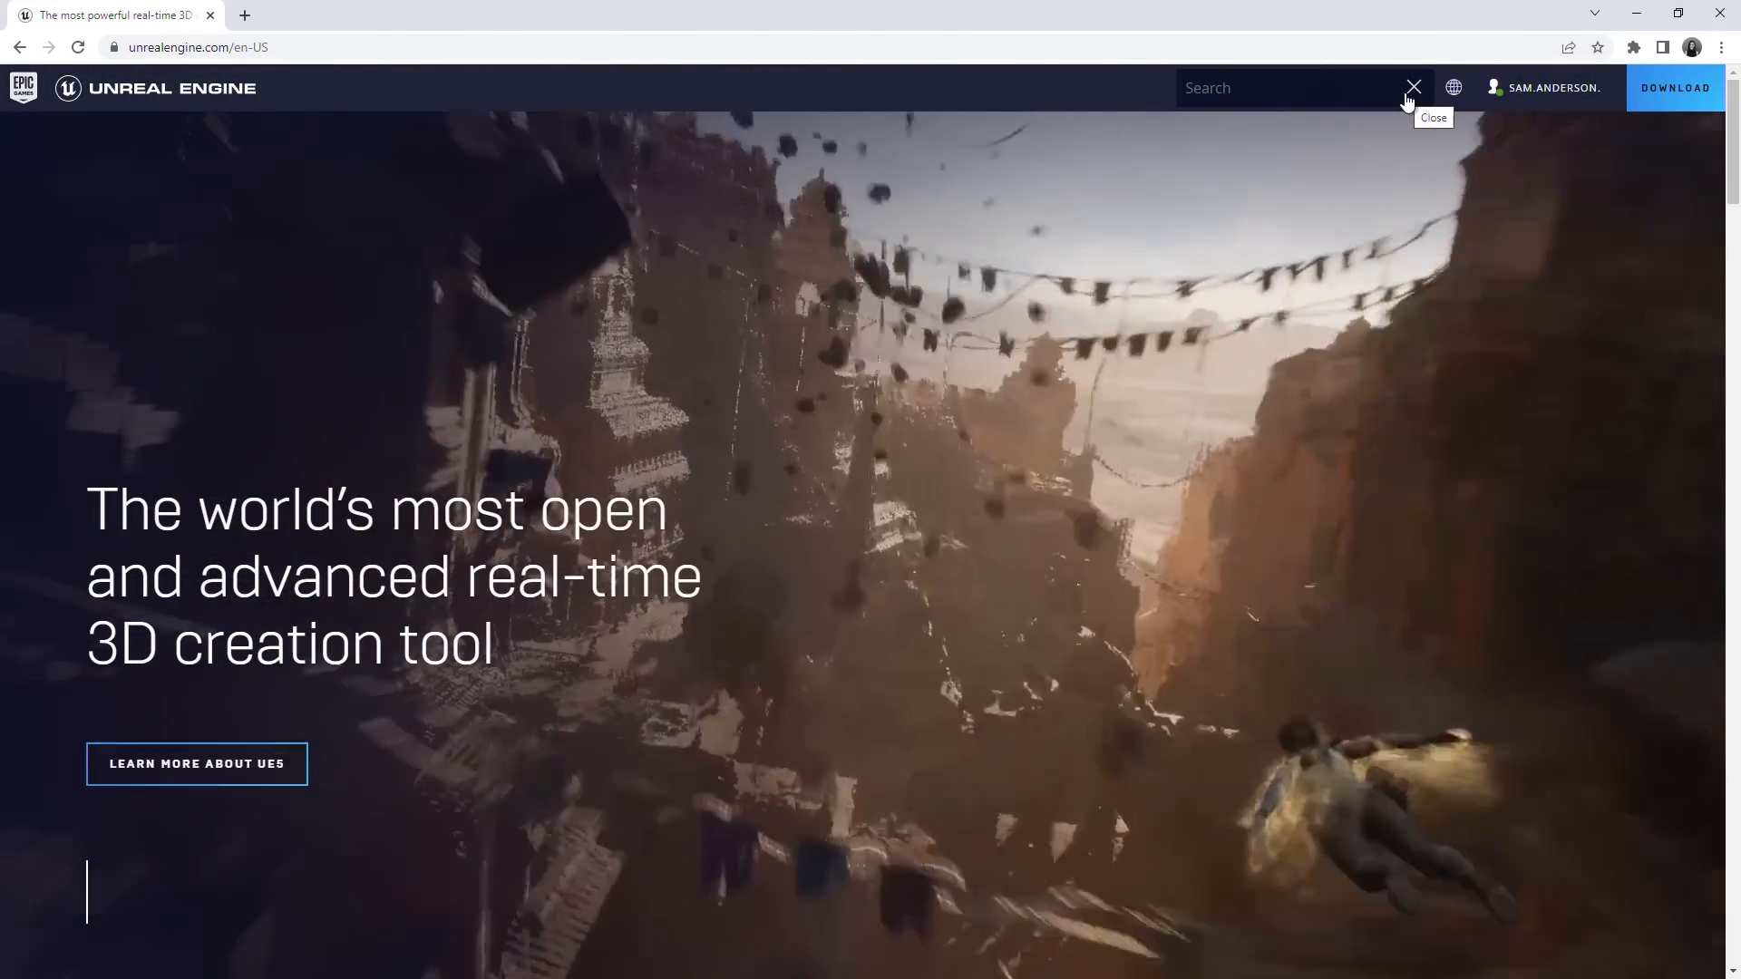
type("Datasmith P")
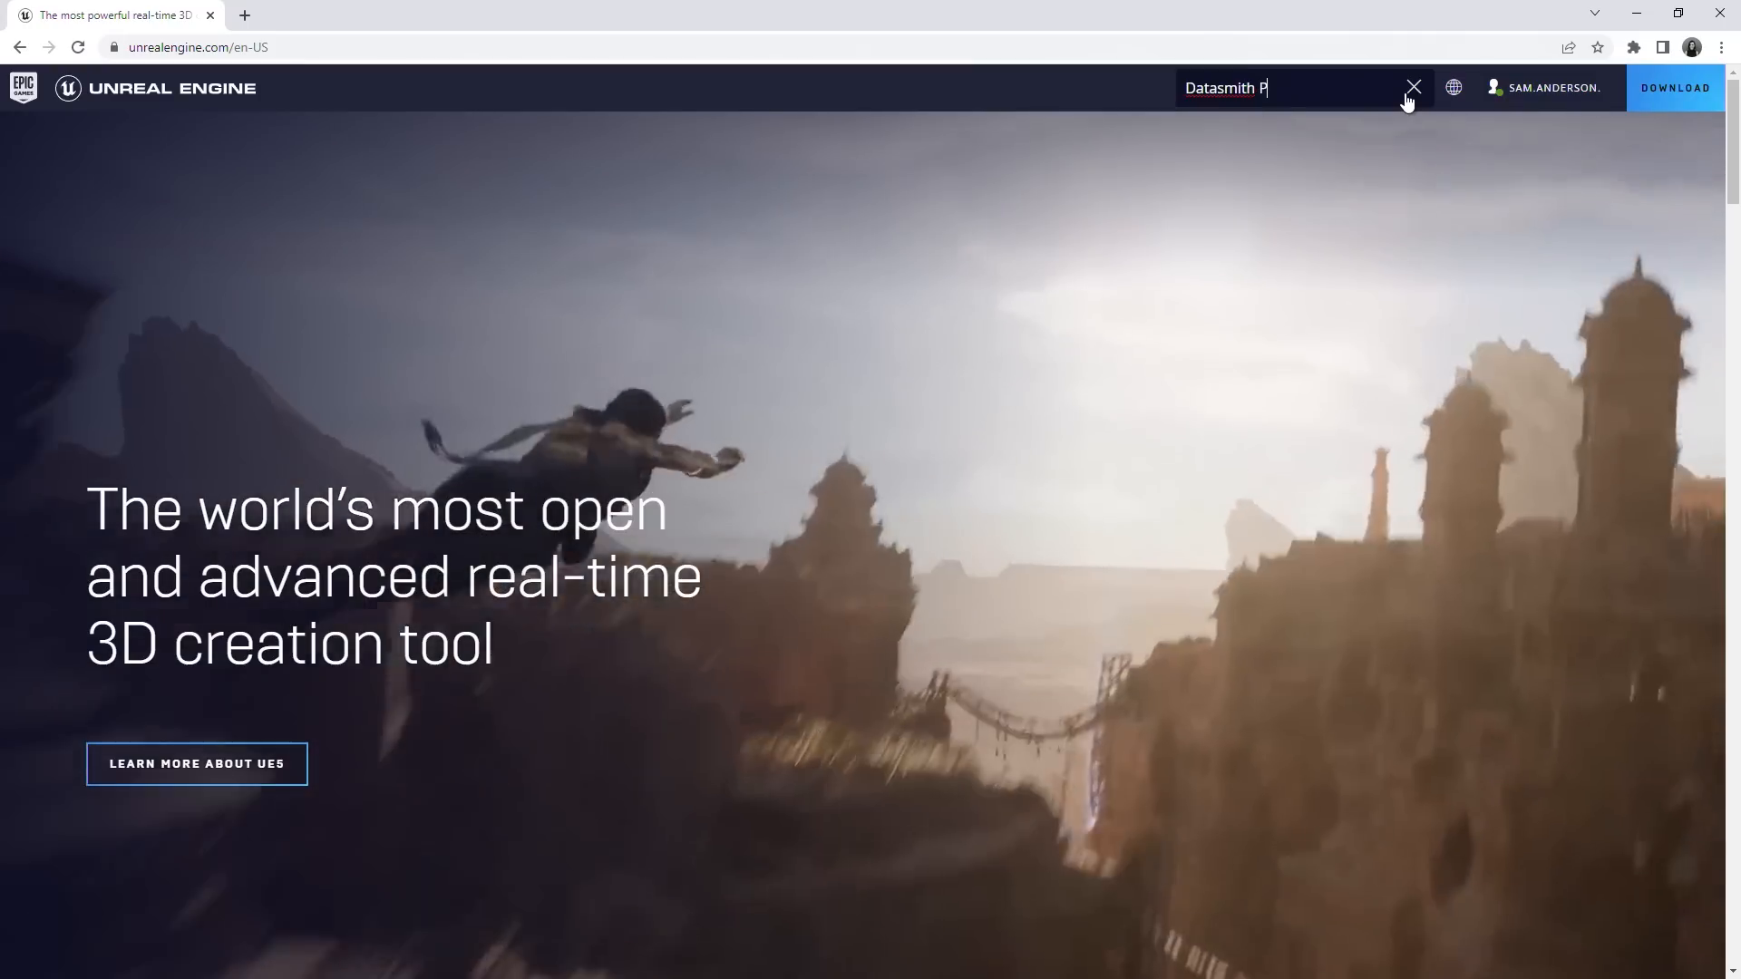
type("lugins")
key("Return")
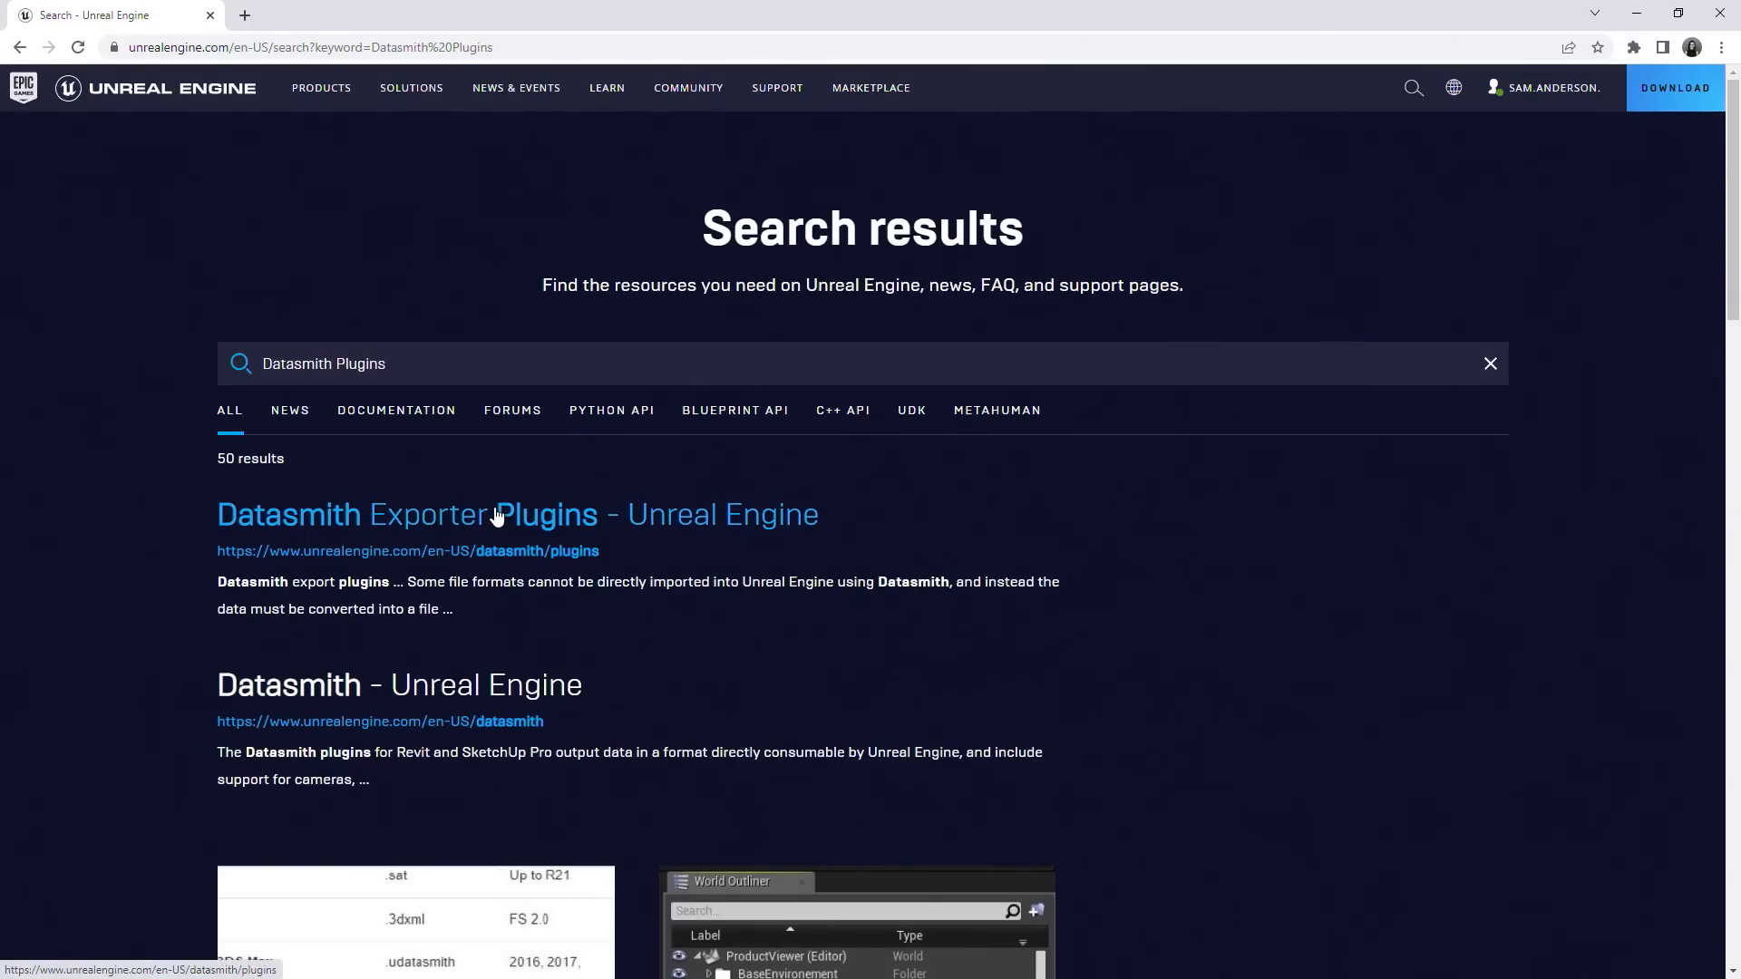
left_click(279, 514)
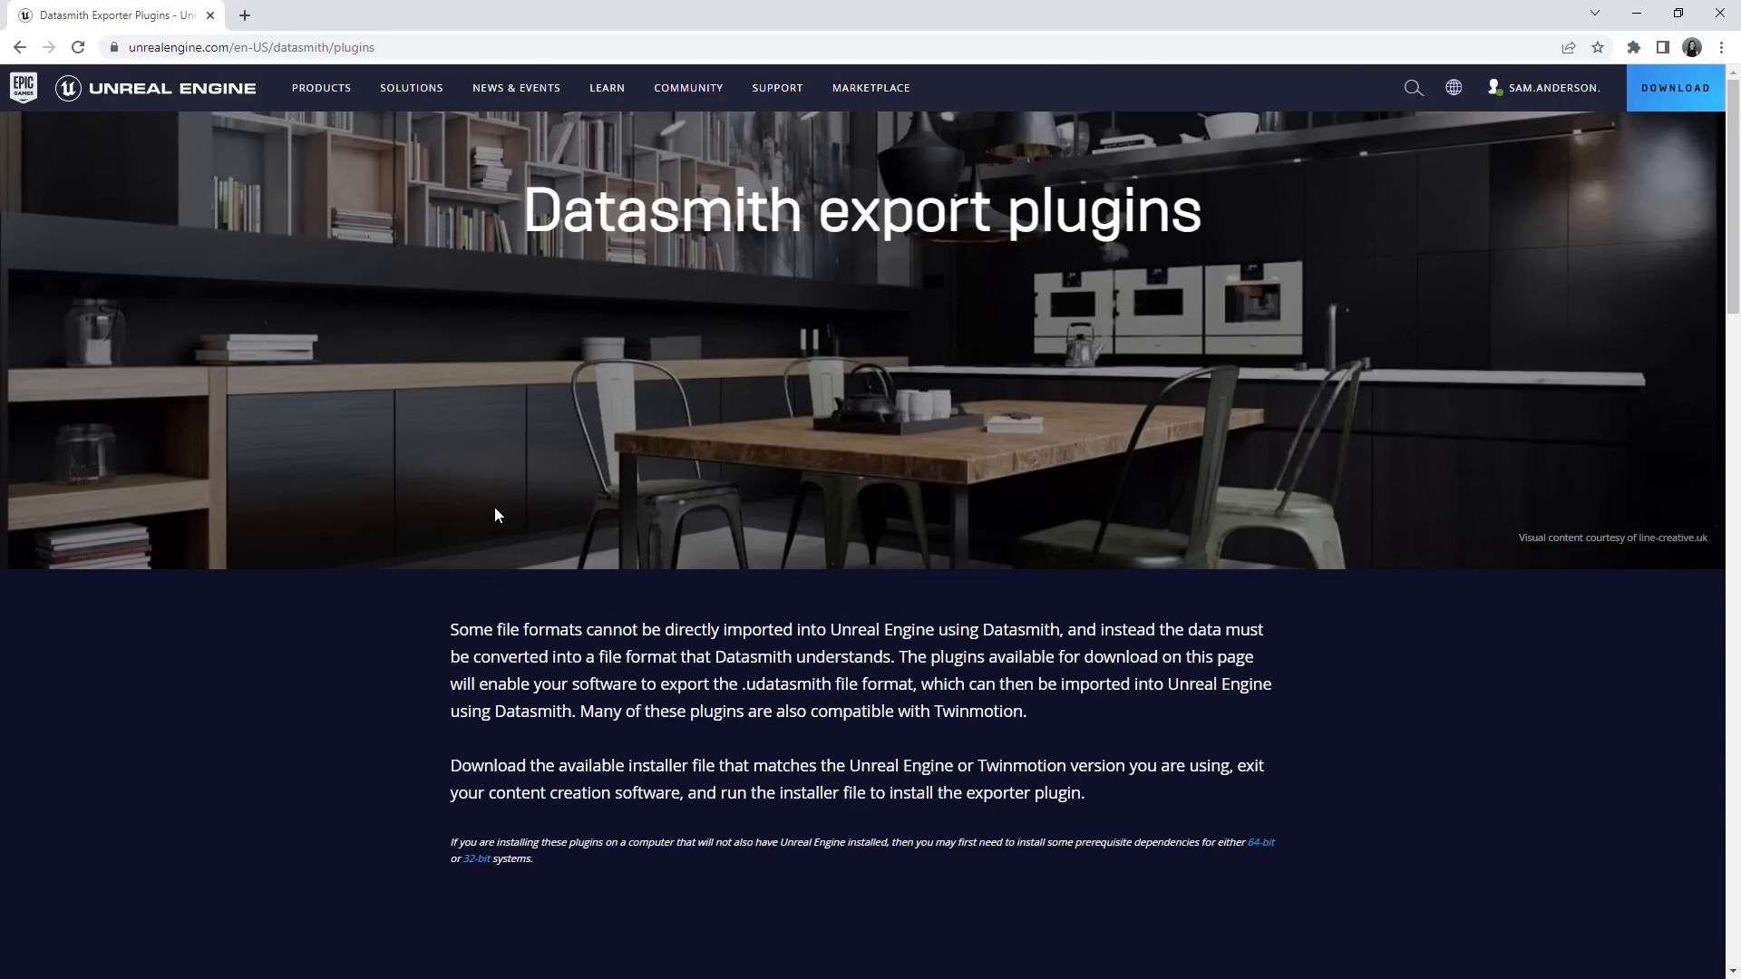
- Examine the downloads offered on the Datasmith export plugins page
scroll(497, 515, "down", 8)
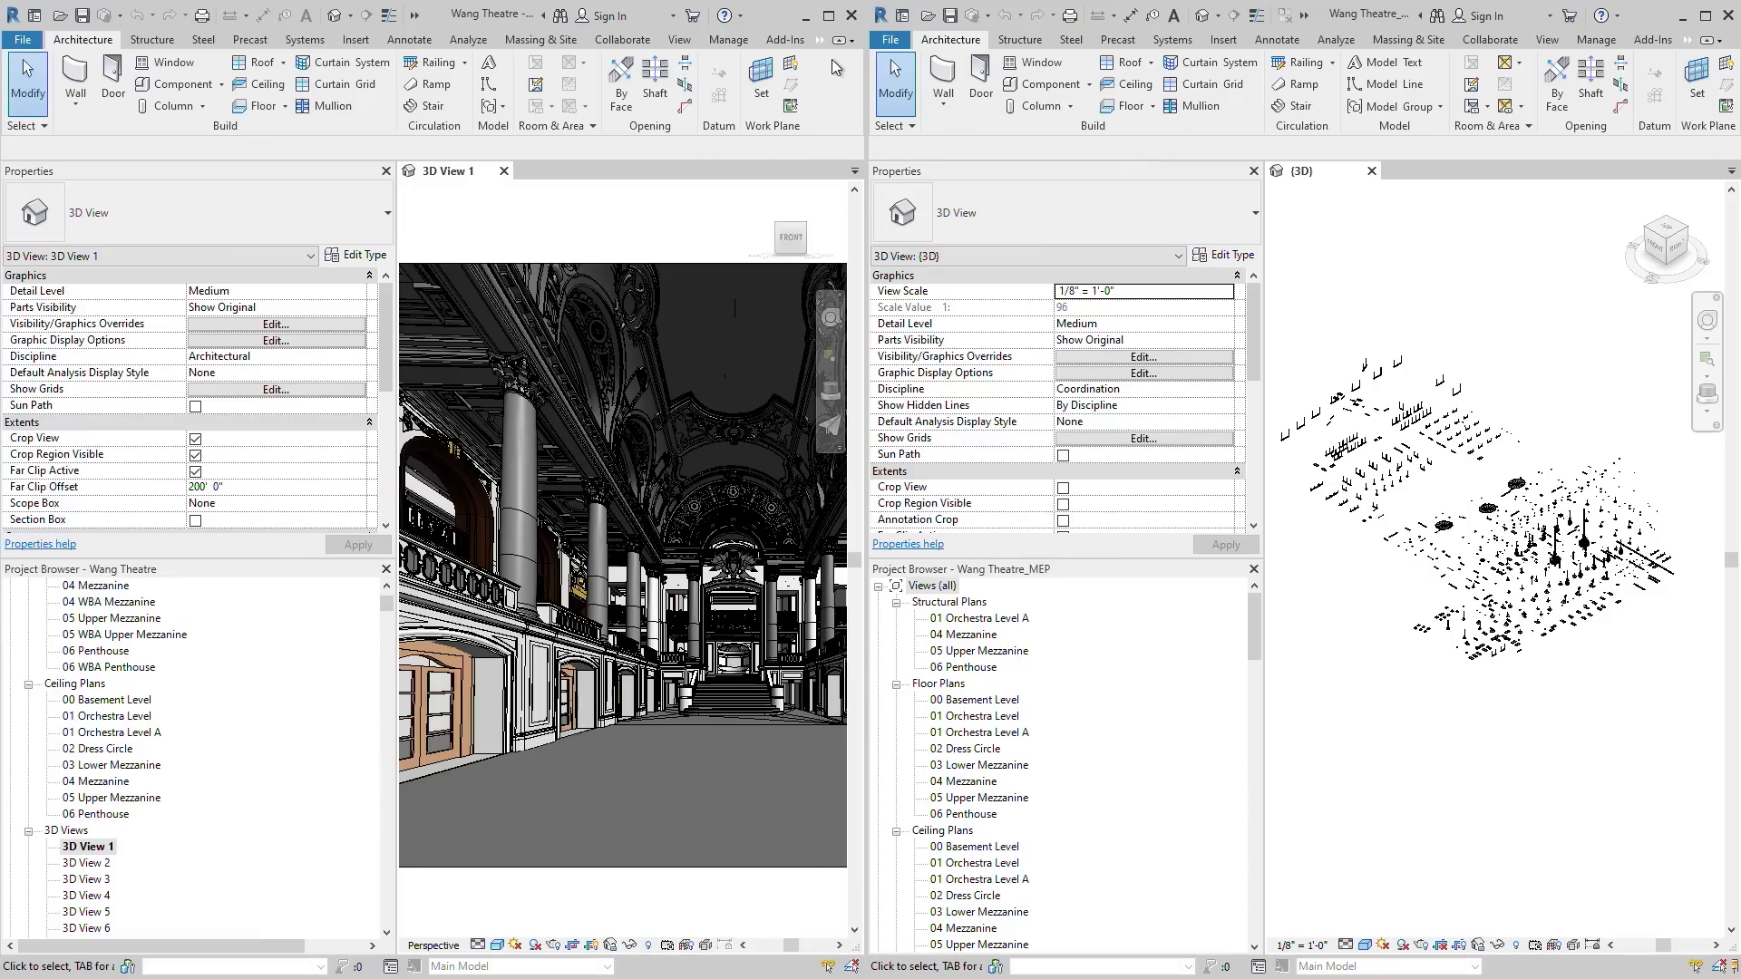
- Switch to Revit and remove the Dimensions group from the Wang Theatre model's metadata filter in the Datasmith export settings
left_click(824, 46)
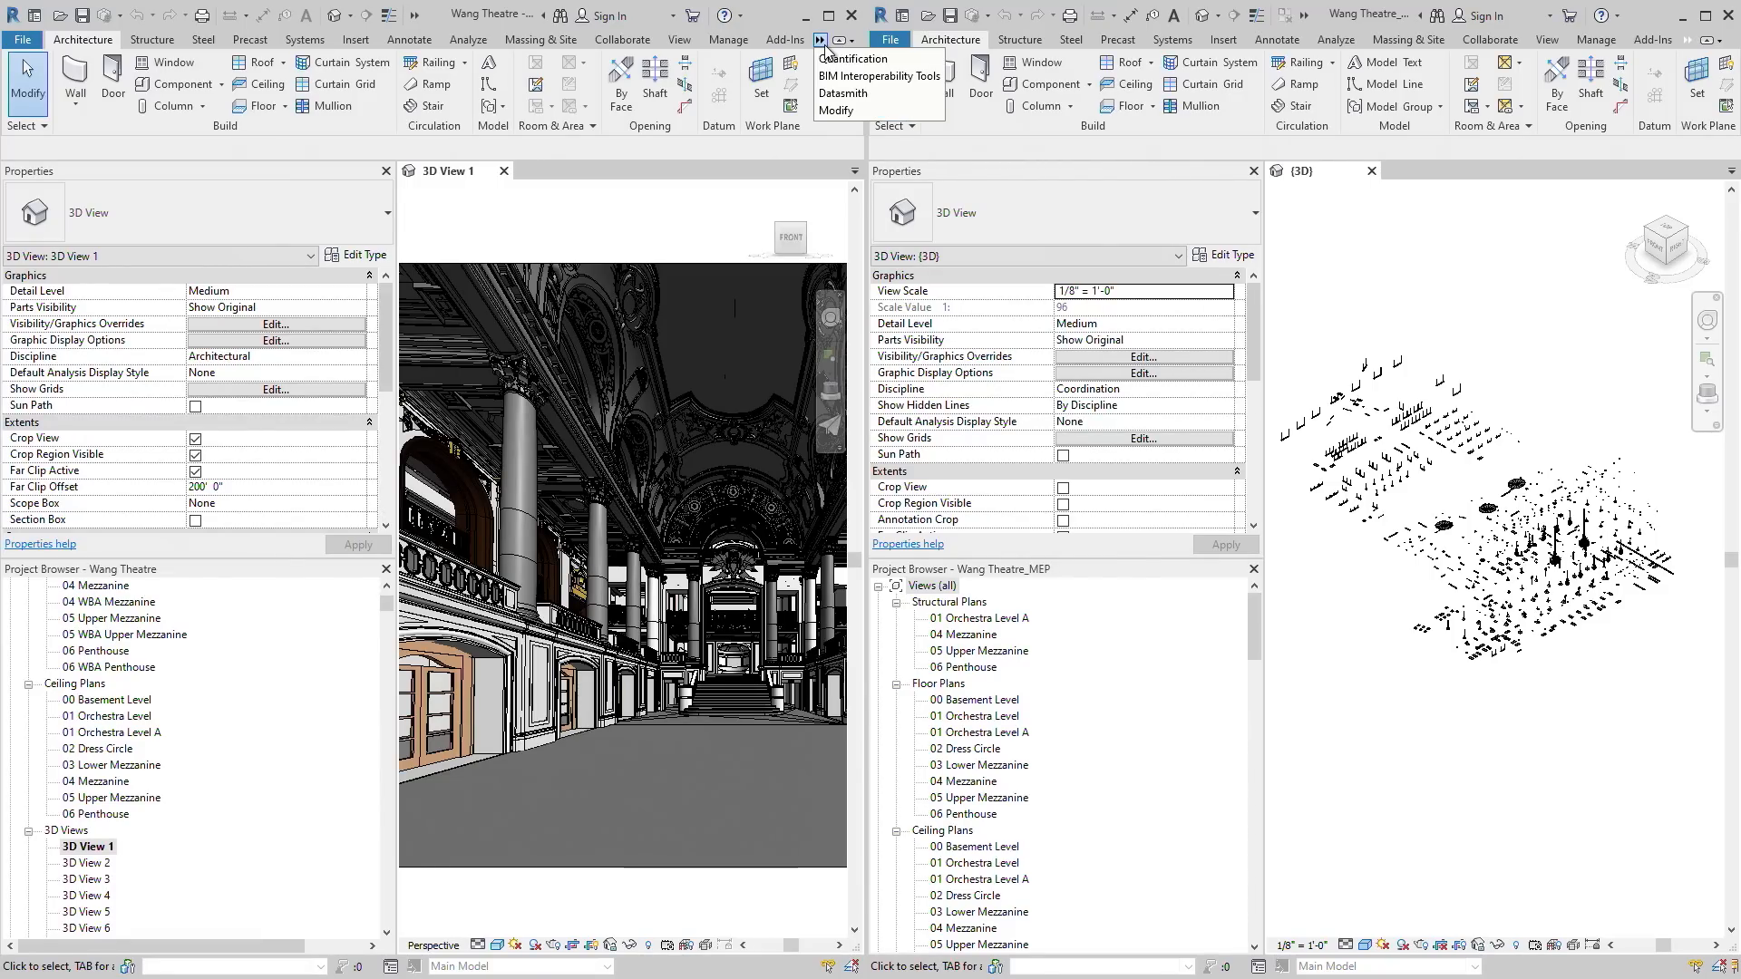
left_click(838, 93)
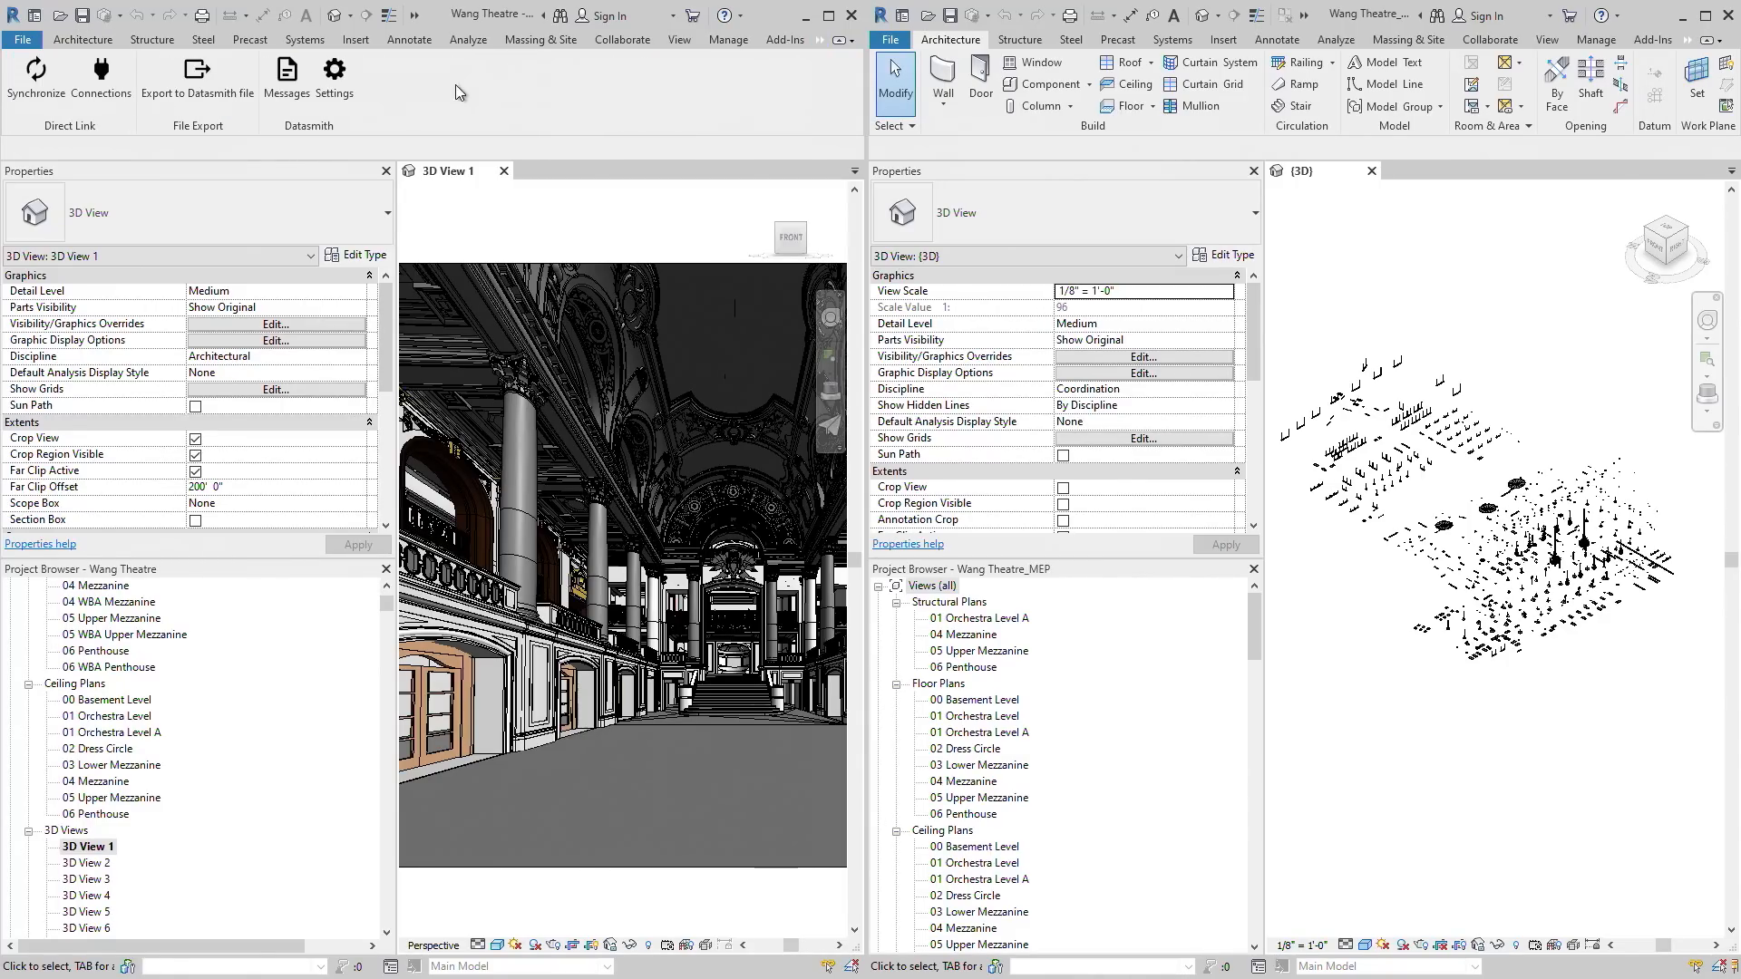
left_click(350, 101)
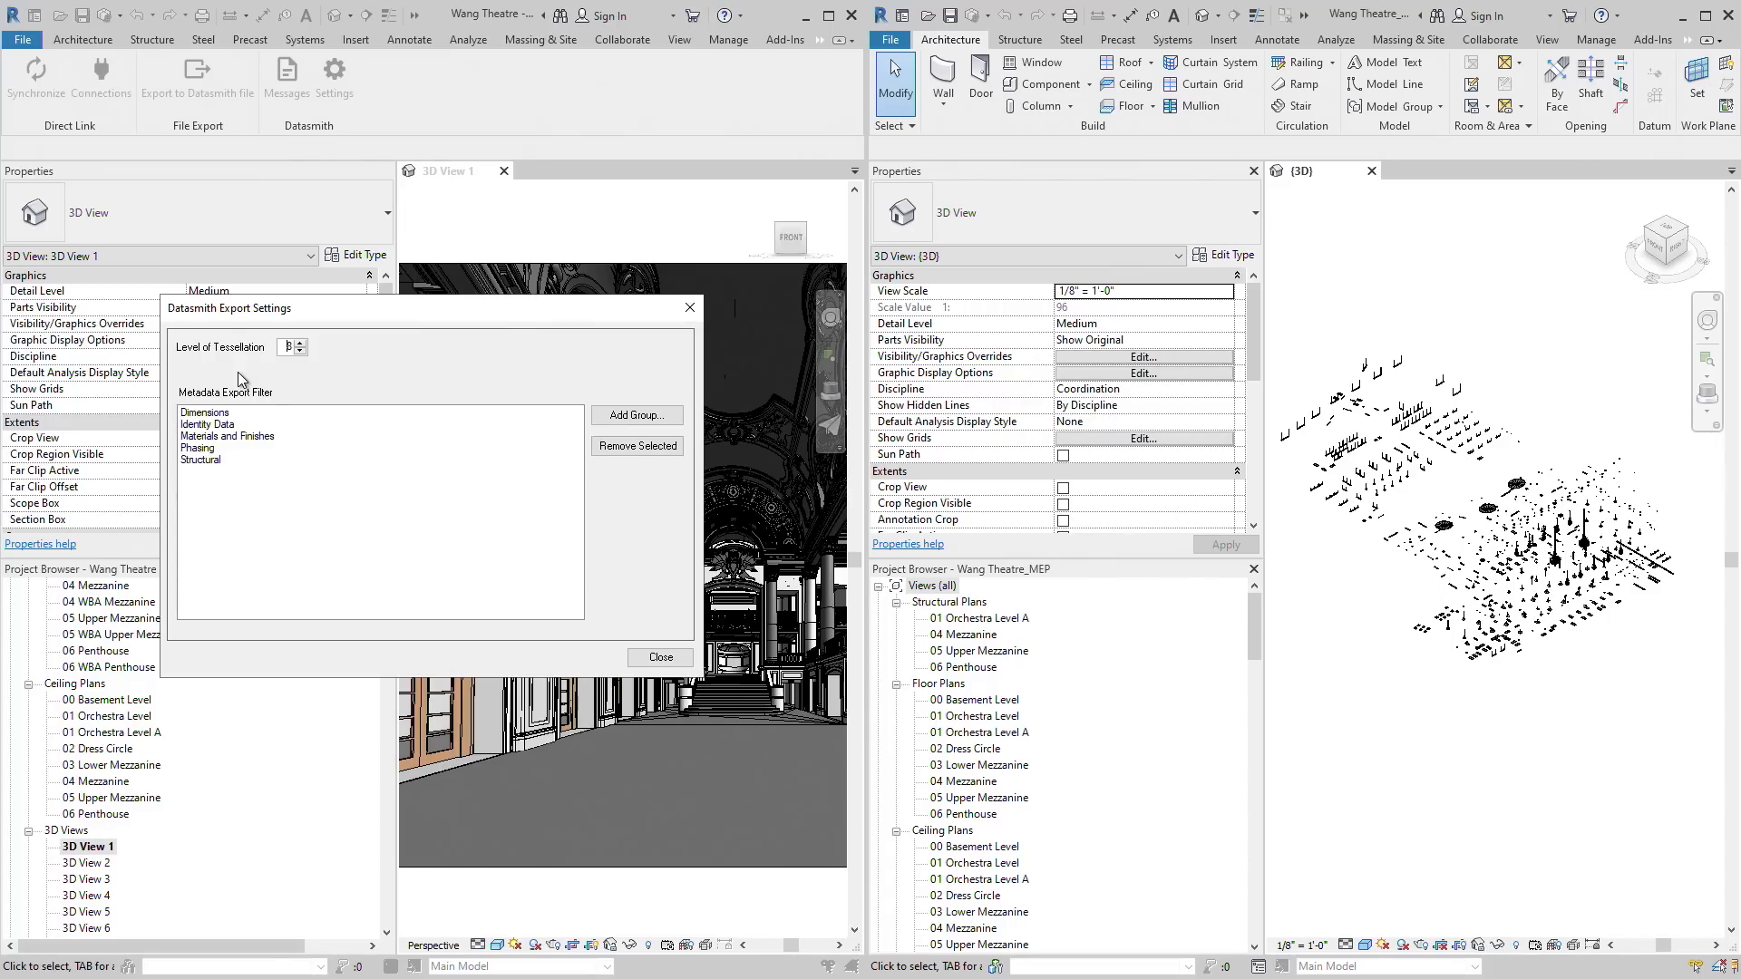
left_click(231, 417)
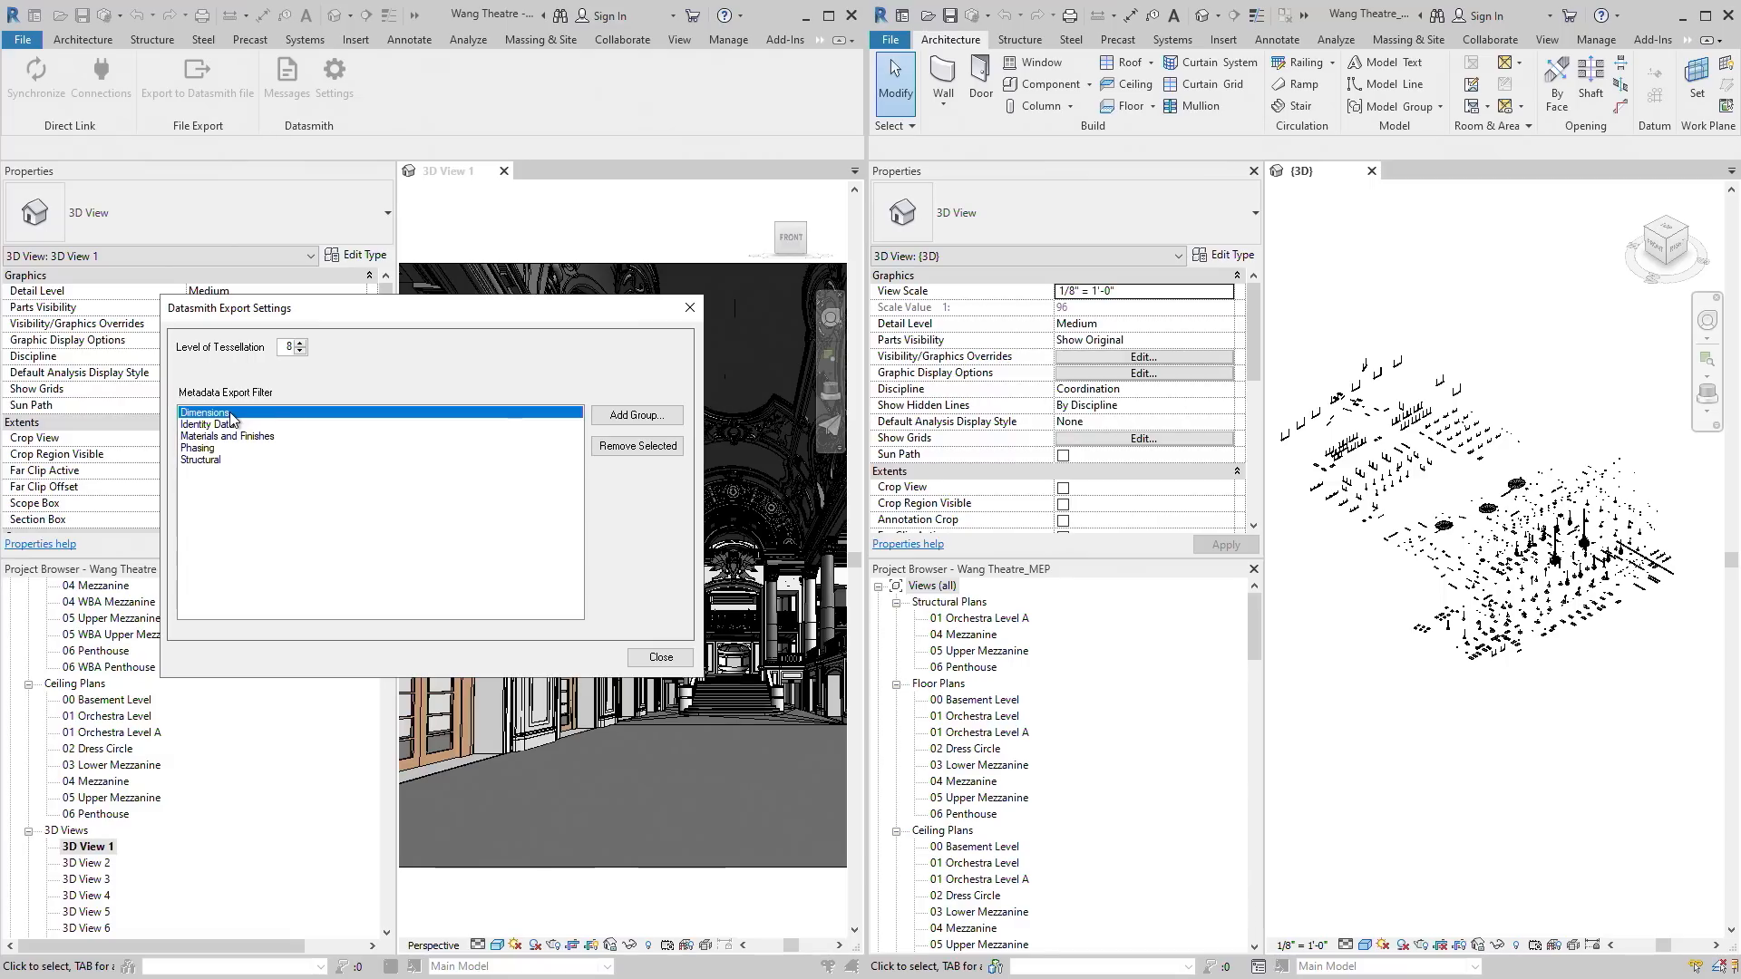
left_click(640, 447)
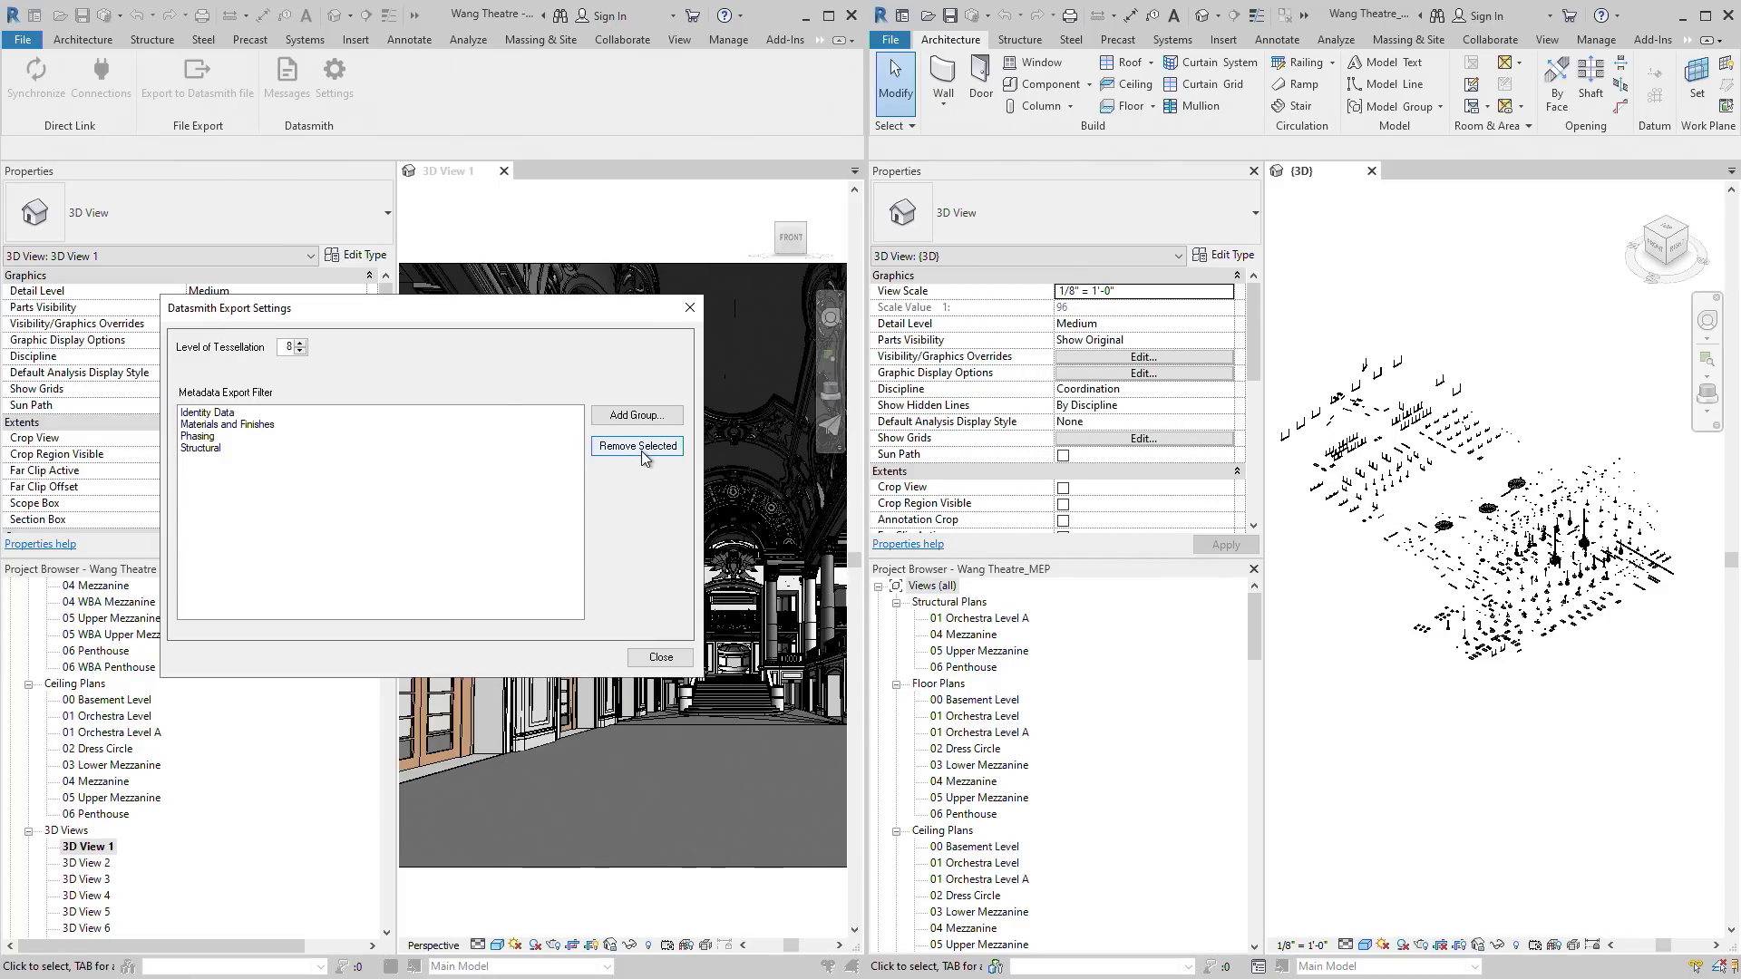
- Add the Constraints group to the metadata export filter and close the Datasmith export settings
left_click(636, 415)
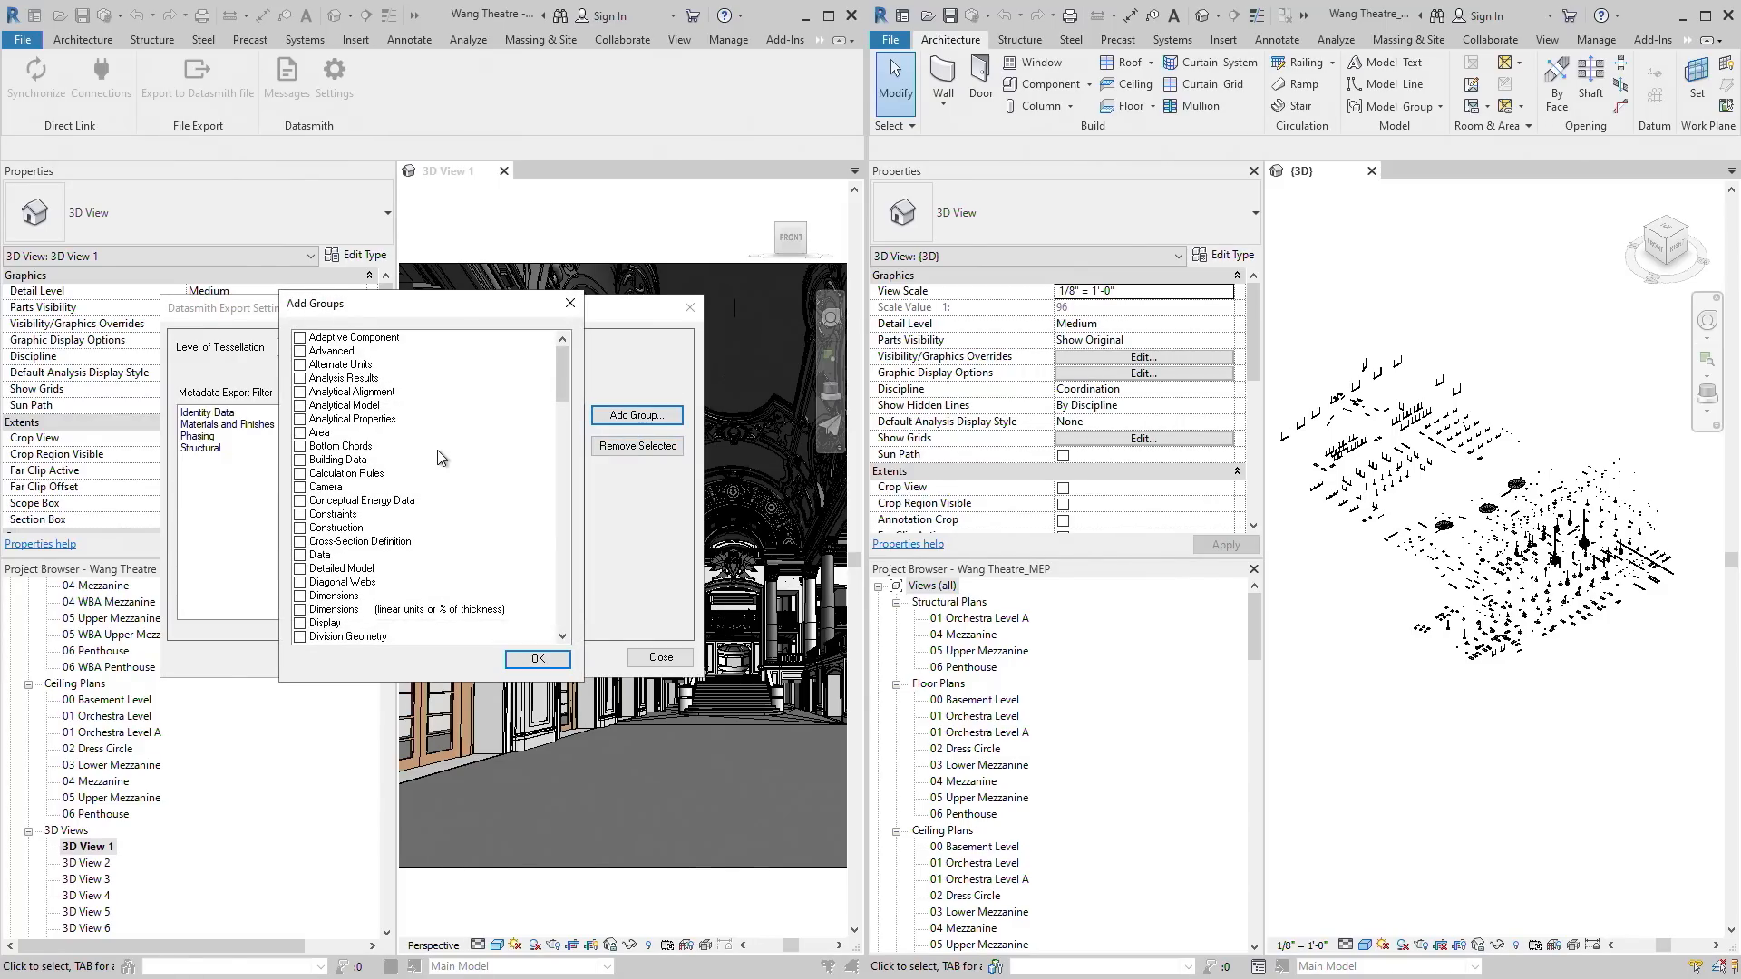
left_click(303, 517)
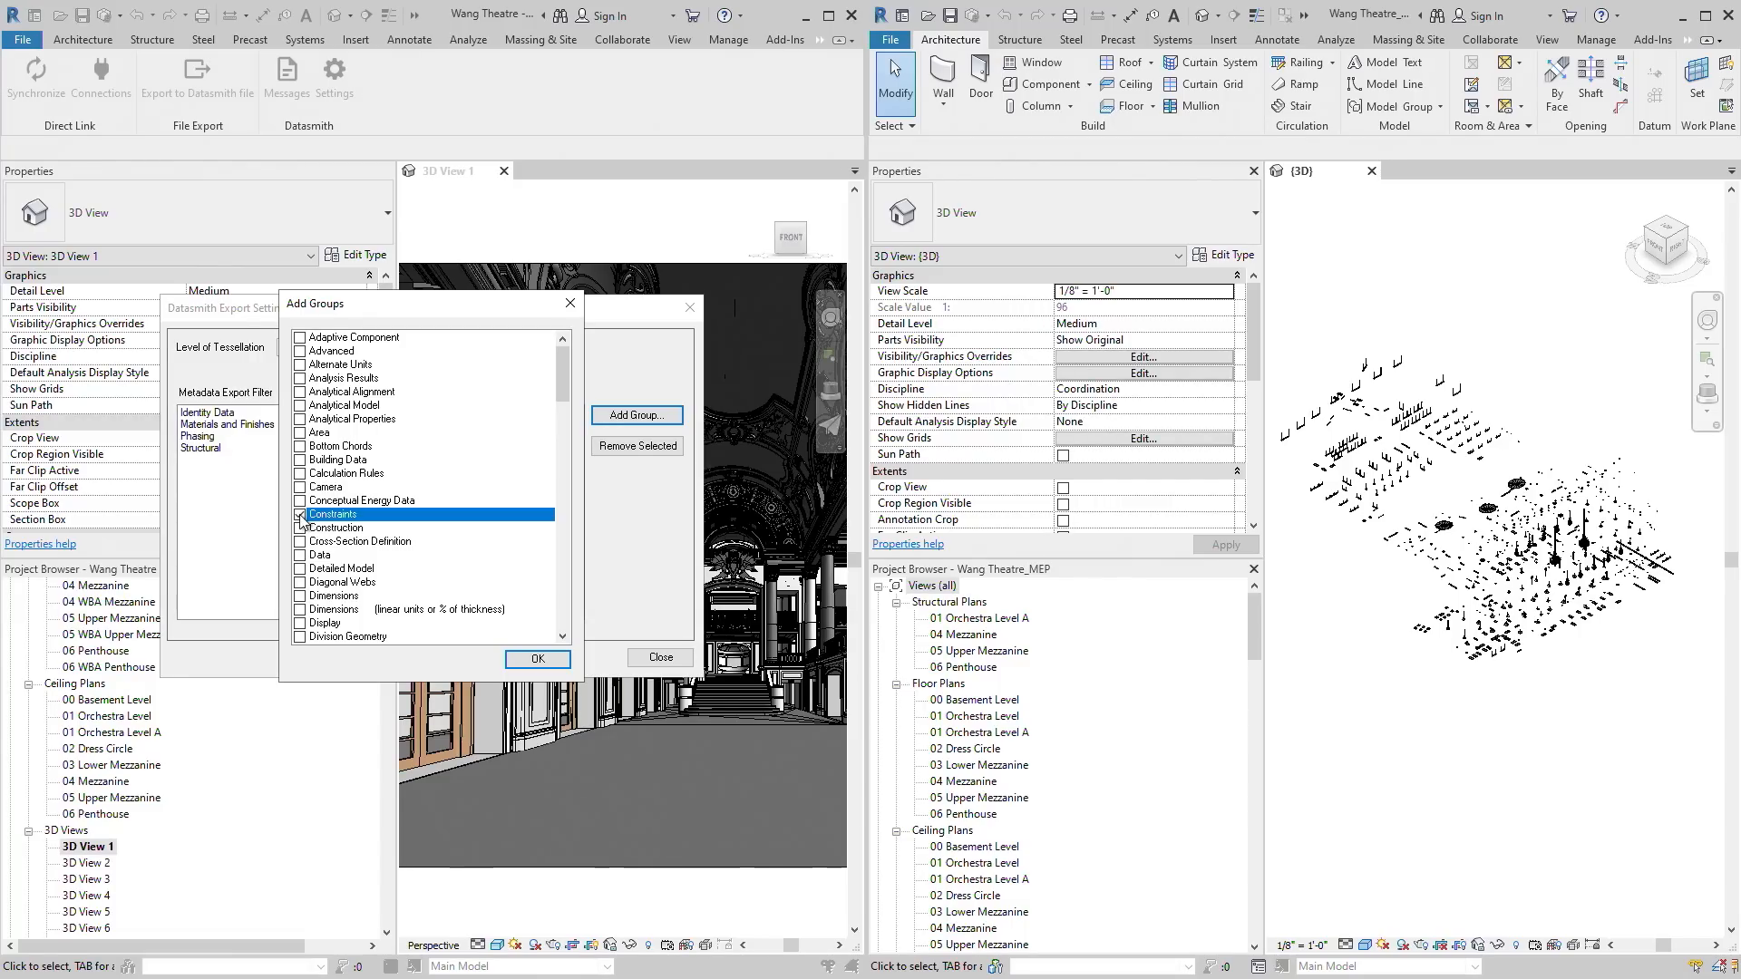
left_click(538, 660)
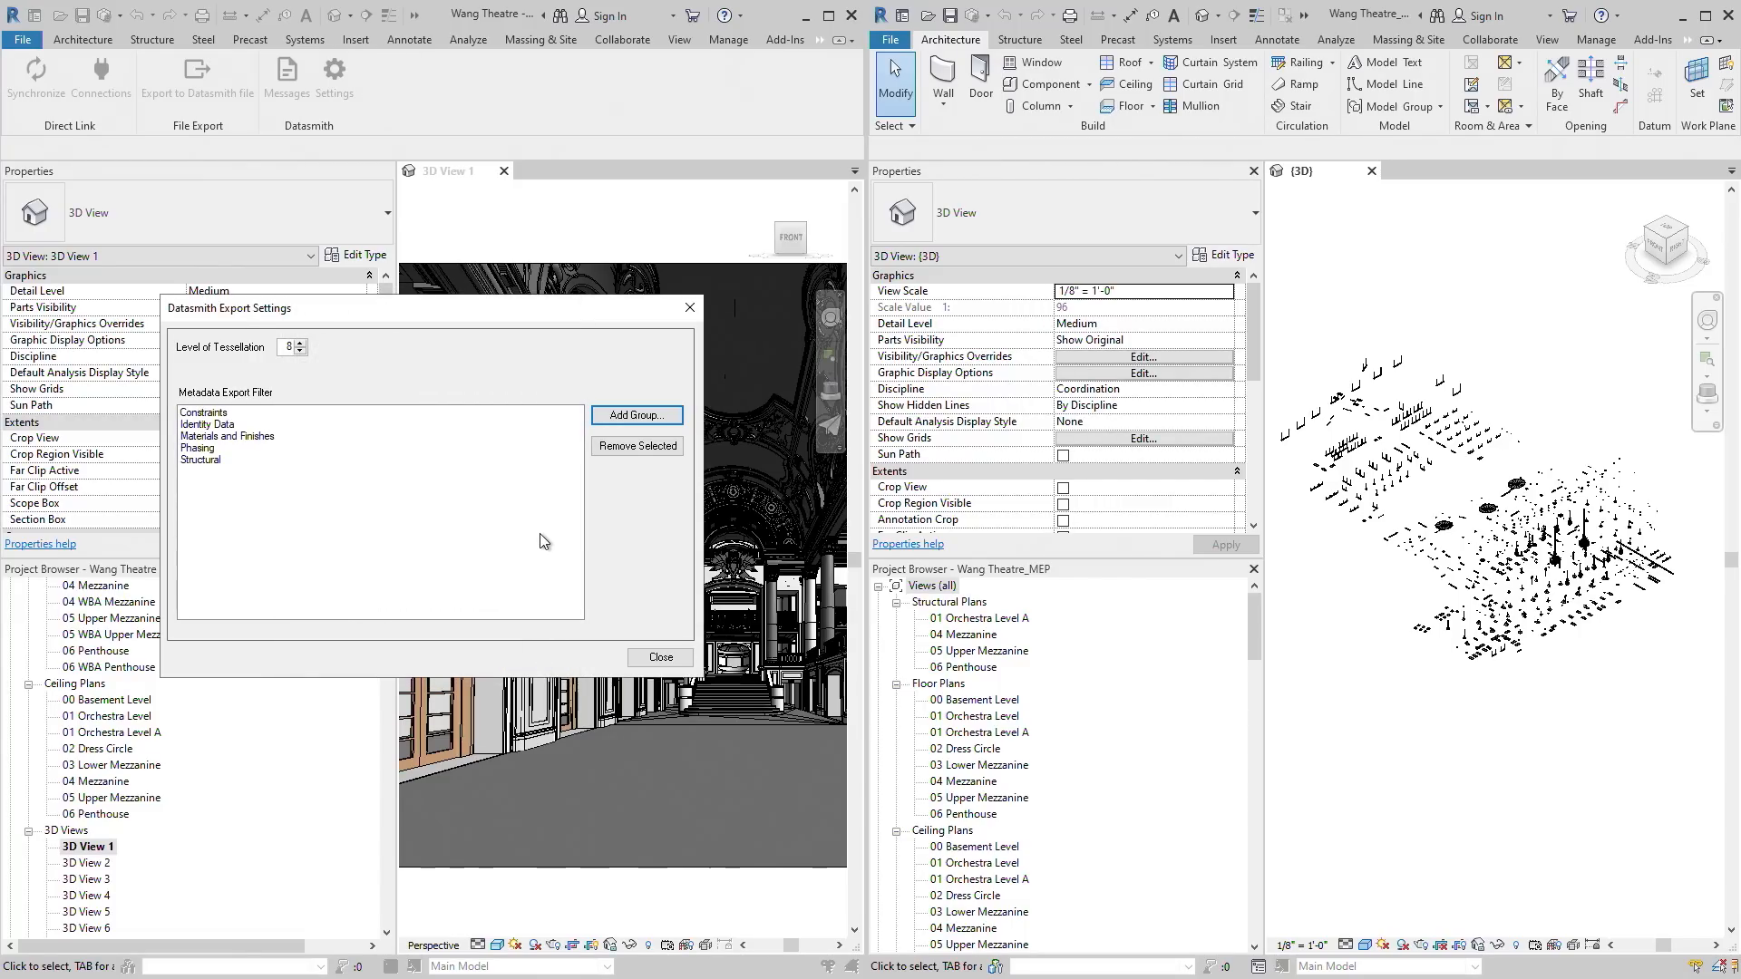
left_click(678, 658)
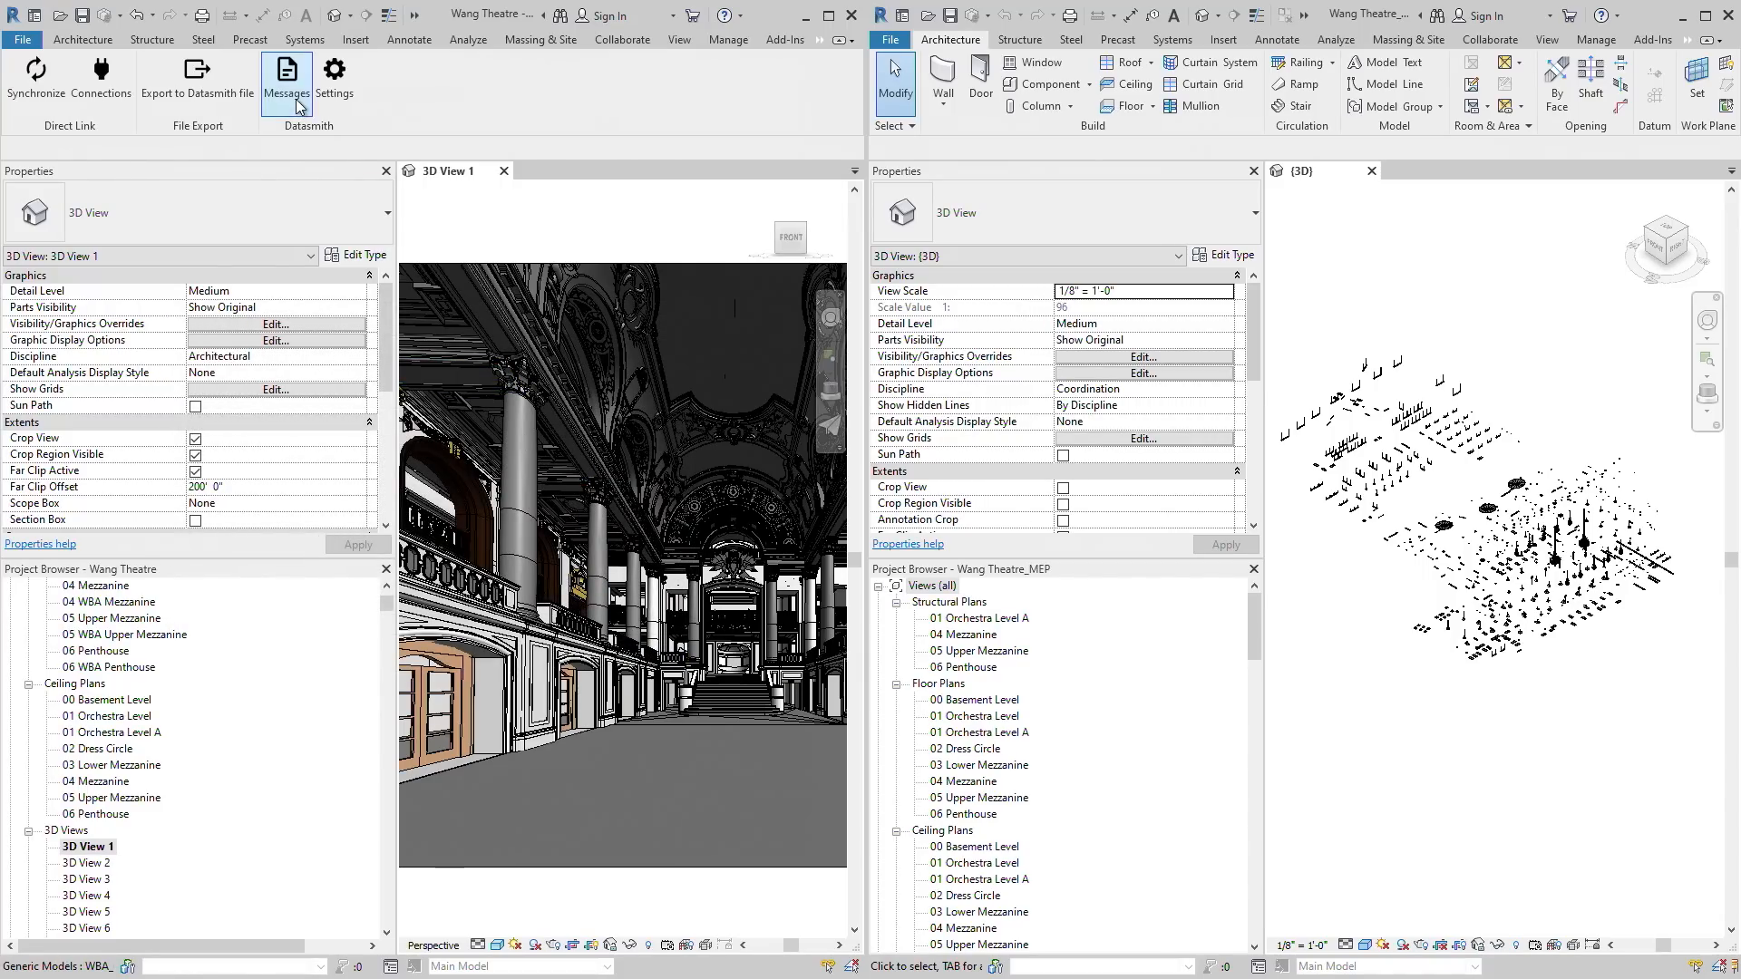
- View the Datasmith export messages and synchronize the Wang Theatre model through Direct Link
left_click_drag(43, 416, 900, 368)
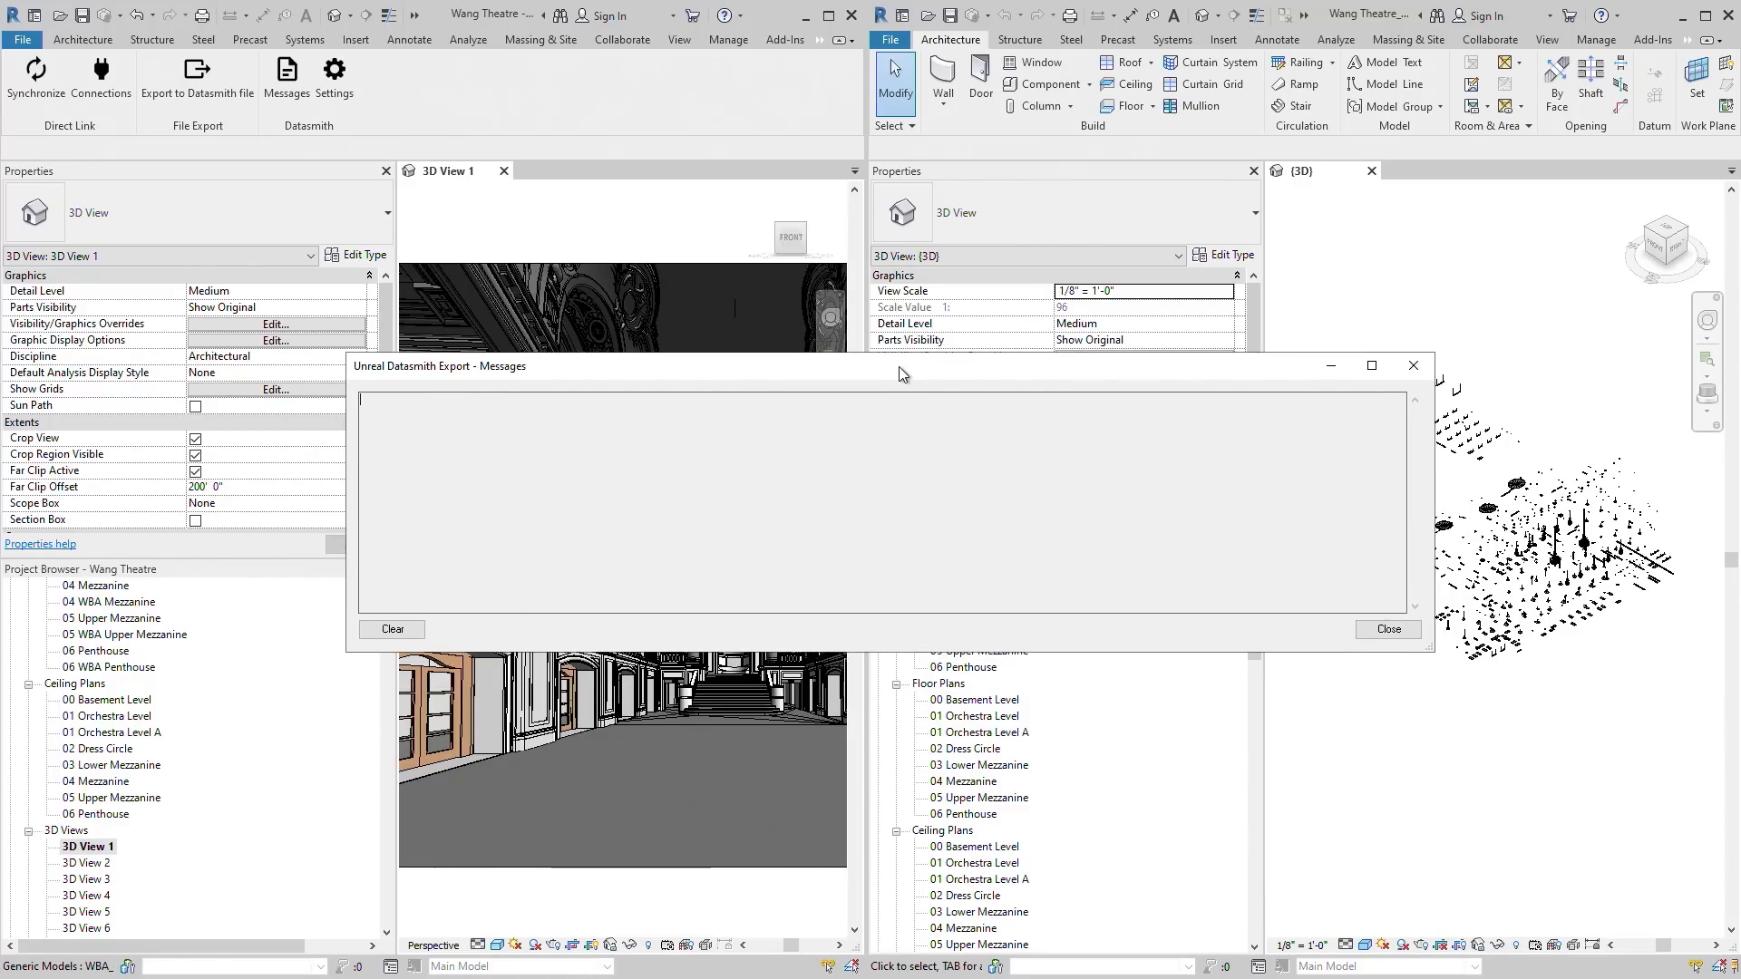
left_click(1413, 365)
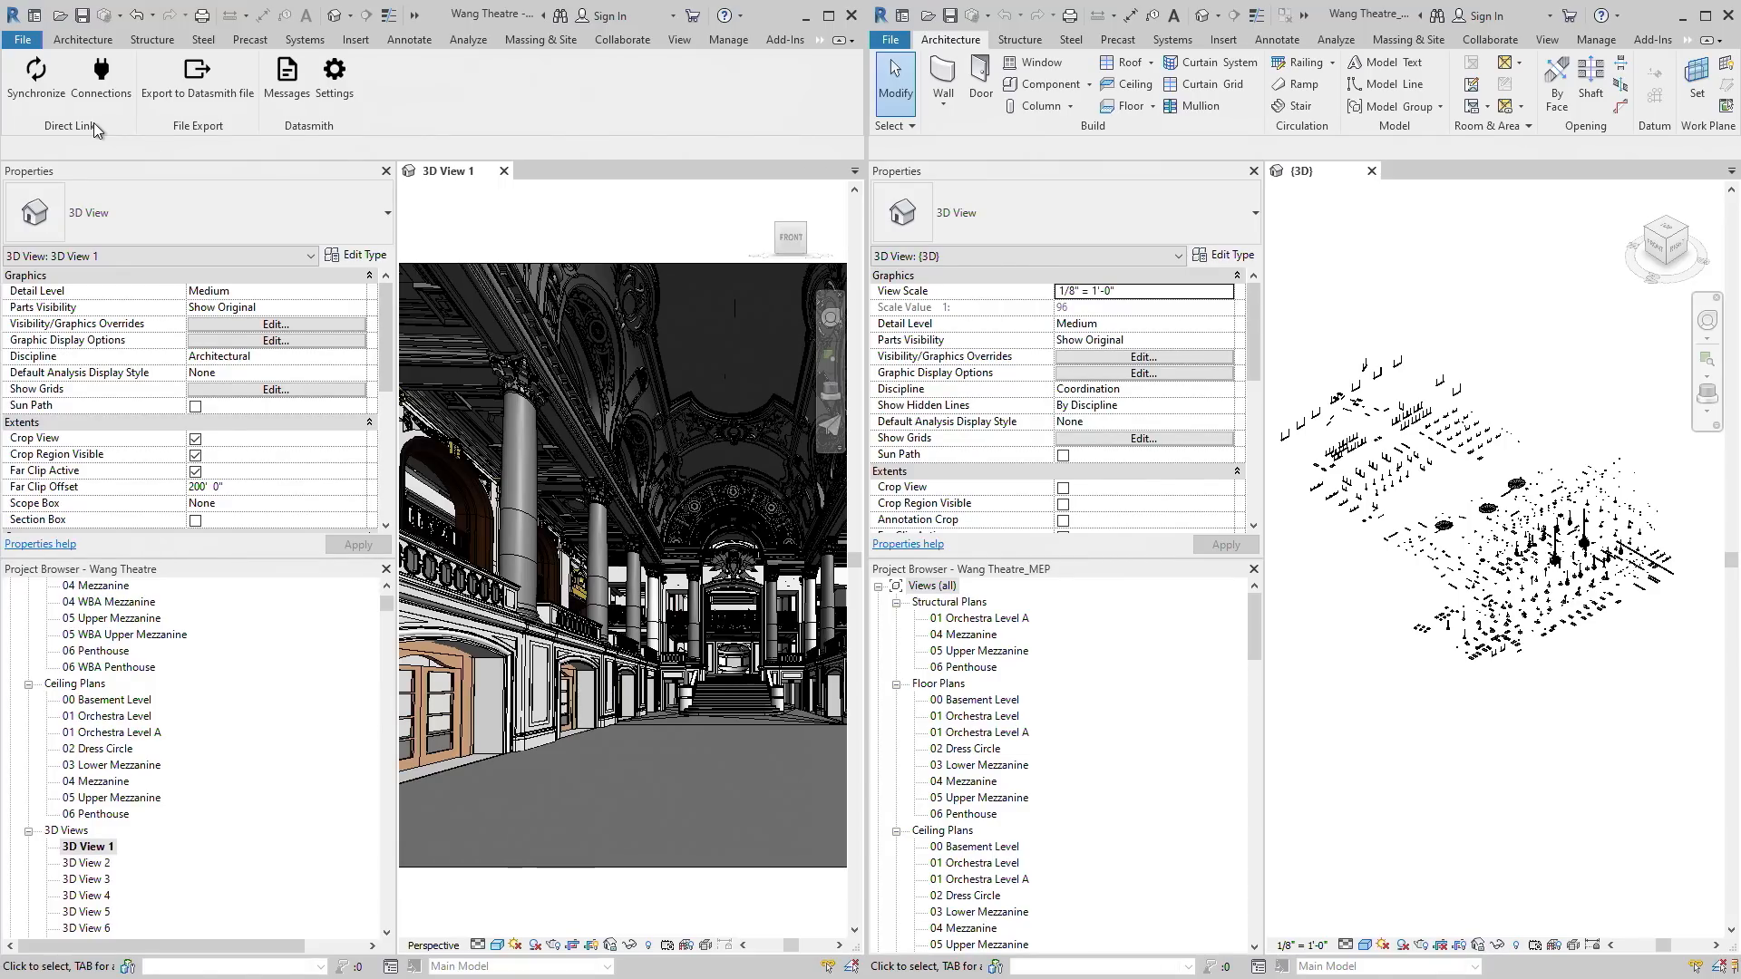
left_click(46, 94)
left_click(98, 87)
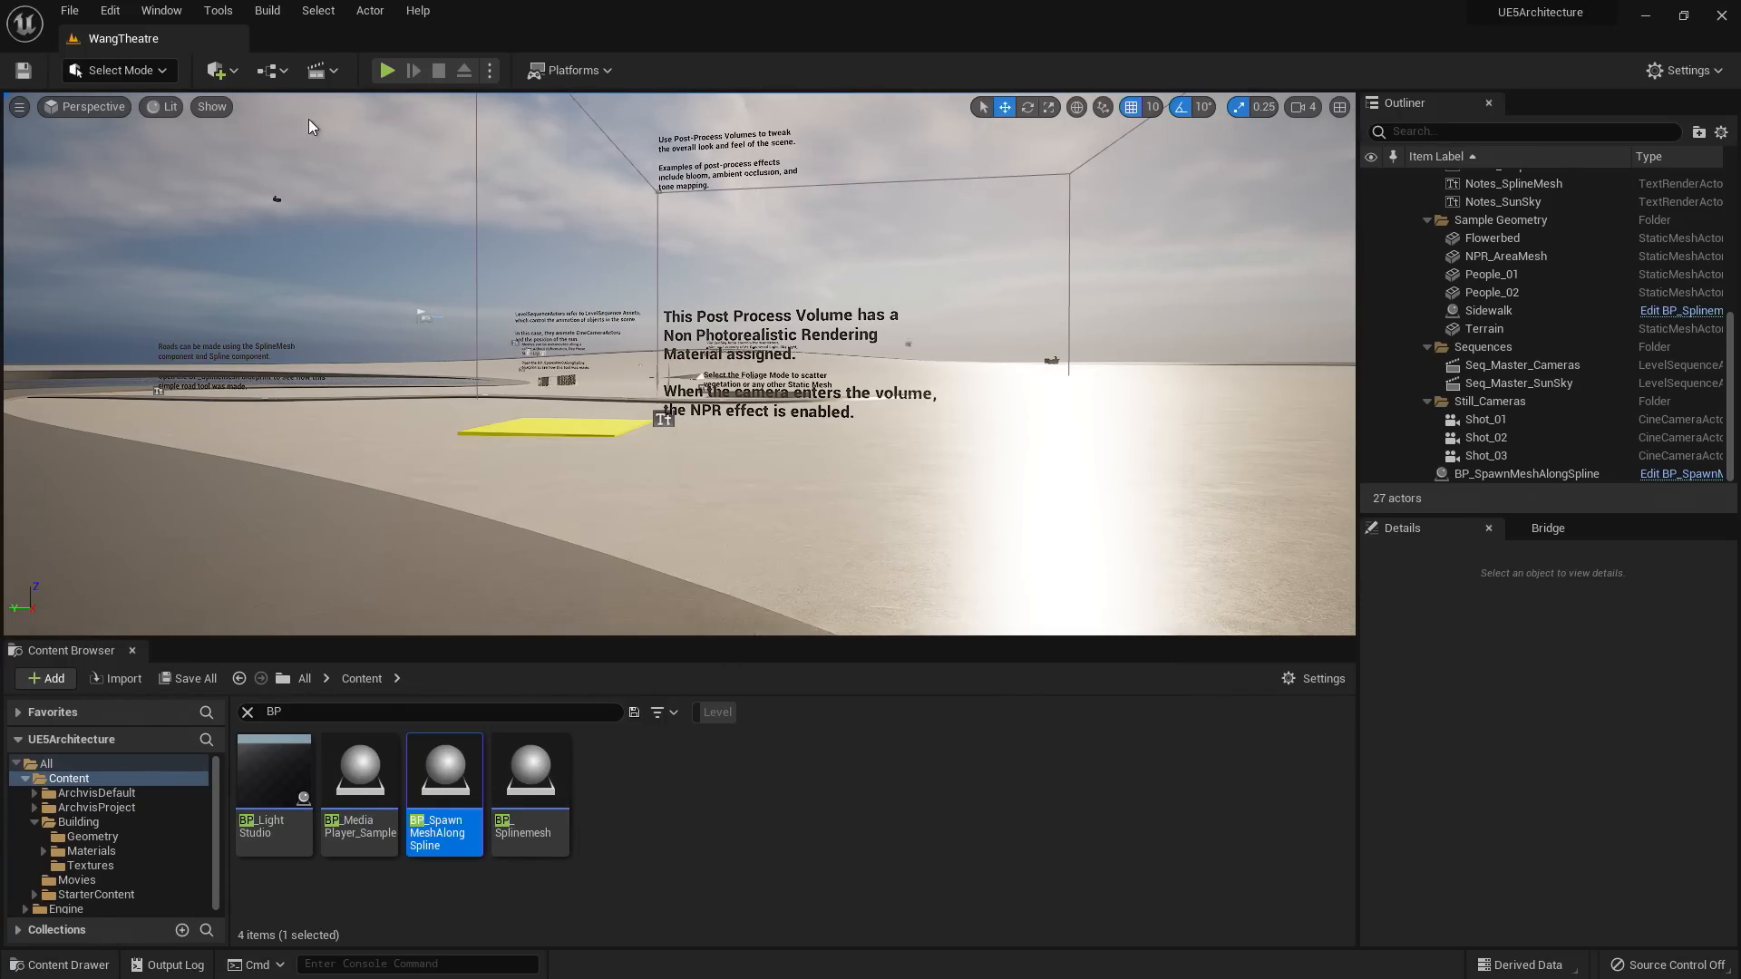
- In Unreal Engine, import the Wang_Theatre DirectLink source into the Content folder through Datasmith, with lights excluded
left_click(234, 72)
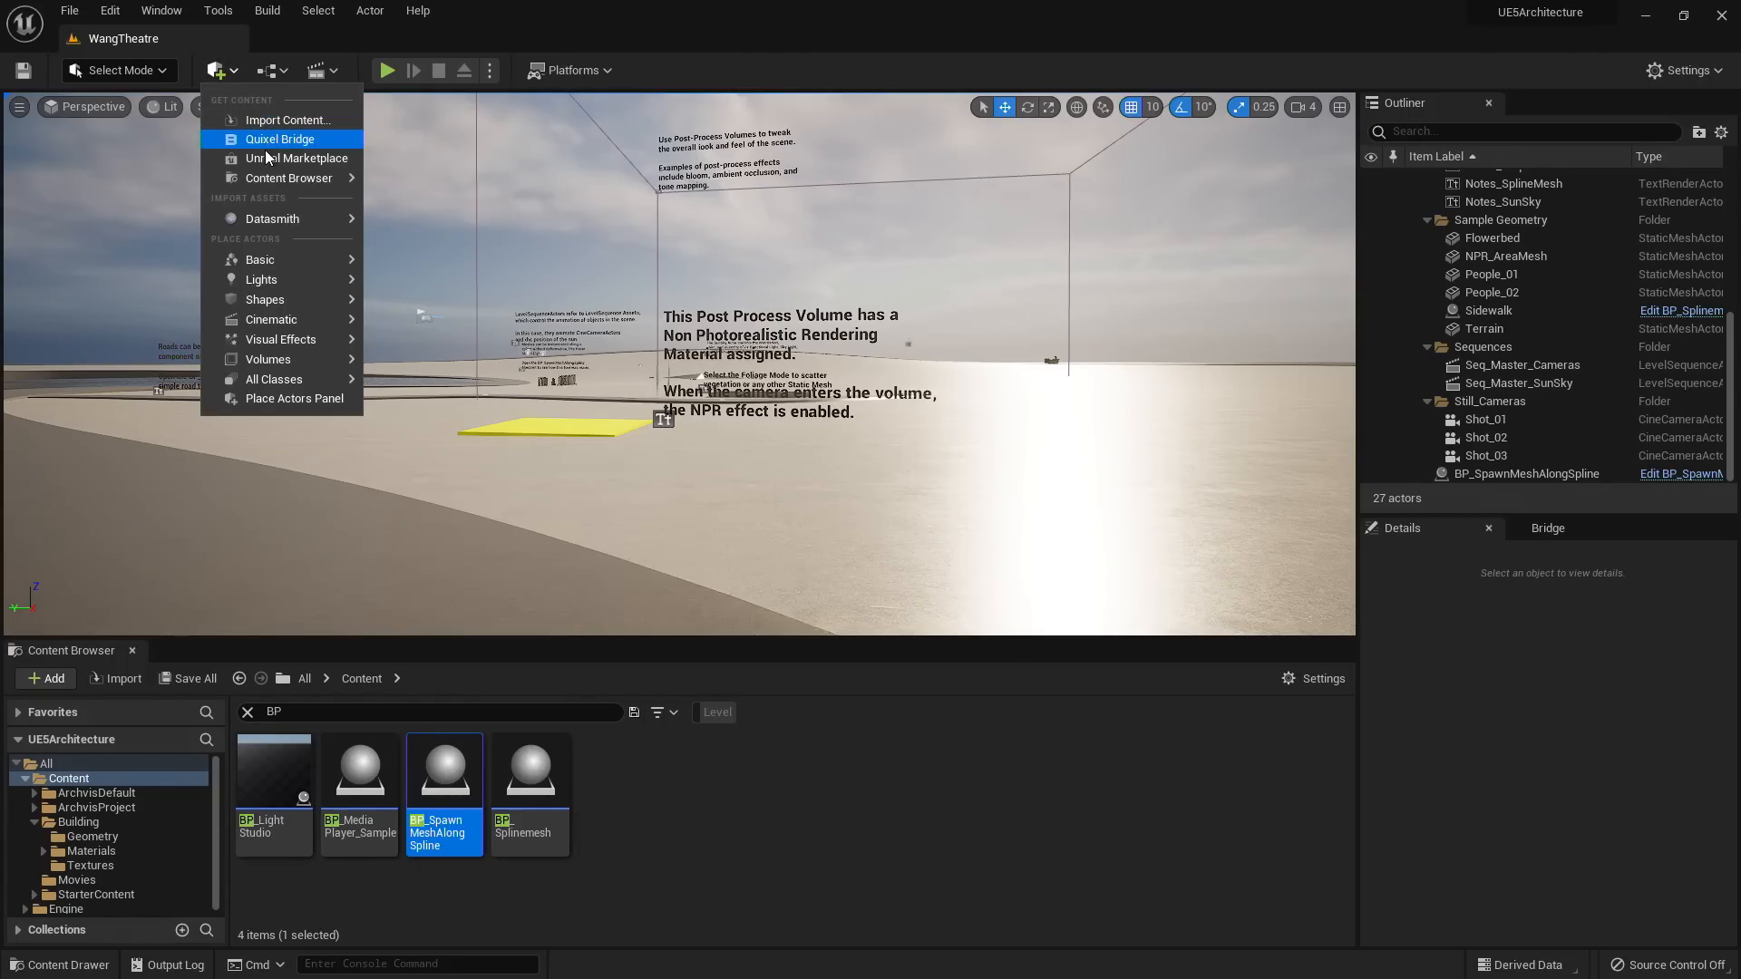
mouse_move(274, 221)
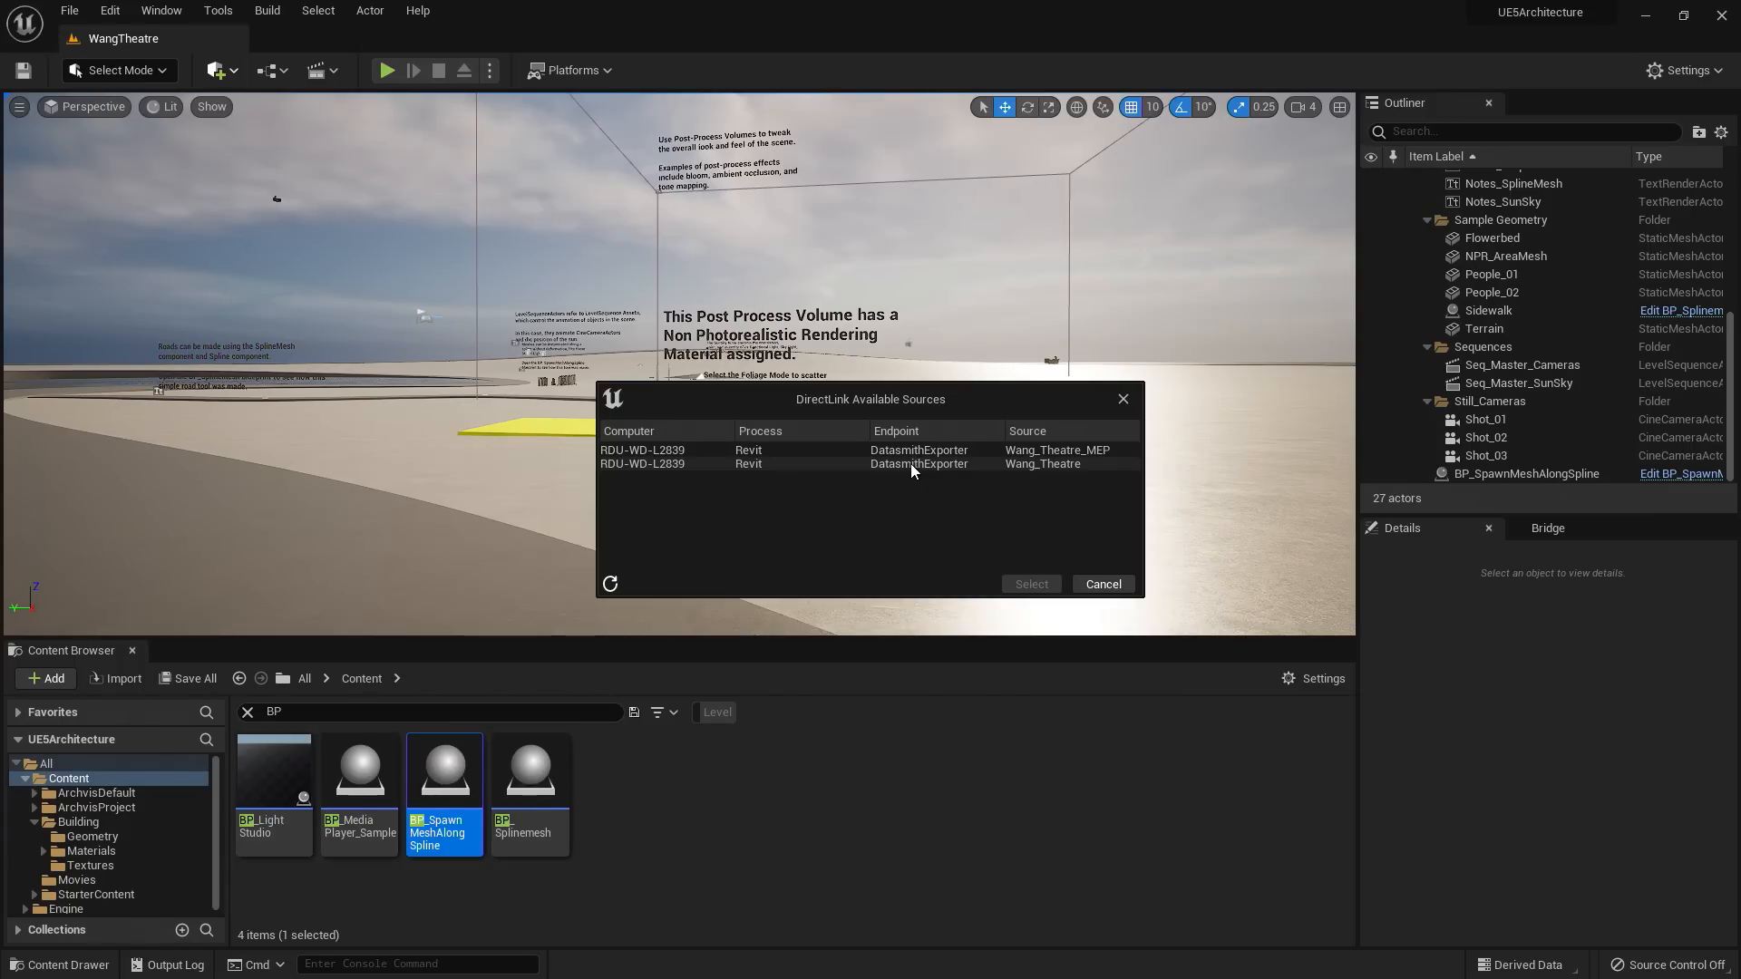
left_click(943, 464)
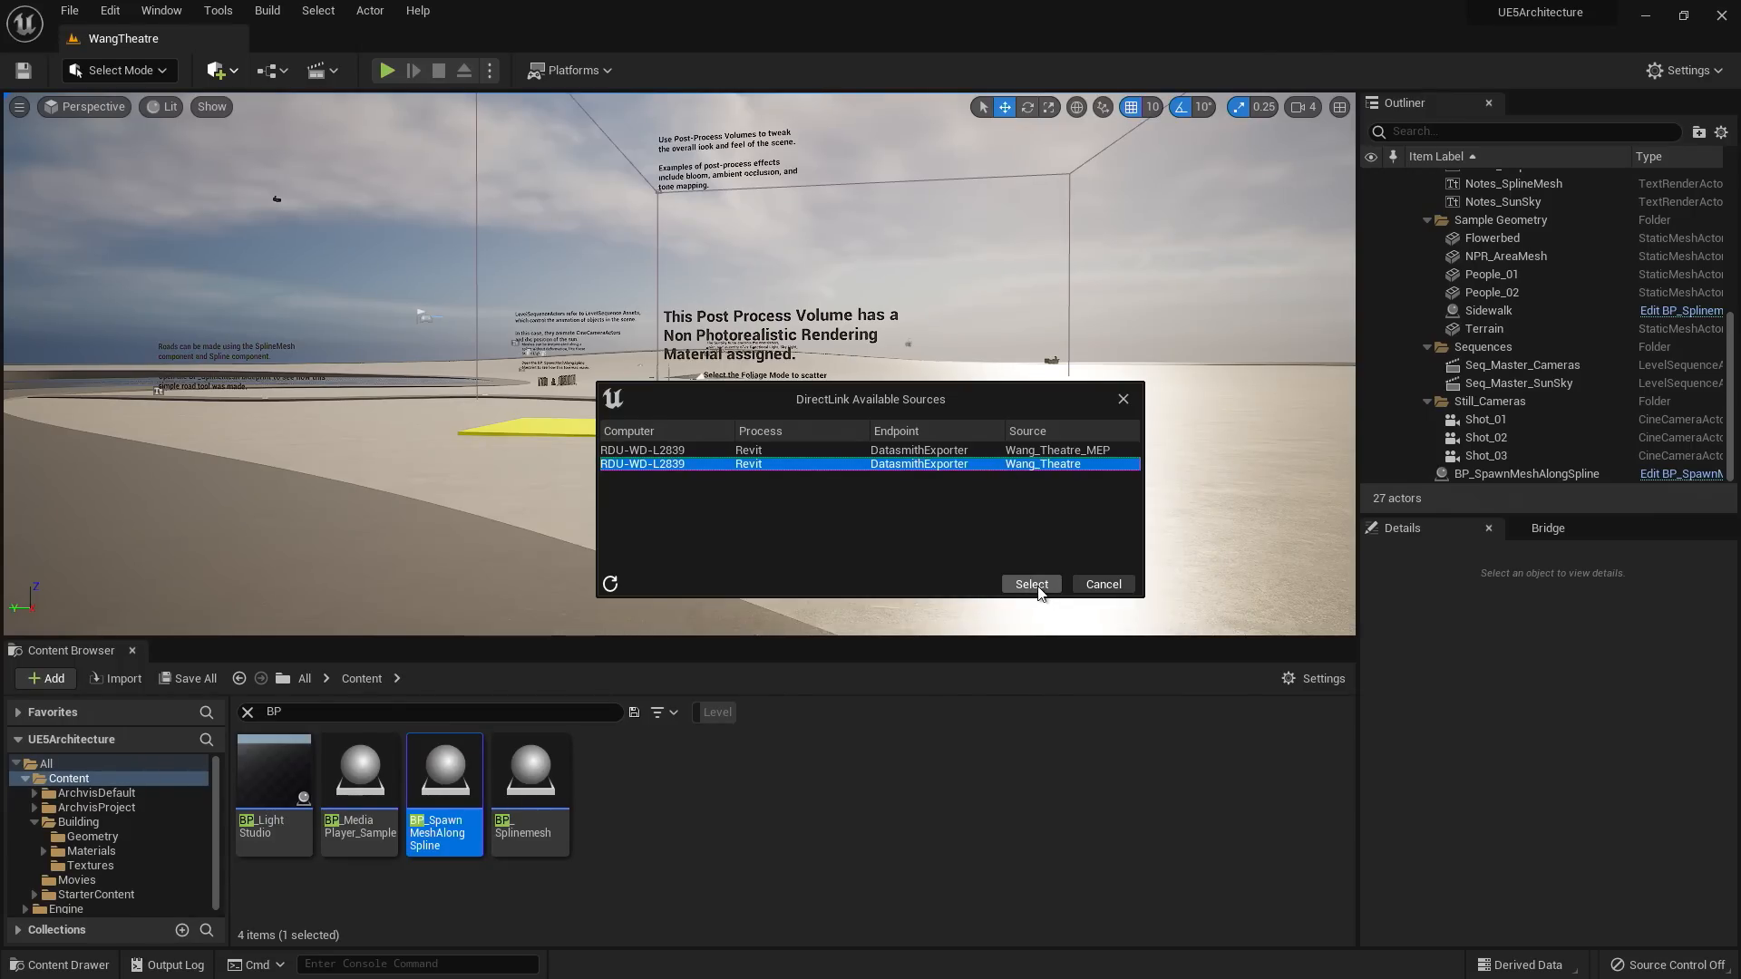
left_click(1032, 584)
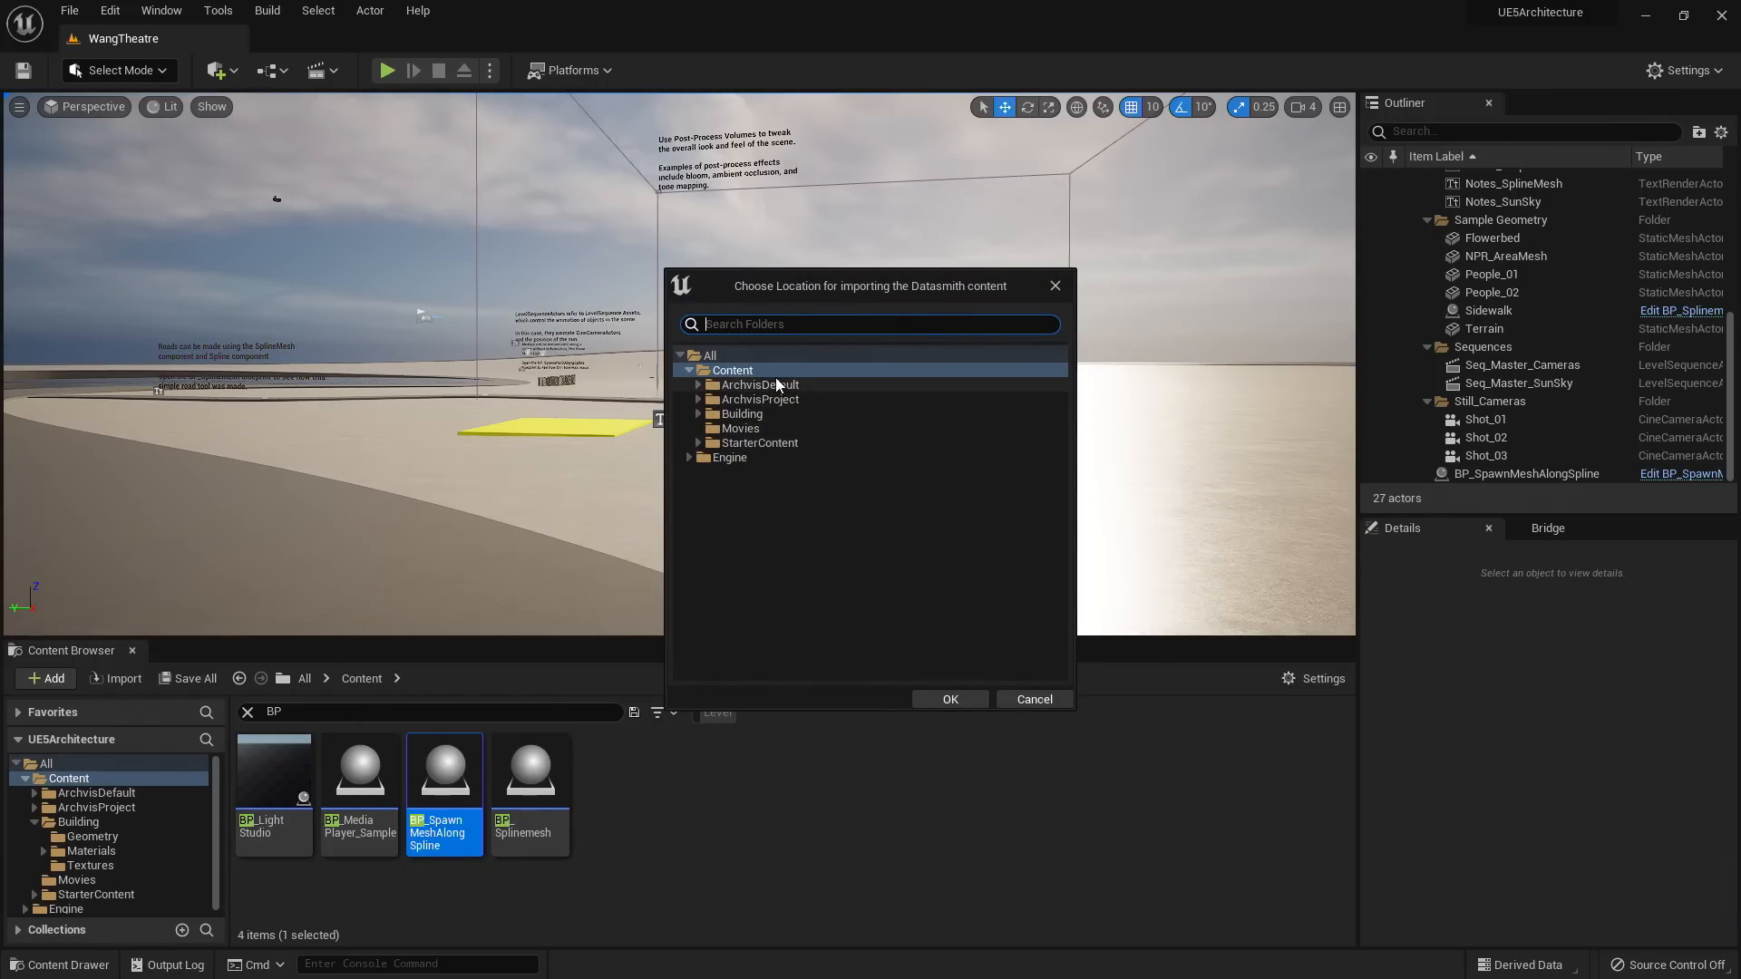
left_click(953, 694)
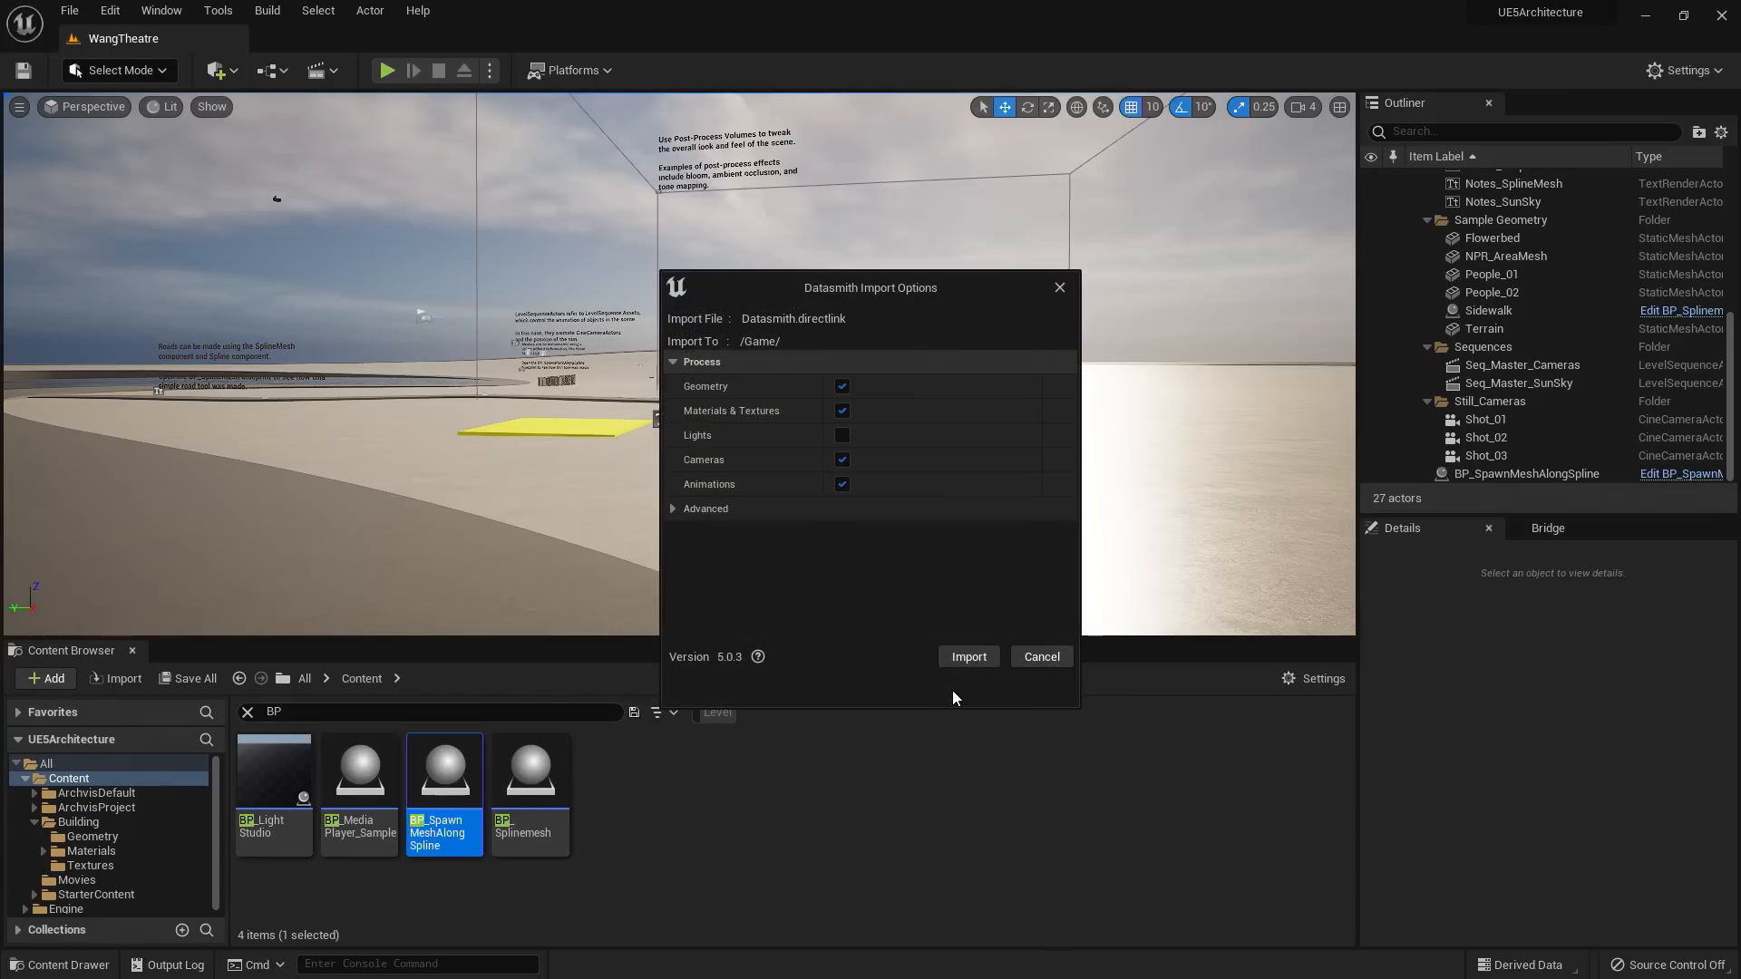
left_click(842, 435)
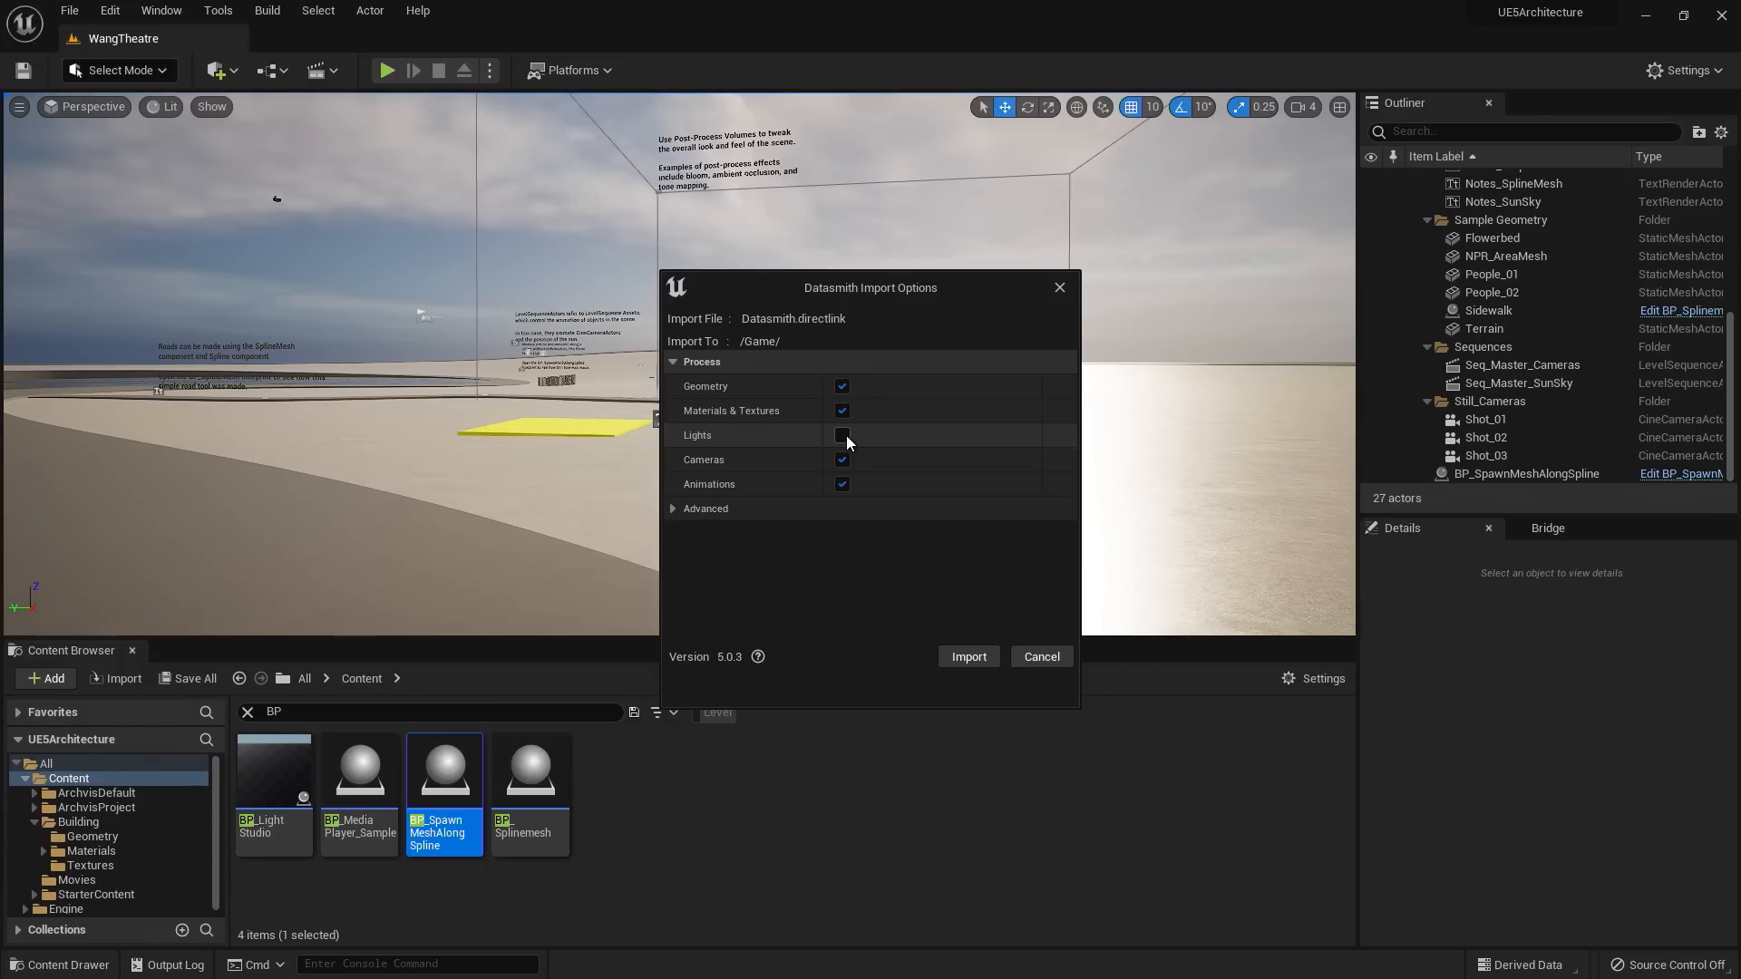
left_click(968, 655)
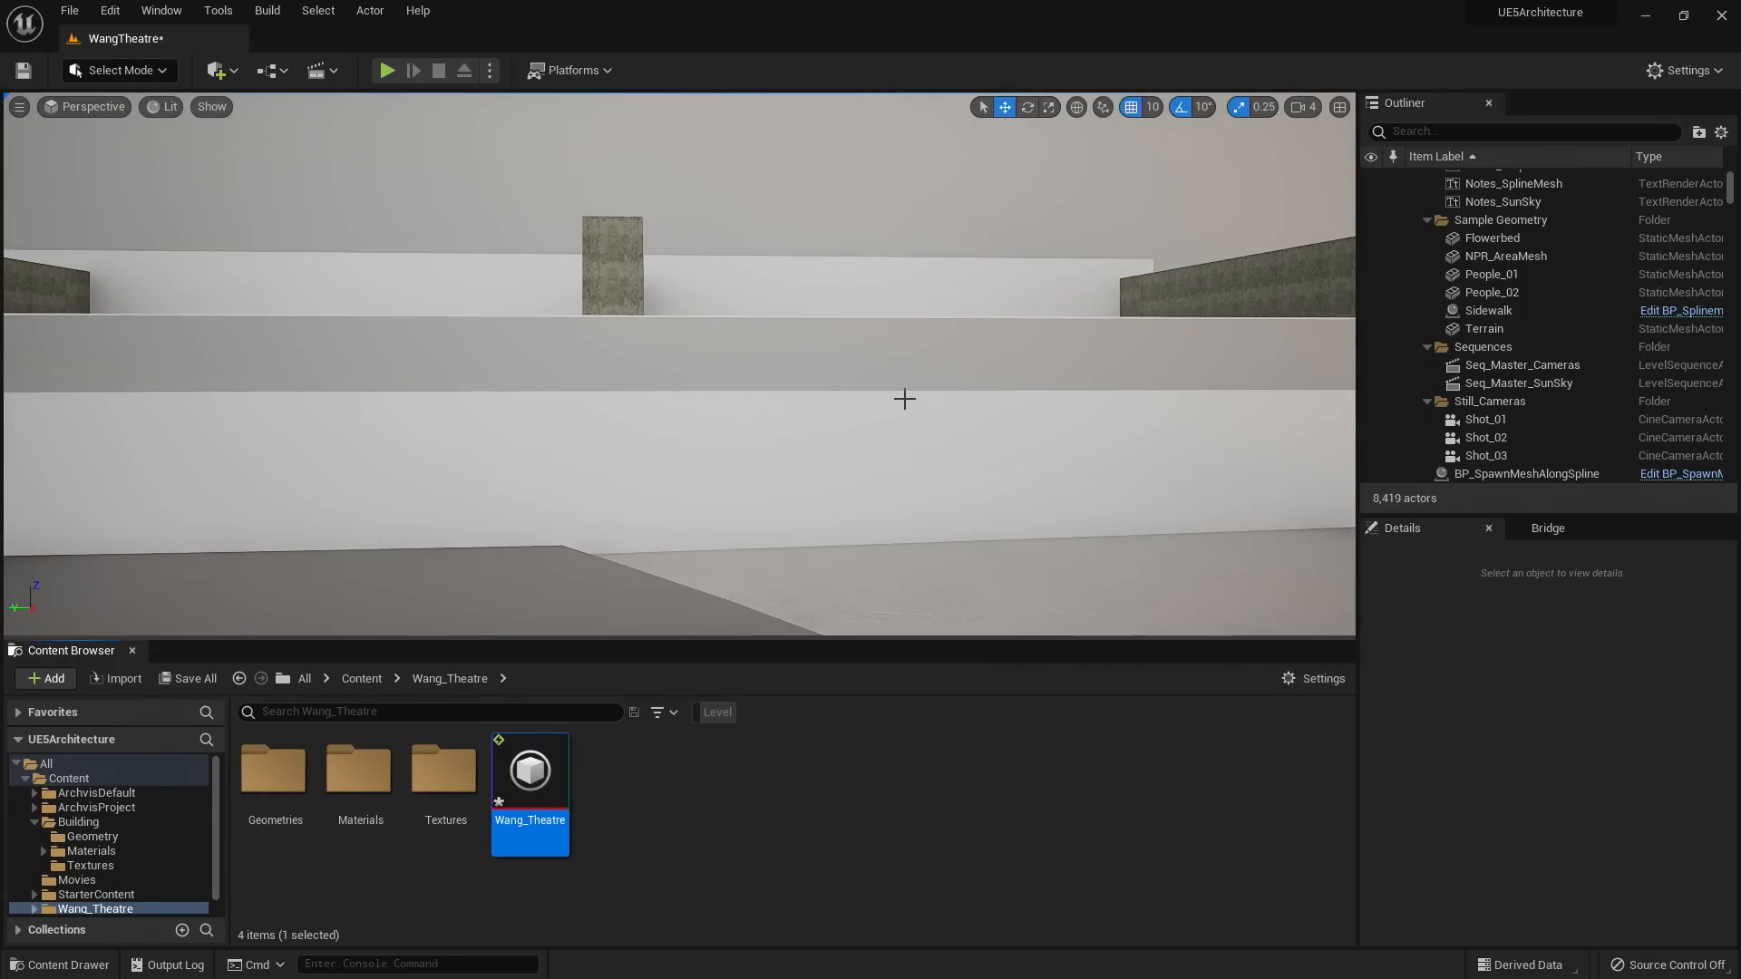
- Delete the Terrain and Sidewalk actors that cut through the imported theatre interior
middle_click_drag(901, 439, 901, 245)
scroll(618, 525, "up", 3)
right_click_drag(673, 480, 526, 471)
key("w")
key("w")
mouse_move(786, 494)
right_mouse_down()
mouse_move(514, 493)
mouse_move(832, 501)
mouse_move(807, 501)
right_mouse_up()
left_click(952, 507)
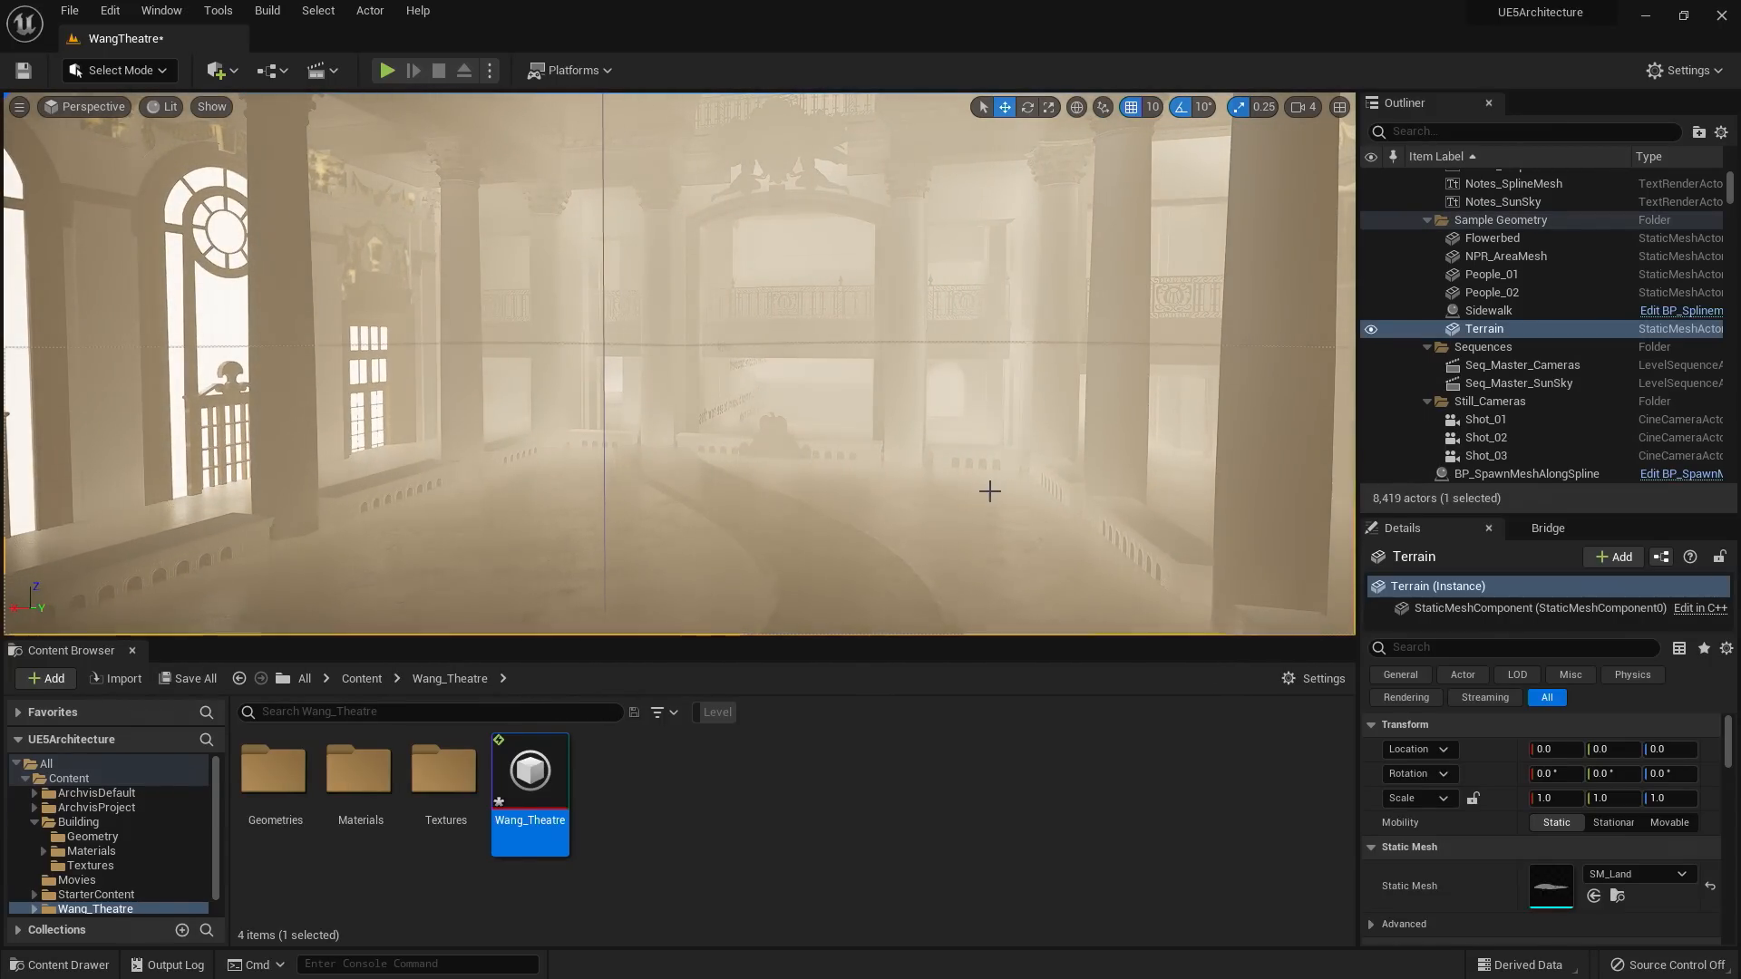
key("Delete")
left_click(838, 544)
key("Delete")
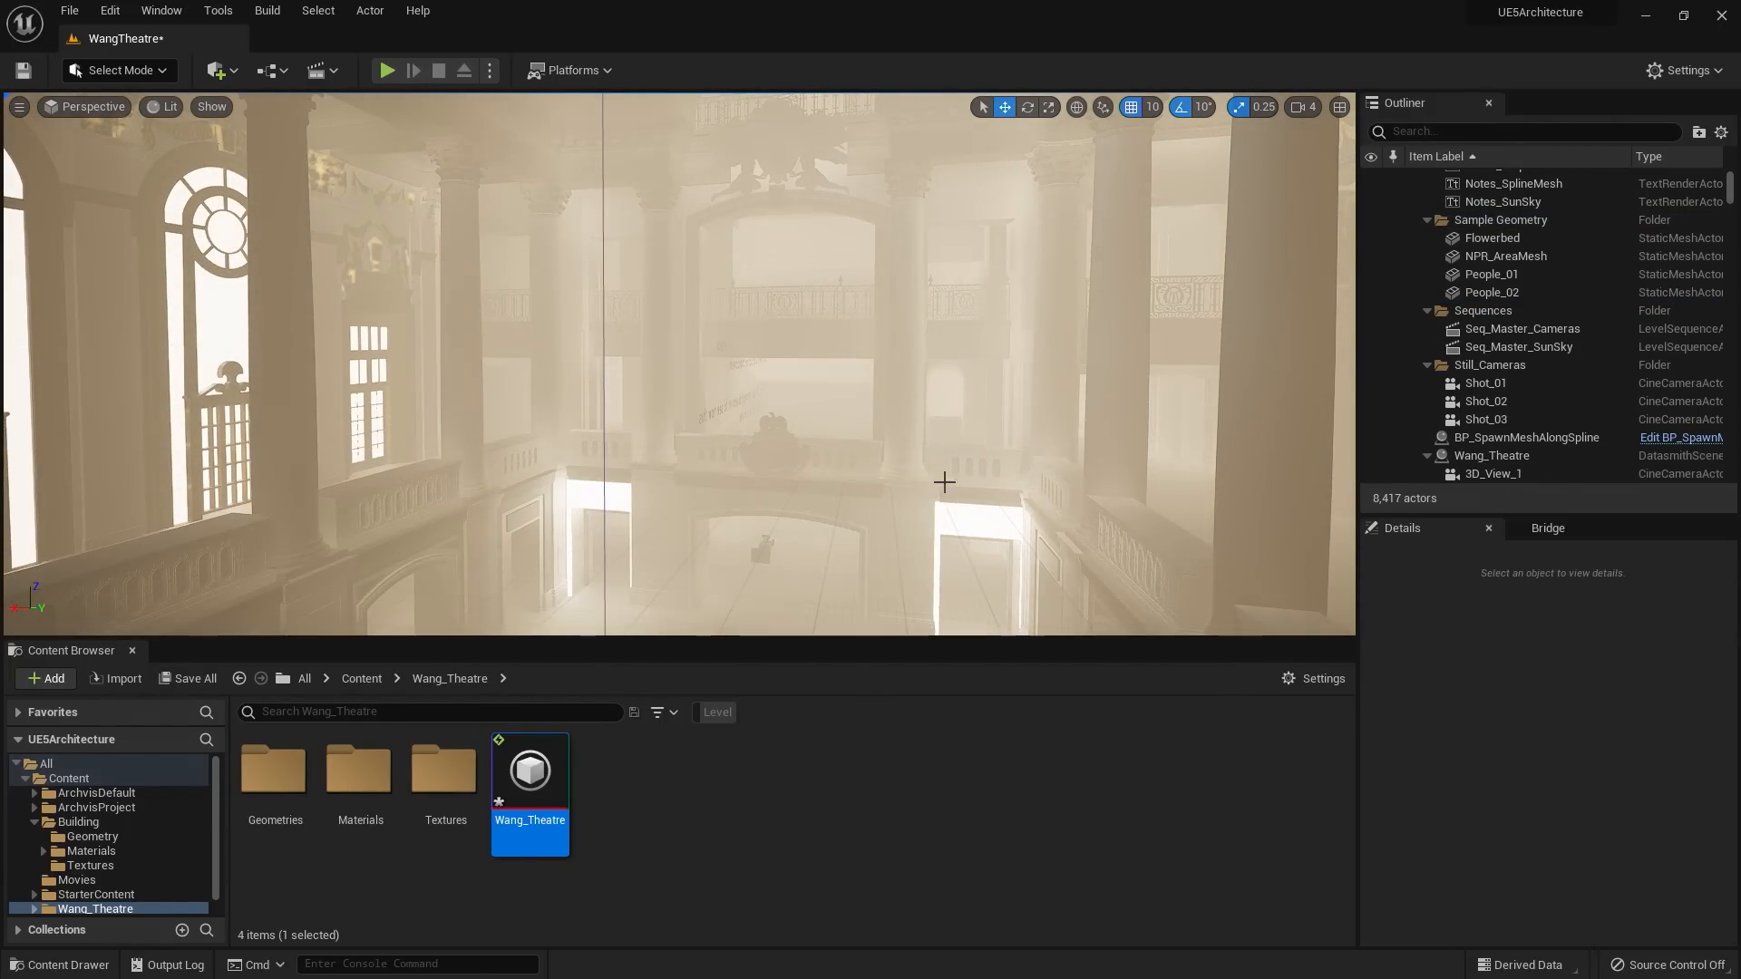
- Delete all the text actors in the Notes folder, from Notes_FoliageTool to Notes_SunSky
right_click_drag(838, 544, 801, 630)
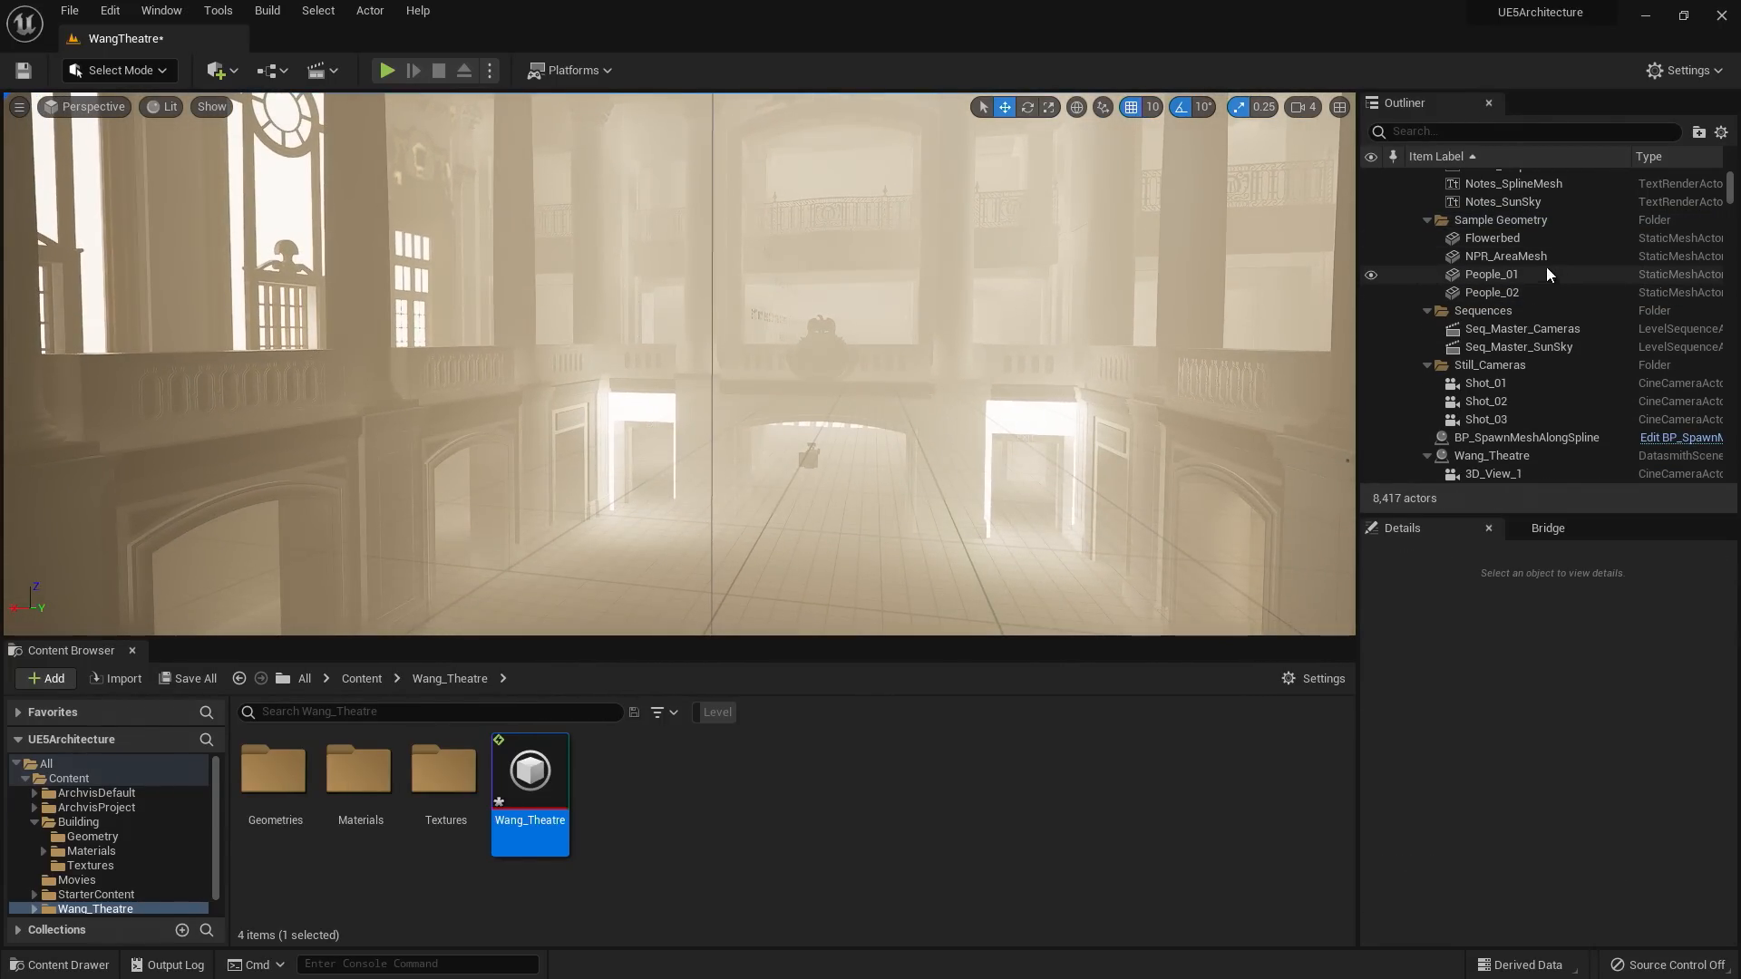
left_click(1517, 204)
scroll(1520, 208, "up", 3)
left_click(1494, 211, "shift")
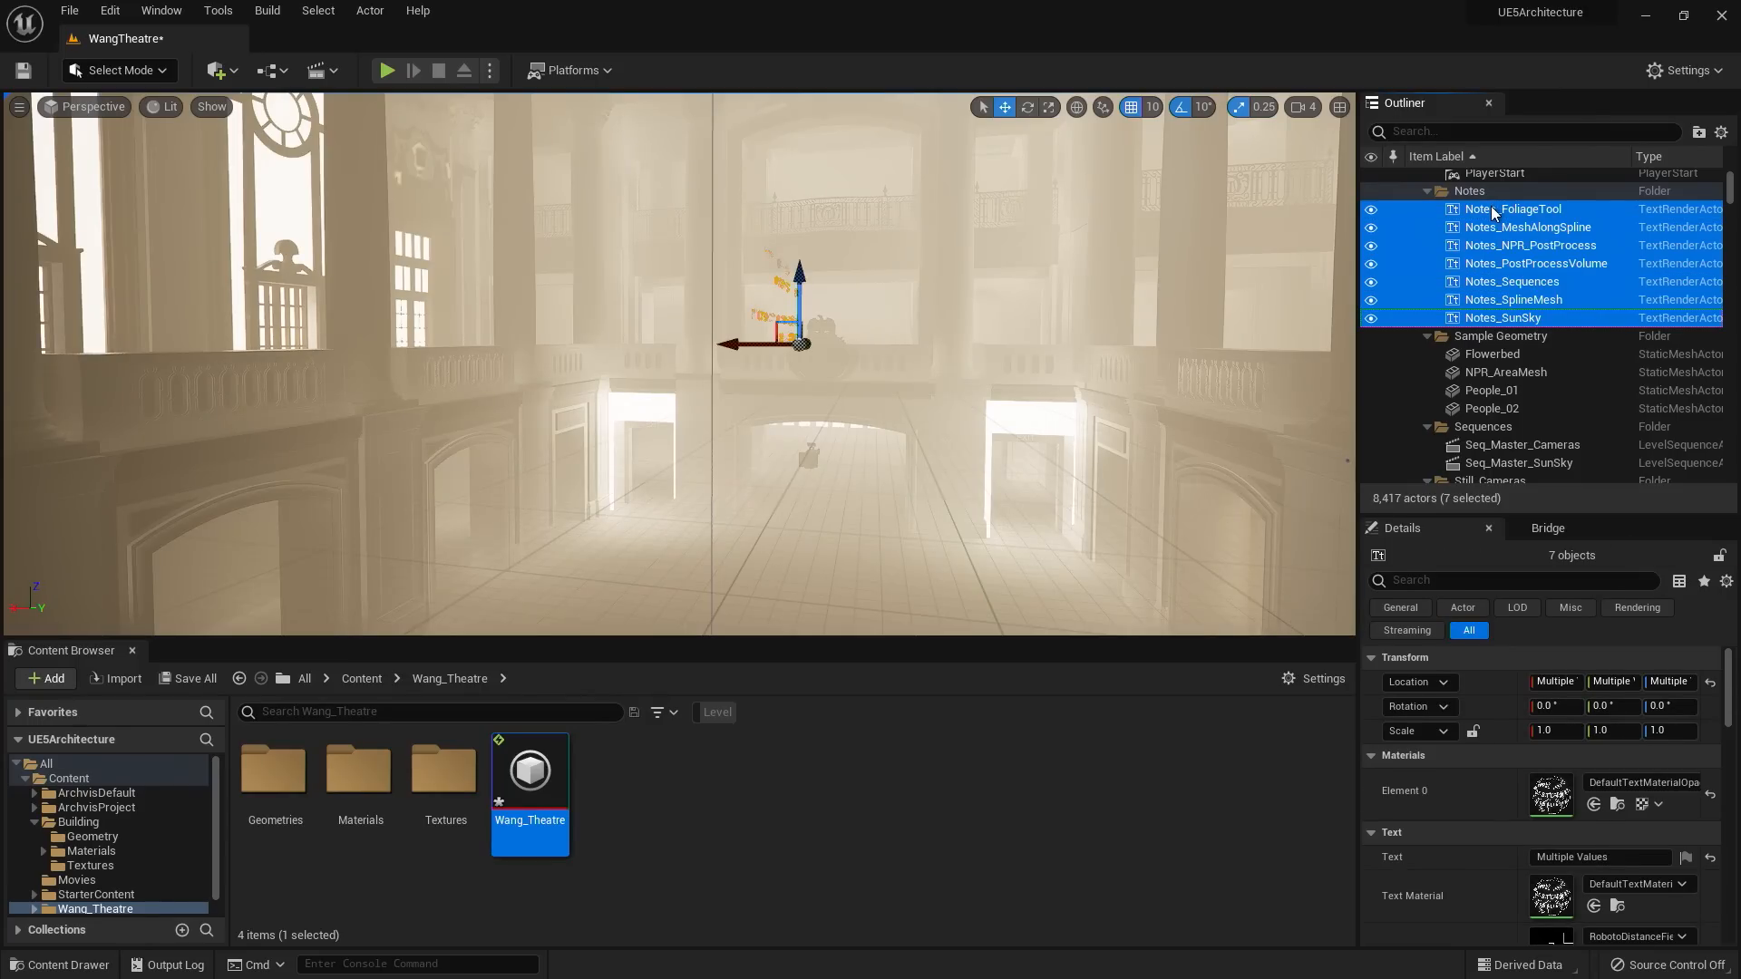
key("Delete")
- Delete the Flowerbed, NPR_AreaMesh, People_01 and People_02 actors from the Sample Geometry folder
left_click(1504, 227)
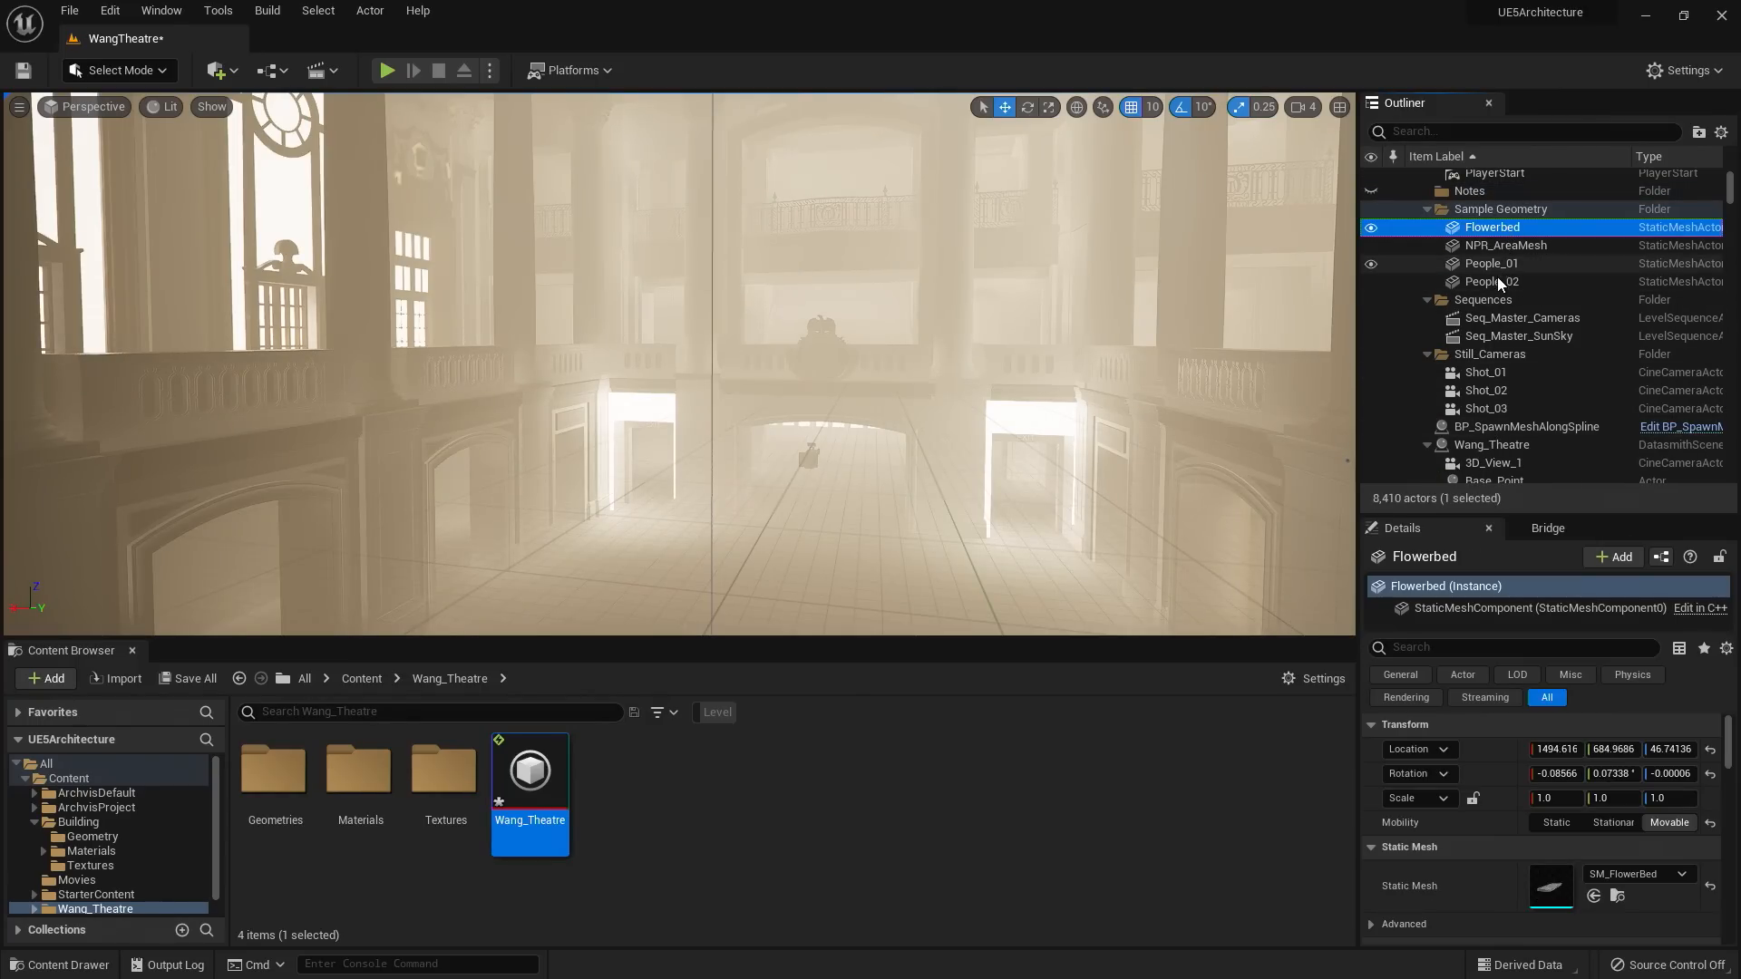
left_click(1498, 281, "shift")
key("Delete")
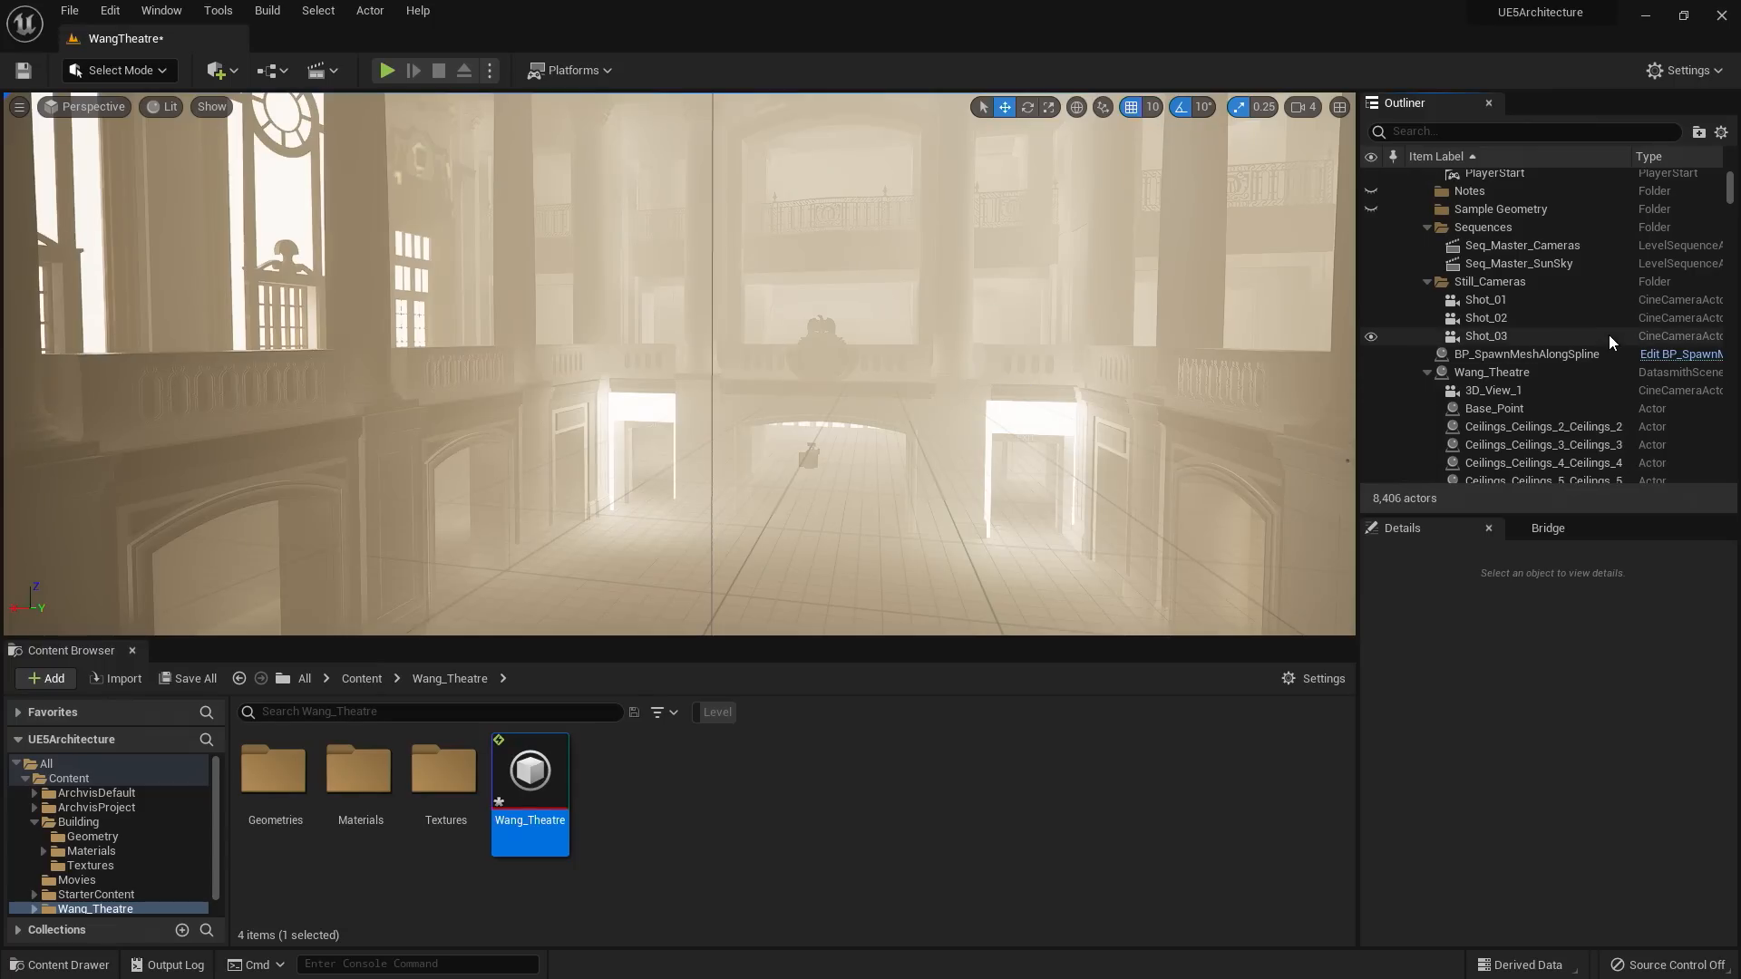
- Set the Fog Density of the ExponentialHeightFog actor to 0.001 and look up at the theatre ceiling
scroll(1611, 335, "up", 4)
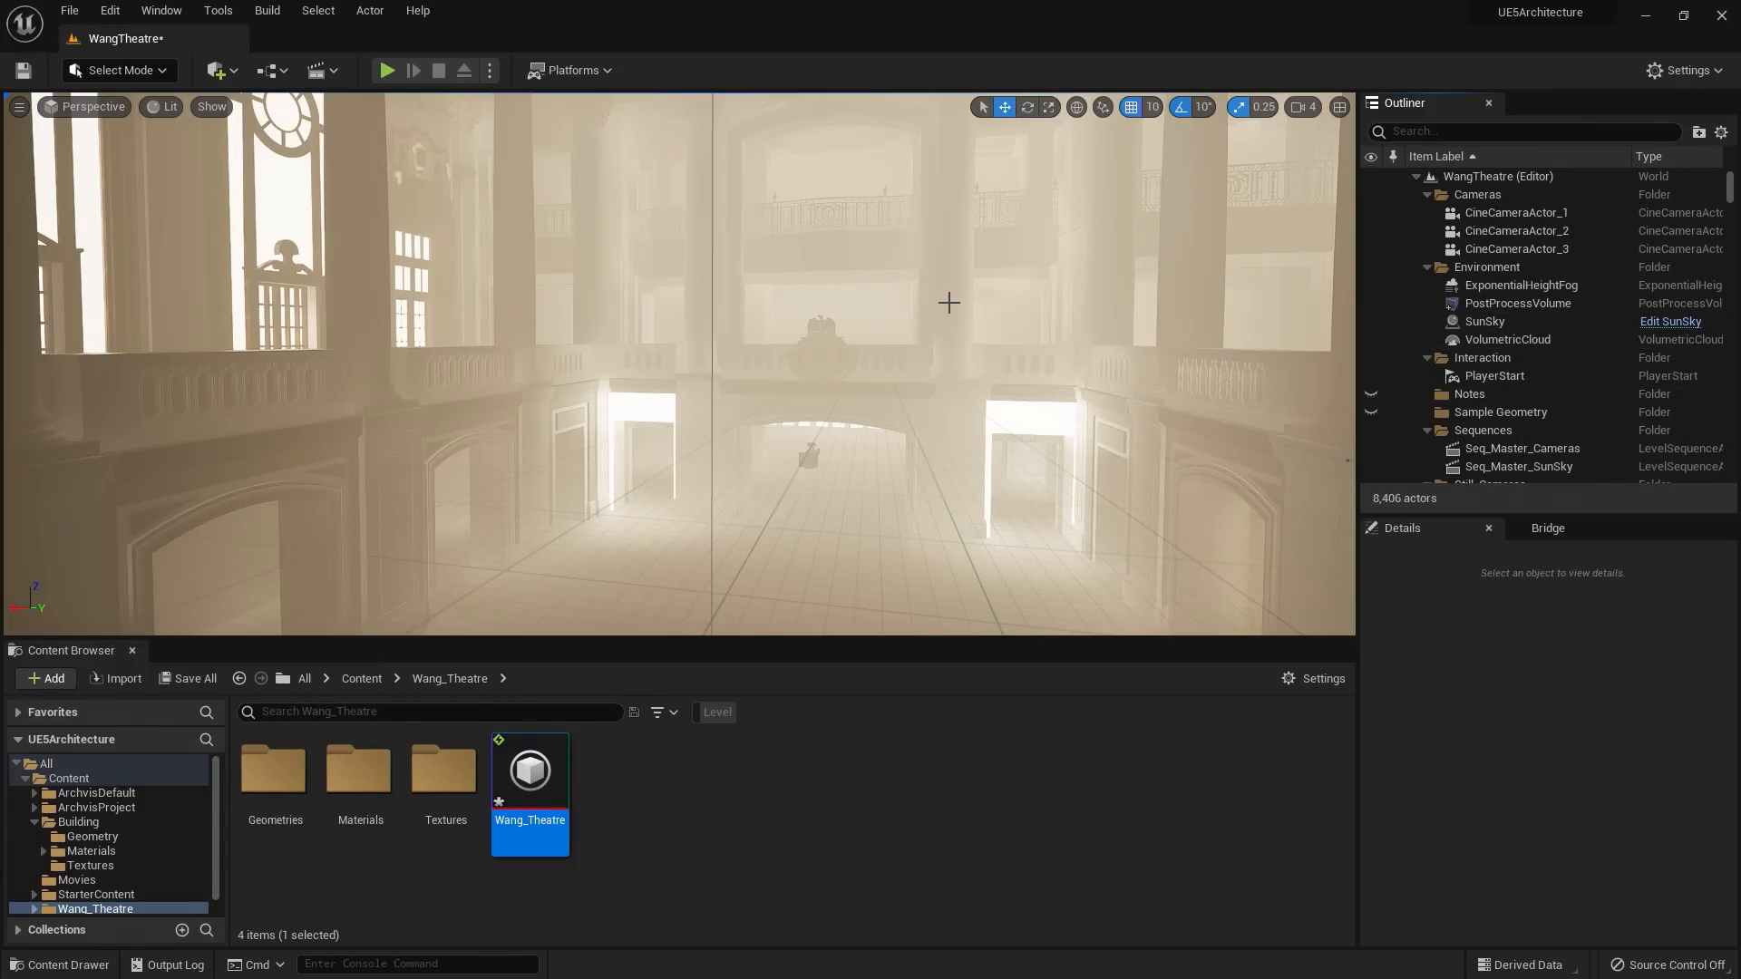
left_click(1516, 286)
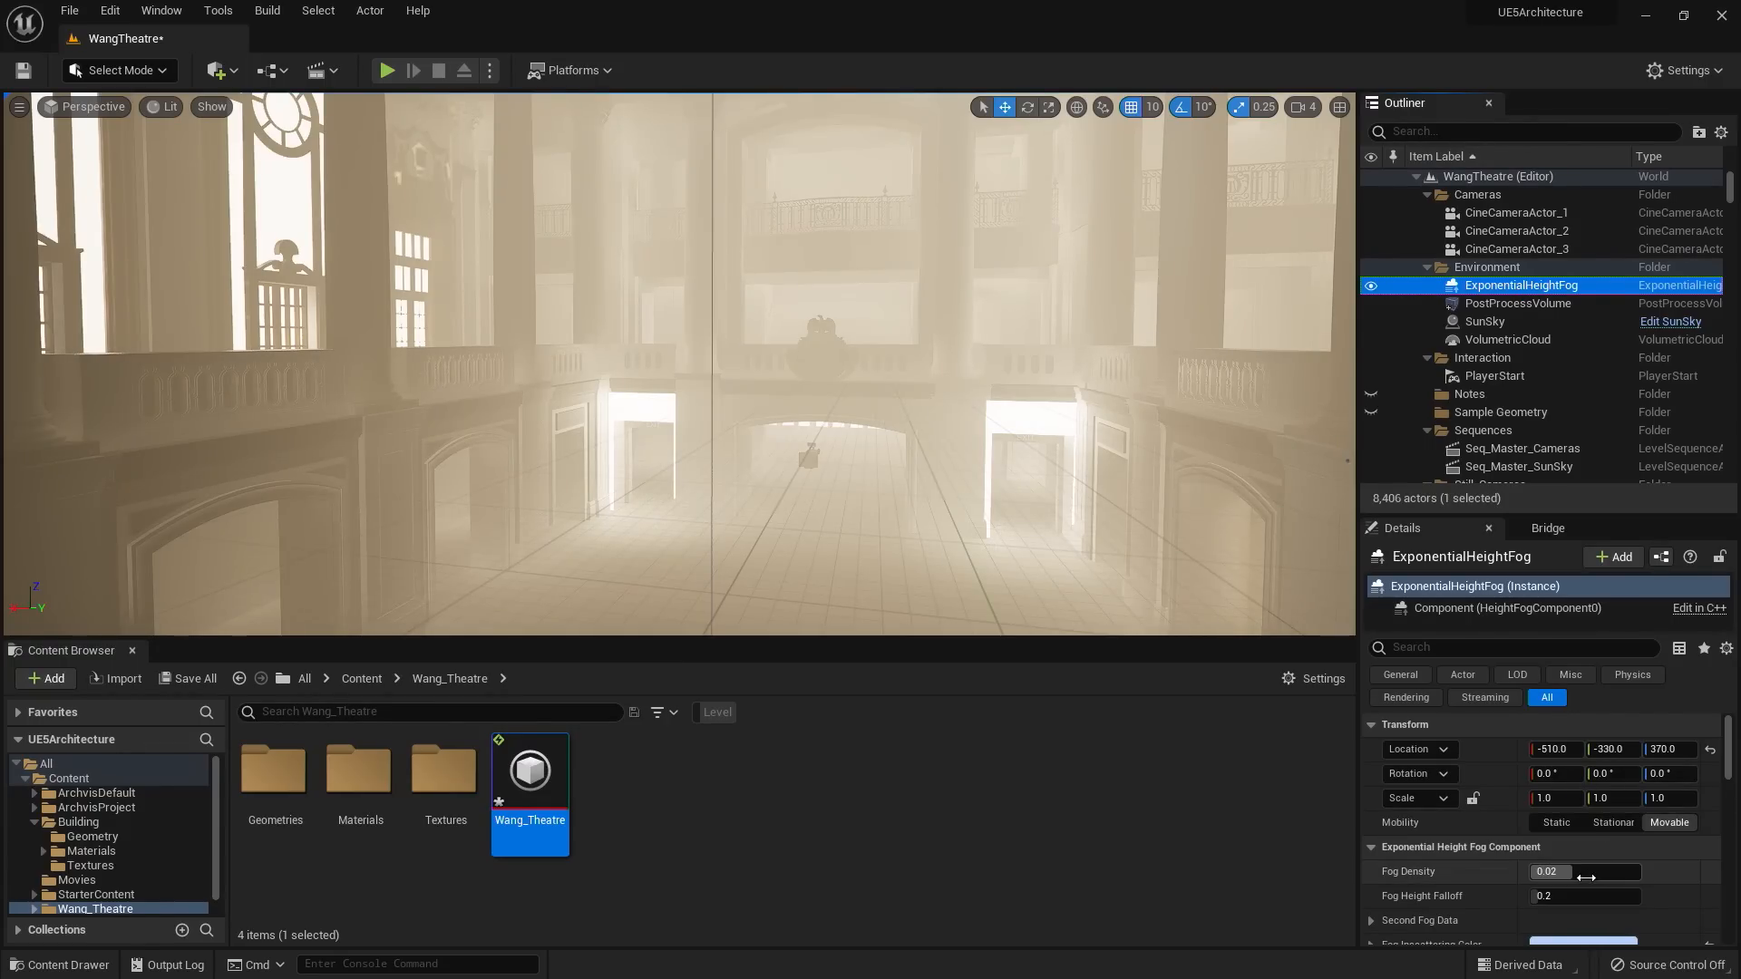
left_click(1585, 874)
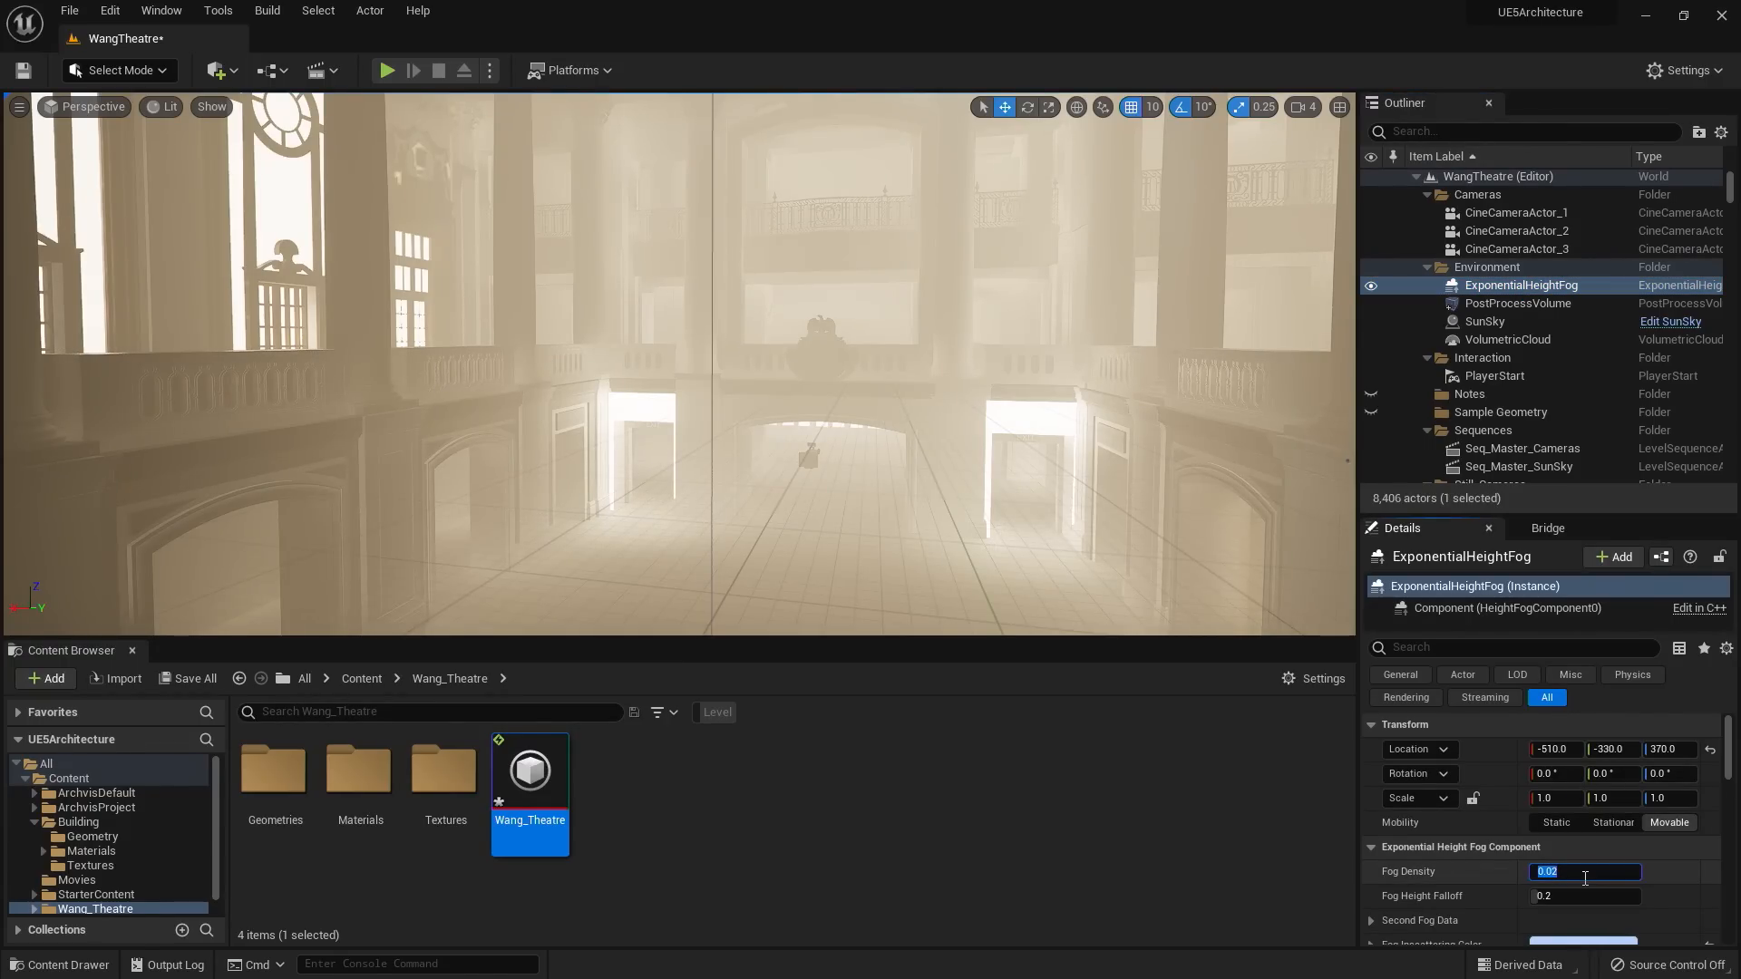
type(".001")
key("Return")
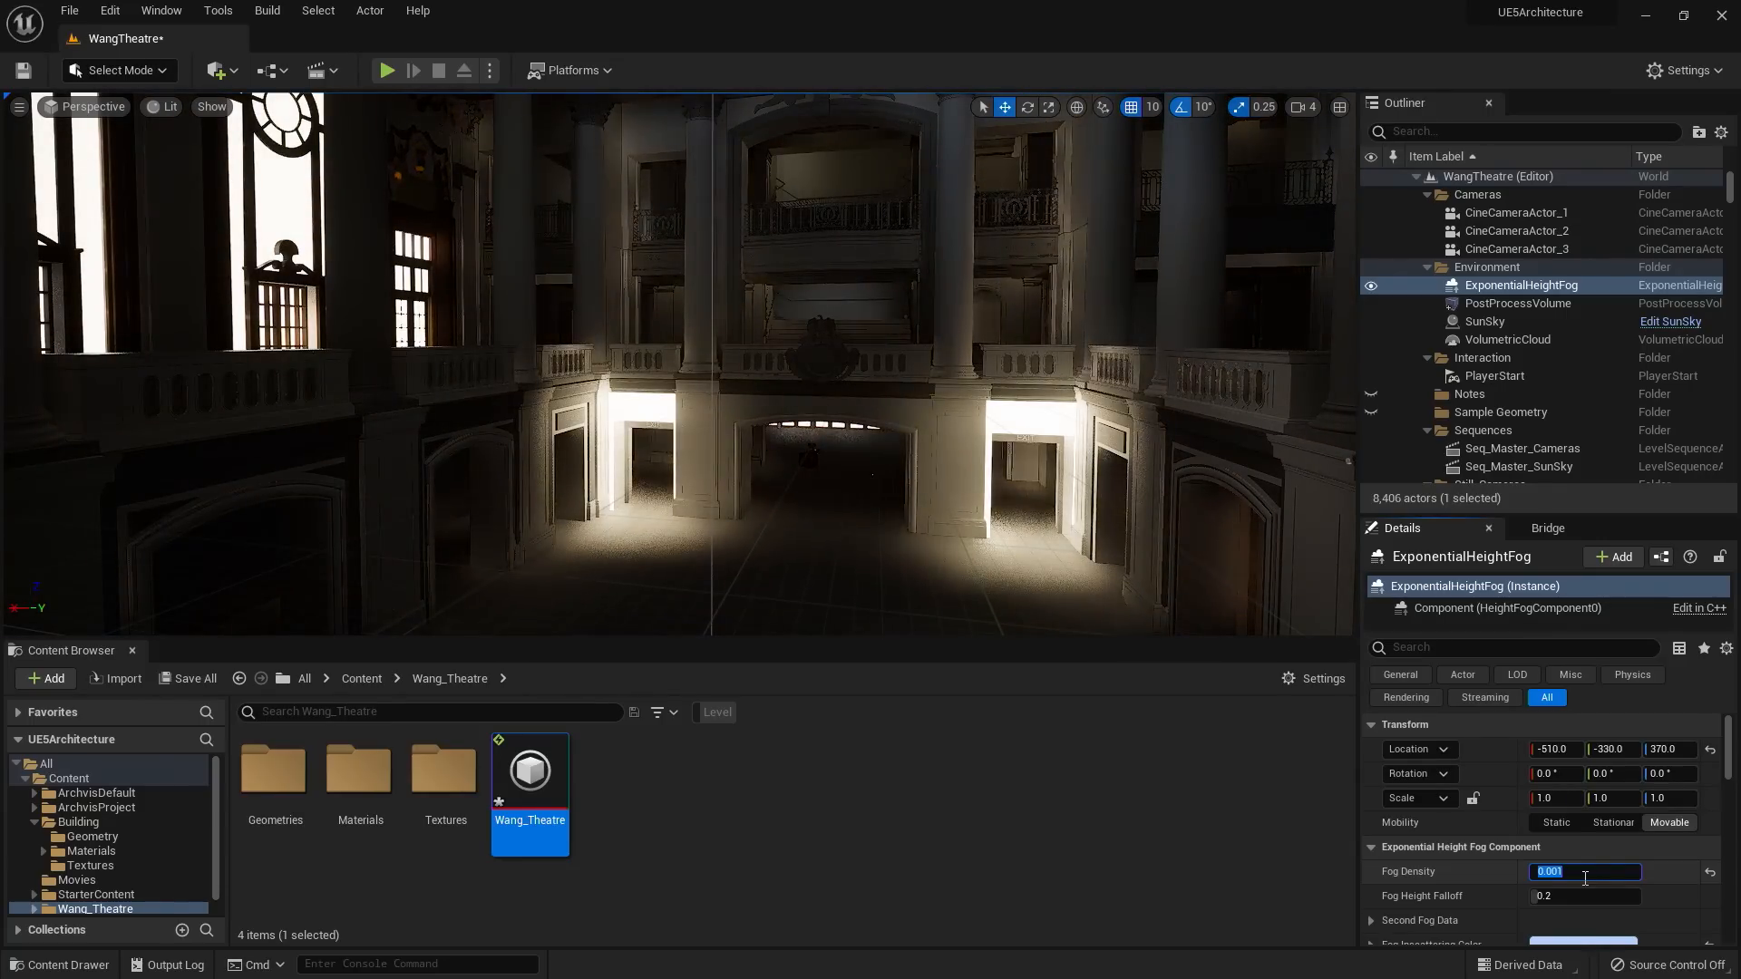
right_click_drag(1158, 497, 1070, 222)
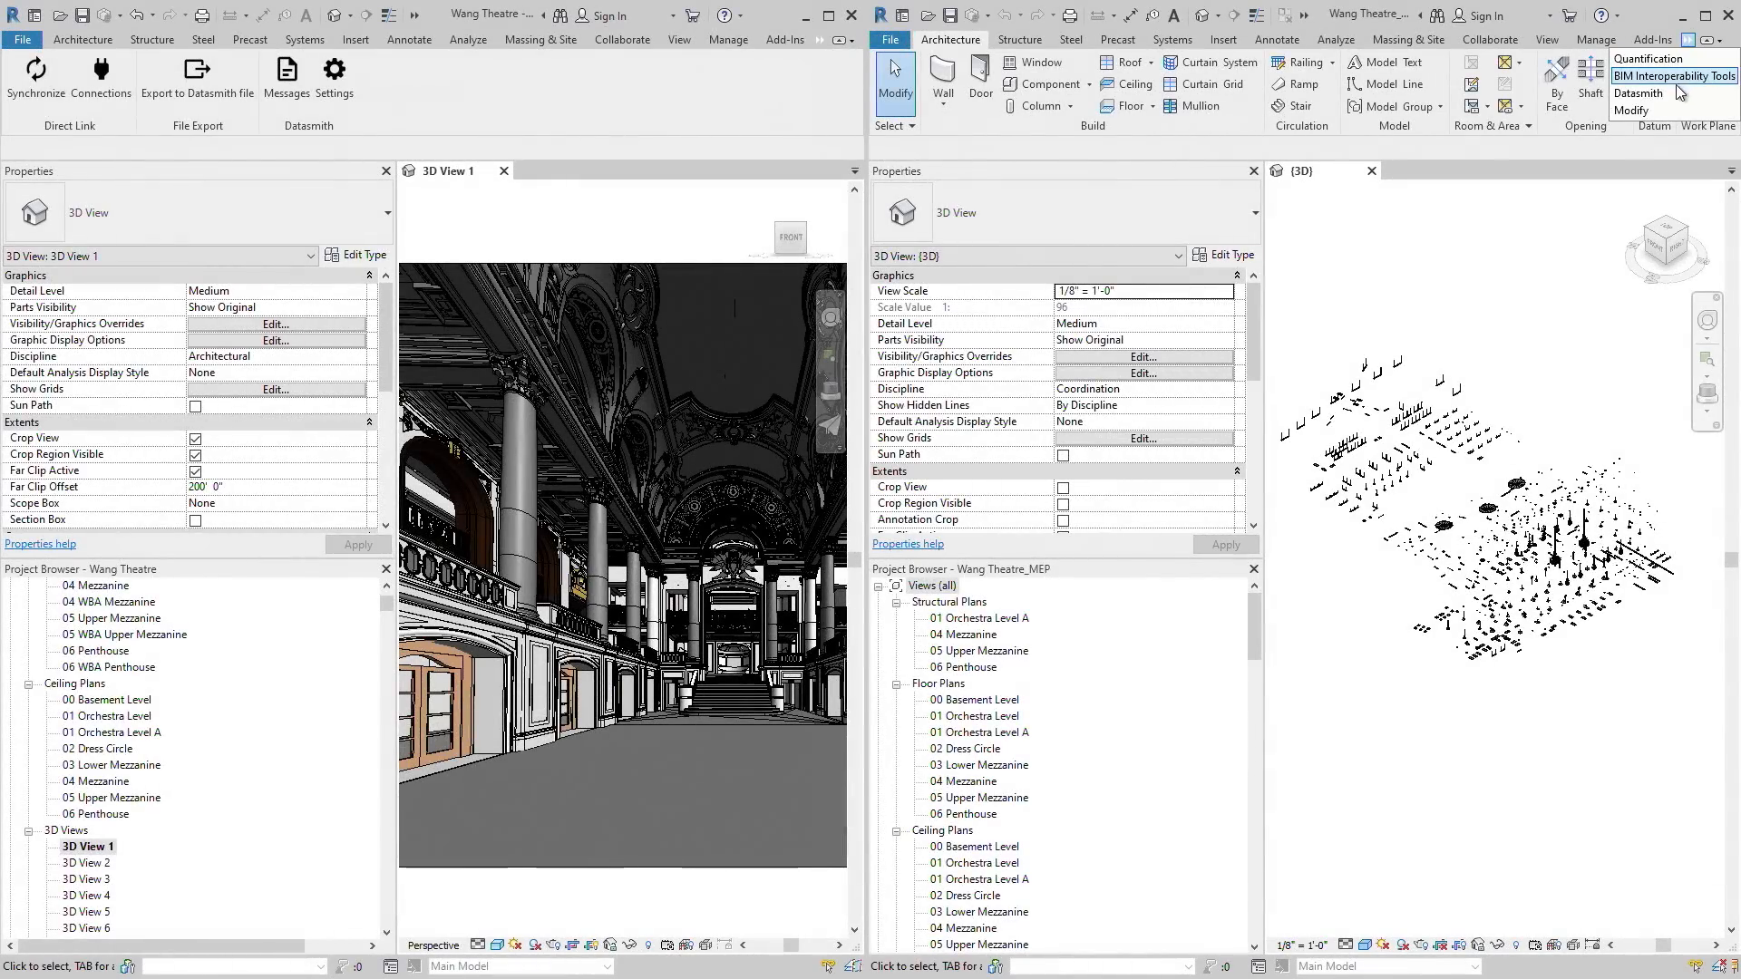
- Switch to Revit and synchronize the Wang Theatre_MEP model through the Datasmith Direct Link
left_click(1637, 92)
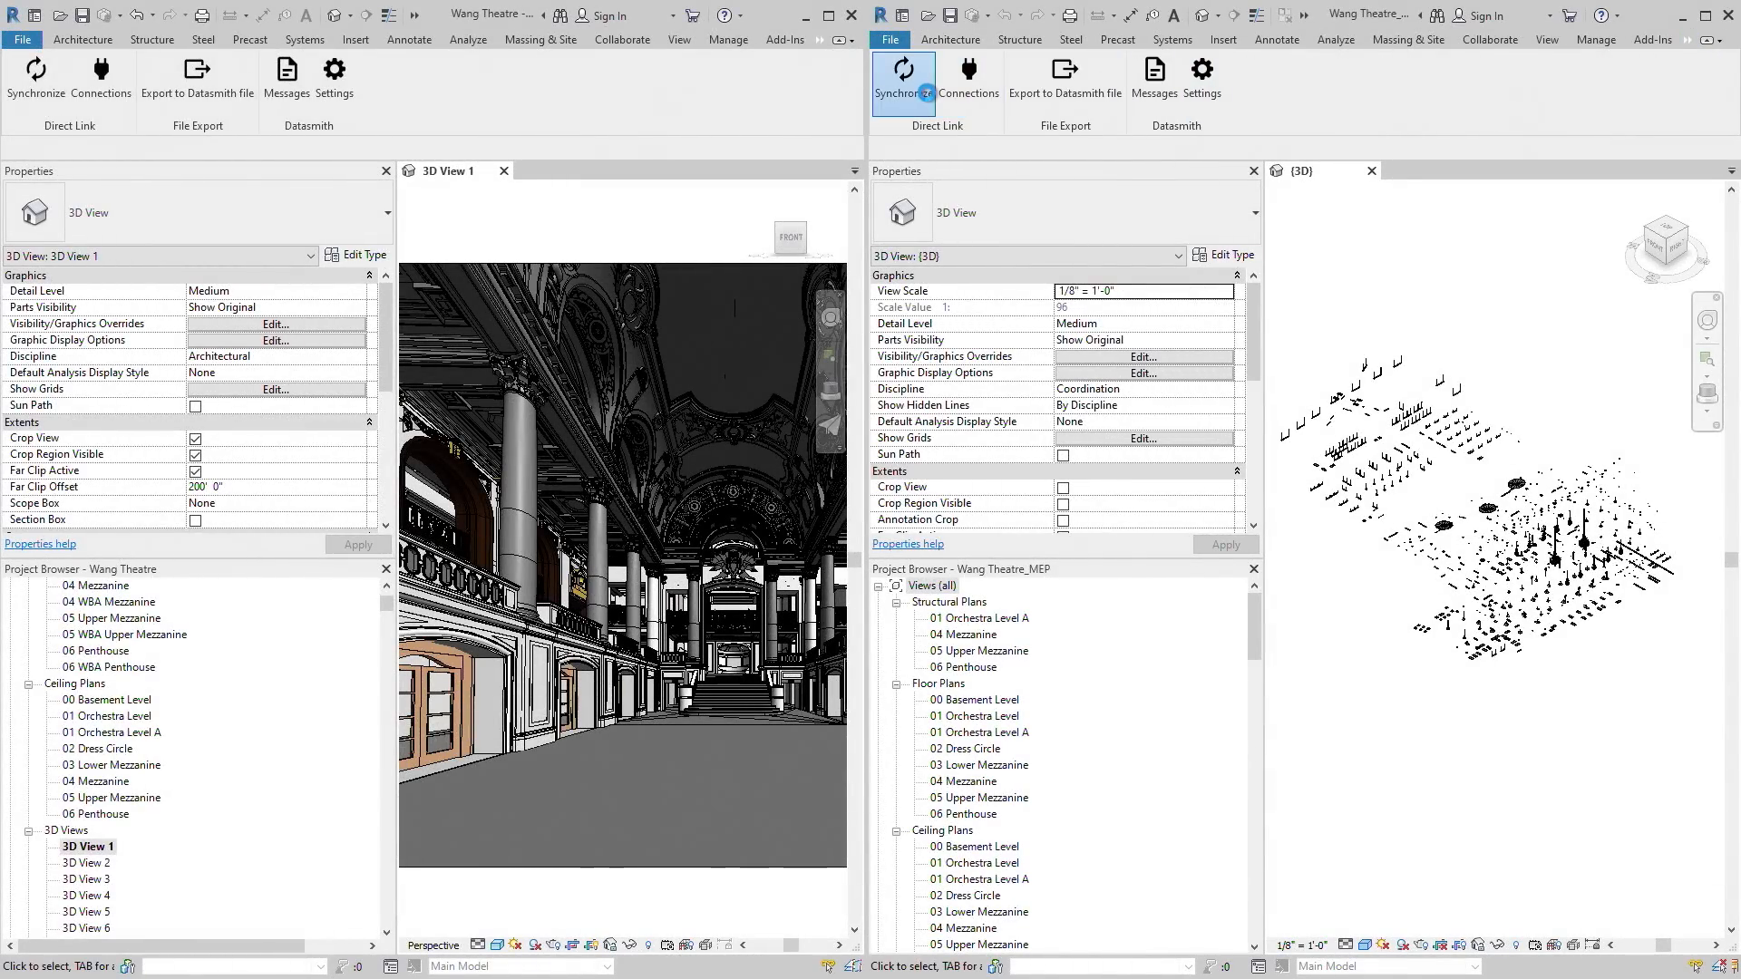
left_click(922, 89)
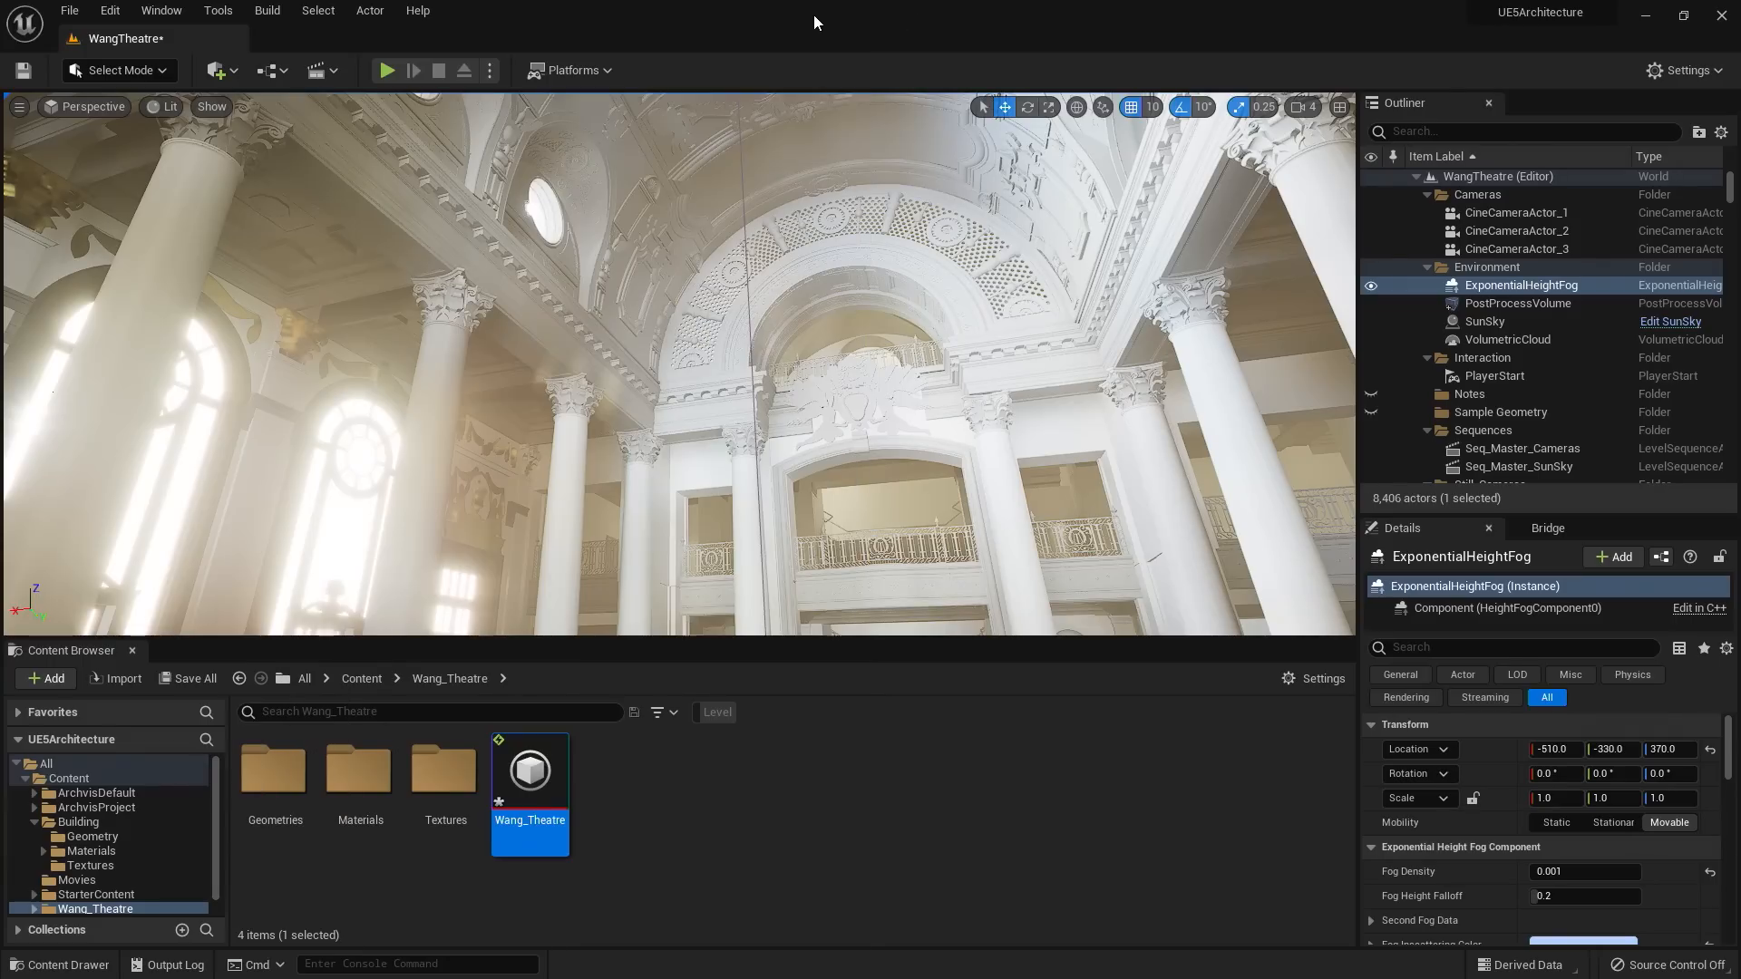
- Import the Wang_Theatre_MEP source through Datasmith Direct Link with geometry, materials and textures, cameras and animations, leaving lights out
left_click(218, 70)
mouse_move(286, 226)
left_click(459, 265)
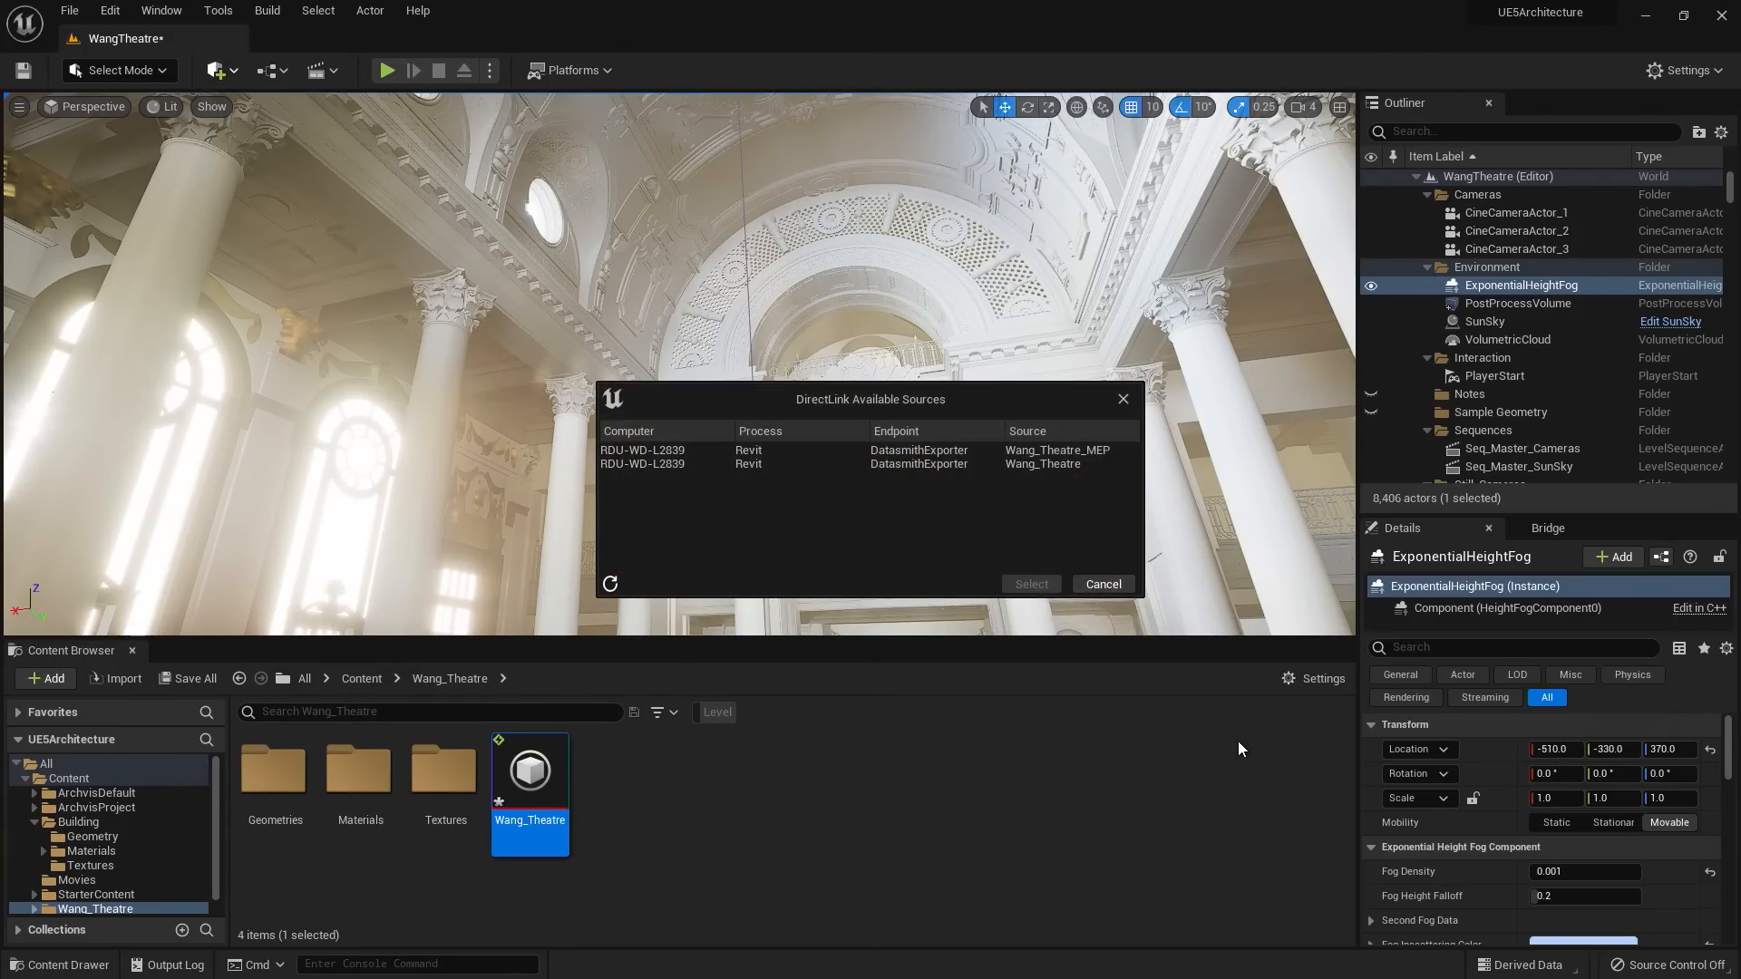
left_click(961, 450)
left_click(1028, 580)
left_click(957, 699)
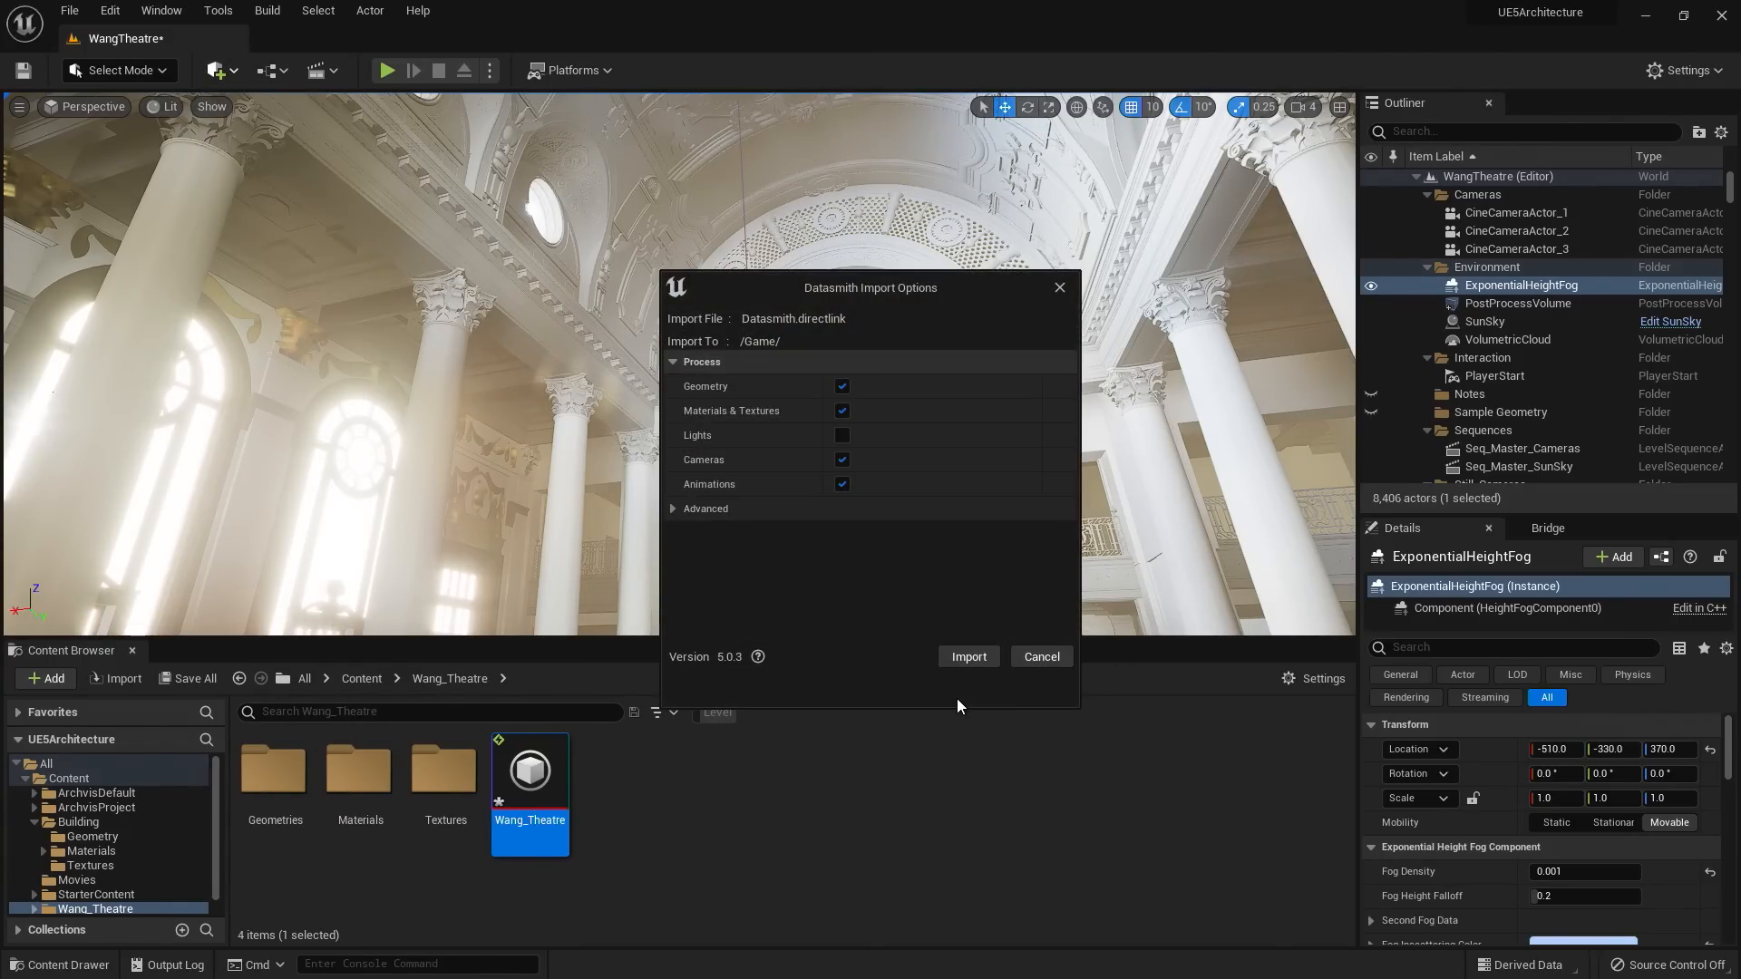
left_click(967, 656)
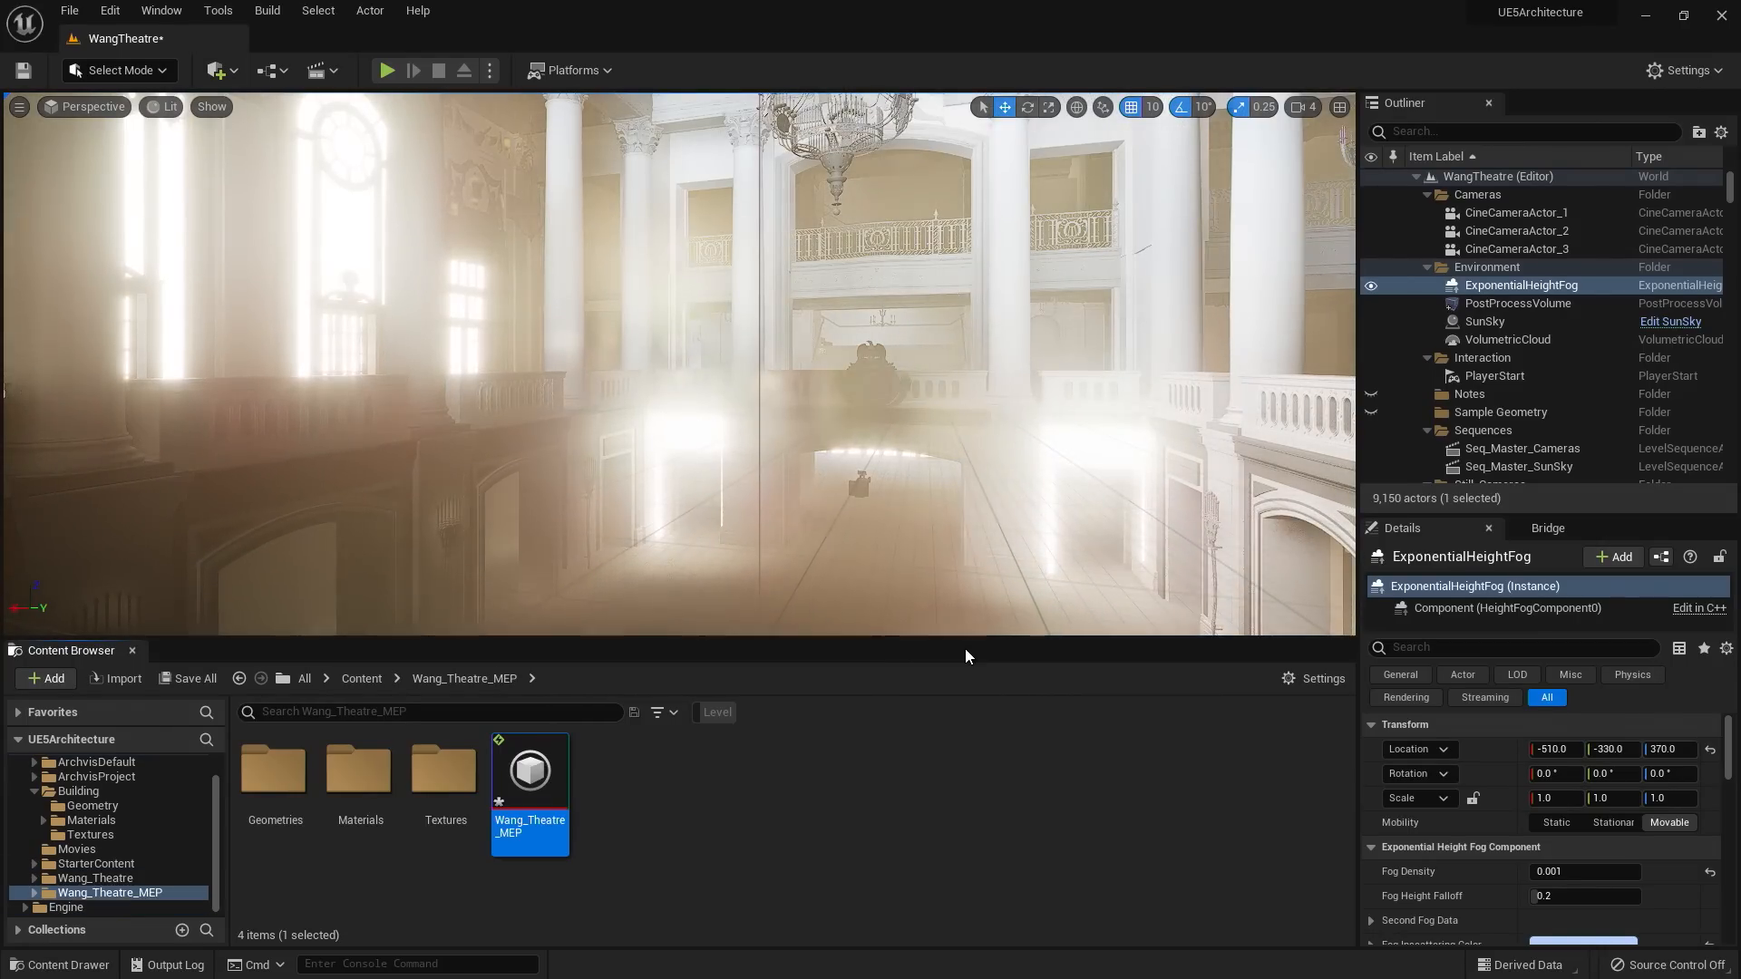
right_click_drag(946, 529, 917, 427)
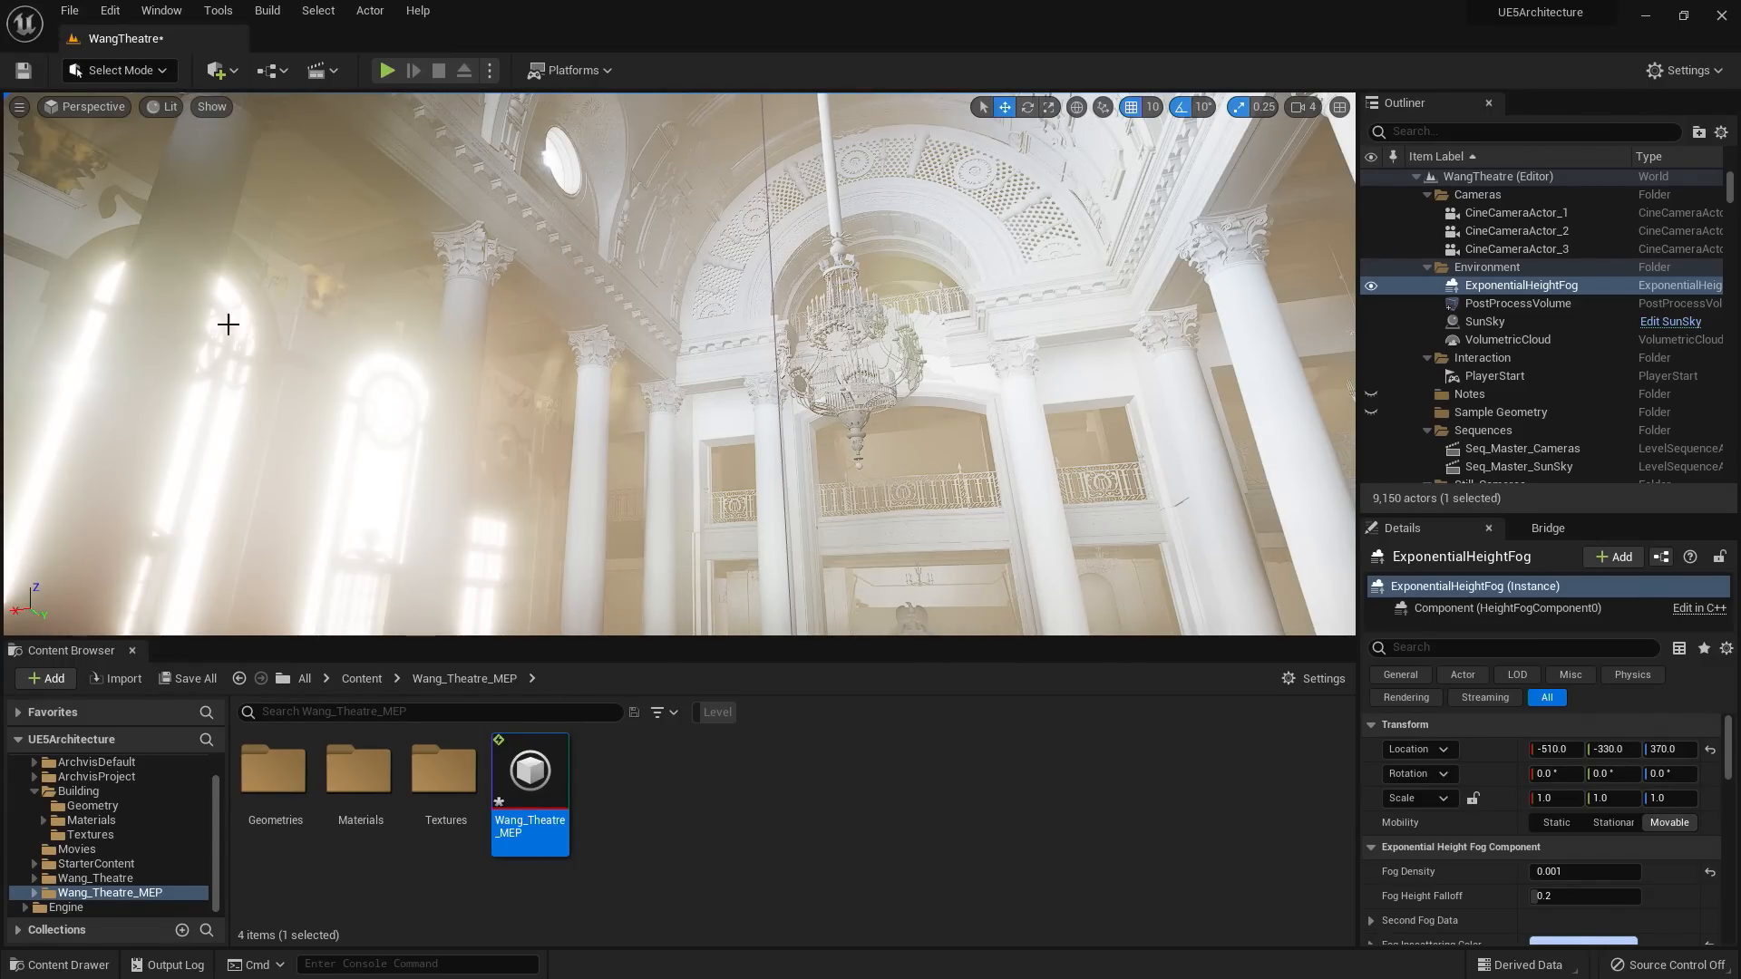
- Import the Datasmith file Wang Theater_Context.udatasmith from the 02_SourceExports folder into the Content folder
left_click(231, 74)
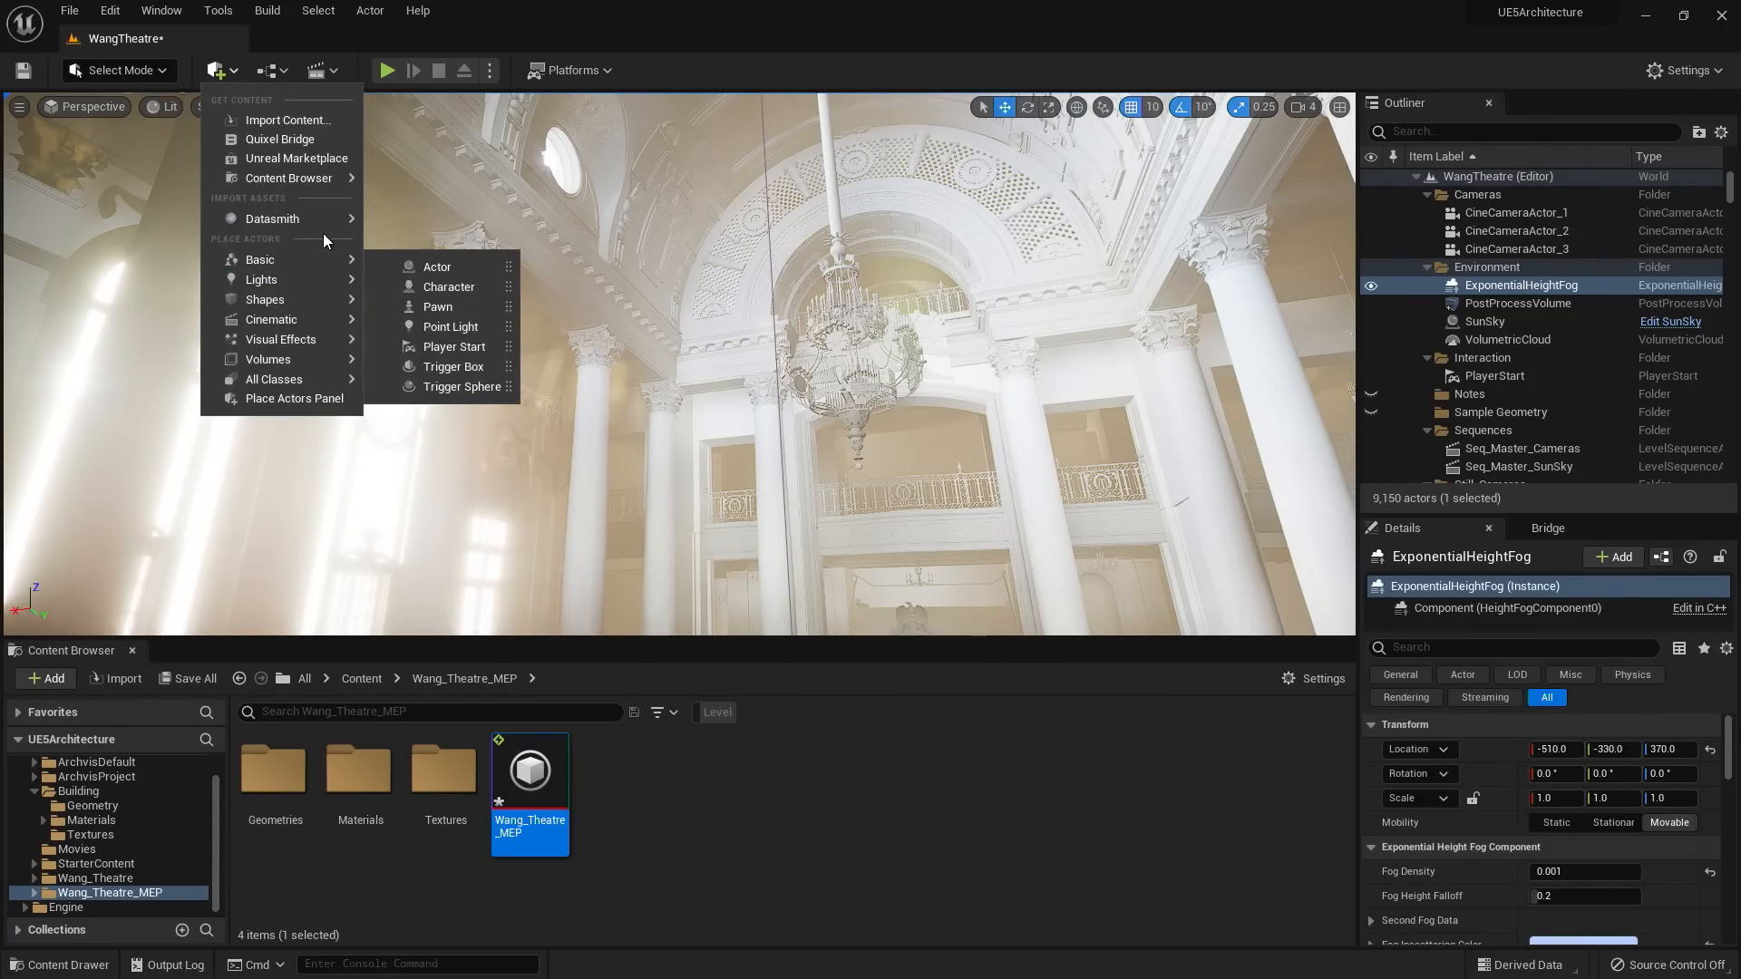
mouse_move(317, 220)
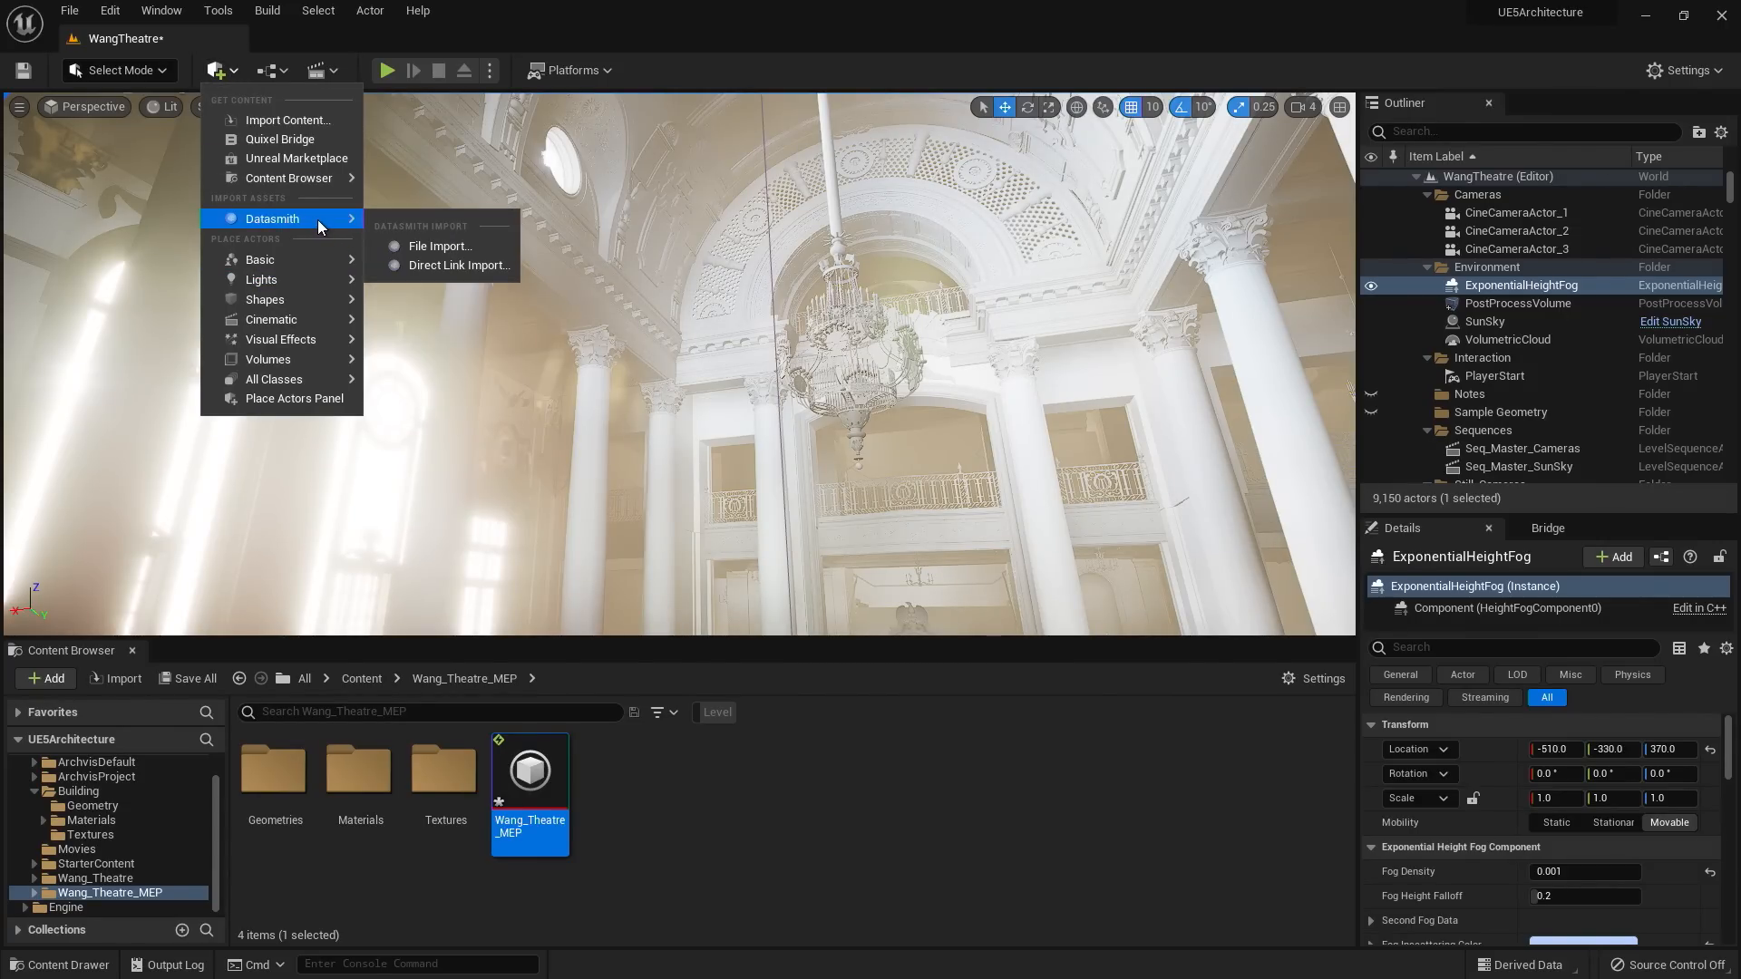
left_click(444, 251)
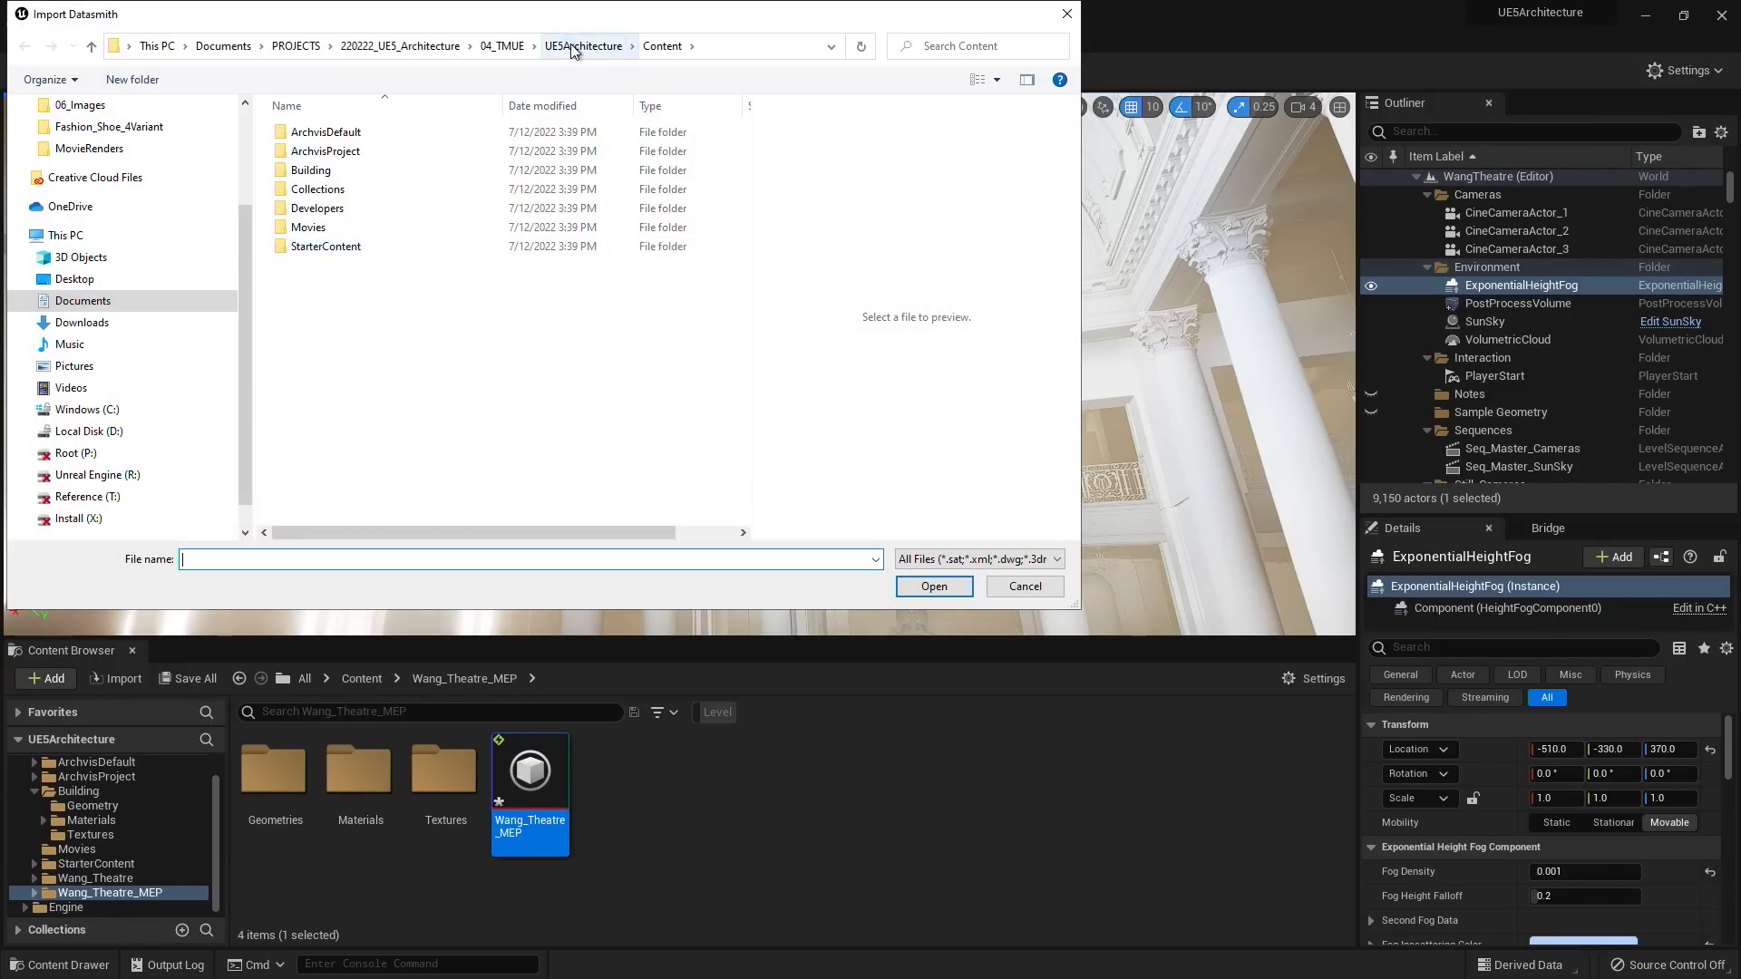
left_click(417, 189)
left_click(418, 172)
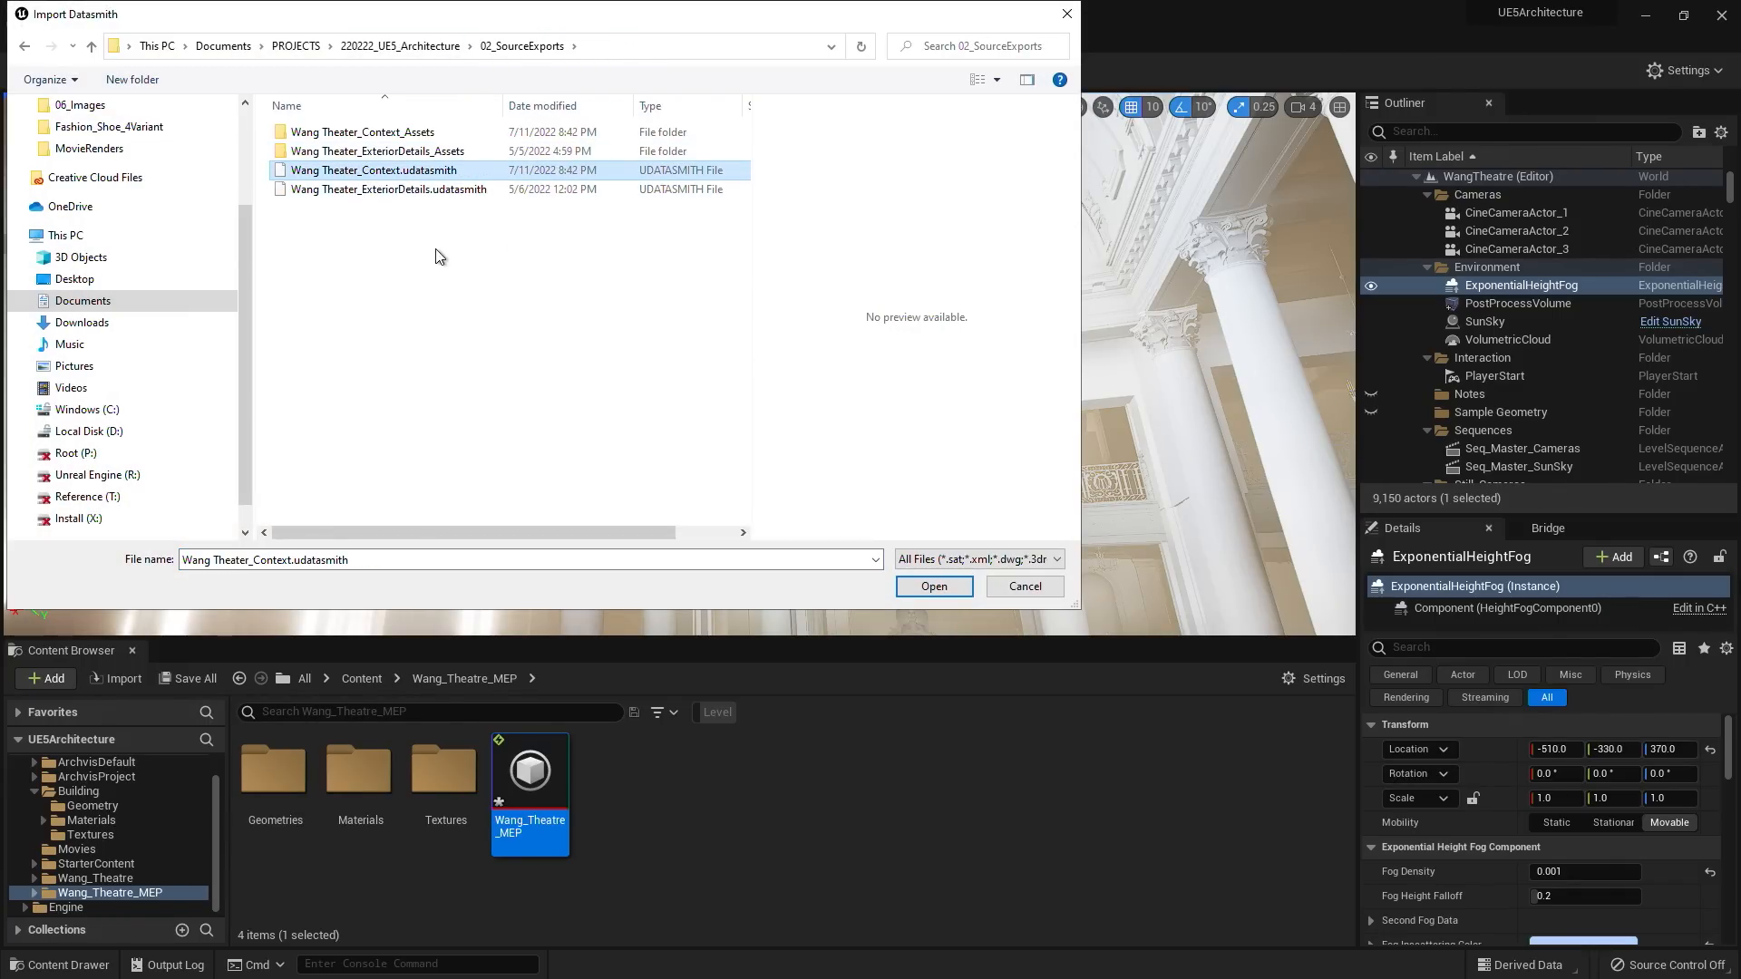
left_click(938, 591)
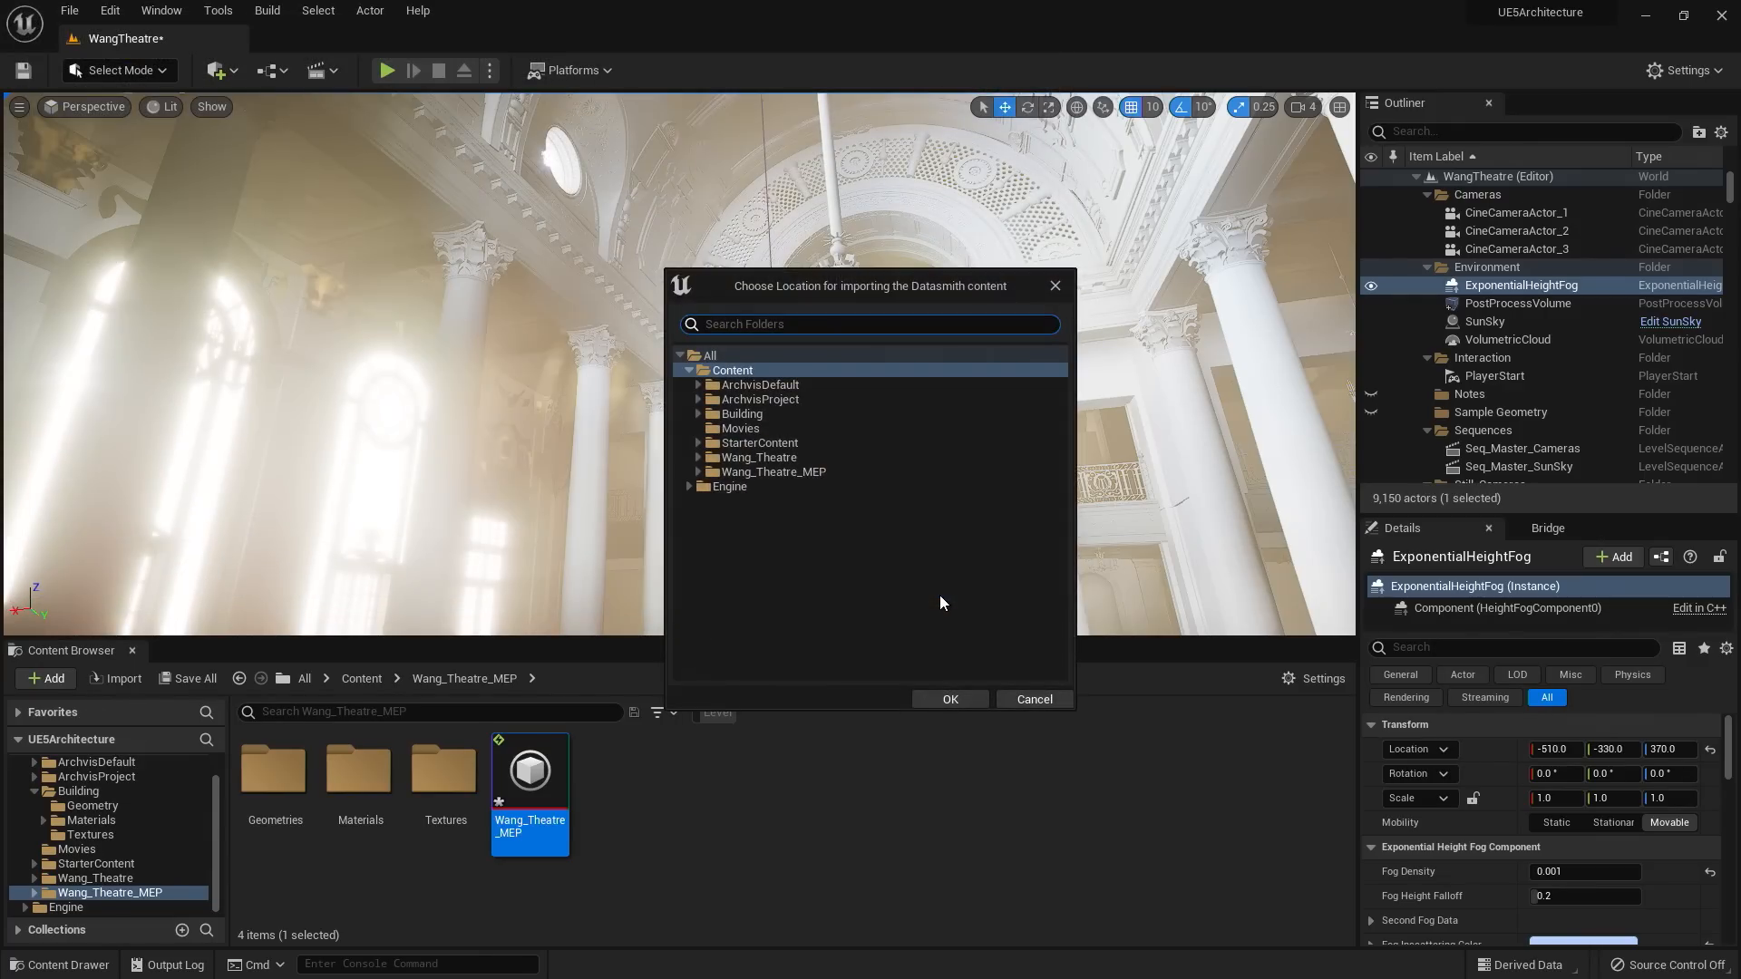
left_click(953, 697)
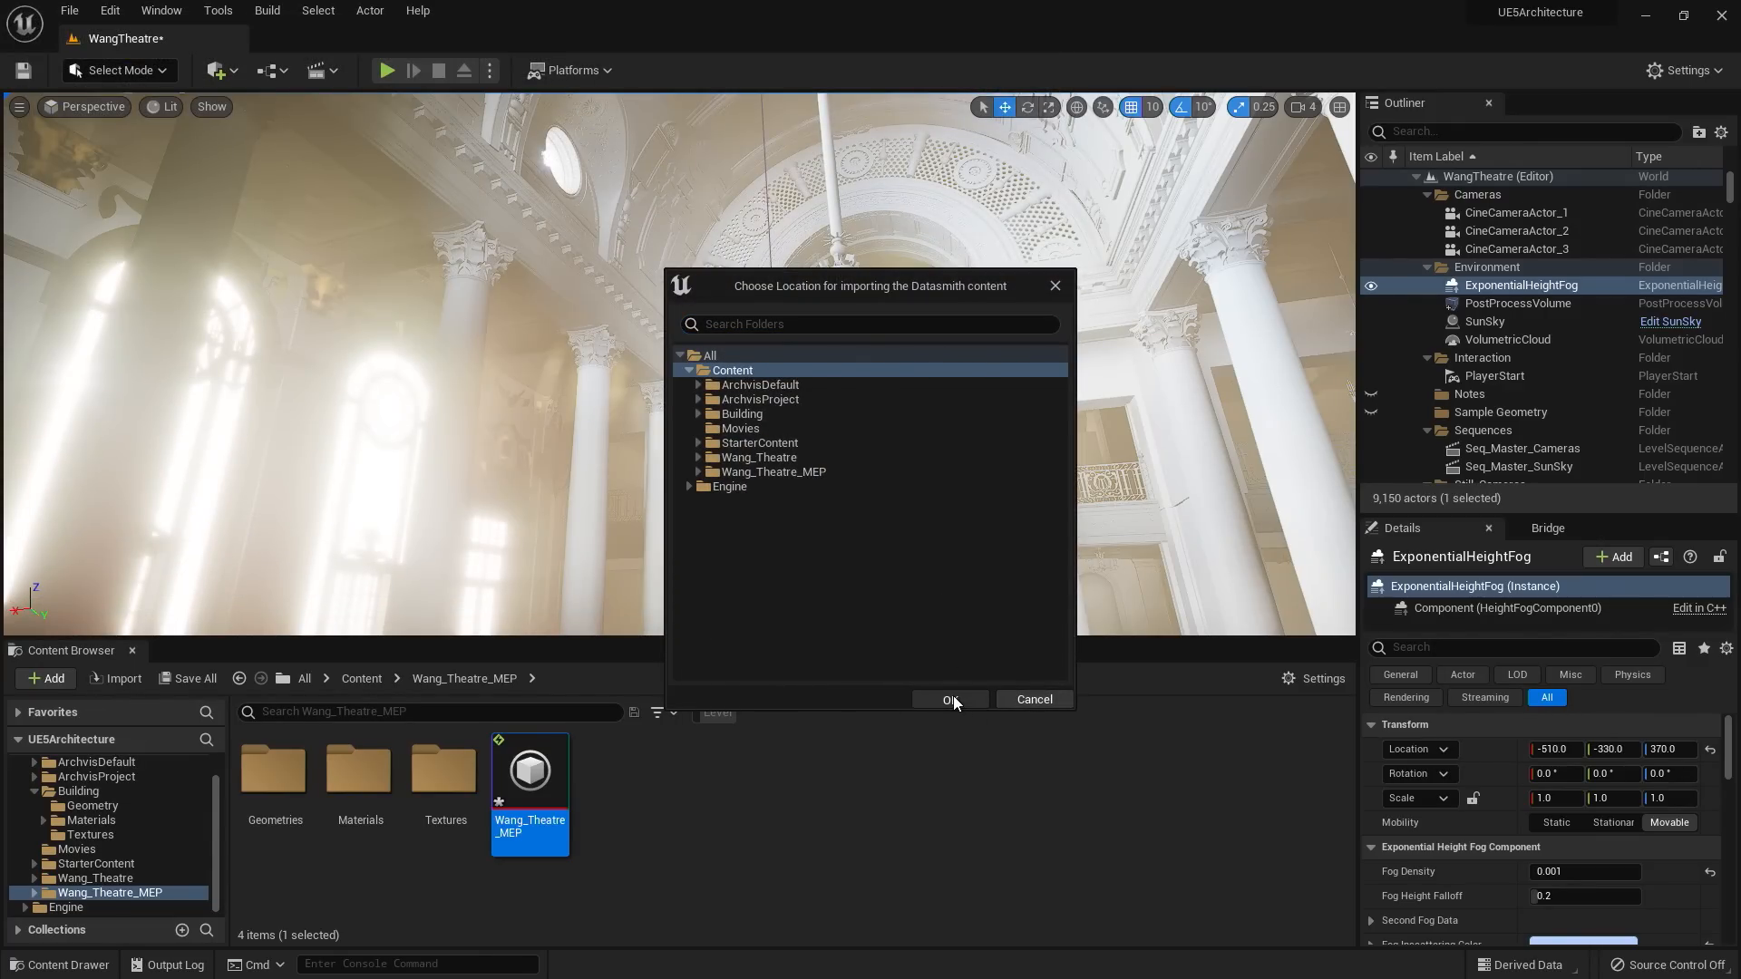
left_click(967, 656)
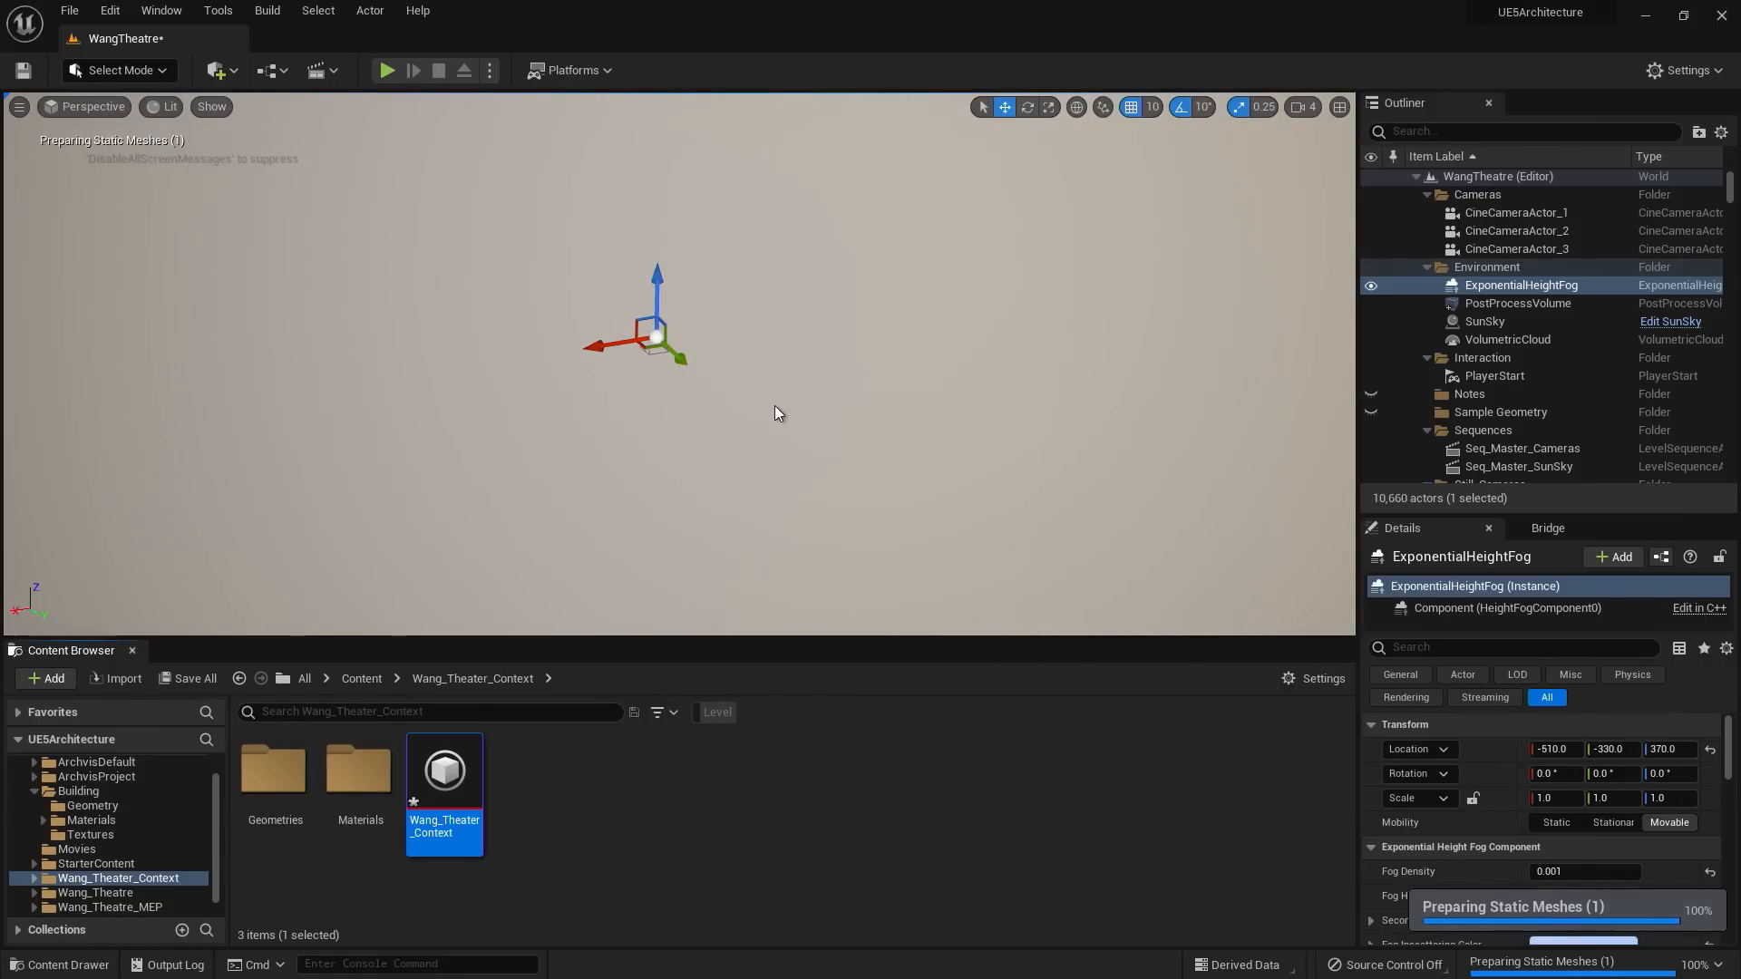
- Focus on the first stair block actor of Wang_Theater_Context and examine the exterior and the concrete beams of the imported context model
right_click_drag(808, 375, 808, 339)
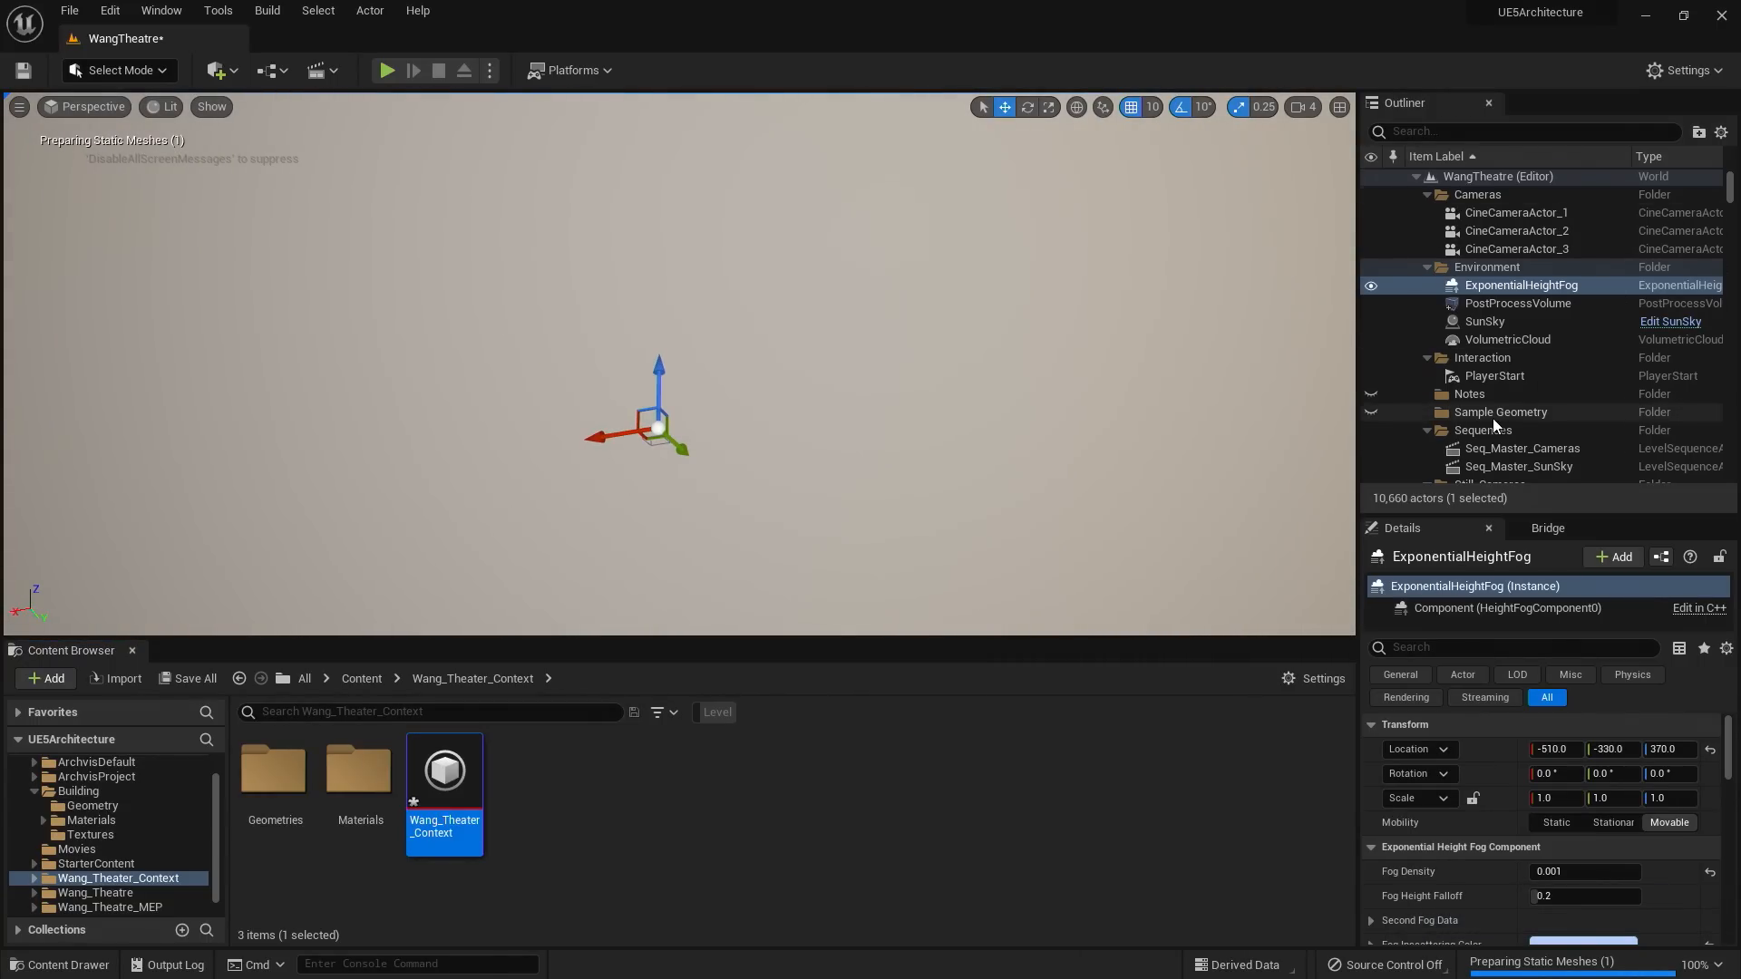
scroll(1494, 417, "down", 5)
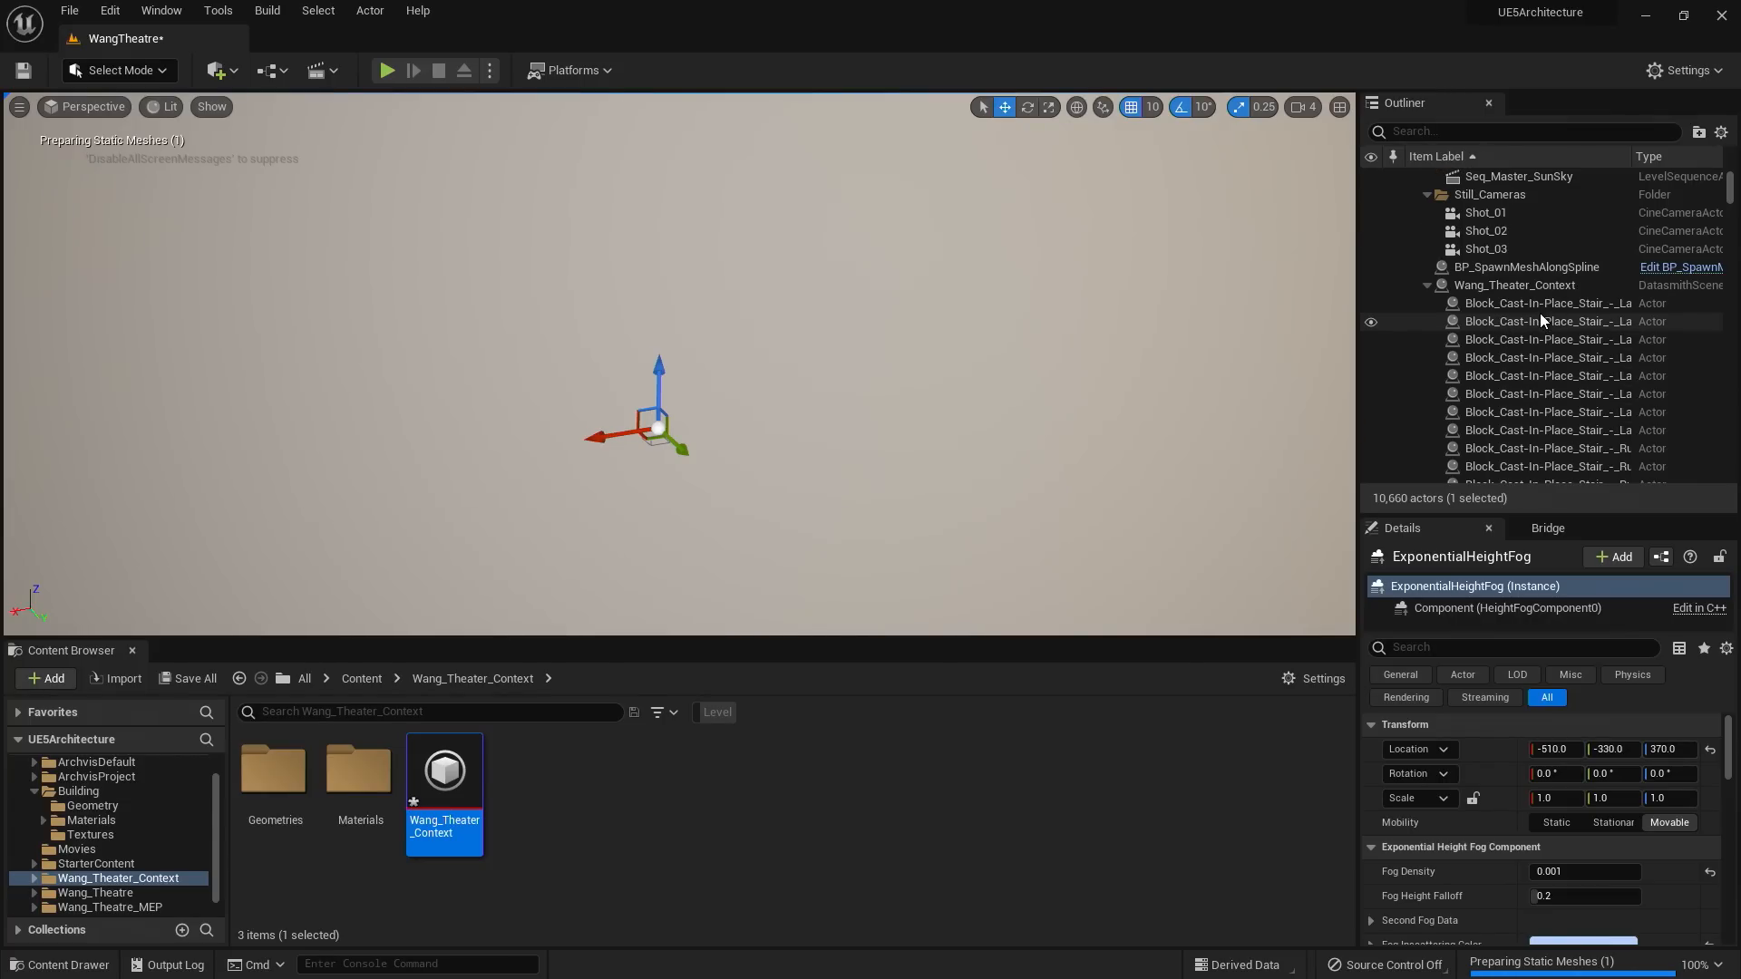
left_click(1533, 307)
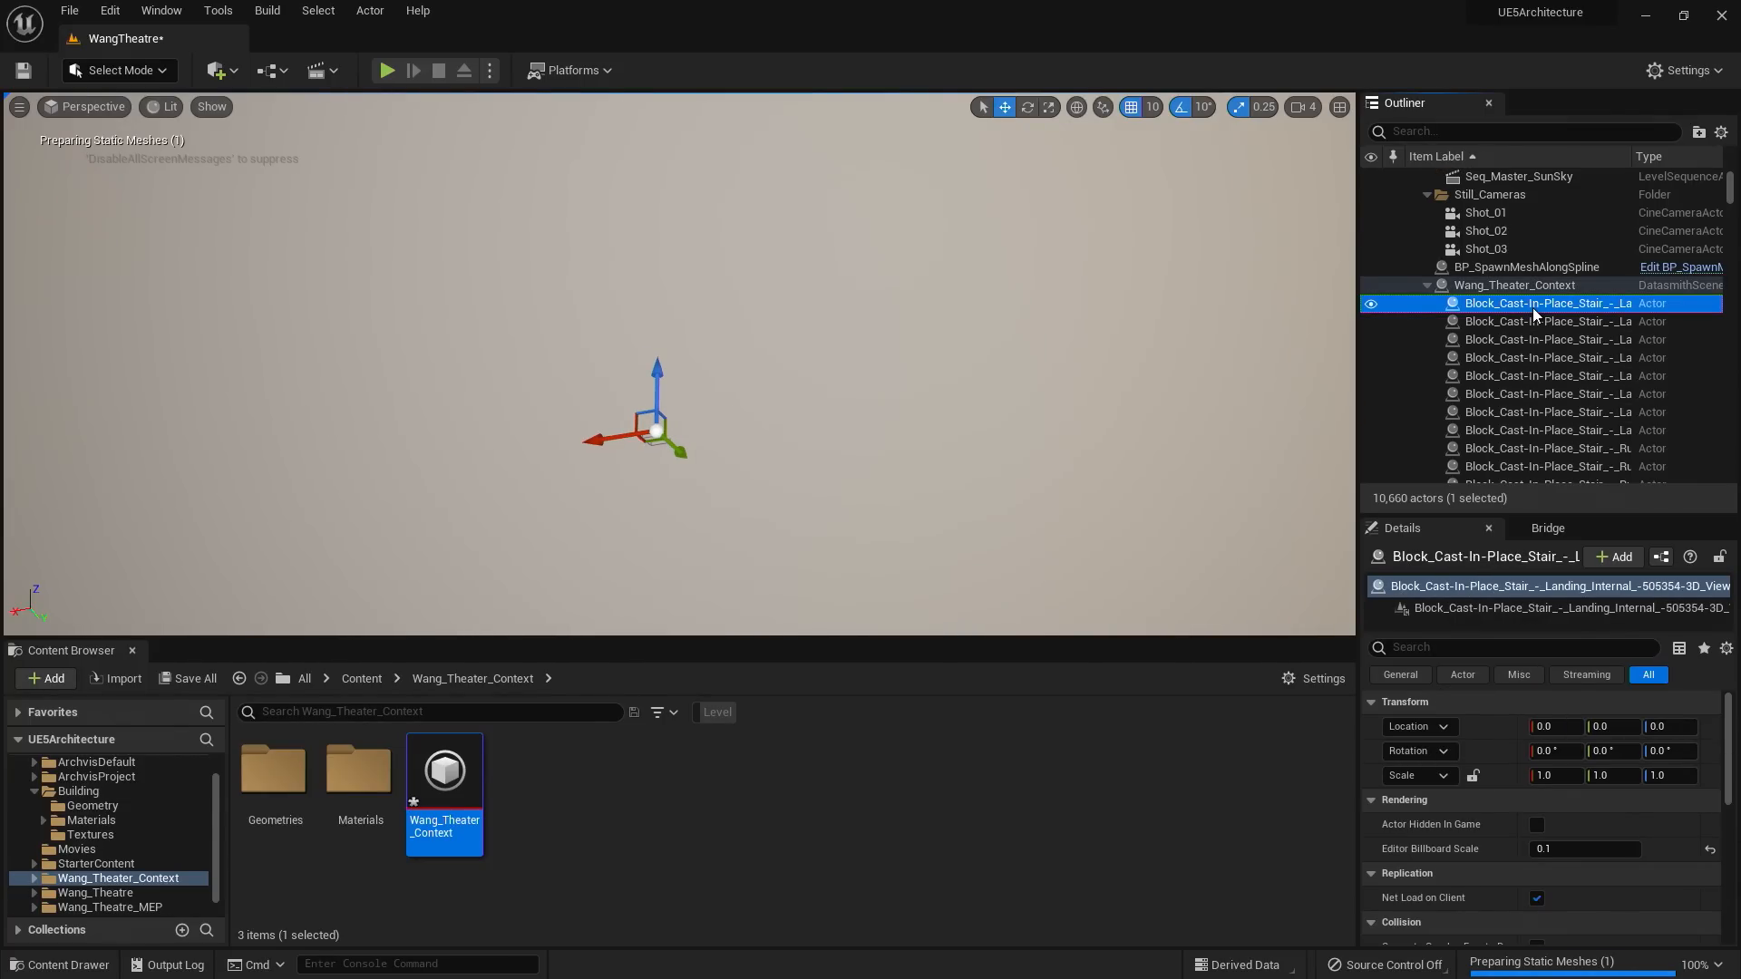
key("f")
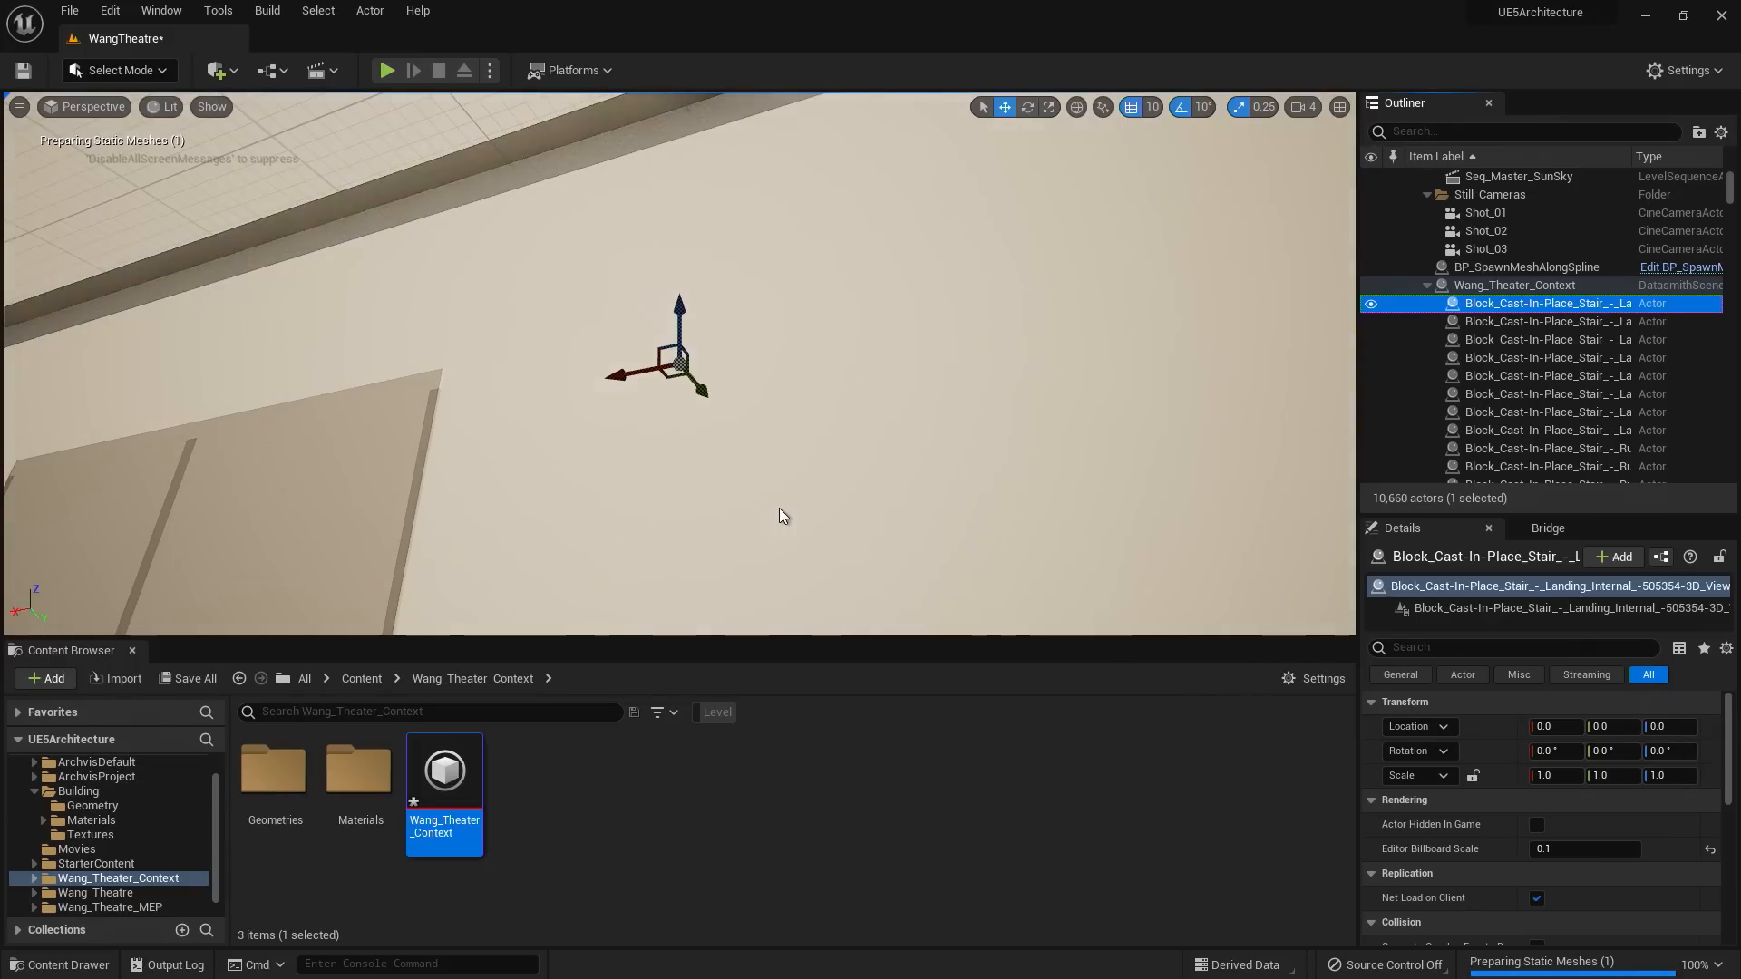
right_click_drag(780, 507, 753, 625)
scroll(773, 318, "down", 10)
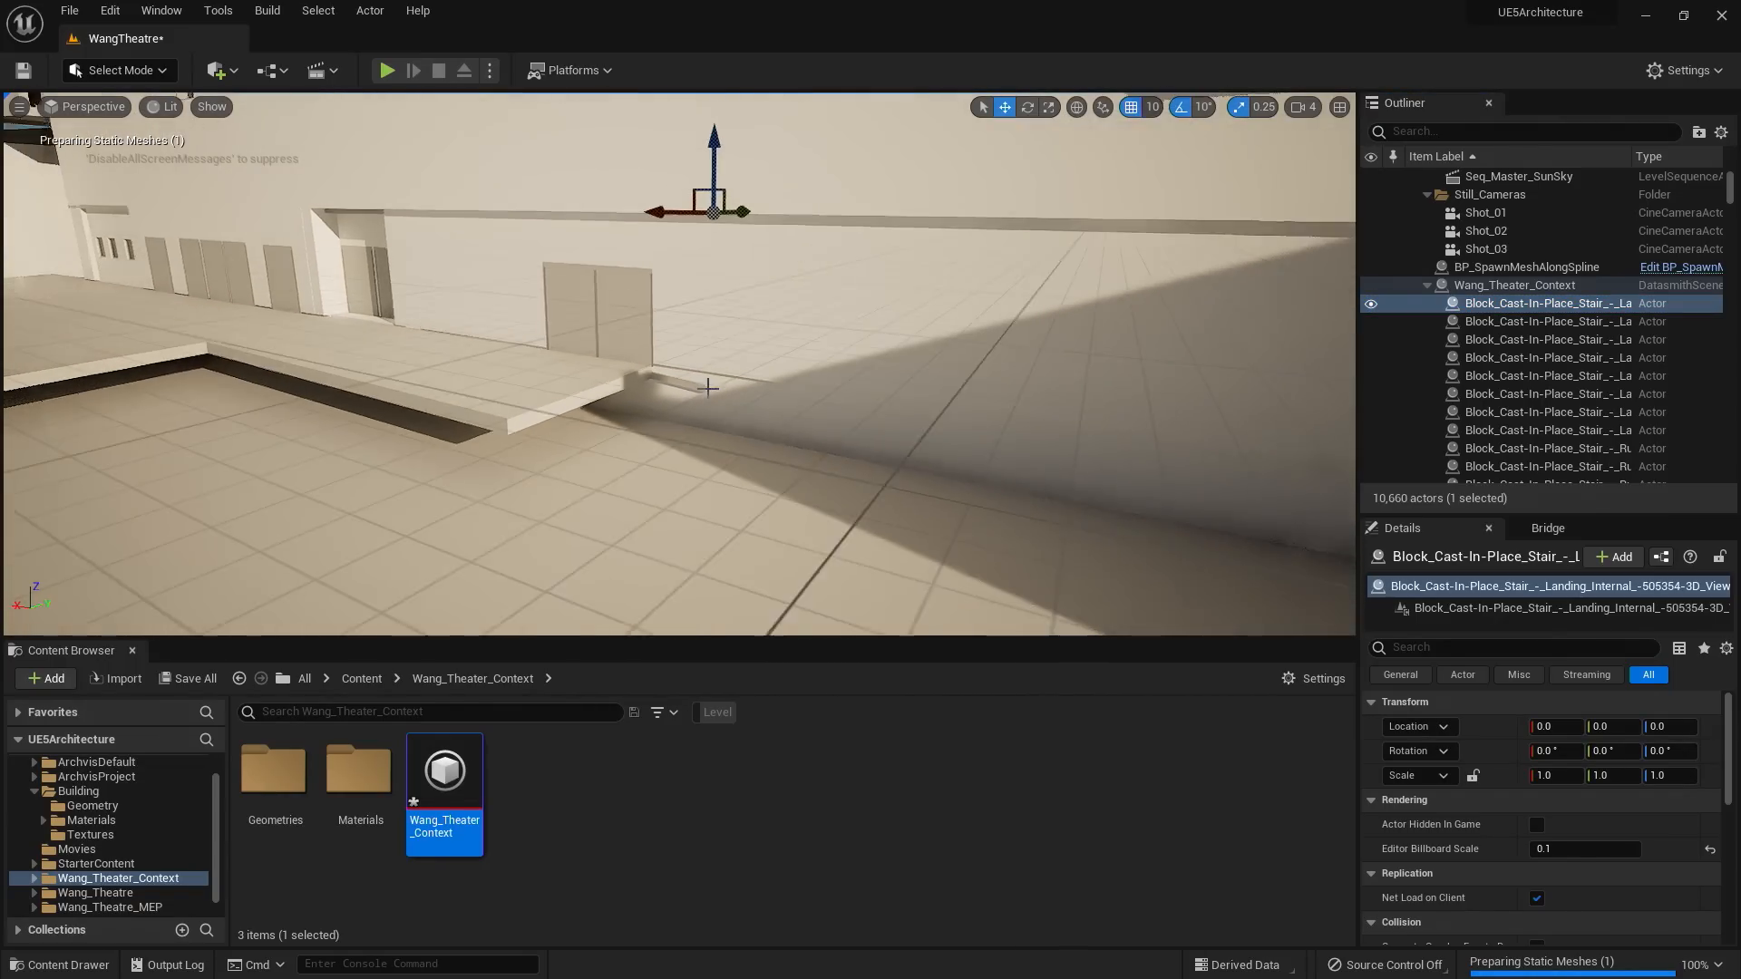
scroll(714, 354, "down", 6)
right_click_drag(742, 354, 915, 313)
key("w")
right_click_drag(1006, 417, 807, 426)
right_click_drag(927, 432, 793, 435)
right_click_drag(1169, 318, 961, 318)
left_click(309, 346)
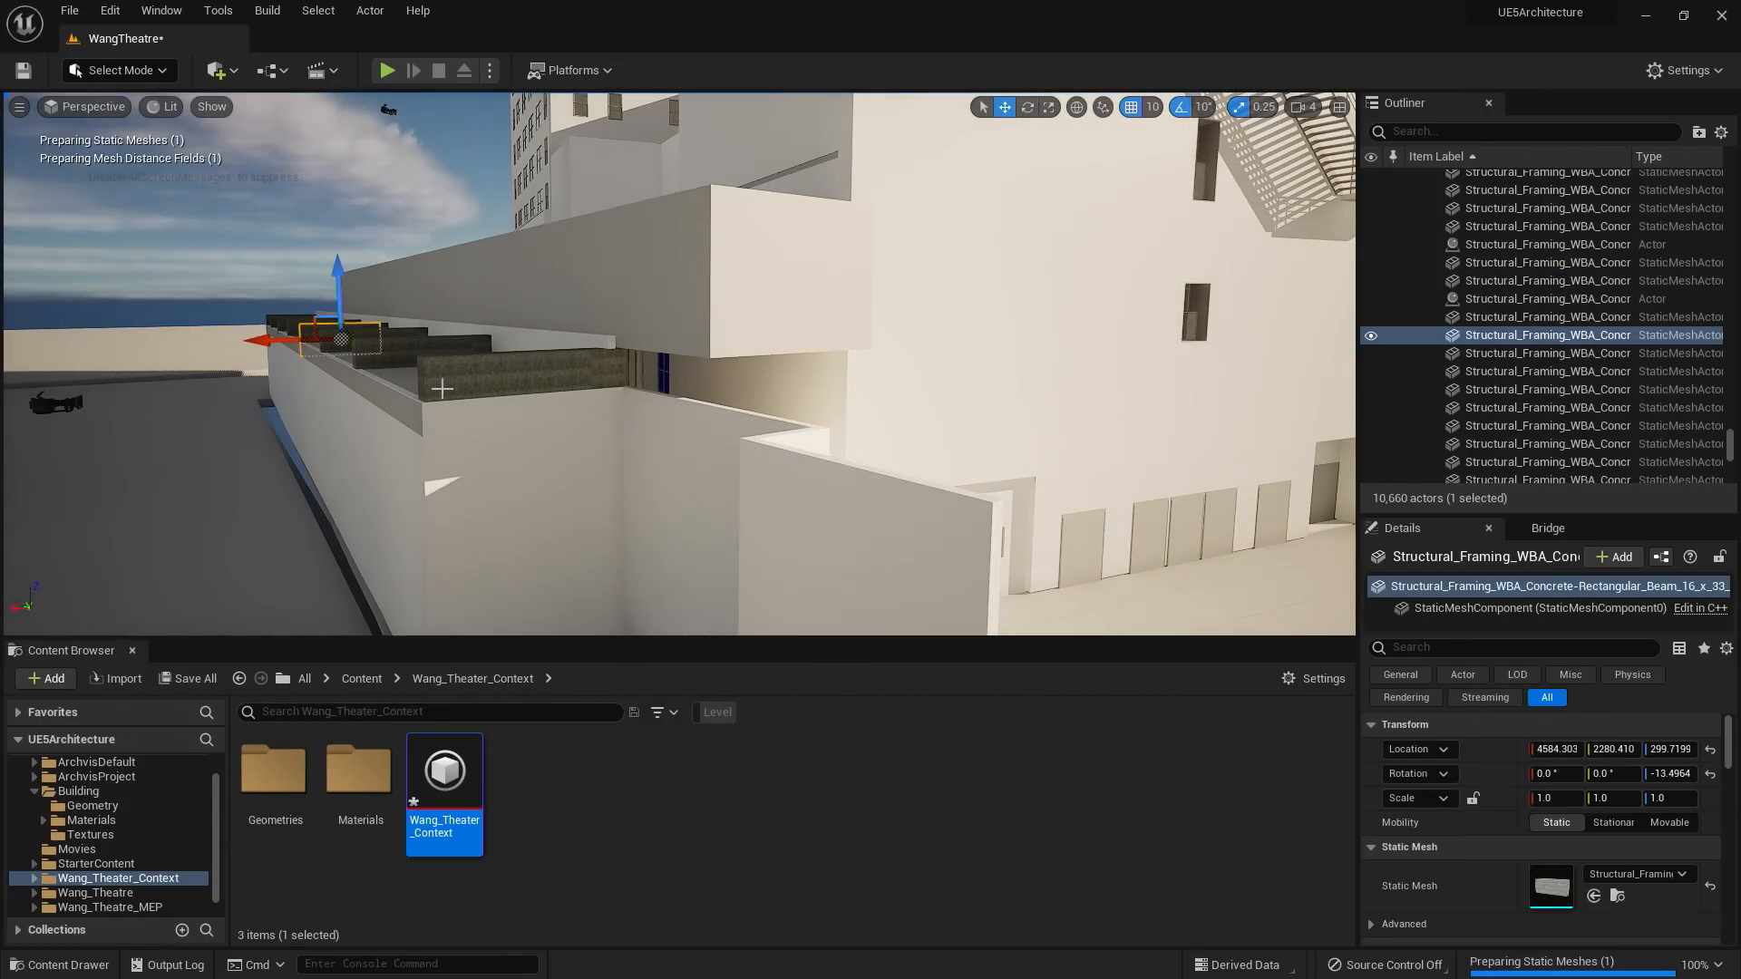
- Switch the viewport to the imported 3D_View_1 camera
left_click(87, 106)
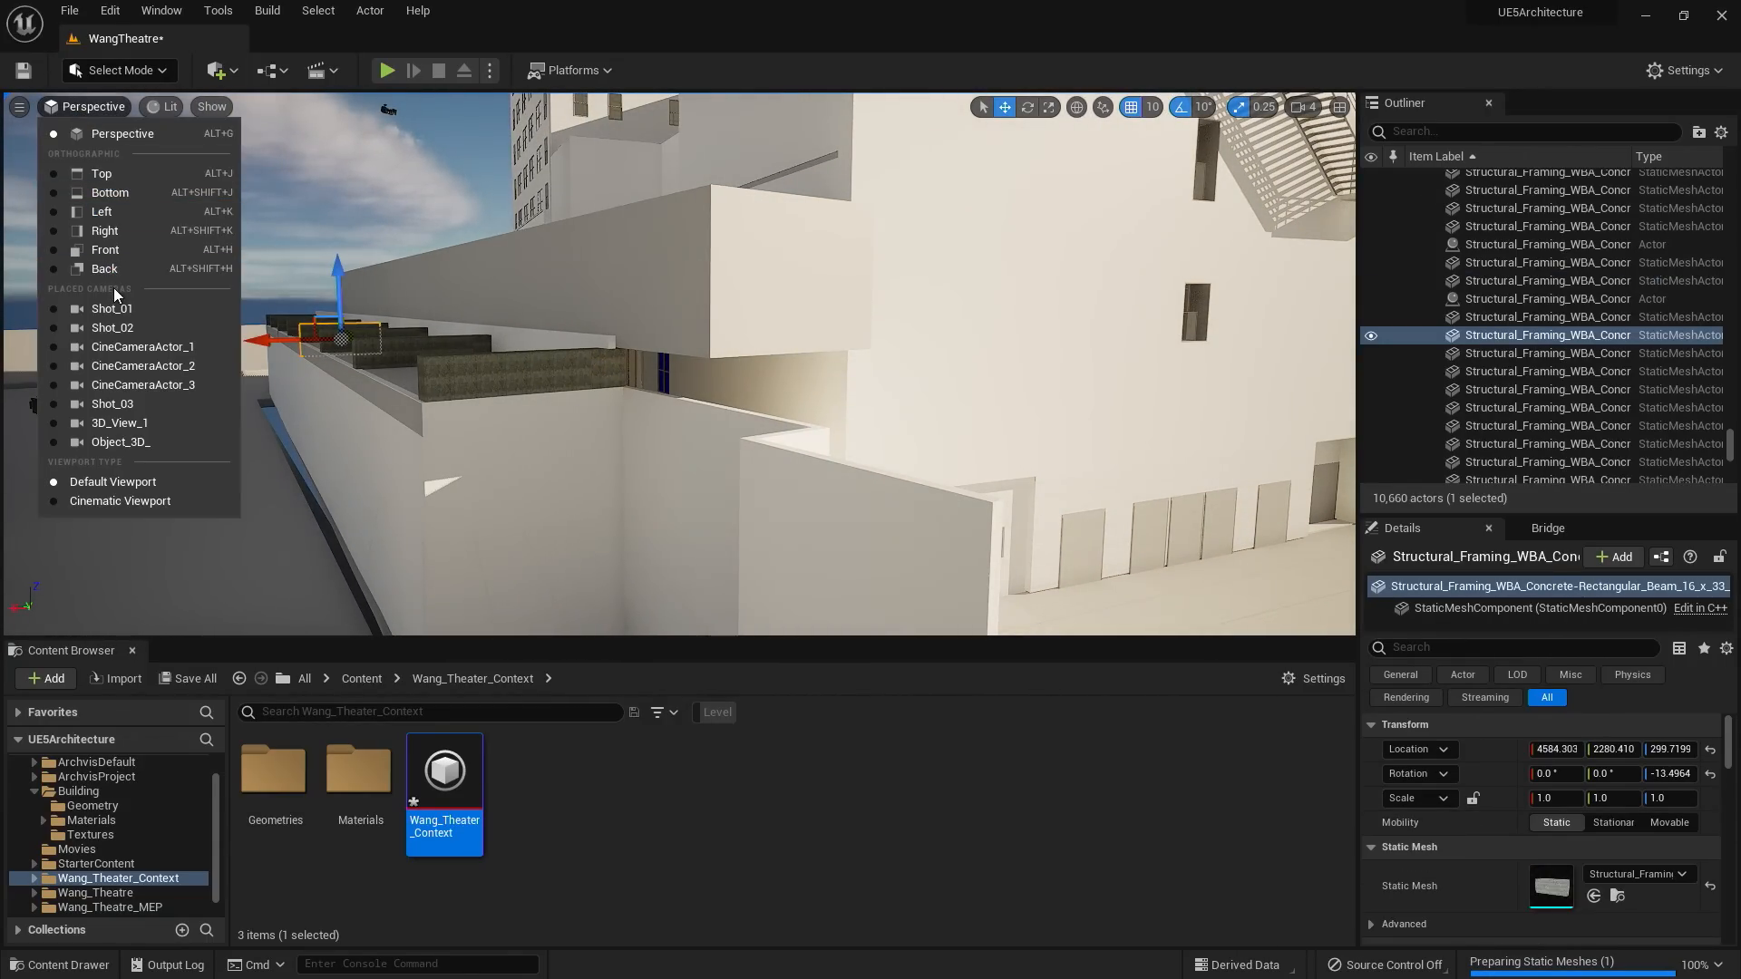
left_click(118, 423)
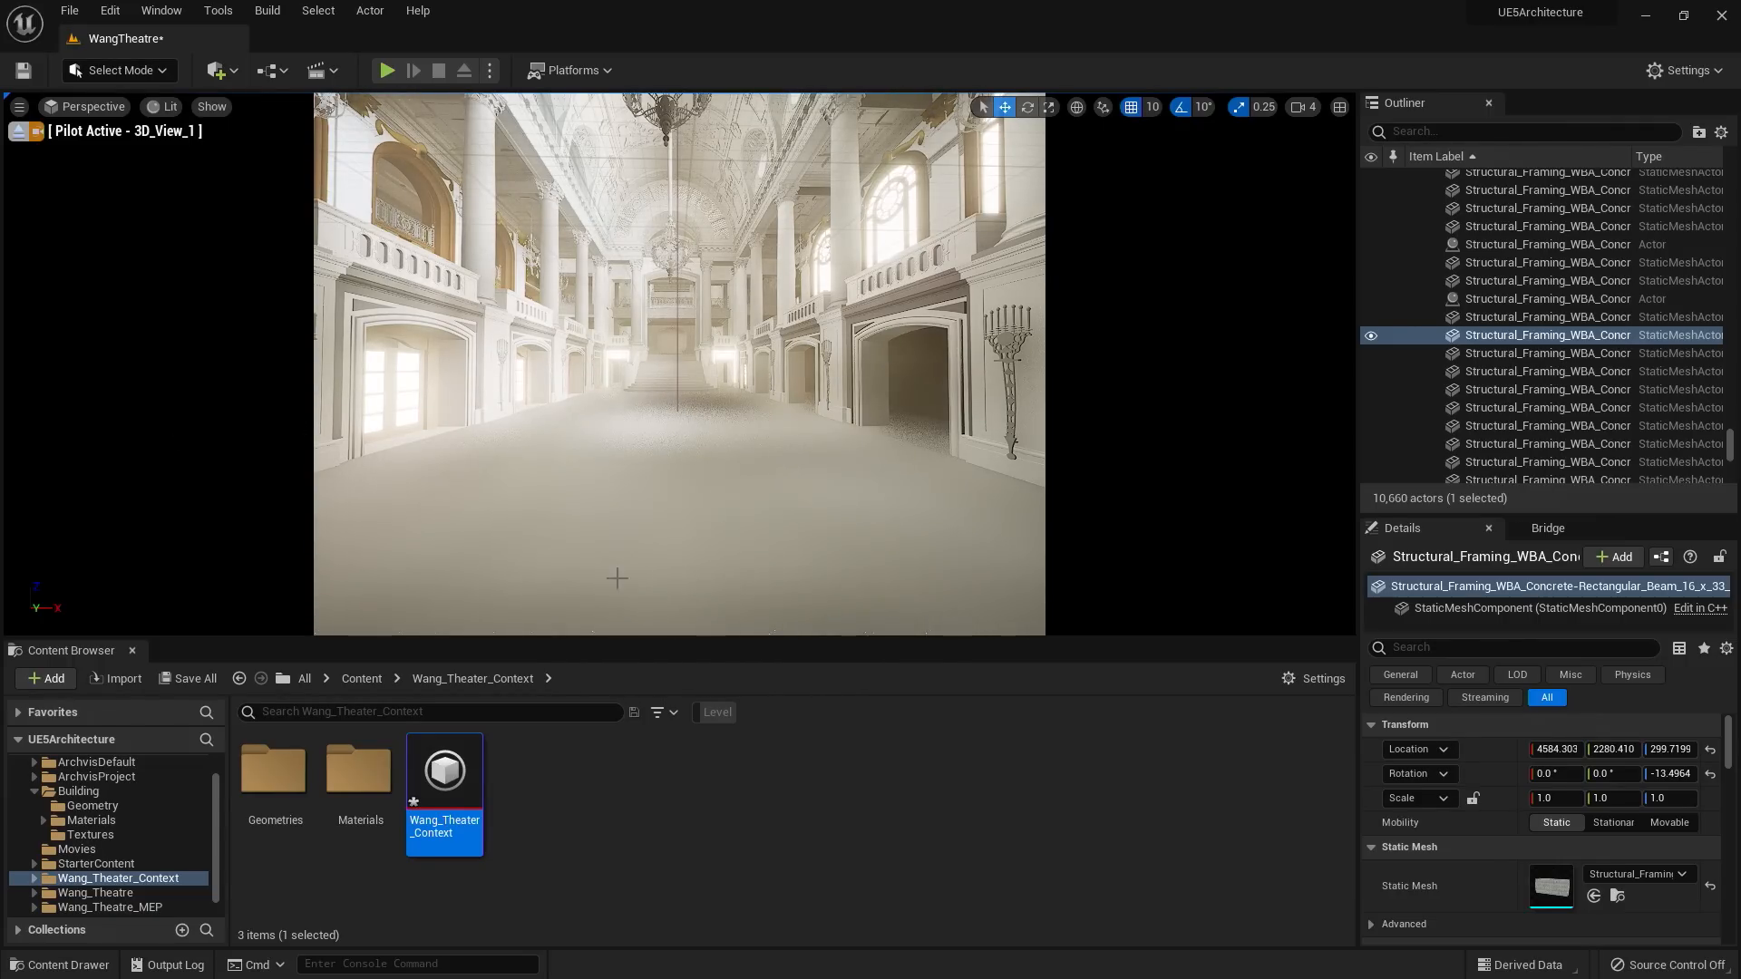
- Check which Datasmith scene and reimport actions are available for the Wang_Theater_Context asset
right_click(451, 772)
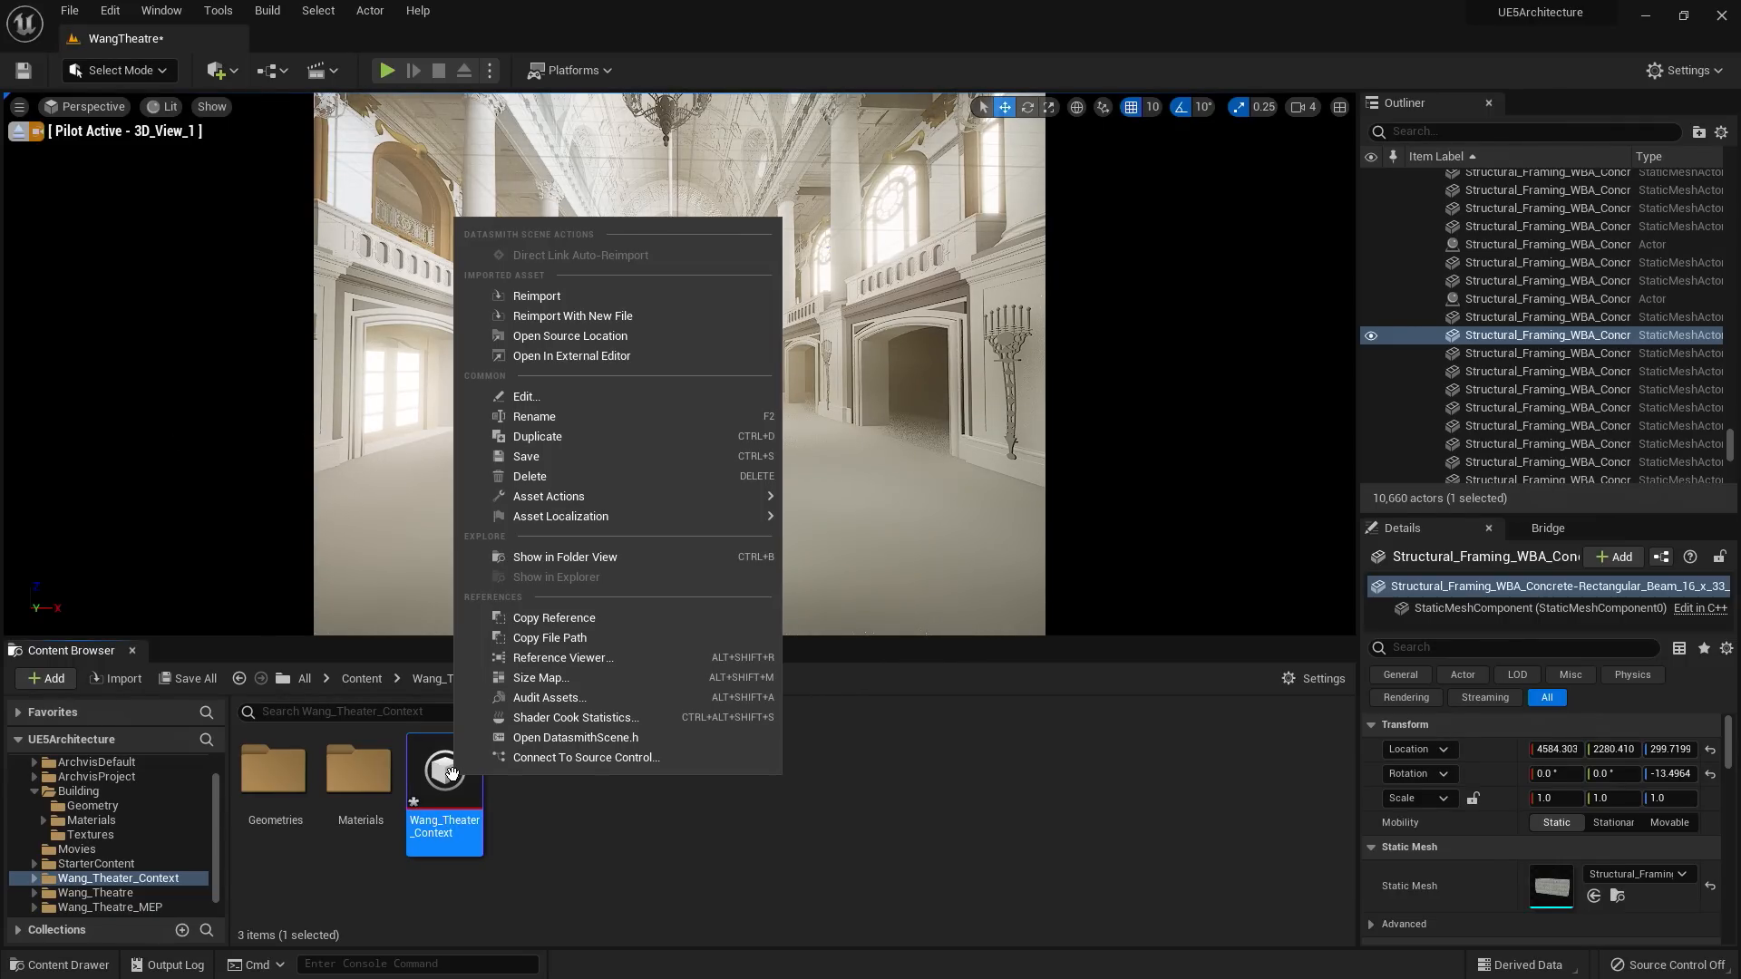
left_click(528, 842)
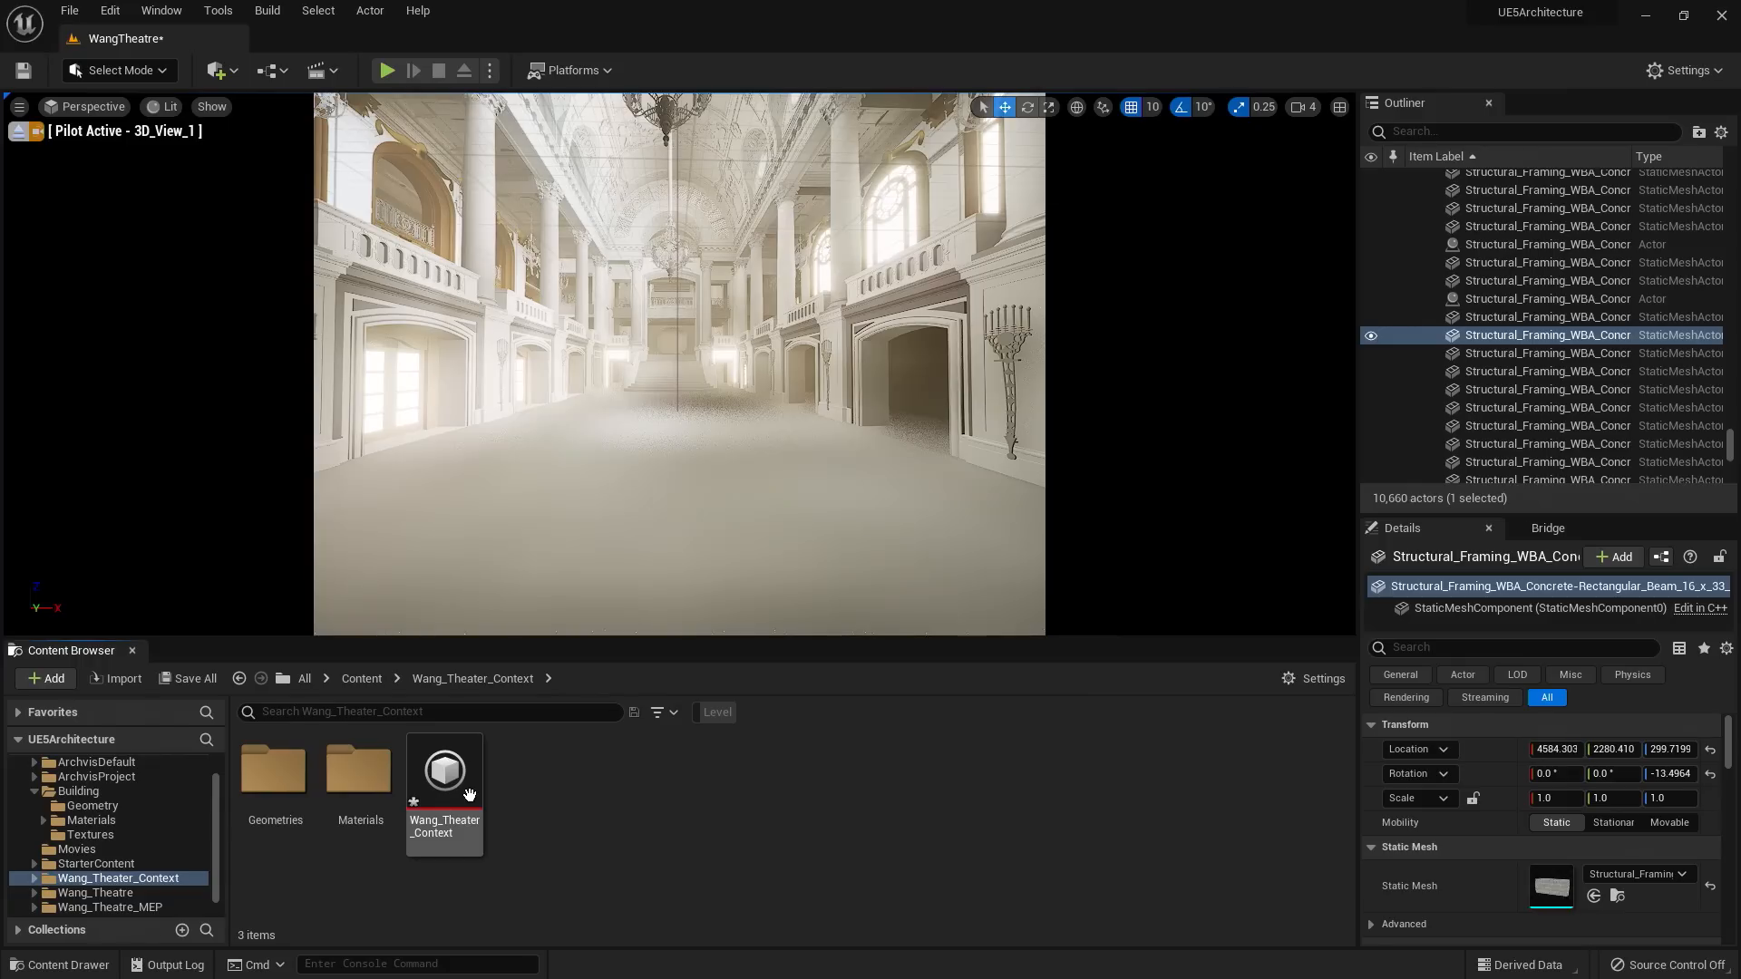
left_click(470, 795)
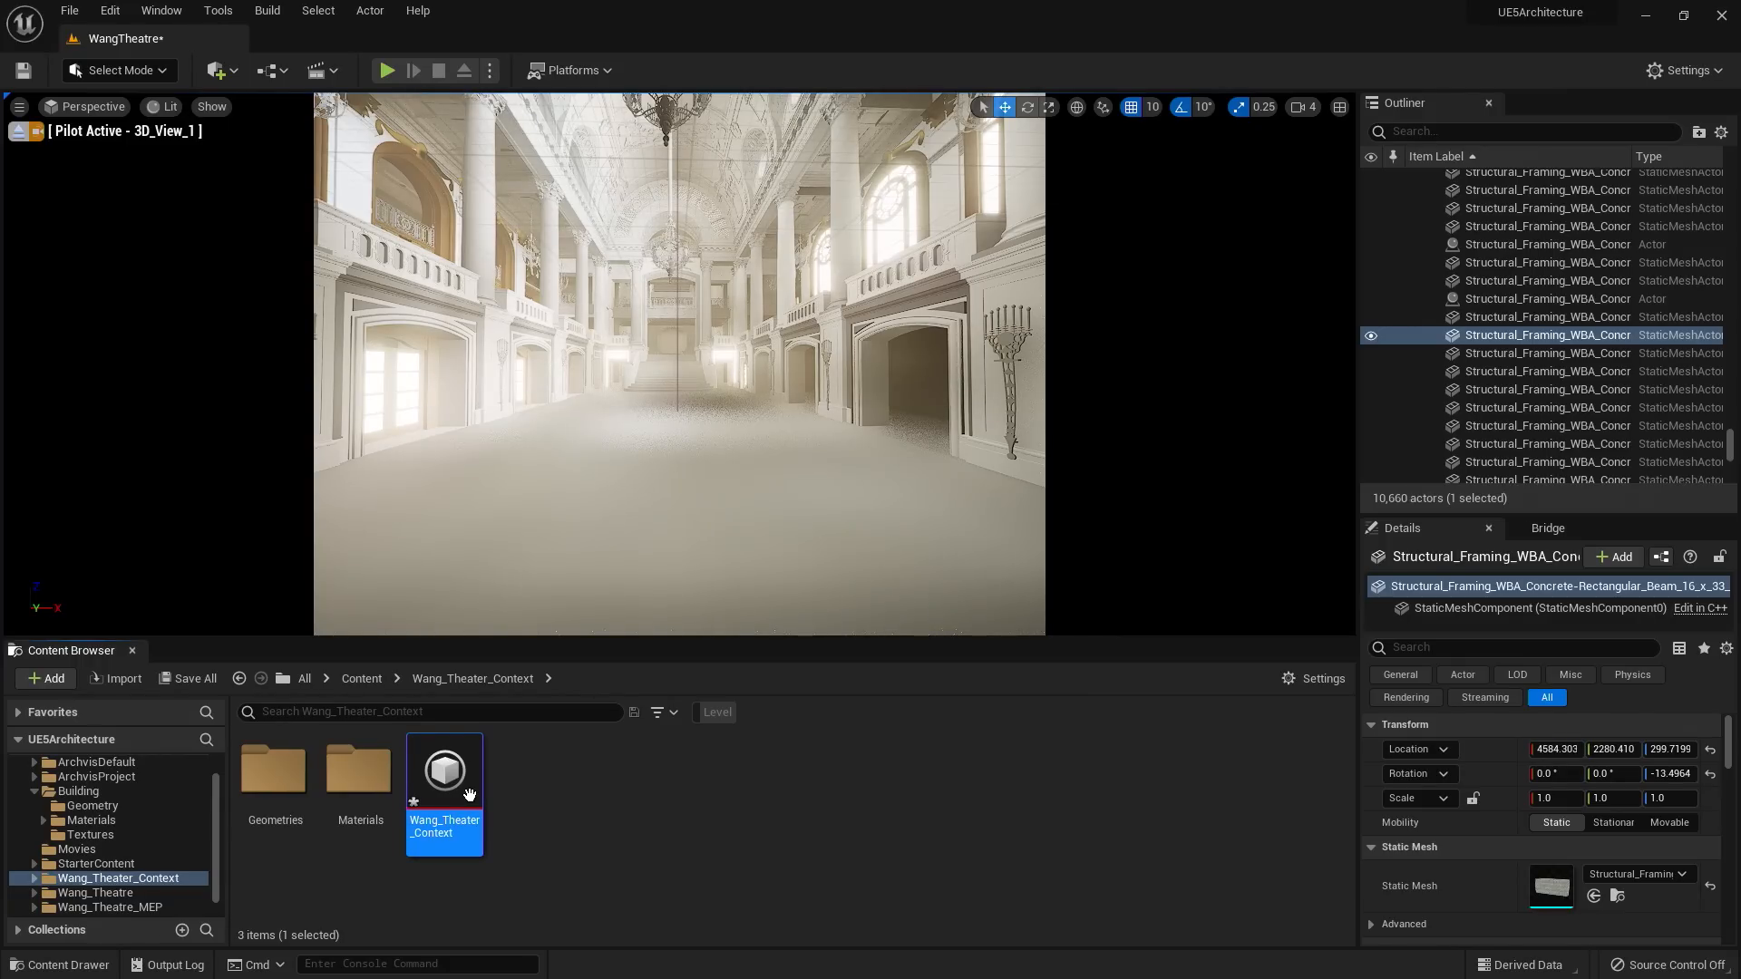
right_click(469, 795)
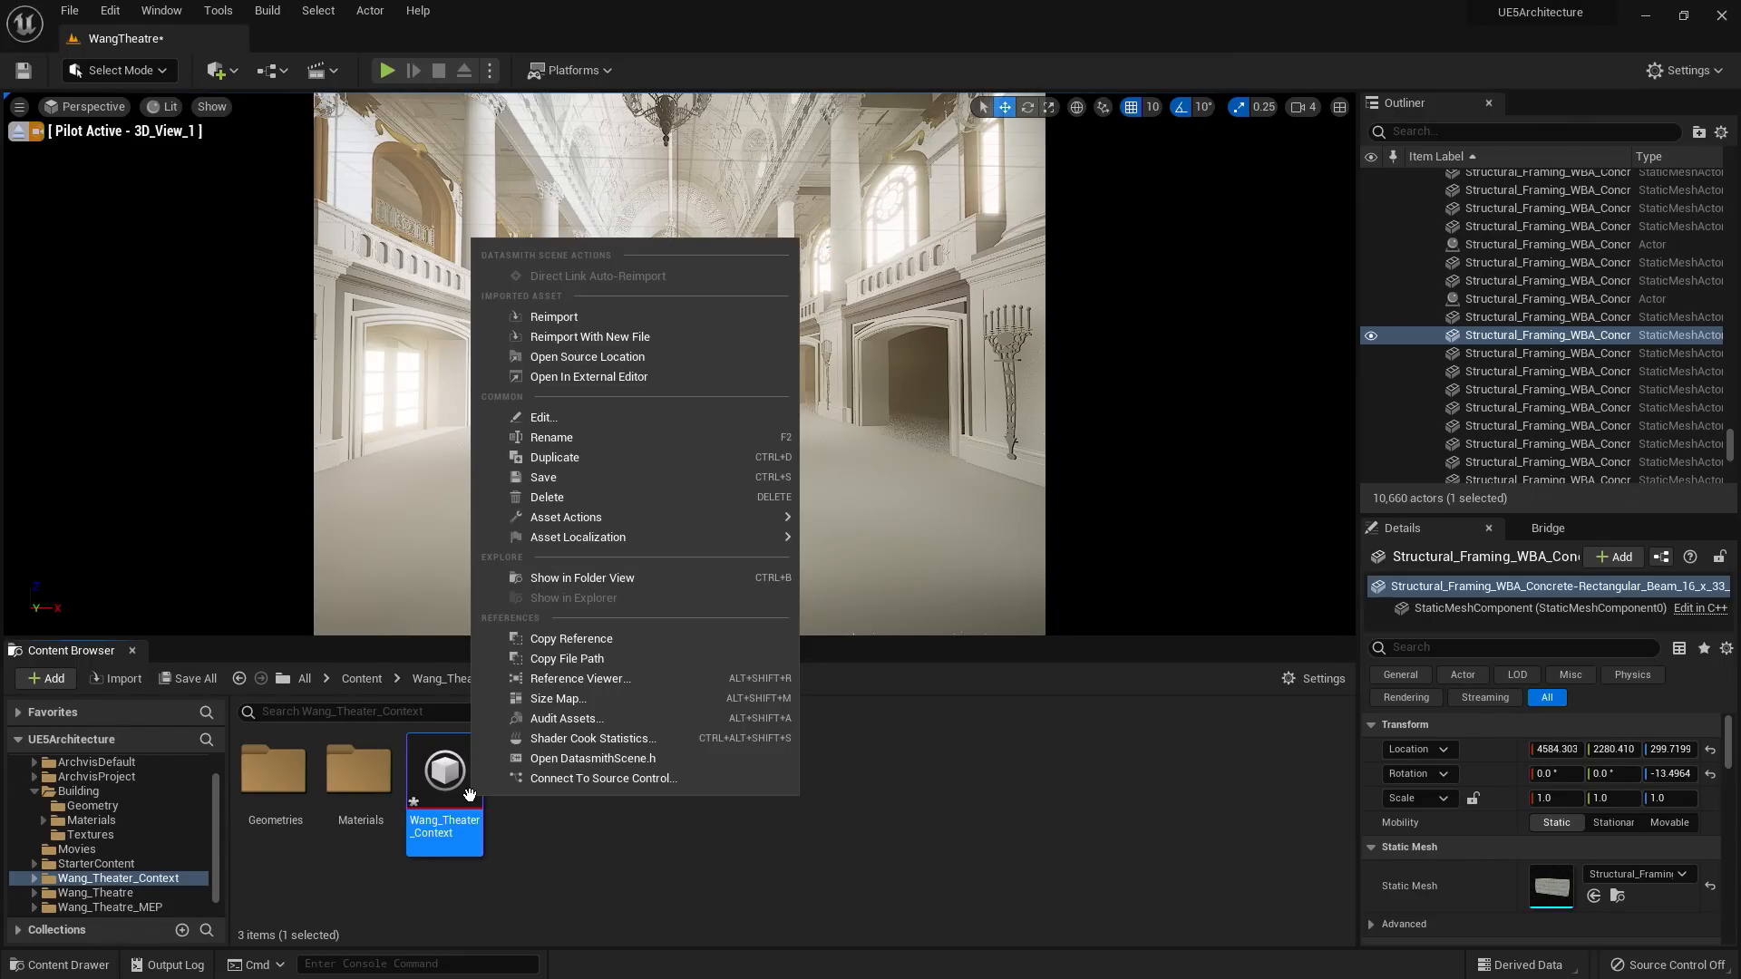
left_click(609, 884)
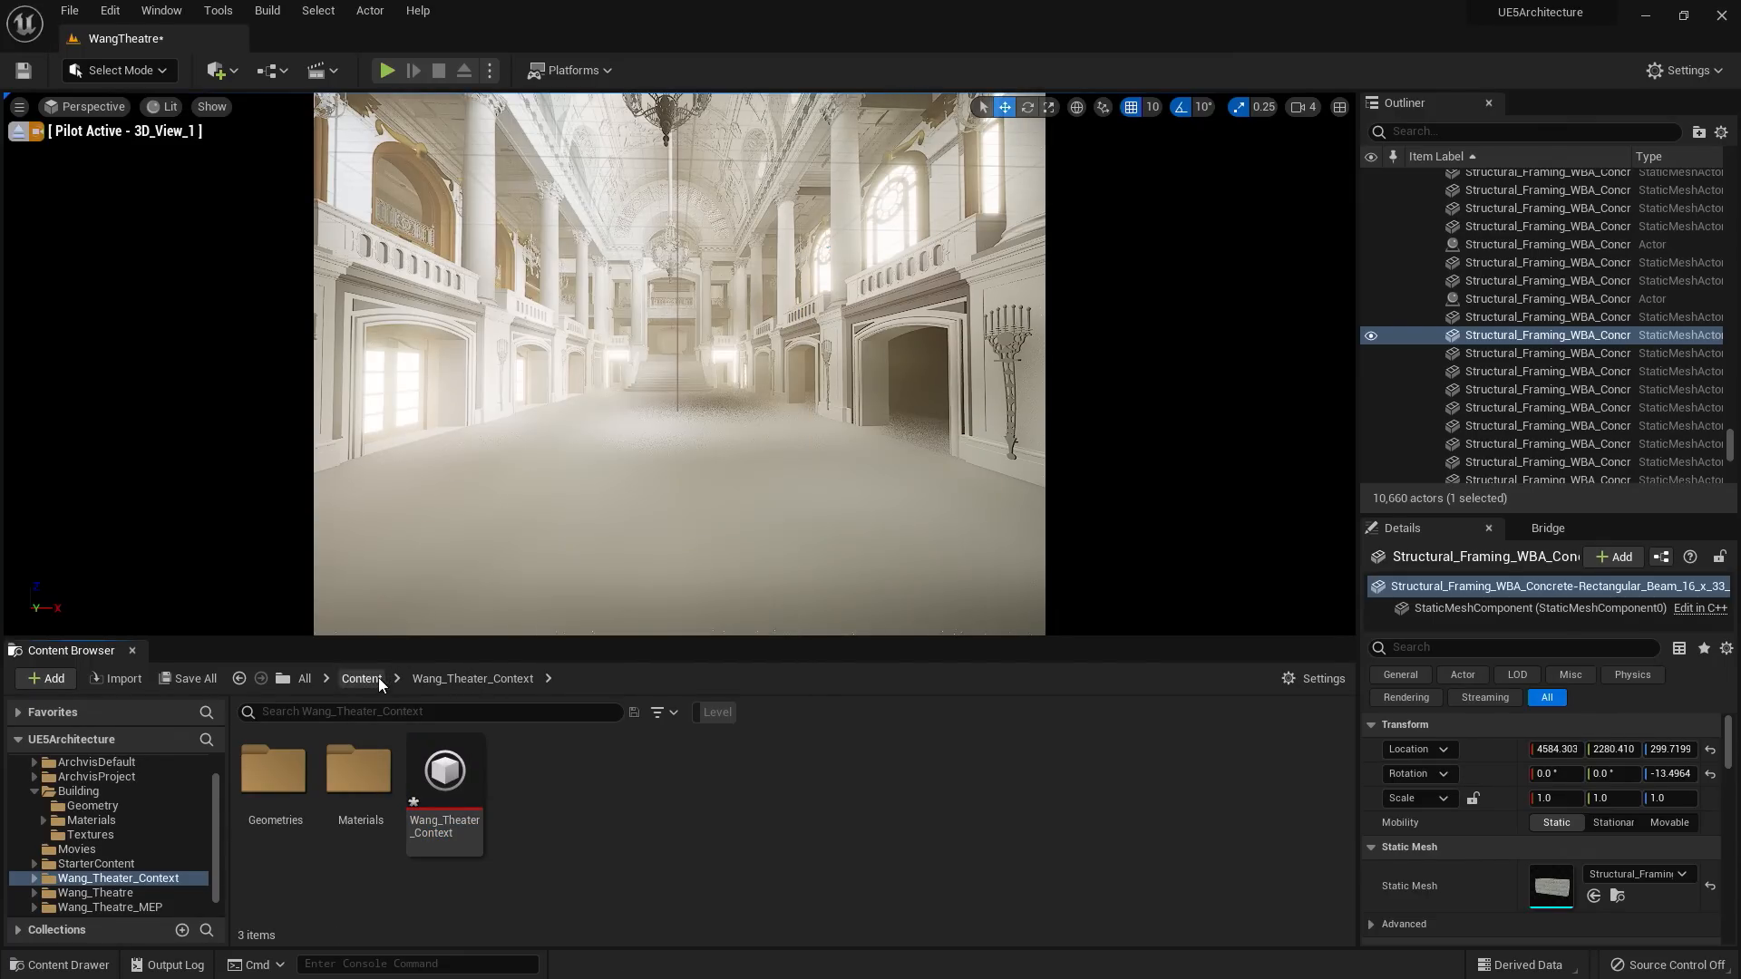
- Turn Direct Link Auto-Reimport off and back on for the Wang_Theatre_MEP scene asset
left_click(362, 680)
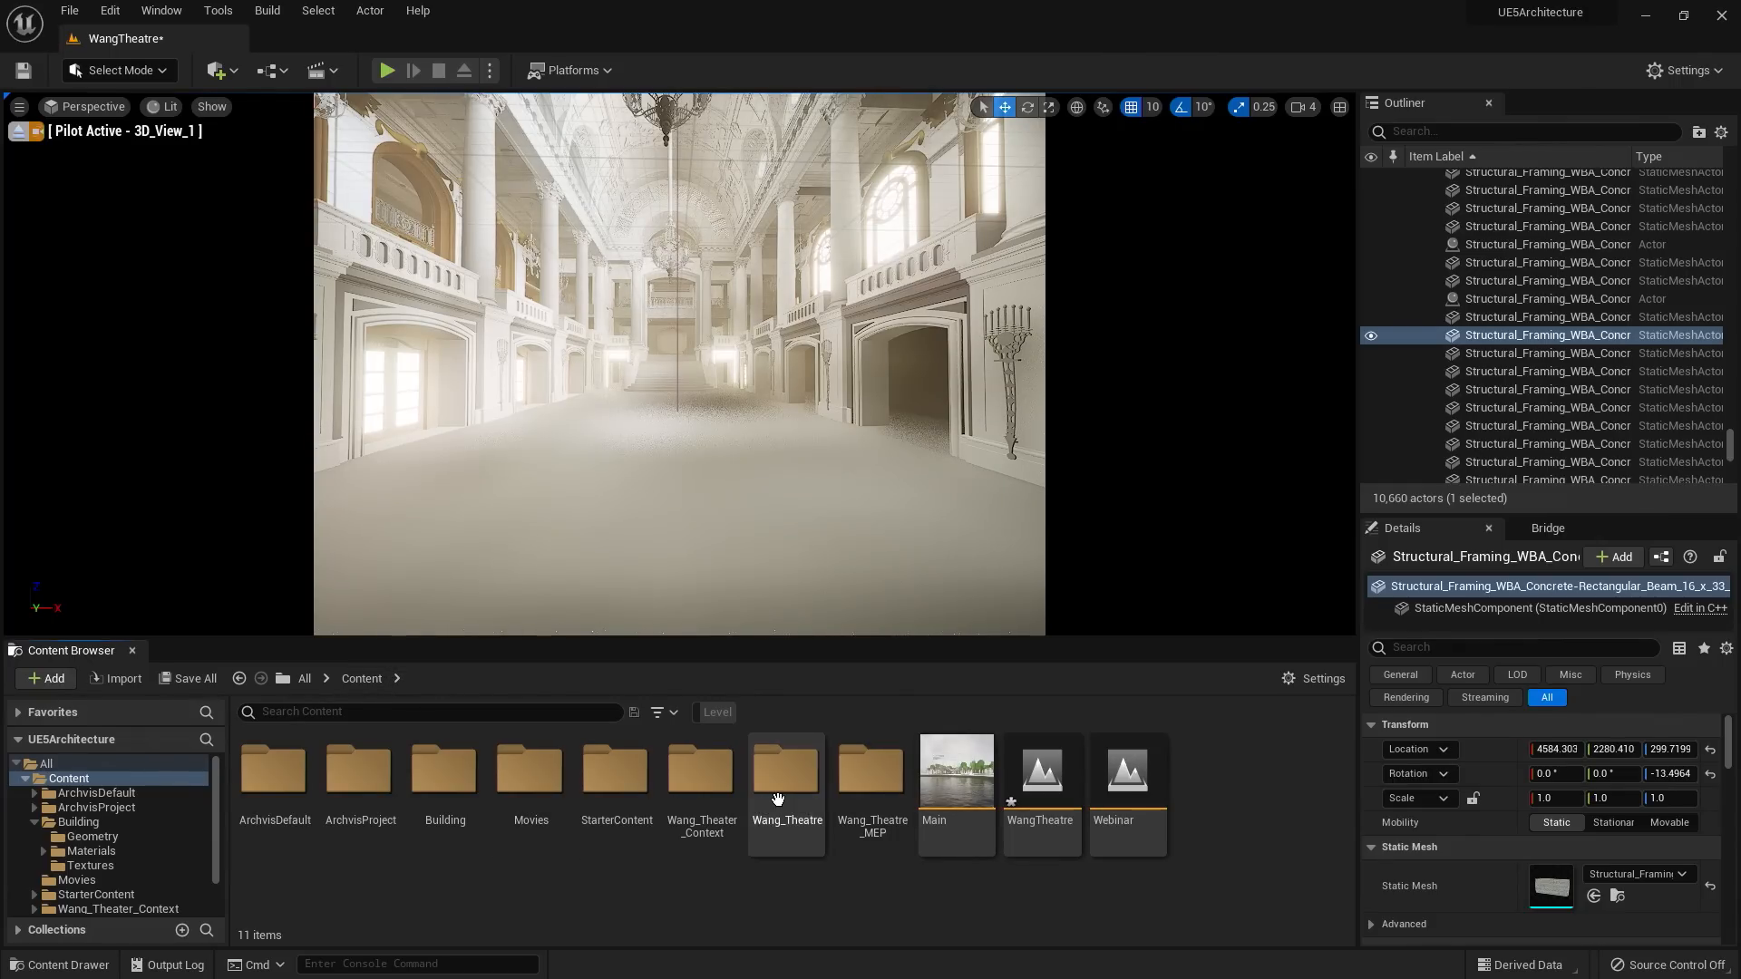
double_click(868, 789)
left_click(533, 773)
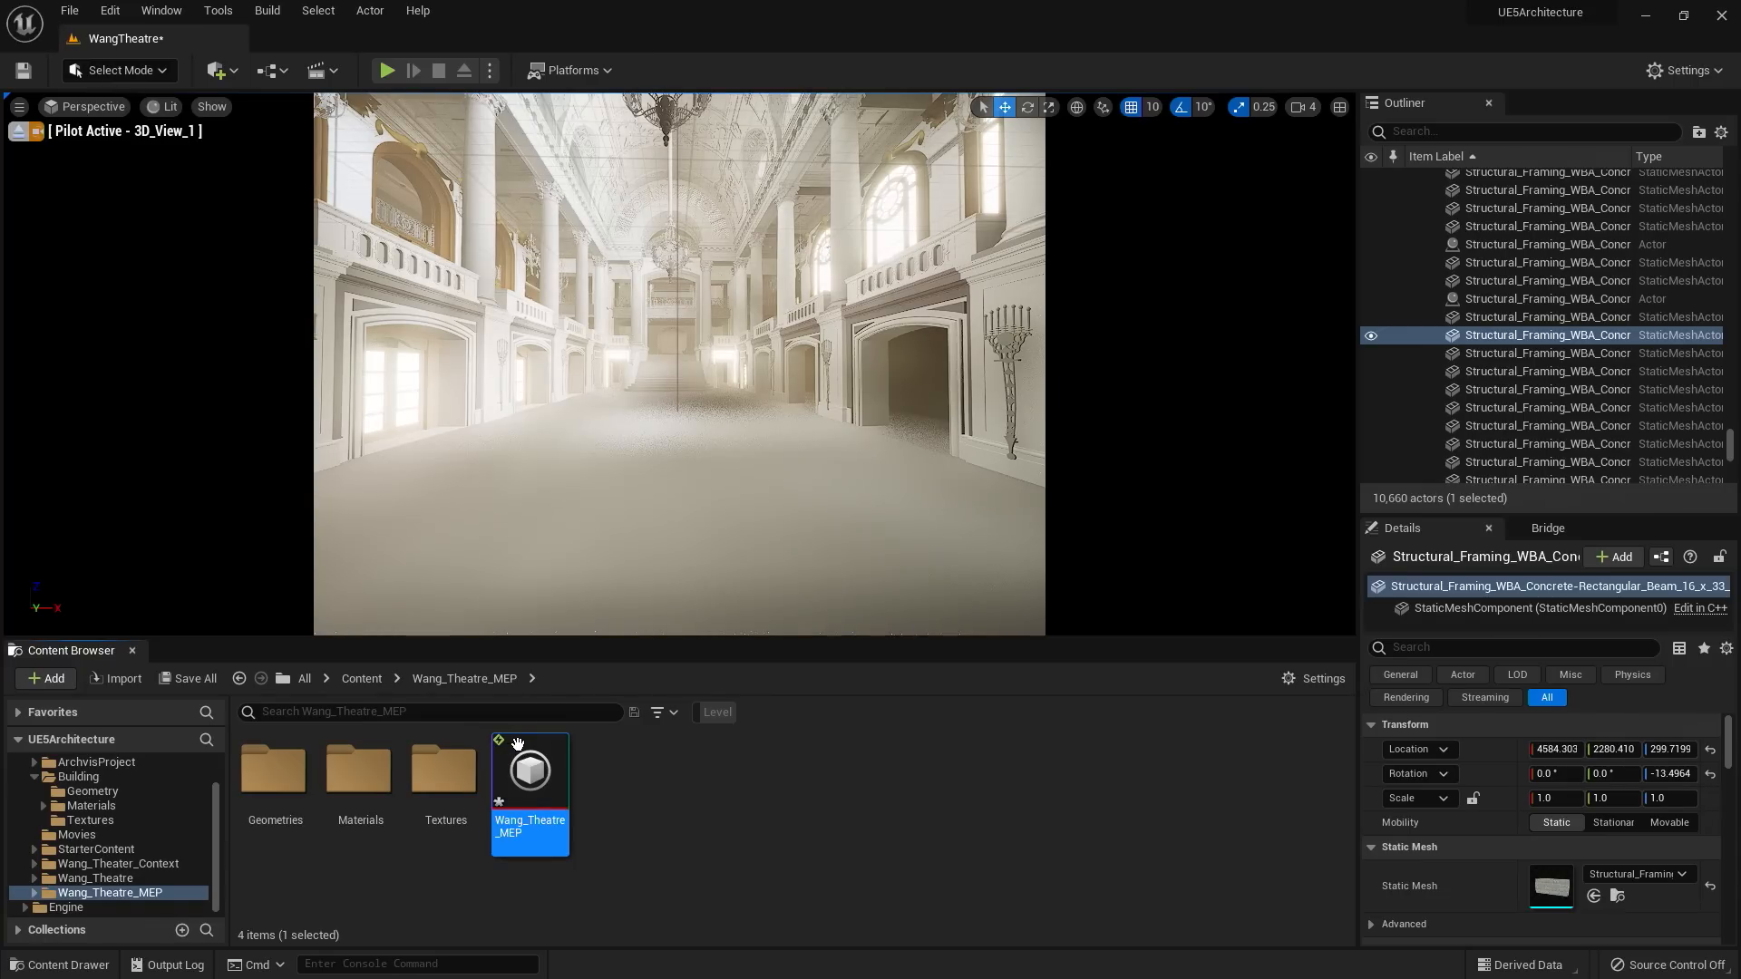
right_click(539, 756)
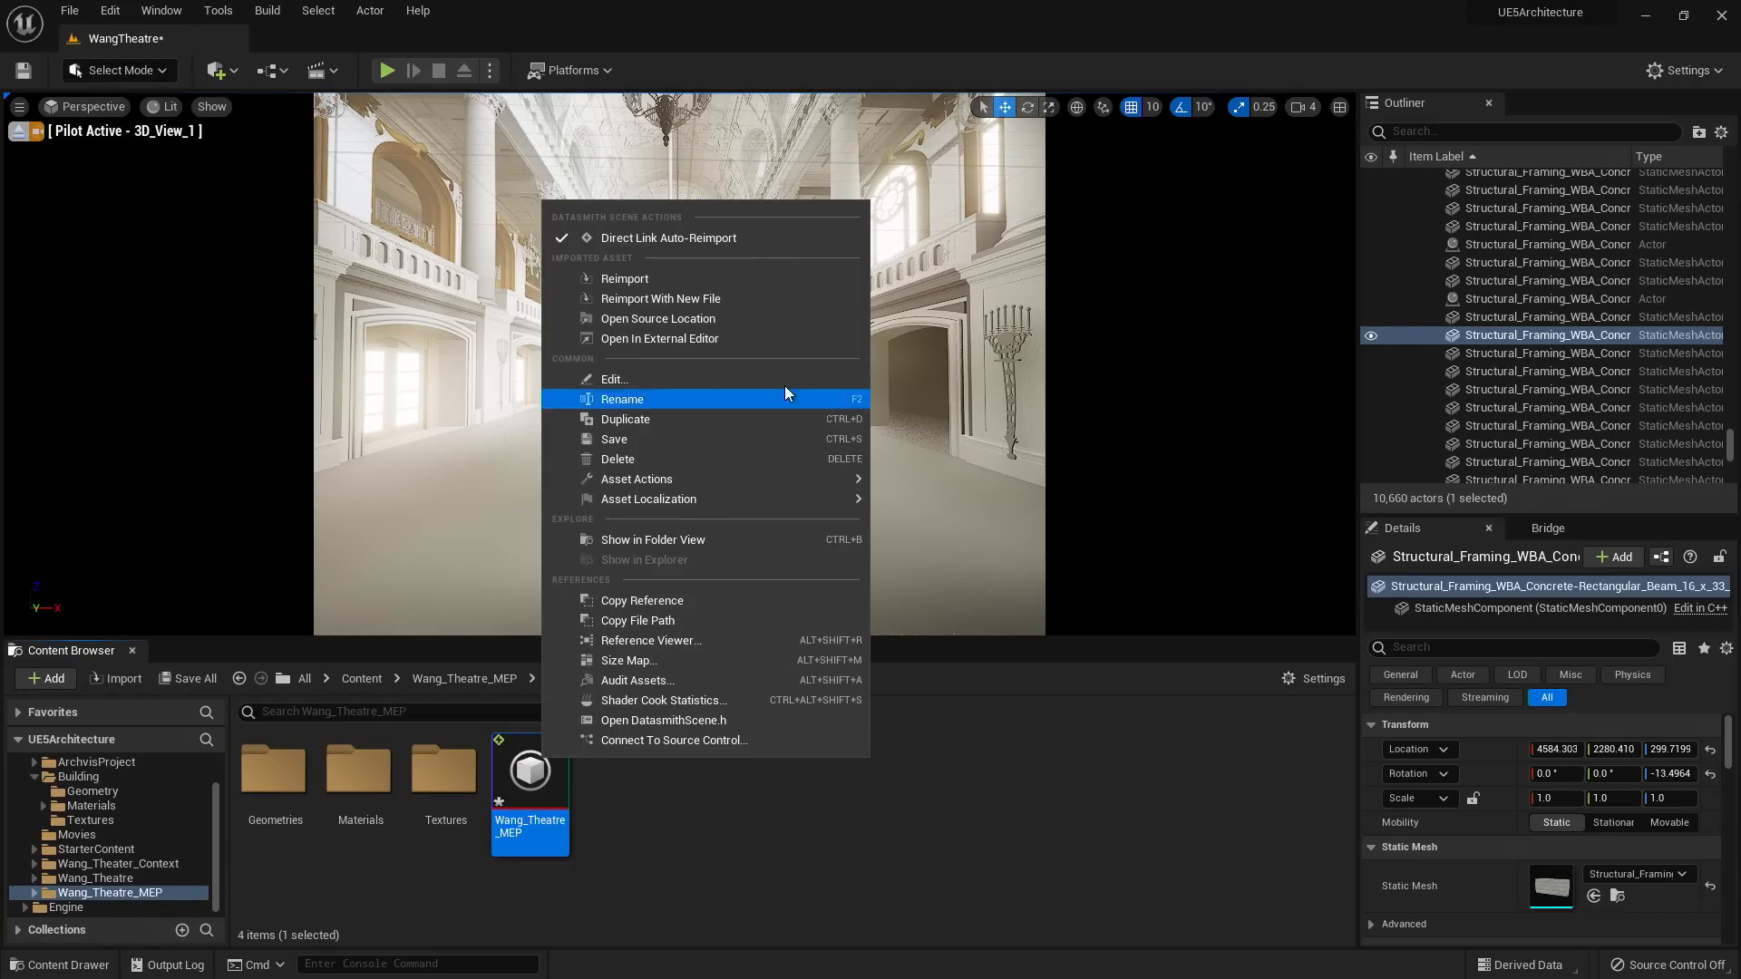
left_click(711, 238)
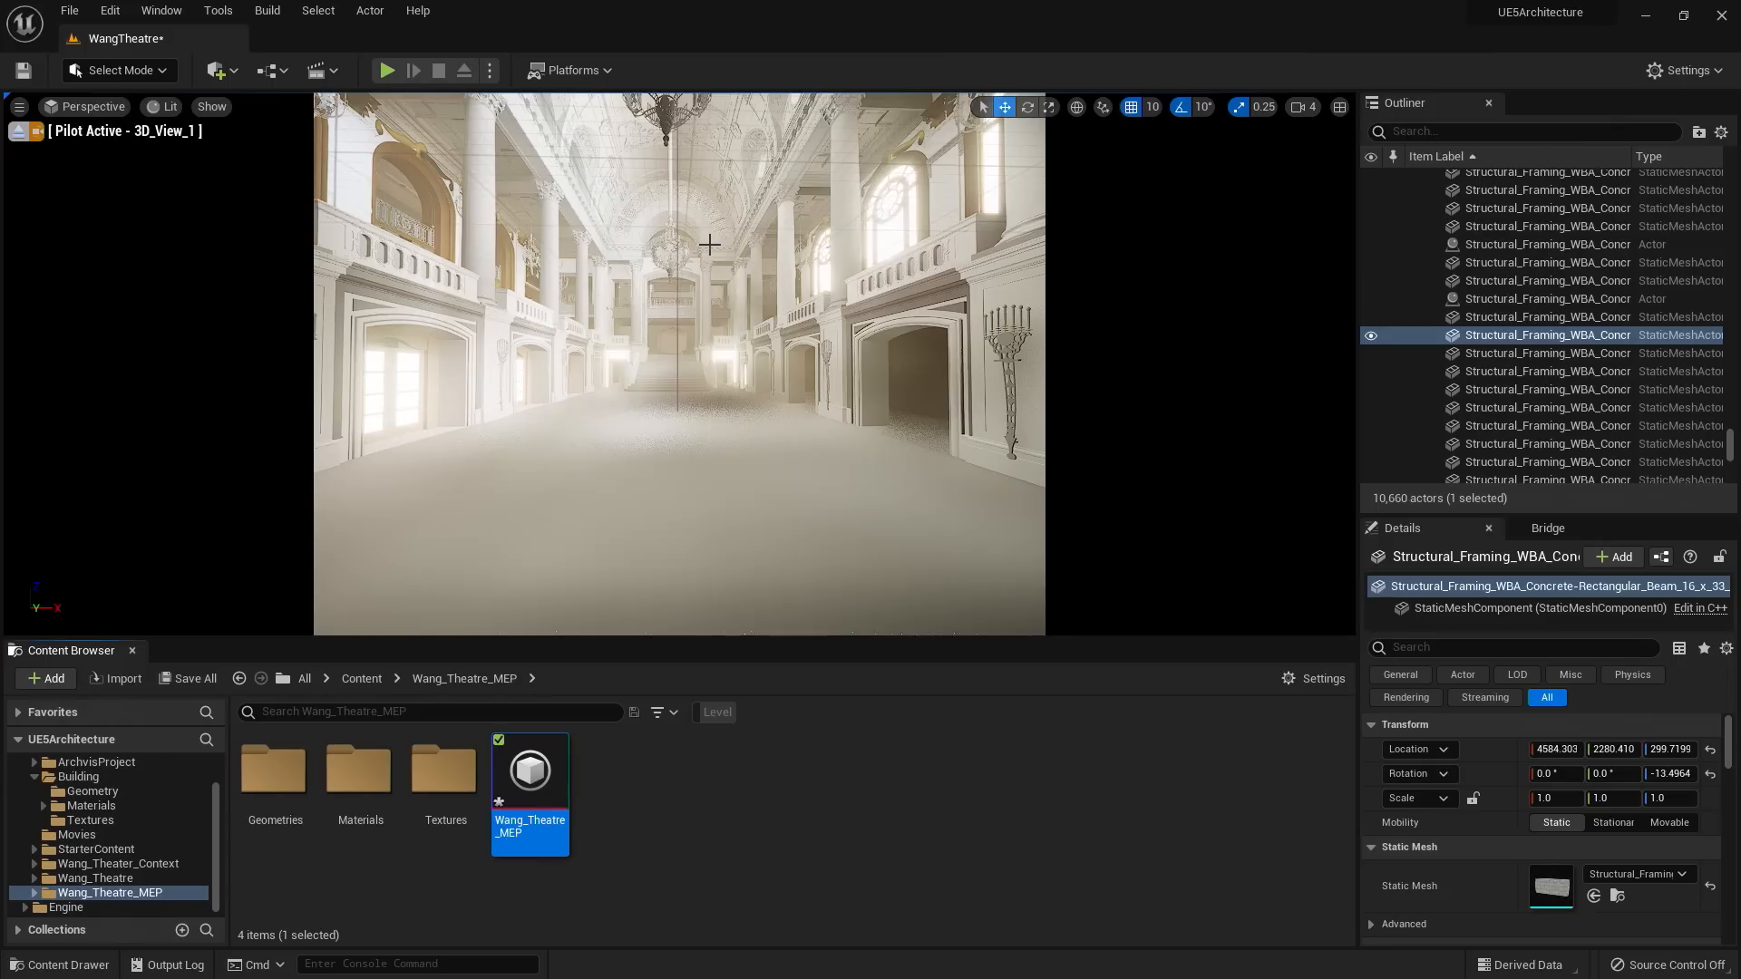
right_click(546, 756)
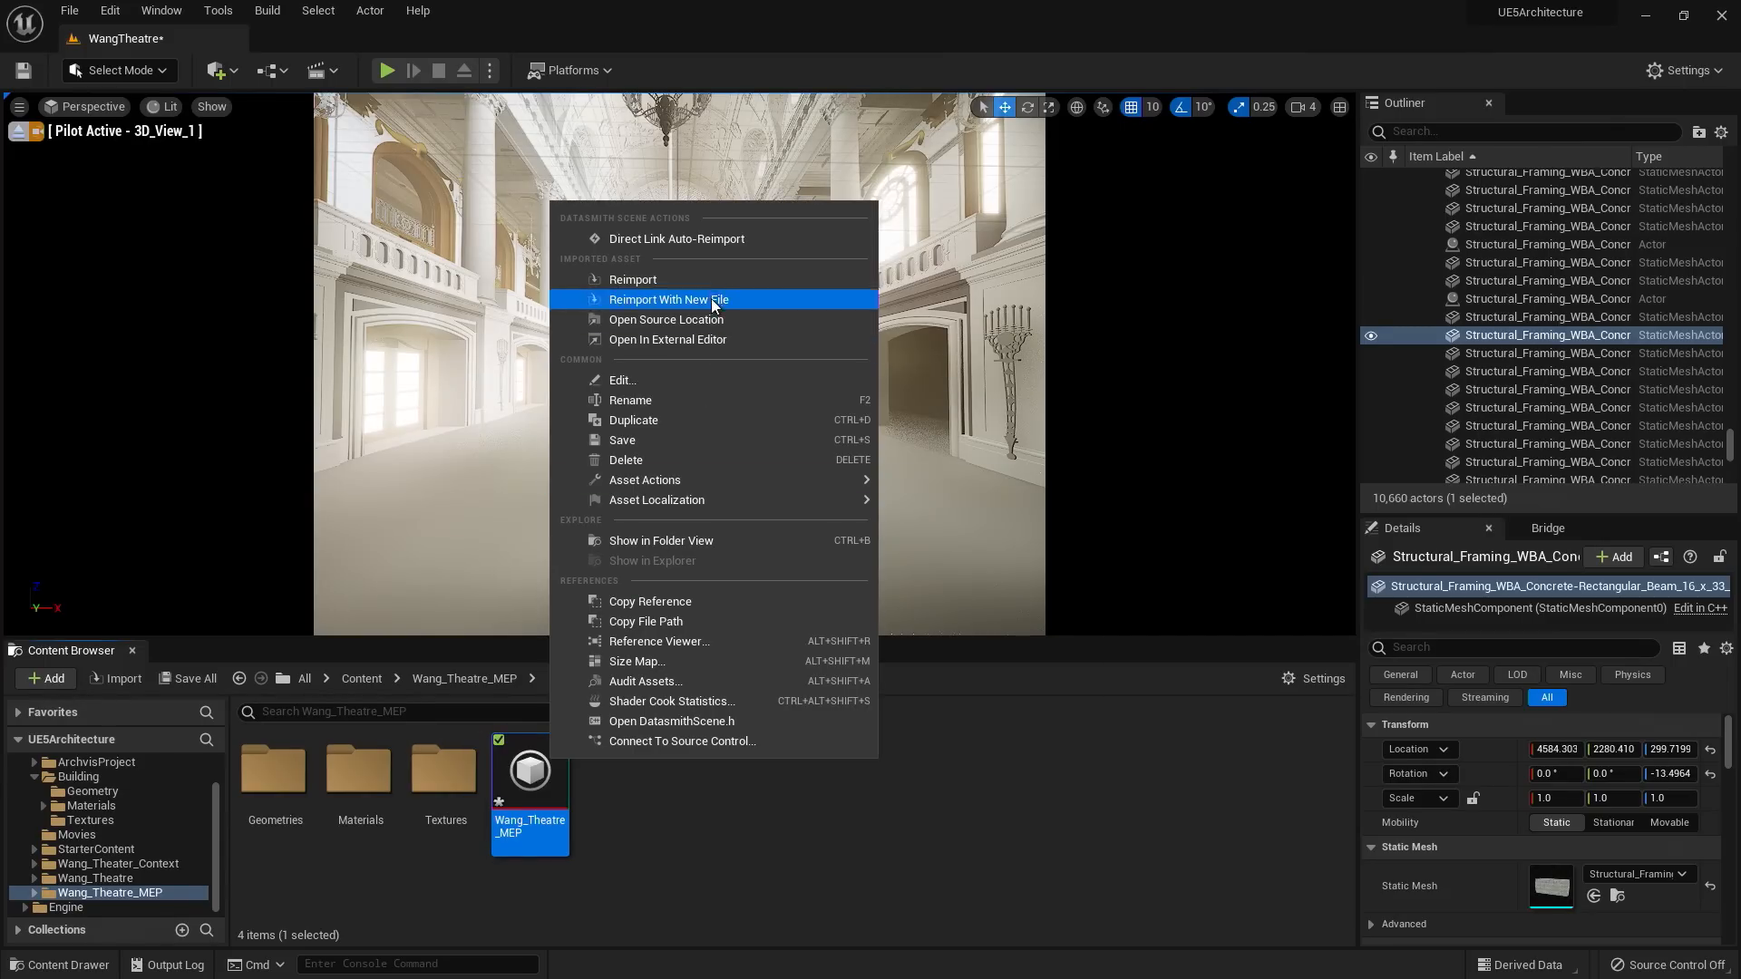
left_click(736, 241)
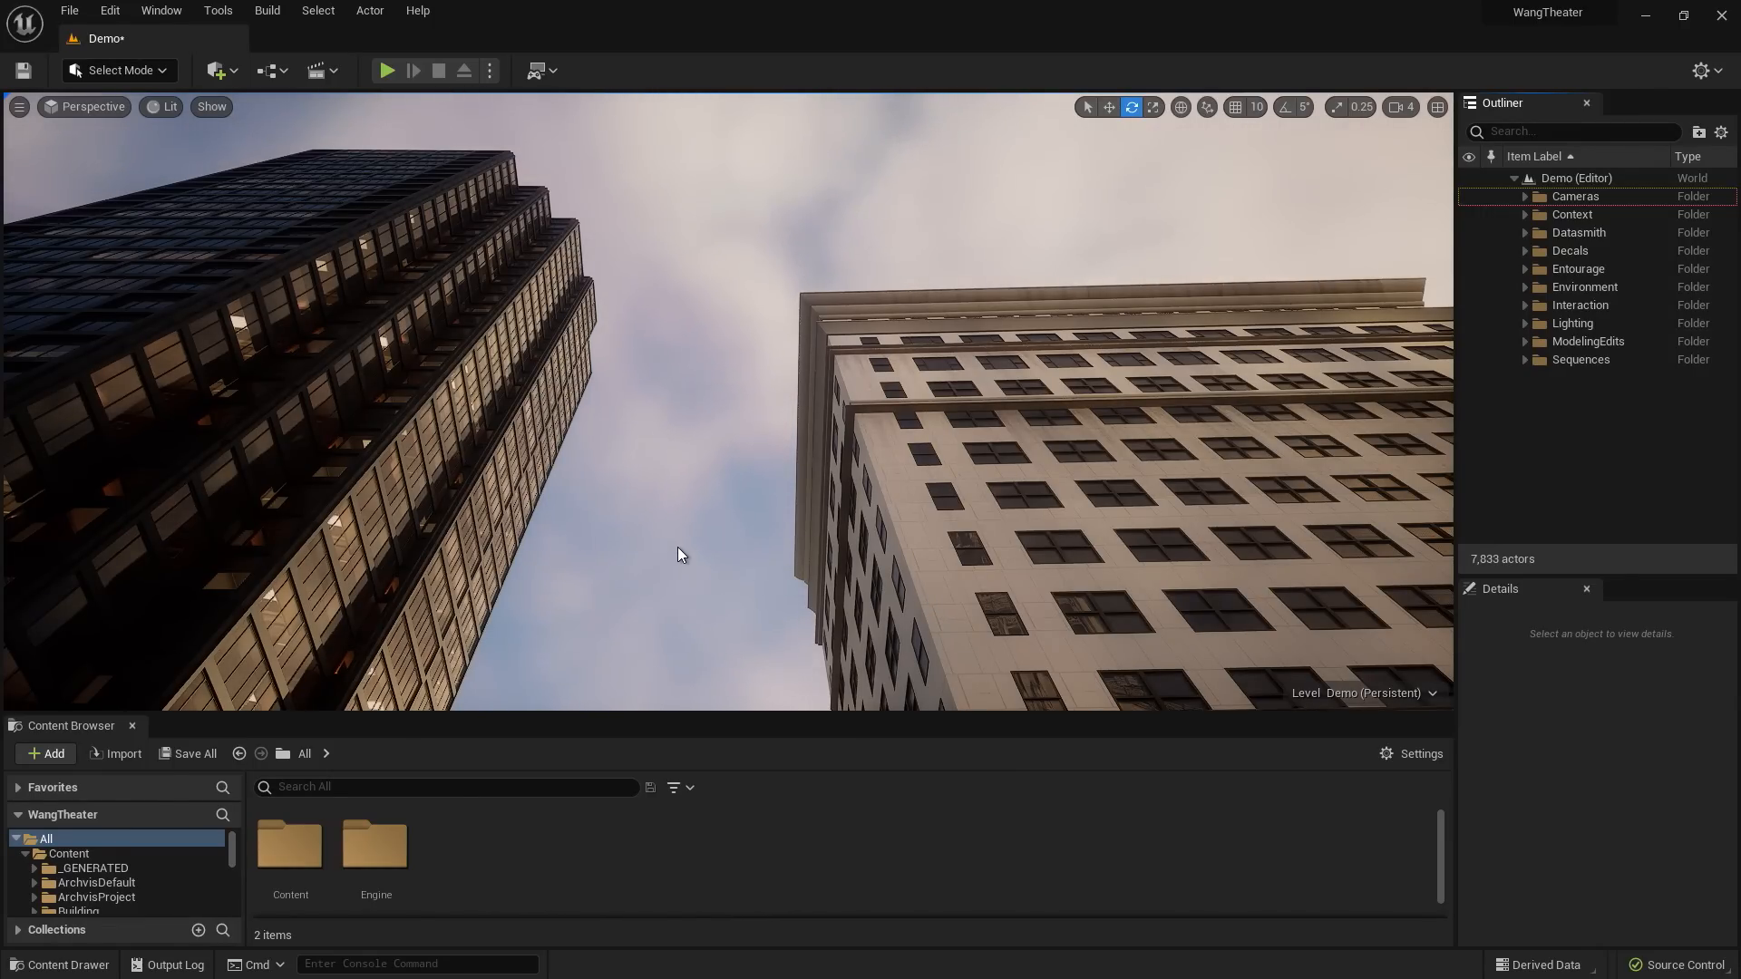
- Look around the Demo level's city buildings, and view City Sample Buildings among the free Epic Games content in the launcher's Marketplace
right_click_drag(664, 528, 986, 567)
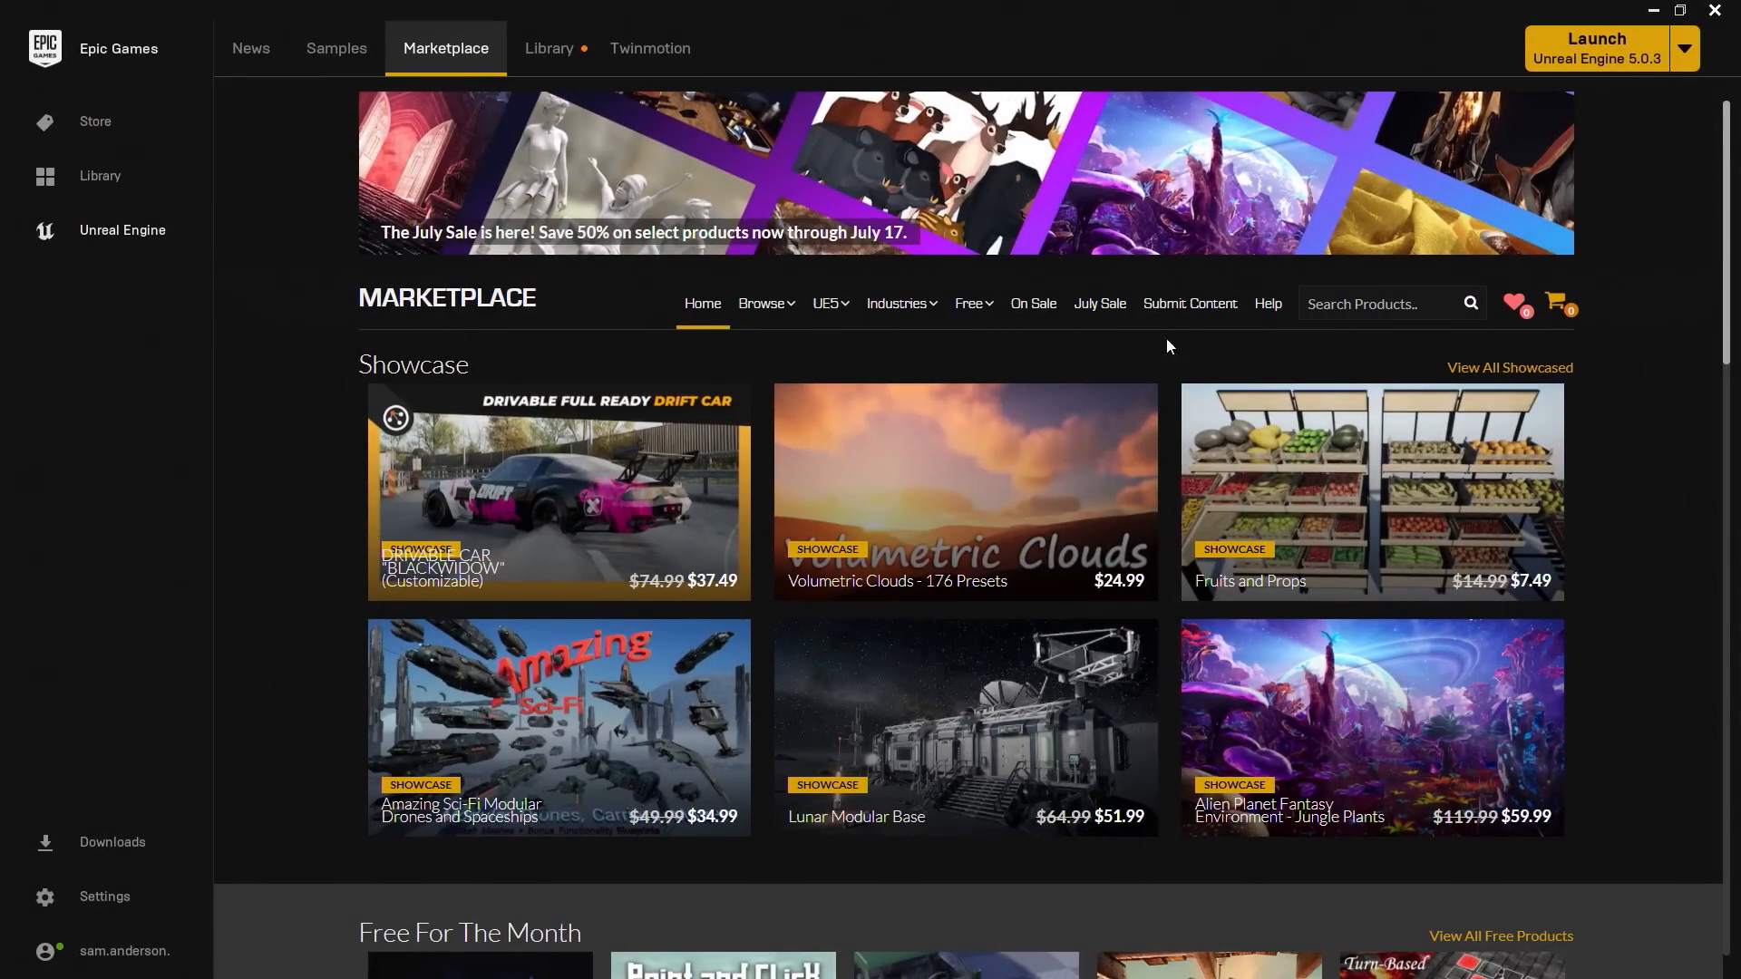
mouse_move(991, 319)
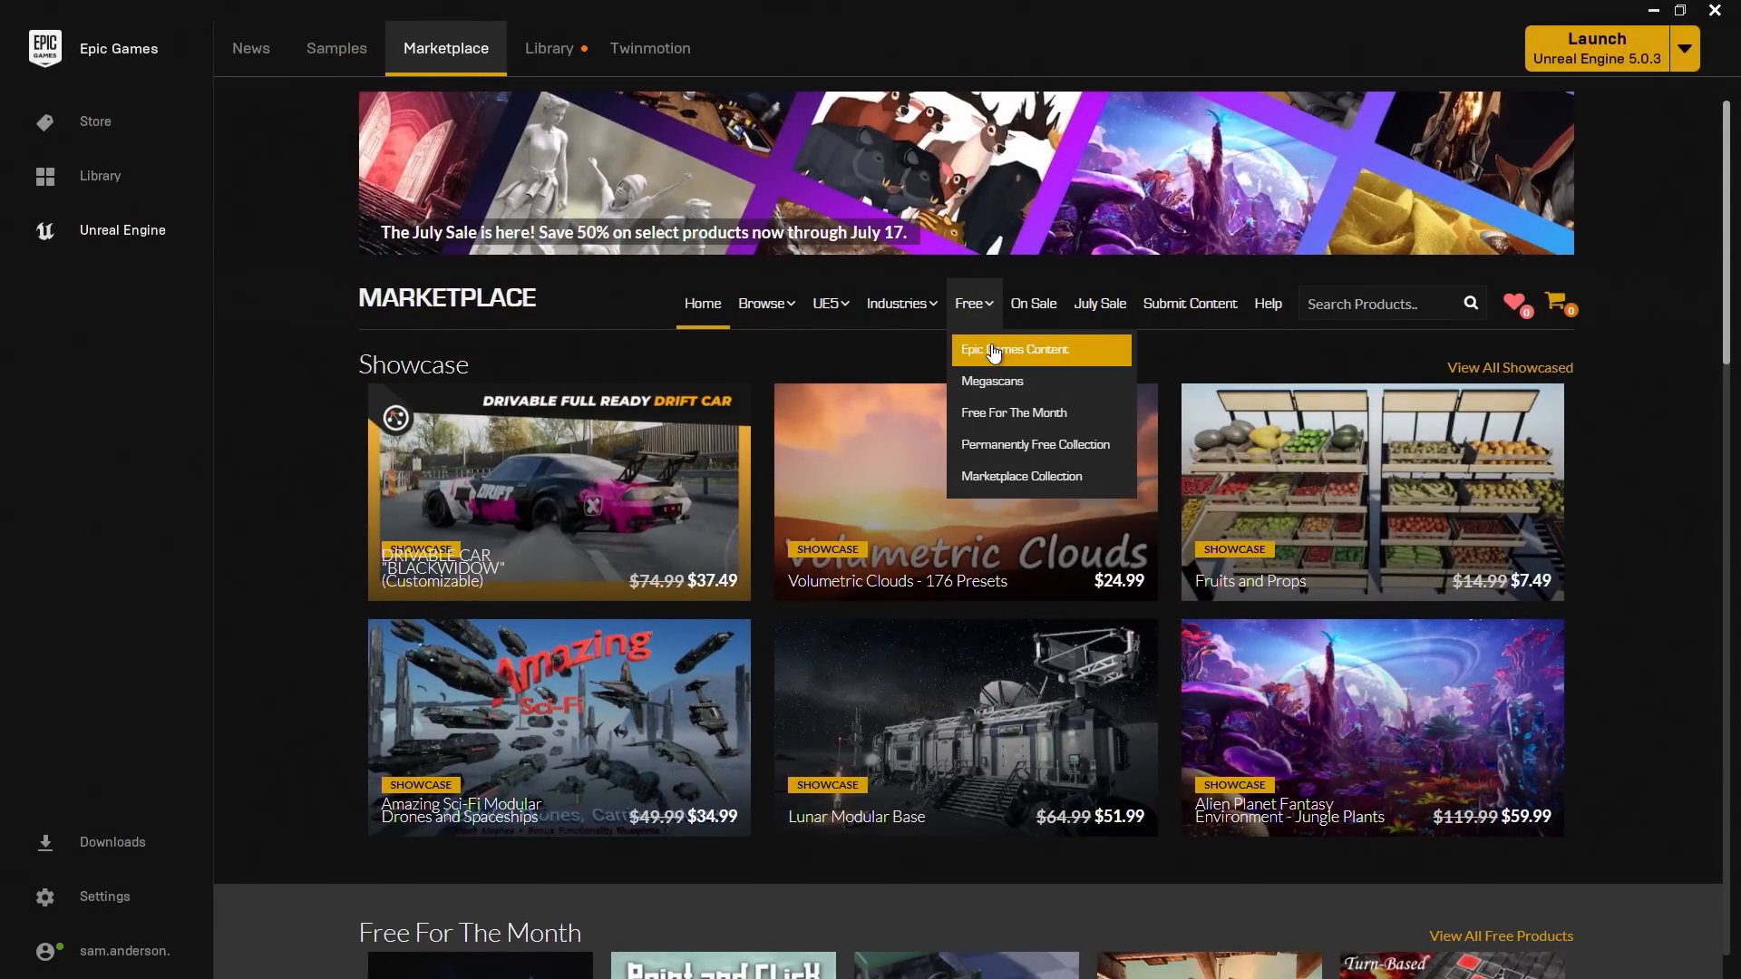
left_click(992, 349)
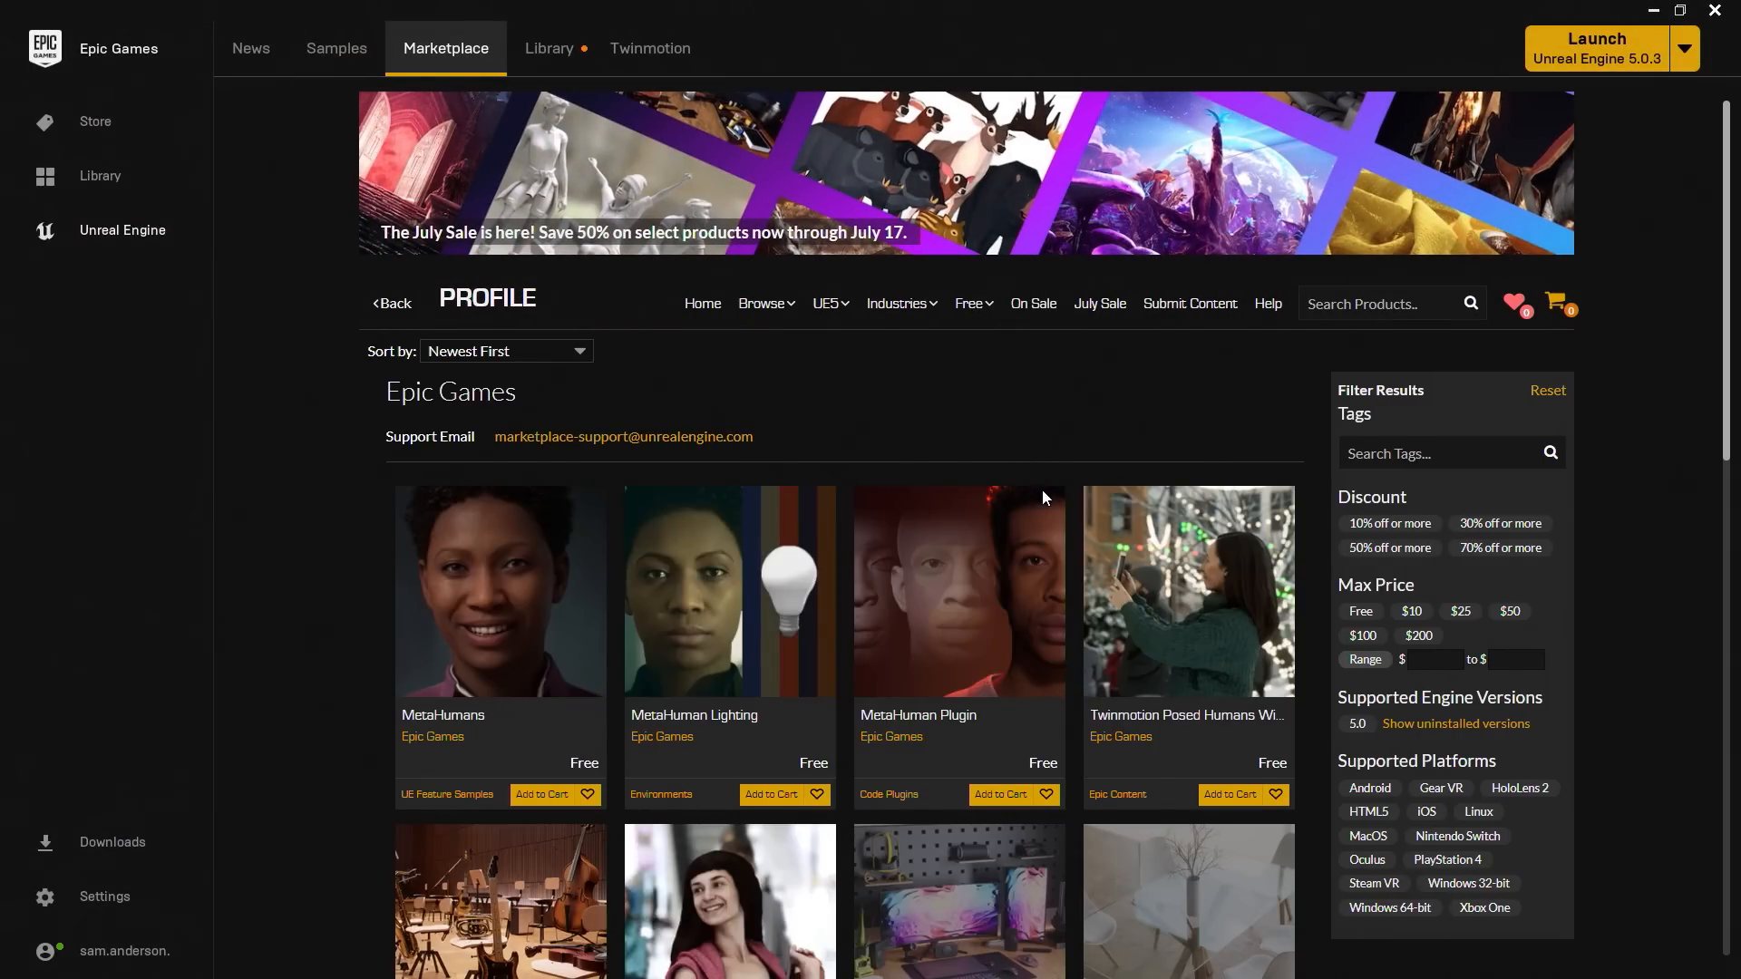
scroll(1079, 508, "down", 7)
left_click(1200, 573)
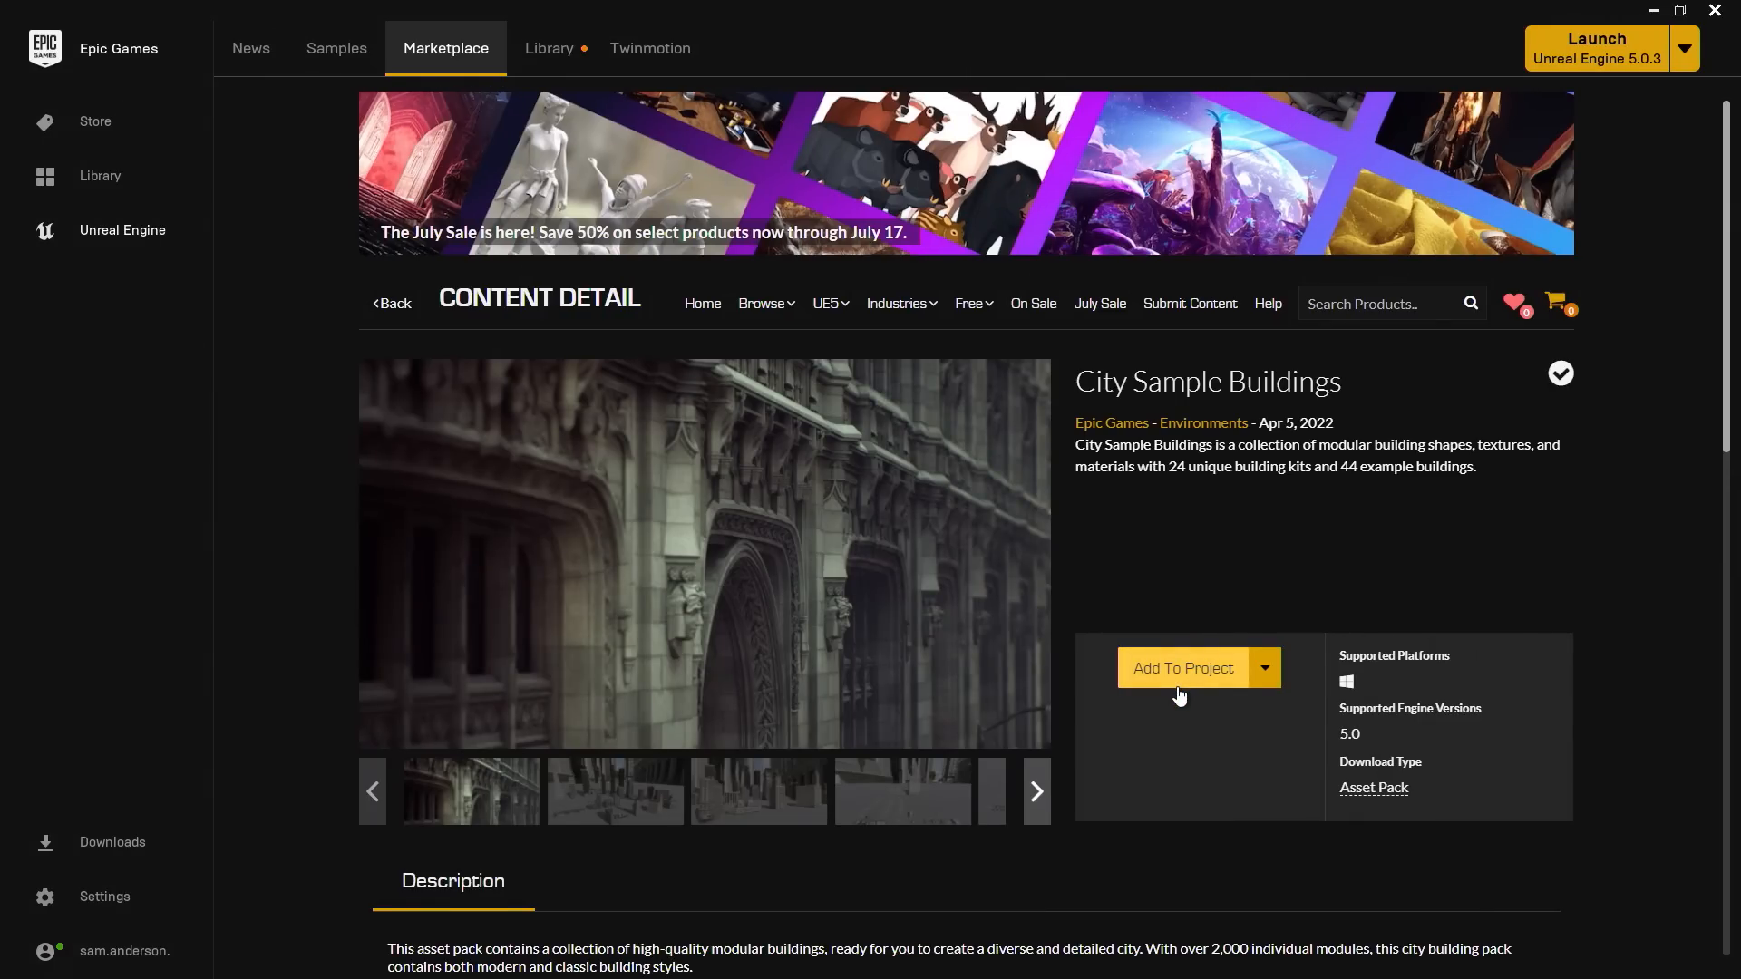
left_click(1653, 10)
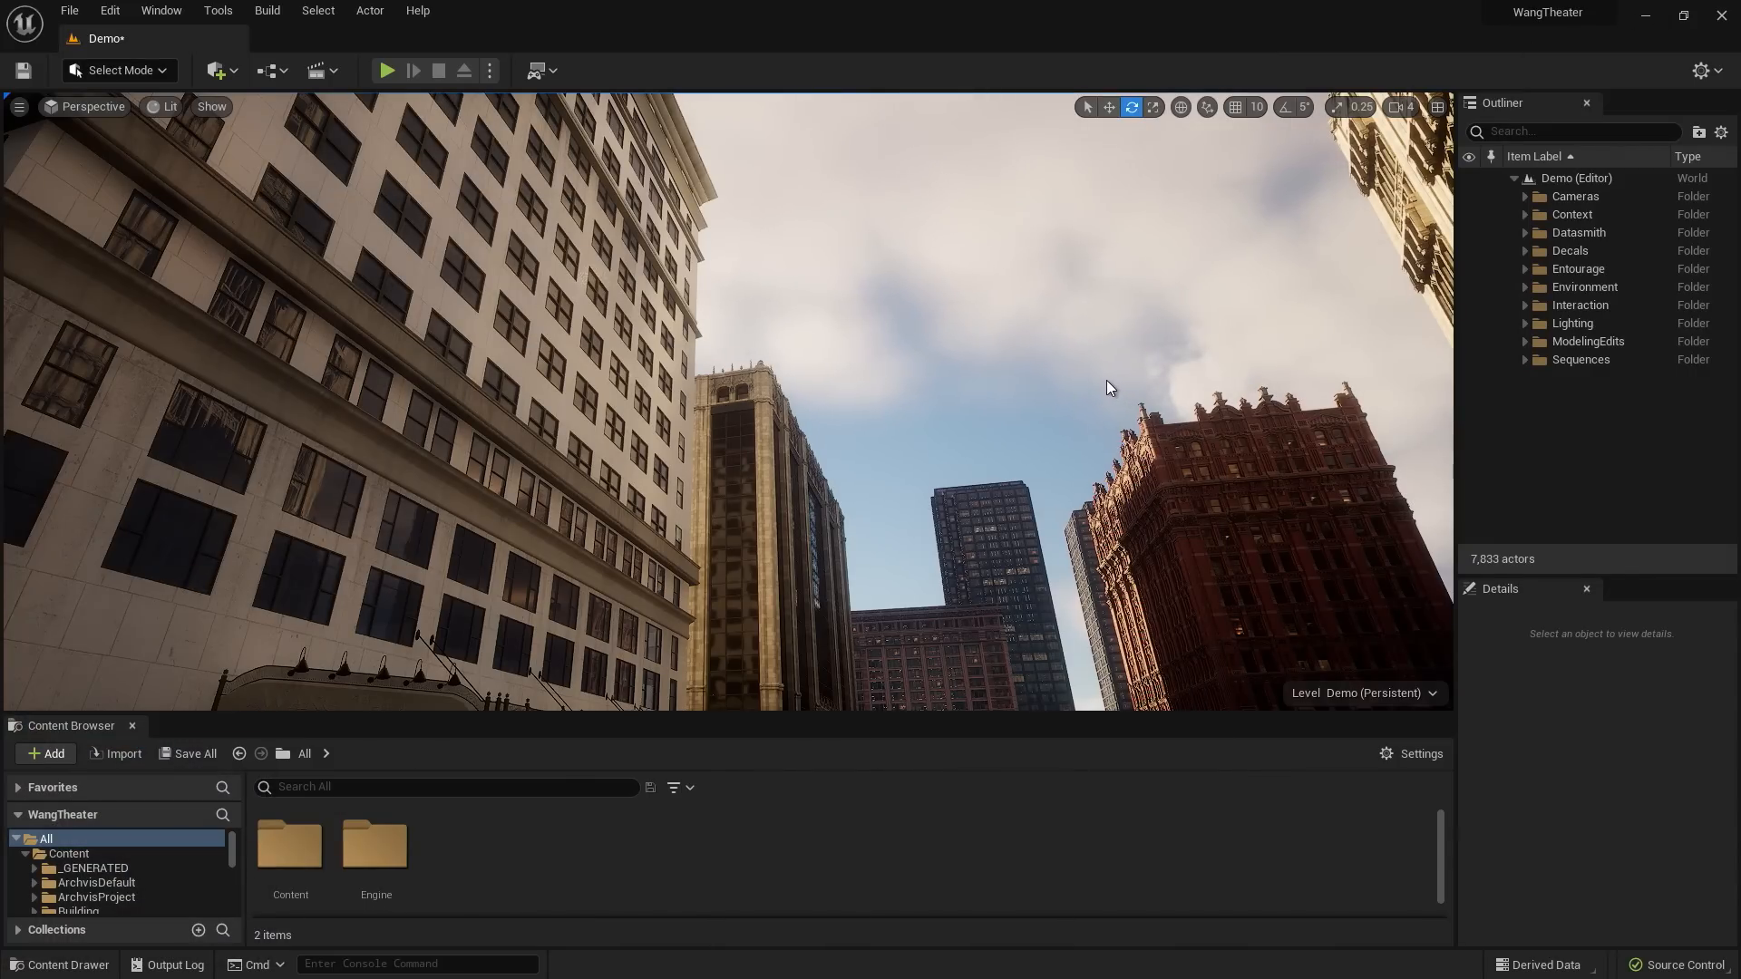
- Open Quixel Bridge, dock it alongside the Details panel, and widen the docked area for browsing
right_click_drag(1106, 388, 1060, 409)
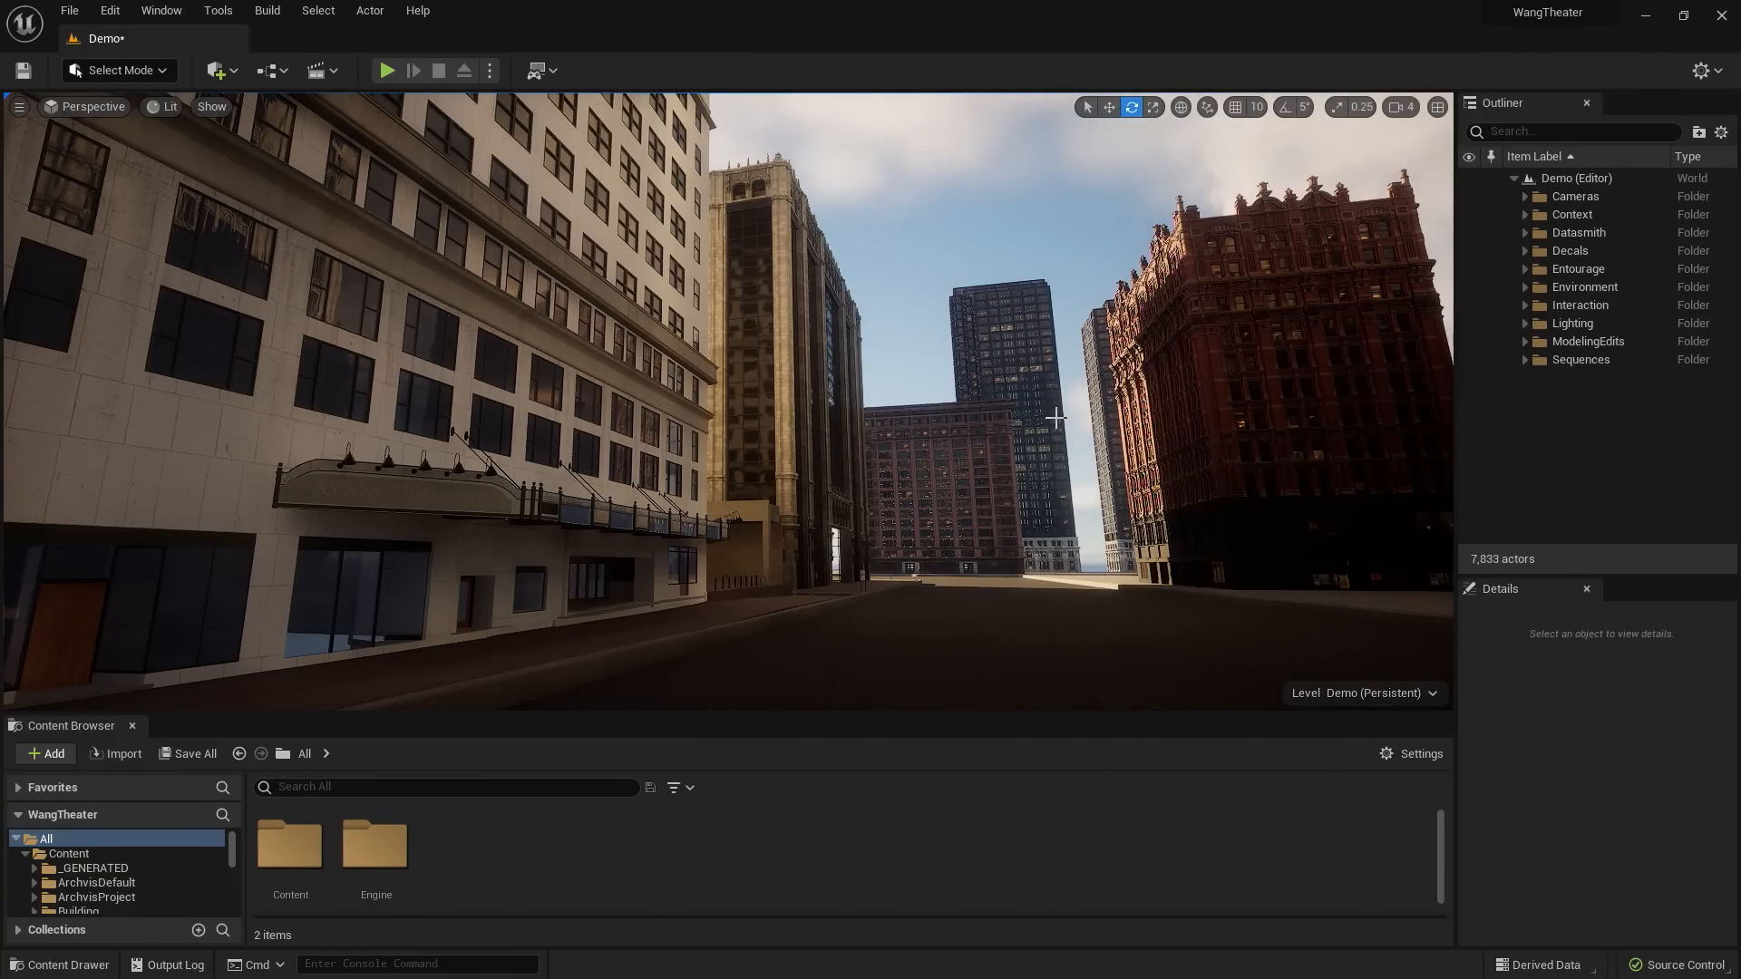
left_click(234, 72)
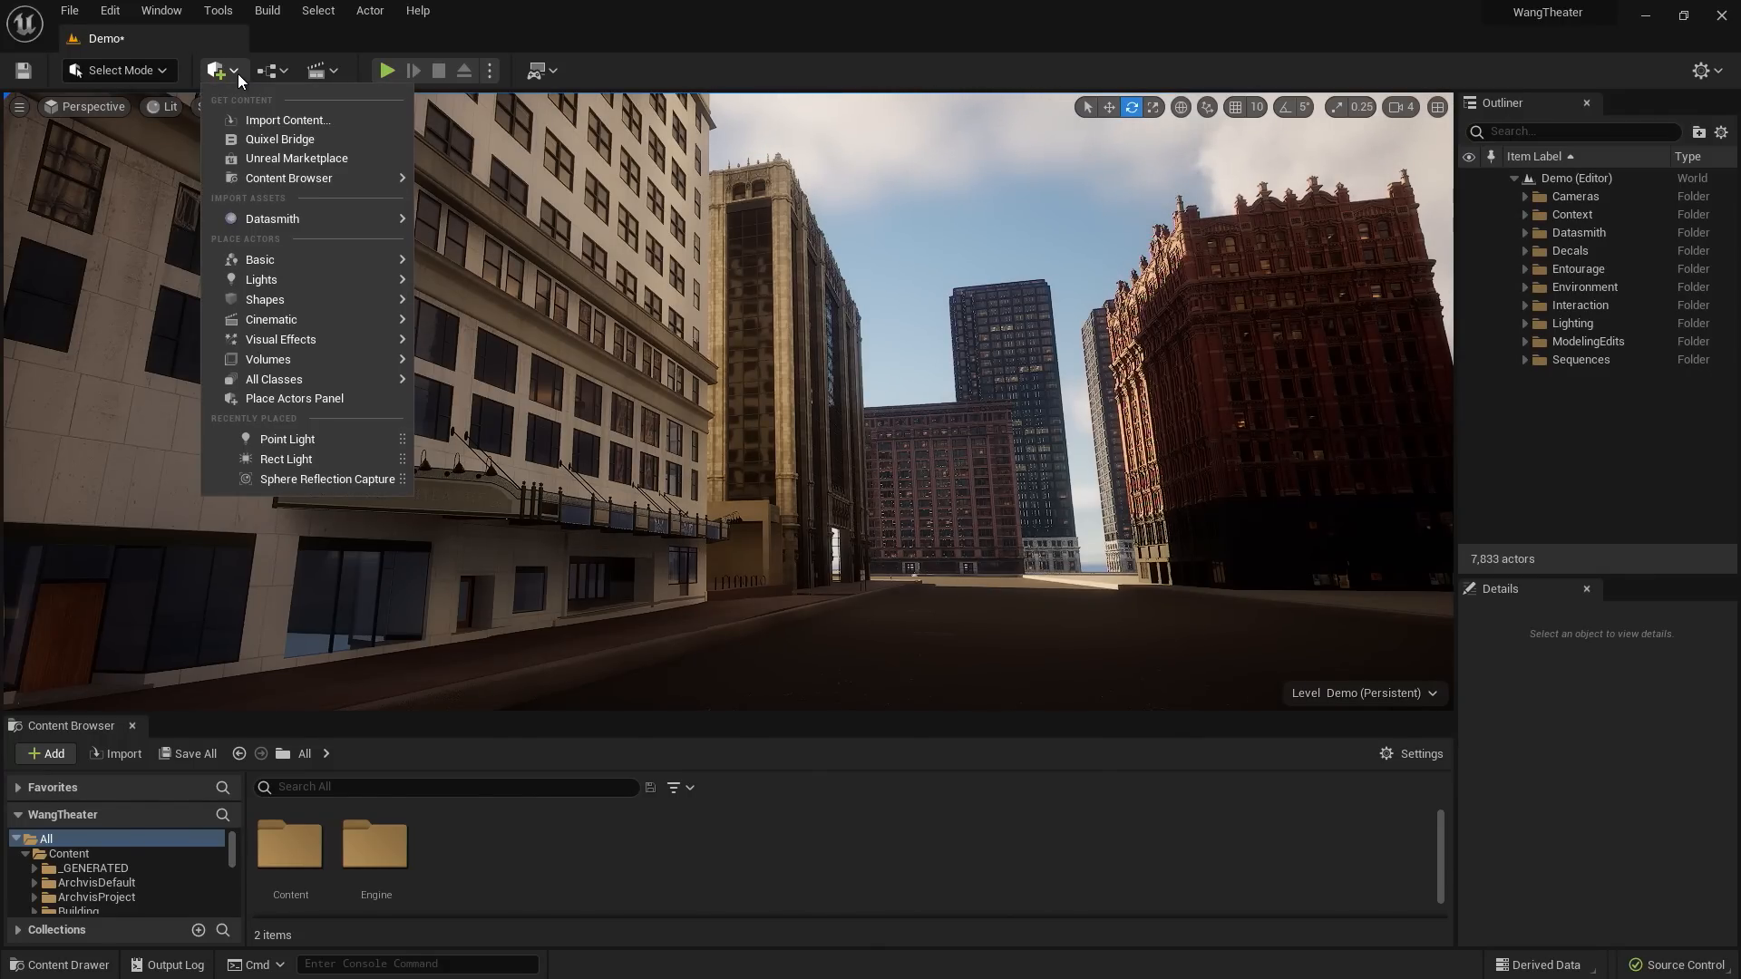
left_click(276, 137)
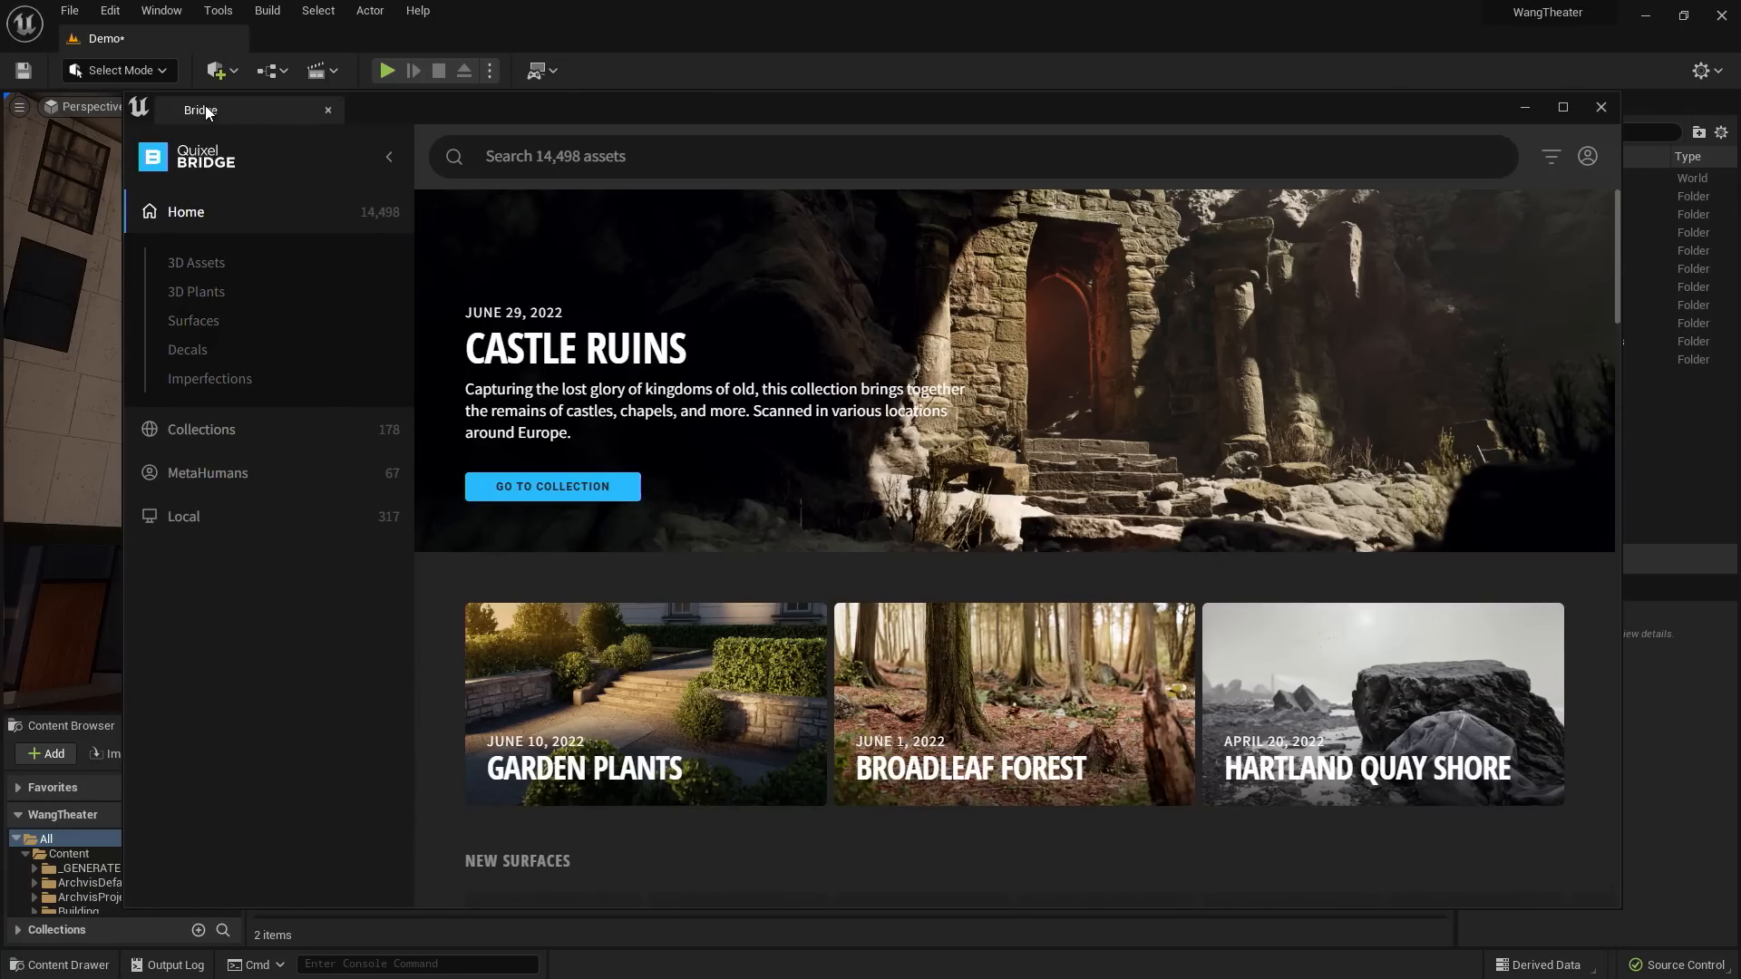
left_click_drag(207, 112, 1601, 600)
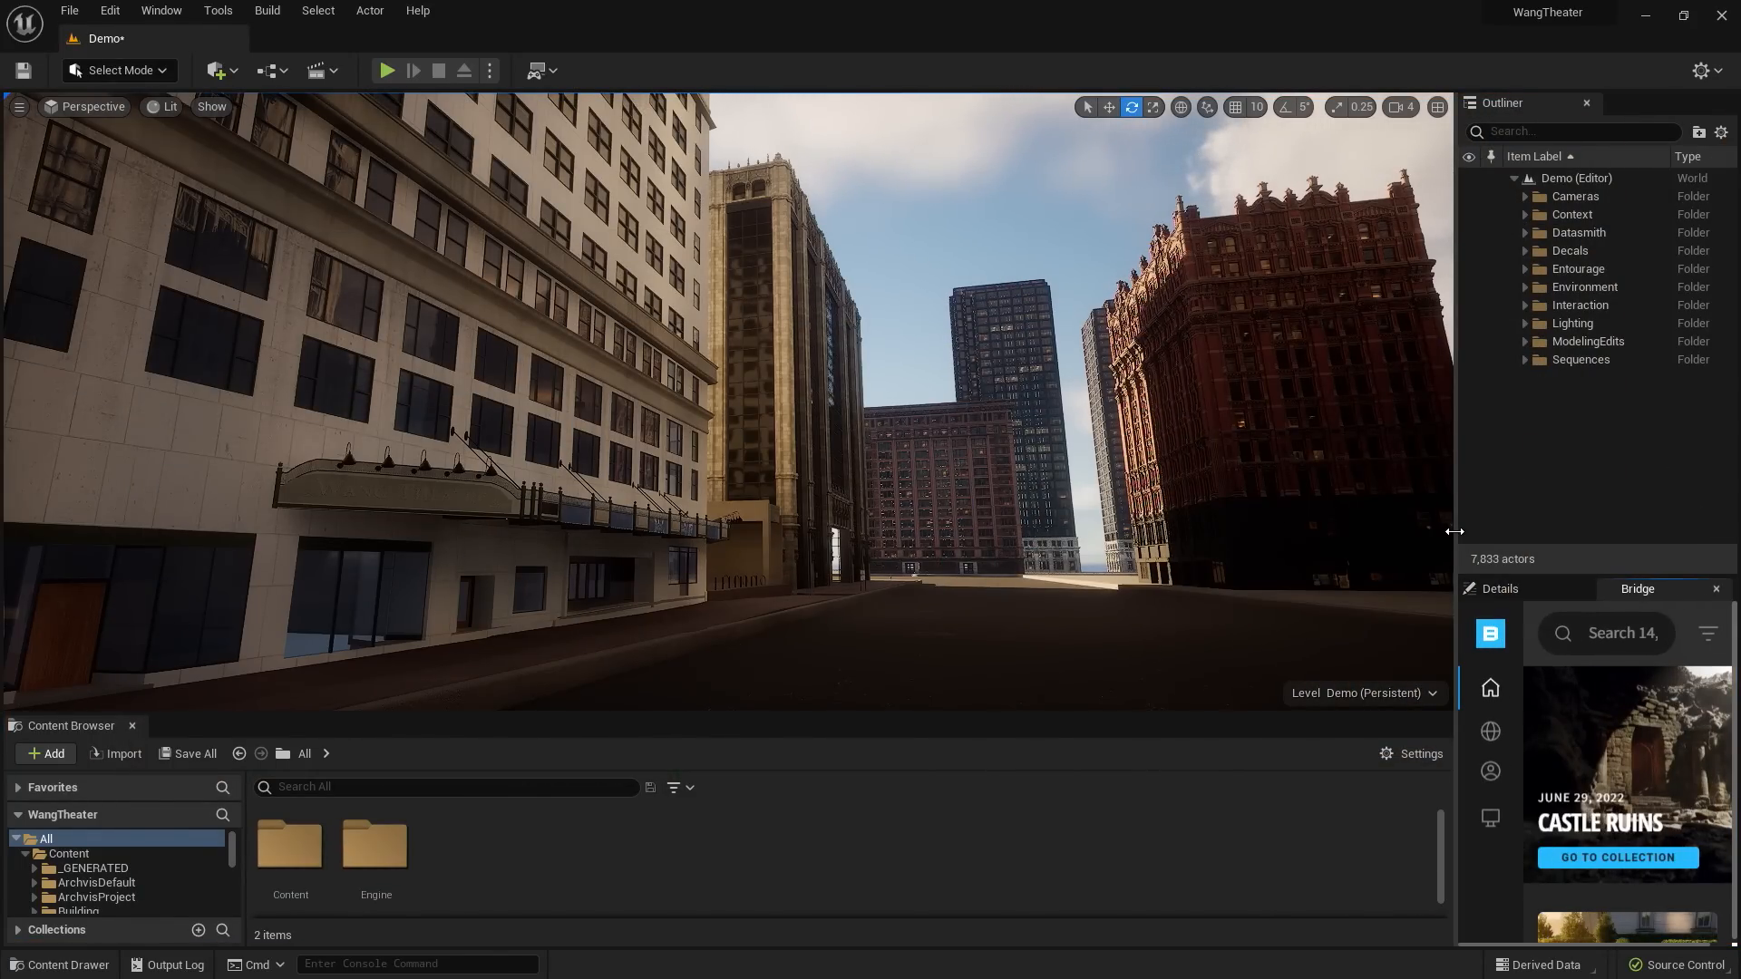
left_click_drag(1454, 531, 1104, 534)
- Browse the Bridge library's 3D Assets to the Props category under Street
mouse_move(1137, 688)
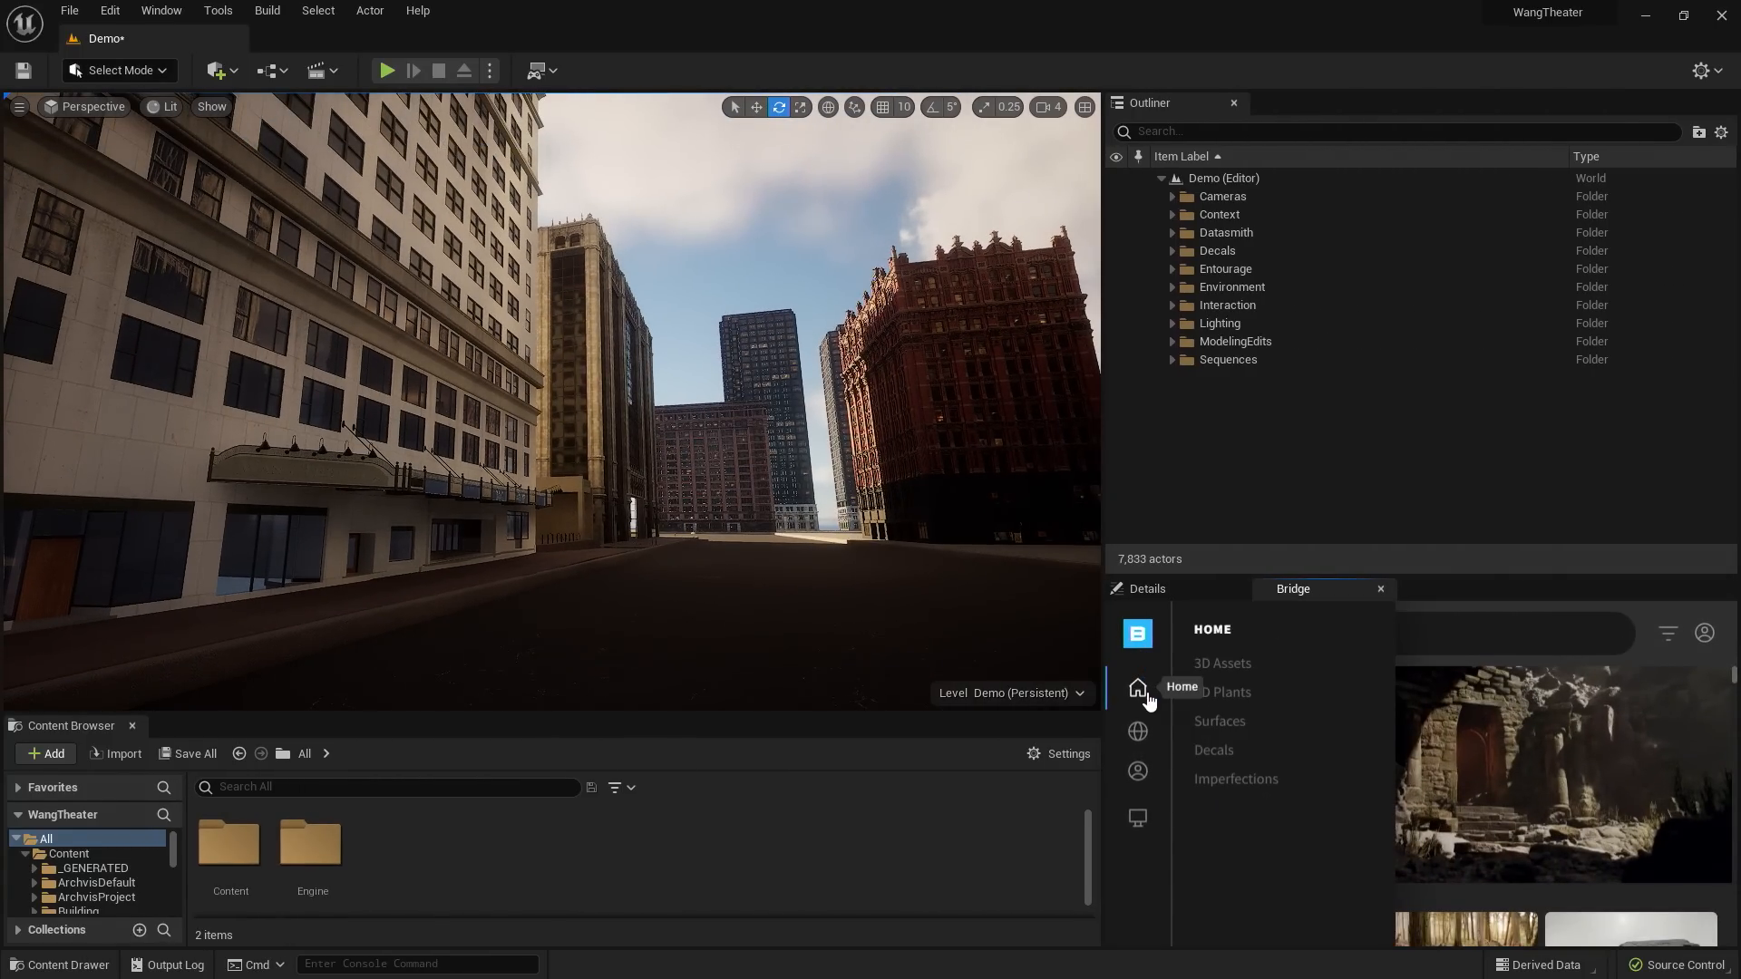
left_click(1251, 664)
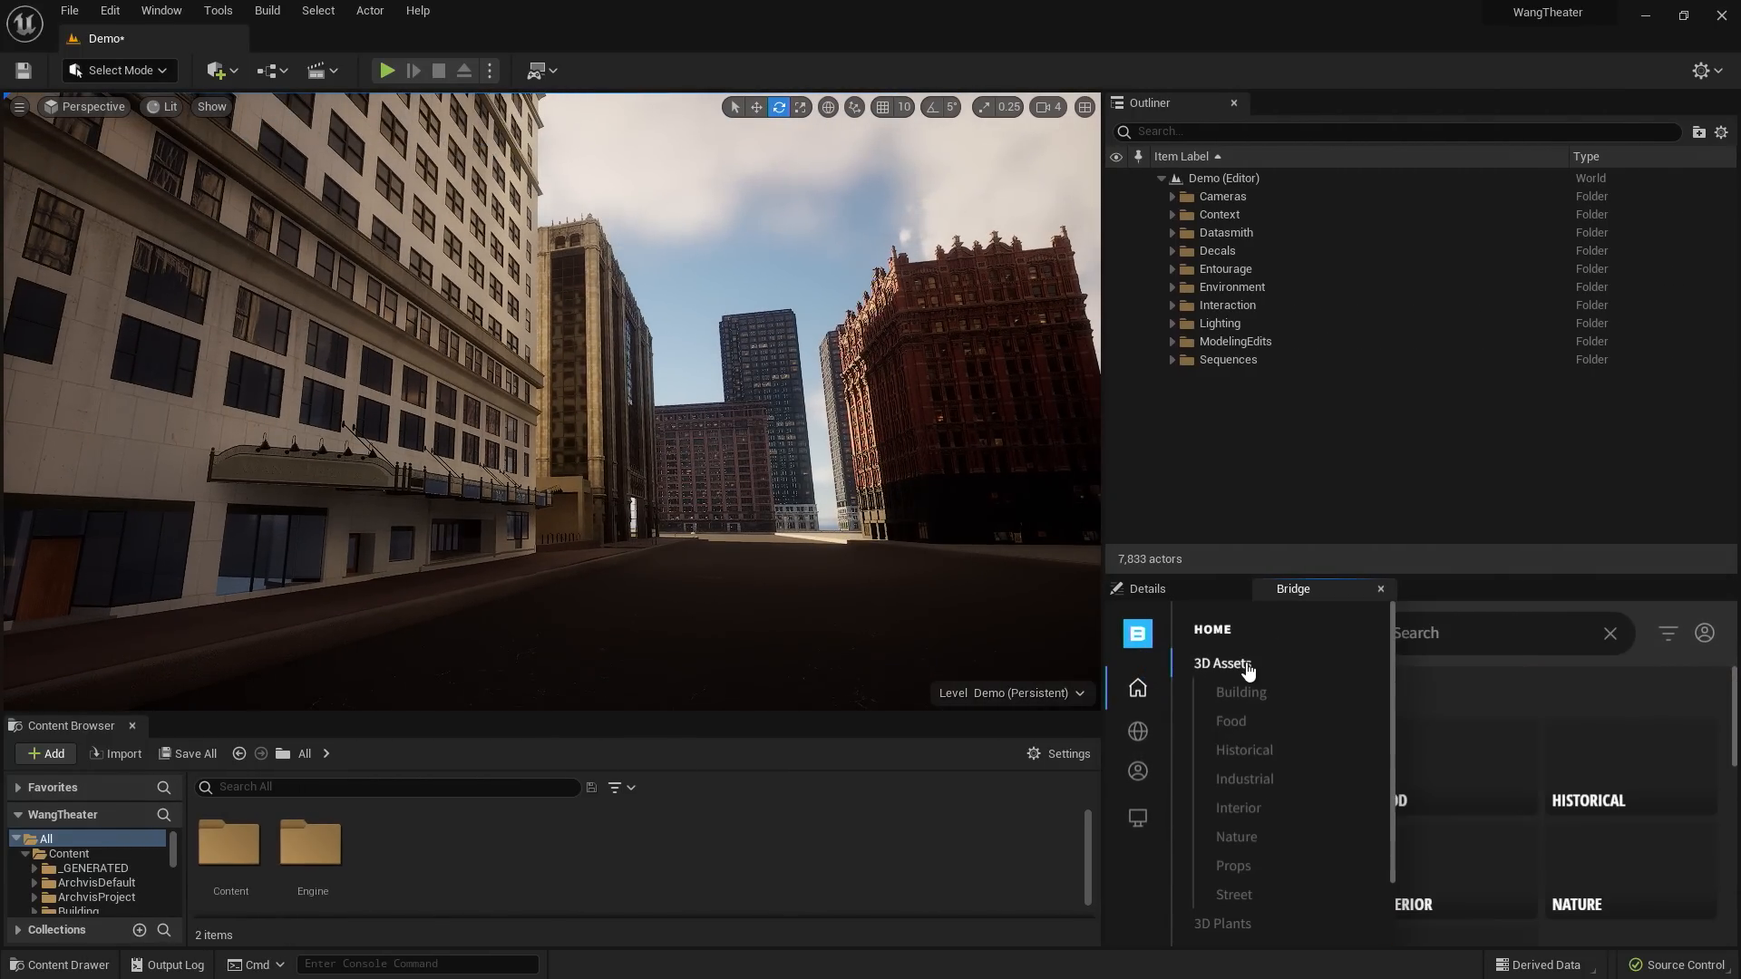
left_click(1242, 896)
scroll(1602, 821, "down", 5)
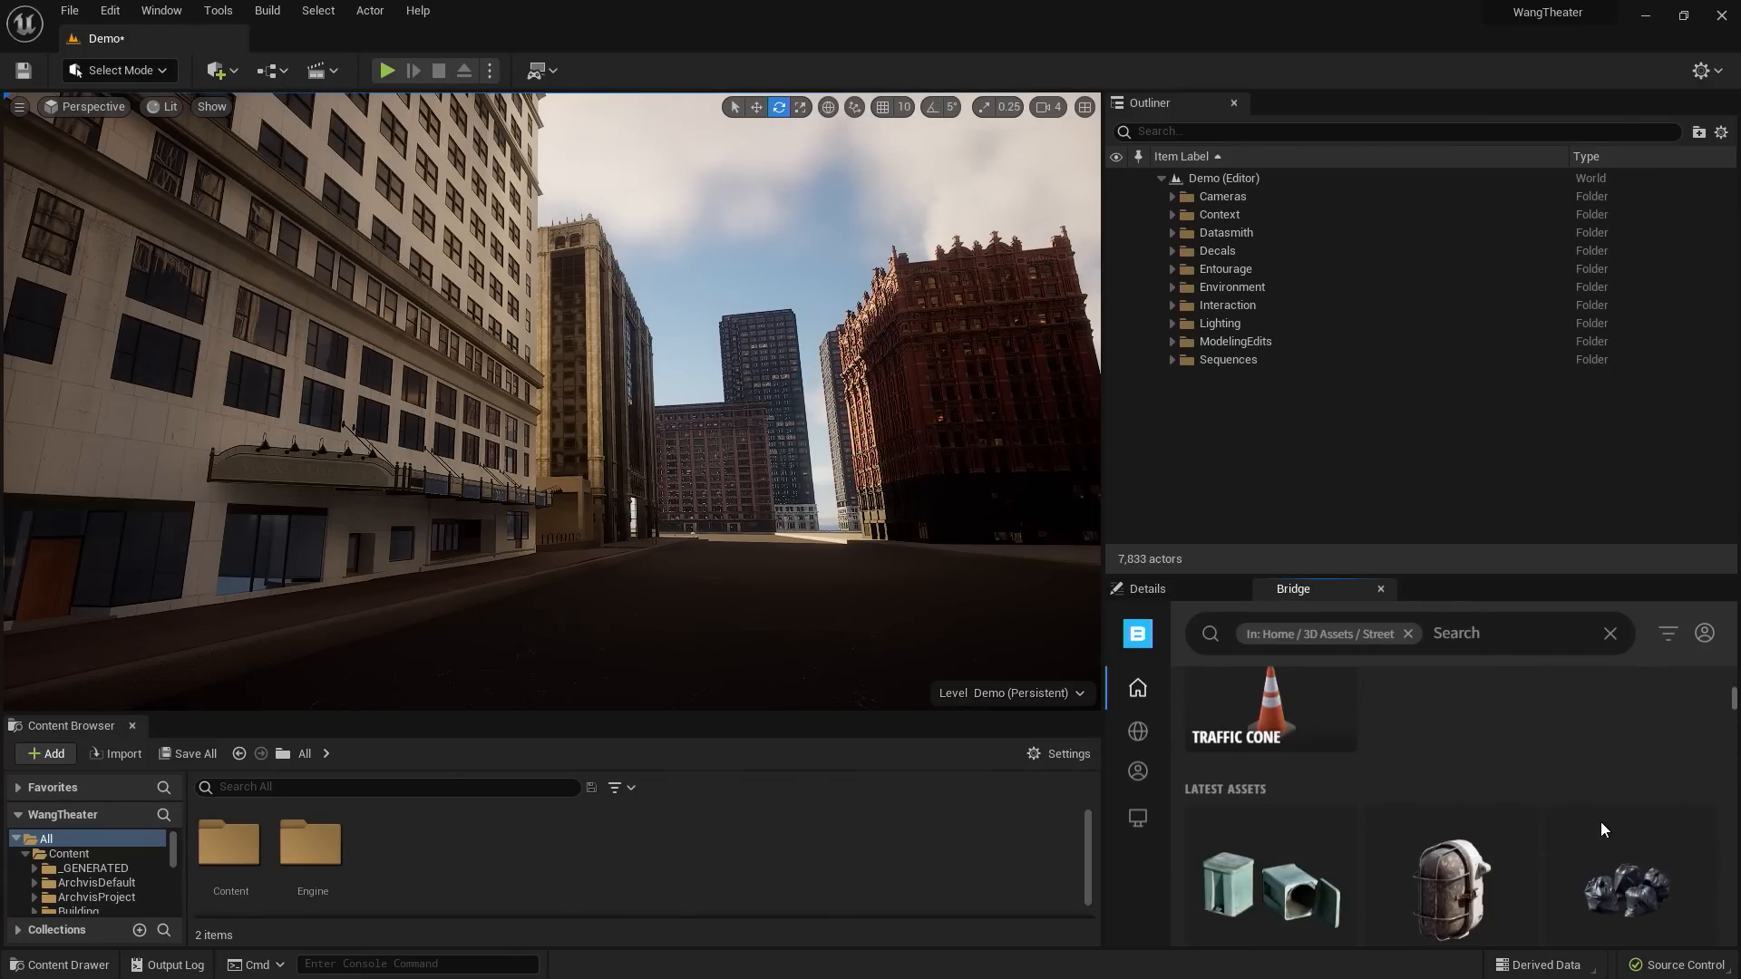
scroll(1511, 815, "down", 1)
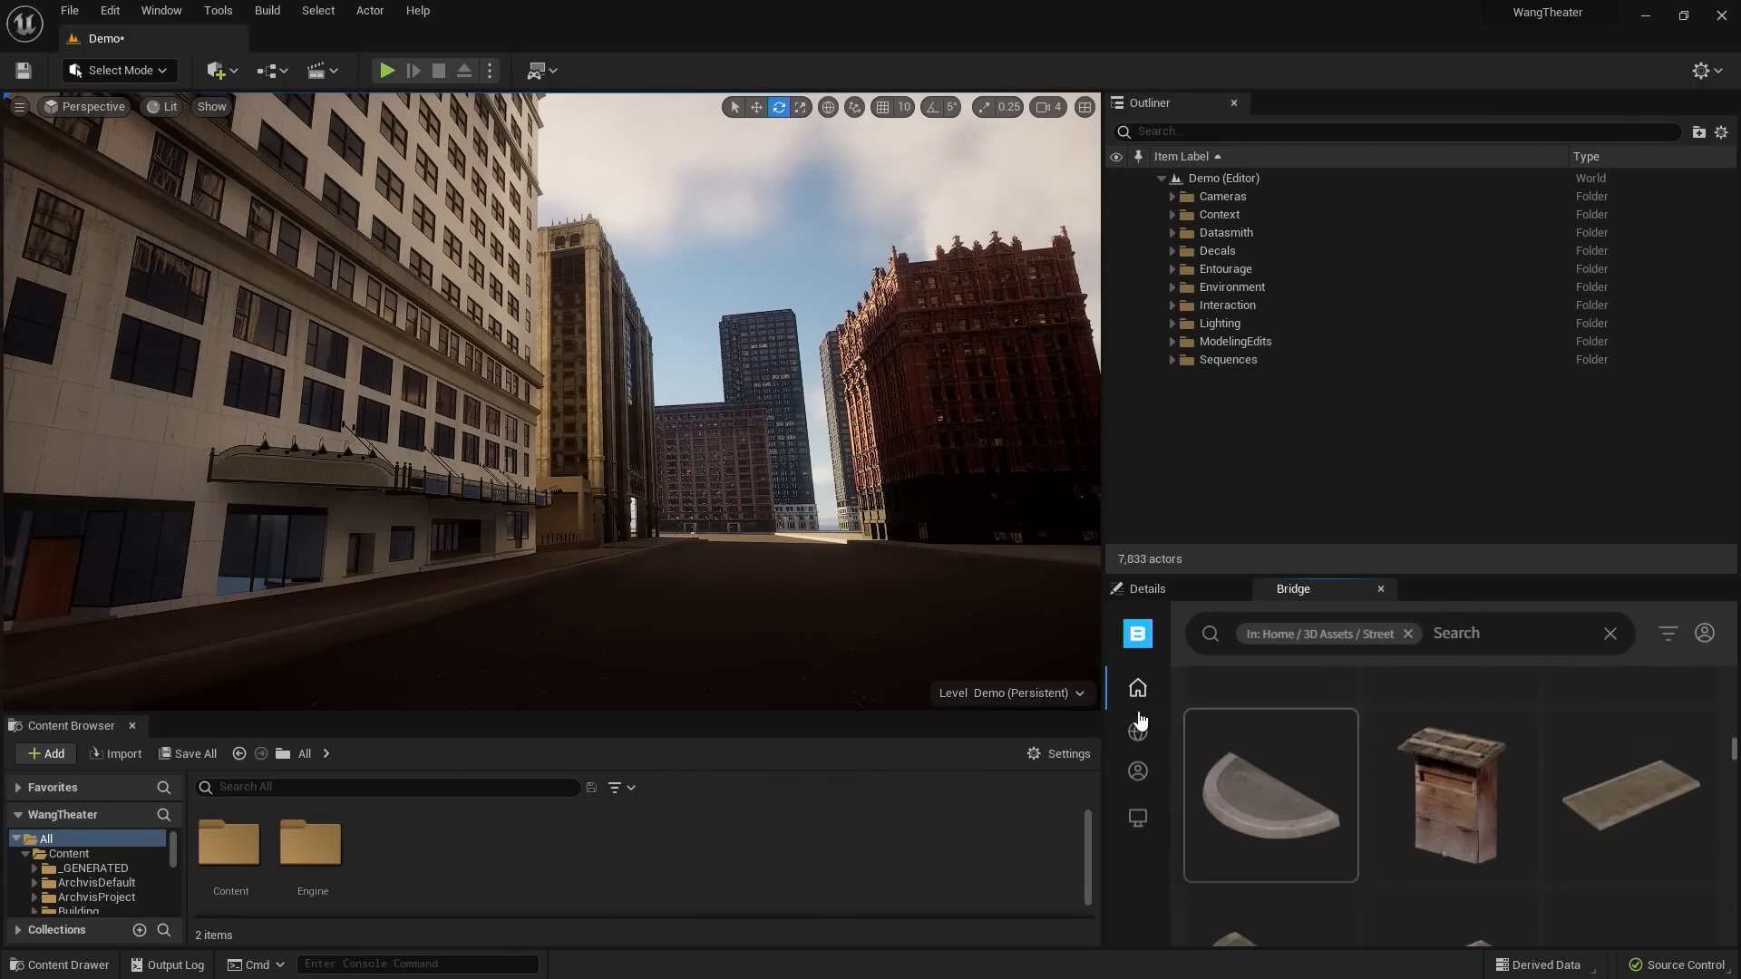
mouse_move(1139, 702)
scroll(1247, 812, "down", 3)
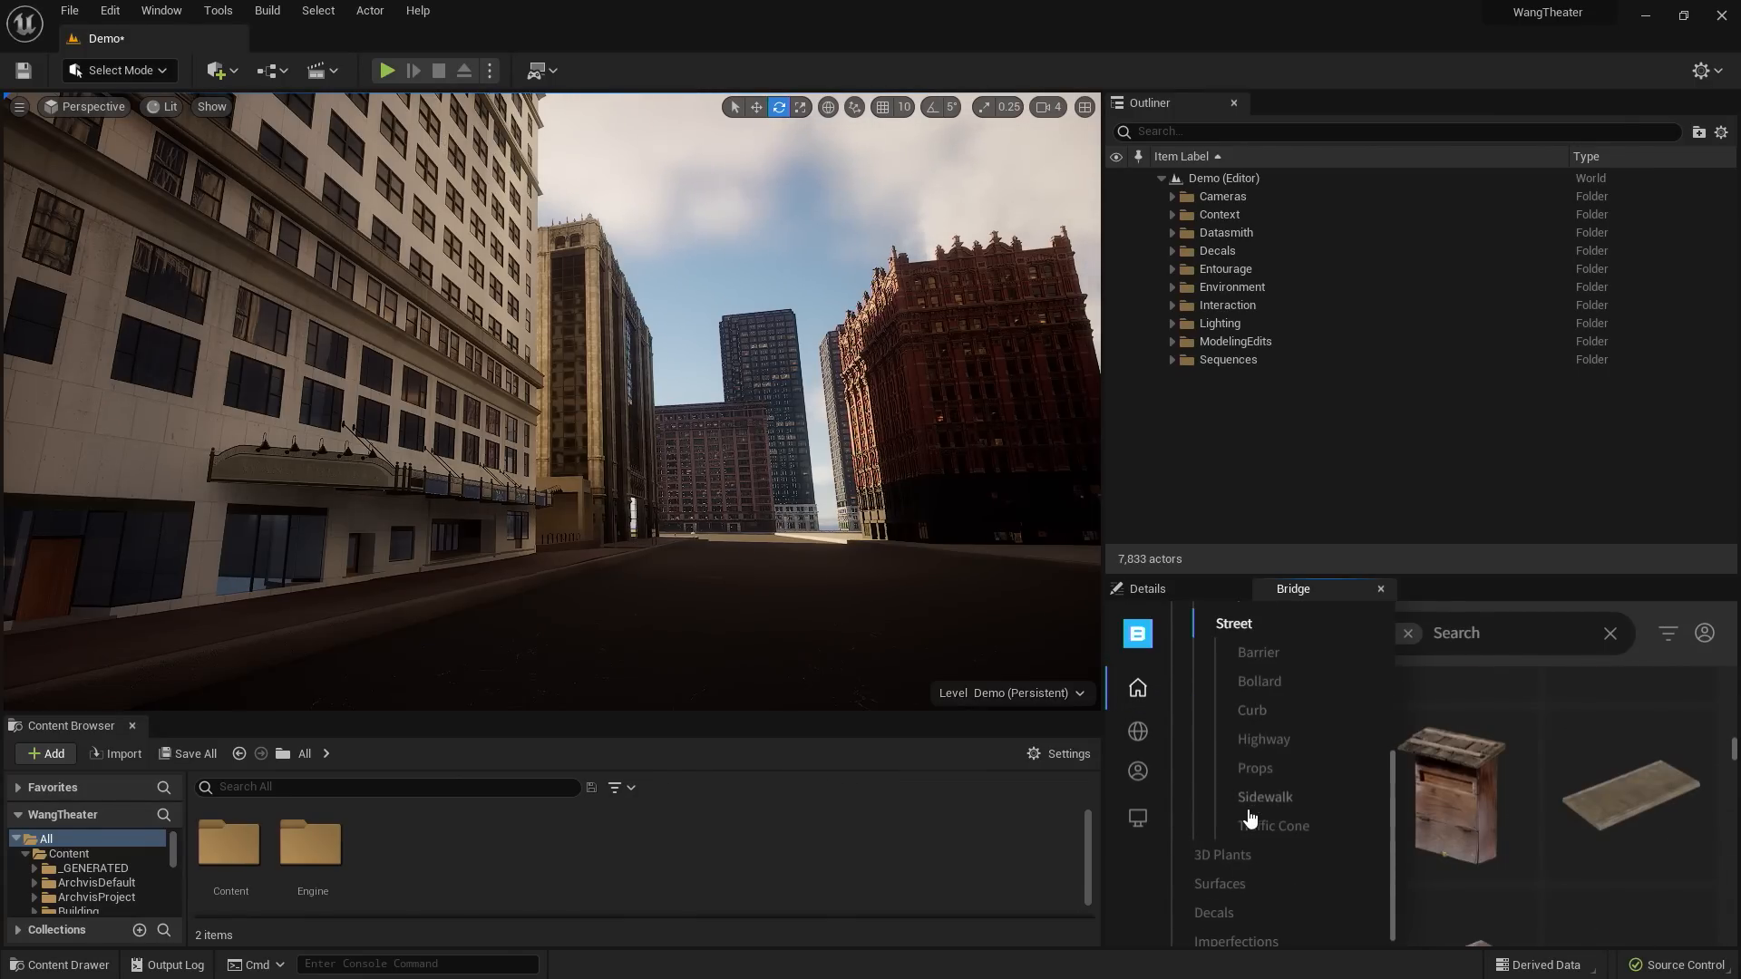
left_click(1256, 760)
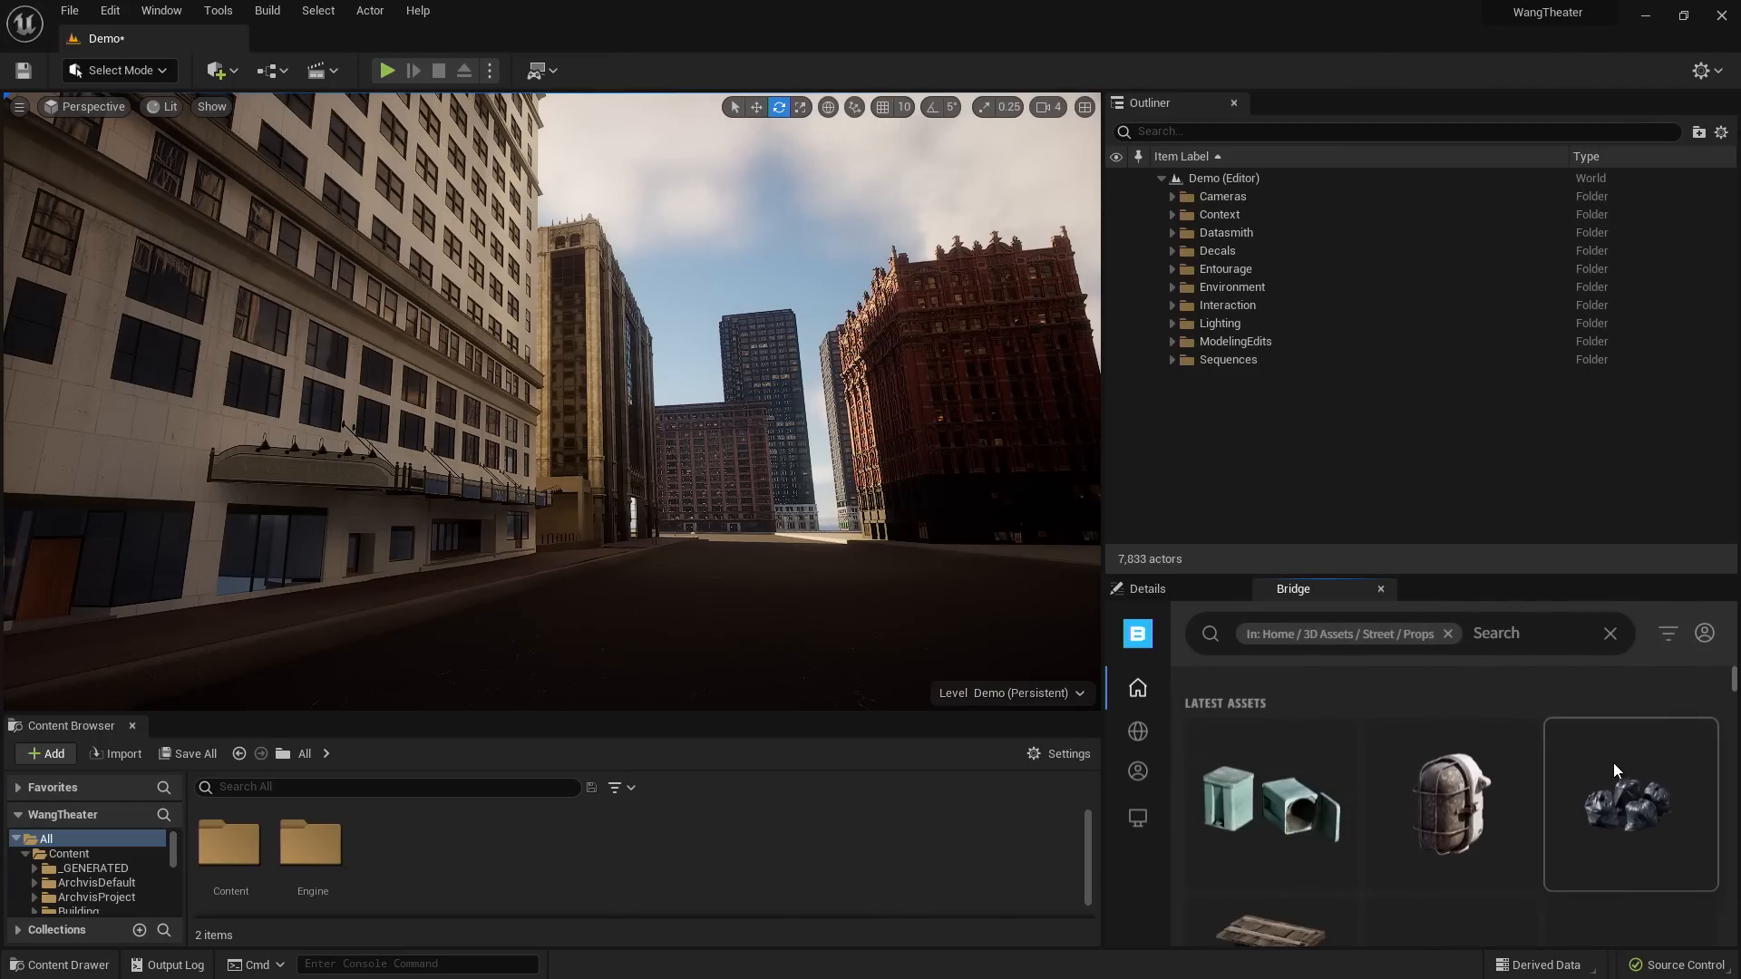
- Add the Parking Road Sign asset at Medium Quality from the street props and place its mesh on the sidewalk outside the theatre
scroll(1610, 763, "down", 2)
scroll(1607, 764, "down", 6)
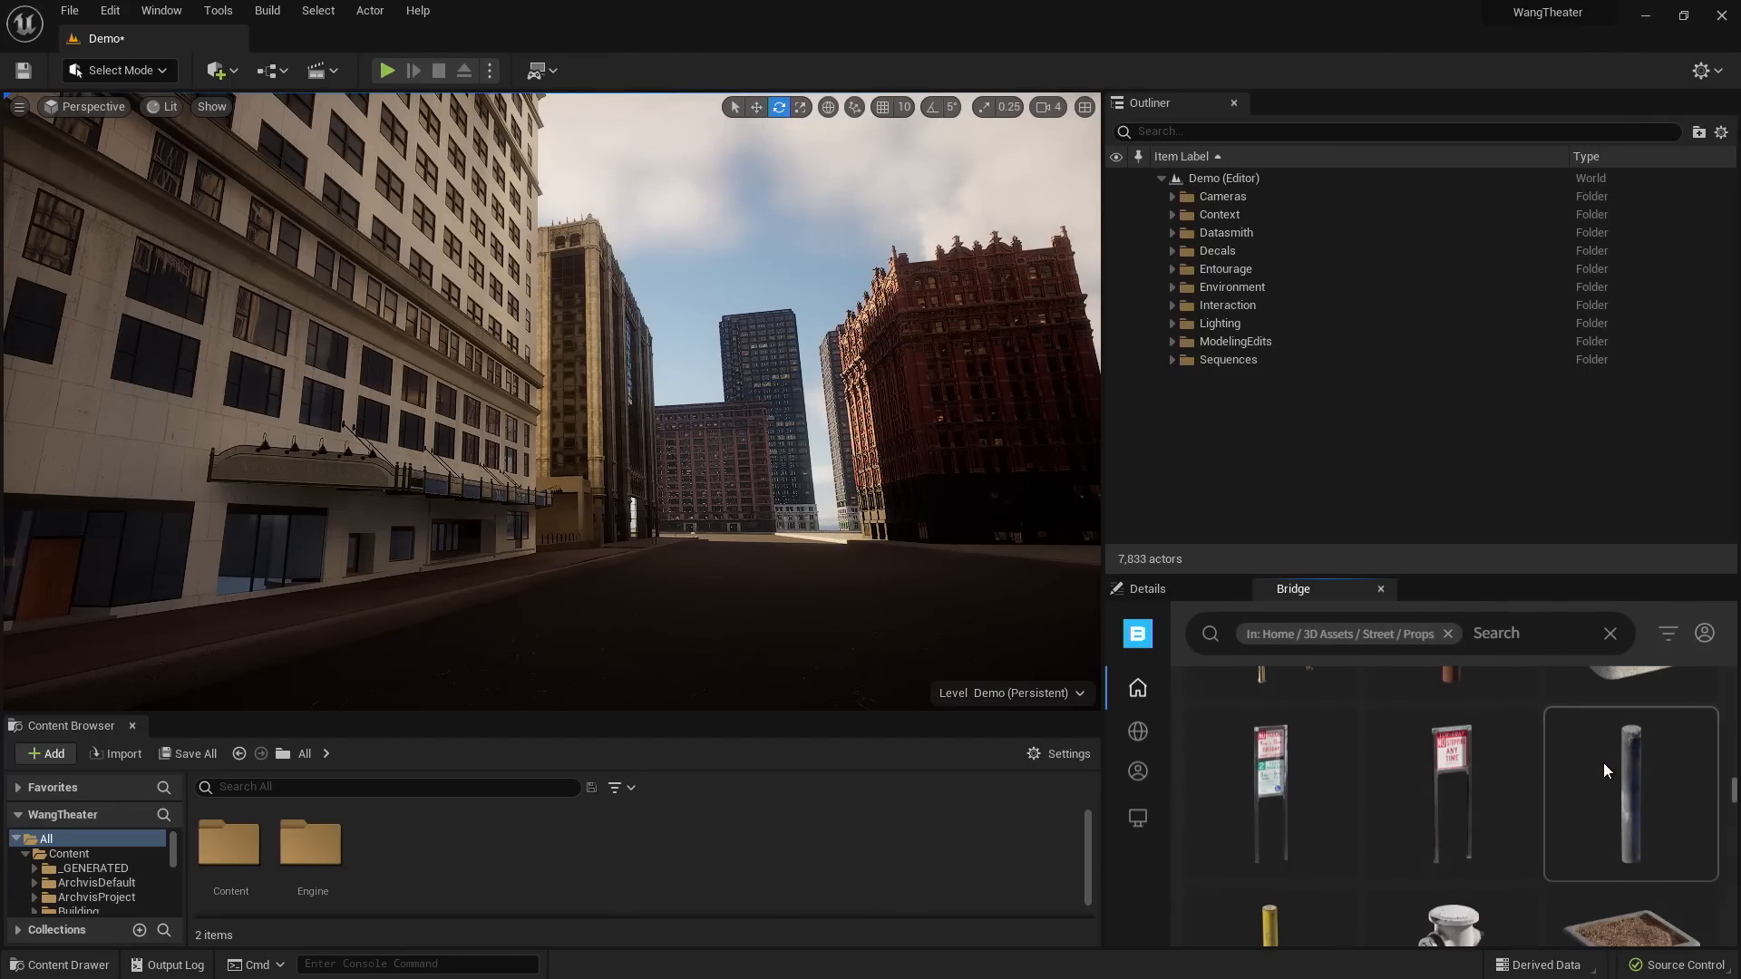
left_click(1291, 758)
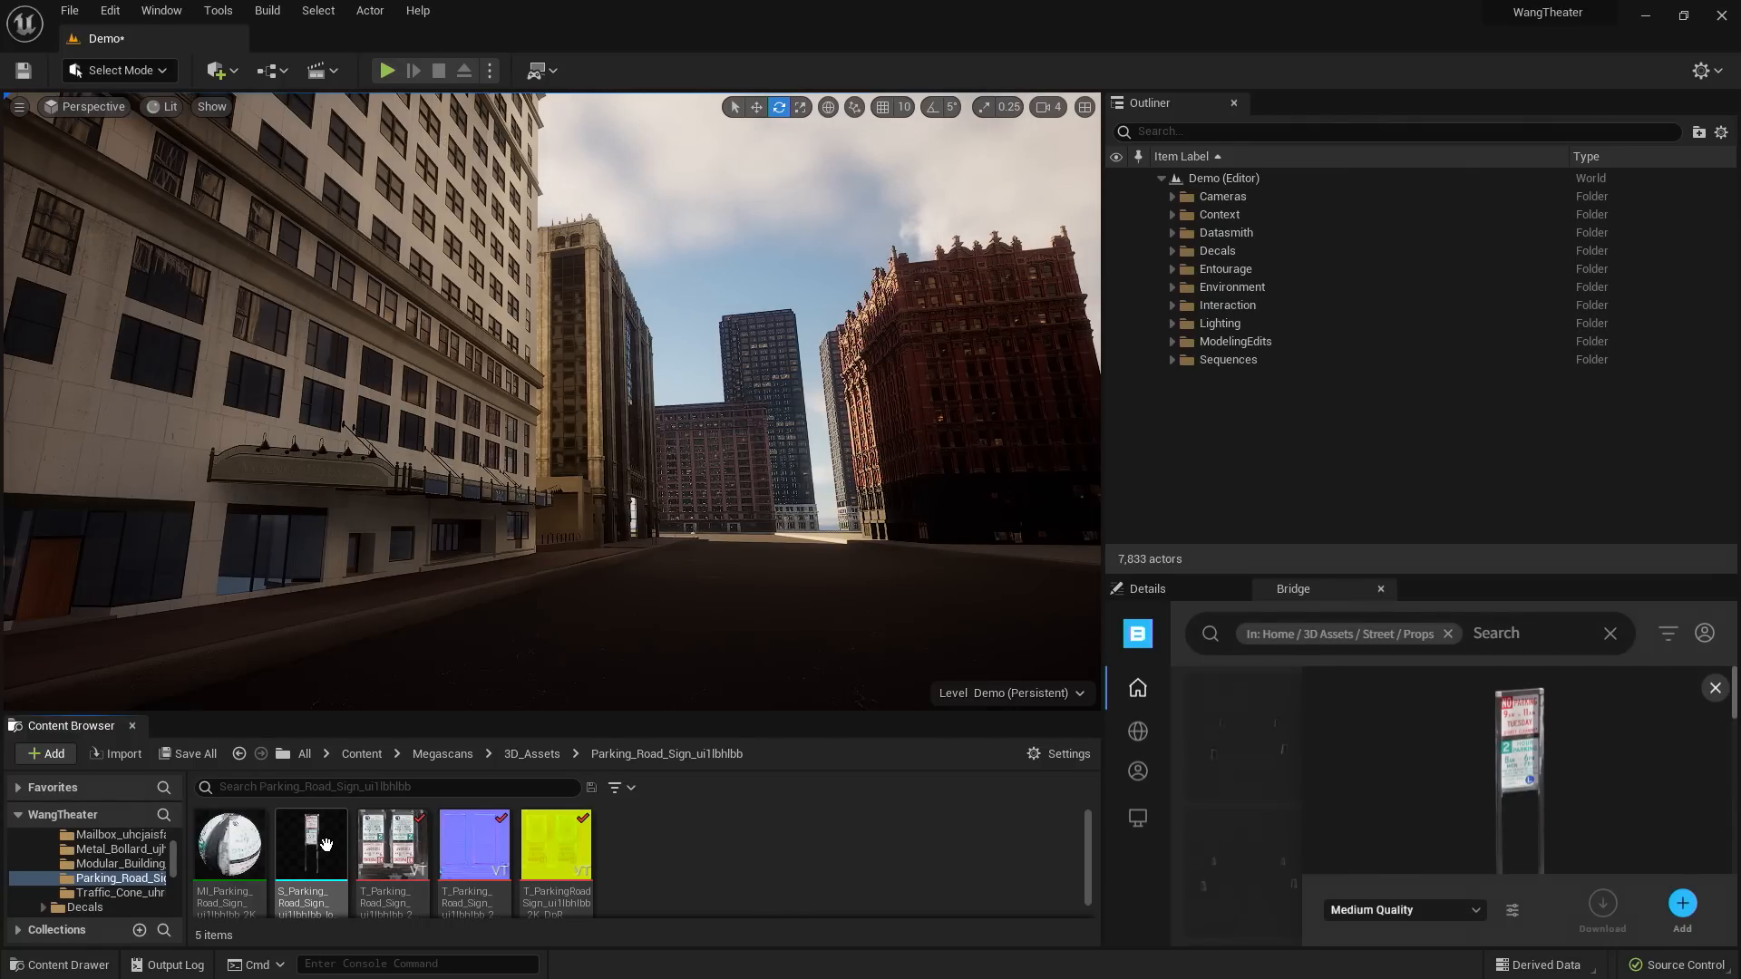
left_click_drag(326, 845, 222, 634)
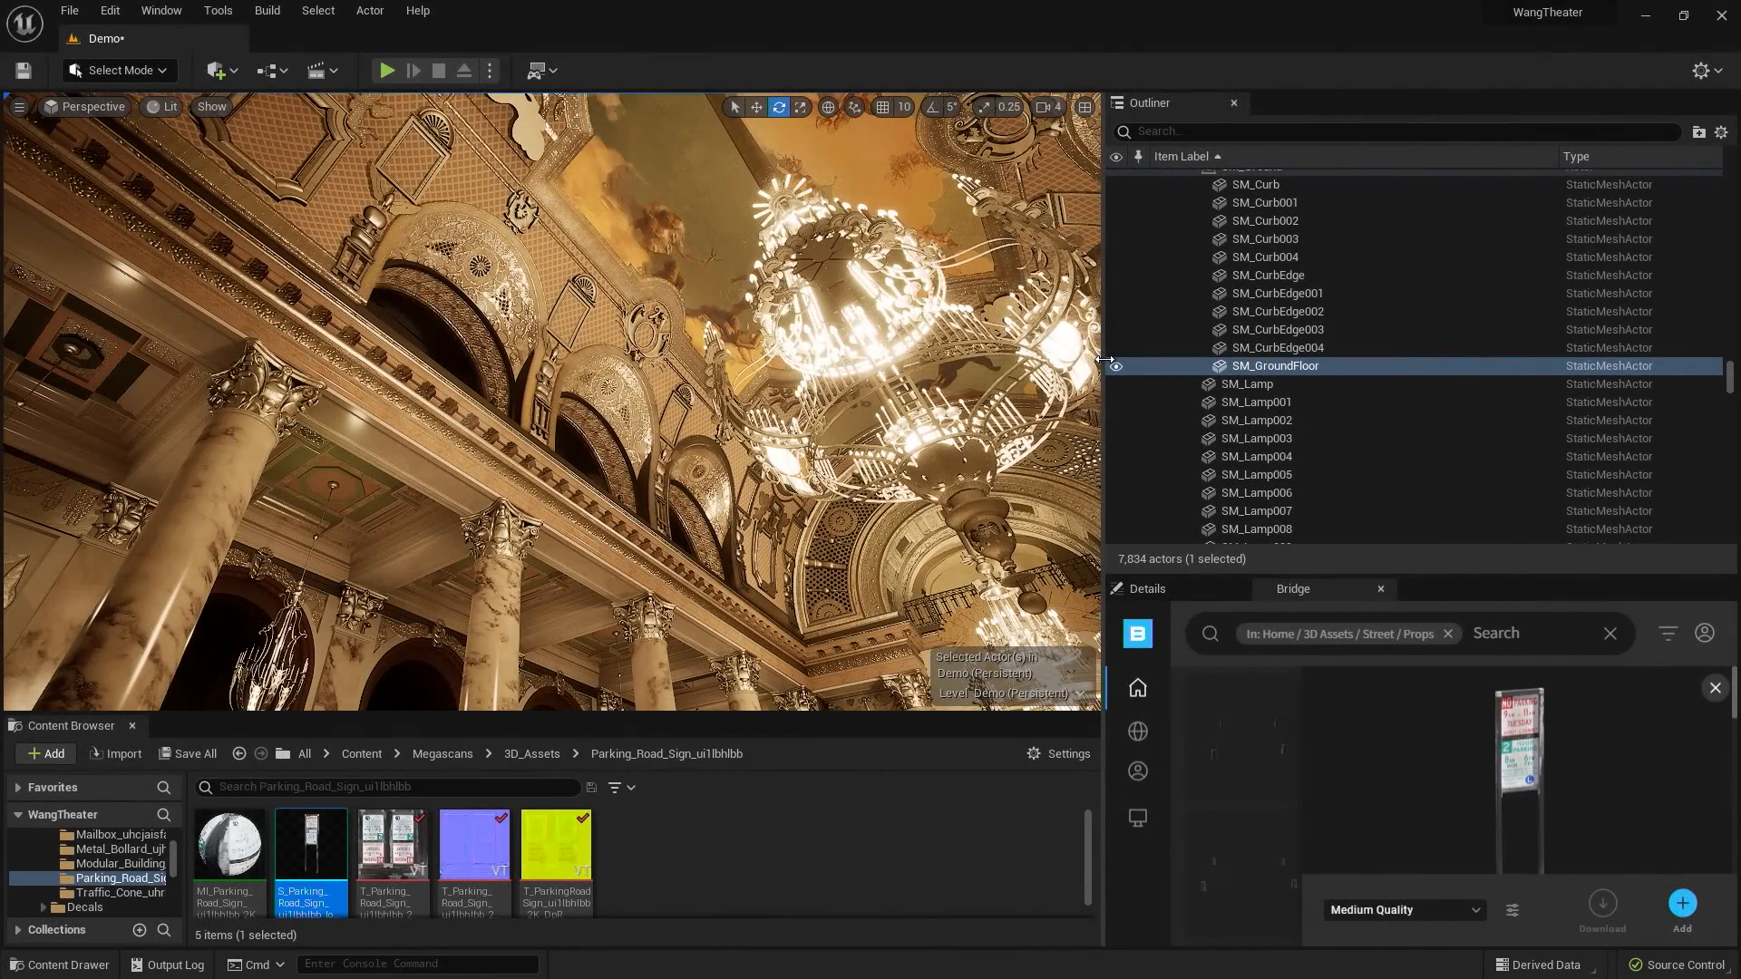
- Enlarge the viewport by narrowing the side panels, and close Bridge
left_click_drag(1105, 361, 1465, 383)
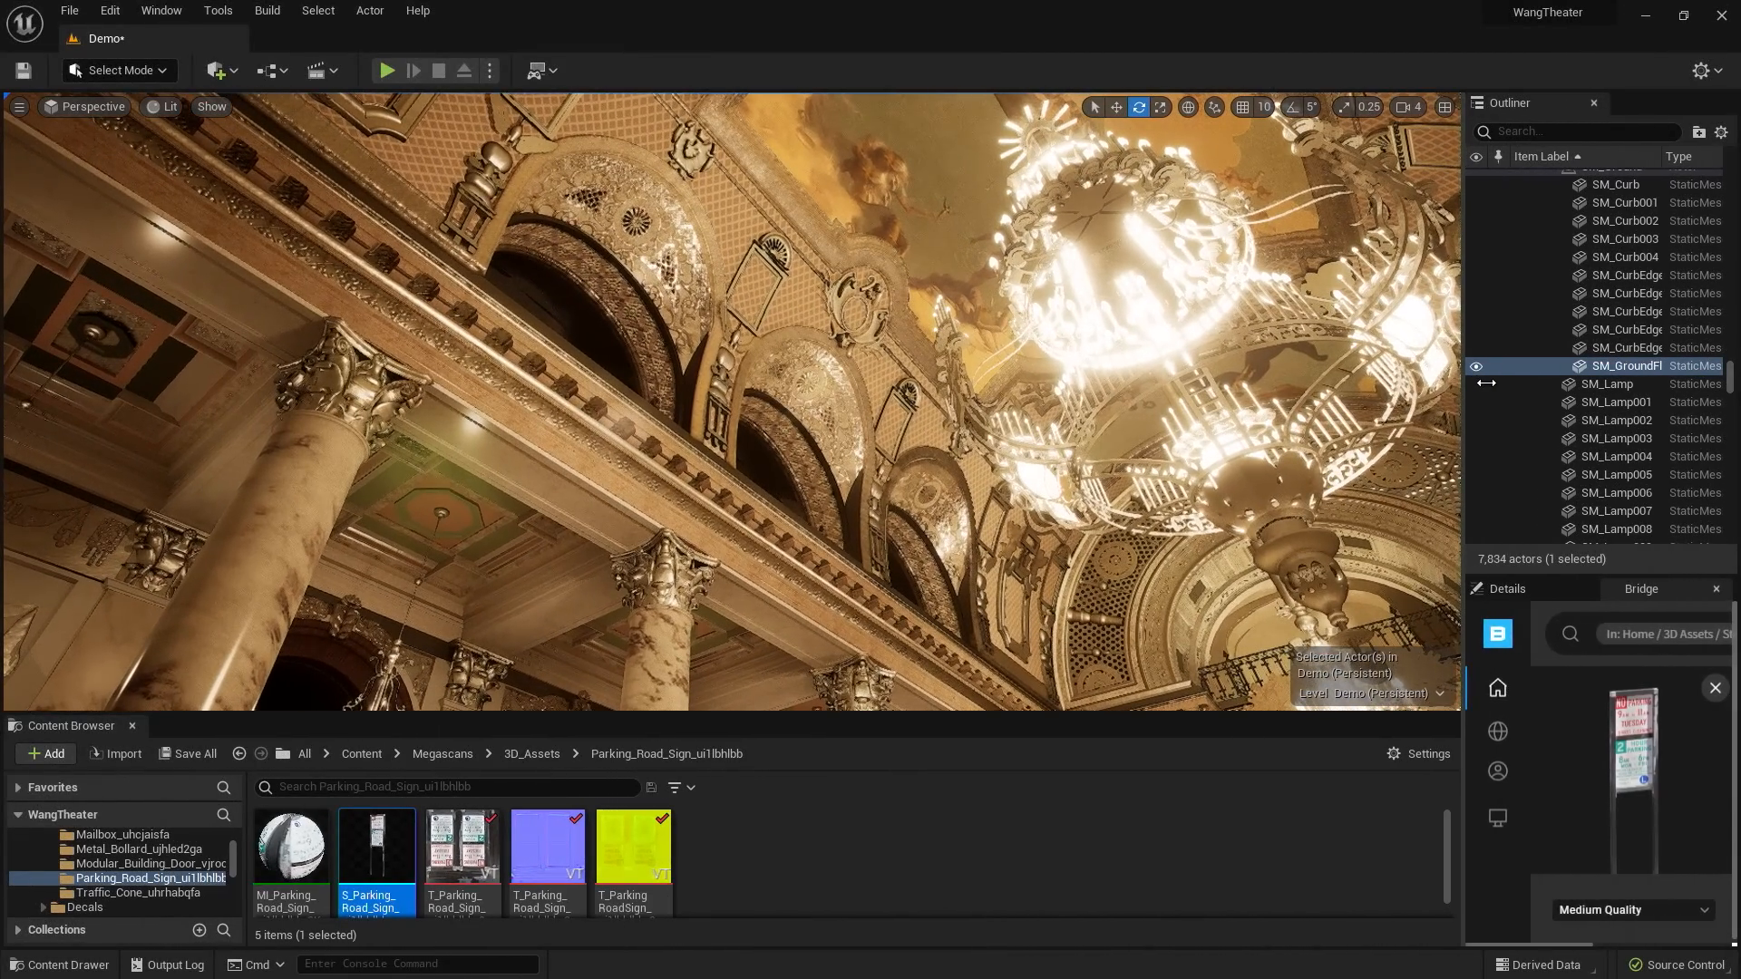
left_click(1716, 590)
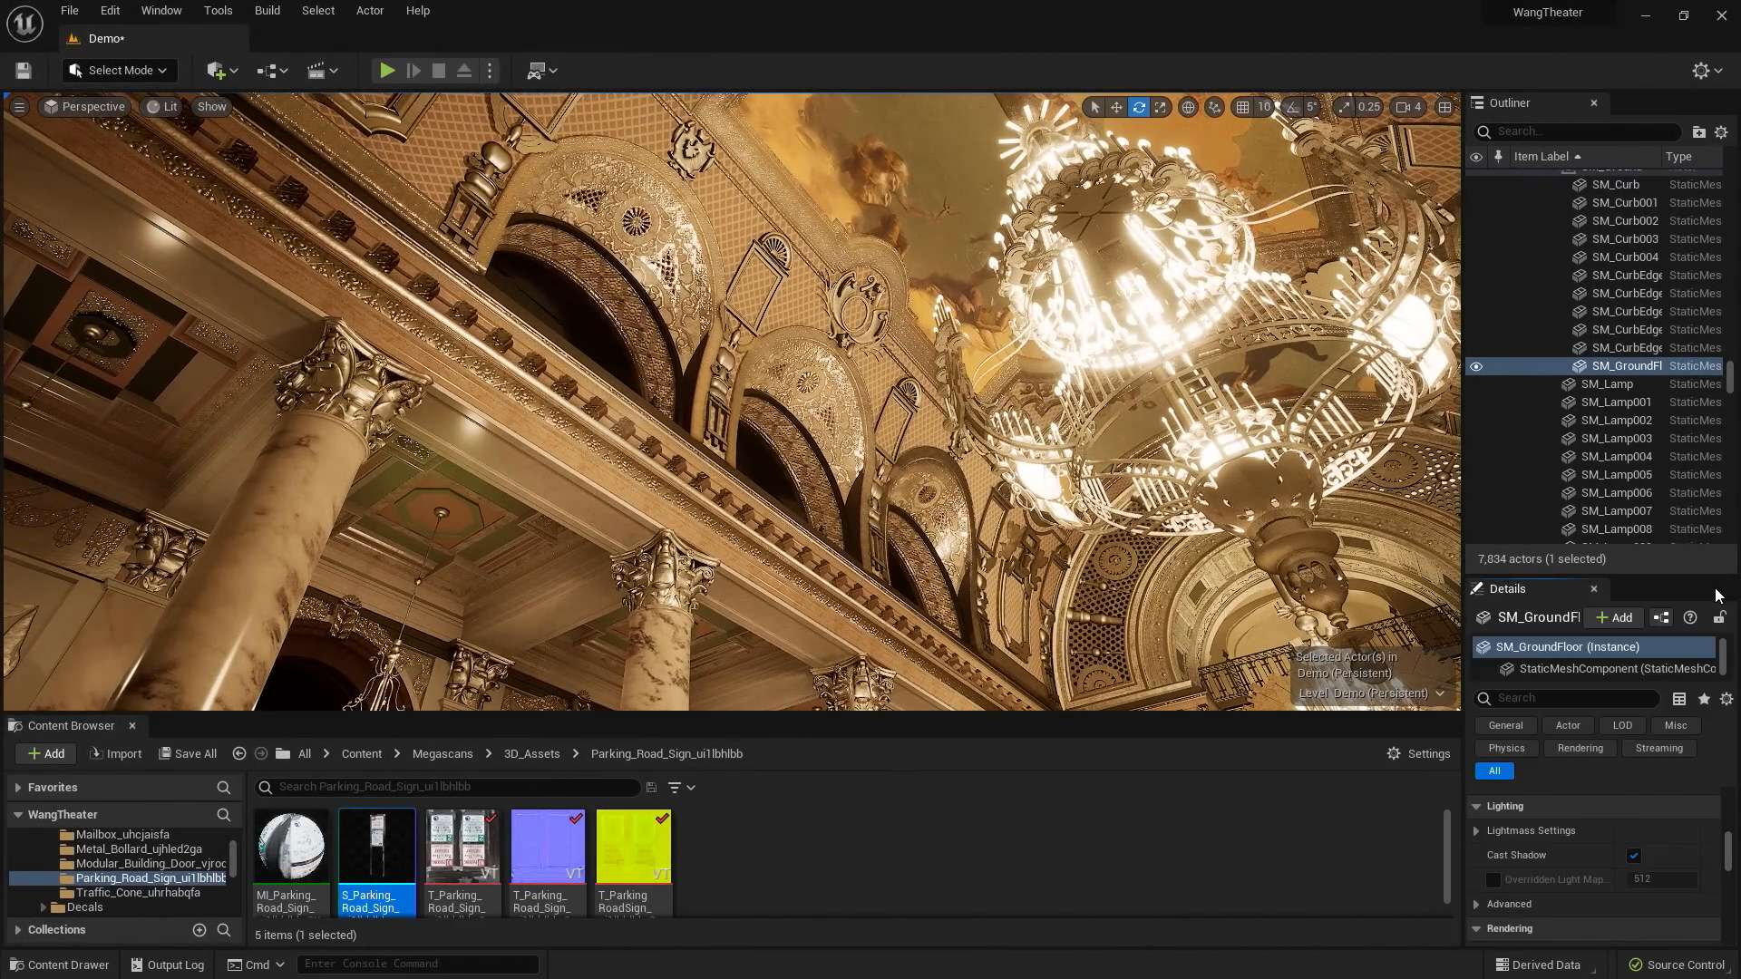
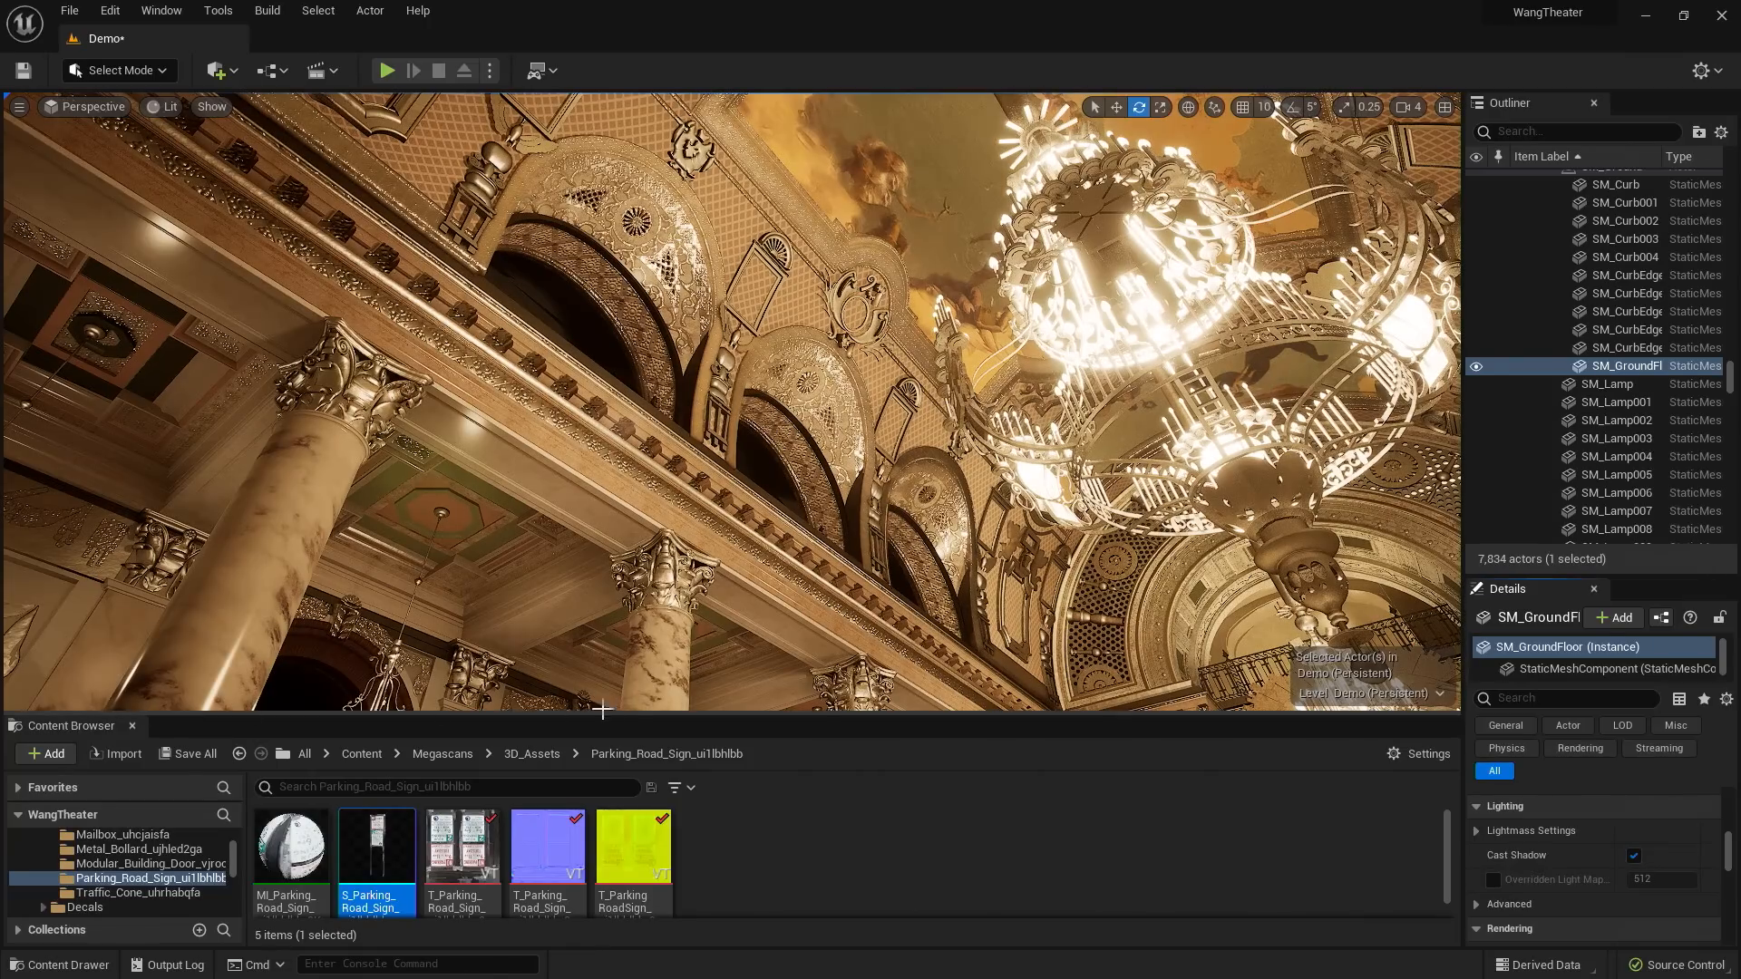
- Check the Lumen and Generate Mesh Distance Fields options in the Project Settings
left_click(1722, 74)
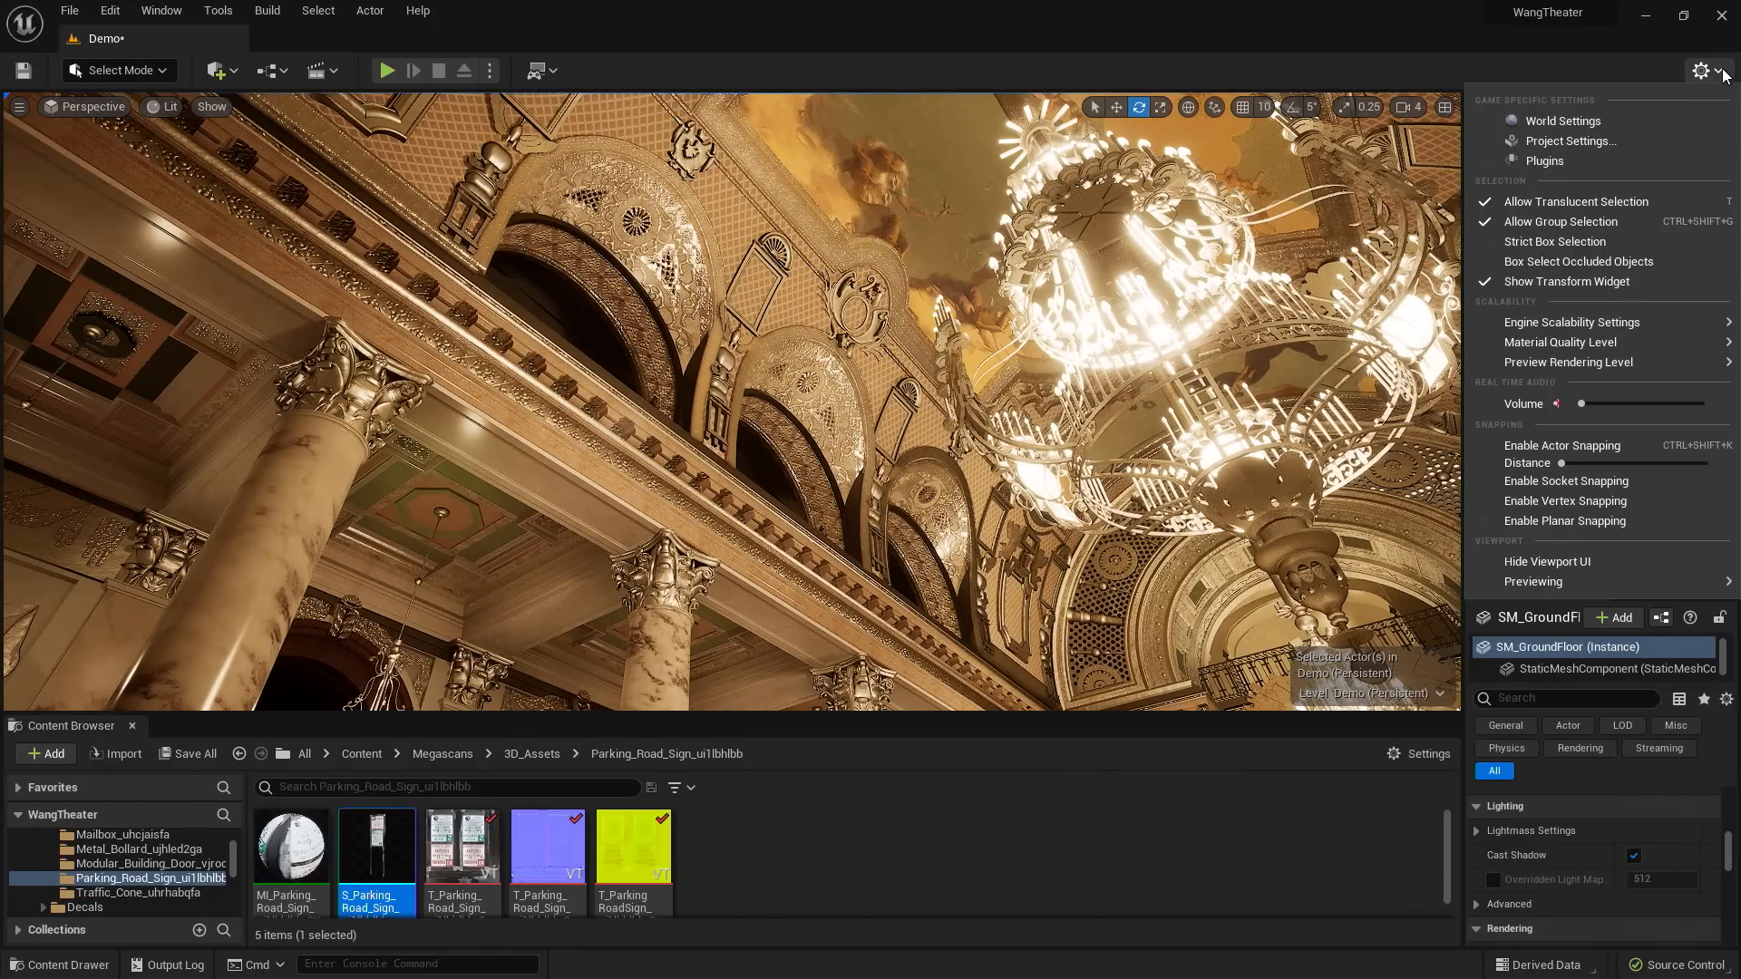
left_click(1576, 141)
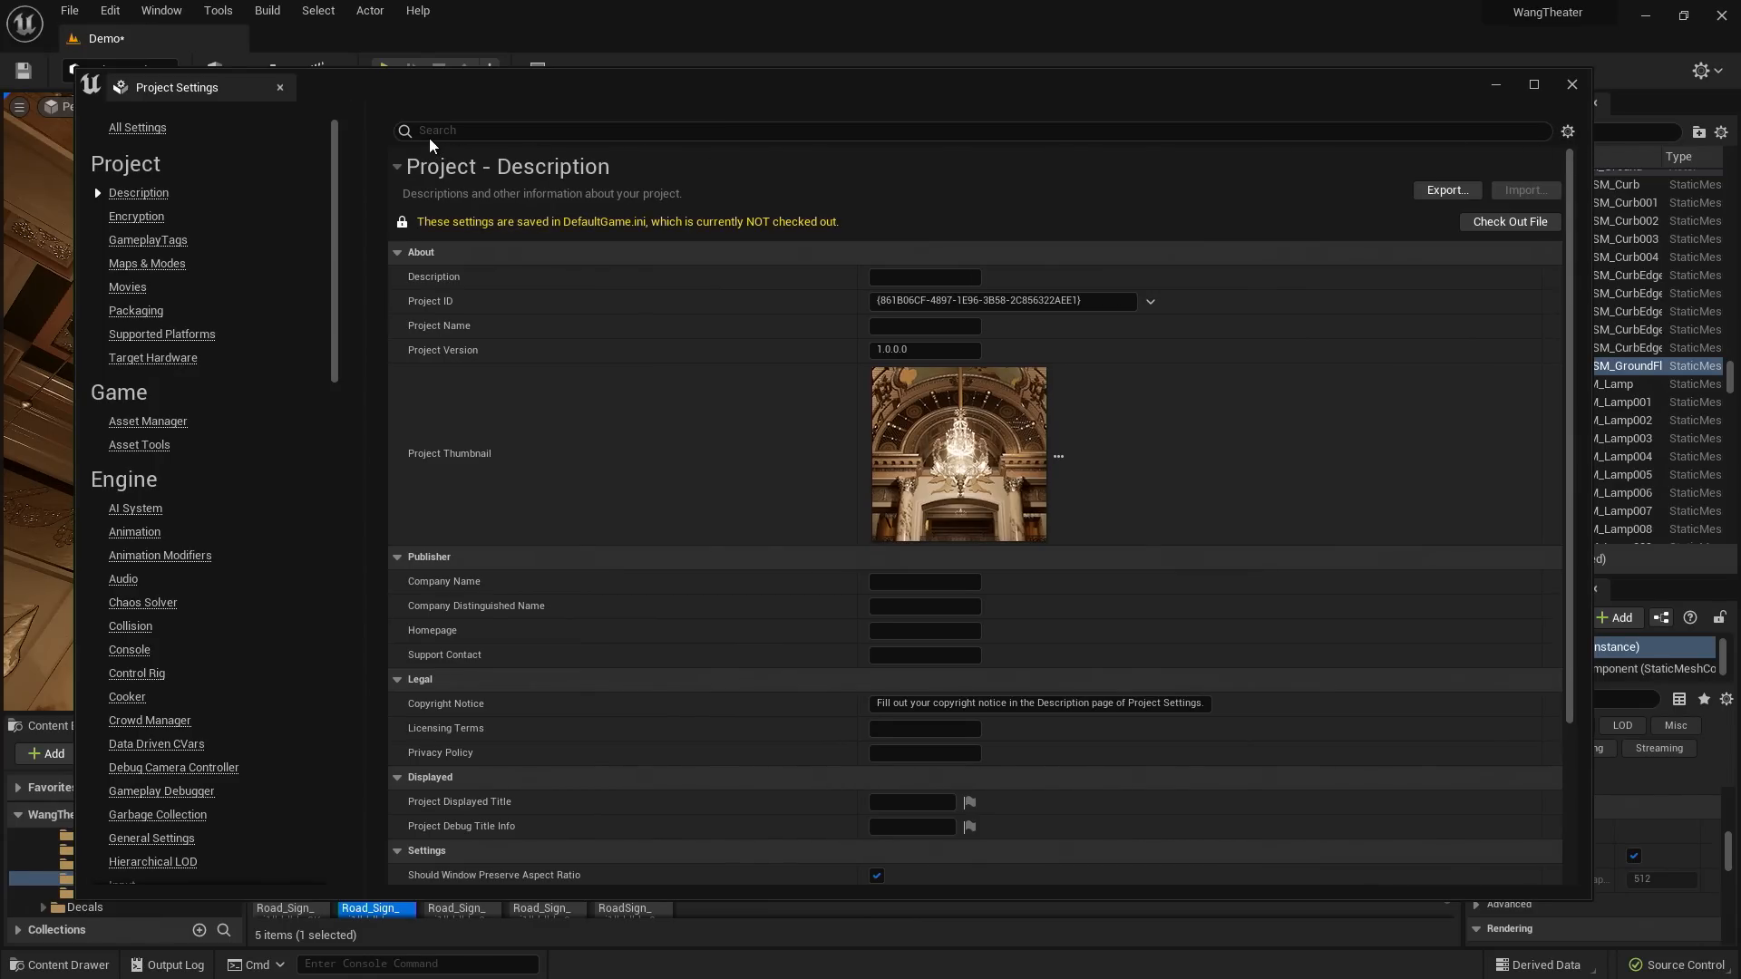
left_click(434, 131)
type("Lumen")
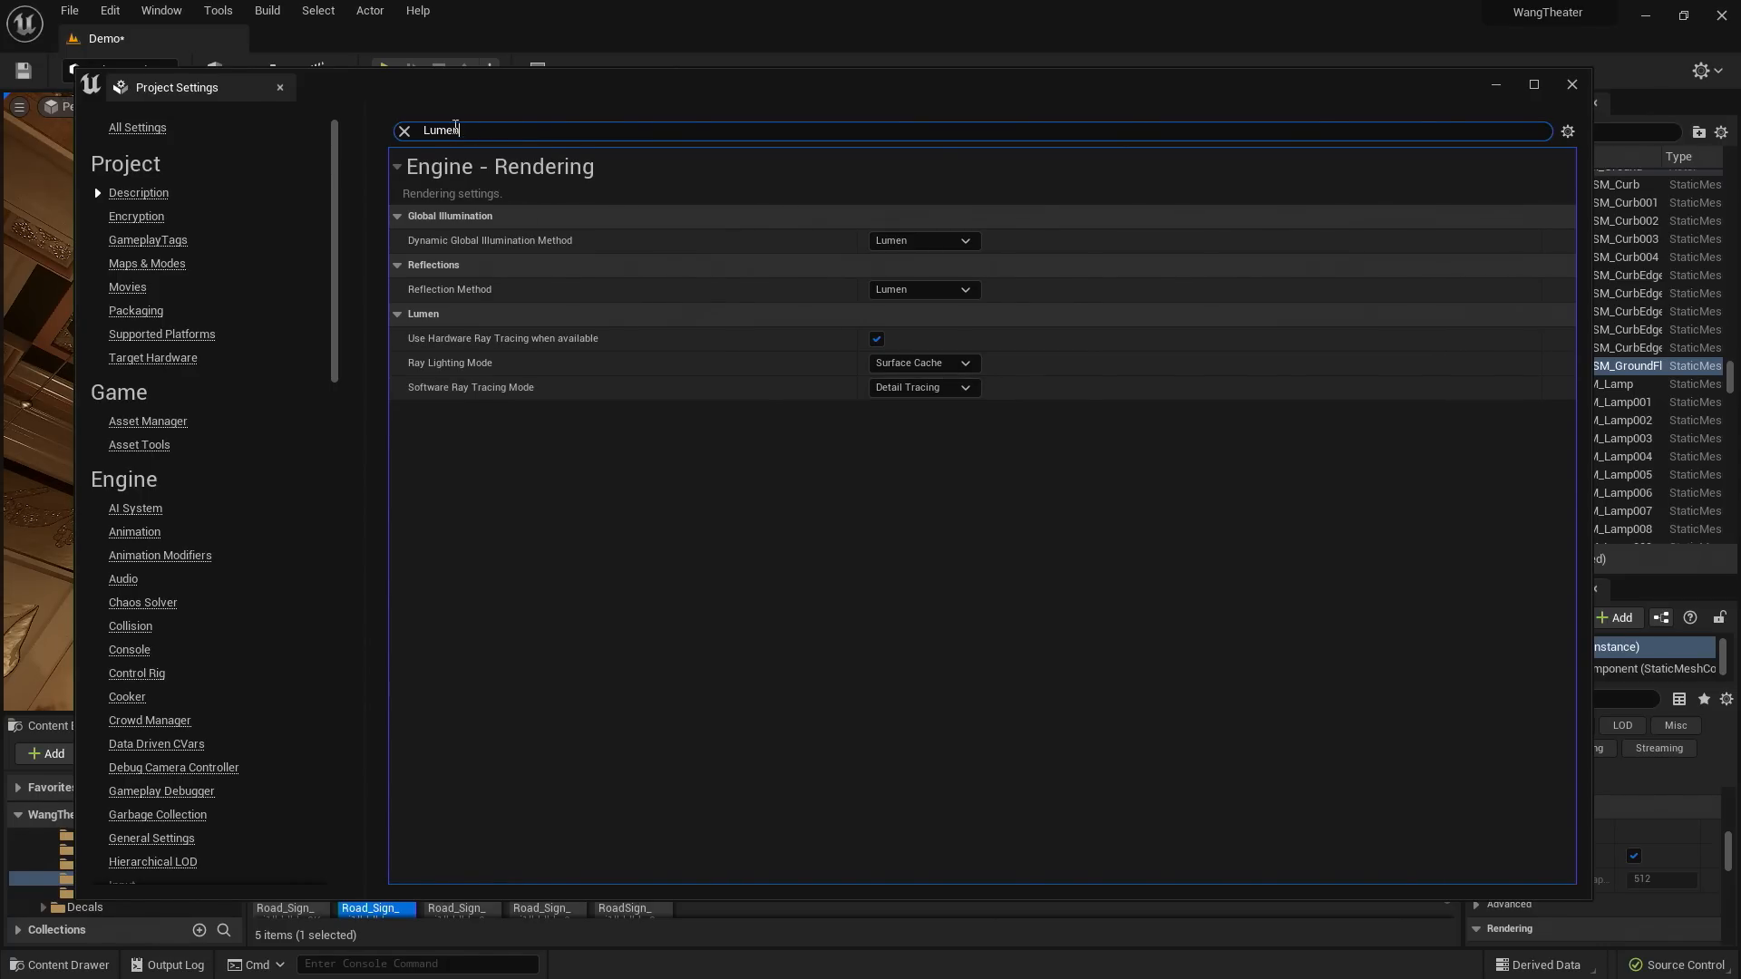
left_click_drag(463, 129, 416, 120)
type("generate mesh")
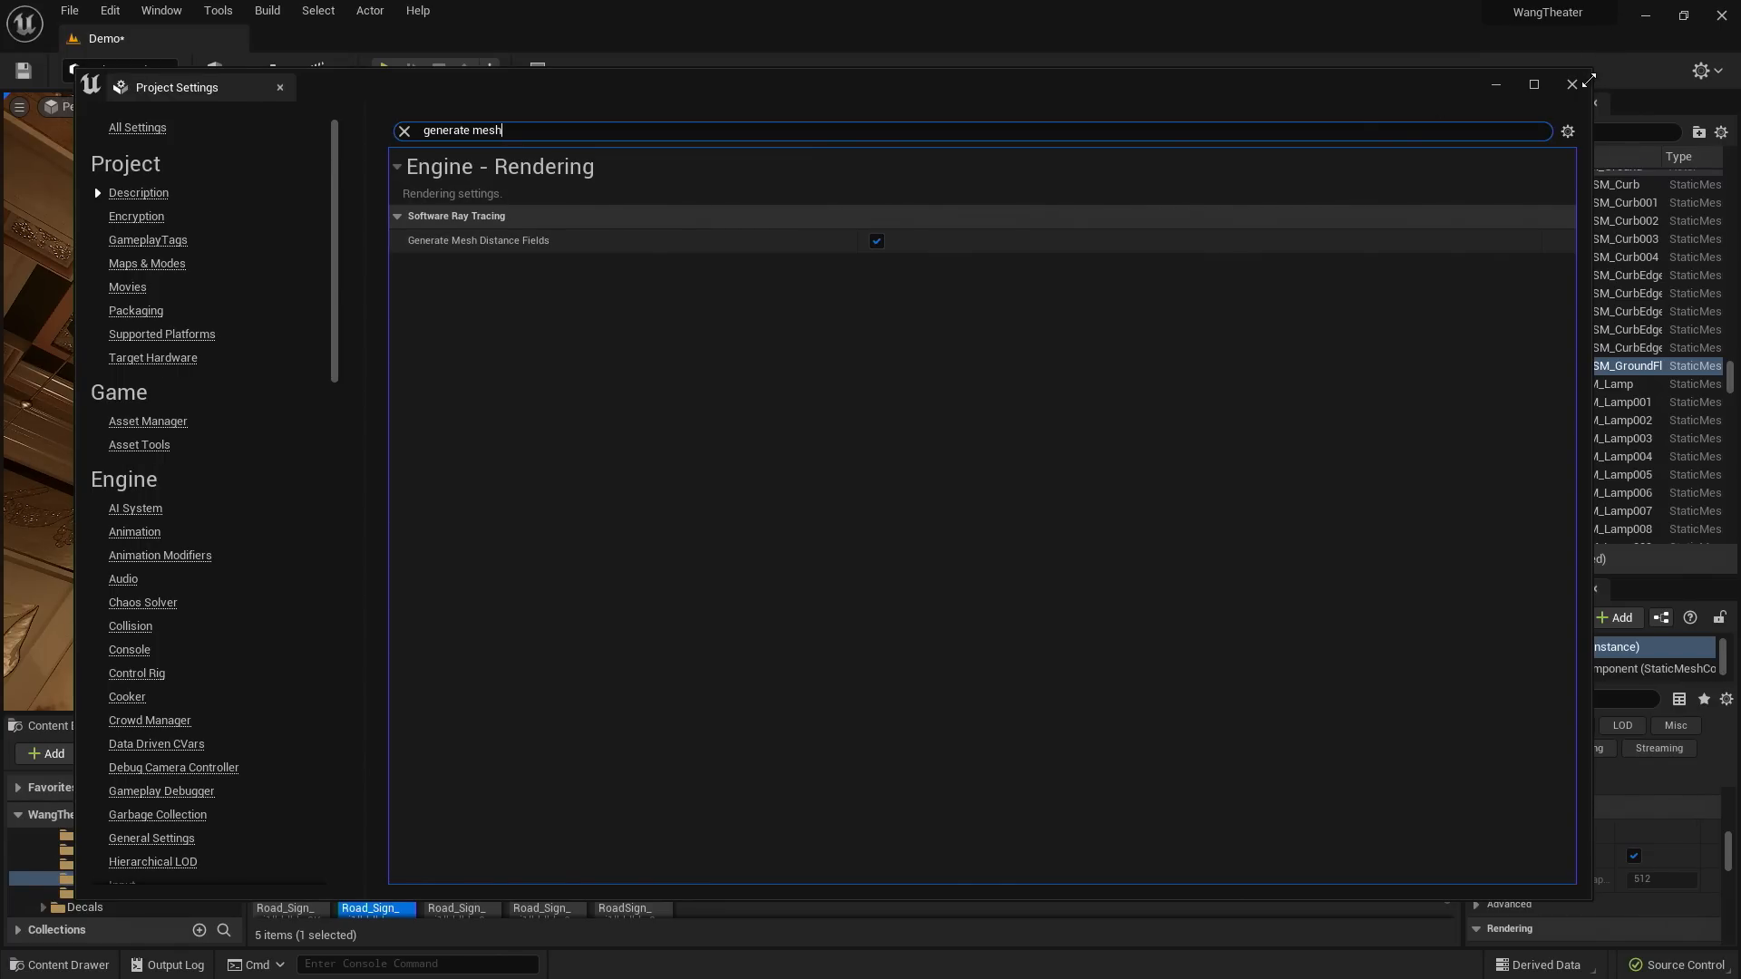
left_click(1574, 85)
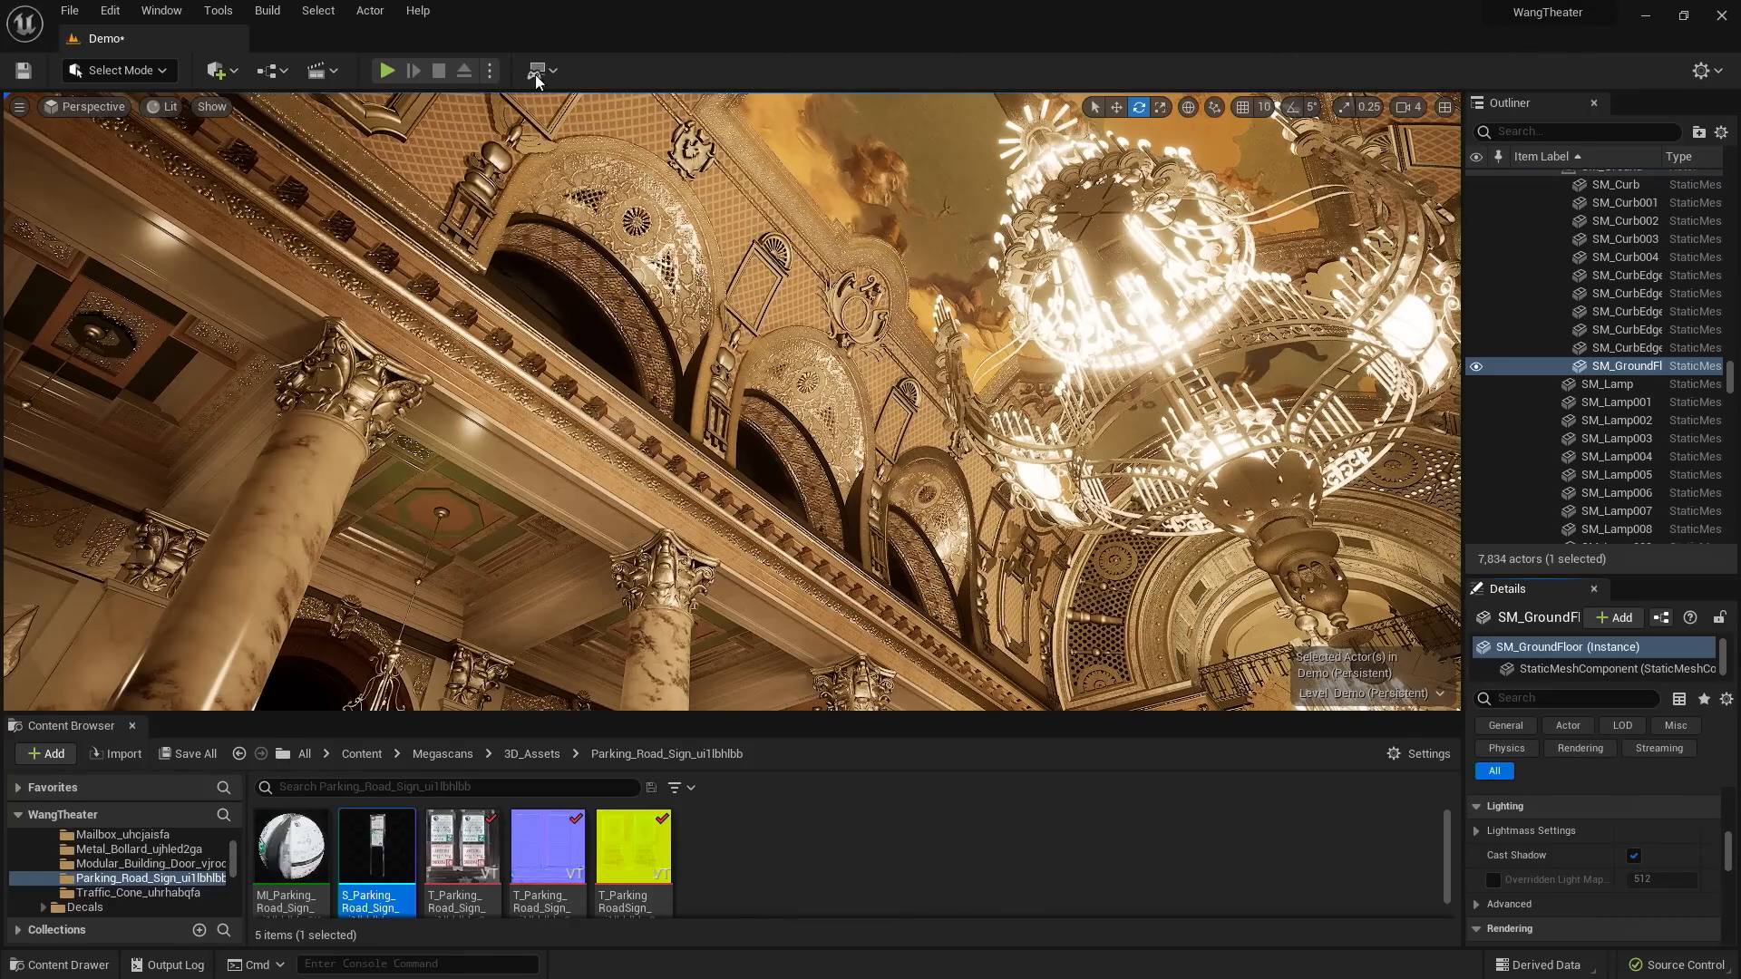
- Visualize the Mesh DistanceFields and inspect the theatre interior's columns, balconies, balustrades and ceiling
left_click(220, 107)
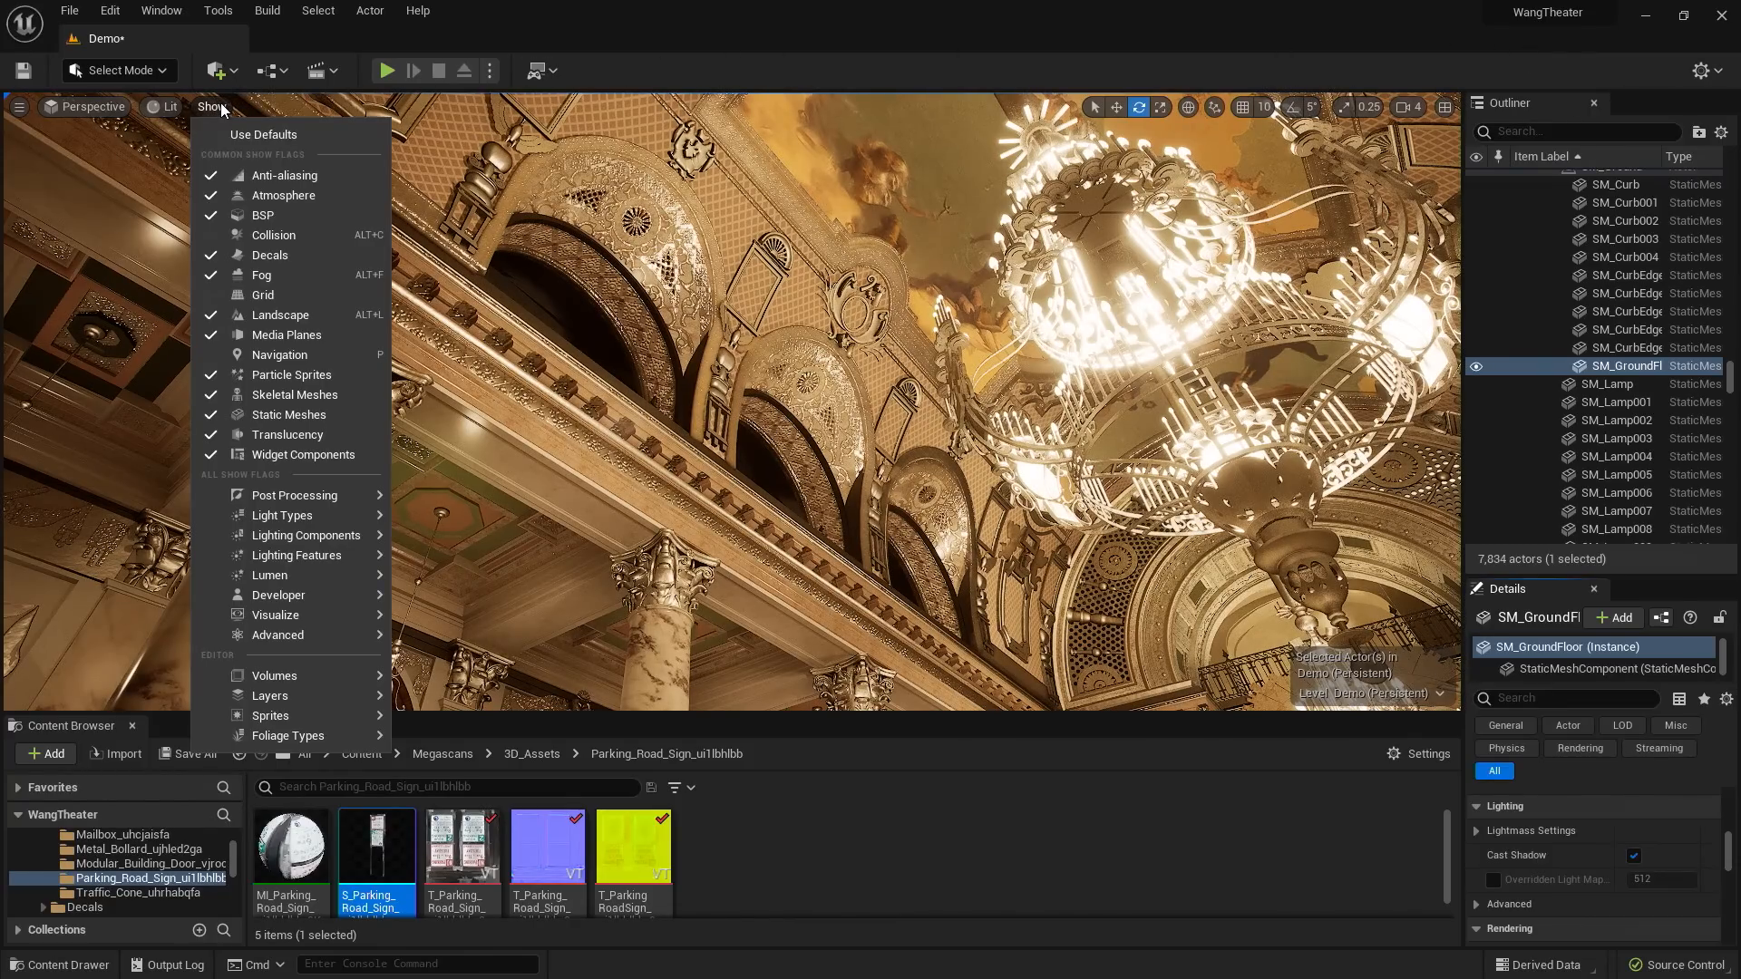
mouse_move(303, 613)
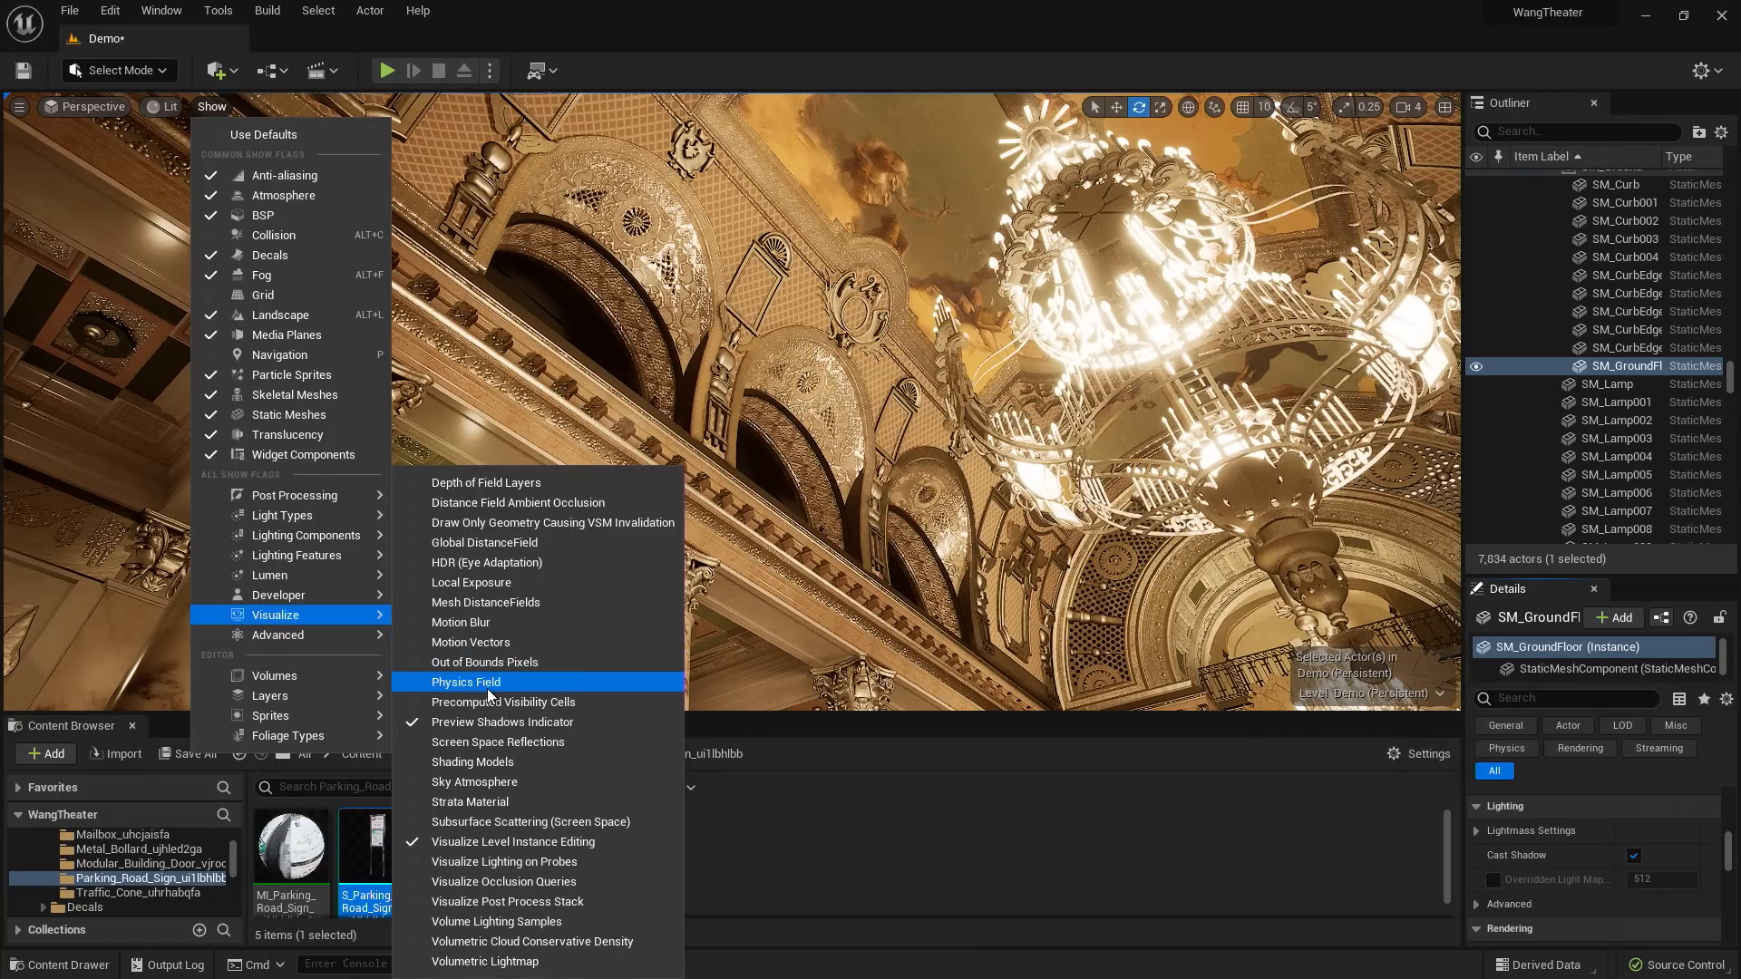
left_click(481, 622)
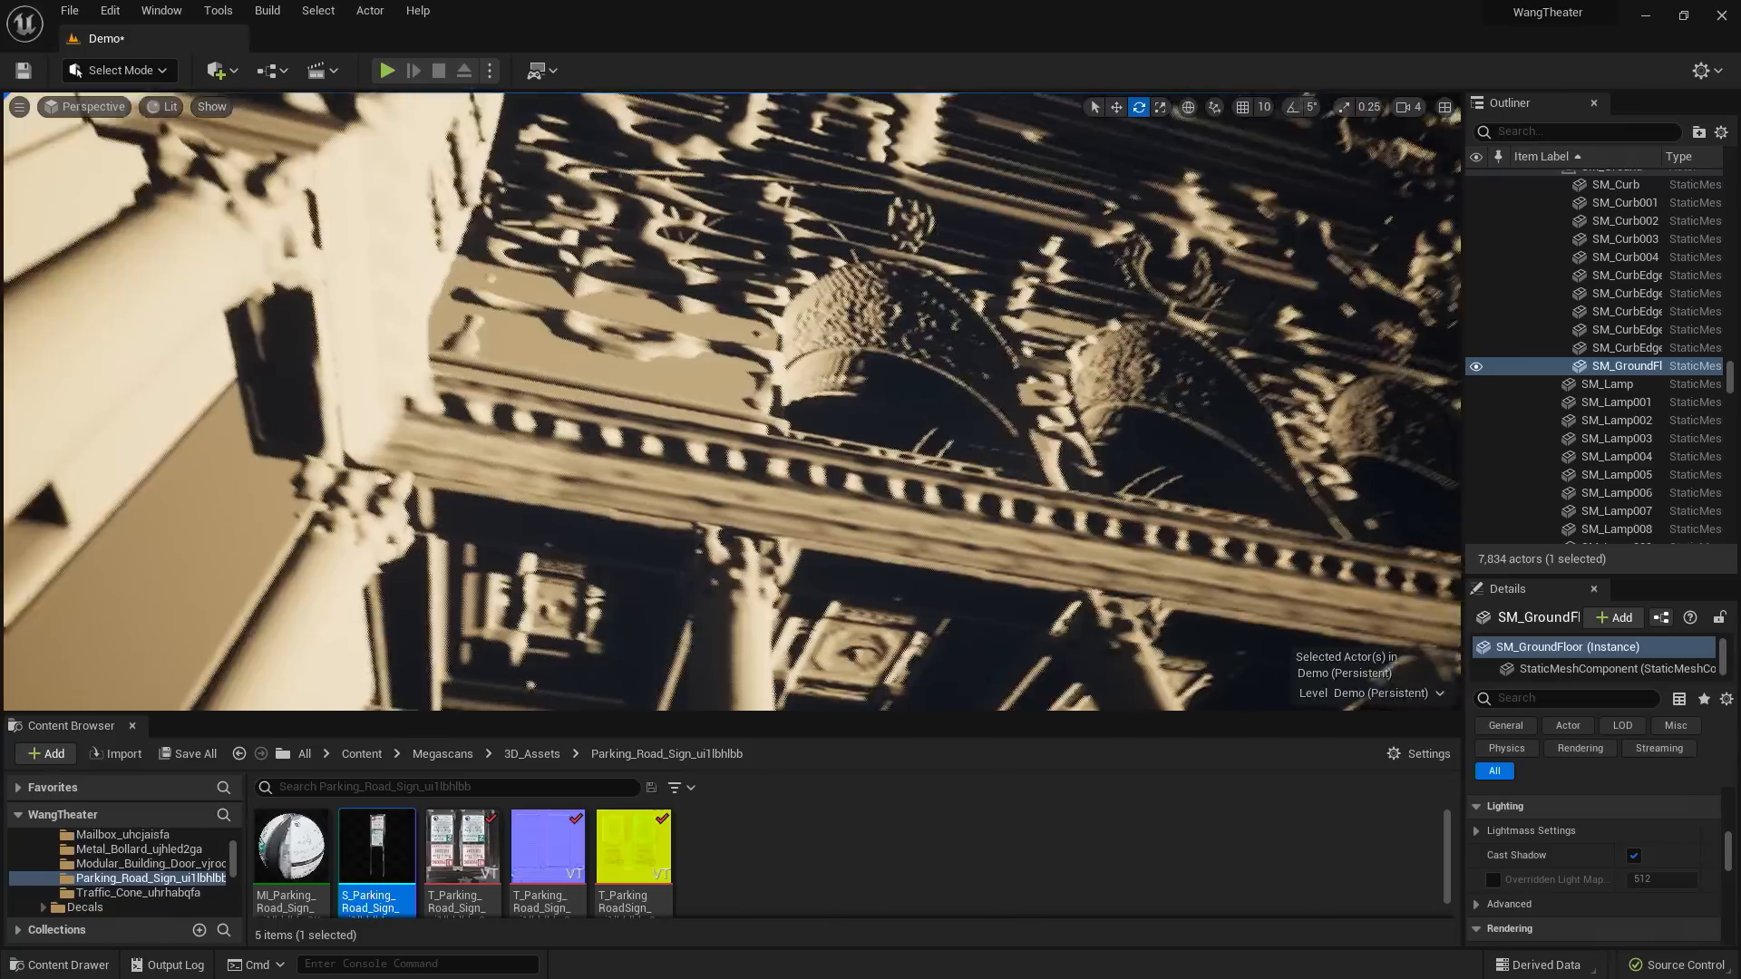
right_click_drag(731, 402, 906, 589)
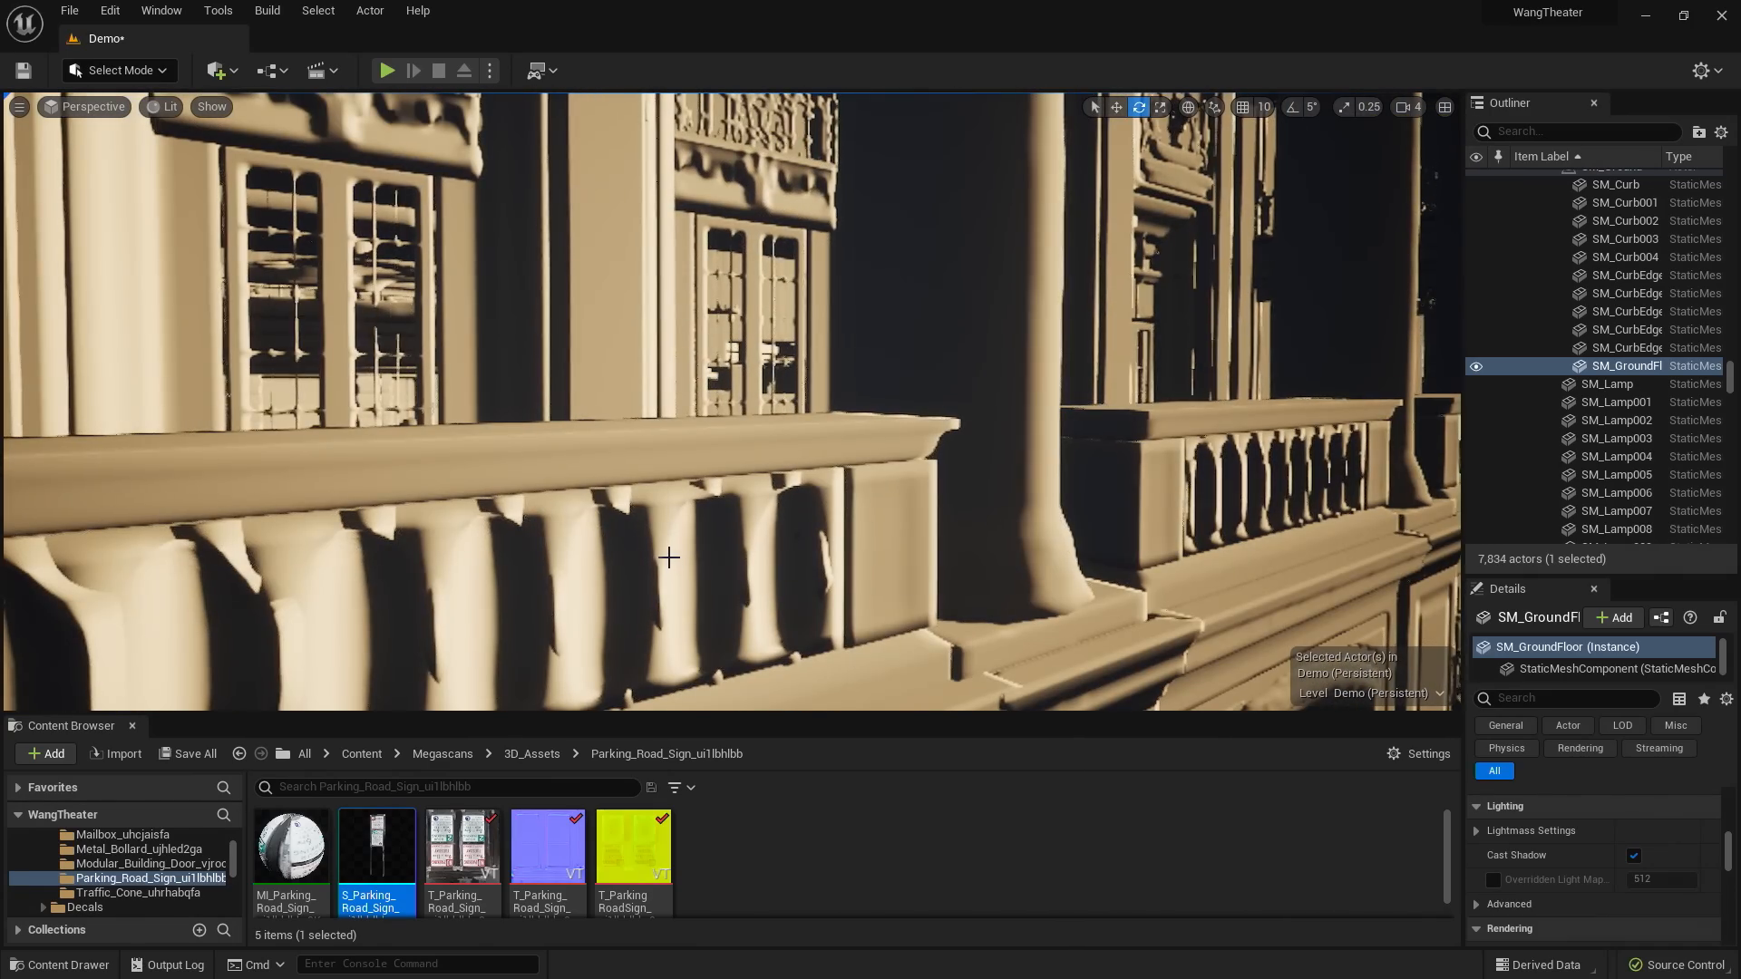
scroll(669, 557, "down", 3)
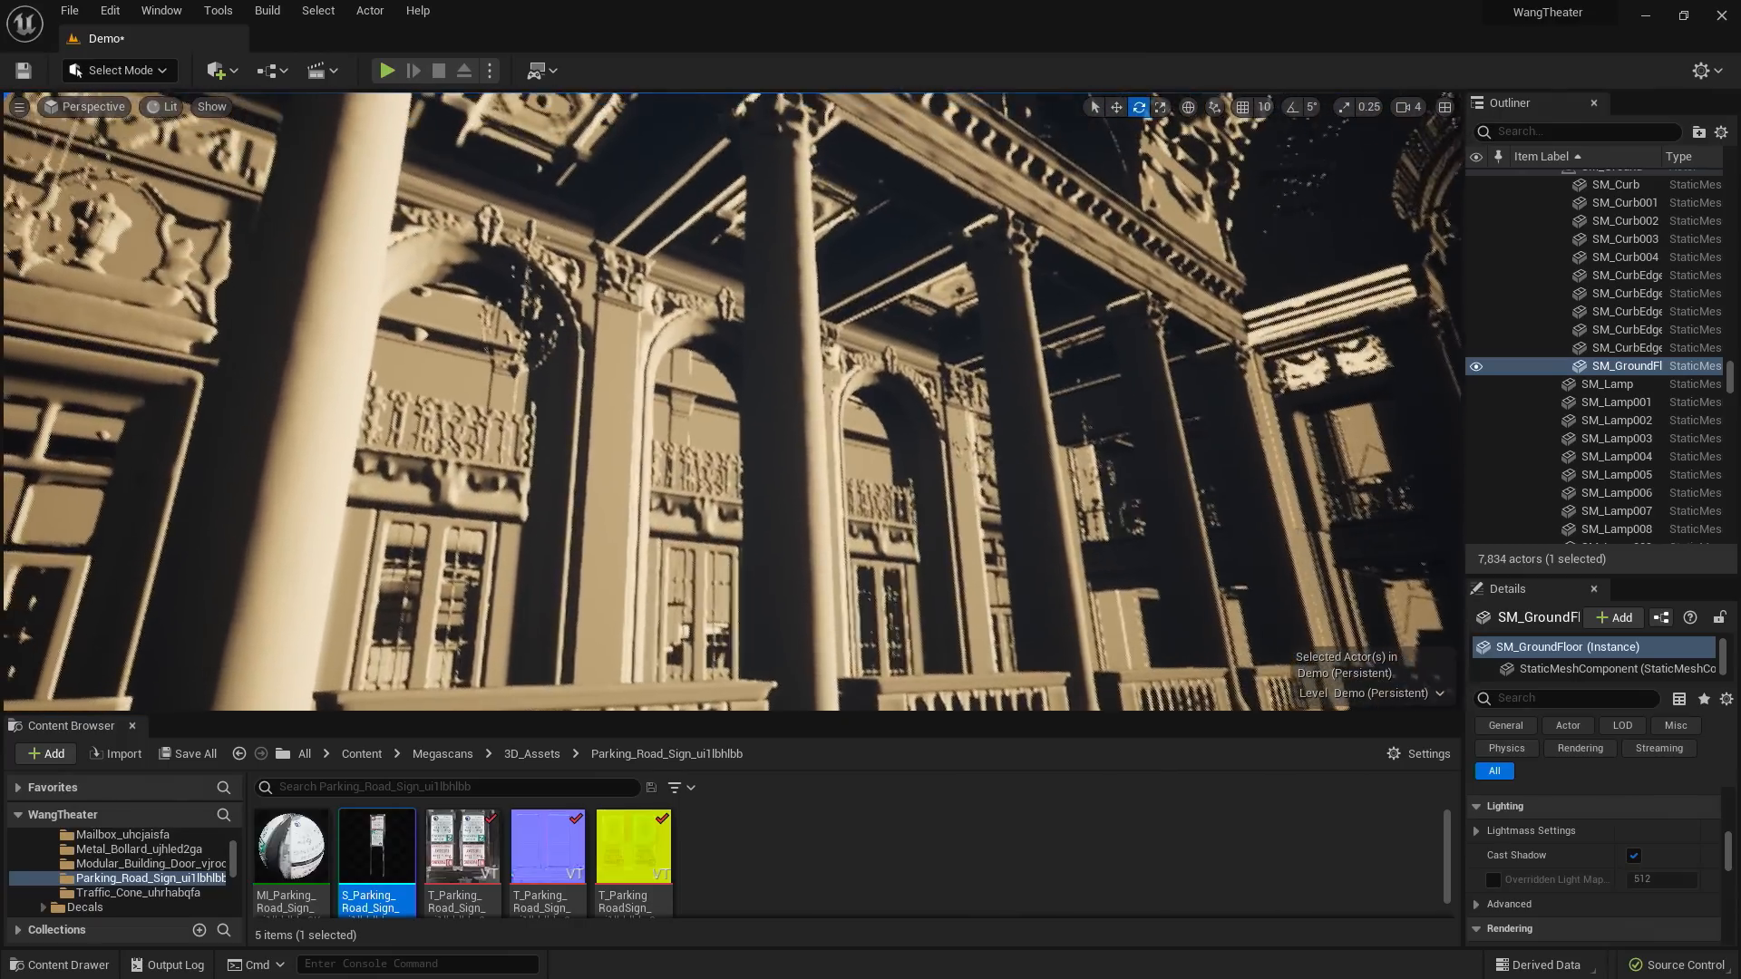
right_click_drag(731, 401, 690, 315)
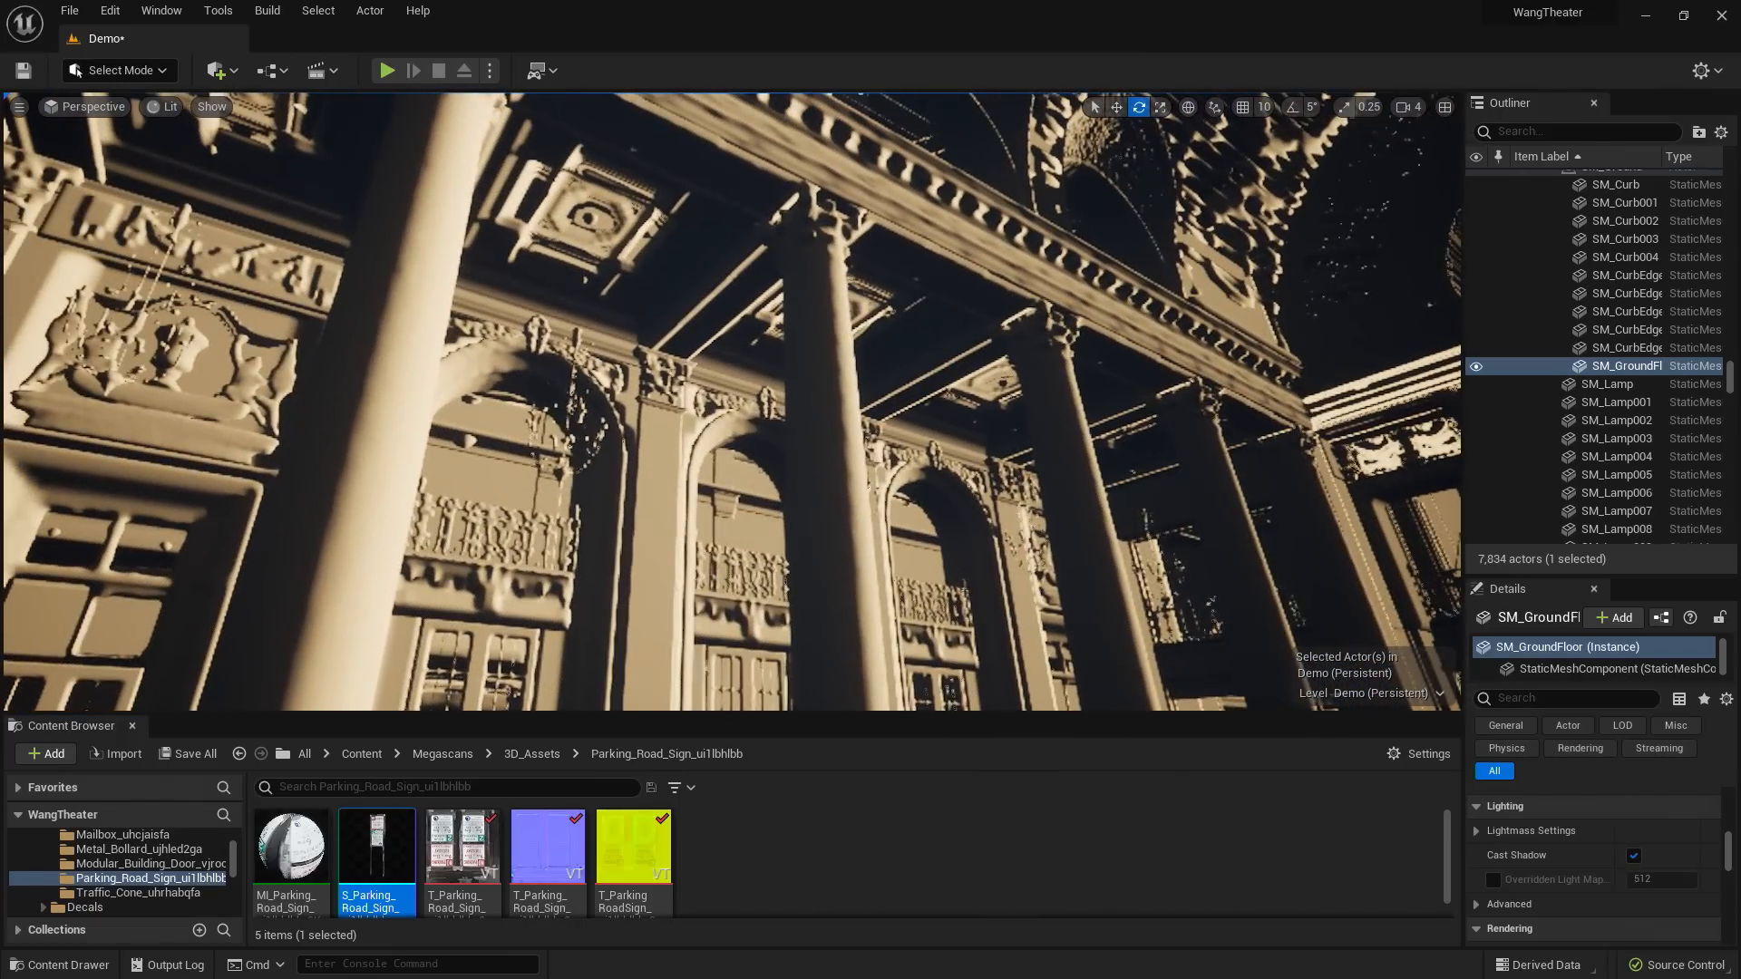
right_click_drag(315, 272, 315, 451)
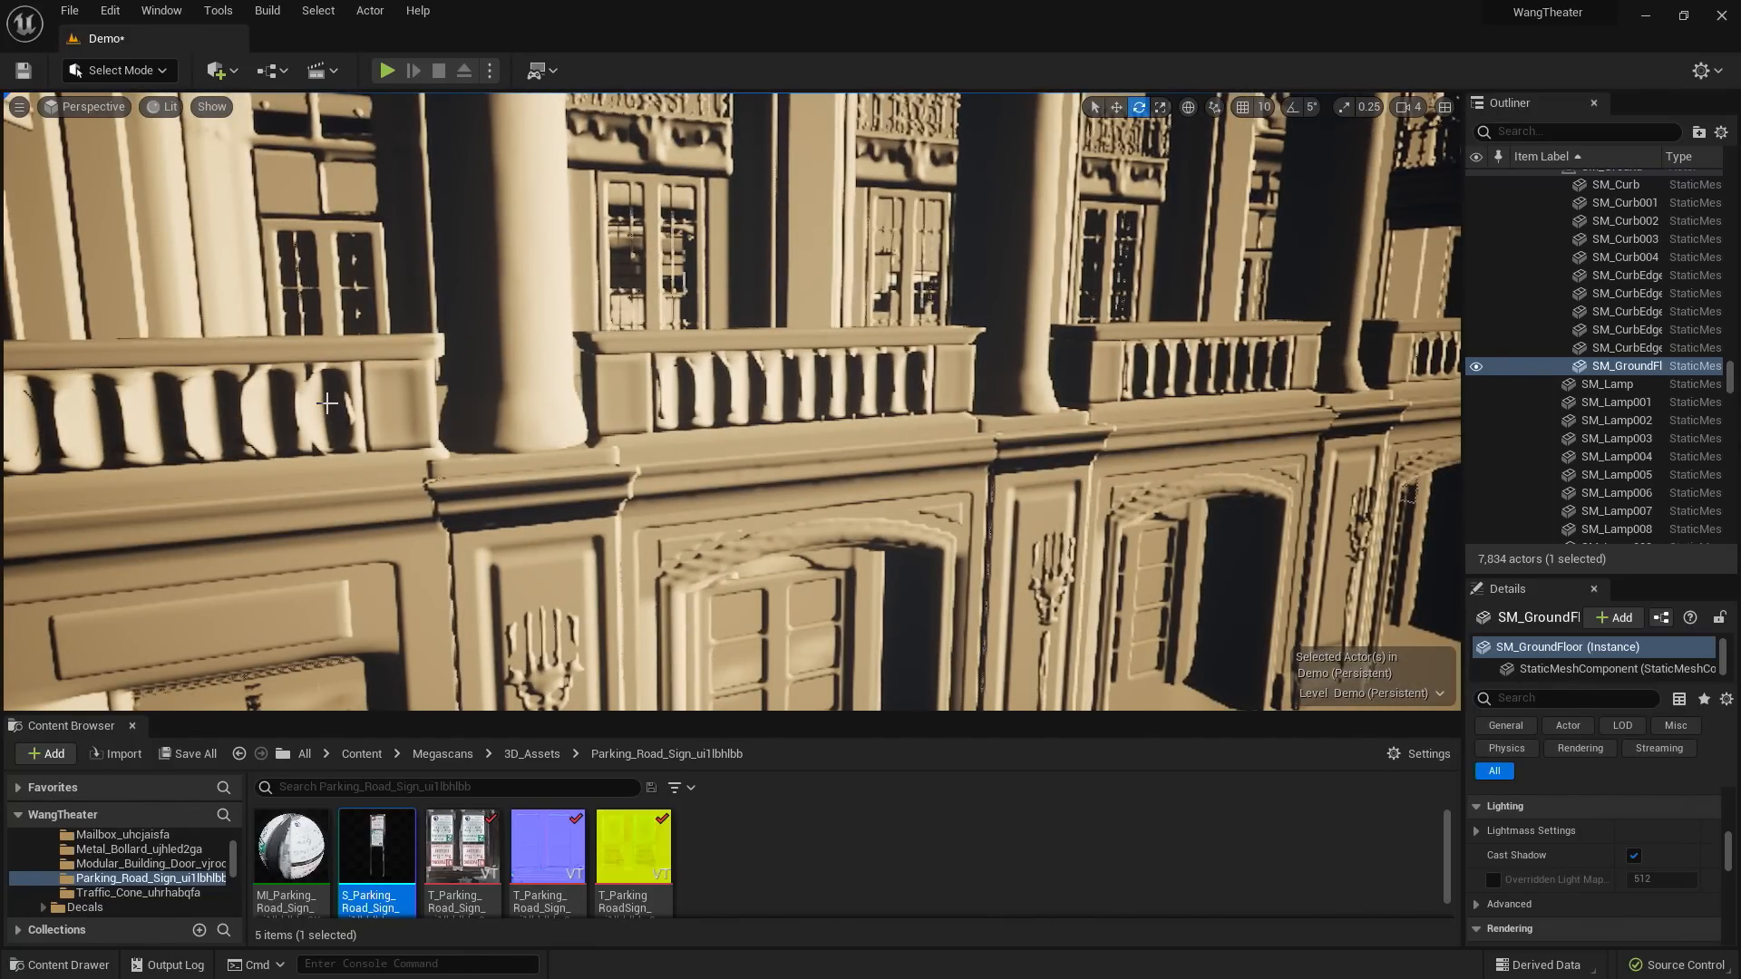
right_click_drag(245, 248, 234, 140)
right_click_drag(554, 527, 598, 590)
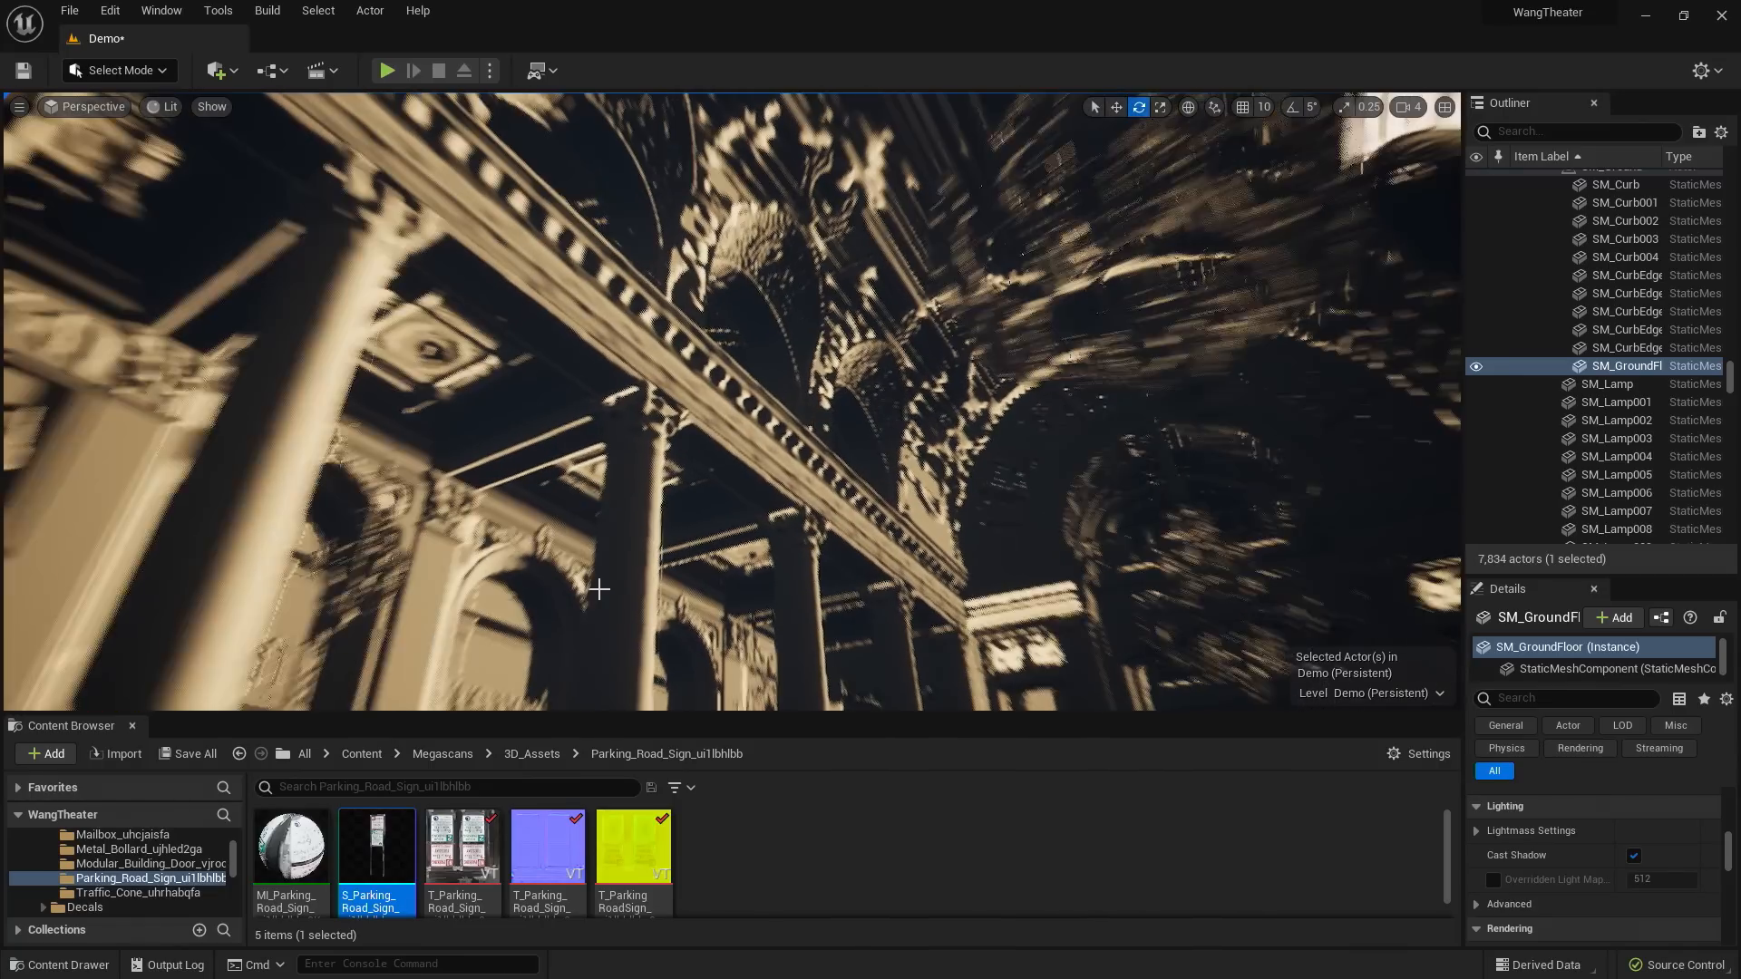
- Turn off the Mesh DistanceFields visualization
left_click(212, 106)
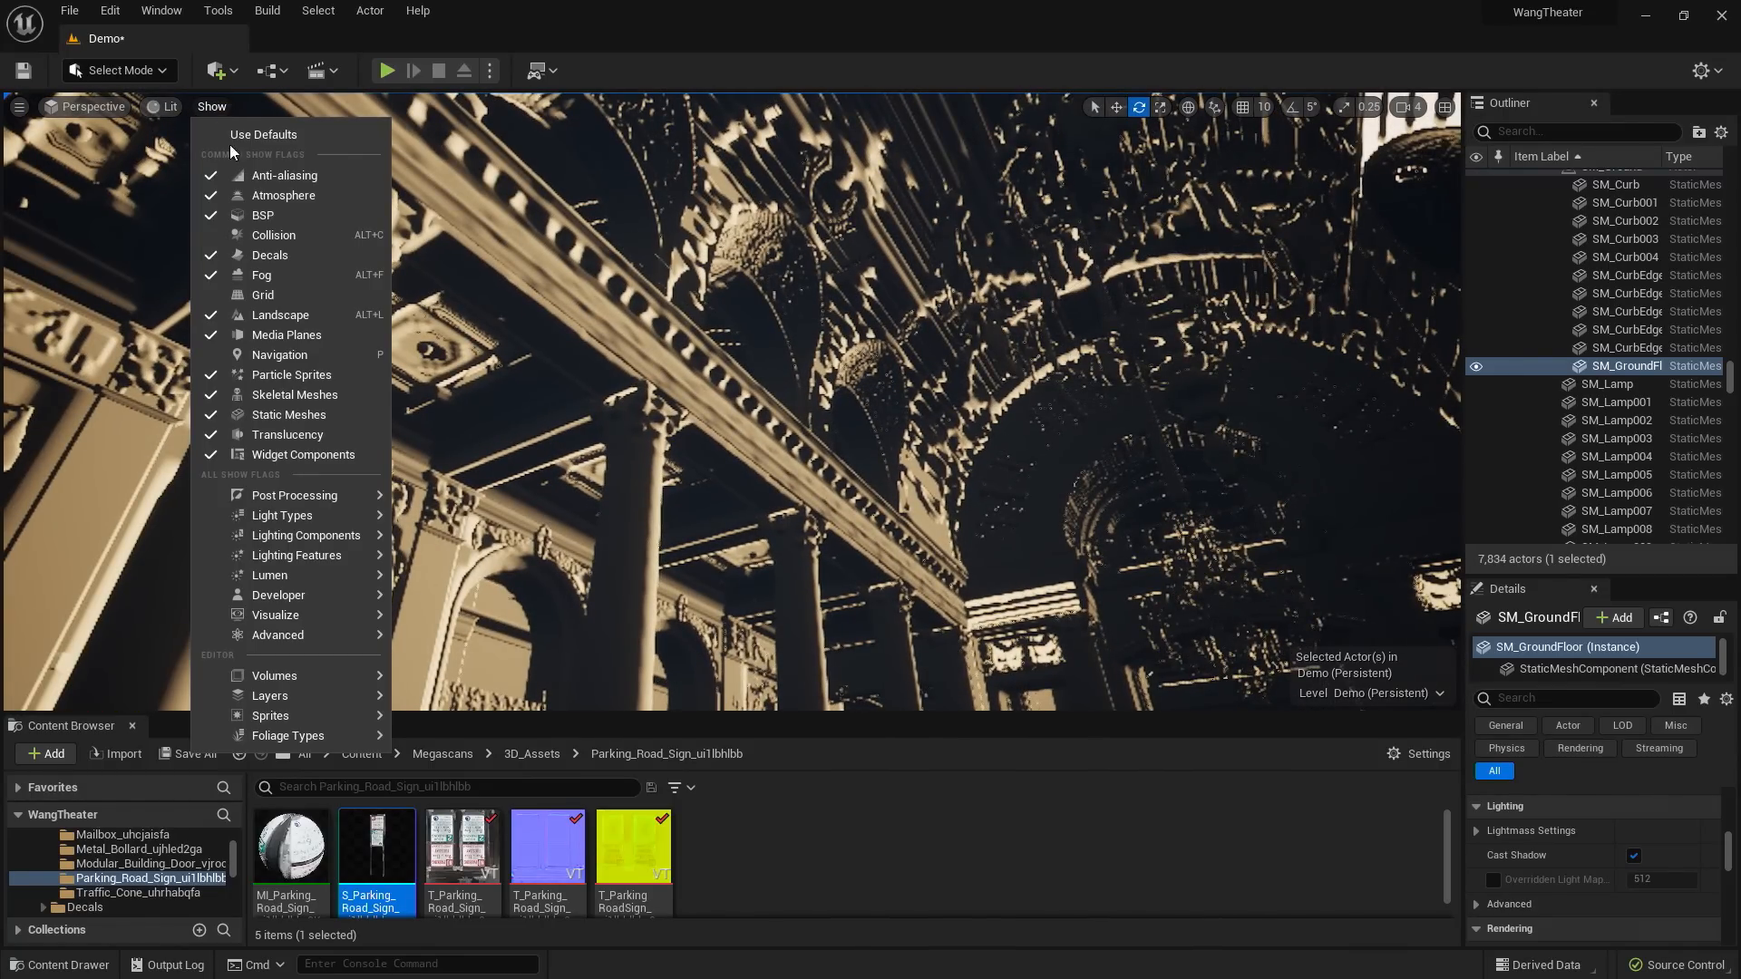
mouse_move(363, 615)
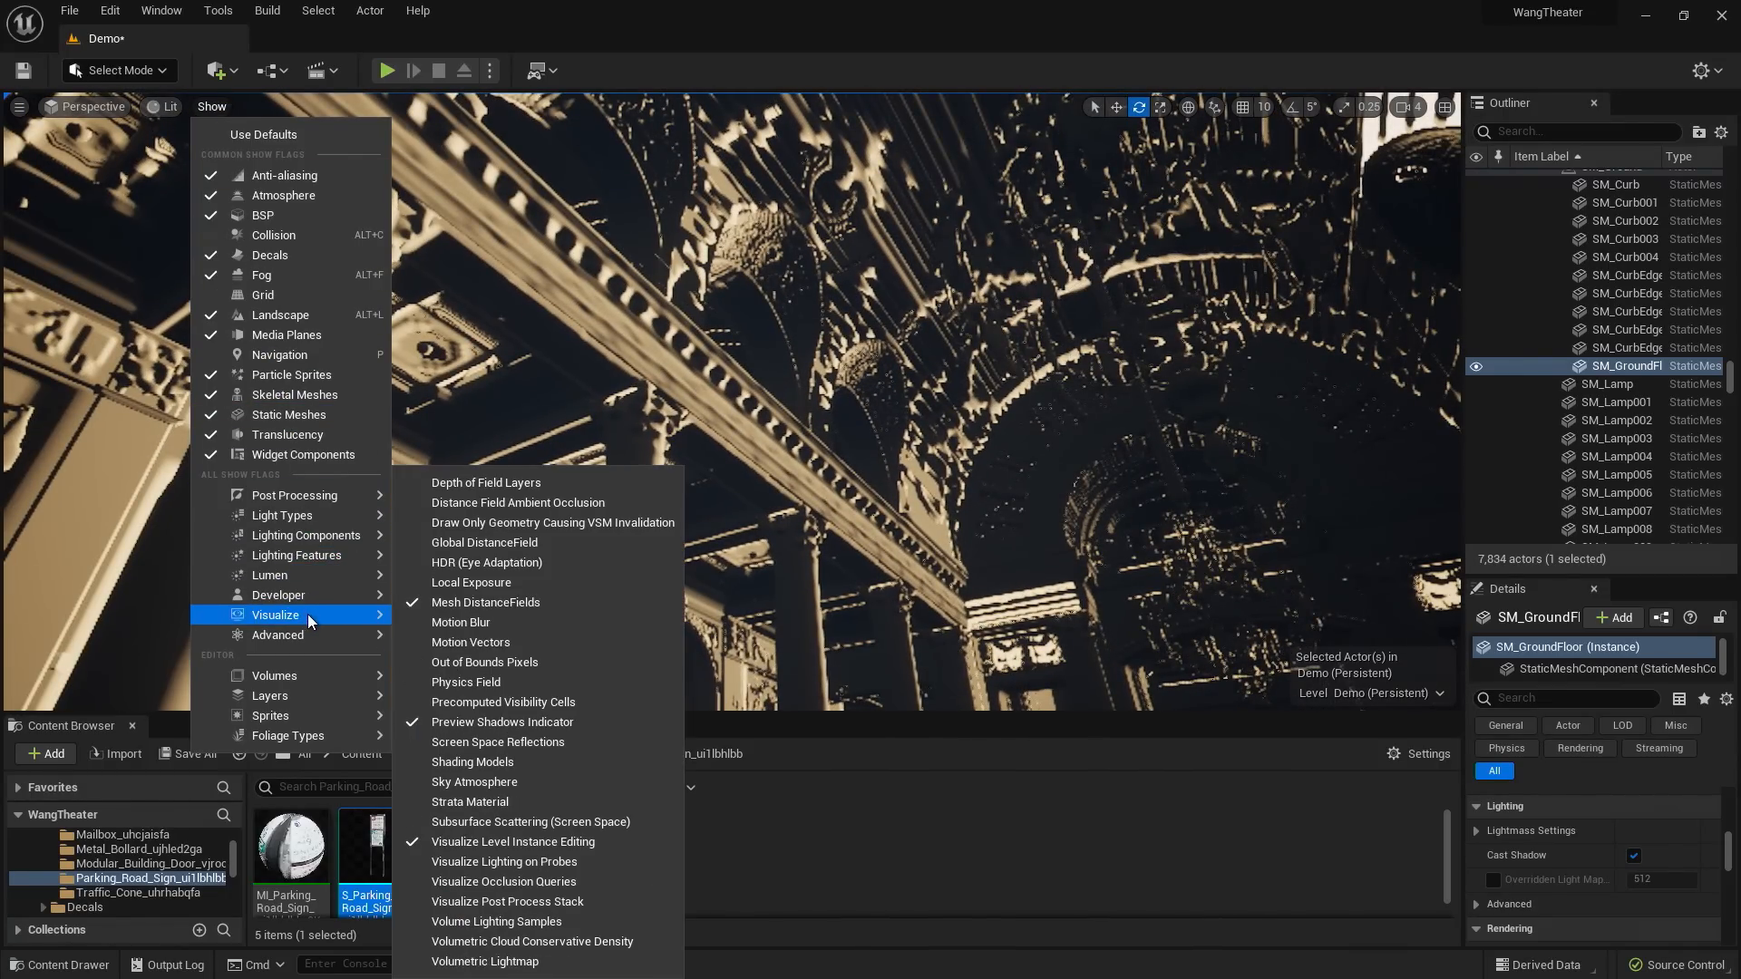
left_click(450, 603)
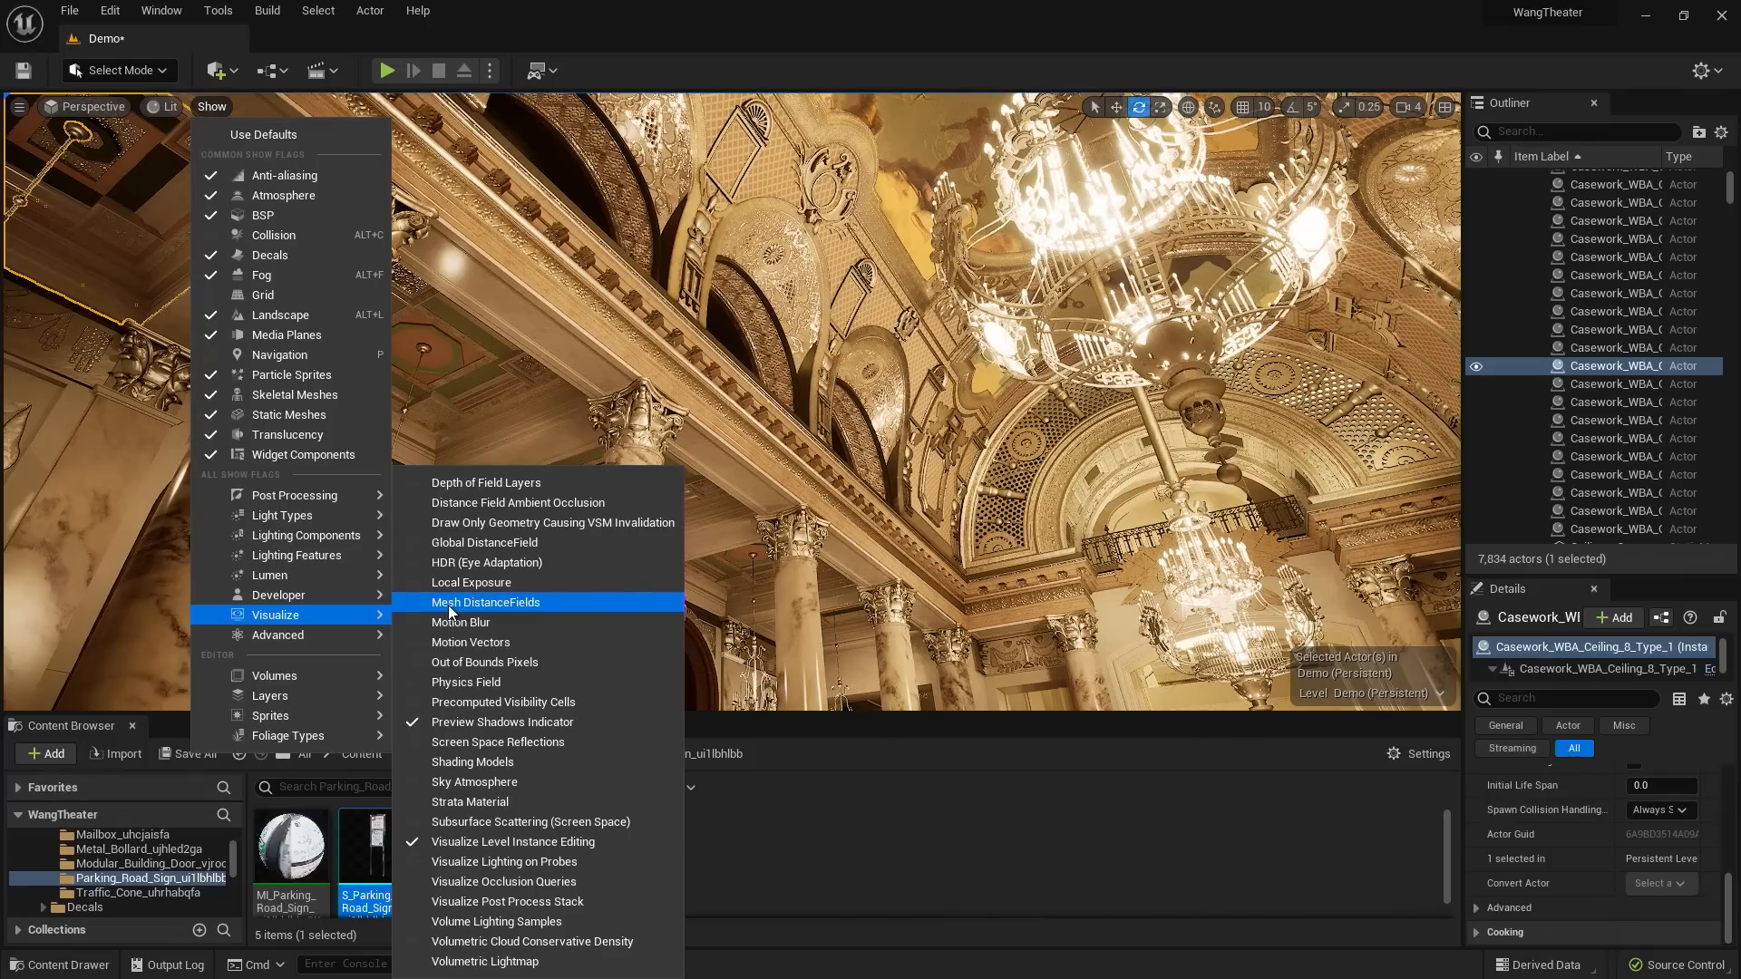
key("Escape")
- Examine the sunlit stair landing inside the theatre with the Lumen Overview view mode
right_click_drag(478, 602, 544, 667)
right_click_drag(944, 626, 1043, 662)
key("w")
key("w")
key("w")
mouse_move(852, 535)
right_mouse_down()
mouse_move(916, 602)
mouse_move(952, 584)
mouse_move(934, 594)
mouse_move(943, 626)
mouse_move(952, 607)
mouse_move(823, 542)
right_mouse_up()
key("s")
key("s")
key("w")
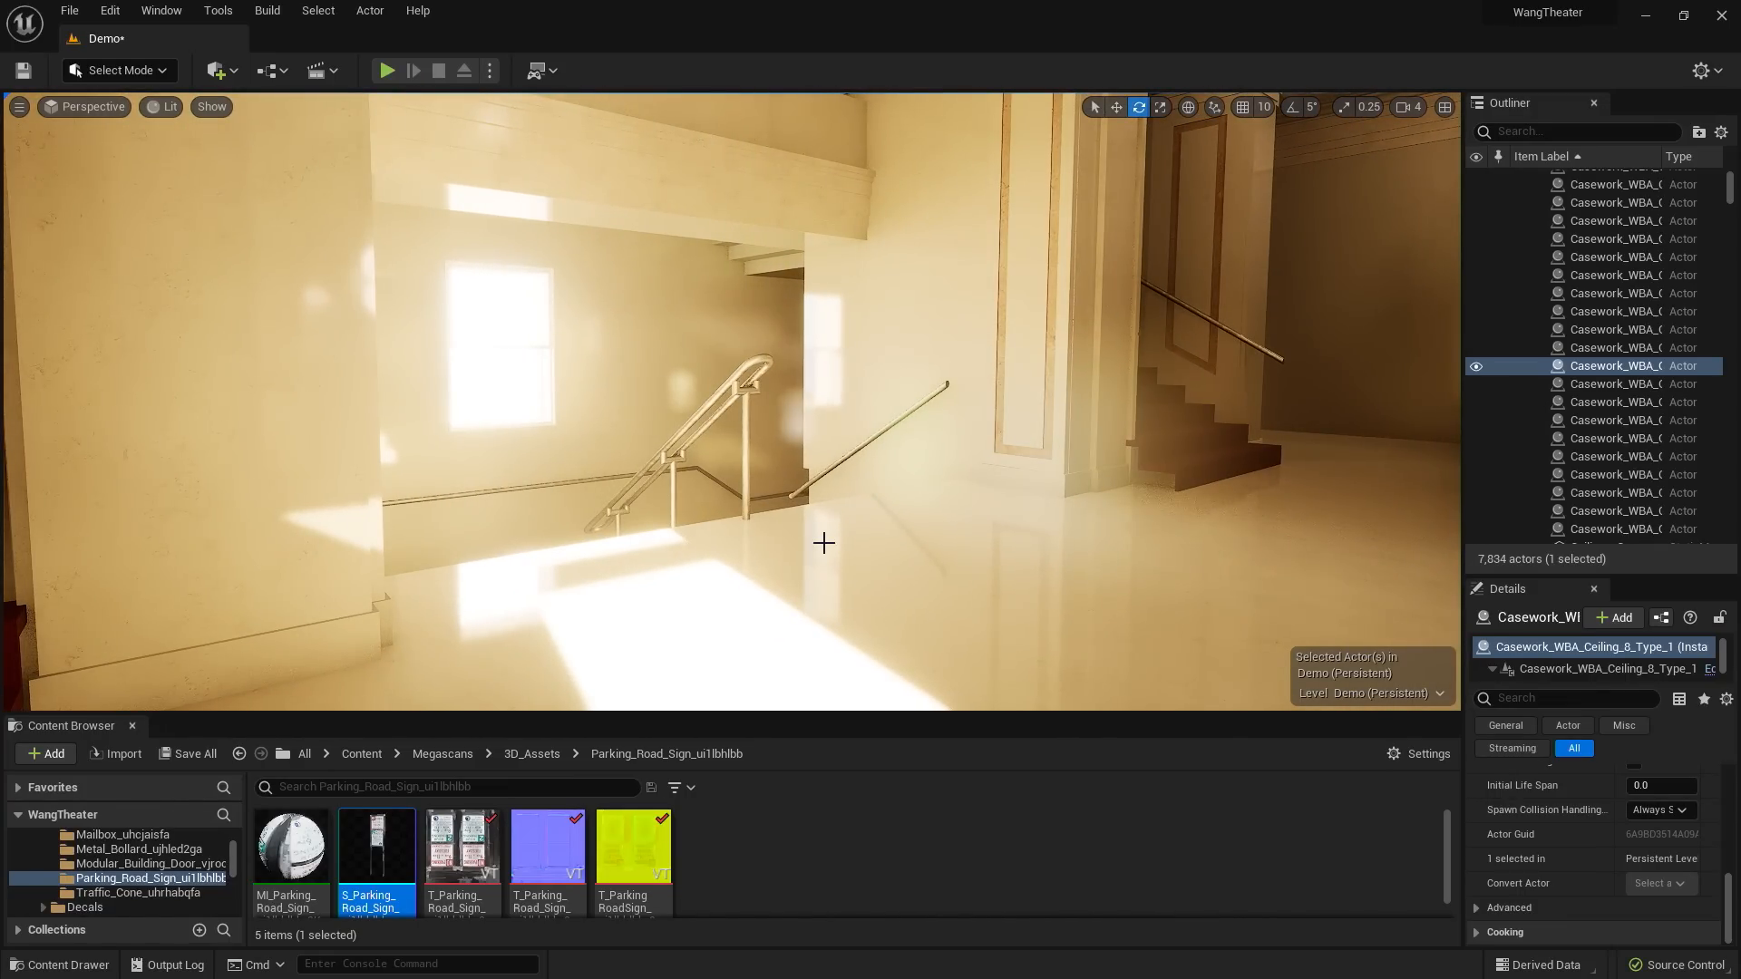
left_click(169, 109)
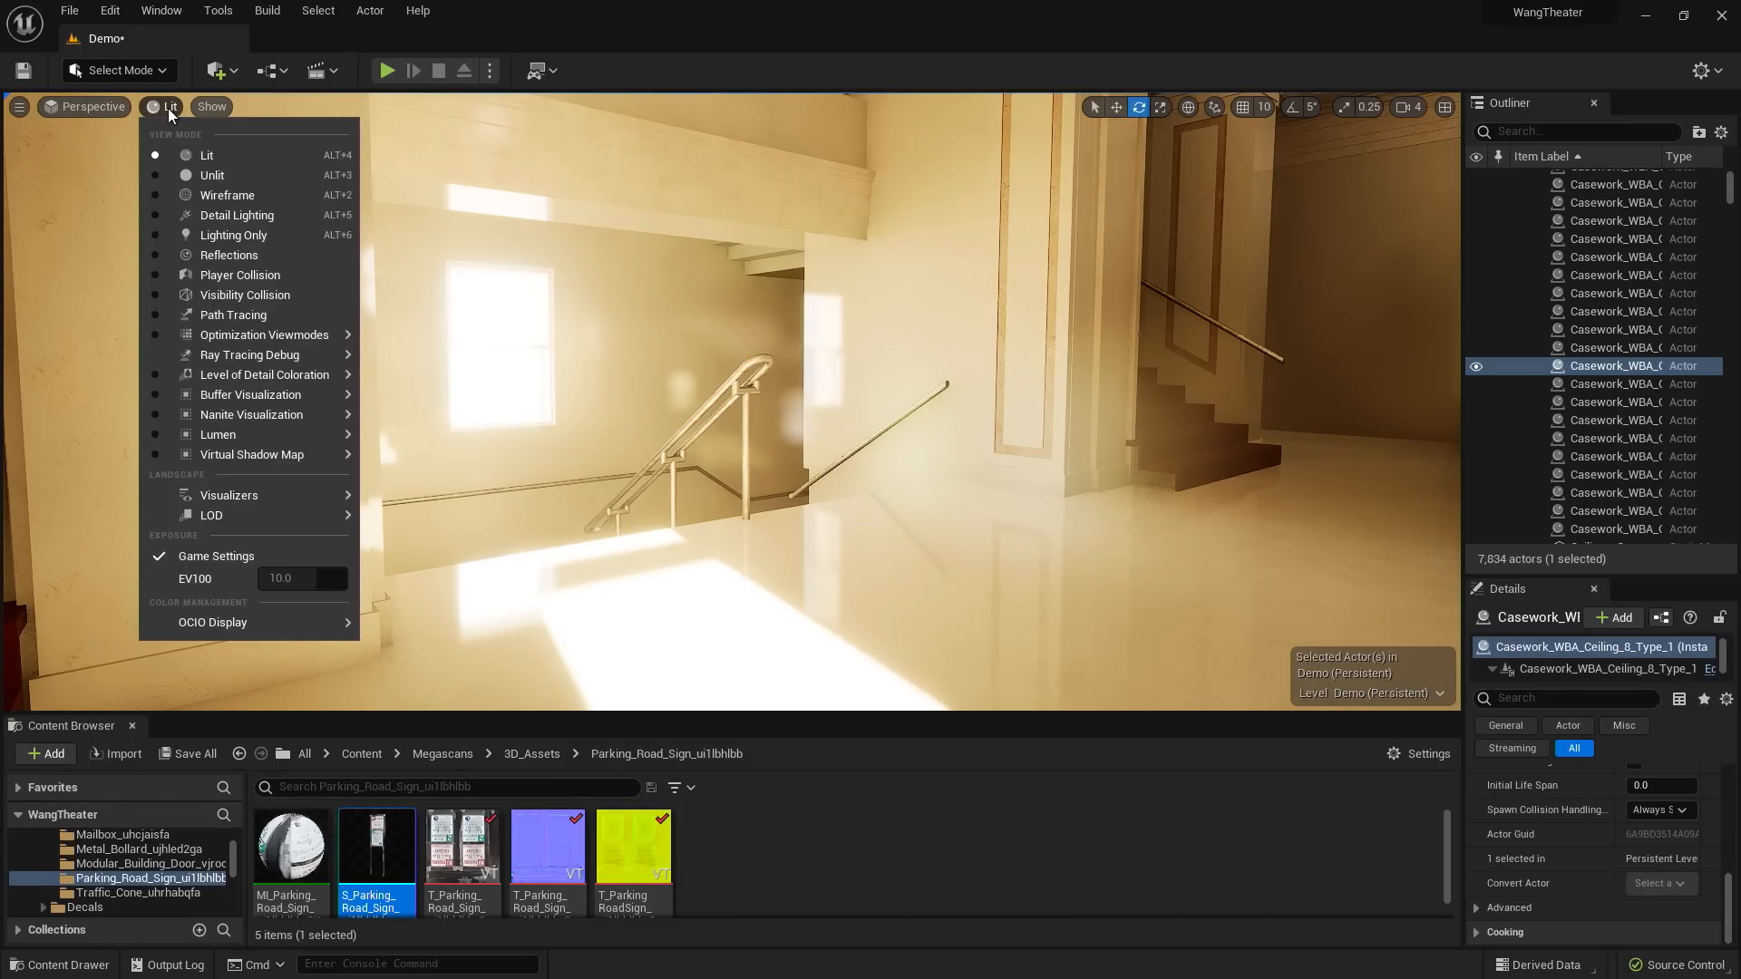
mouse_move(241, 439)
left_click(410, 462)
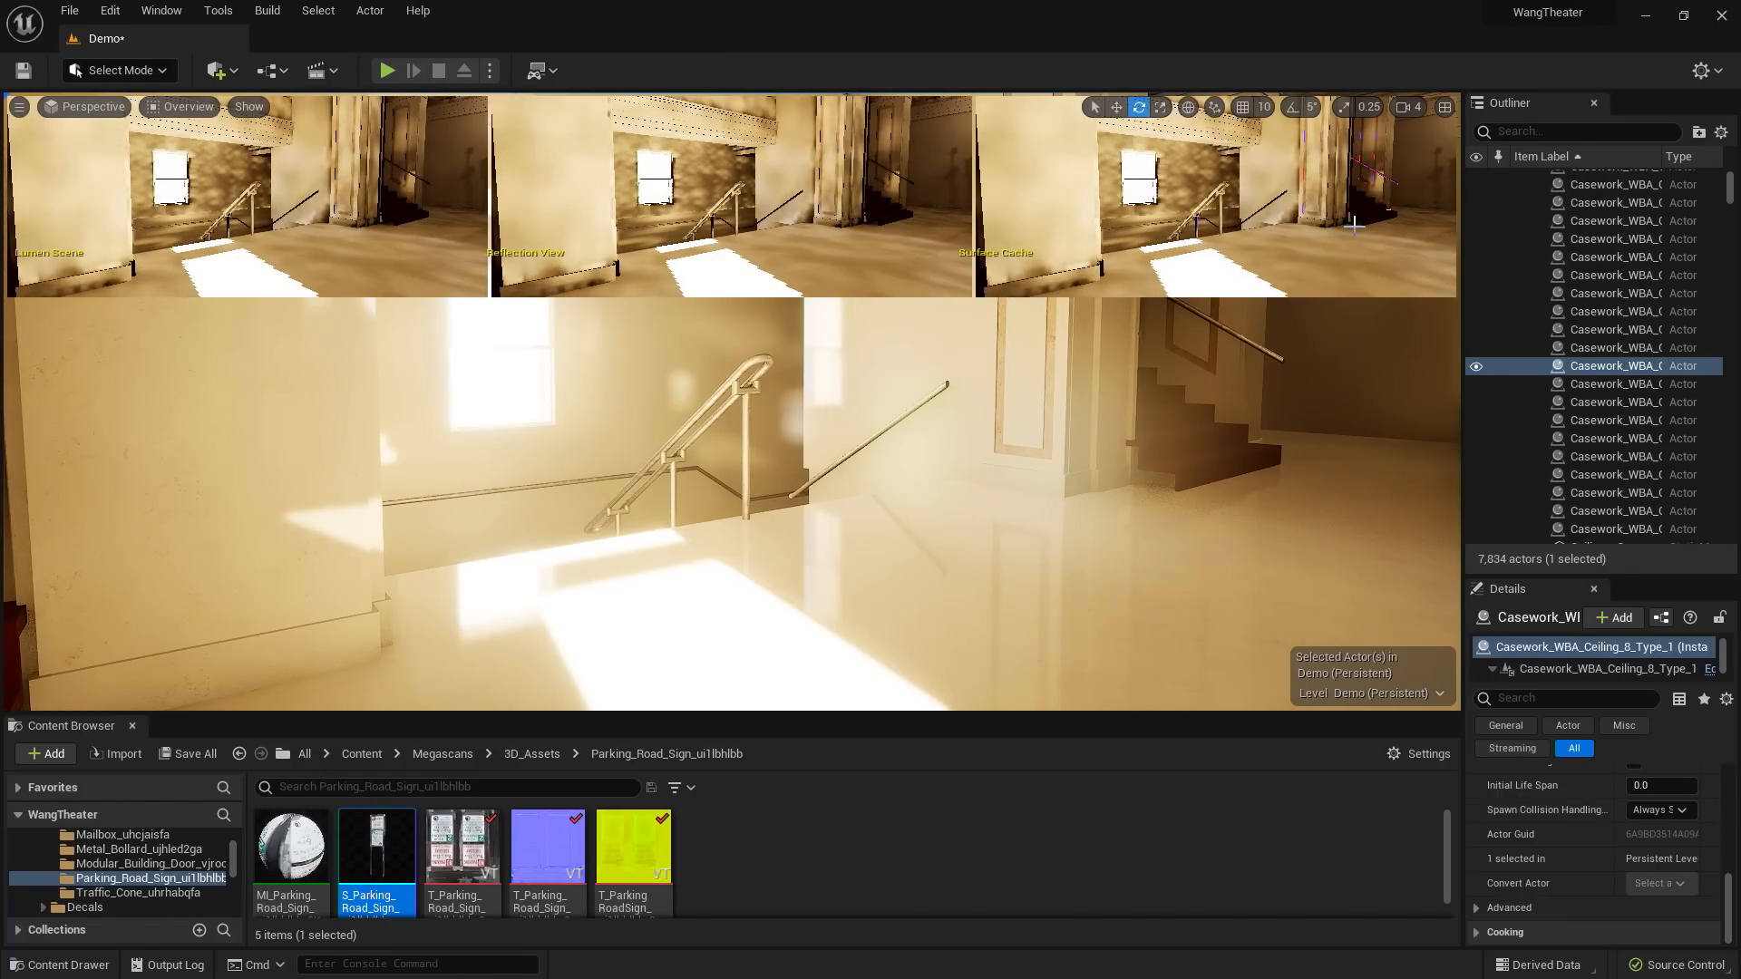
- Filter the level's actors by "post proces", expand the Environment folder with full names readable, and select the PPV_Lobby volume
key("s")
right_click_drag(961, 471, 852, 476)
key("w")
key("s")
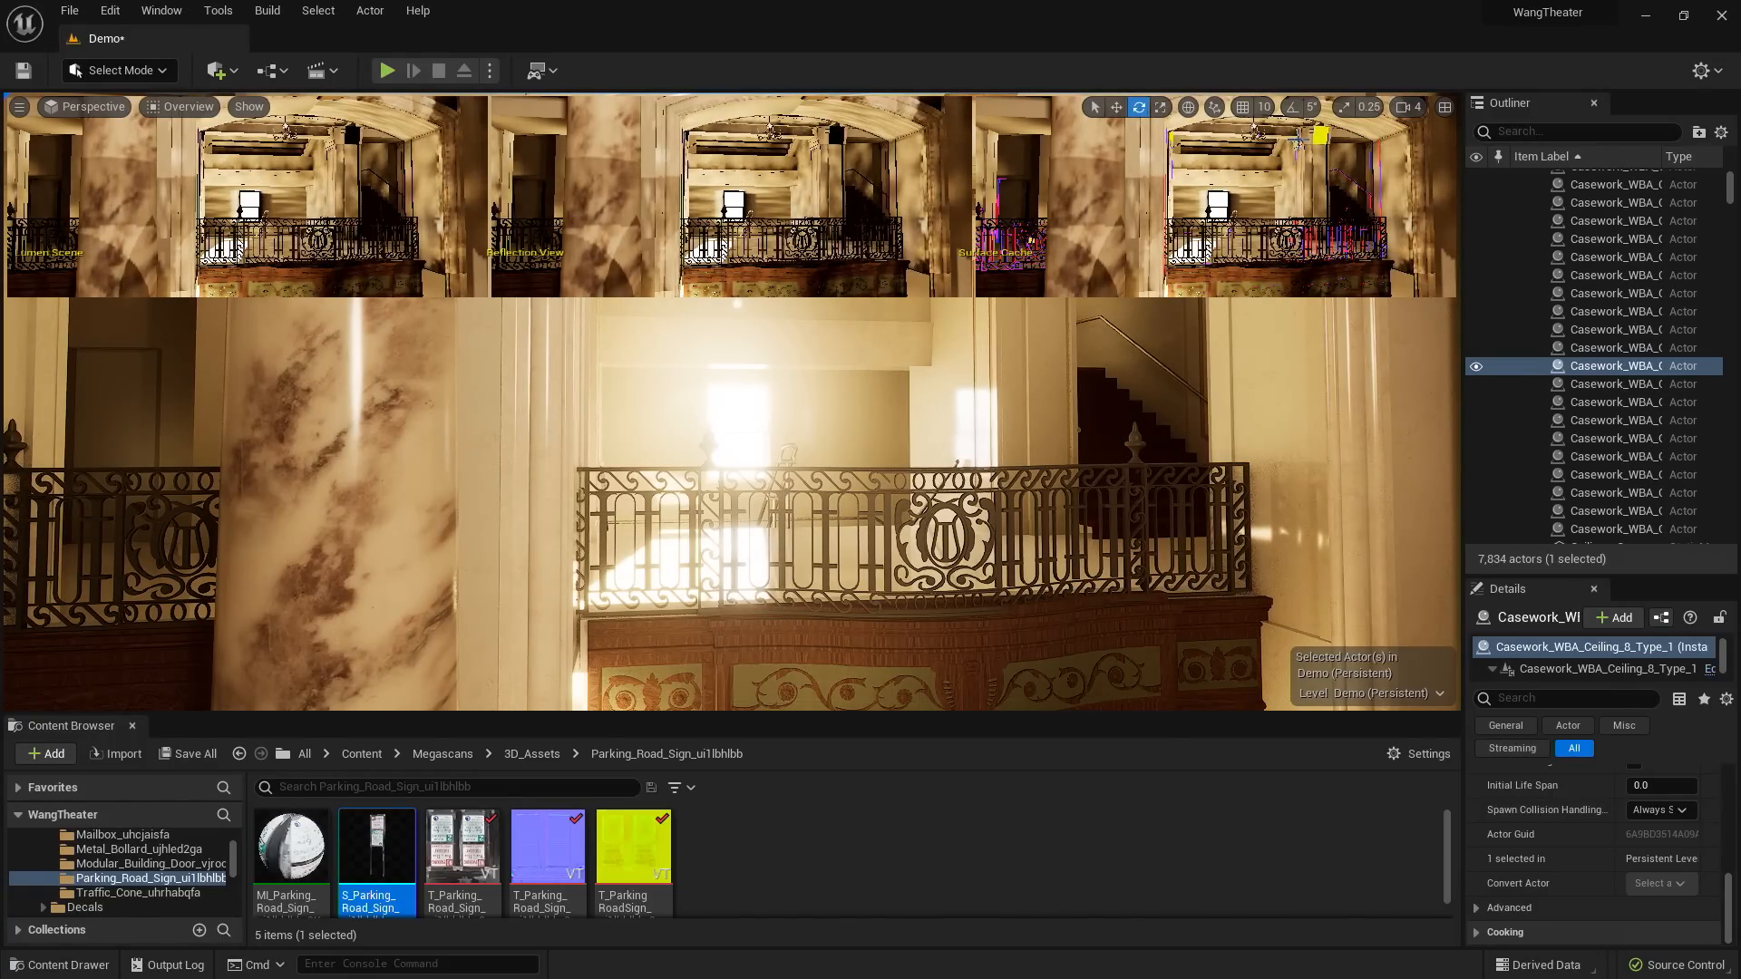
left_click(1587, 128)
type("post")
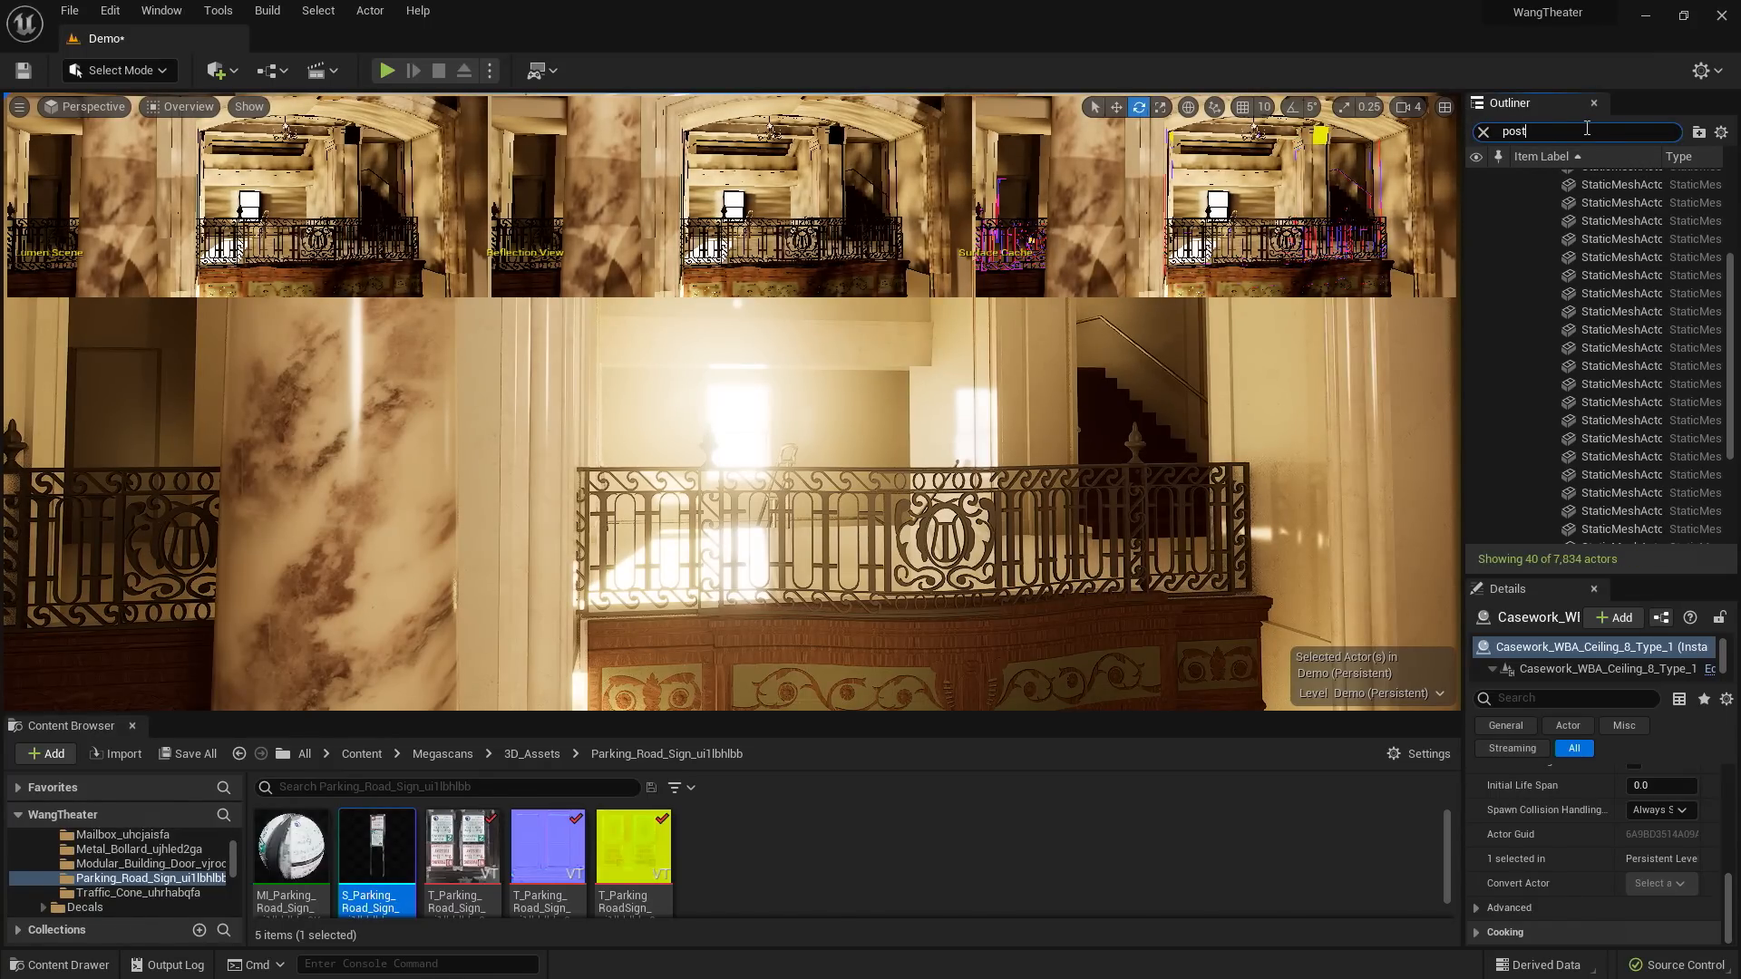
type(" proce")
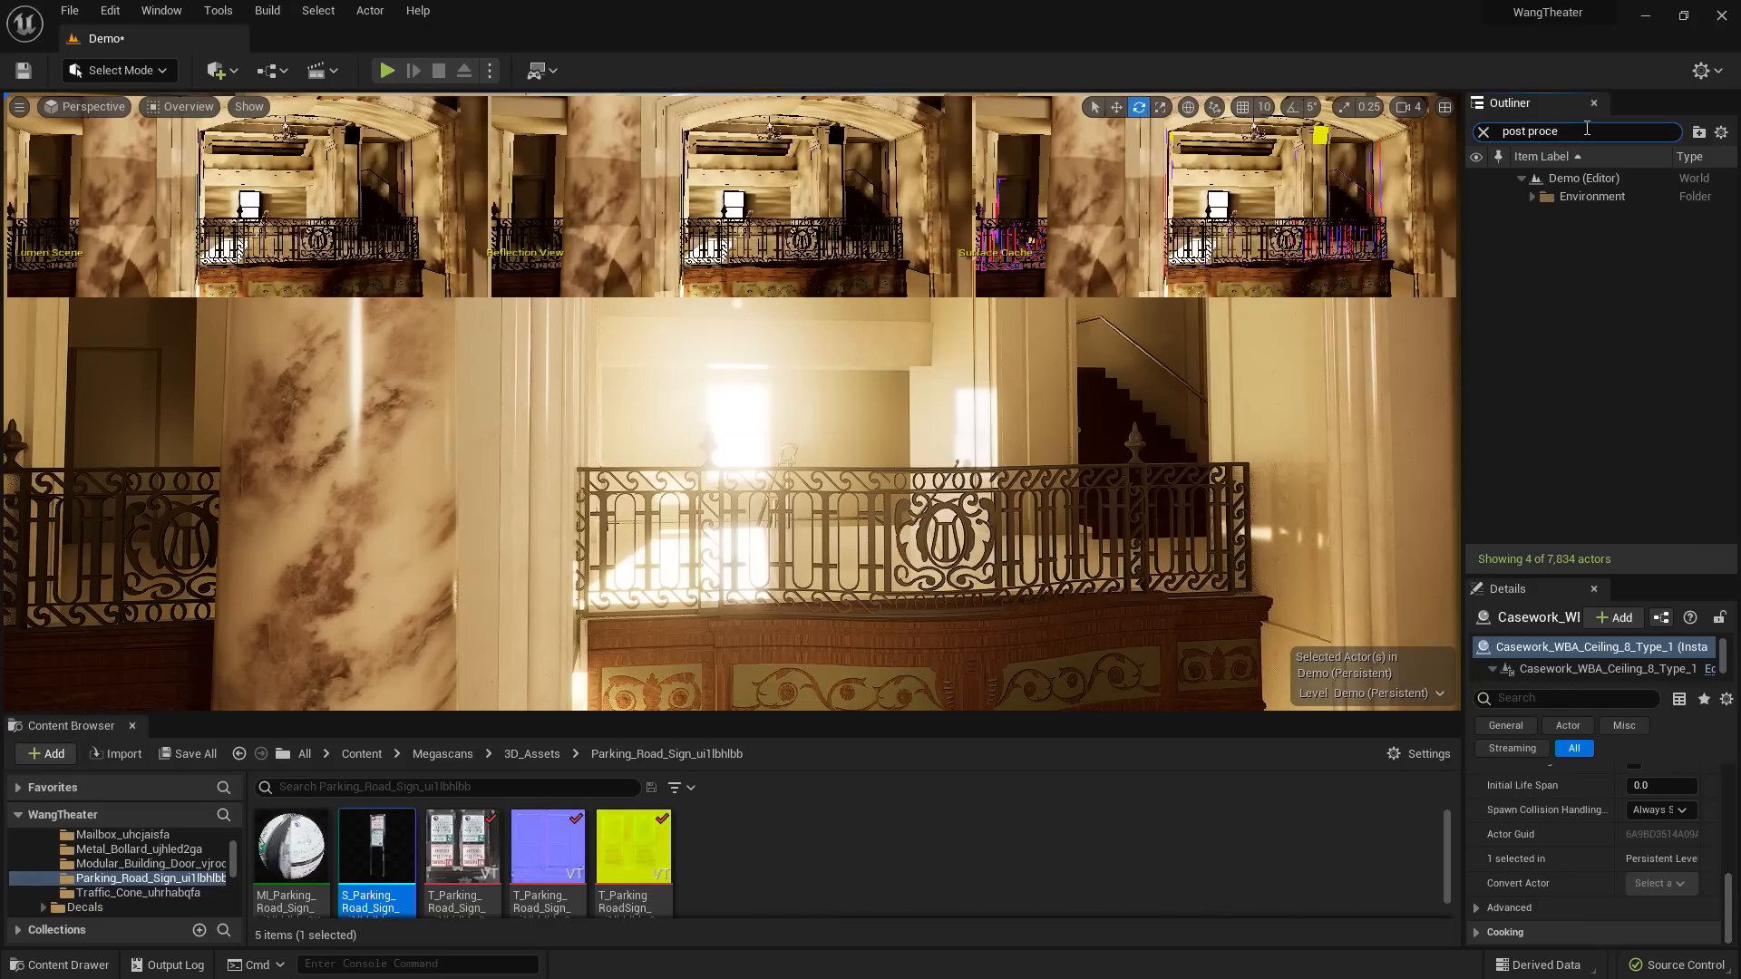
type("s")
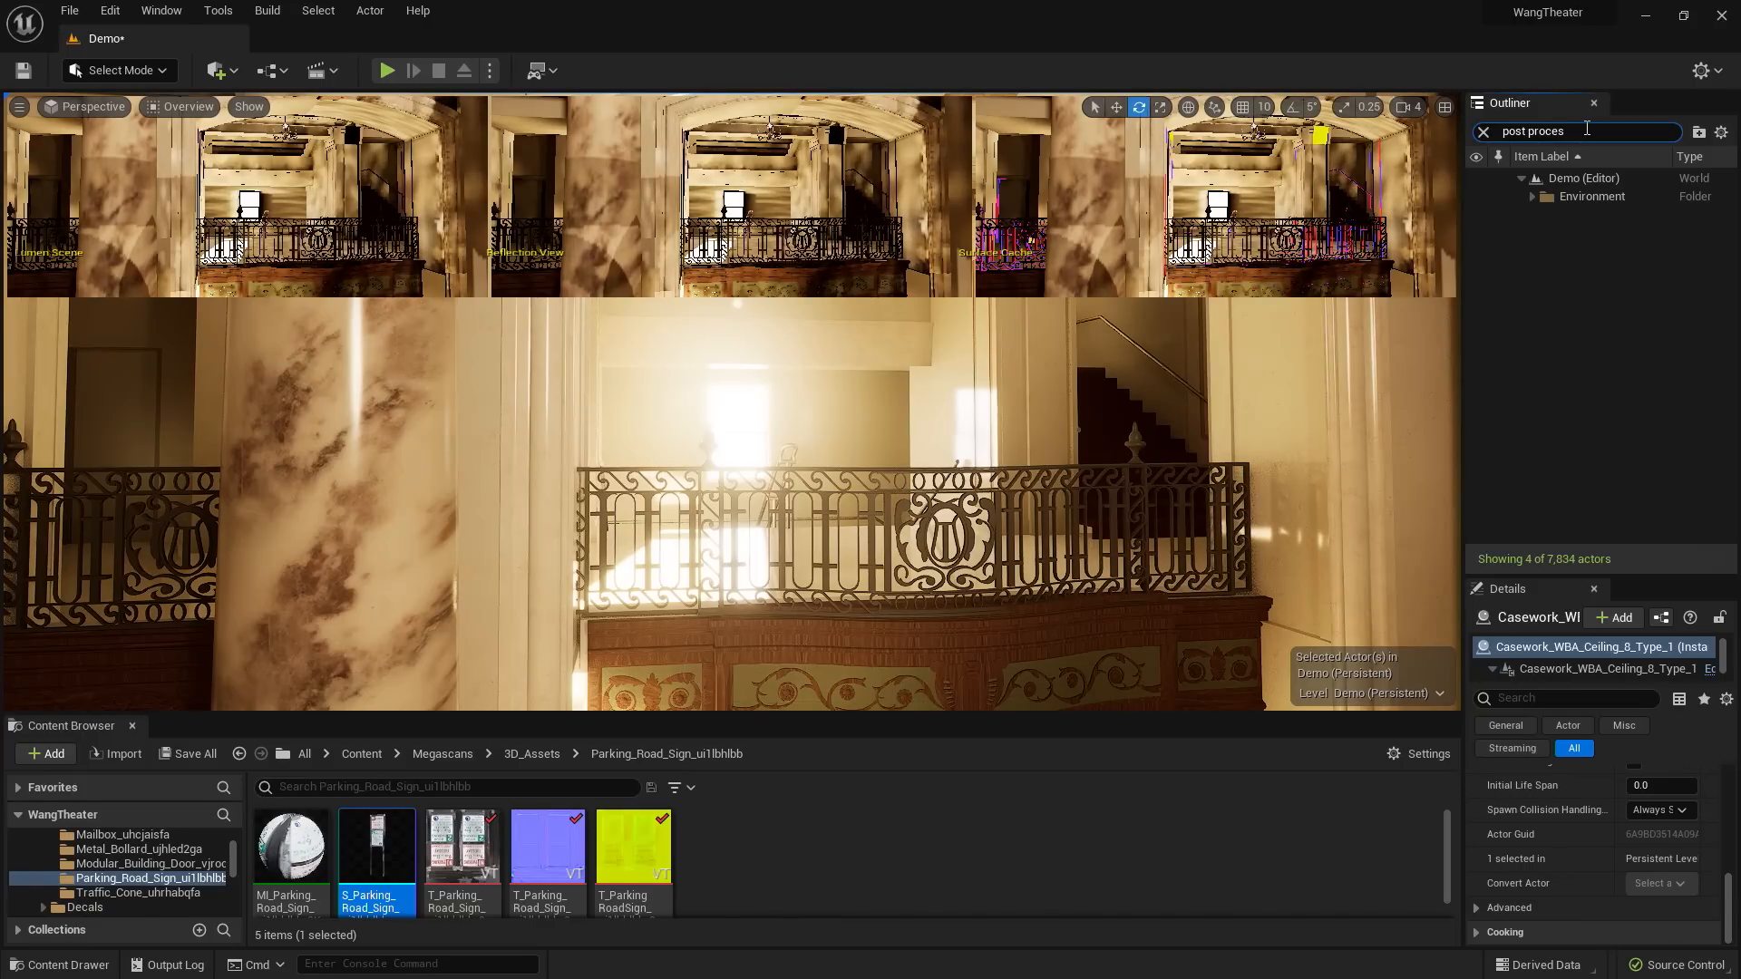
left_click(1531, 198)
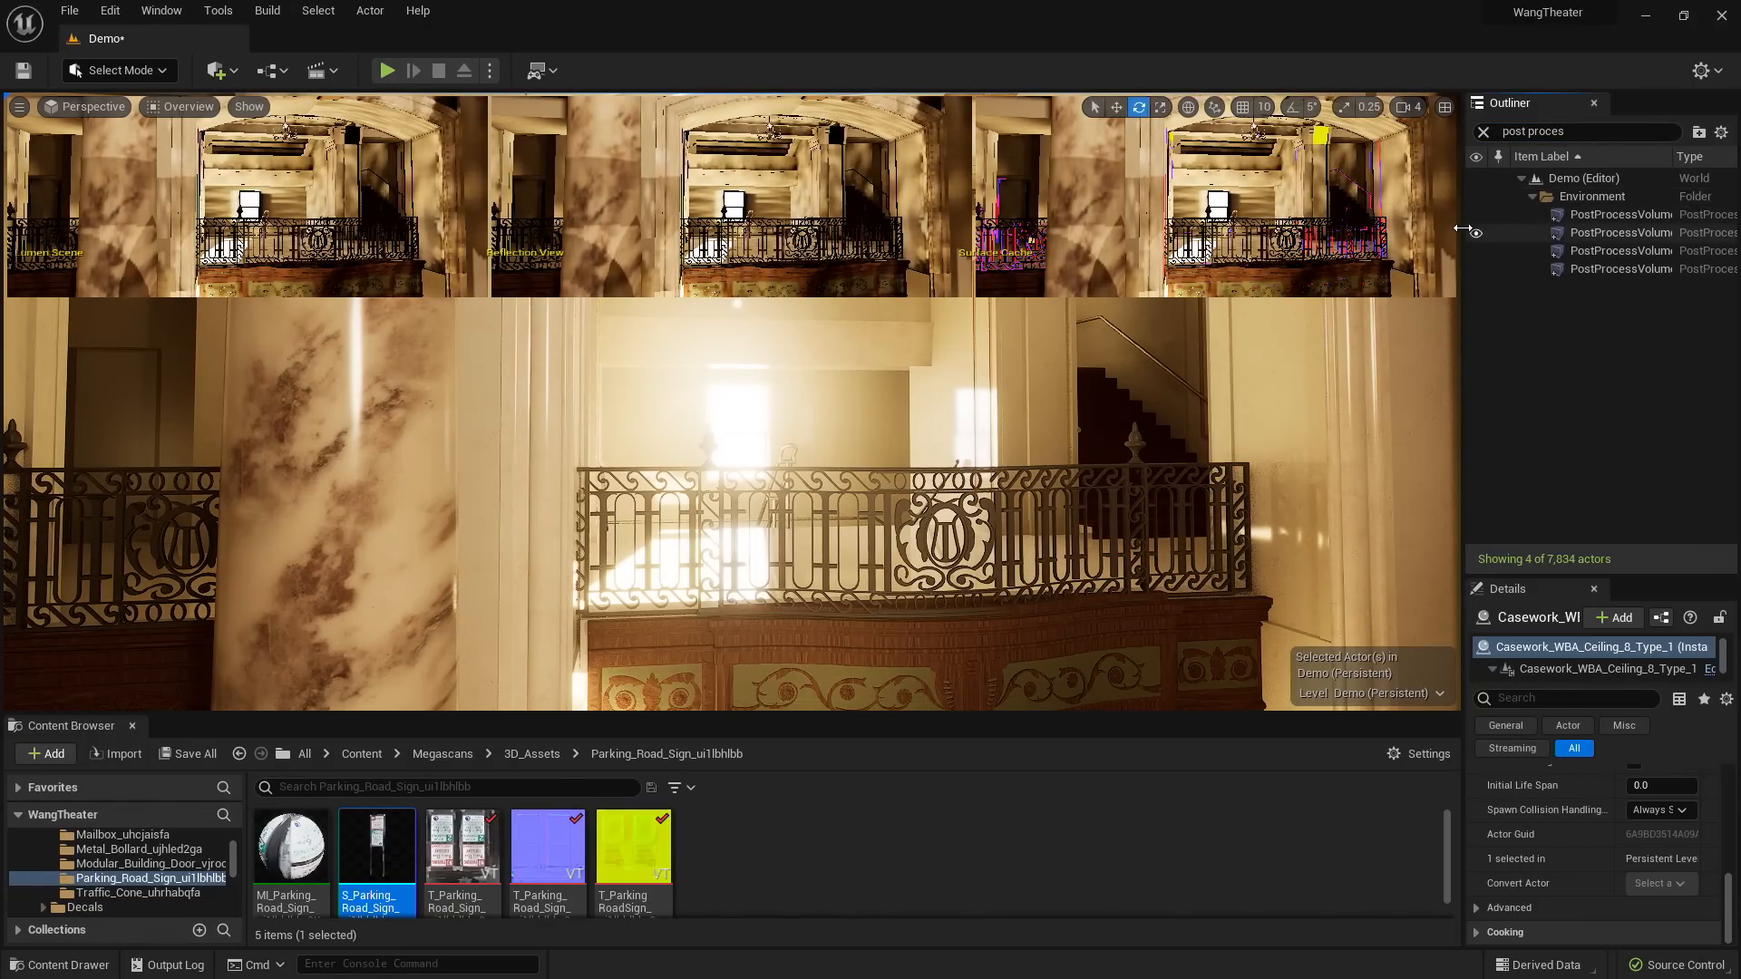
left_click_drag(1462, 230, 1287, 235)
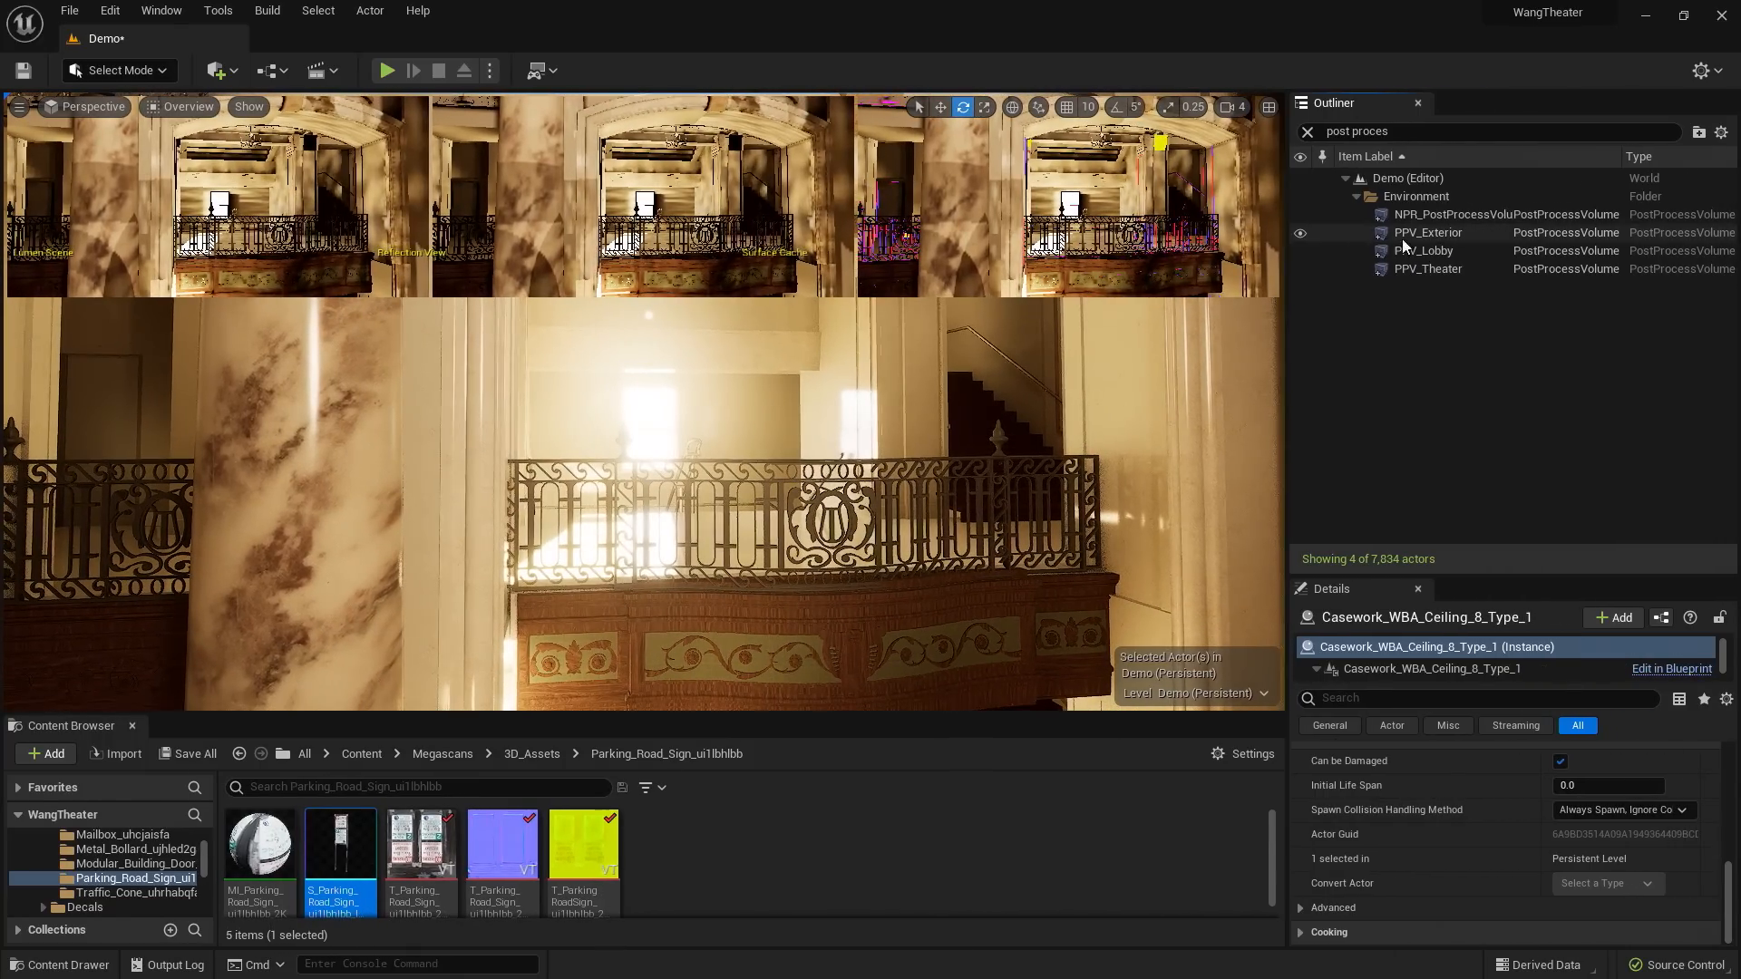
left_click(1434, 247)
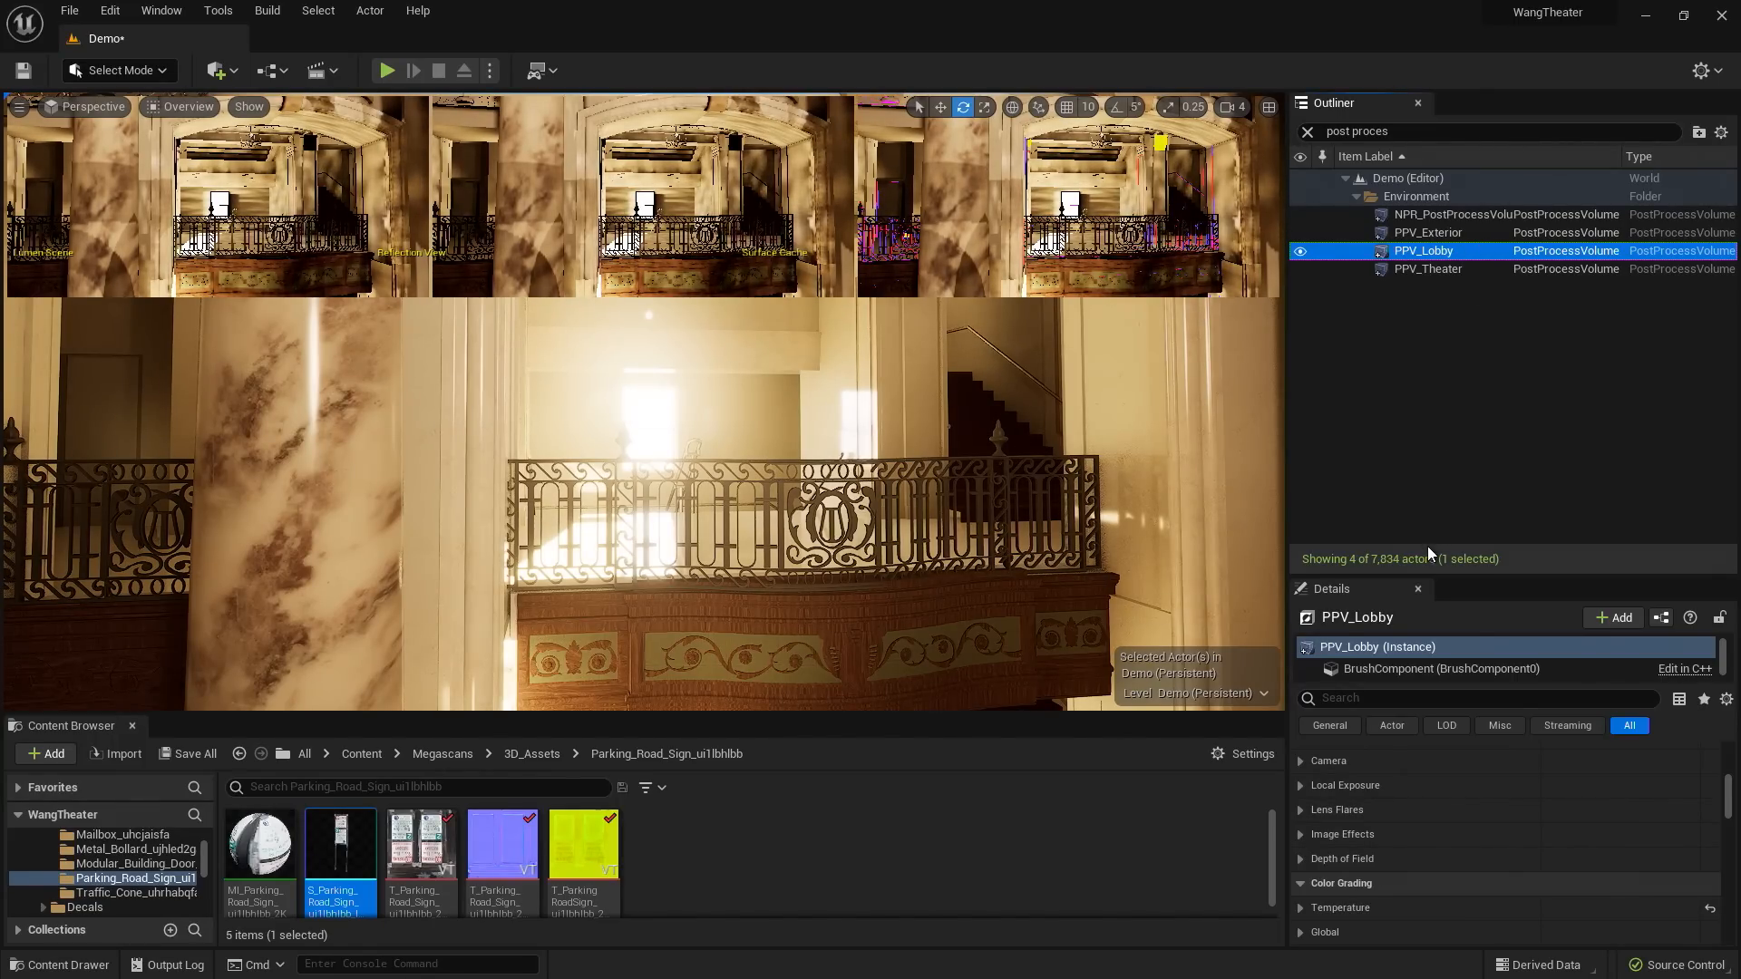
- Set the Lumen Scene Detail of PPV_Lobby's Global Illumination to 2.0
left_click_drag(1417, 576, 1433, 398)
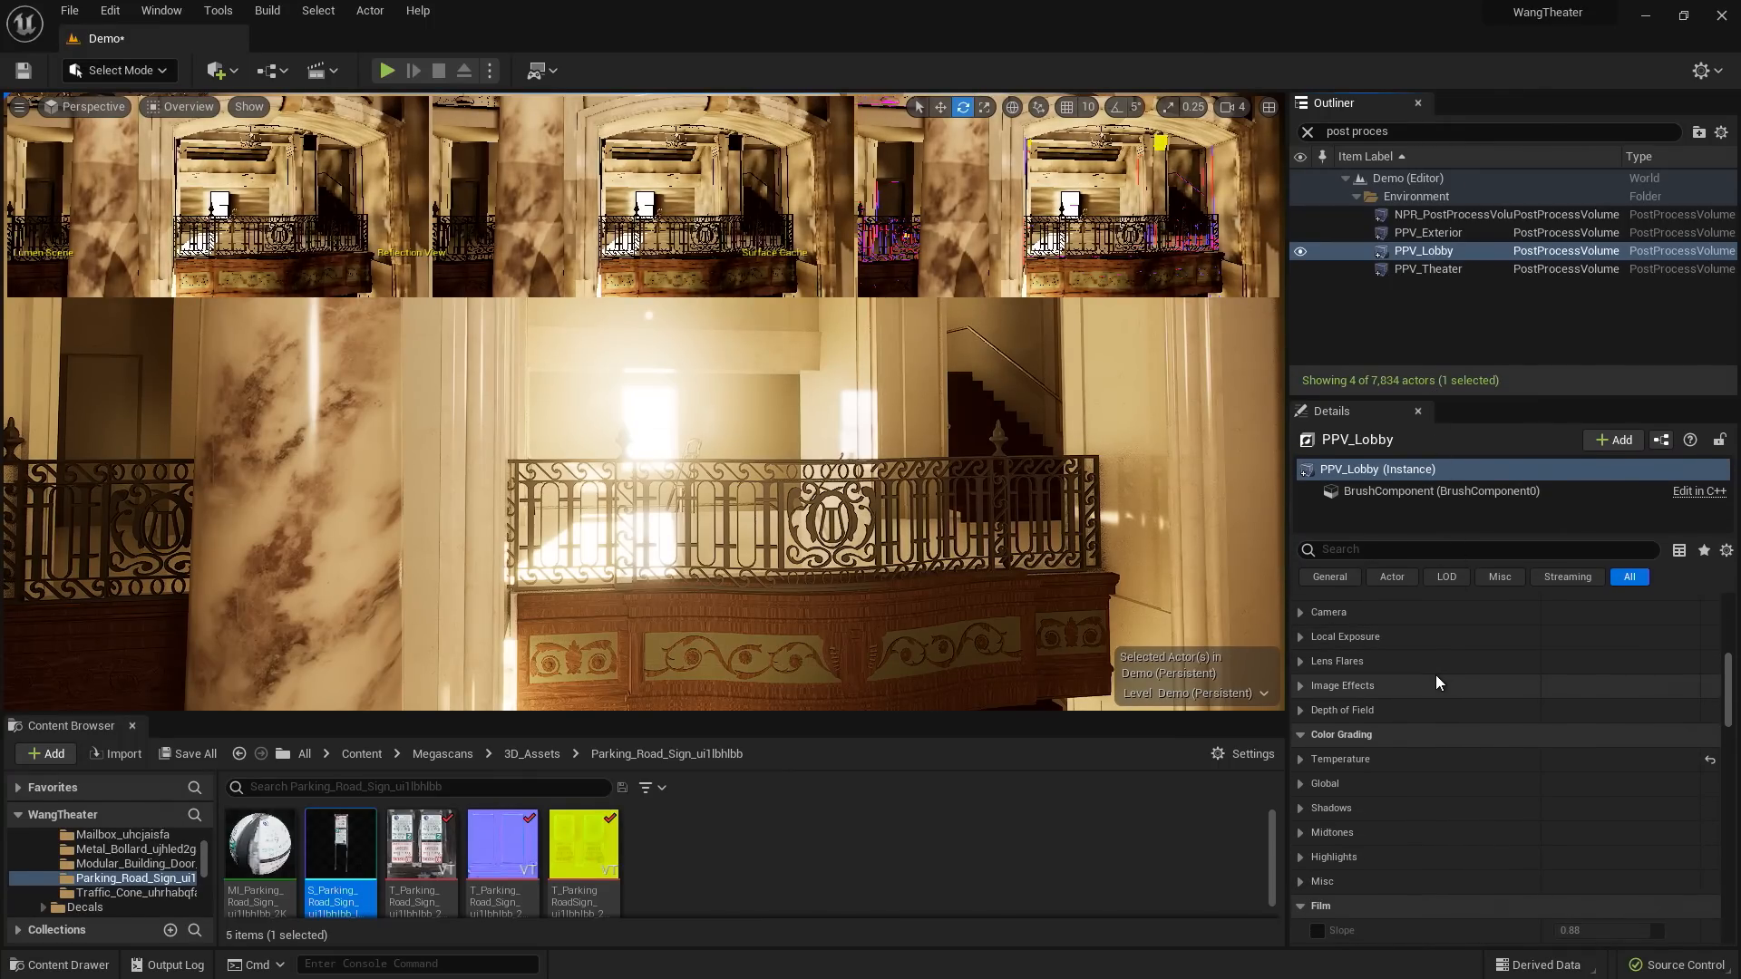
scroll(1434, 674, "down", 5)
scroll(1439, 680, "down", 1)
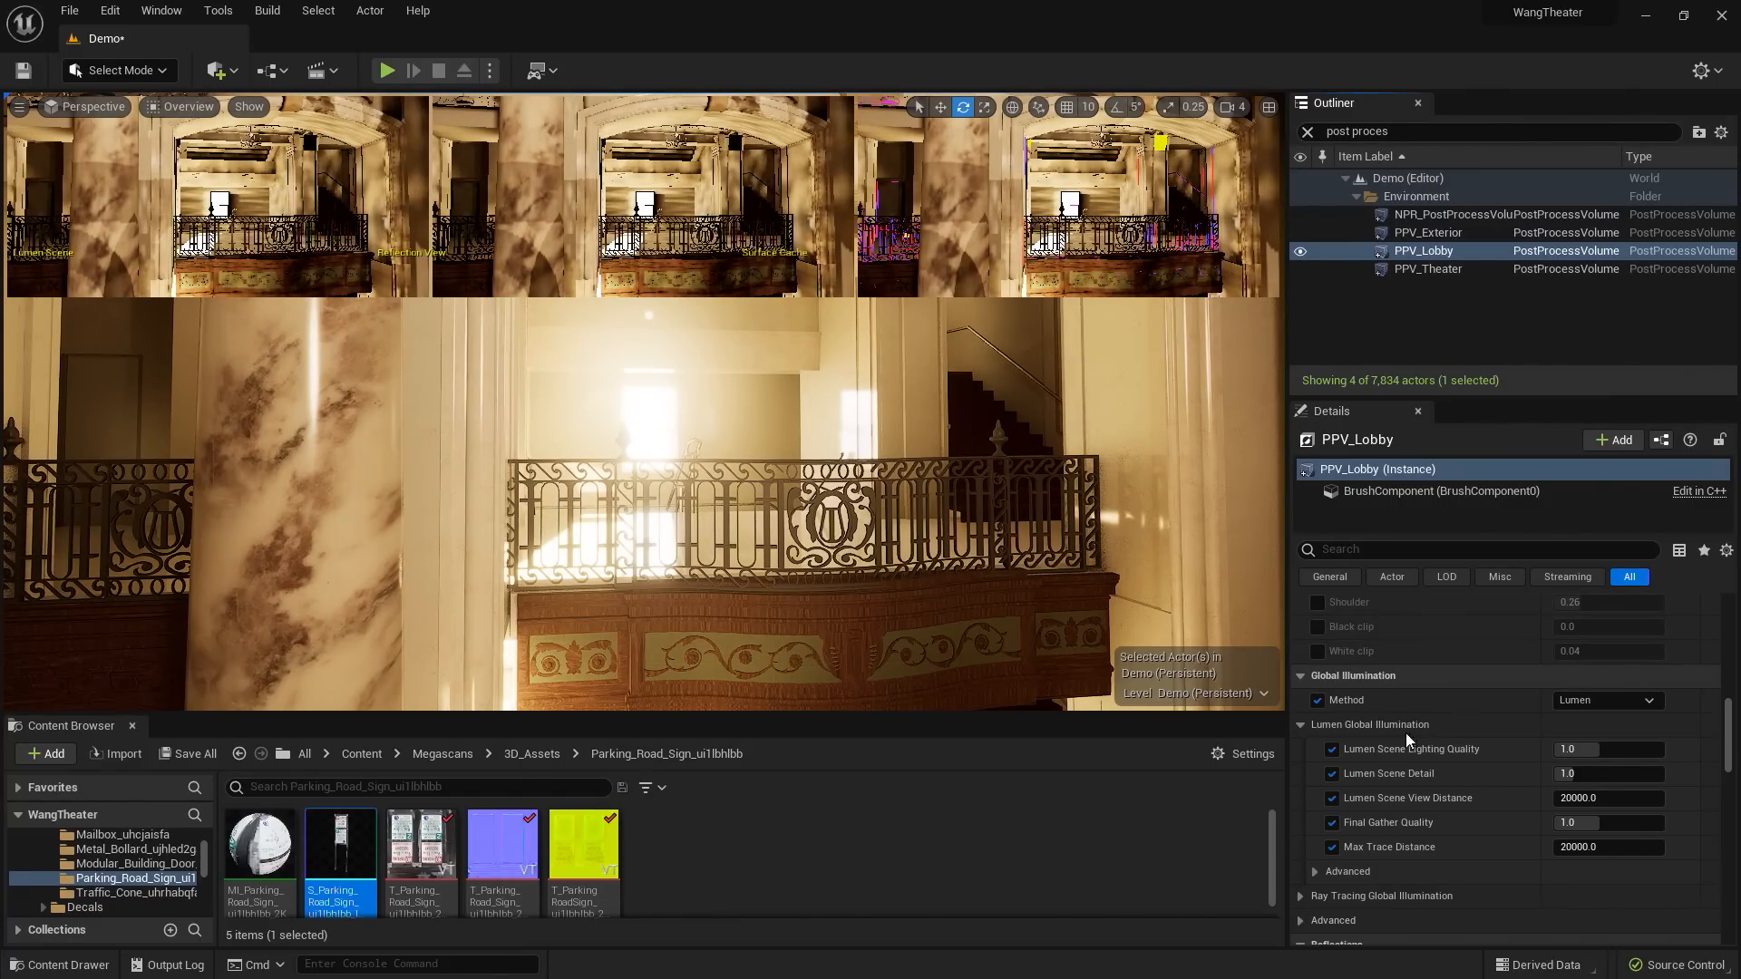
left_click(1583, 776)
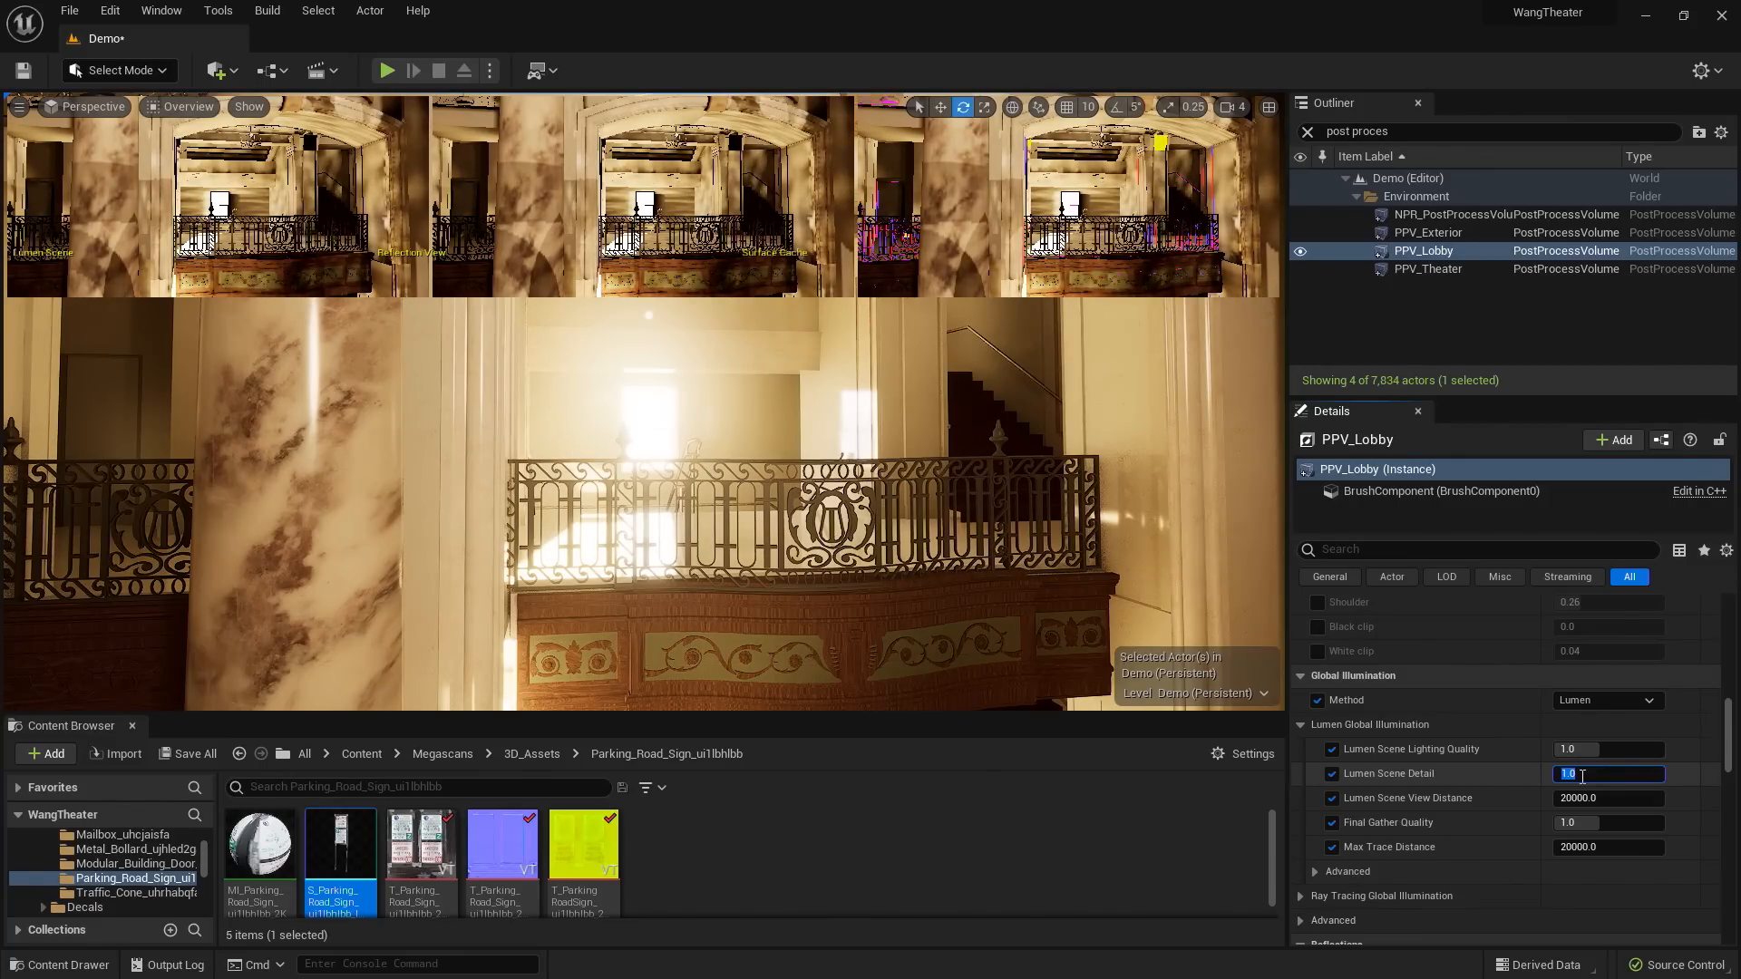
type("2")
key("Return")
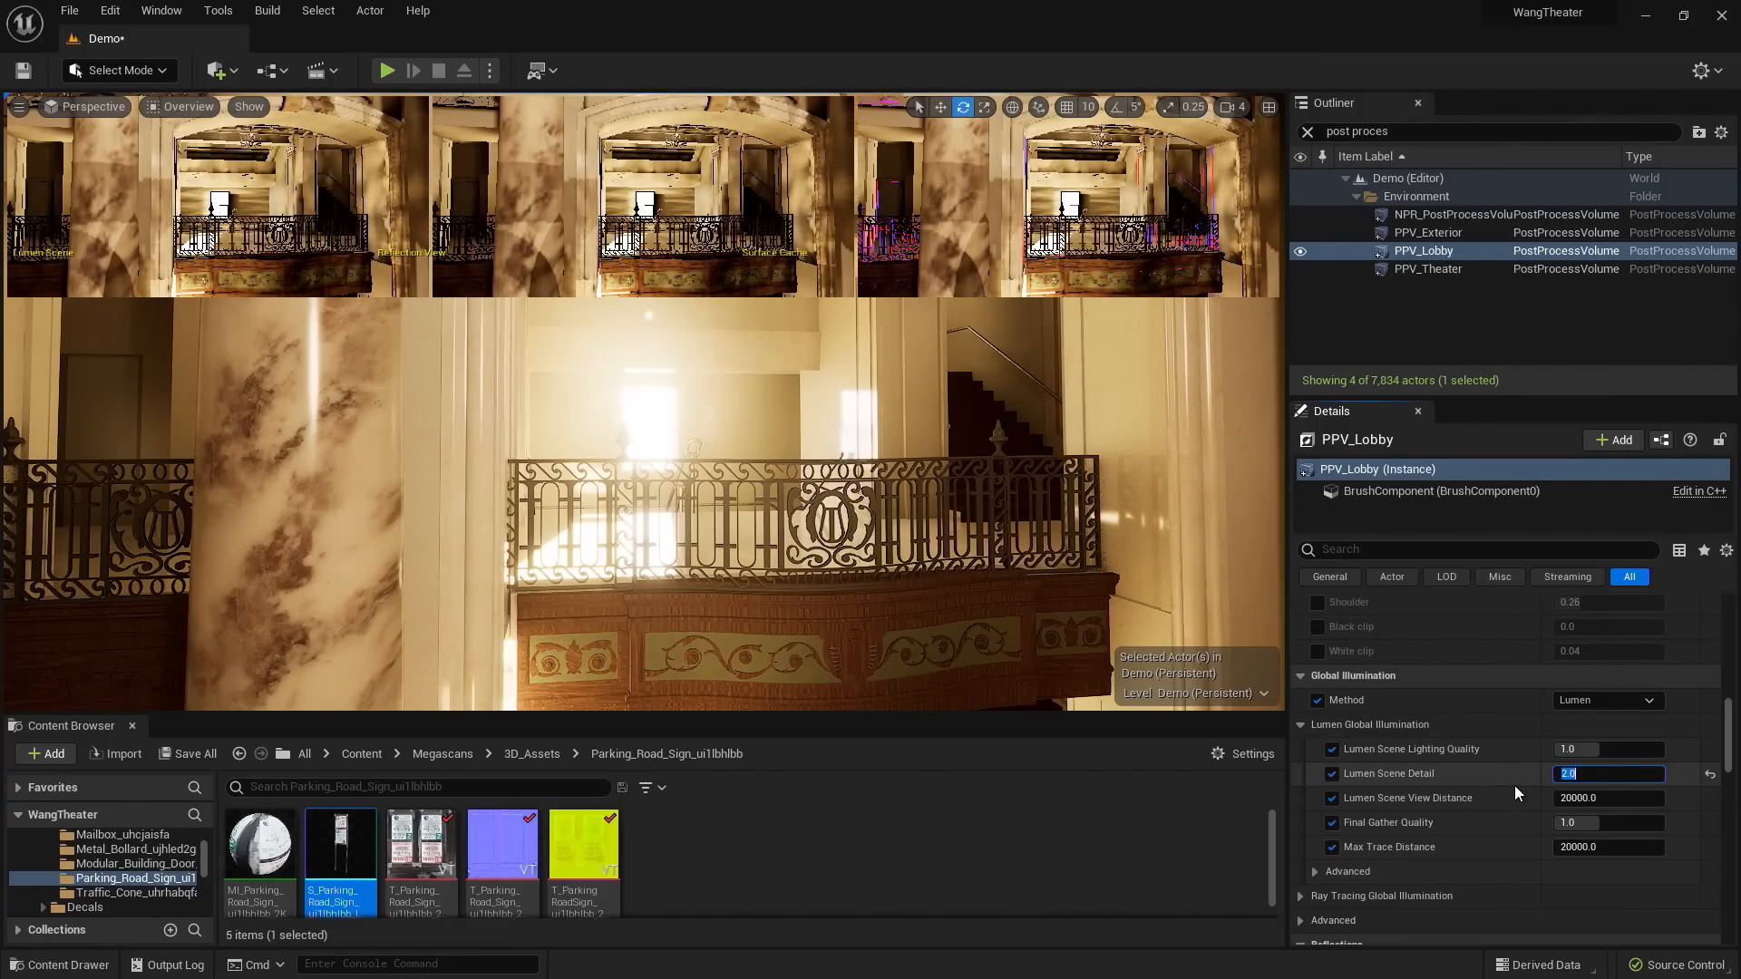
- Check PPV_Lobby's Reflections settings, including the Lumen Reflections values and the available reflection methods
left_click_drag(1725, 741, 1722, 796)
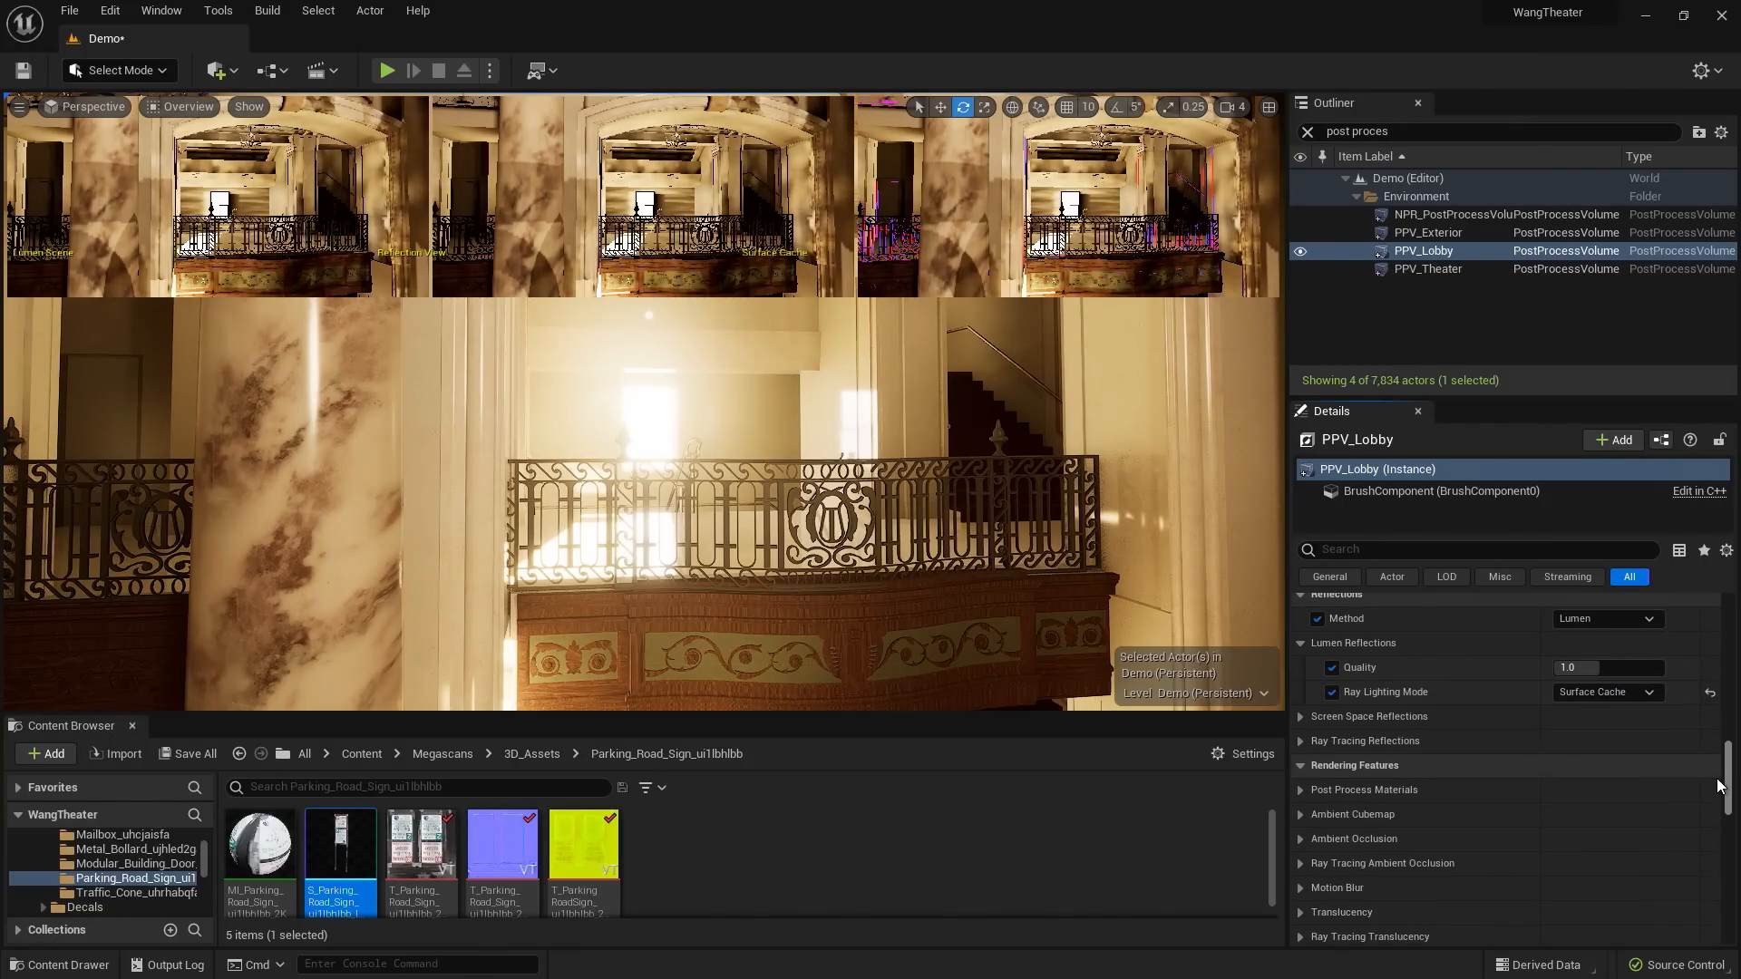
scroll(1659, 816, "up", 4)
scroll(1655, 843, "up", 2)
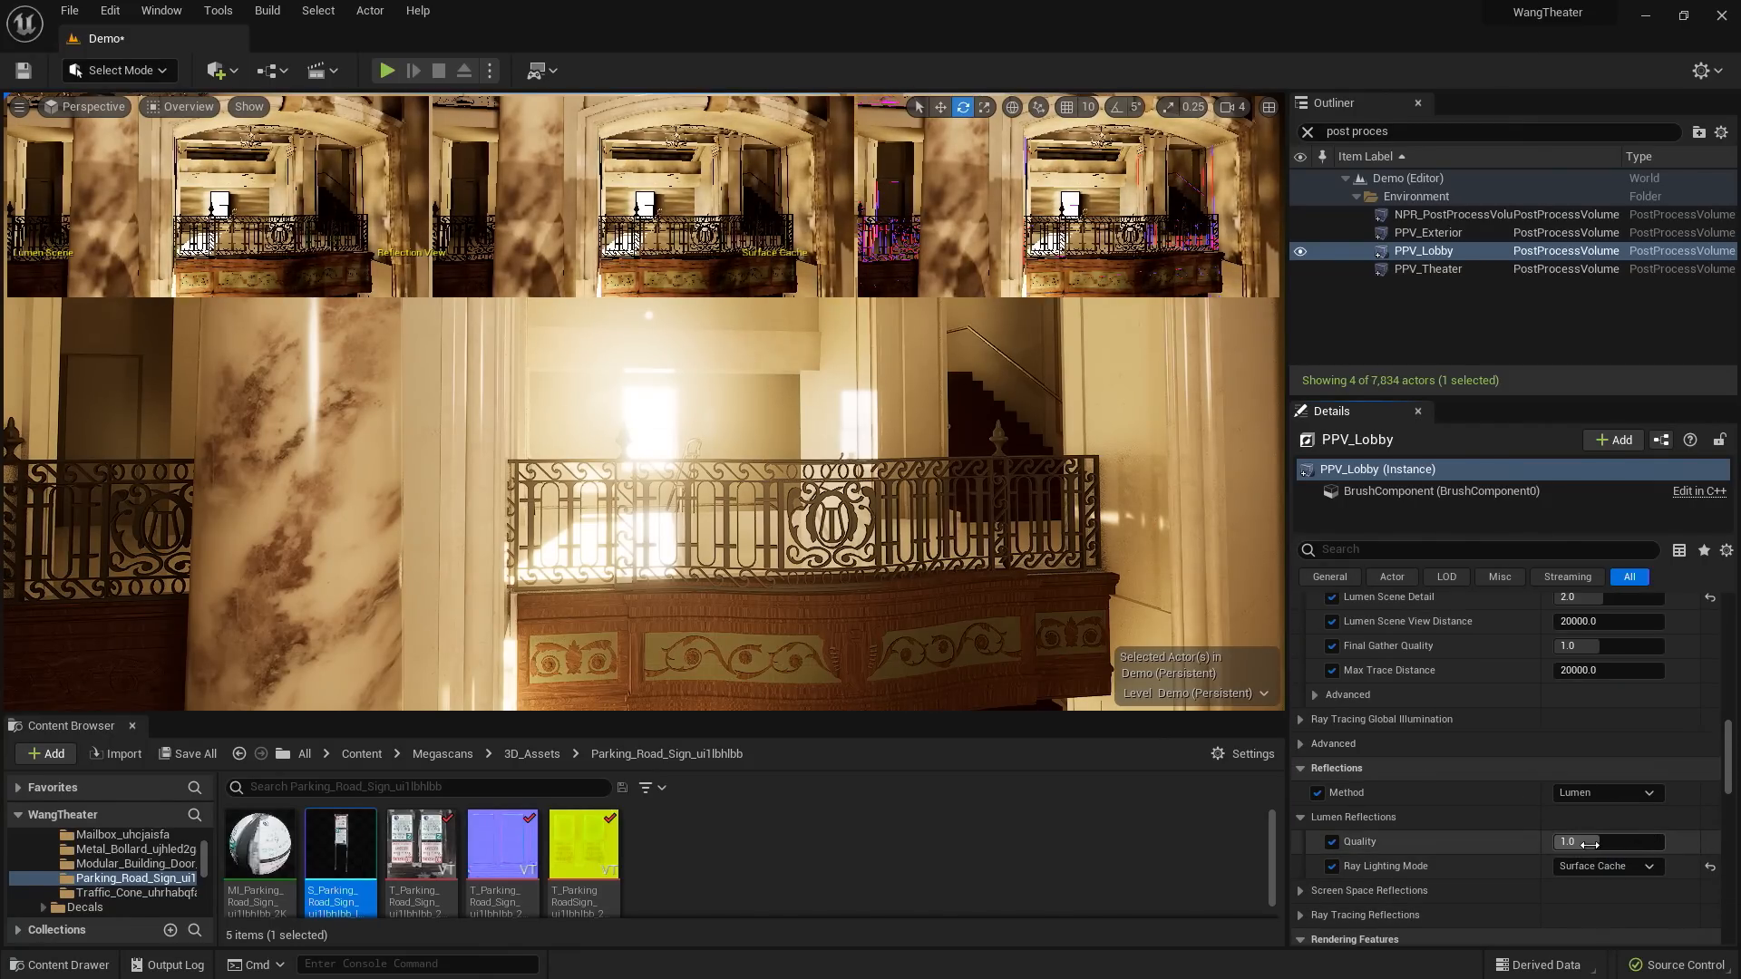
left_click(1302, 814)
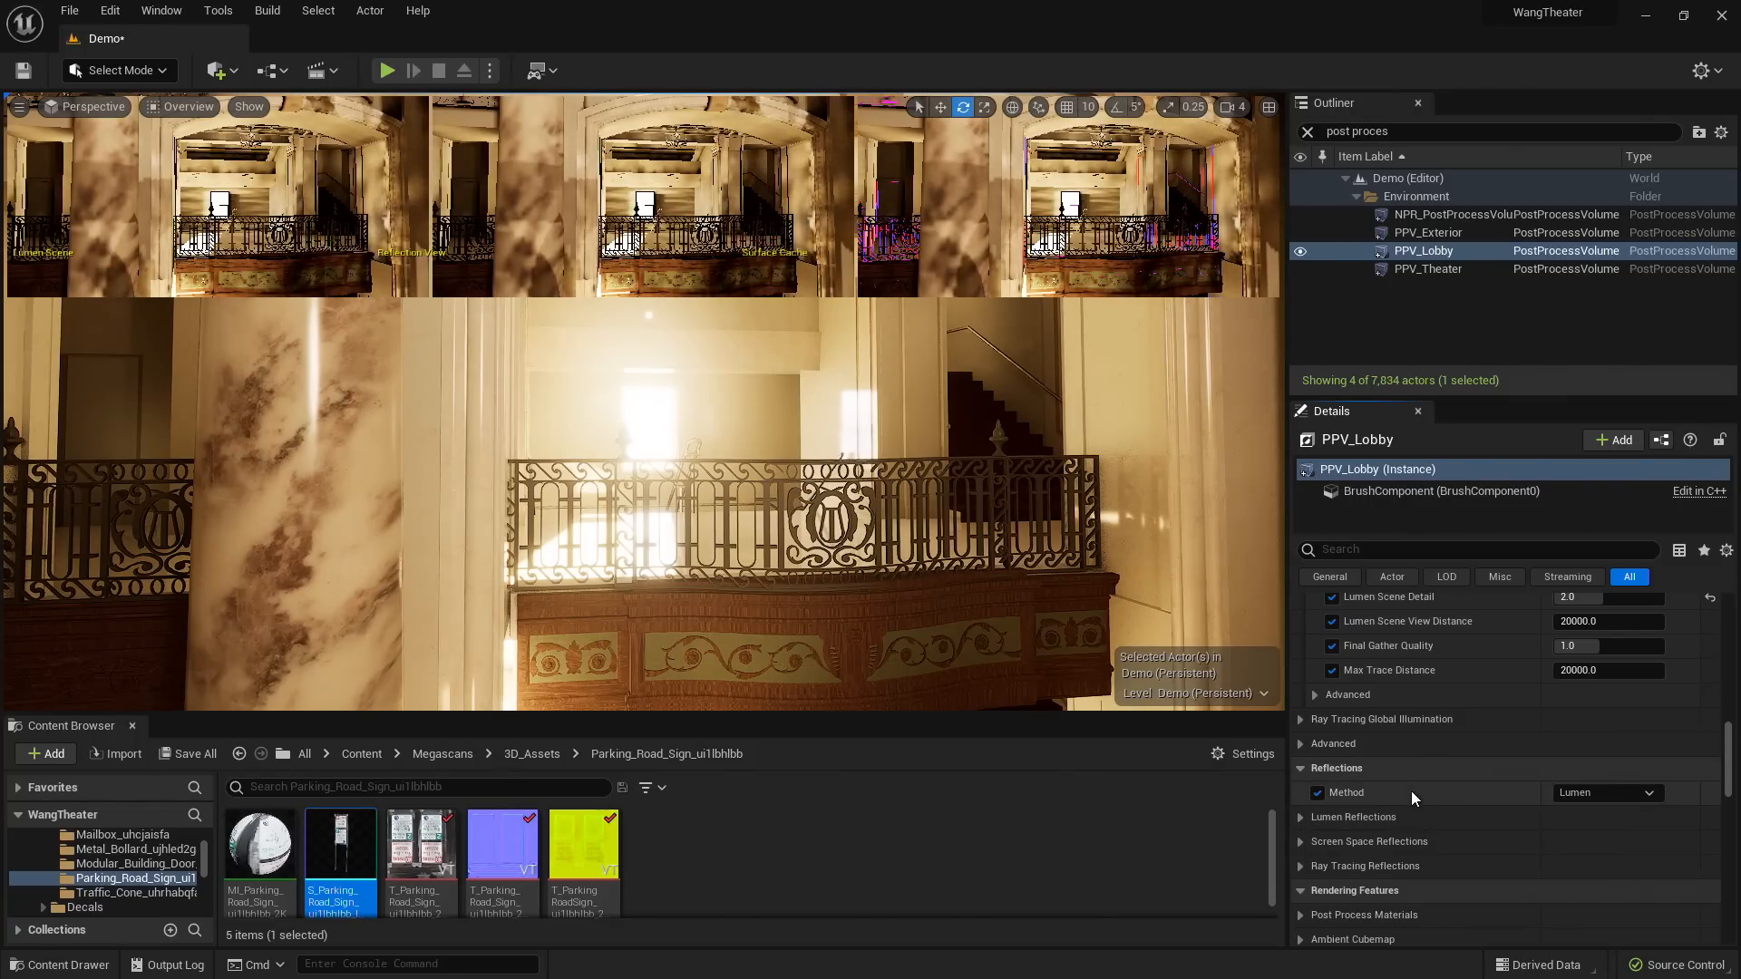
left_click(1650, 794)
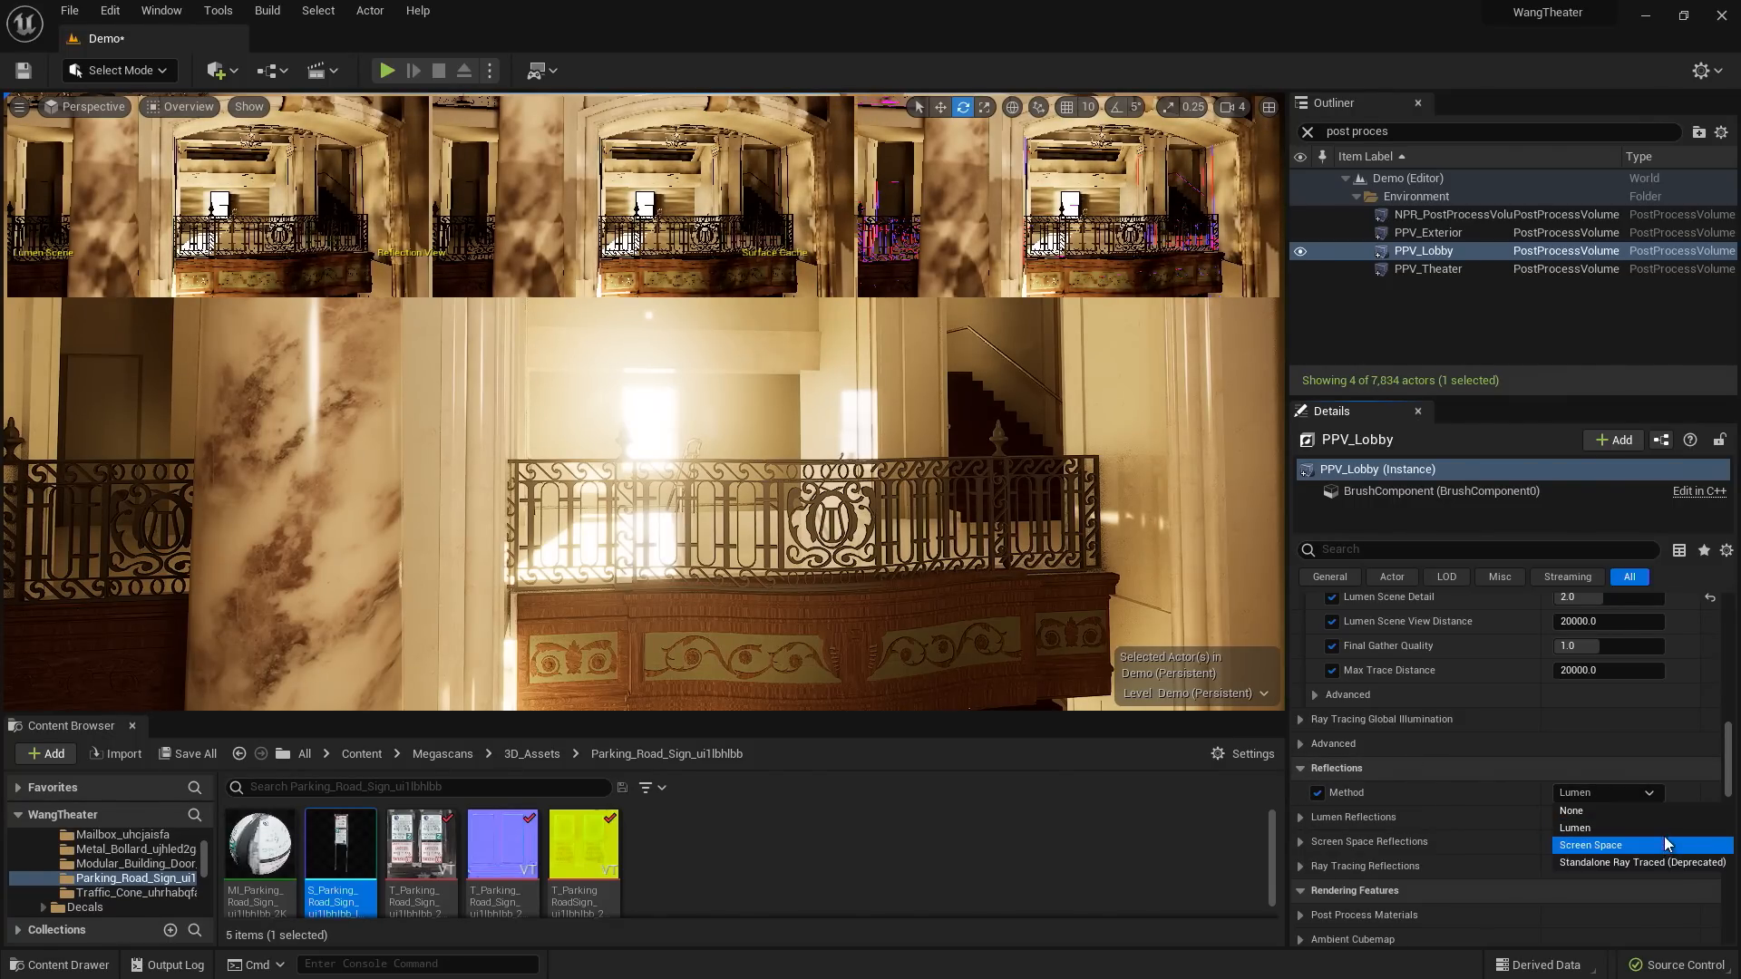
left_click(1320, 850)
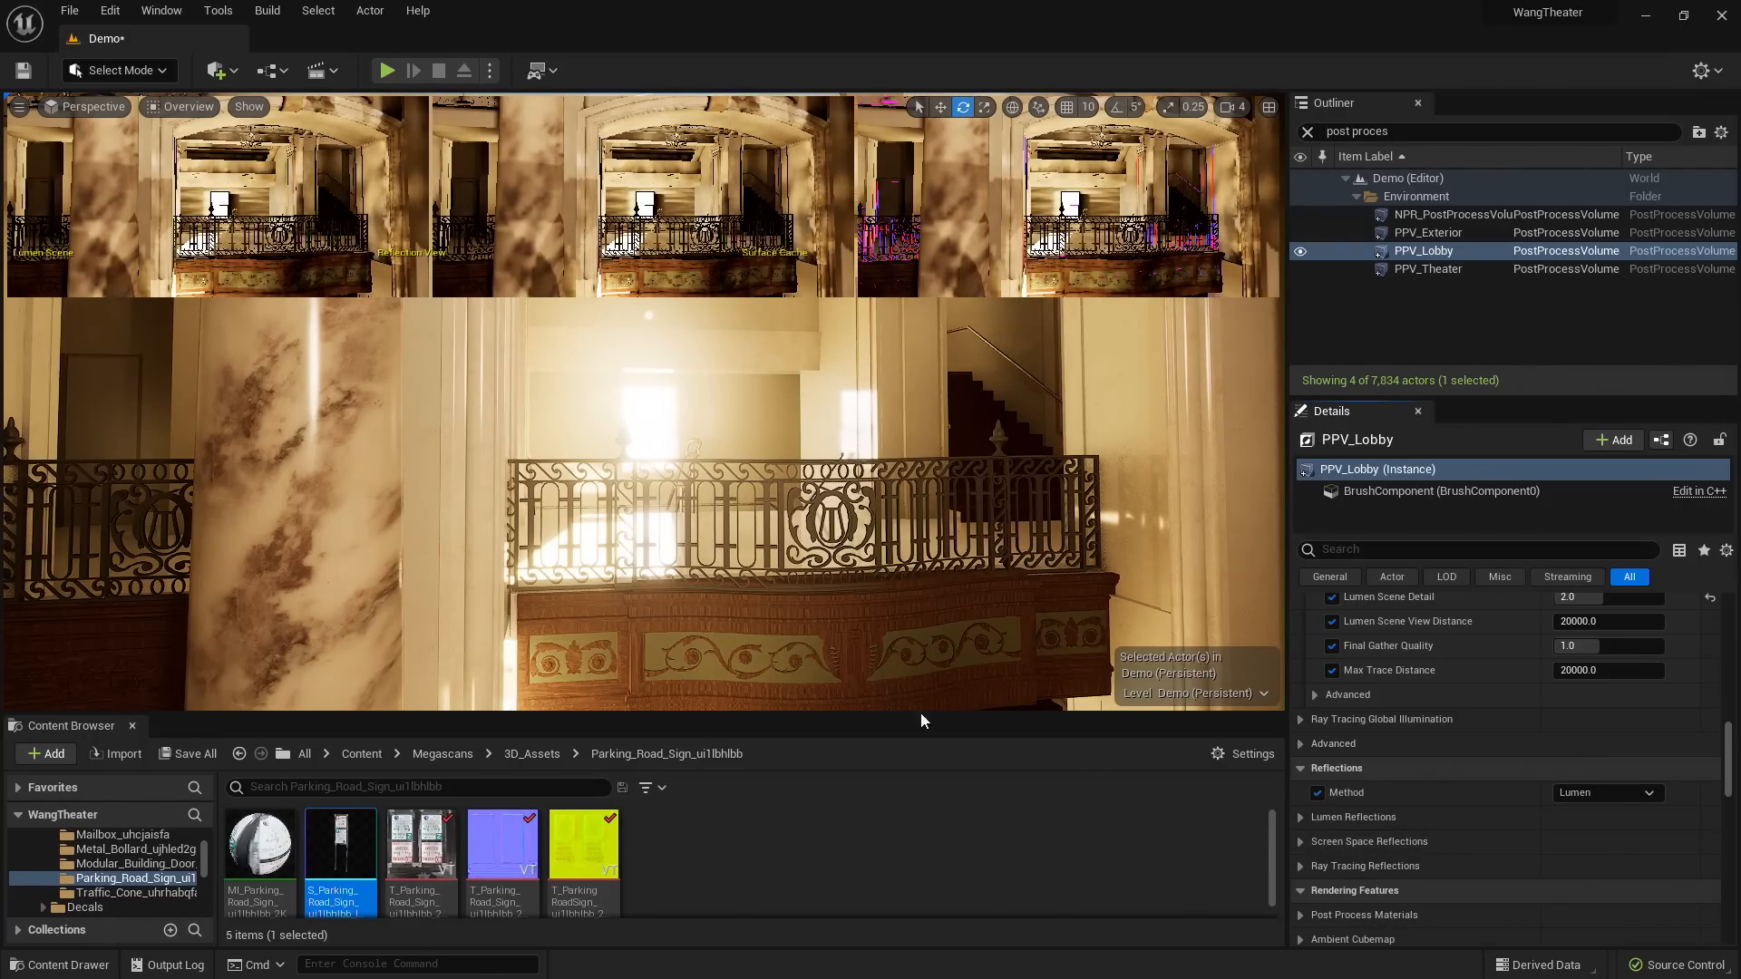
- Switch the viewport to the Lit view mode and move past the balcony railing to face the sunlit stair landing
left_click(179, 107)
left_click(222, 151)
scroll(1030, 543, "up", 3)
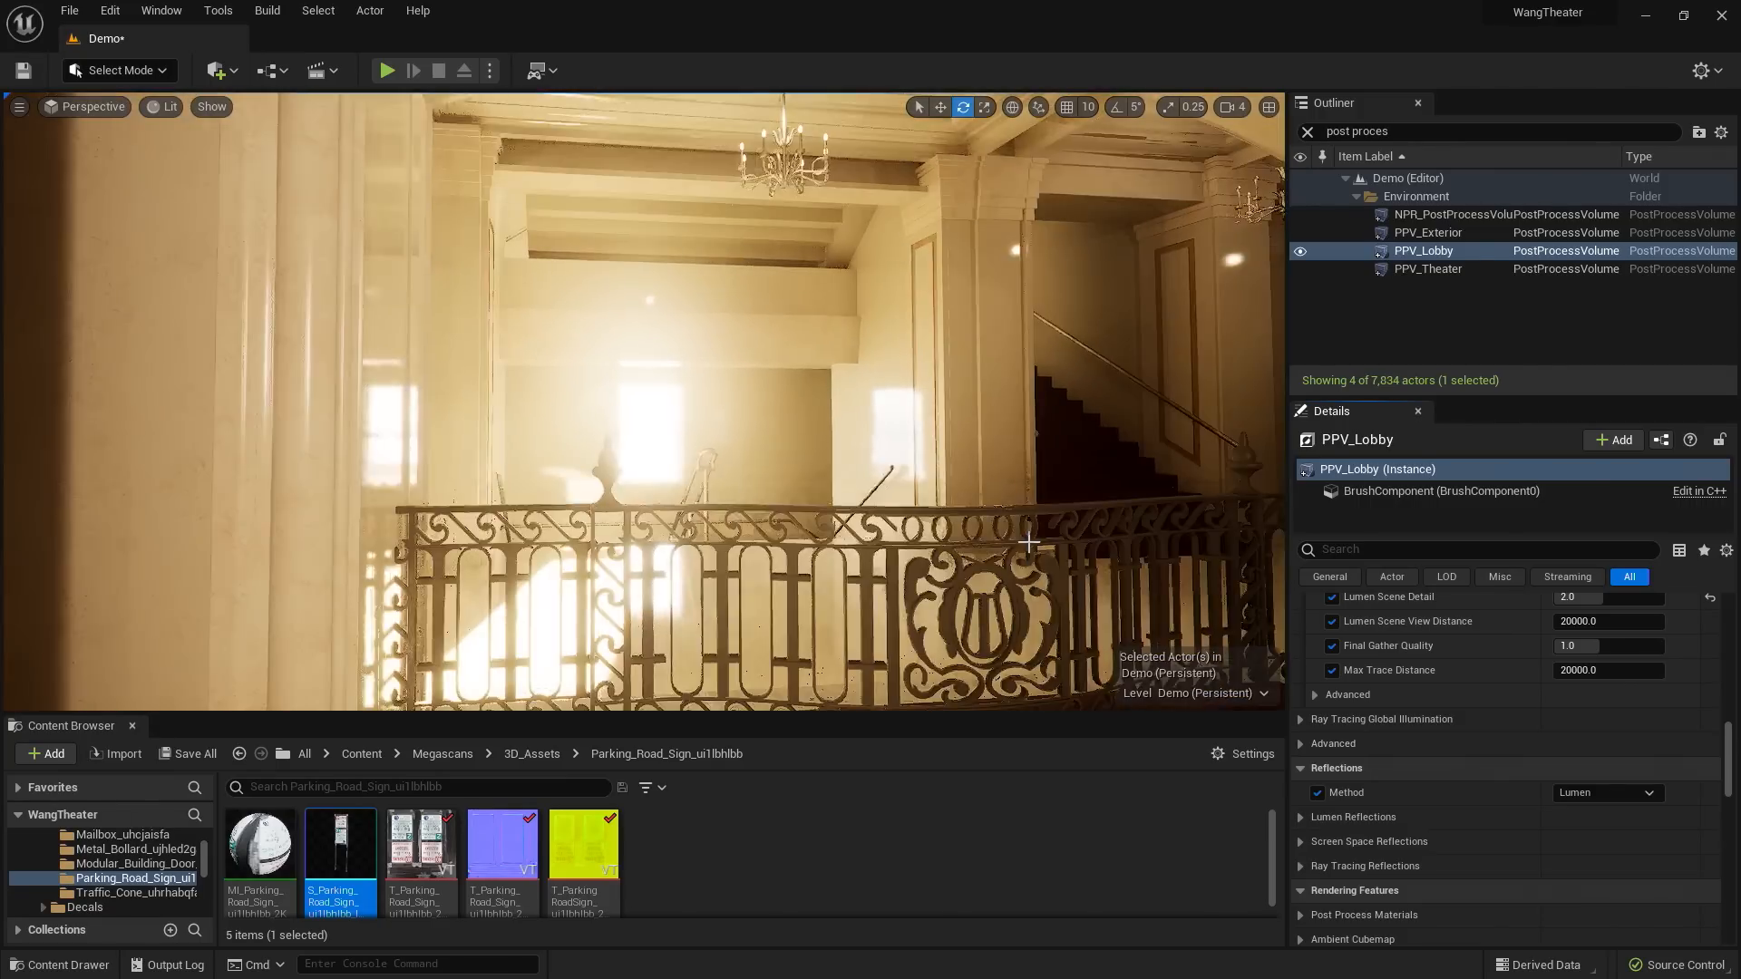
scroll(956, 541, "up", 4)
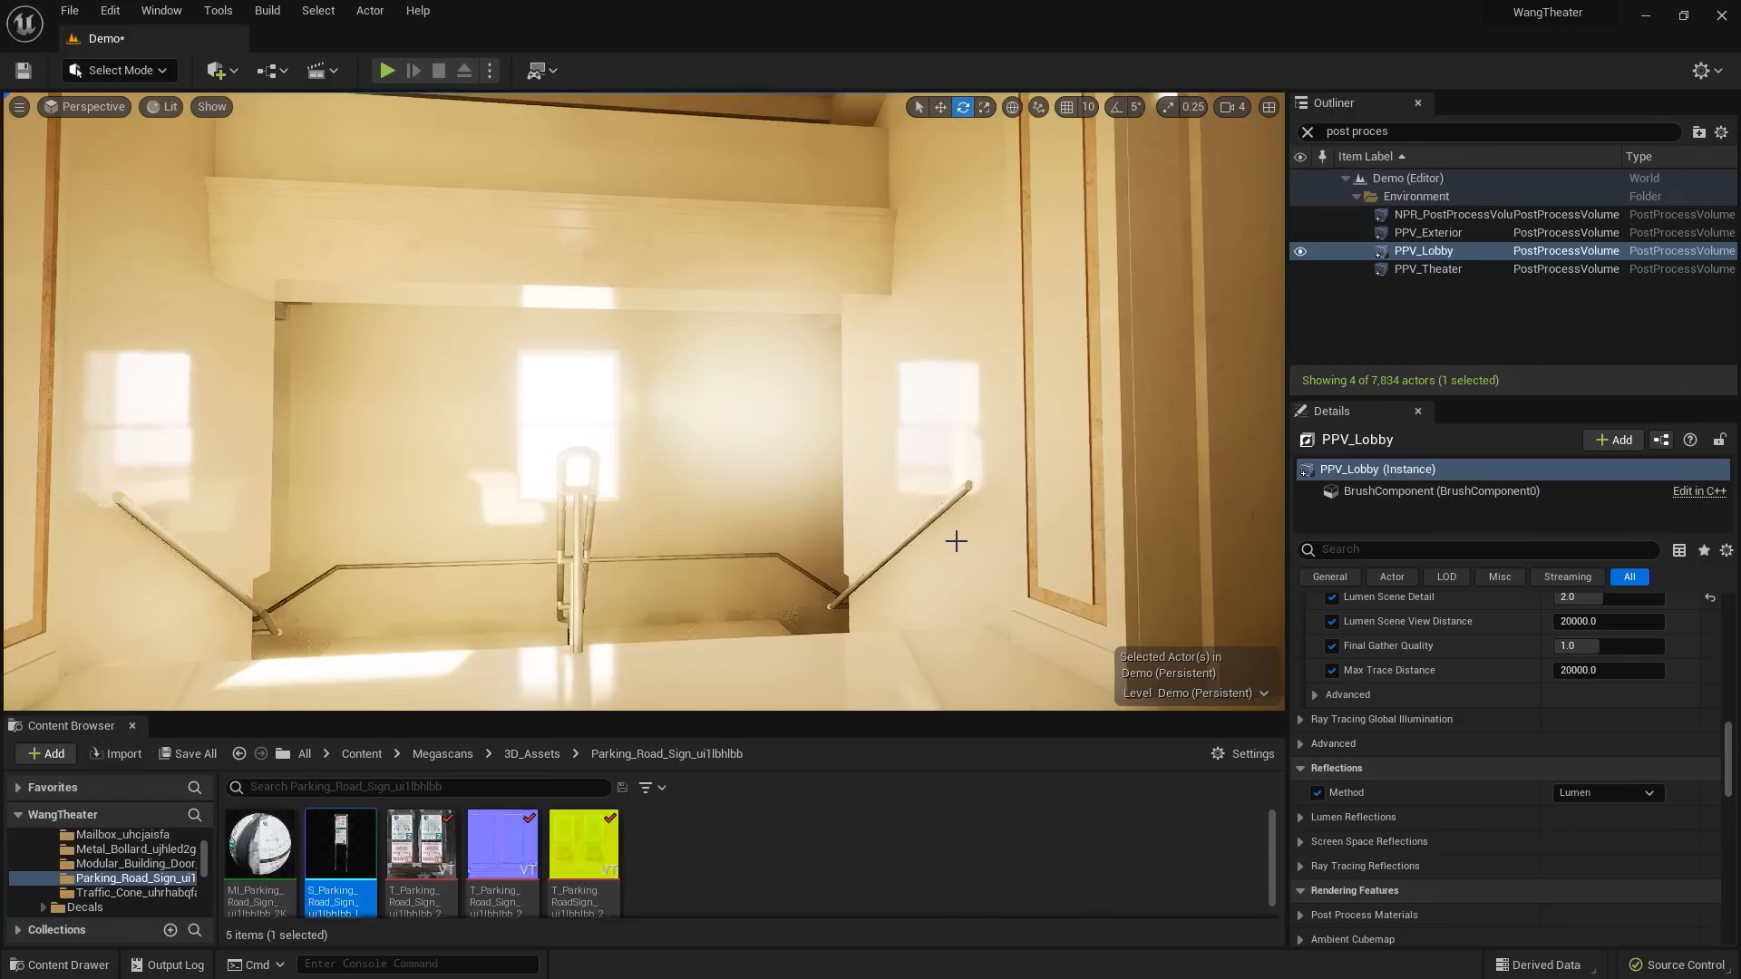
scroll(852, 535, "up", 4)
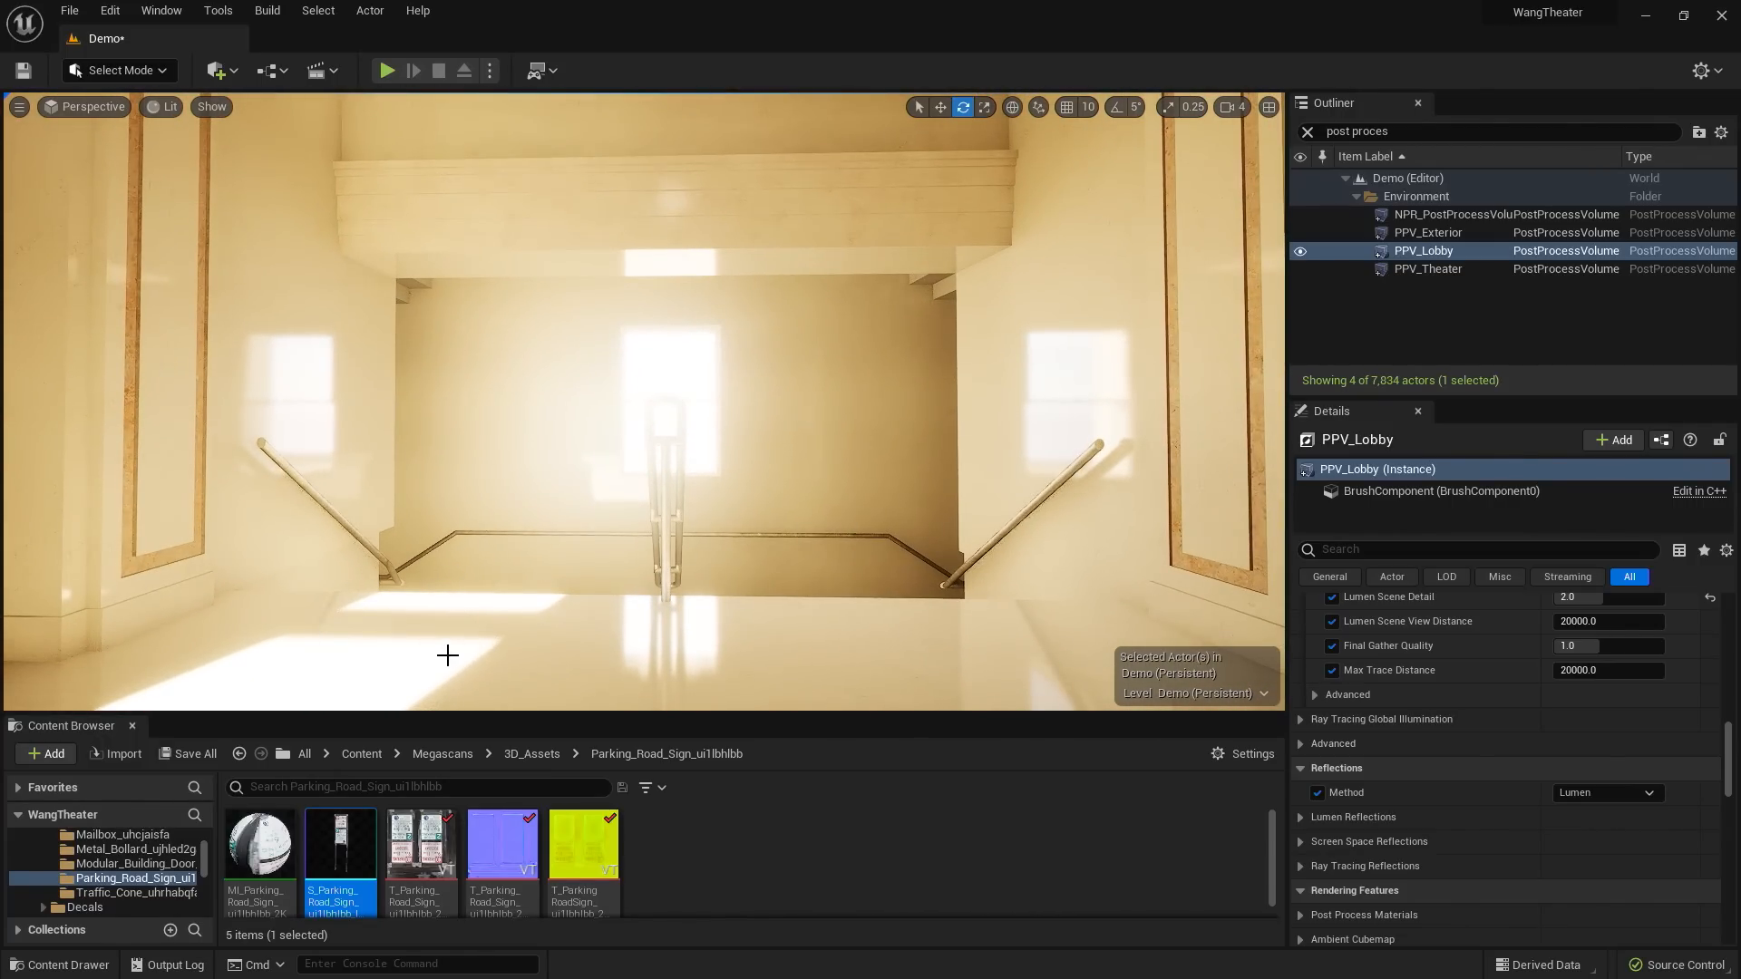
scroll(528, 627, "up", 2)
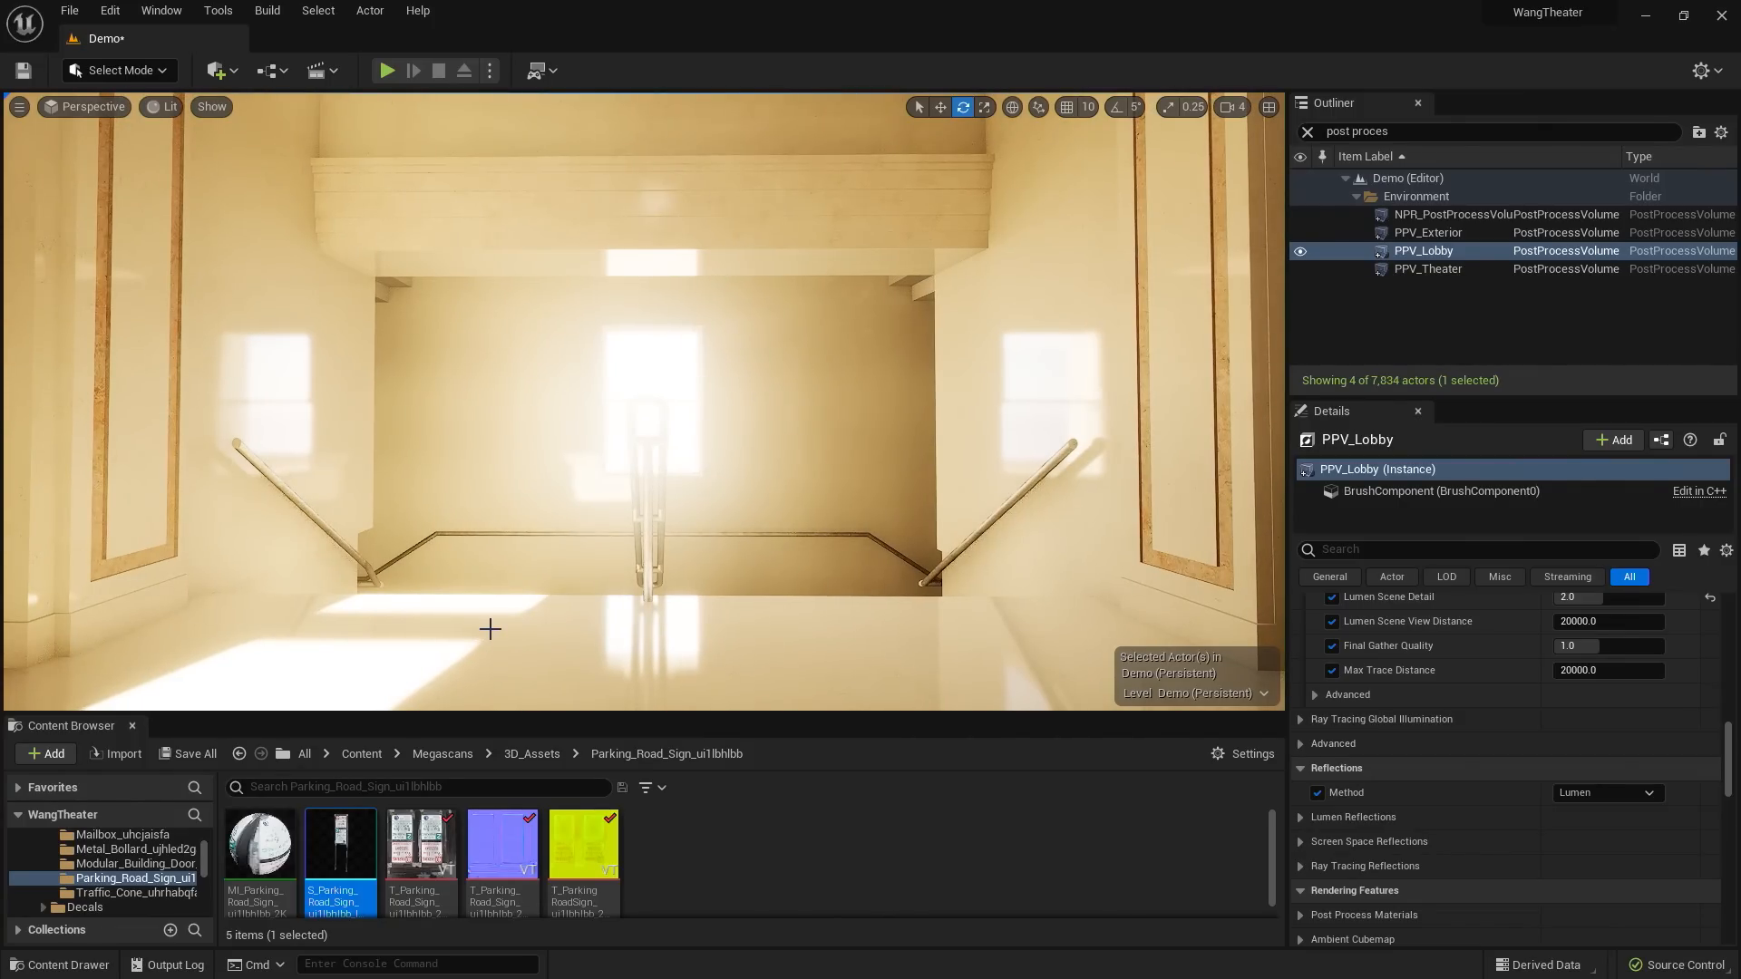
- Clear the actor filter, select SunSky in the Environment folder and set its Solar Time to 18.688
left_click(1308, 132)
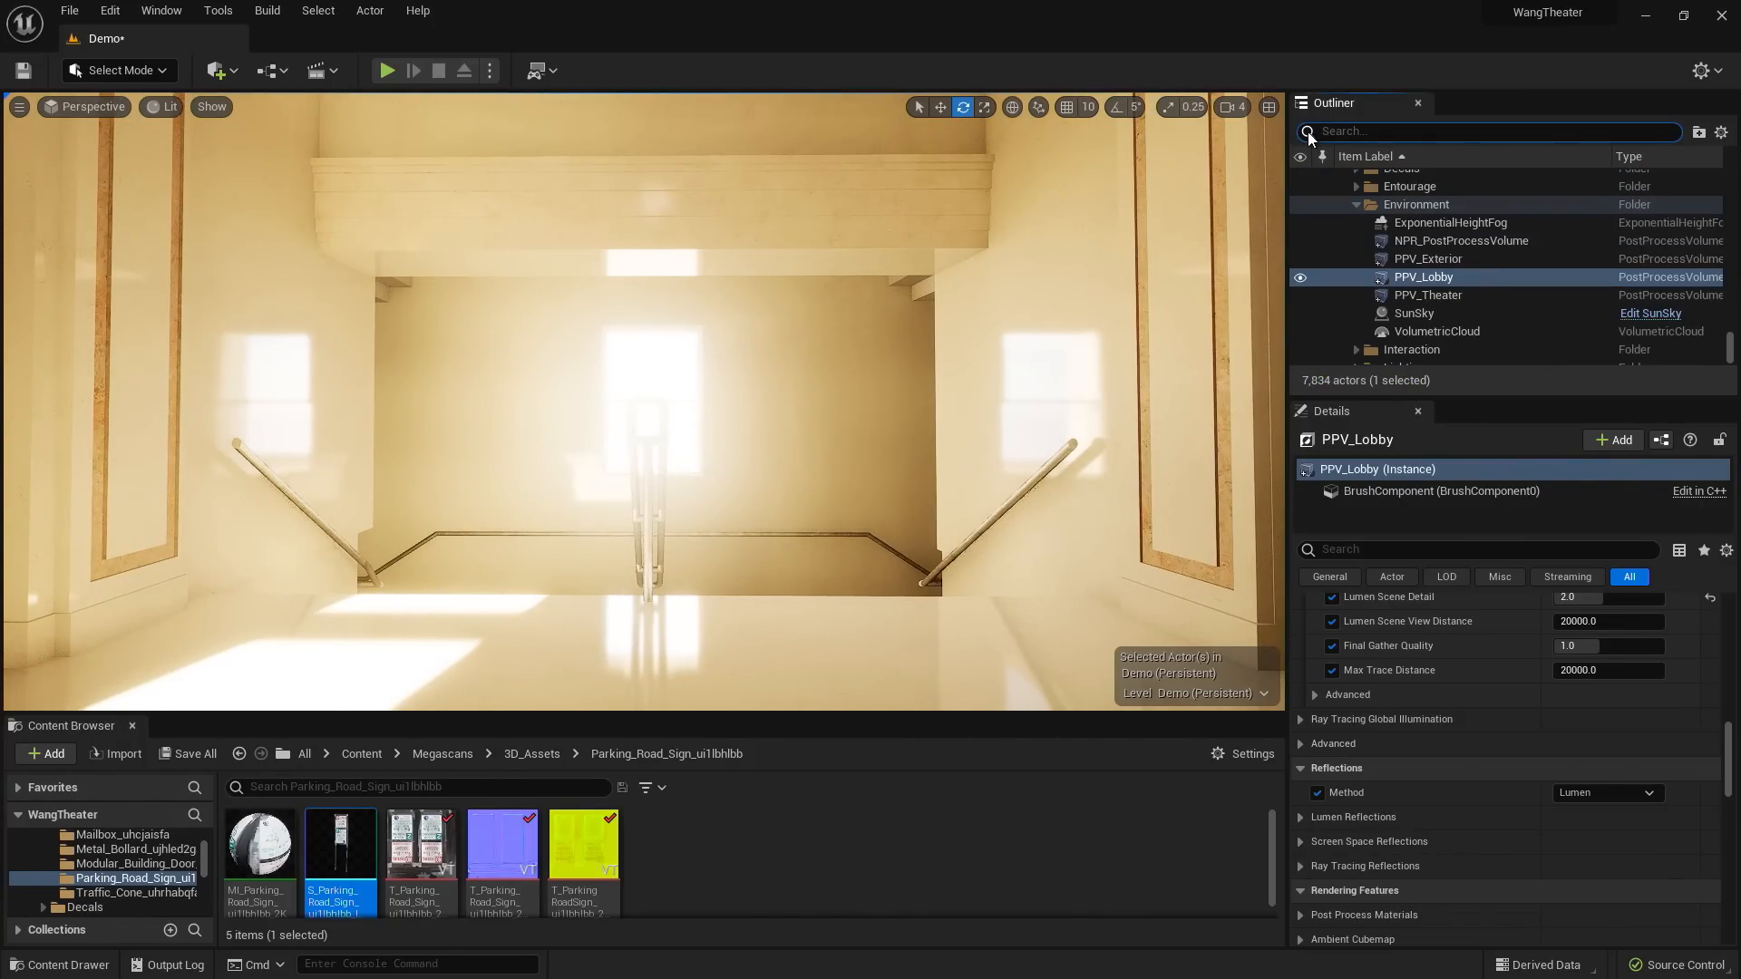
left_click(1411, 313)
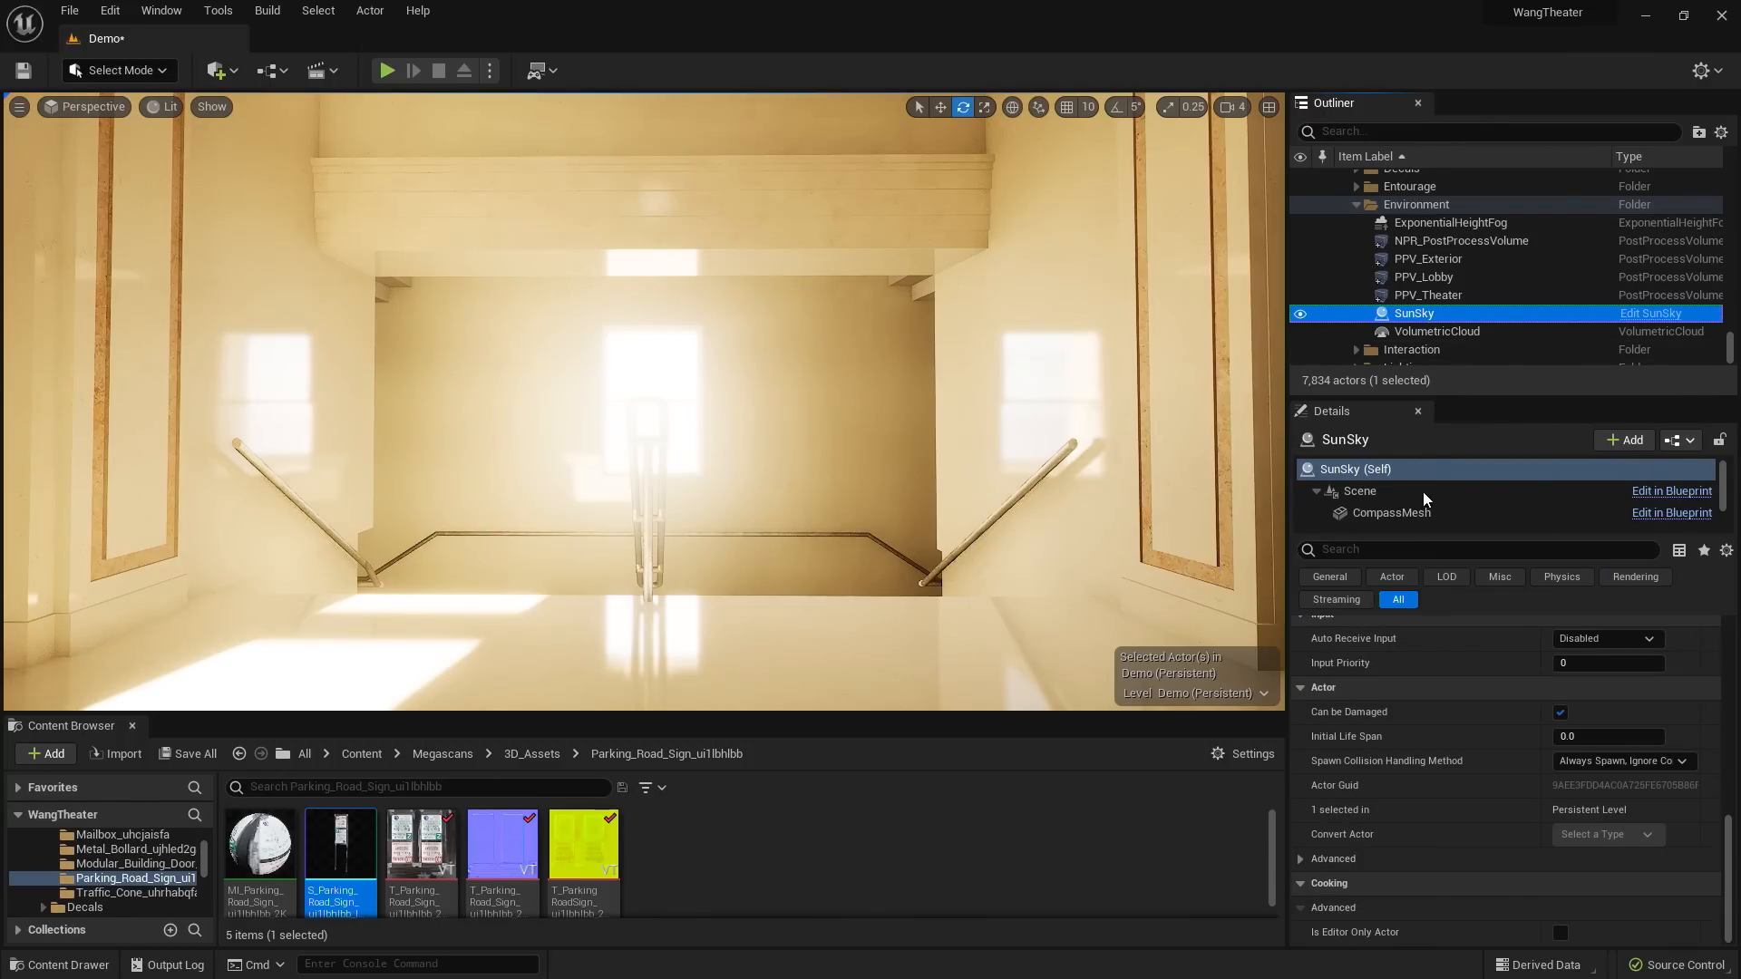
scroll(1415, 503, "down", 2)
scroll(1416, 756, "up", 6)
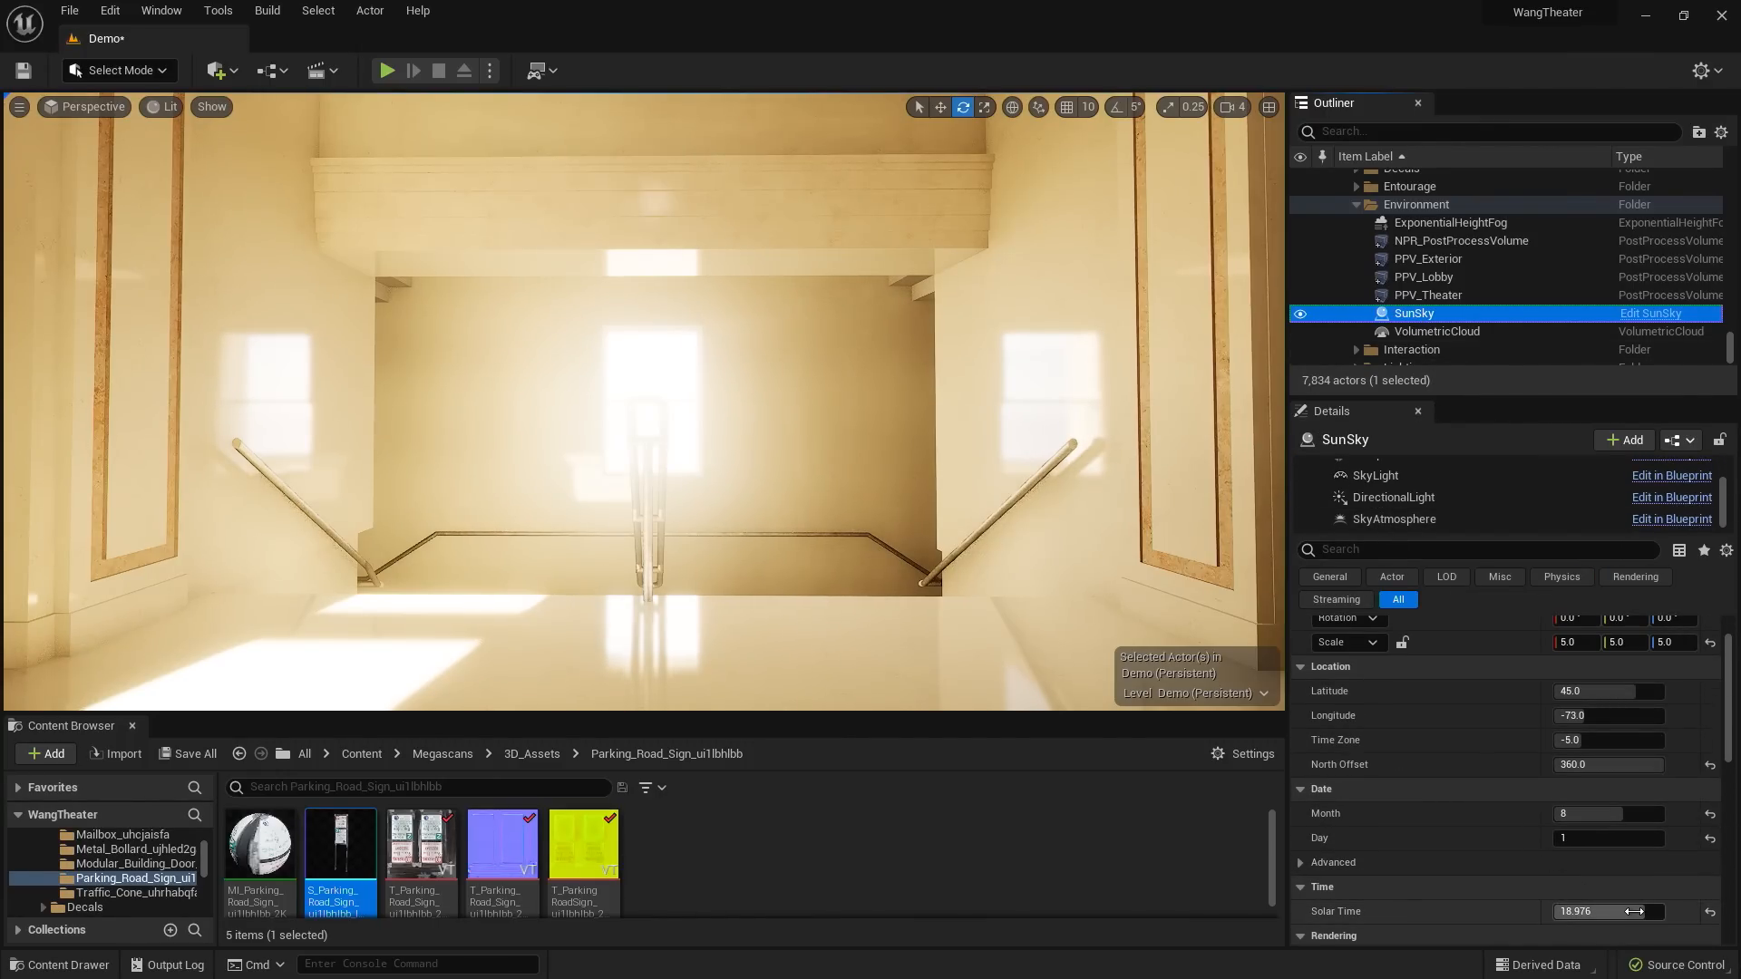
mouse_move(1632, 912)
left_mouse_down()
mouse_move(1574, 911)
mouse_move(1624, 911)
left_mouse_up()
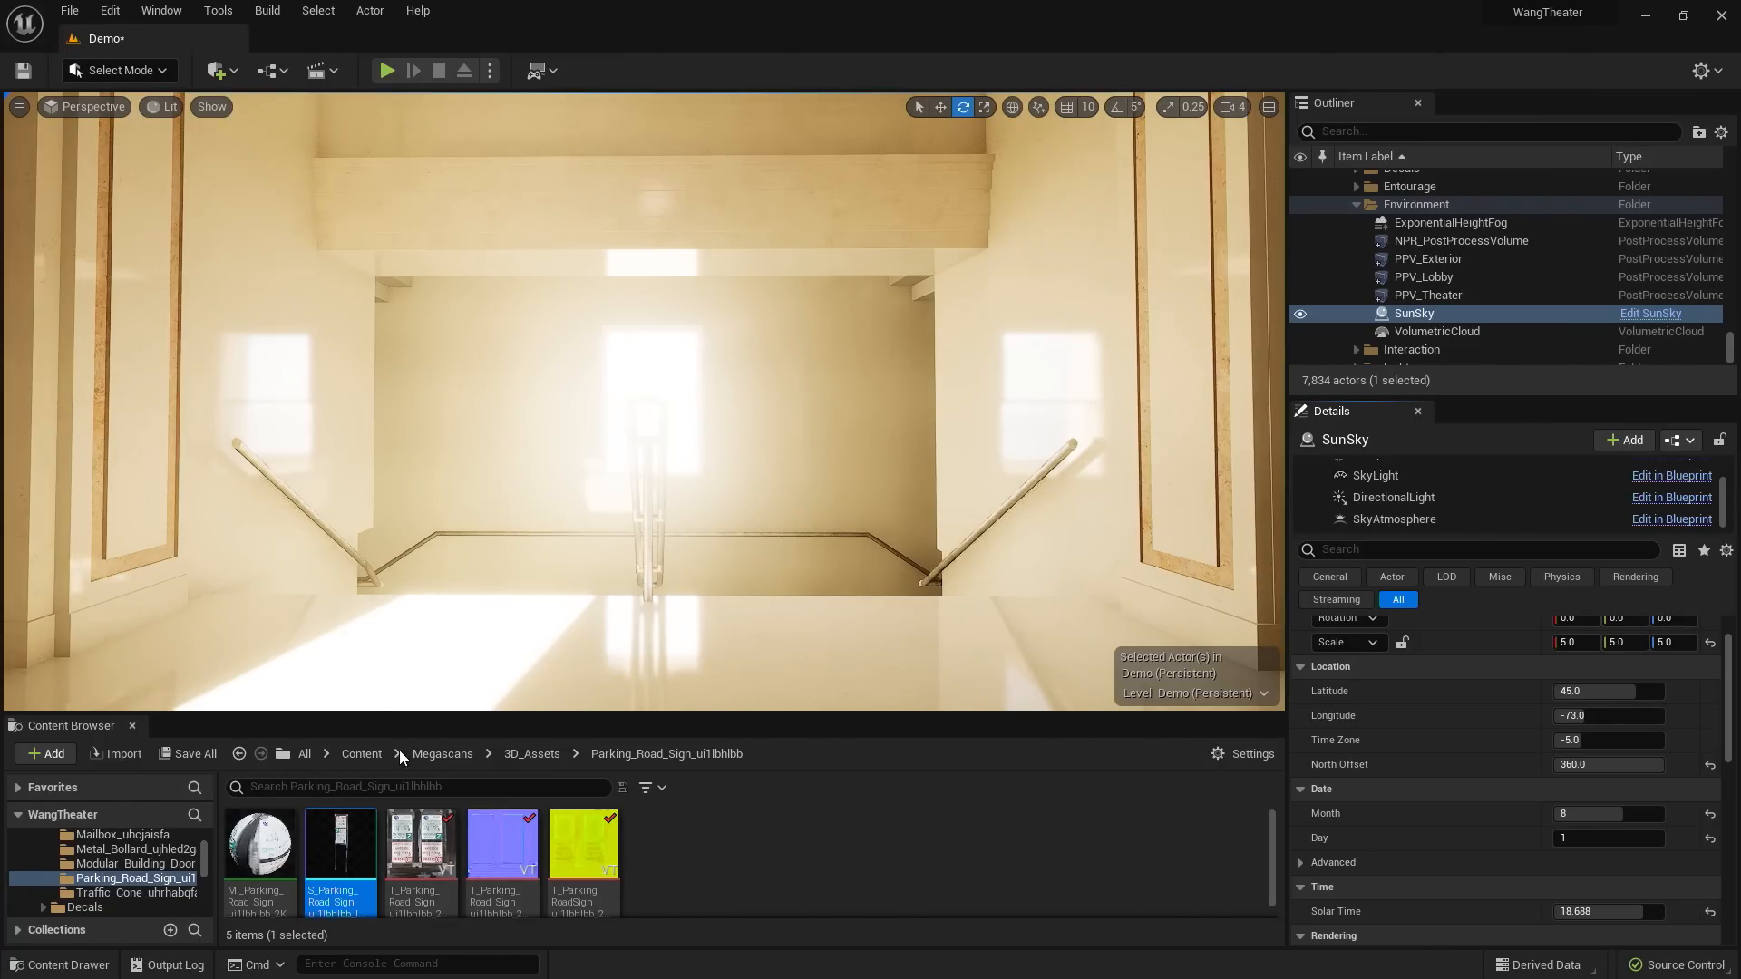
- Search all project content for "carpet" and apply the plain red carpet material to the stair landing floor
left_click(305, 753)
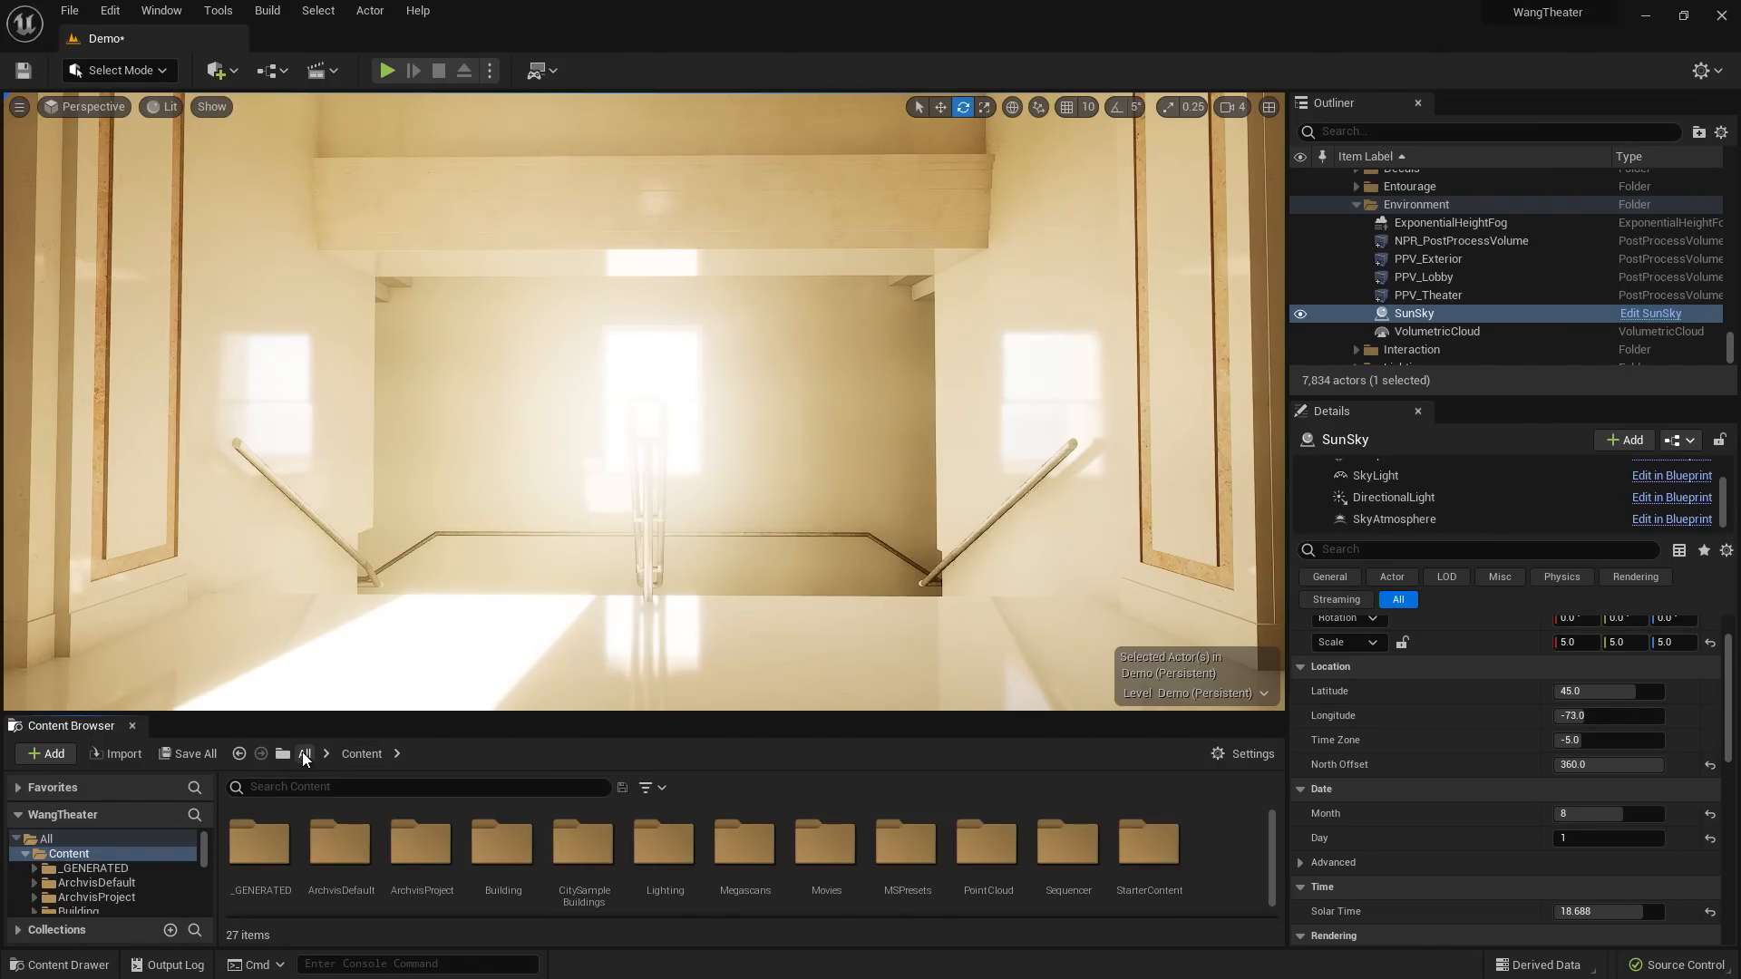
left_click(358, 786)
type("carpet")
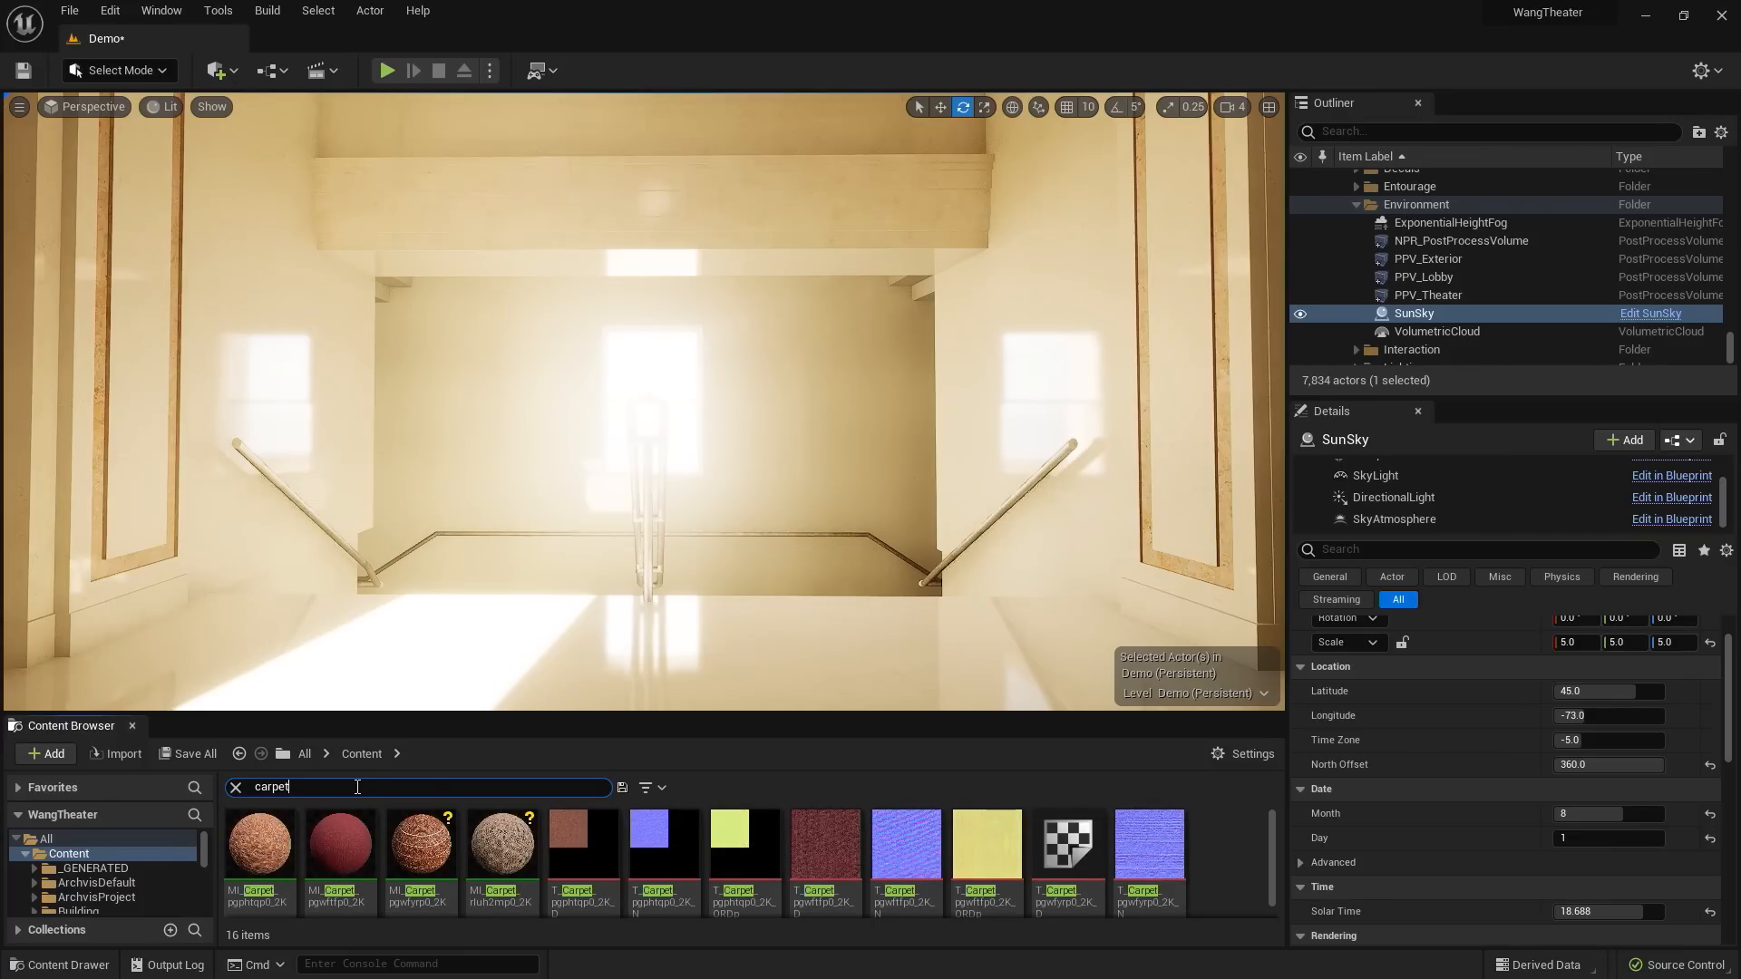
left_click_drag(337, 836, 504, 630)
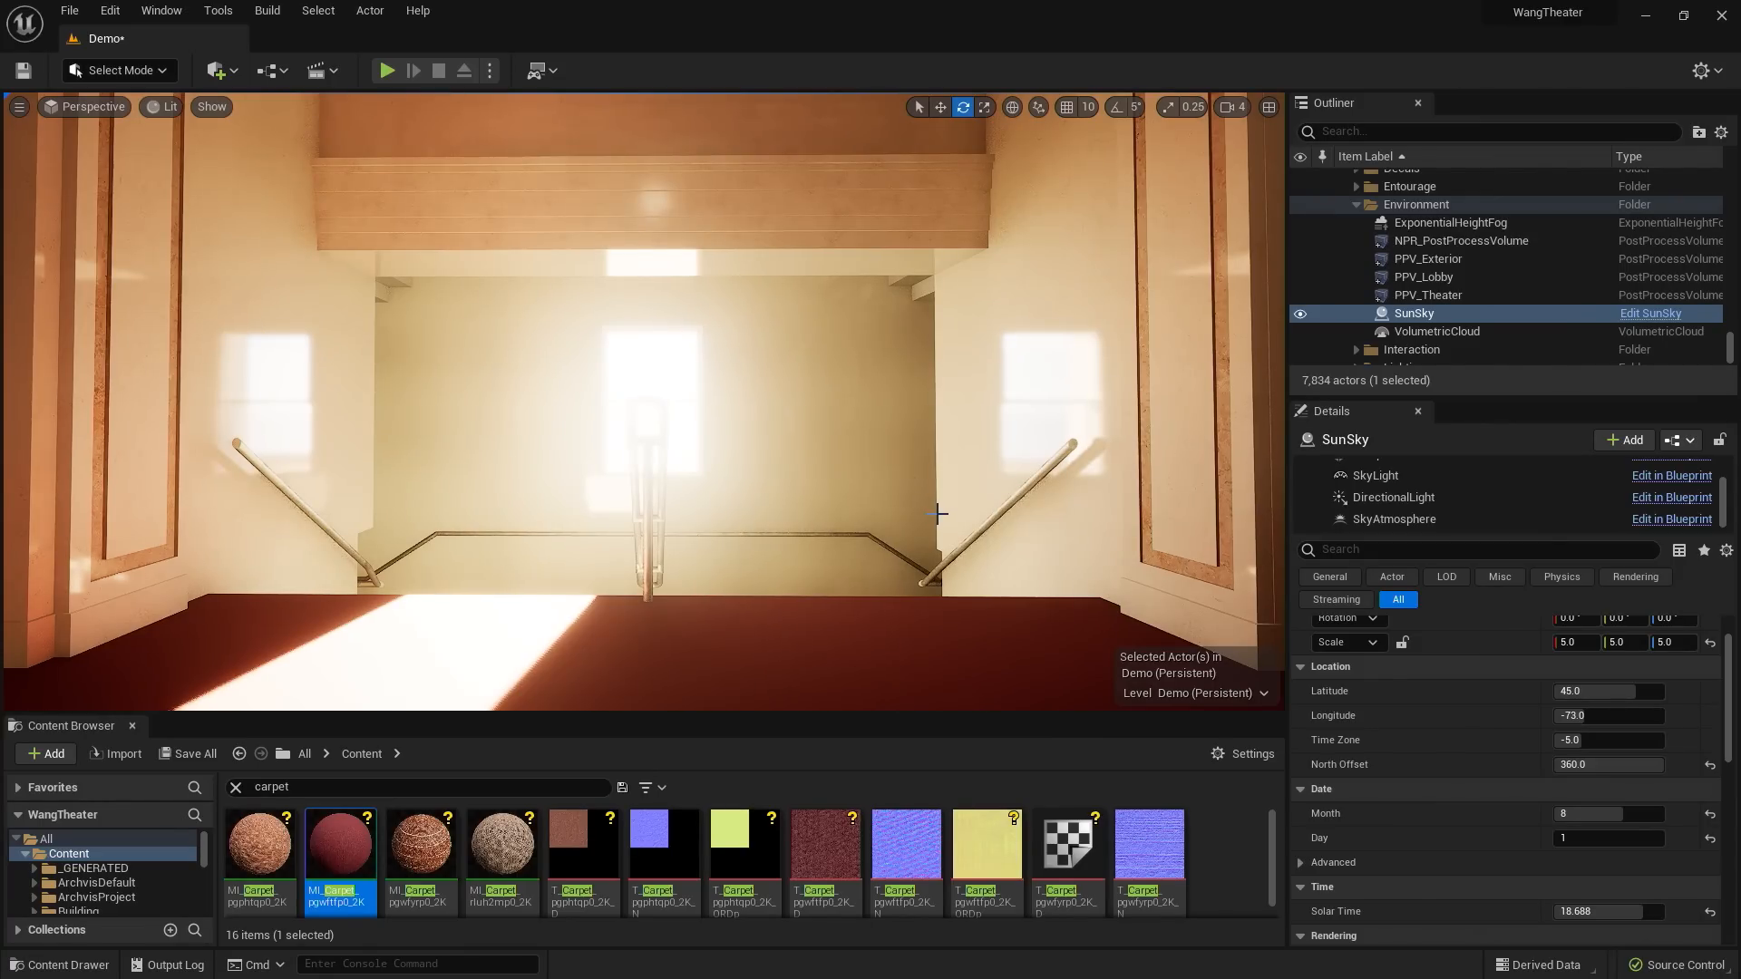
- Tour the chandelier hall and select the carved crest ornament above the balcony arch, including its mesh component
right_click_drag(935, 513, 27, 481)
scroll(570, 442, "up", 3)
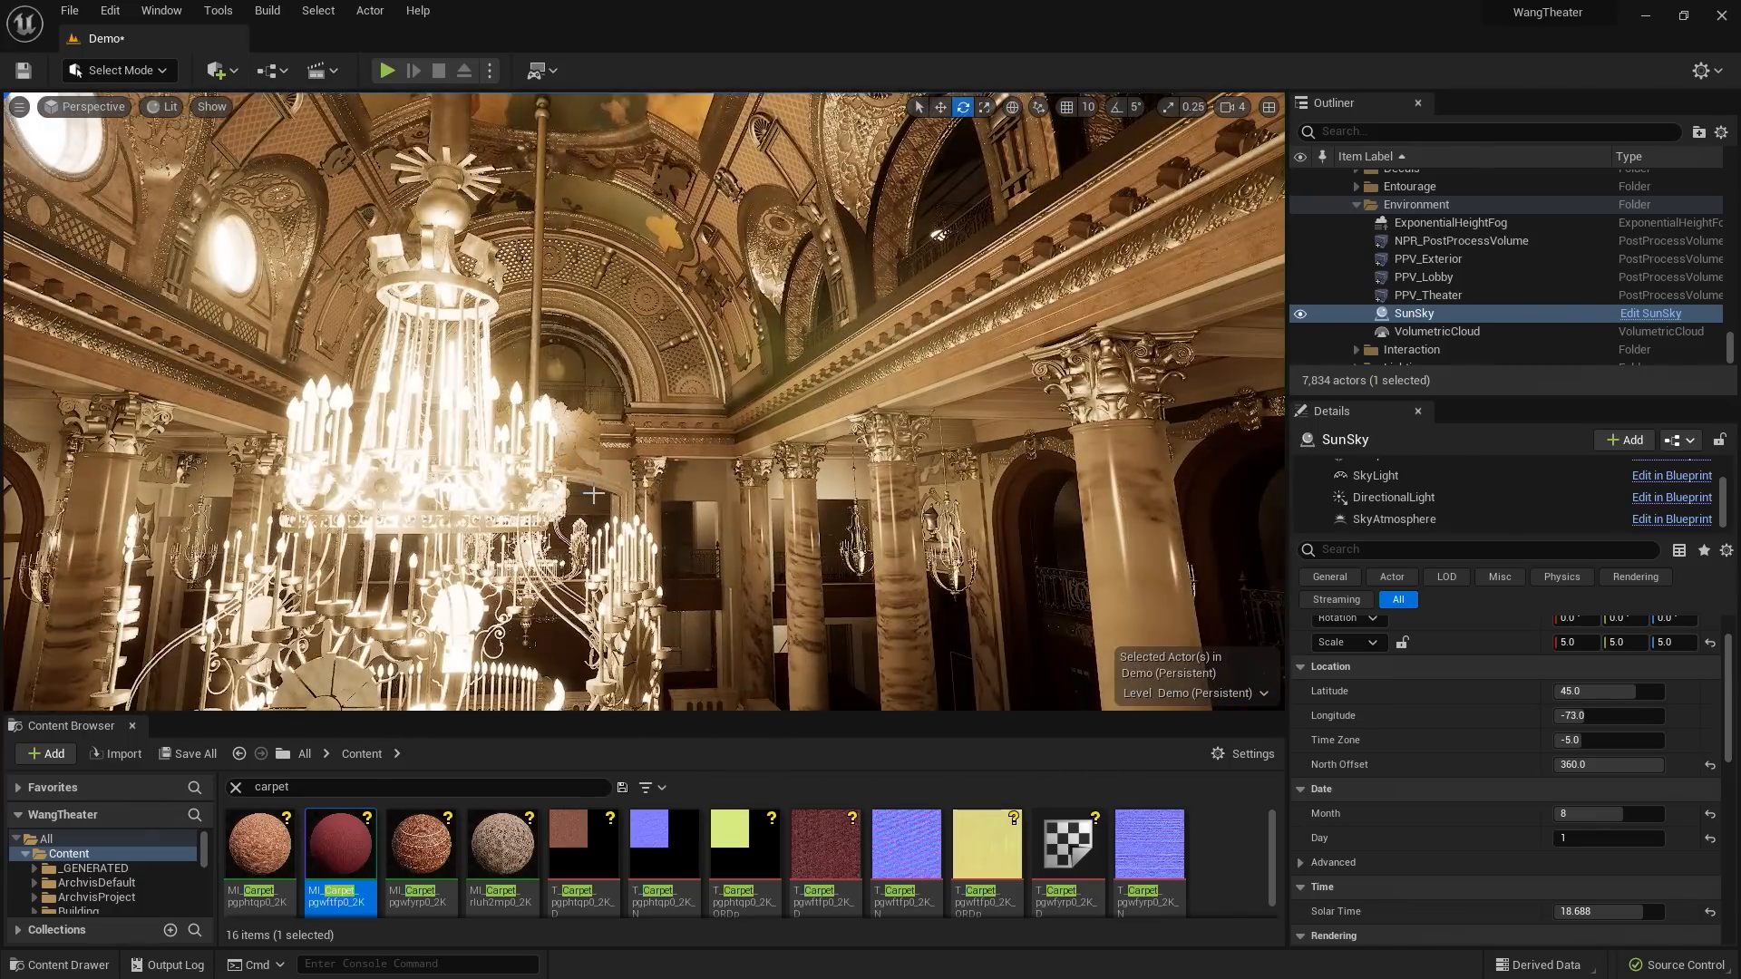
mouse_move(570, 443)
right_mouse_down()
mouse_move(607, 371)
mouse_move(558, 263)
mouse_move(620, 466)
right_mouse_up()
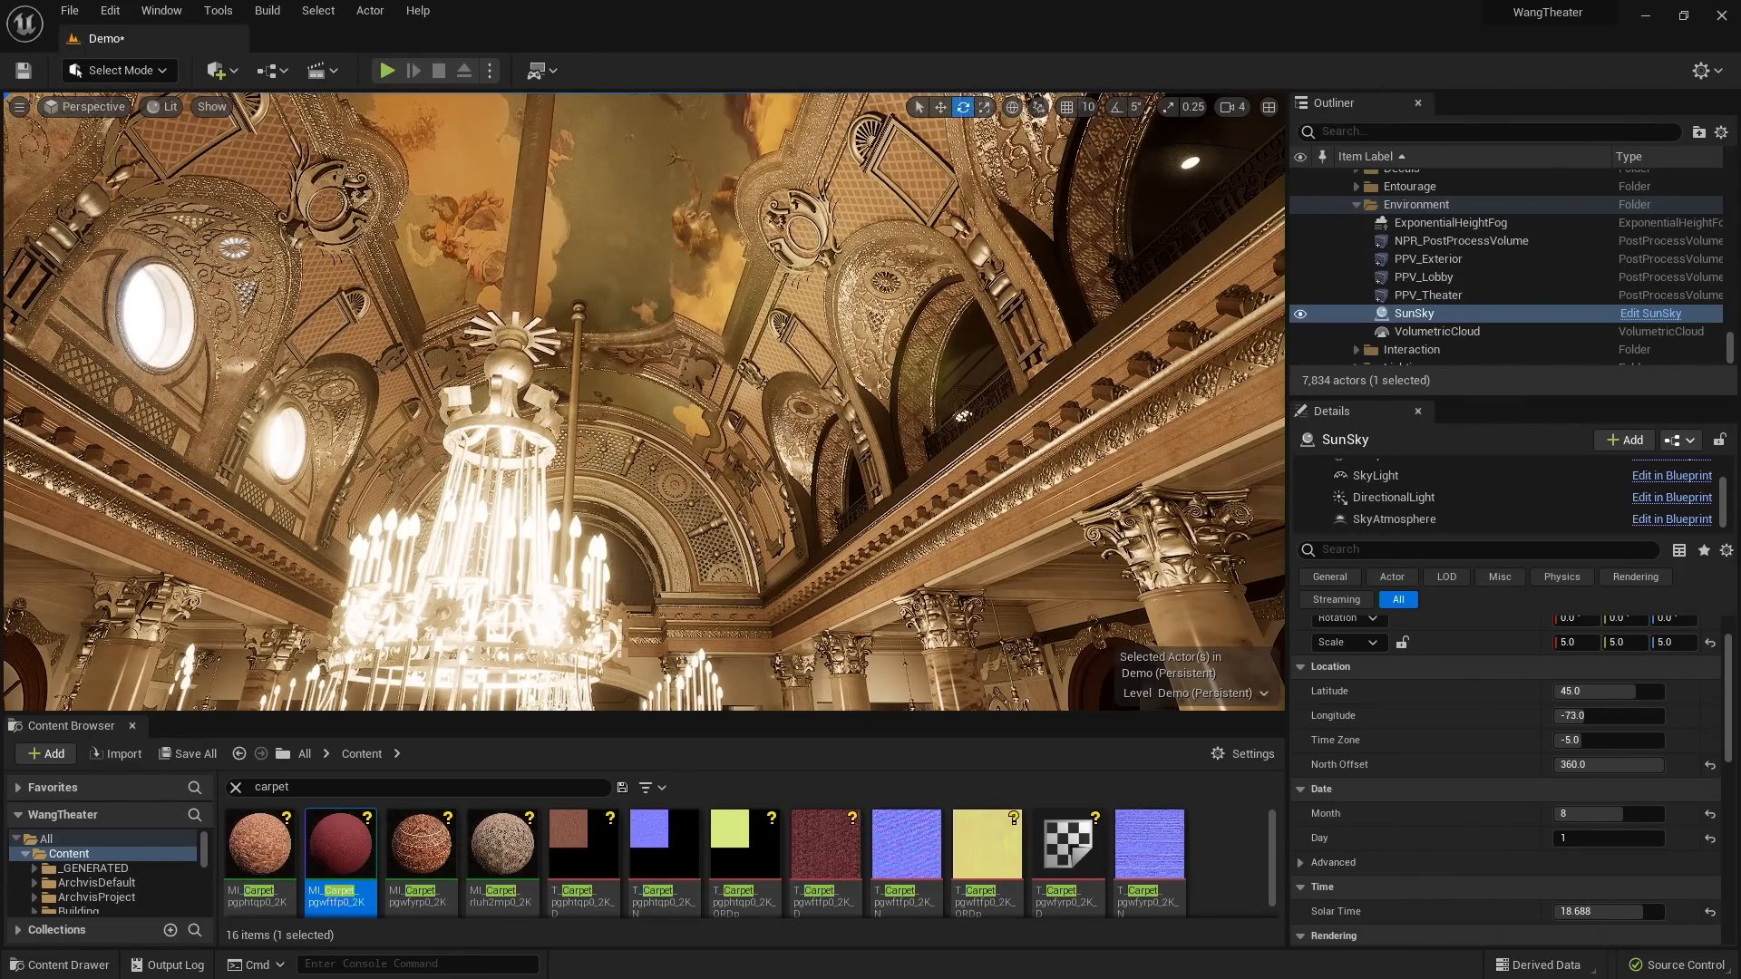
right_click_drag(514, 536, 650, 554)
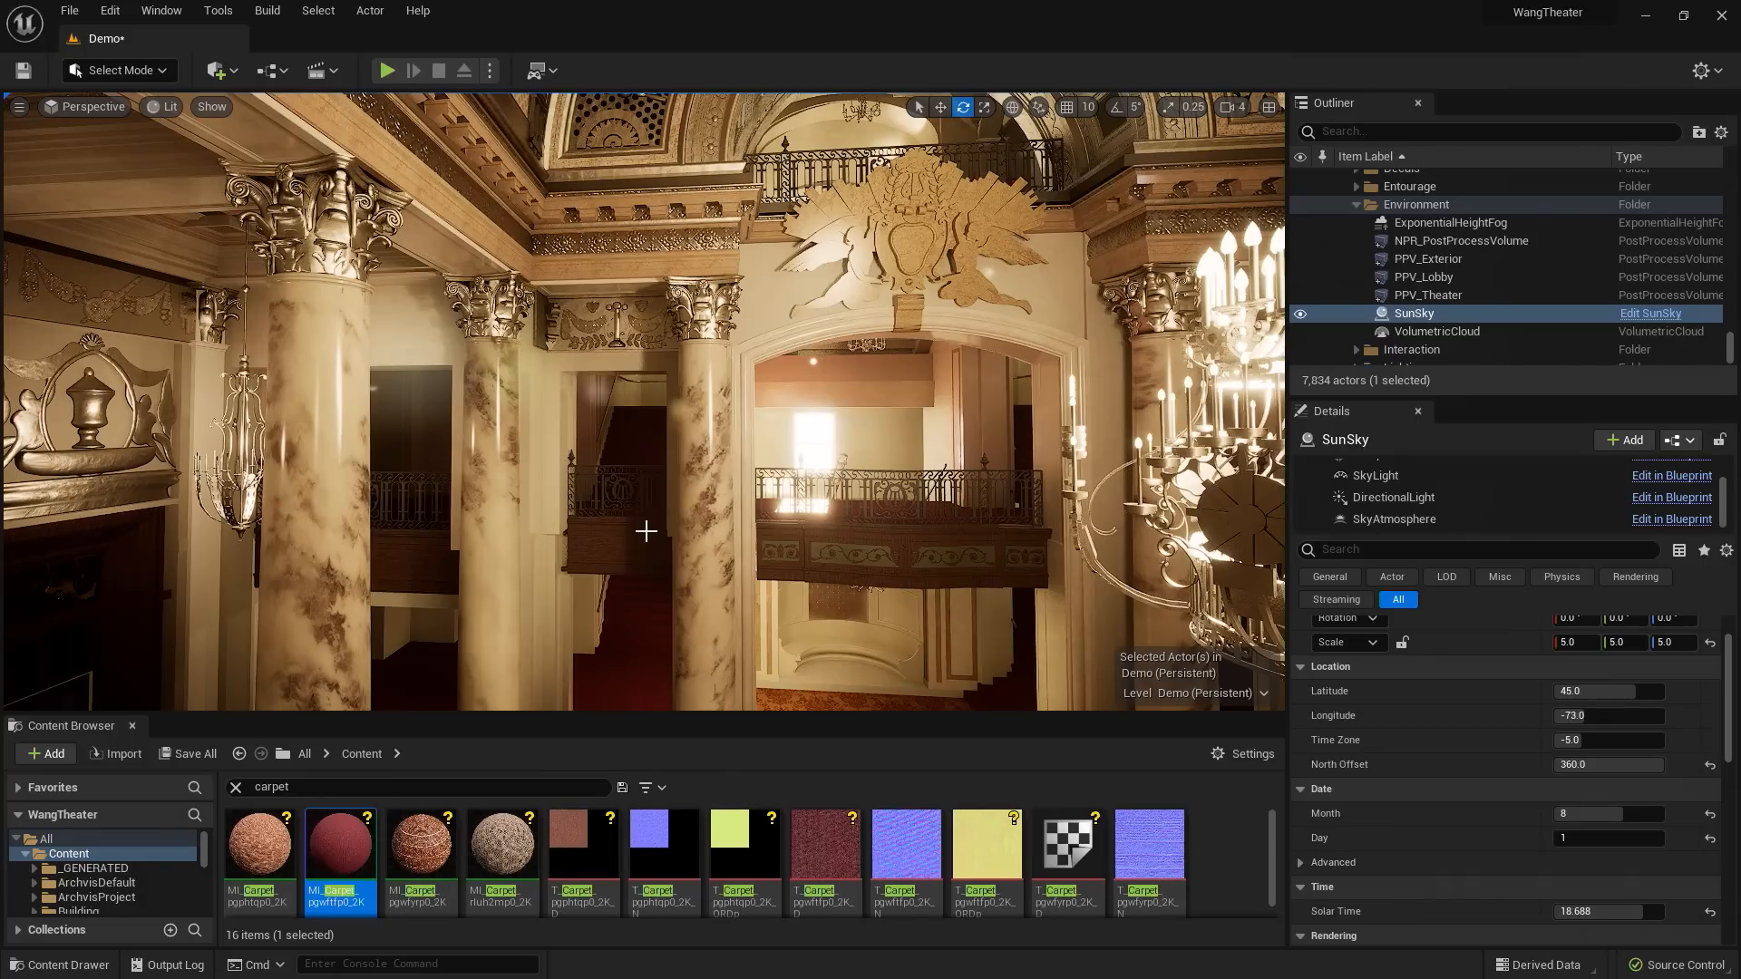
left_click(934, 256)
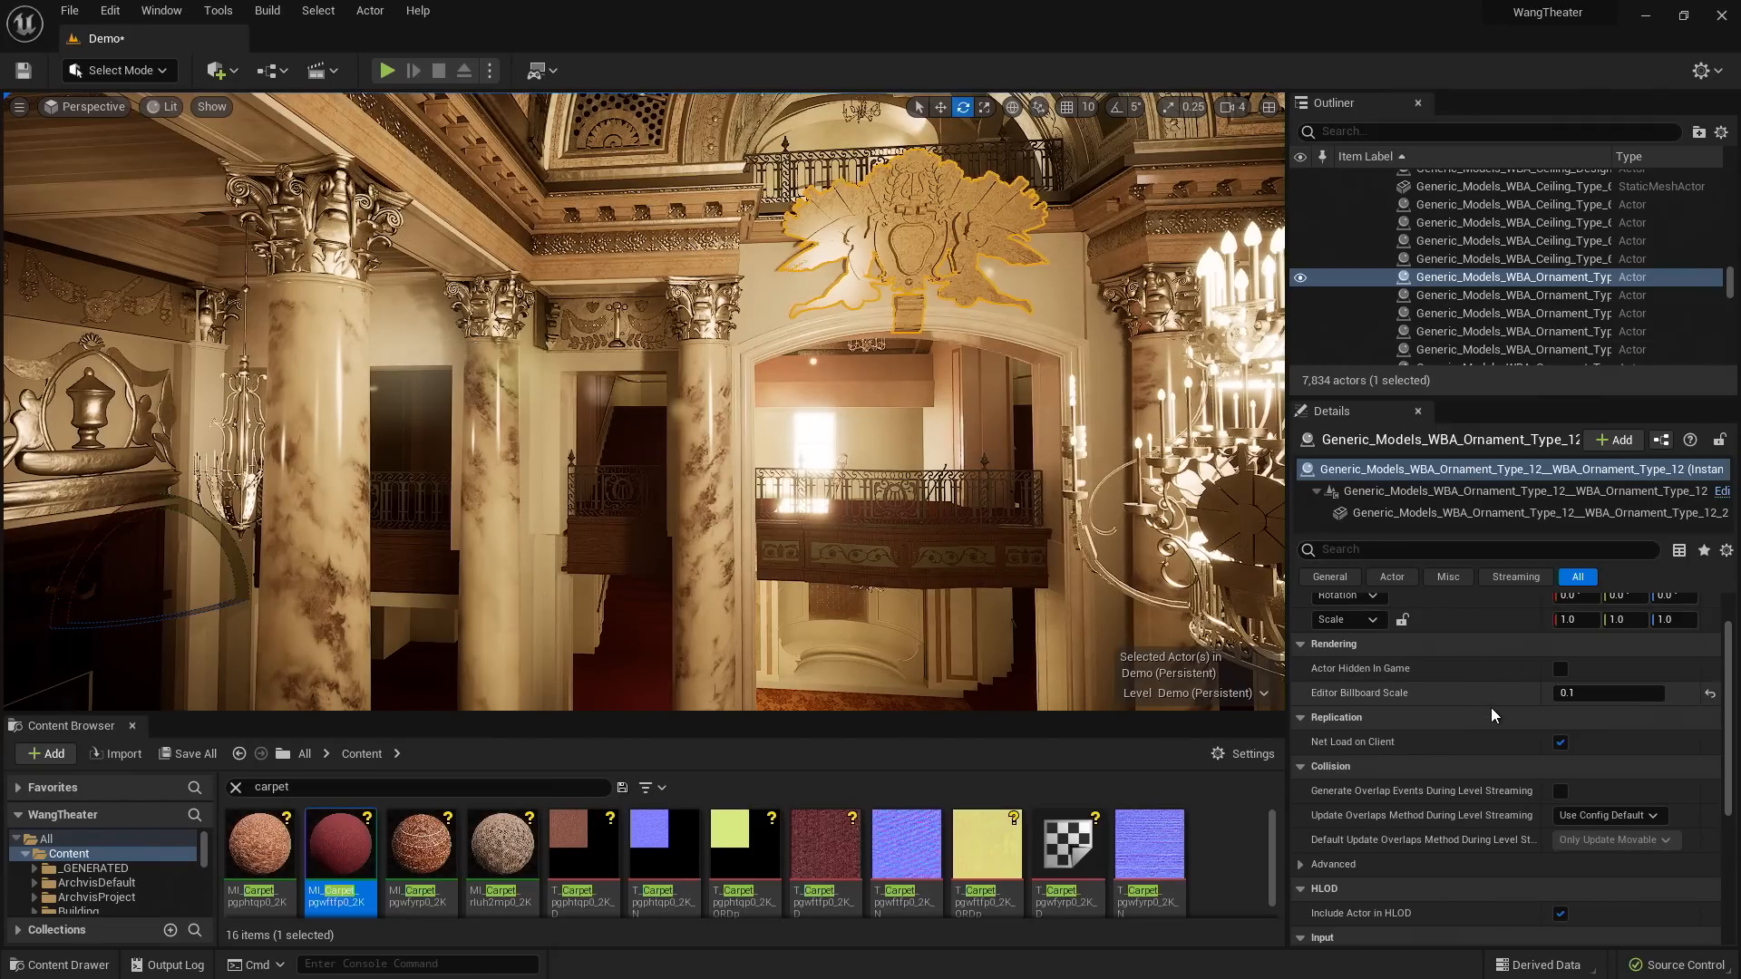
scroll(1491, 707, "up", 2)
left_click(1428, 513)
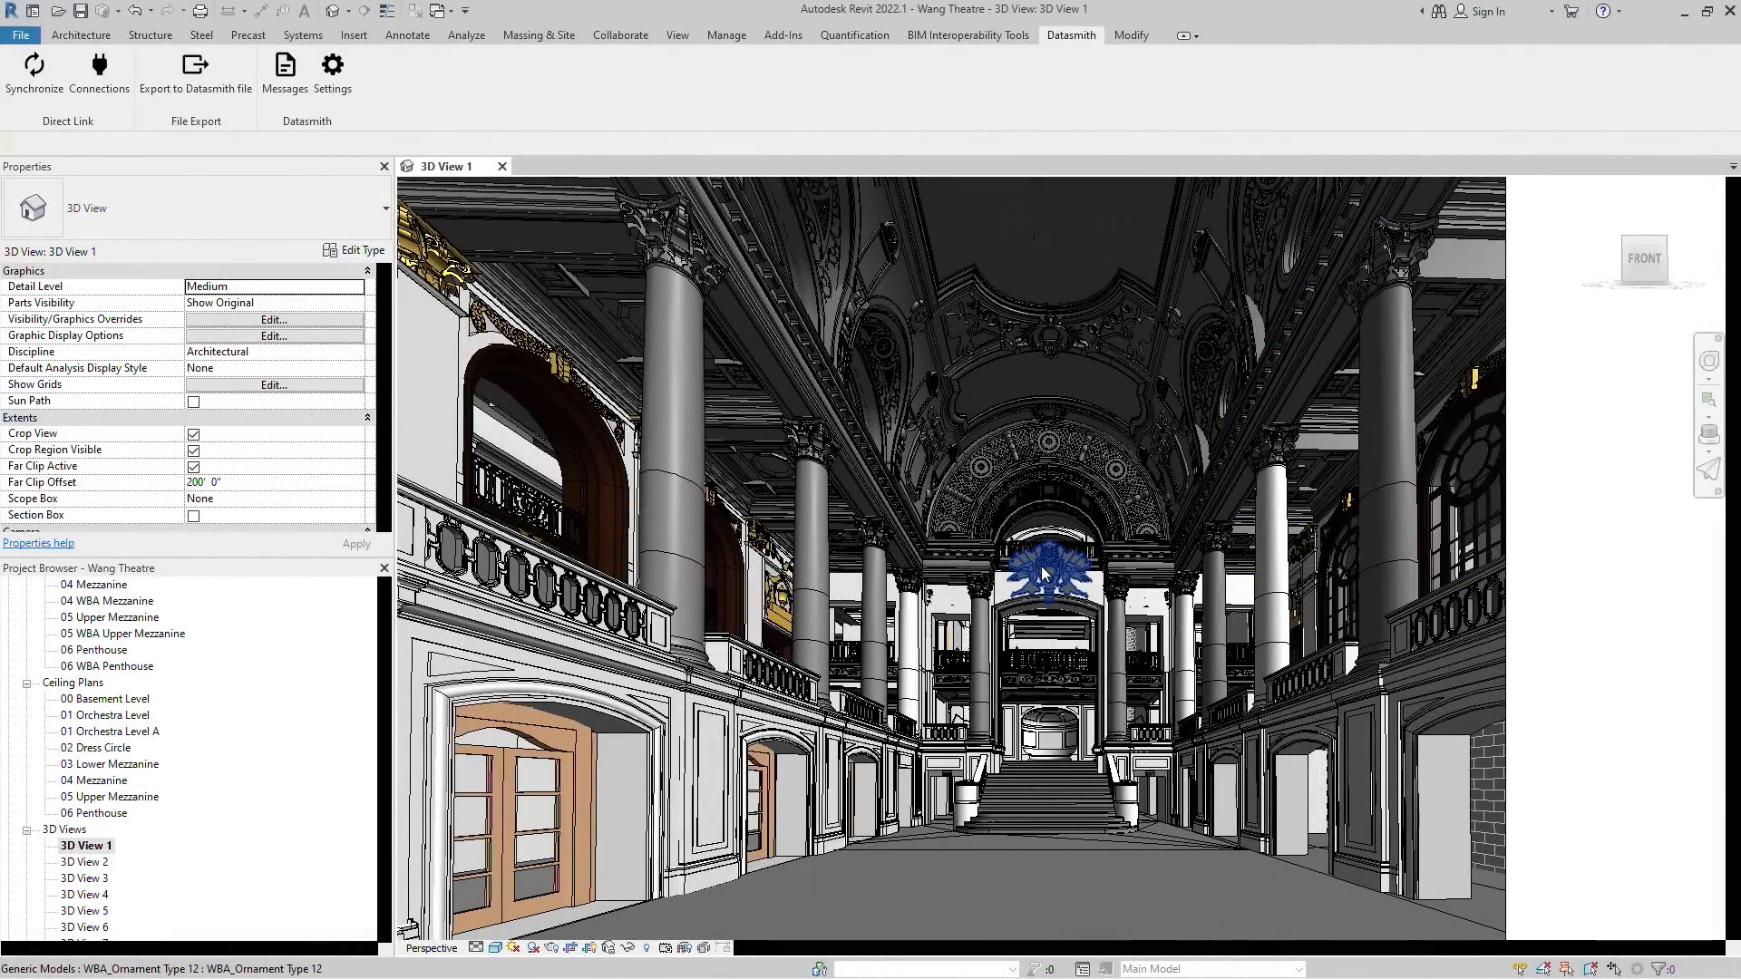
- Open the crest ornament's family for editing and assign the Default material to its fan-shaped back extrusion
left_click(1043, 572)
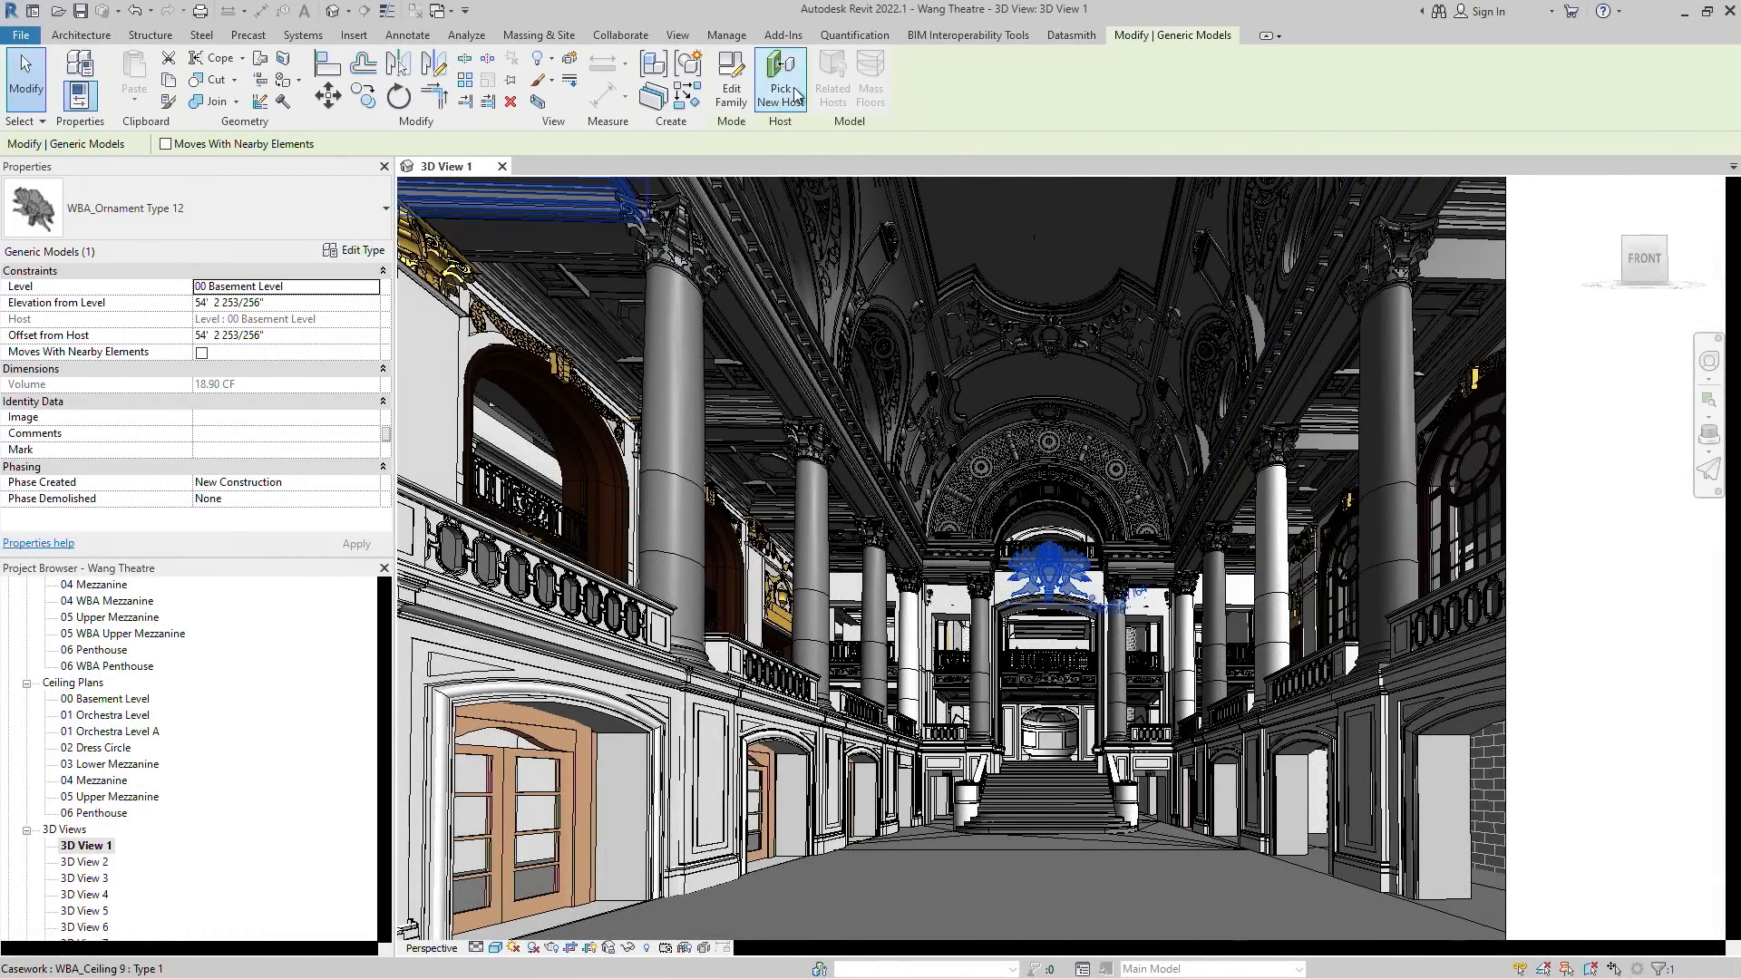
left_click(731, 80)
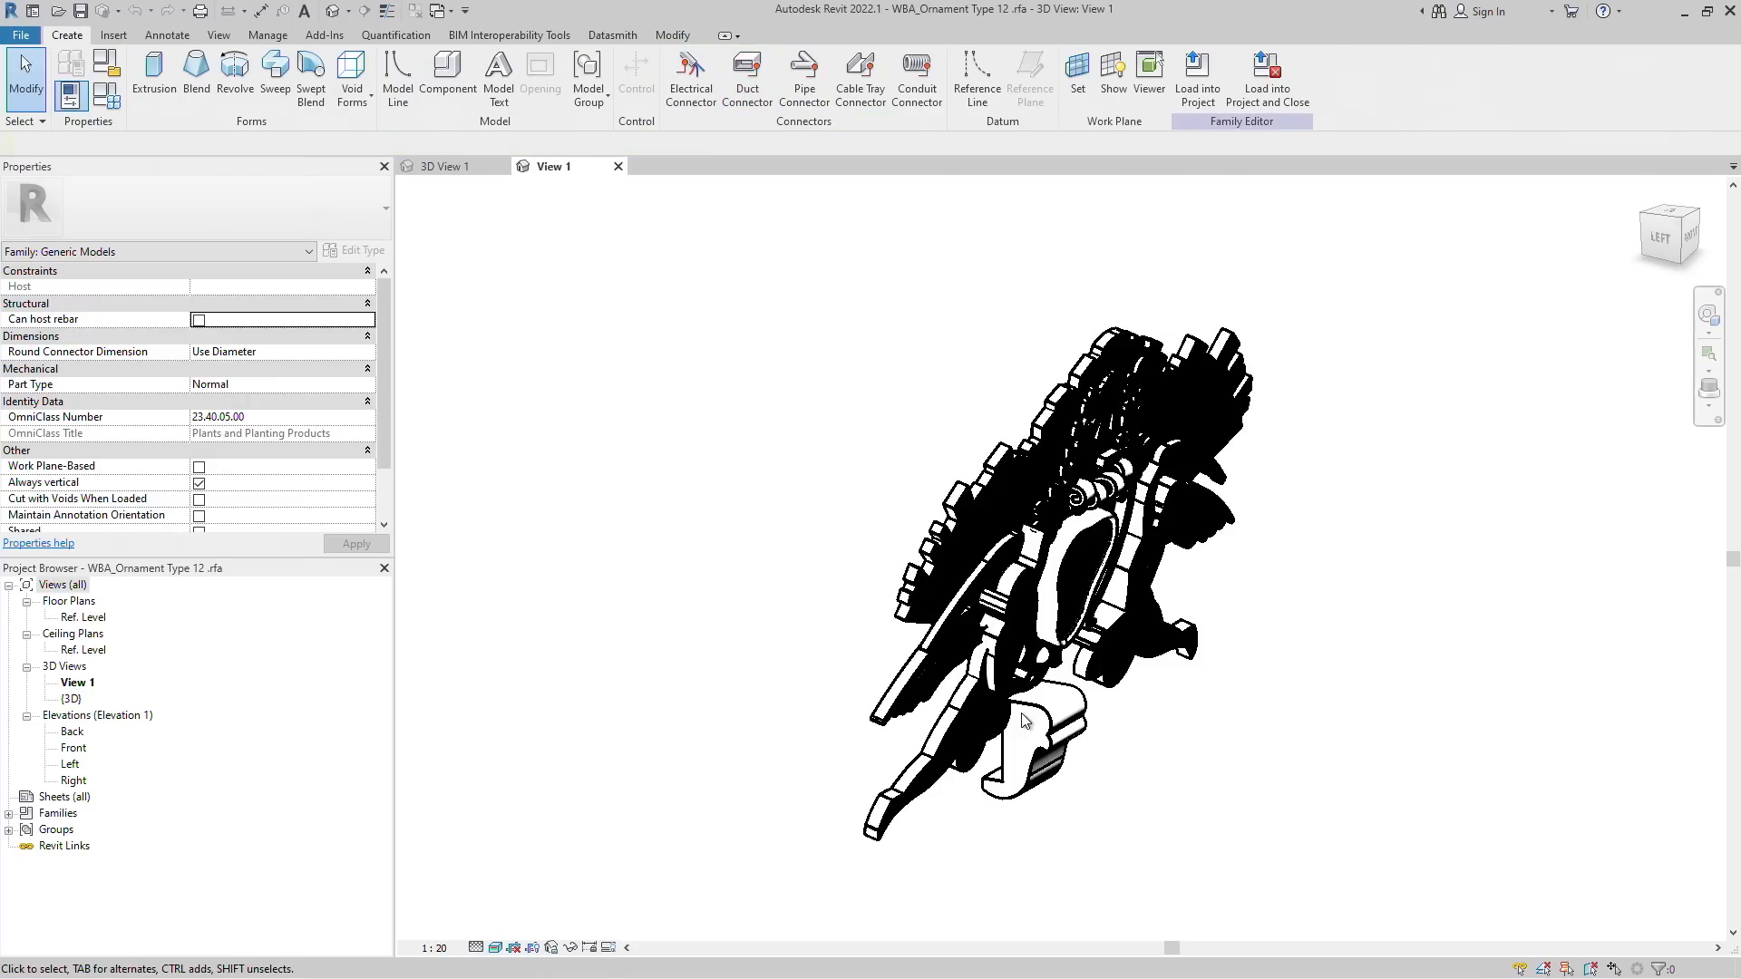
left_click(1001, 497)
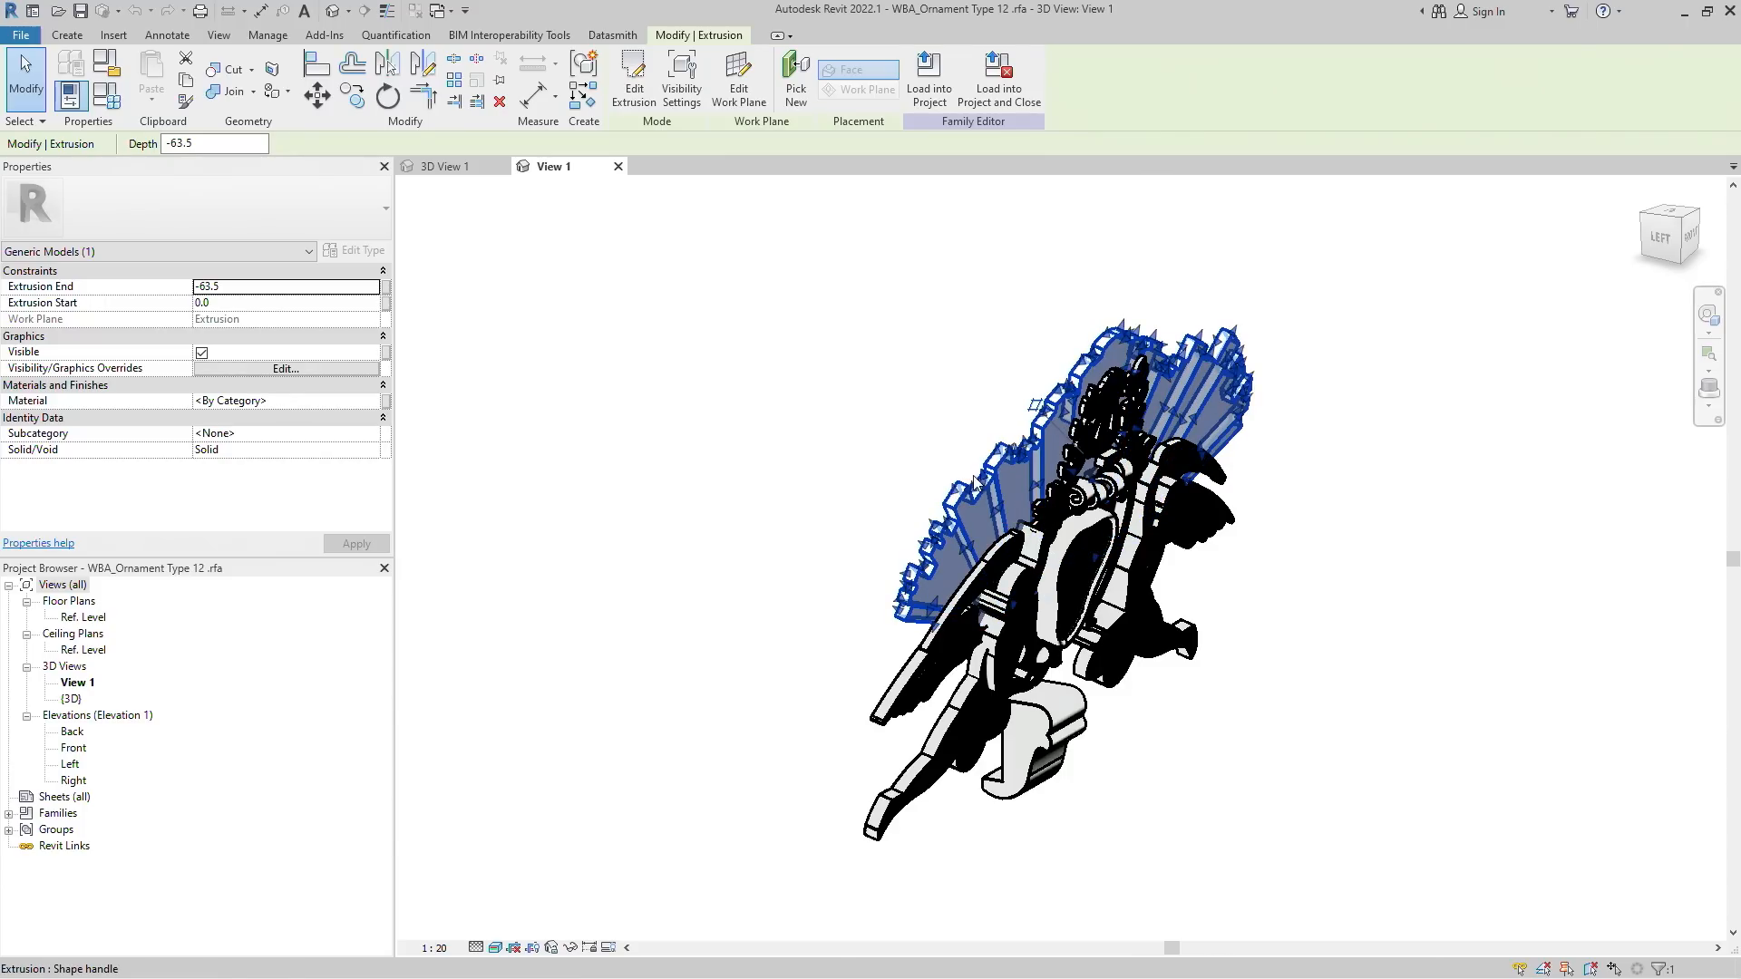
left_click(334, 401)
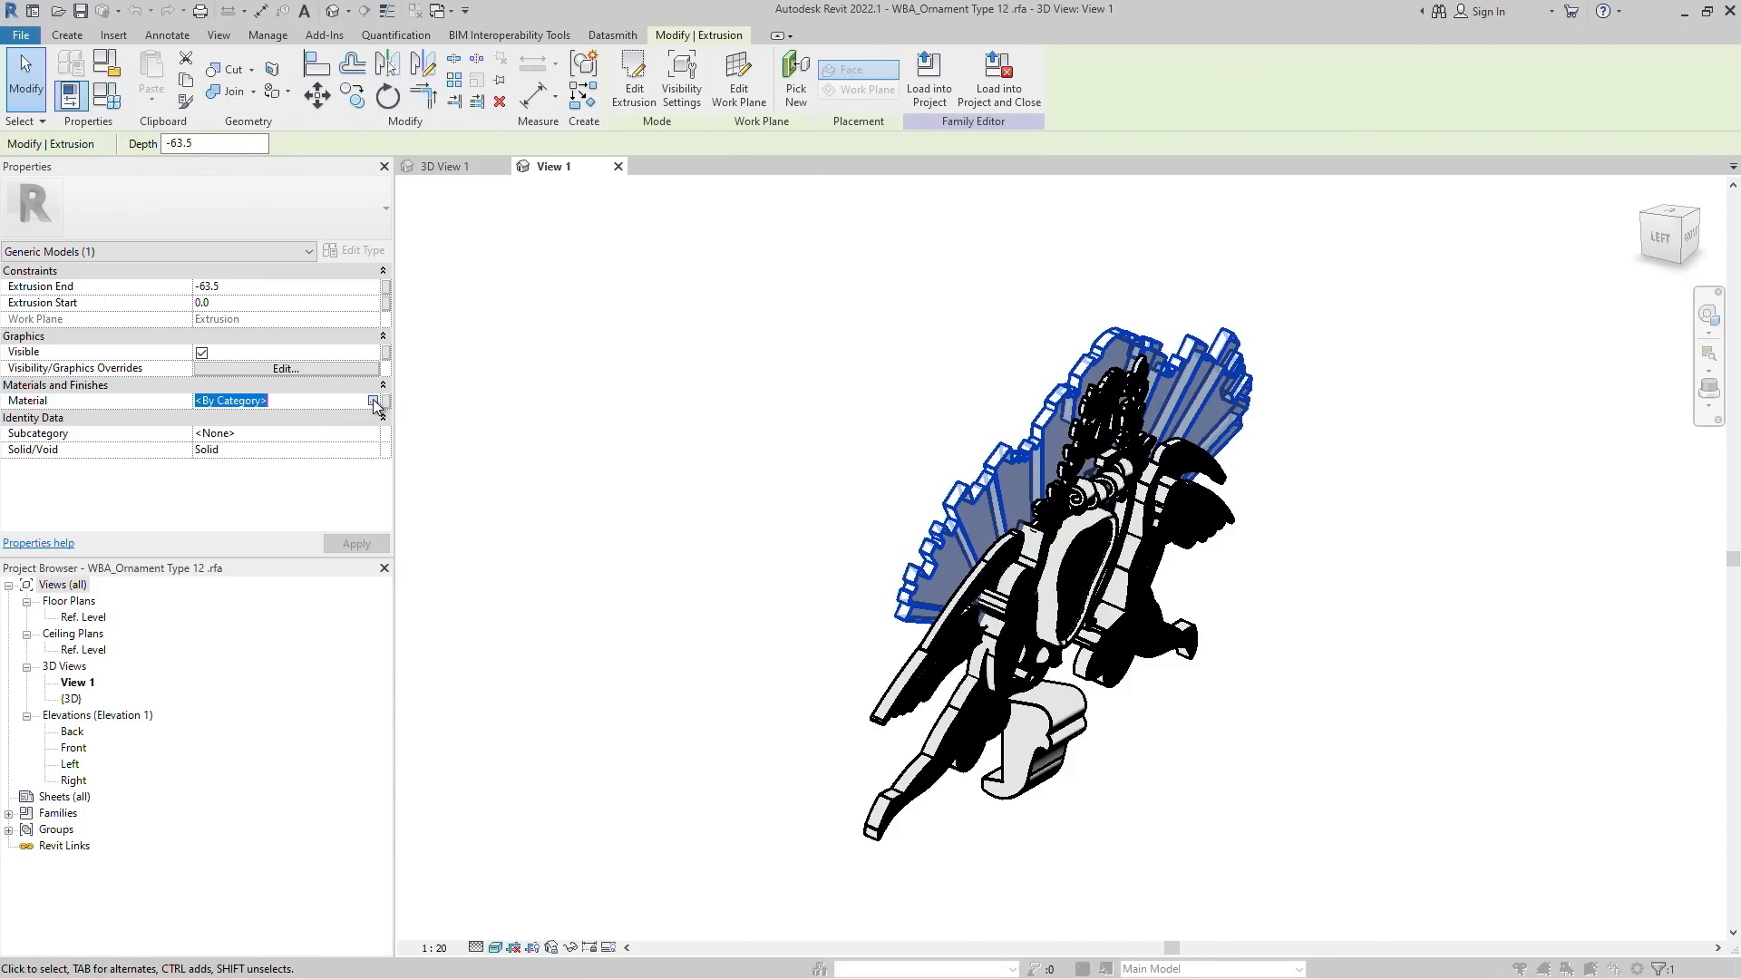
left_click(373, 400)
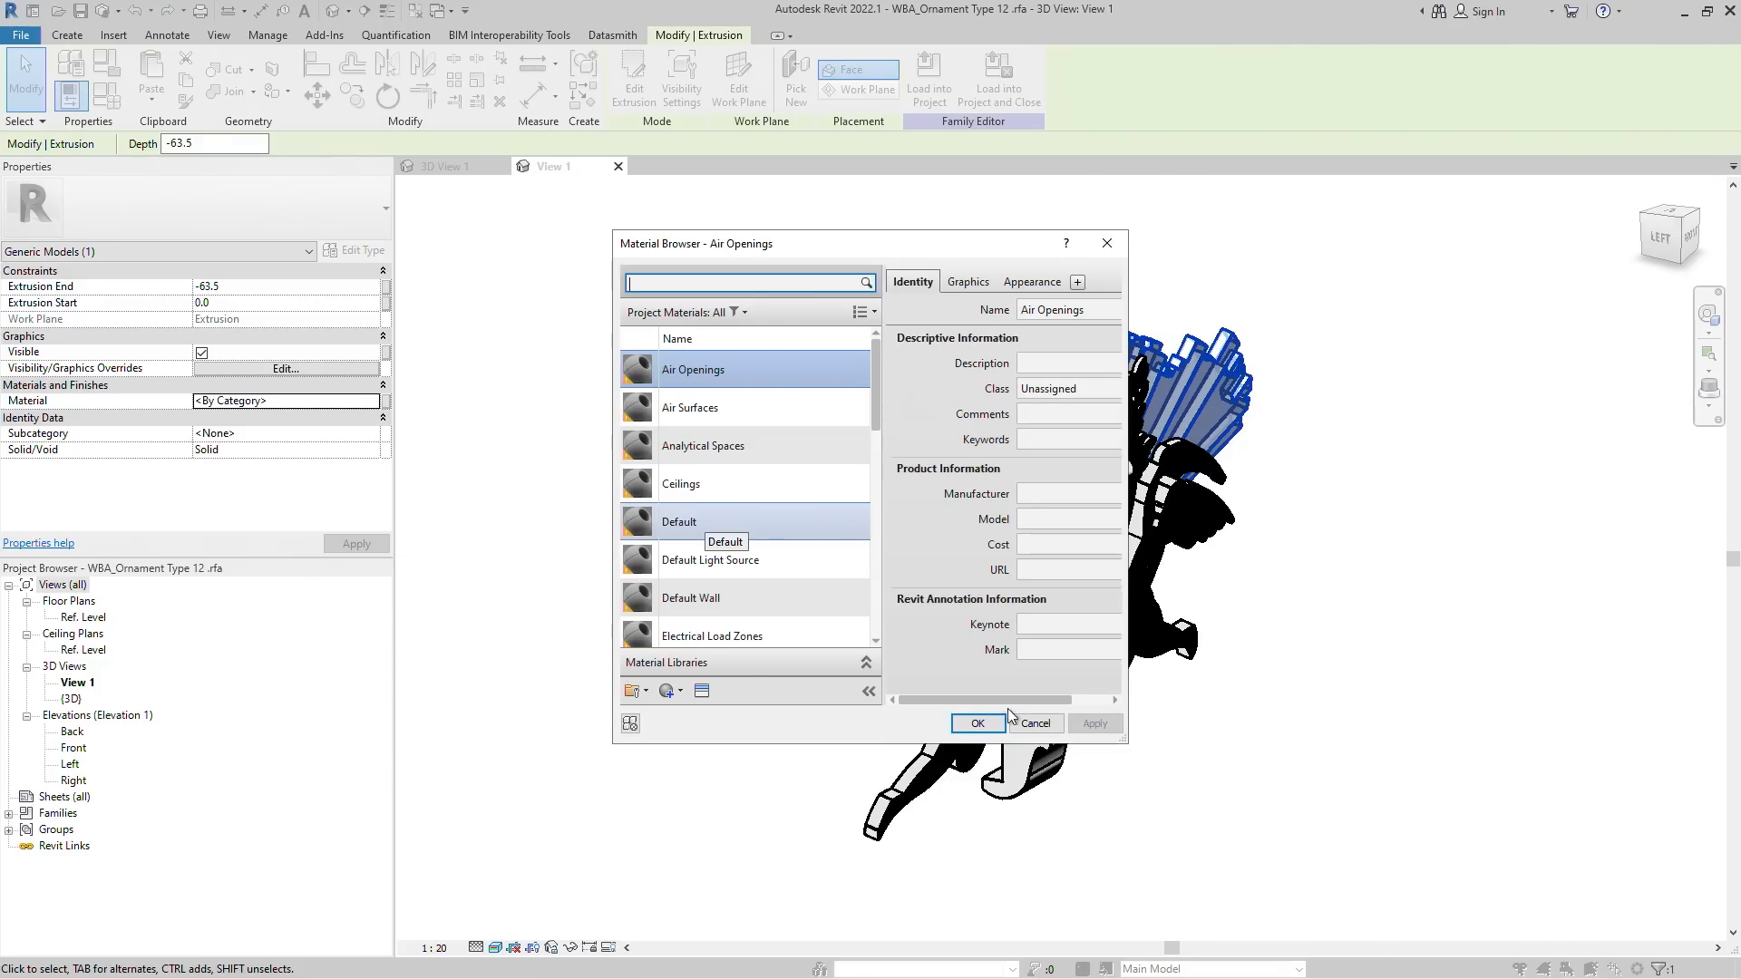
scroll(698, 520, "down", 1)
left_click(699, 520)
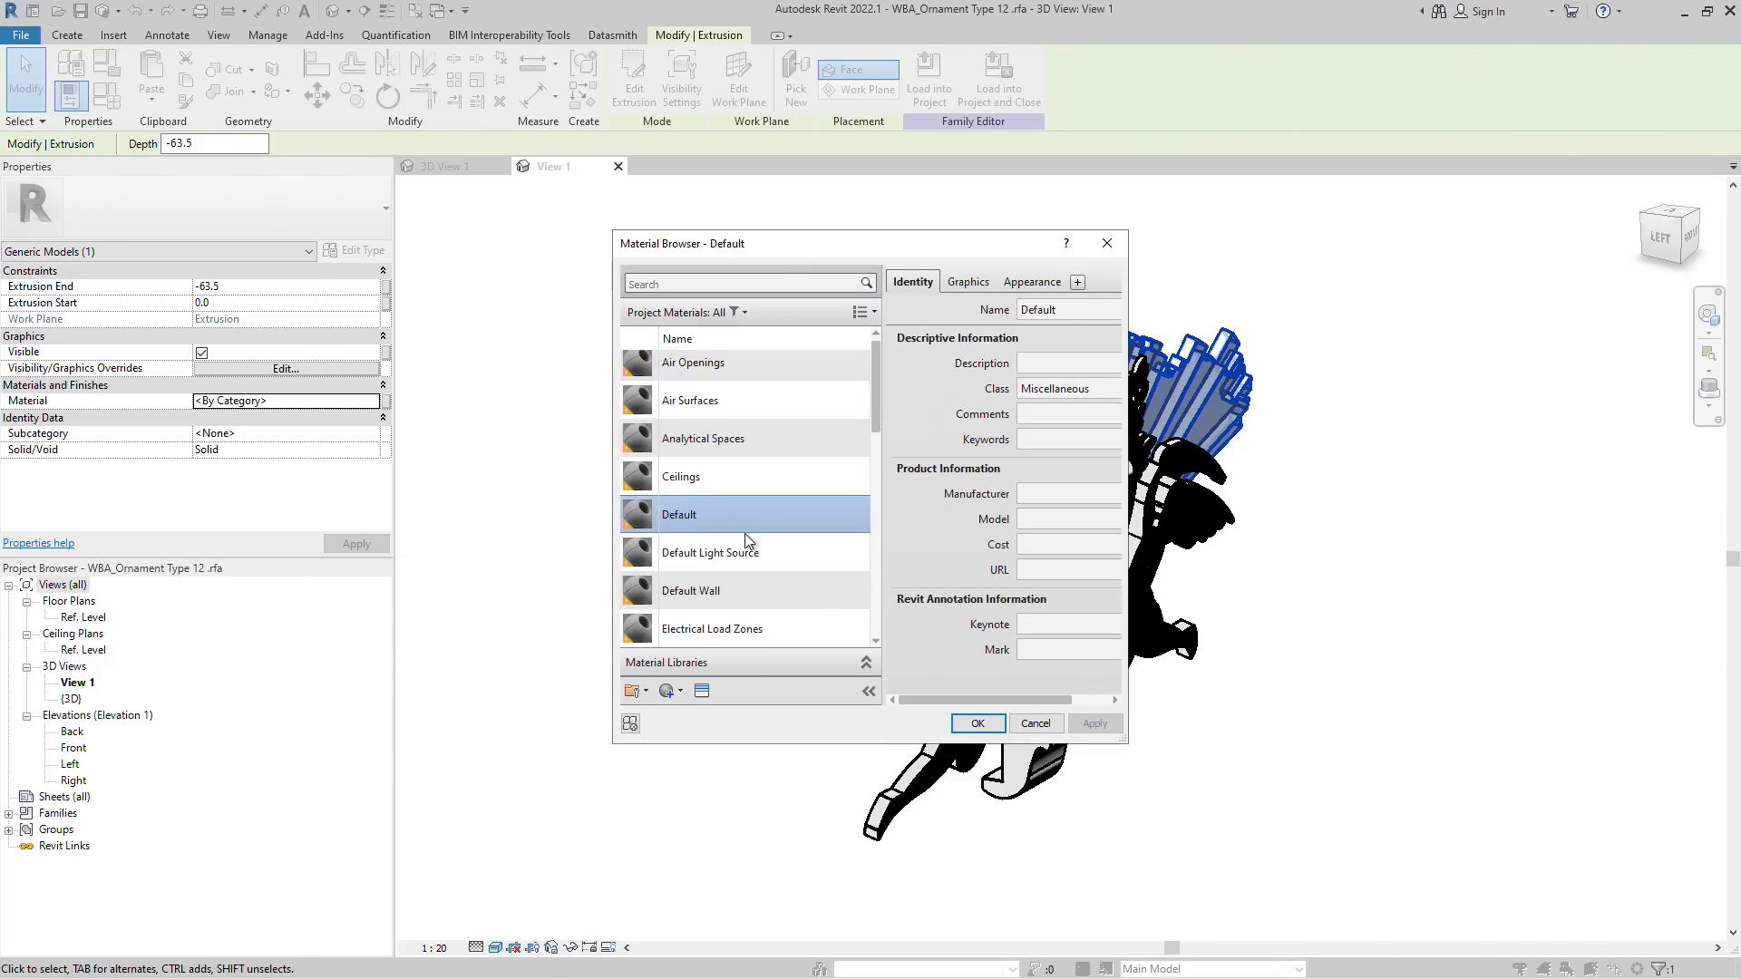
left_click(978, 723)
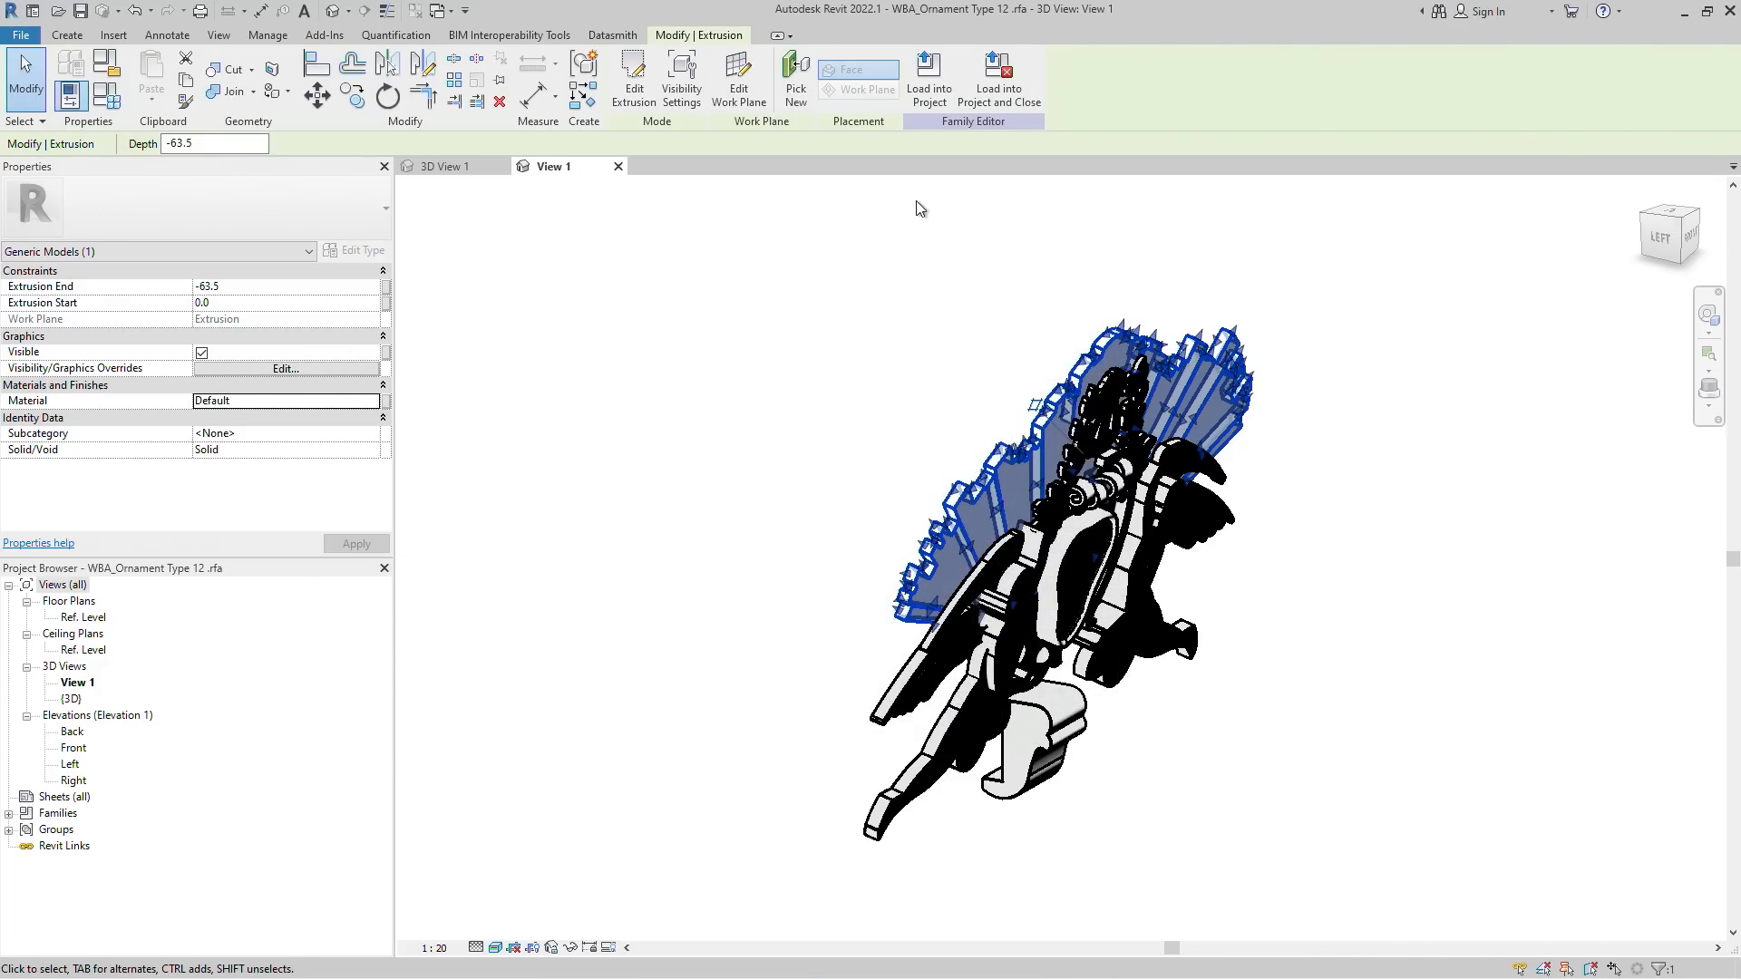
- Load the edited ornament family into the theatre project, overwriting the existing version, and synchronize the model through Datasmith Direct Link
left_click(929, 74)
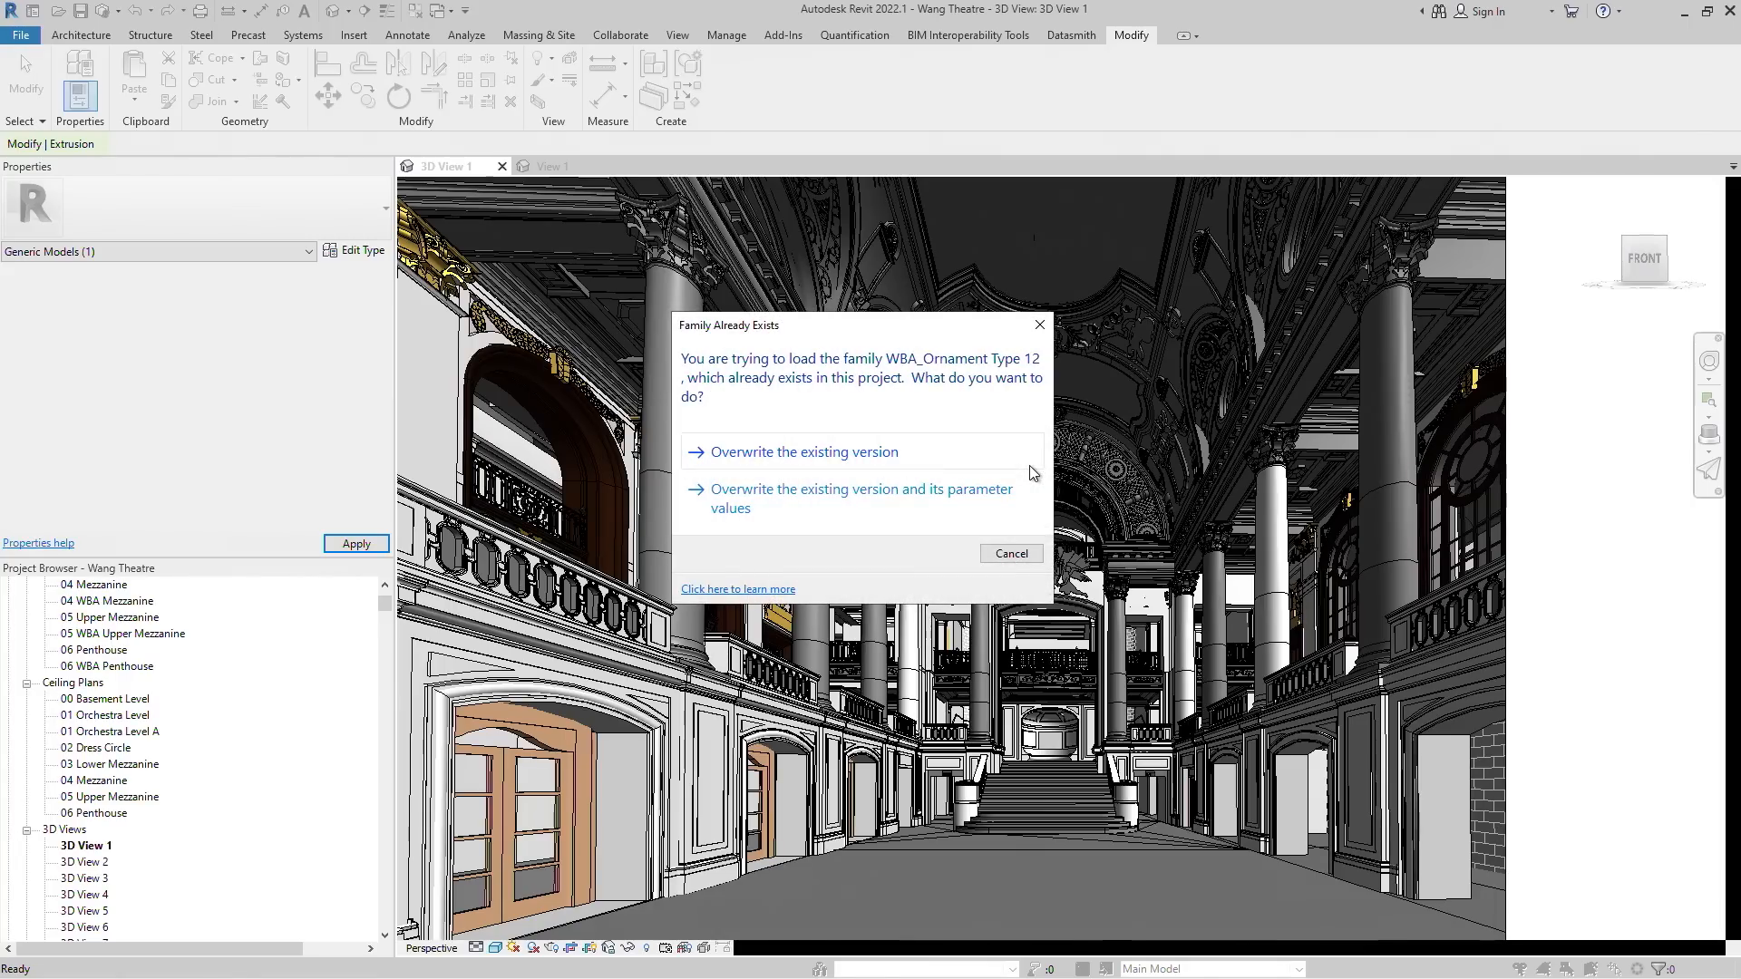
left_click(844, 451)
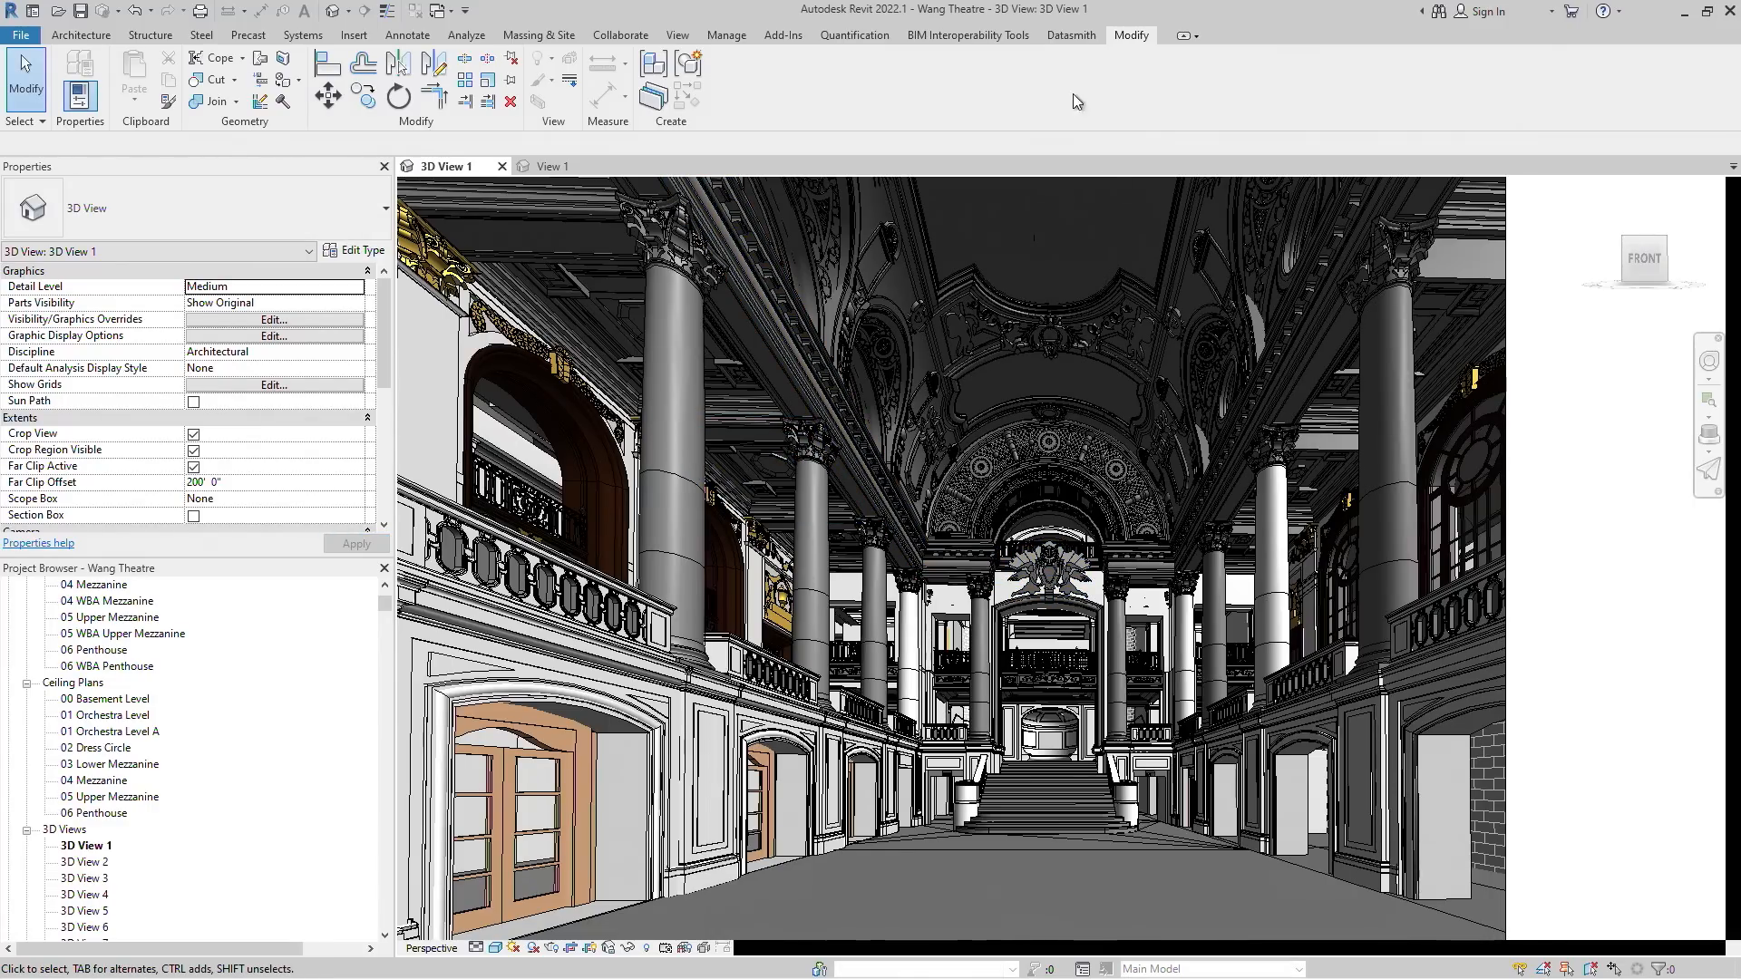
left_click(1068, 37)
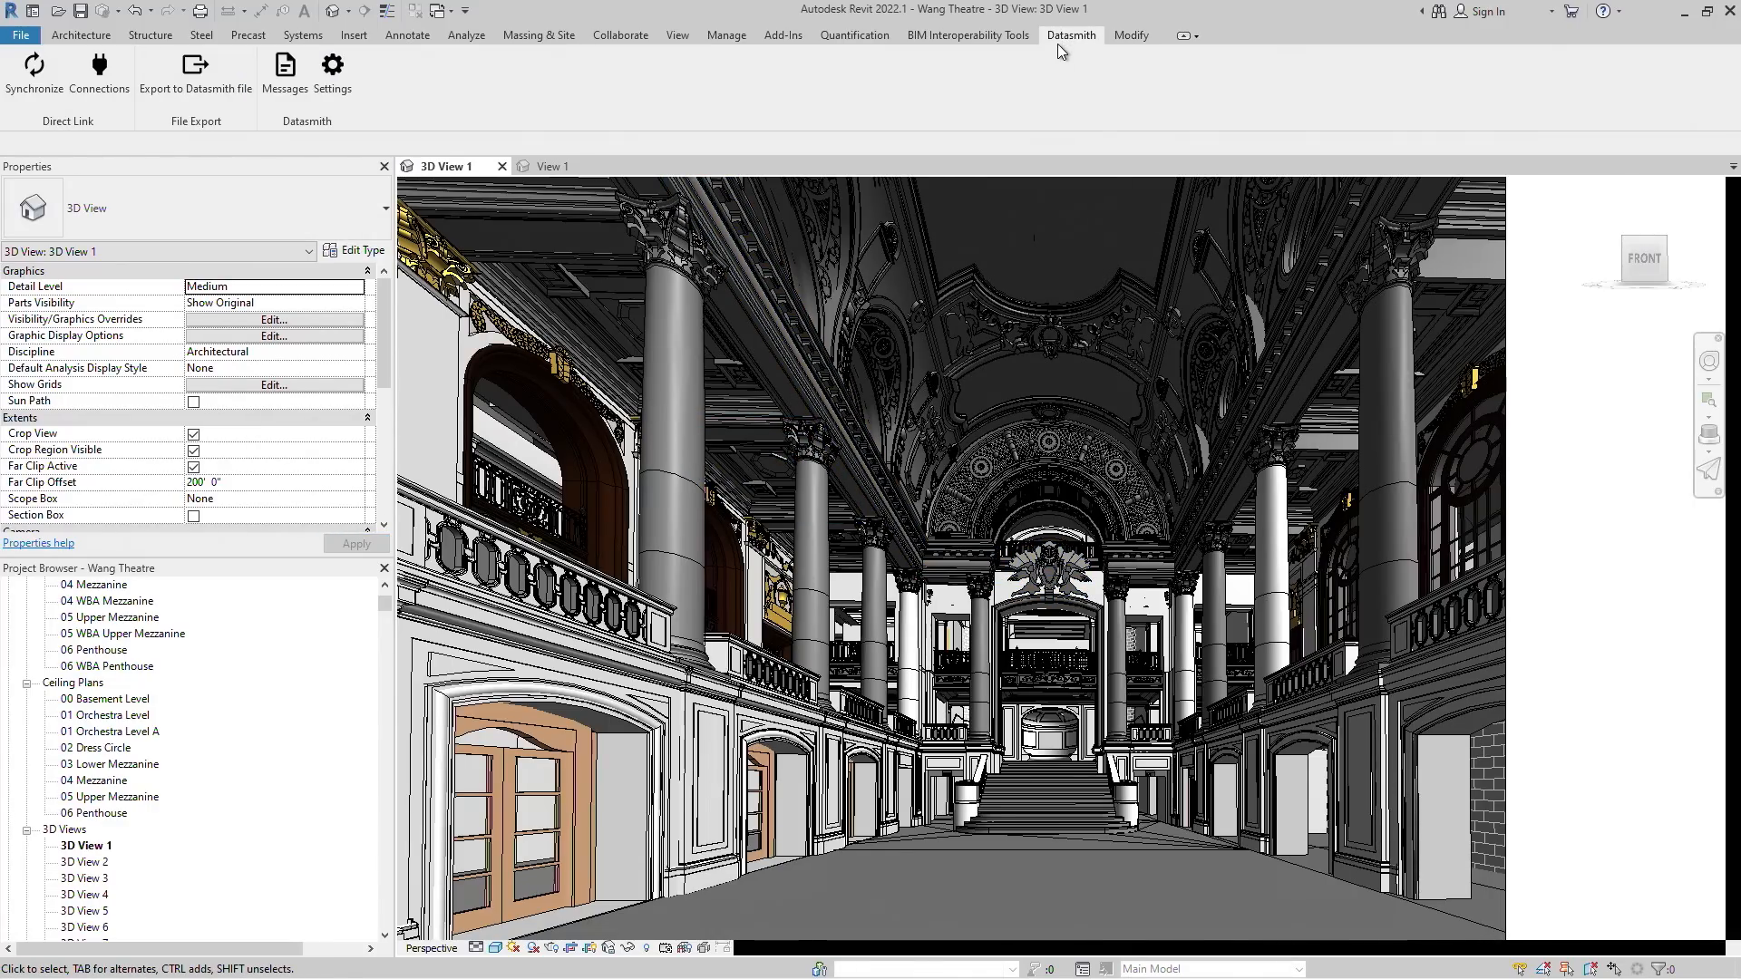
left_click(41, 76)
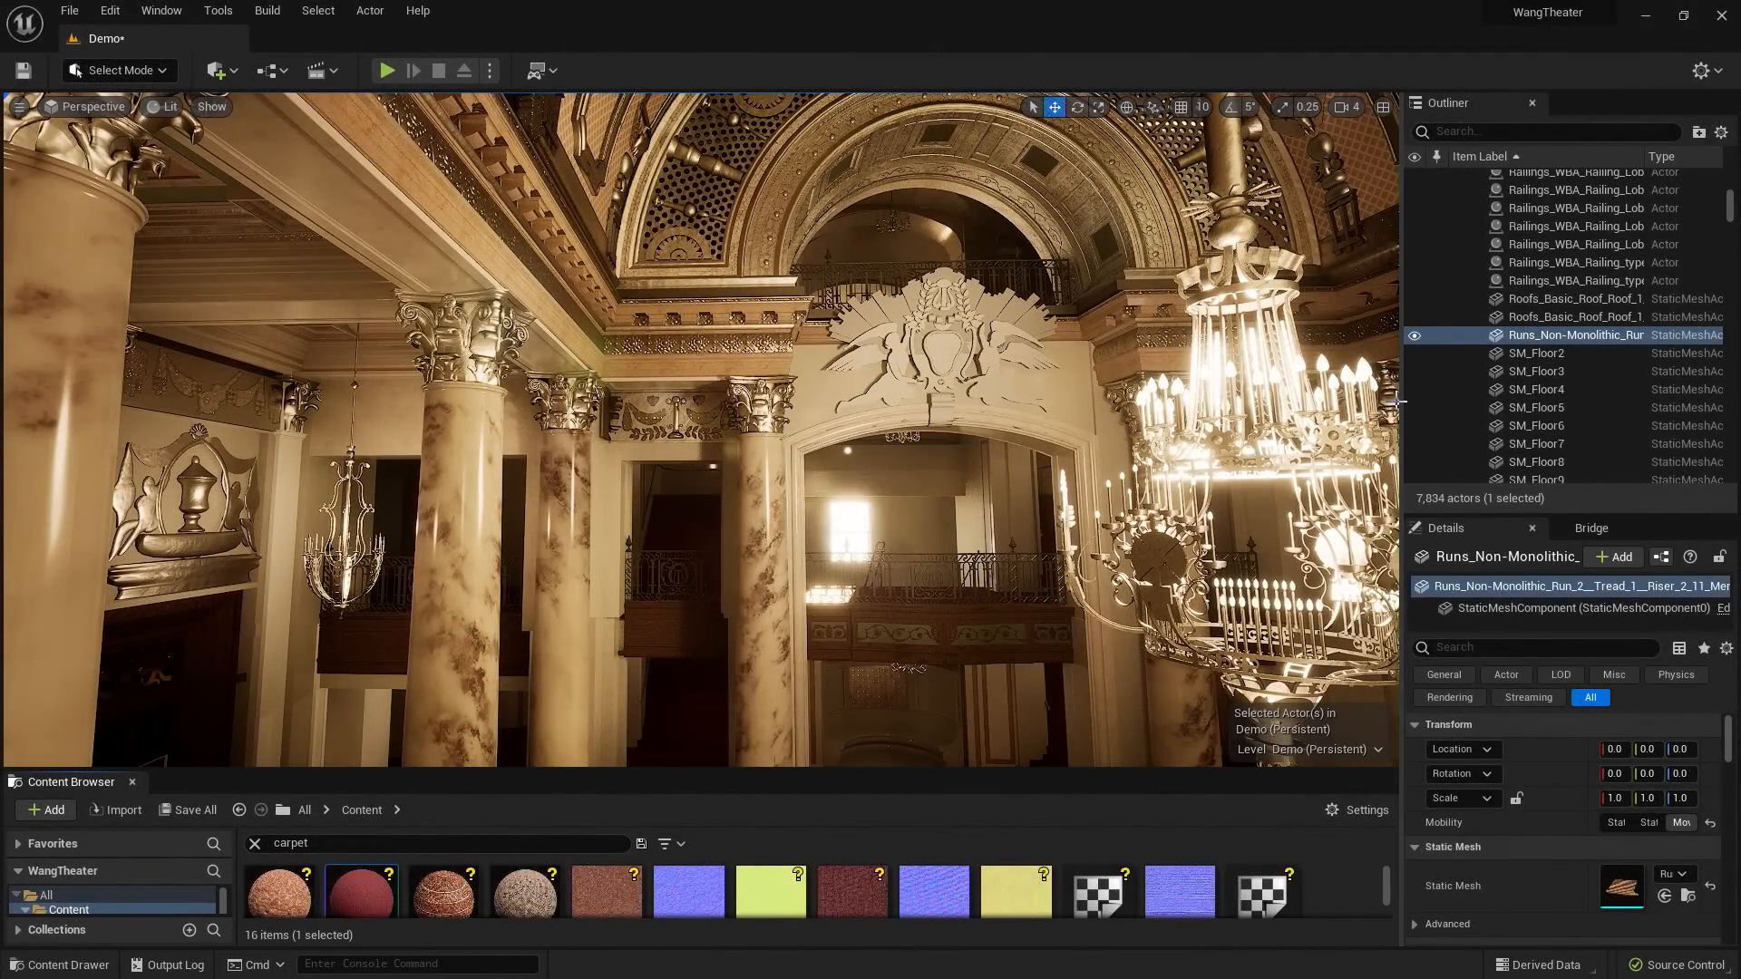
- Switch to Unreal Editor and select the mesh component of the crest ornament above the balcony arch, bringing its material slots into view
left_click(937, 357)
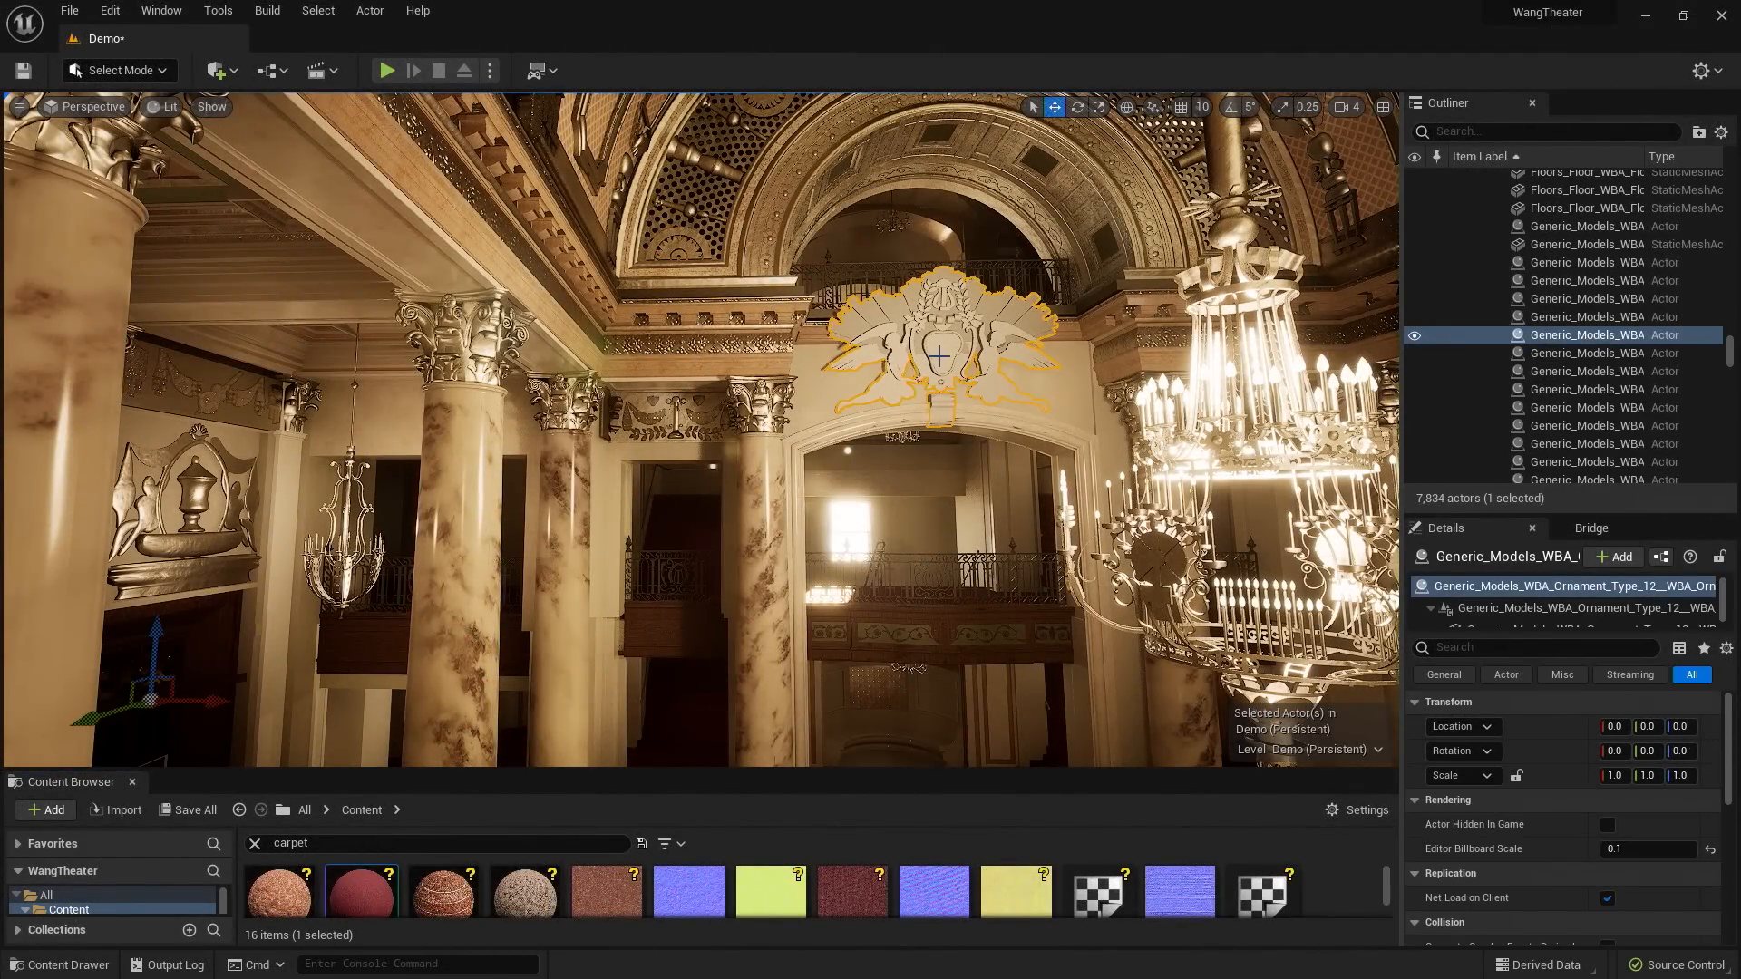
left_click(1494, 623)
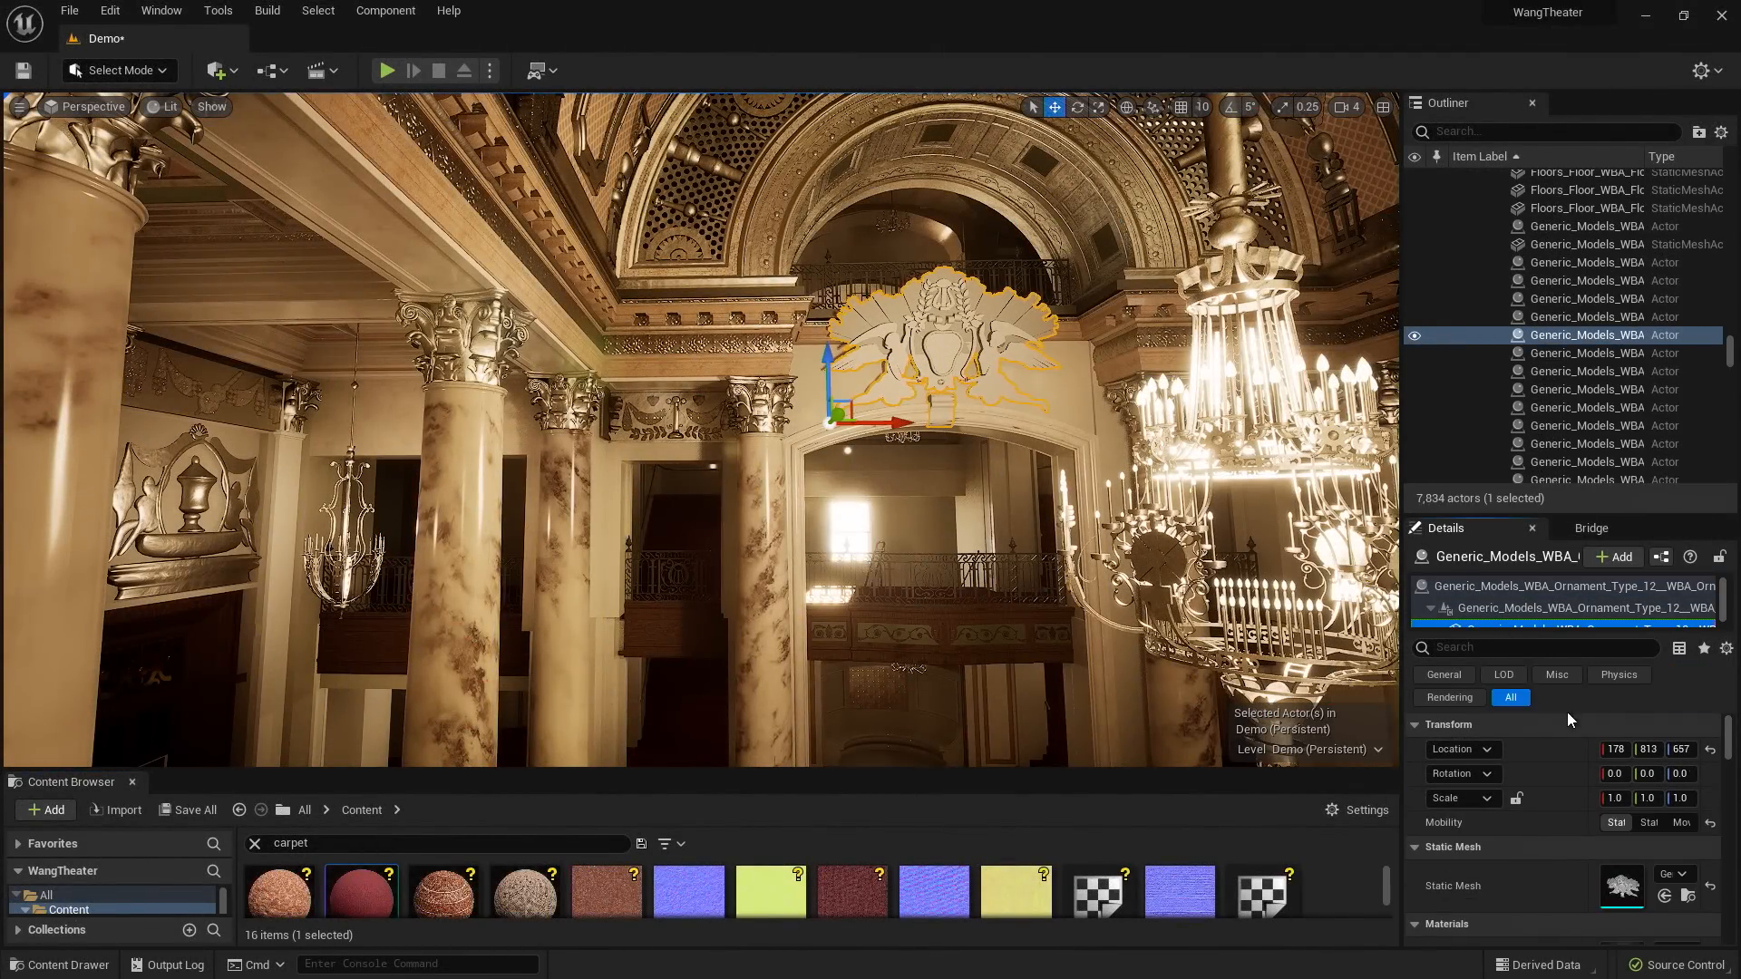
scroll(1559, 854, "down", 3)
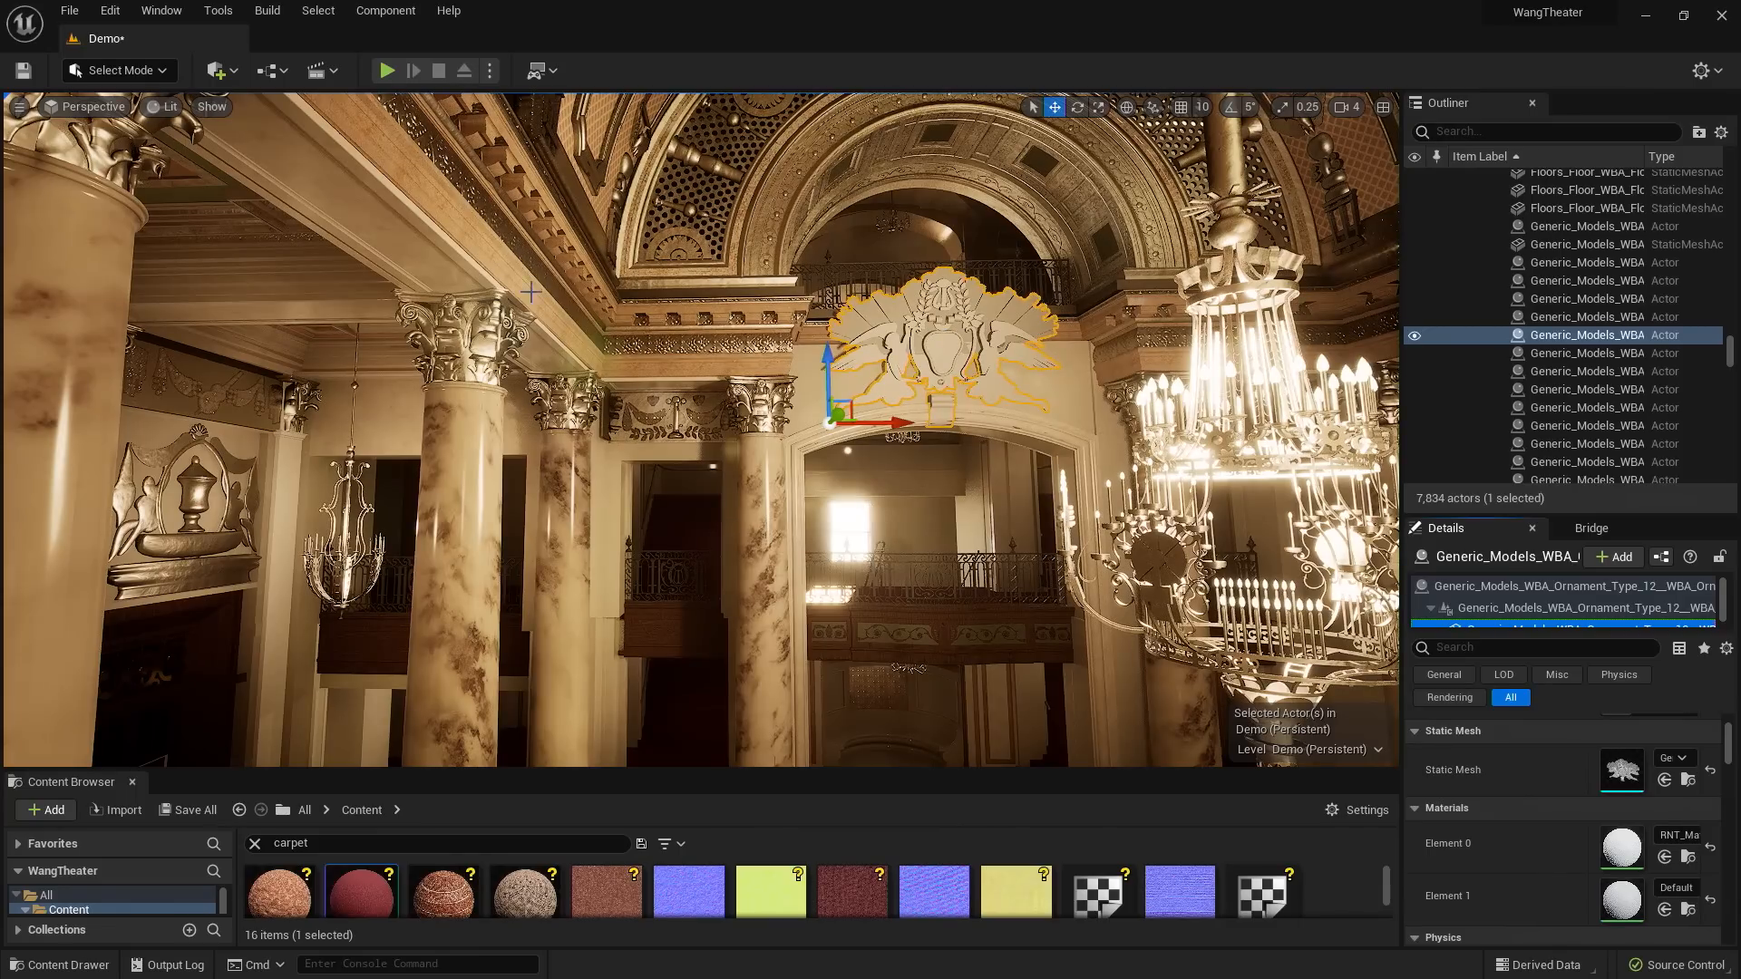
- Enter Modeling Mode and start the Edit Materials tool on the crest ornament, framing it in the viewport
left_click(169, 72)
left_click(131, 175)
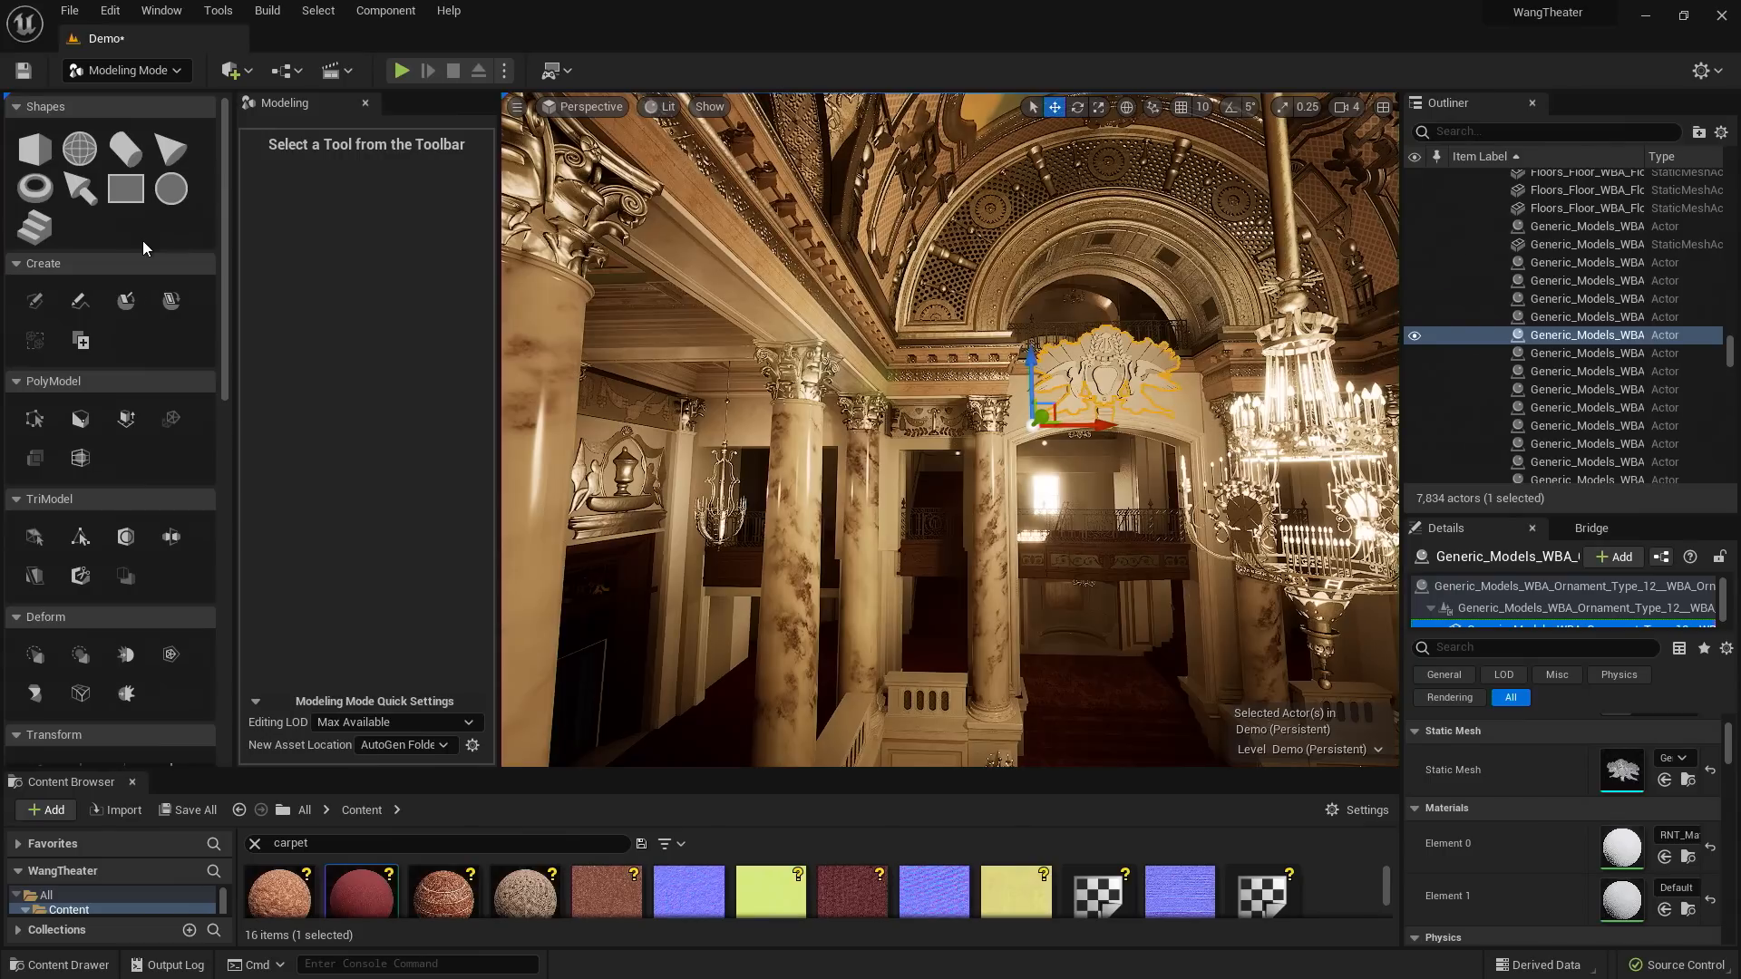
scroll(143, 240, "down", 3)
scroll(143, 235, "down", 6)
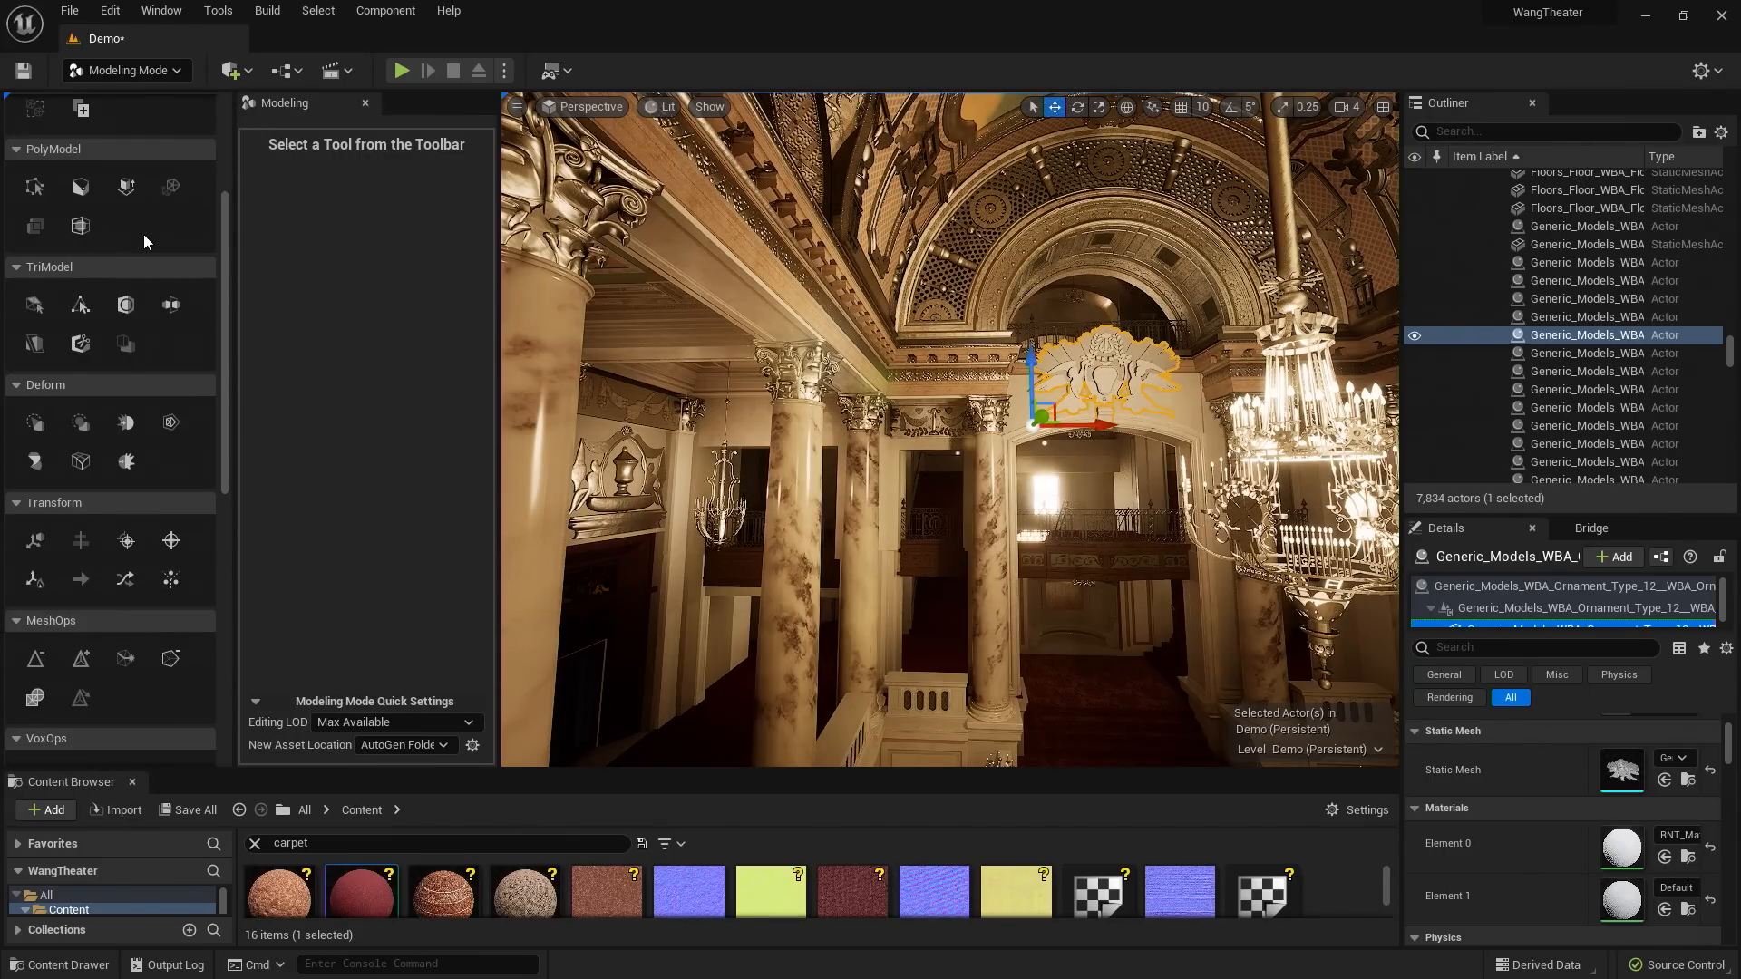
scroll(152, 241, "down", 2)
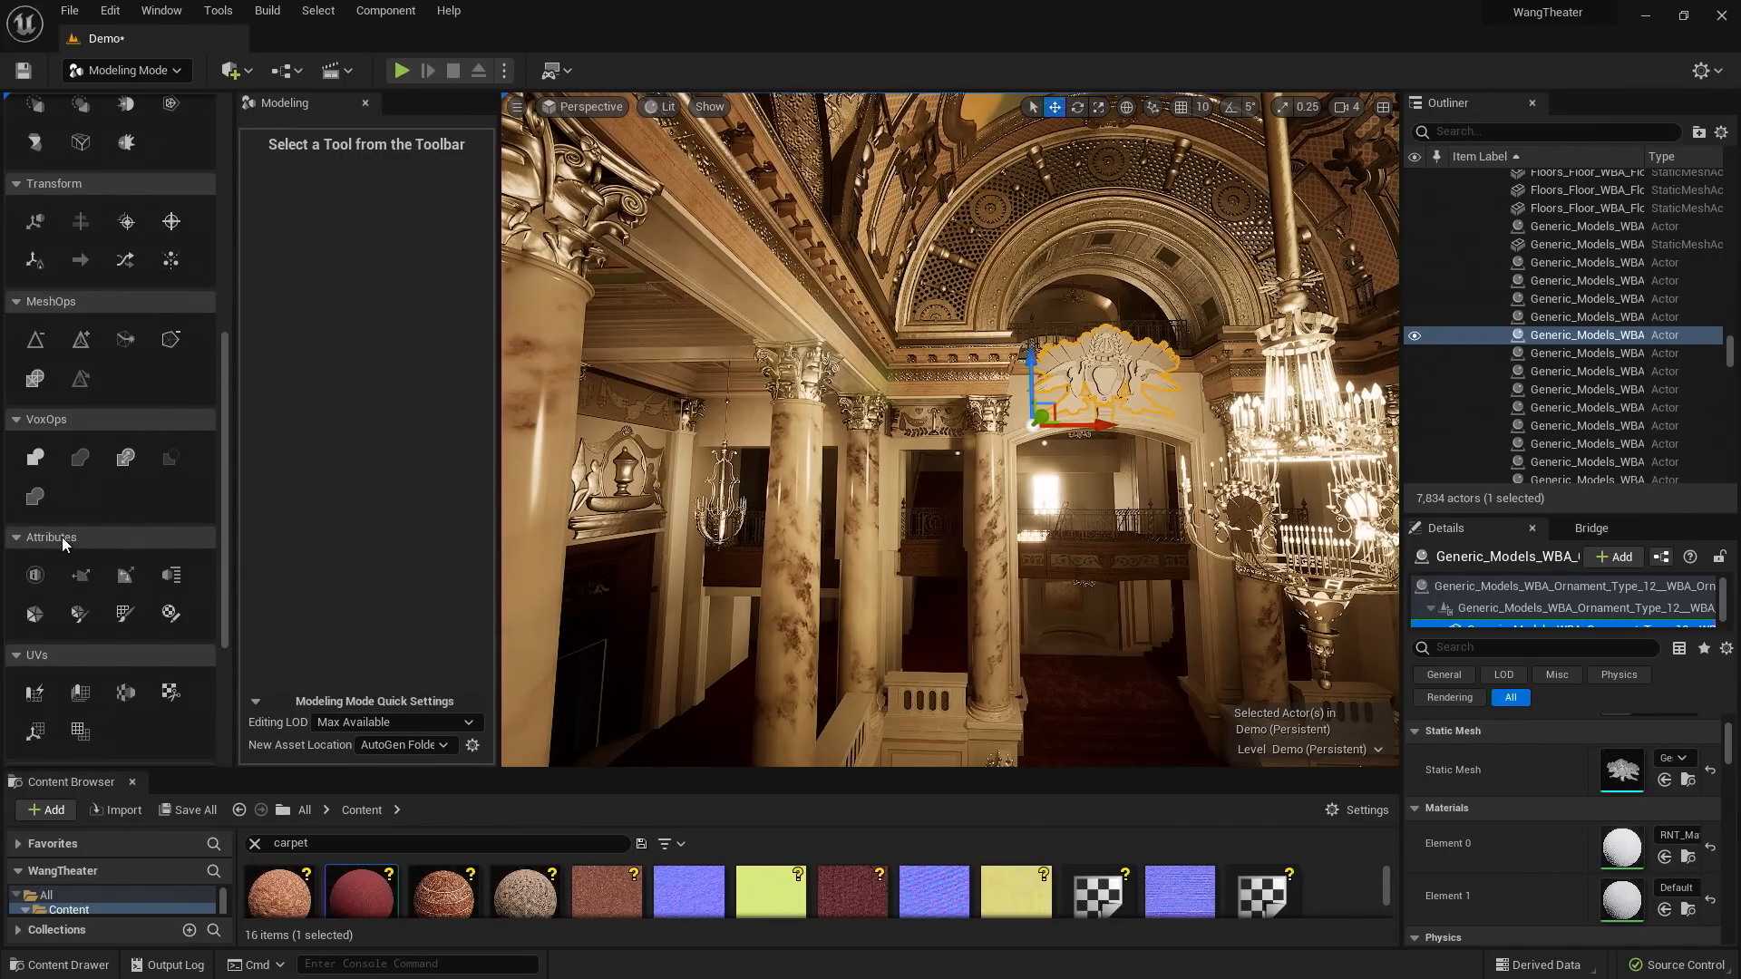
left_click(171, 614)
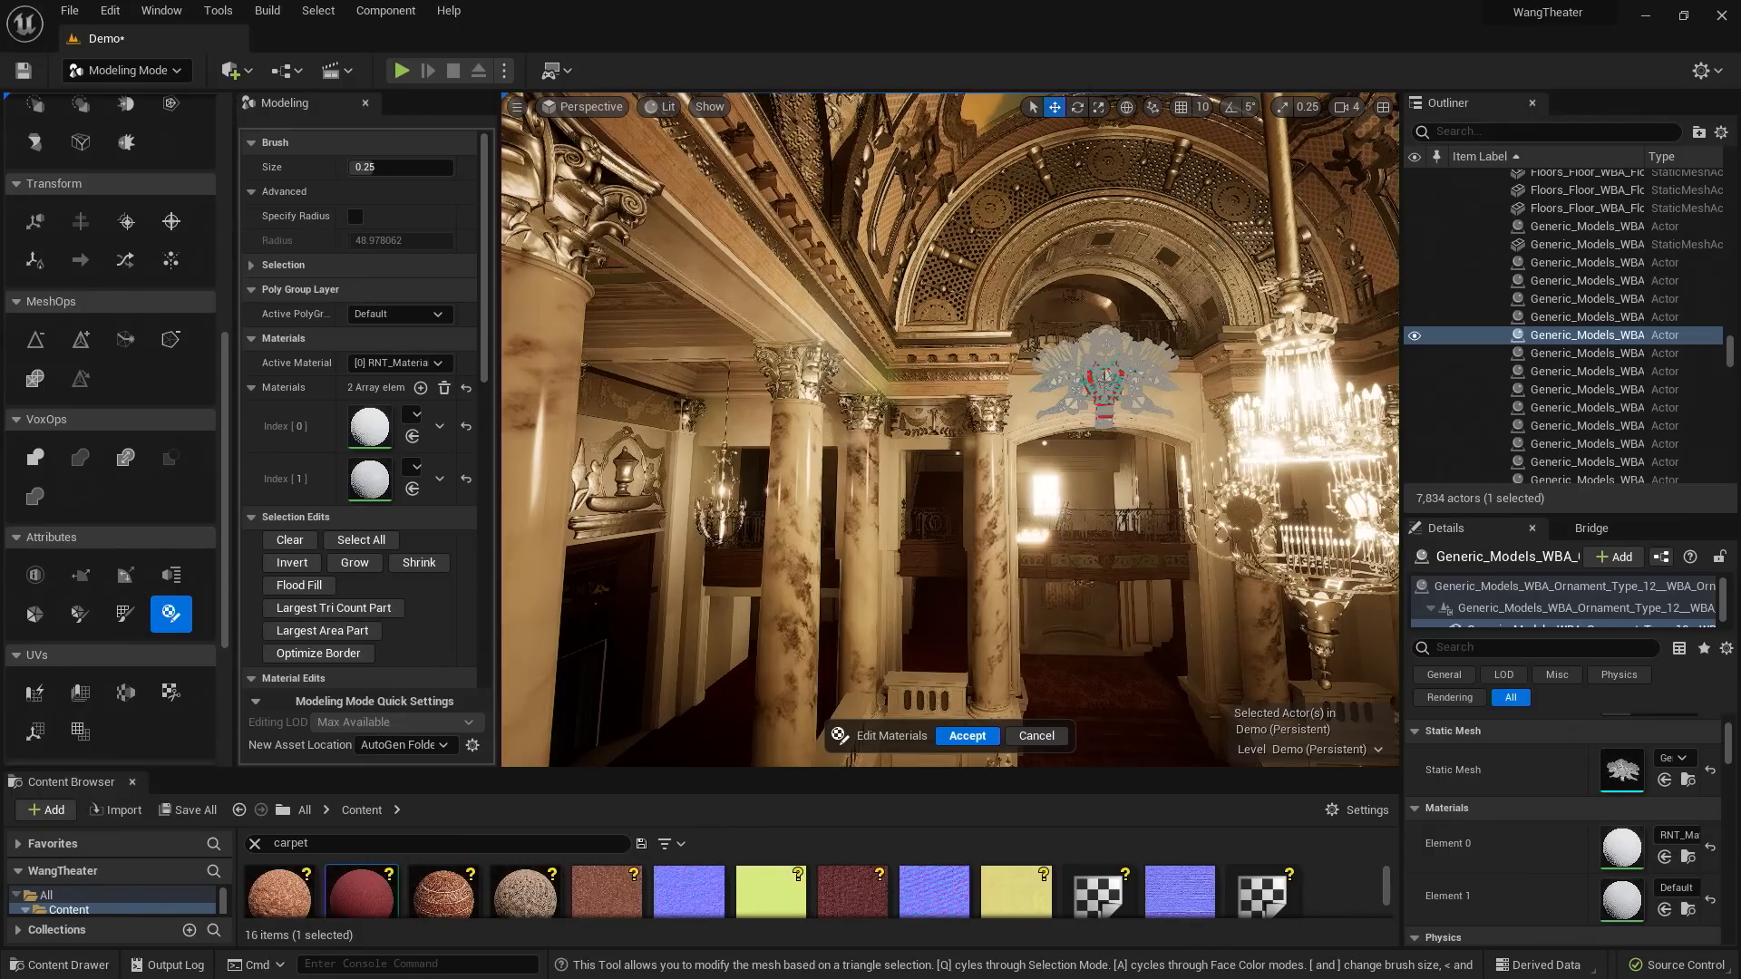
key("f")
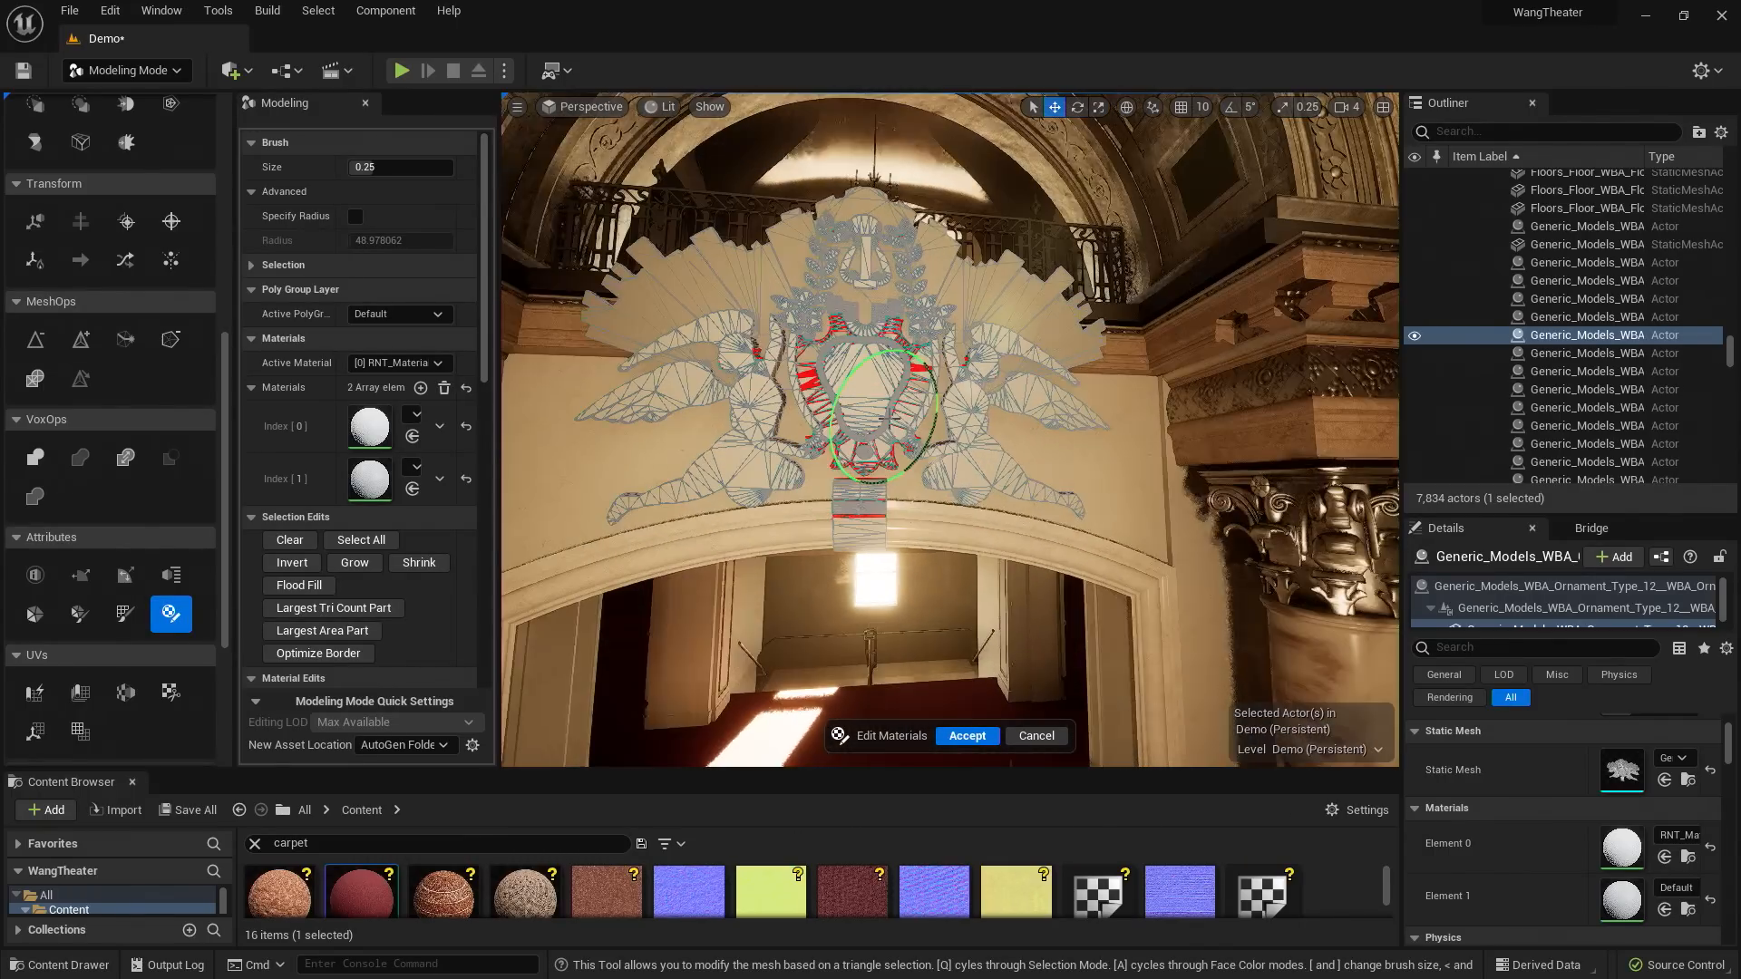
- Set the selection brush size to 0.05 and brush-select the triangles of the crest's central shield
left_click(382, 166)
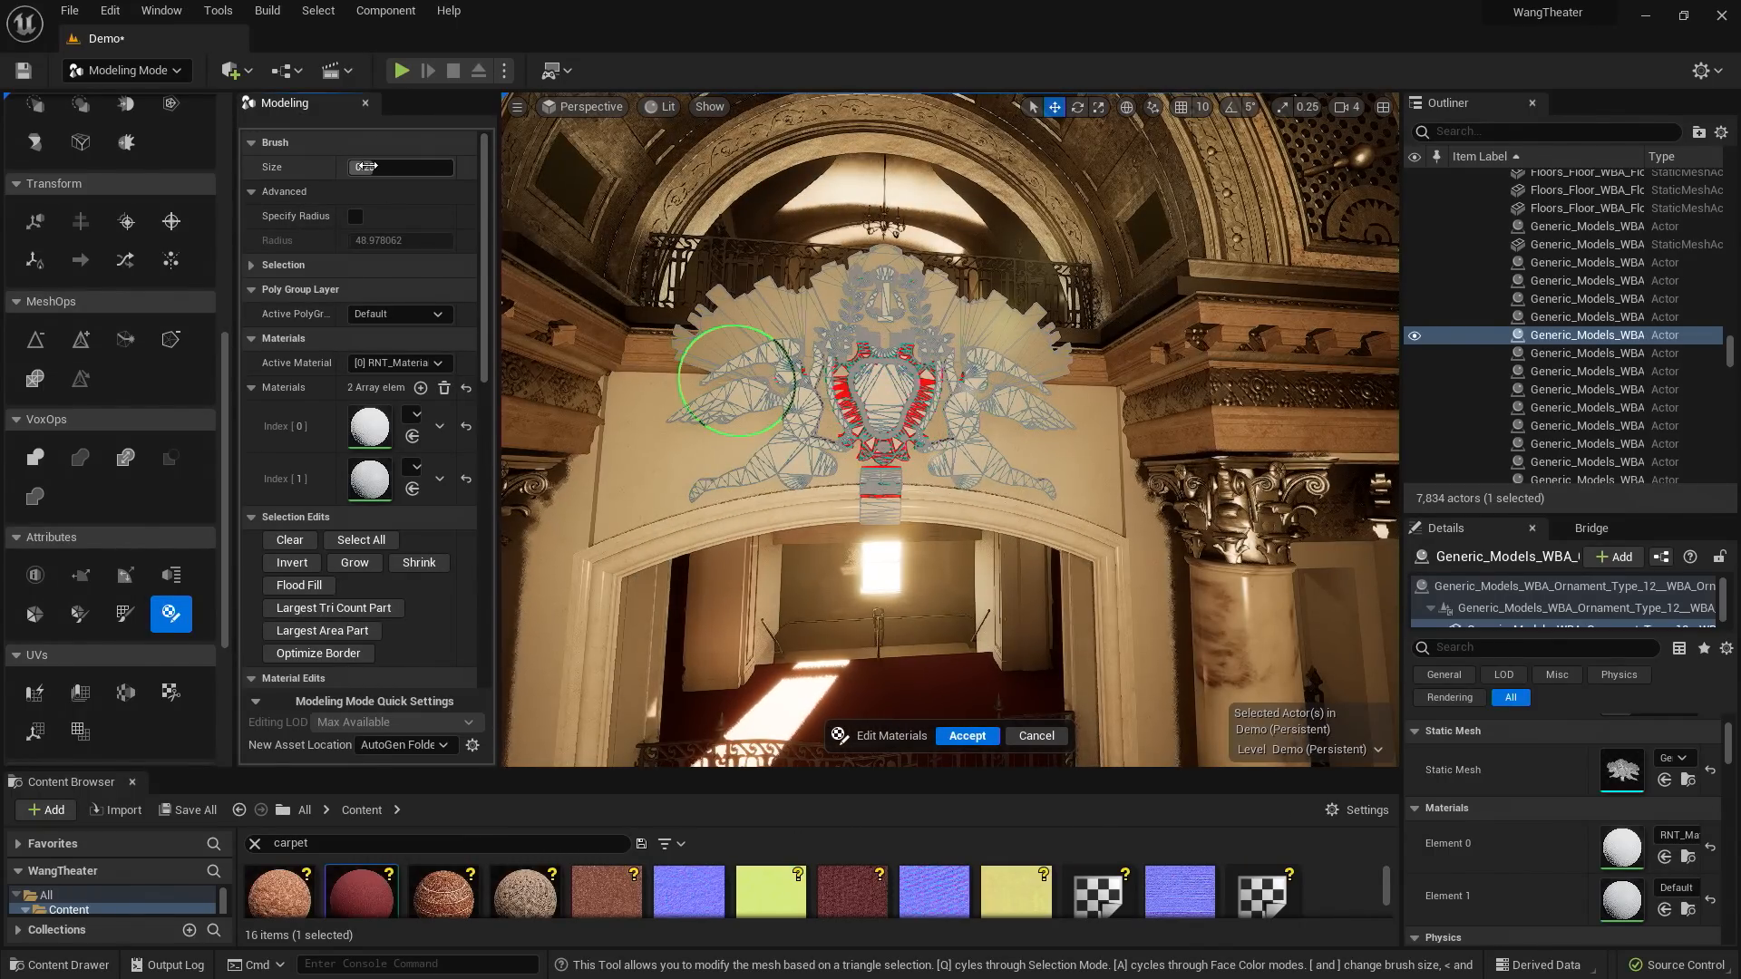
type(".05")
key("Return")
mouse_move(895, 384)
left_mouse_down()
mouse_move(861, 381)
mouse_move(879, 426)
mouse_move(883, 412)
left_mouse_up()
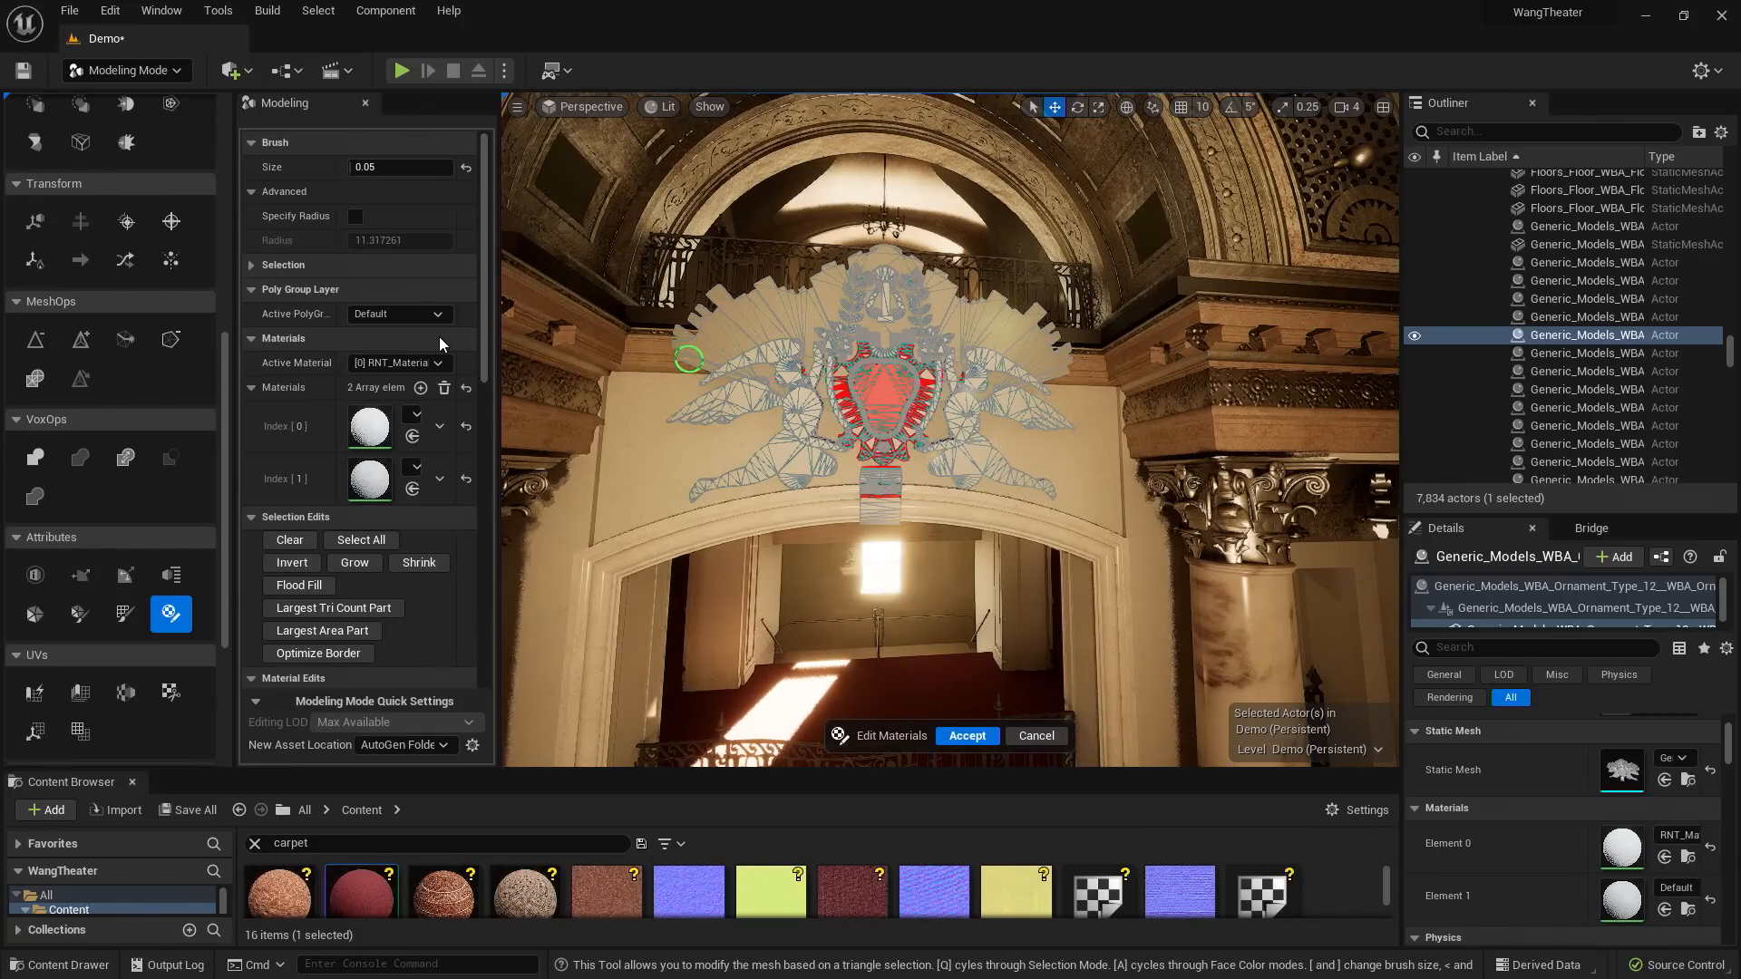
- Add a third material slot to the crest mesh, search the content for "base" and put M_BaseColor in the new slot
left_click(421, 388)
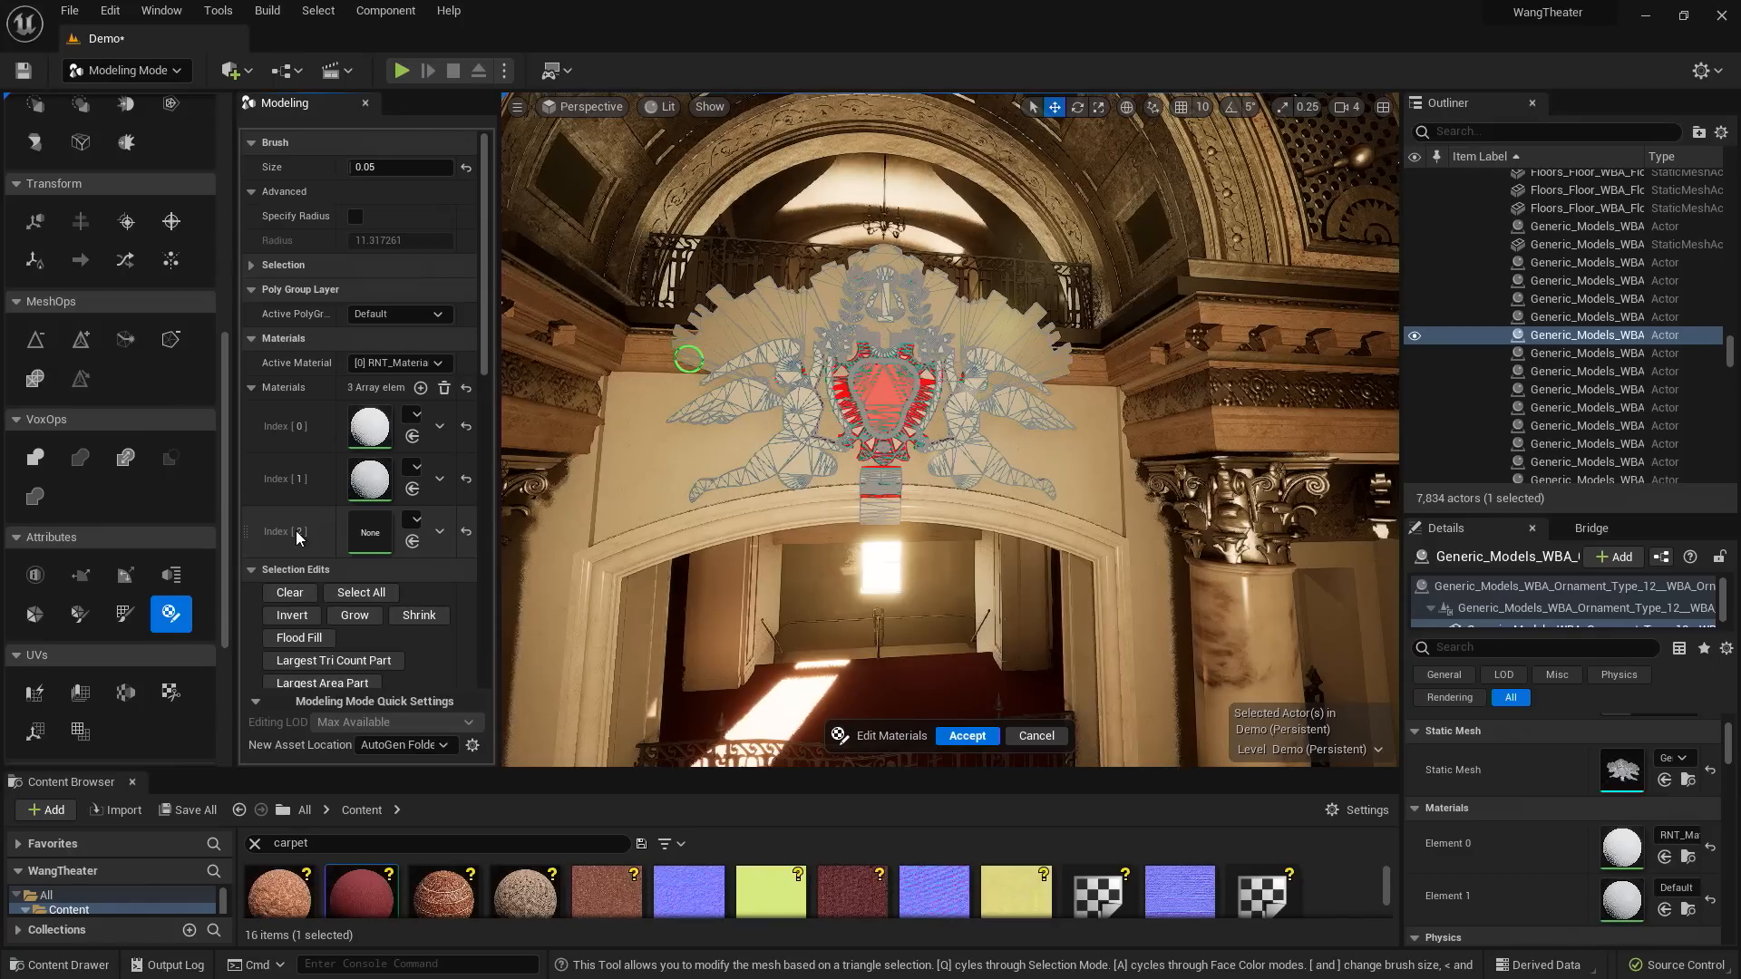
left_click(255, 844)
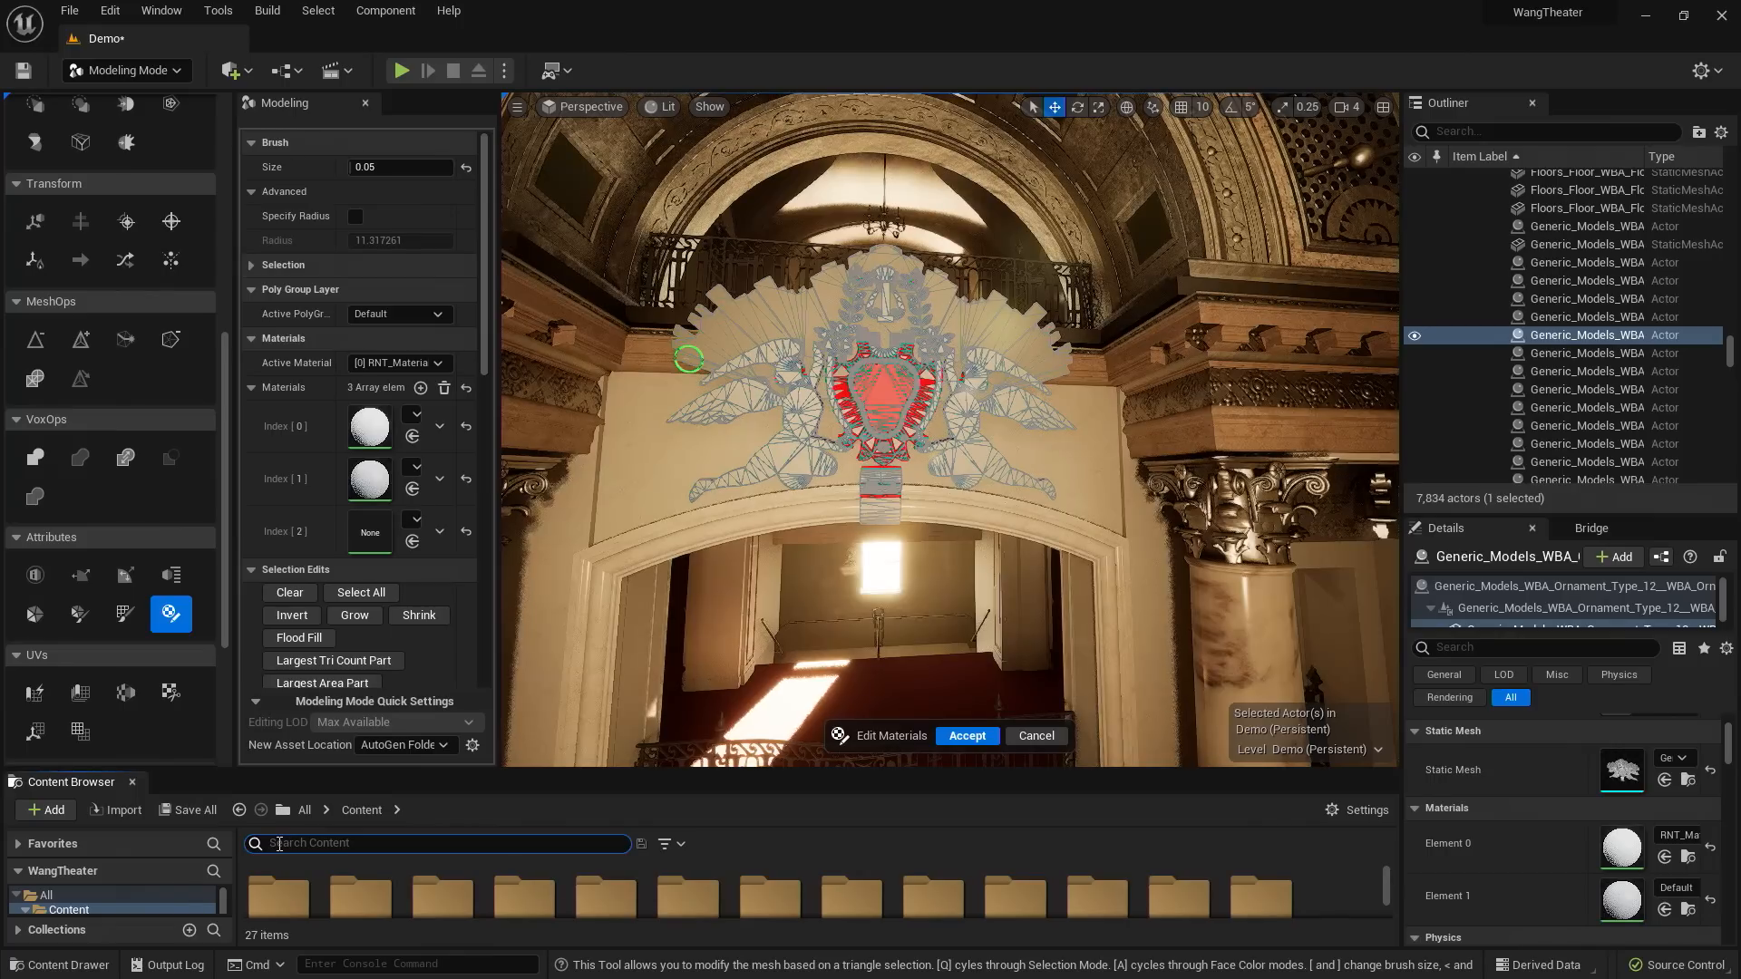
type("Base")
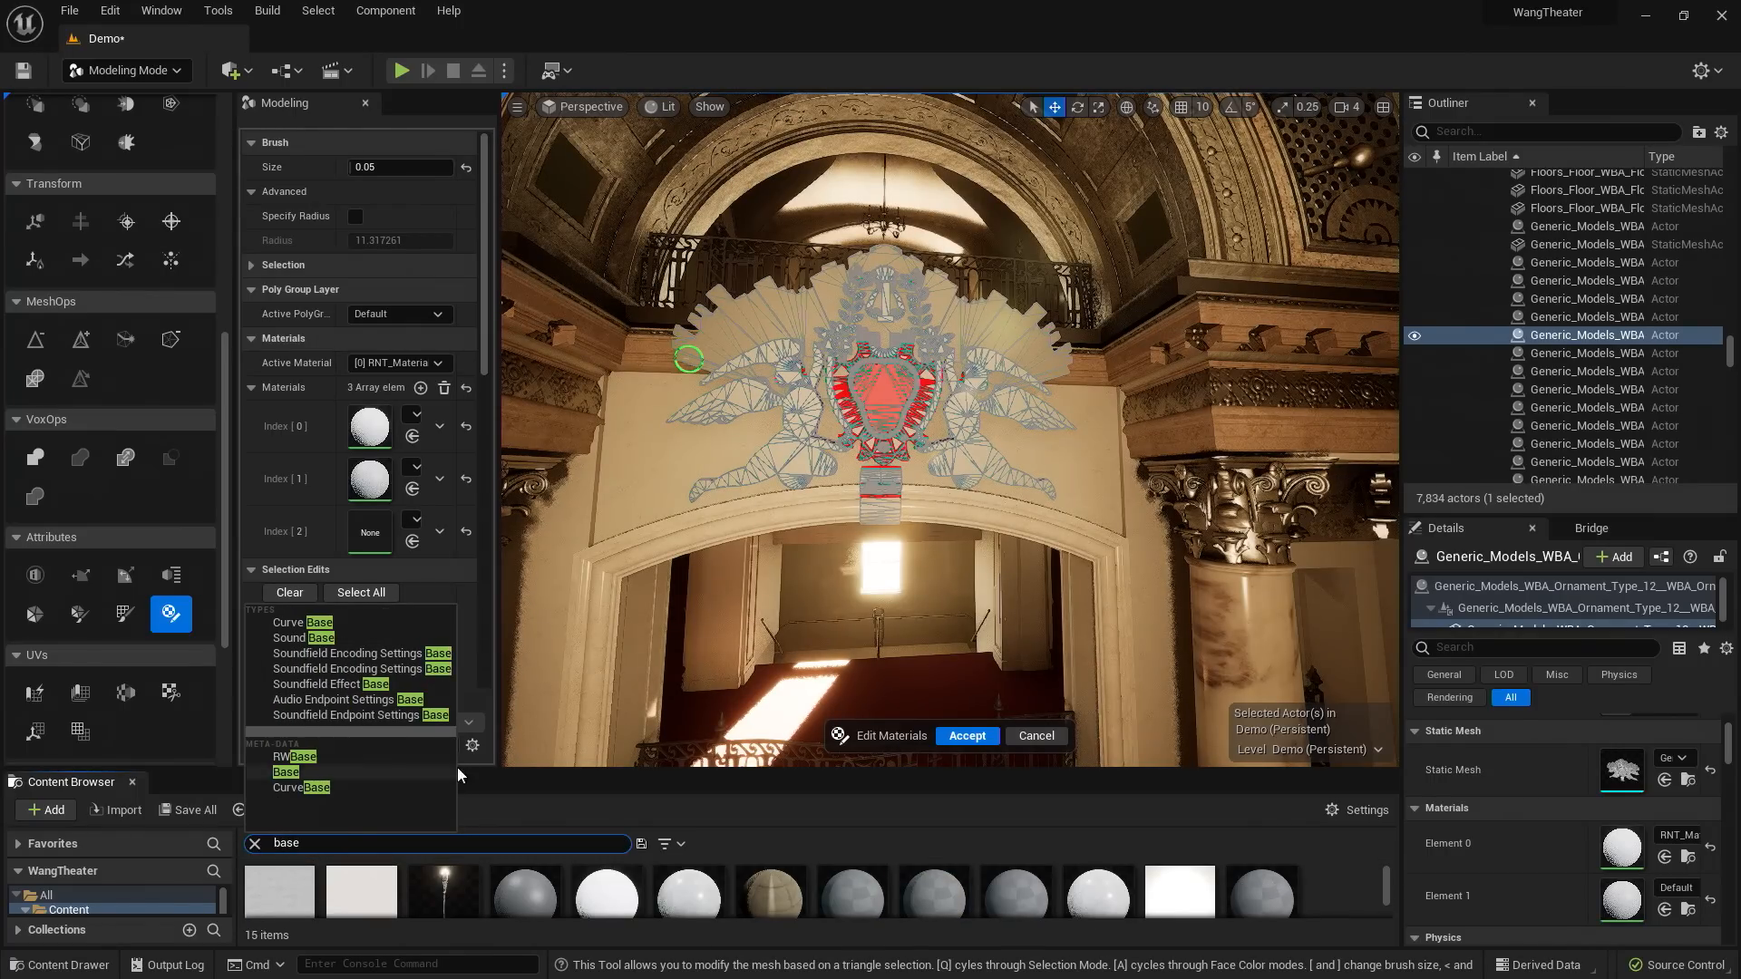
left_click_drag(606, 770, 616, 678)
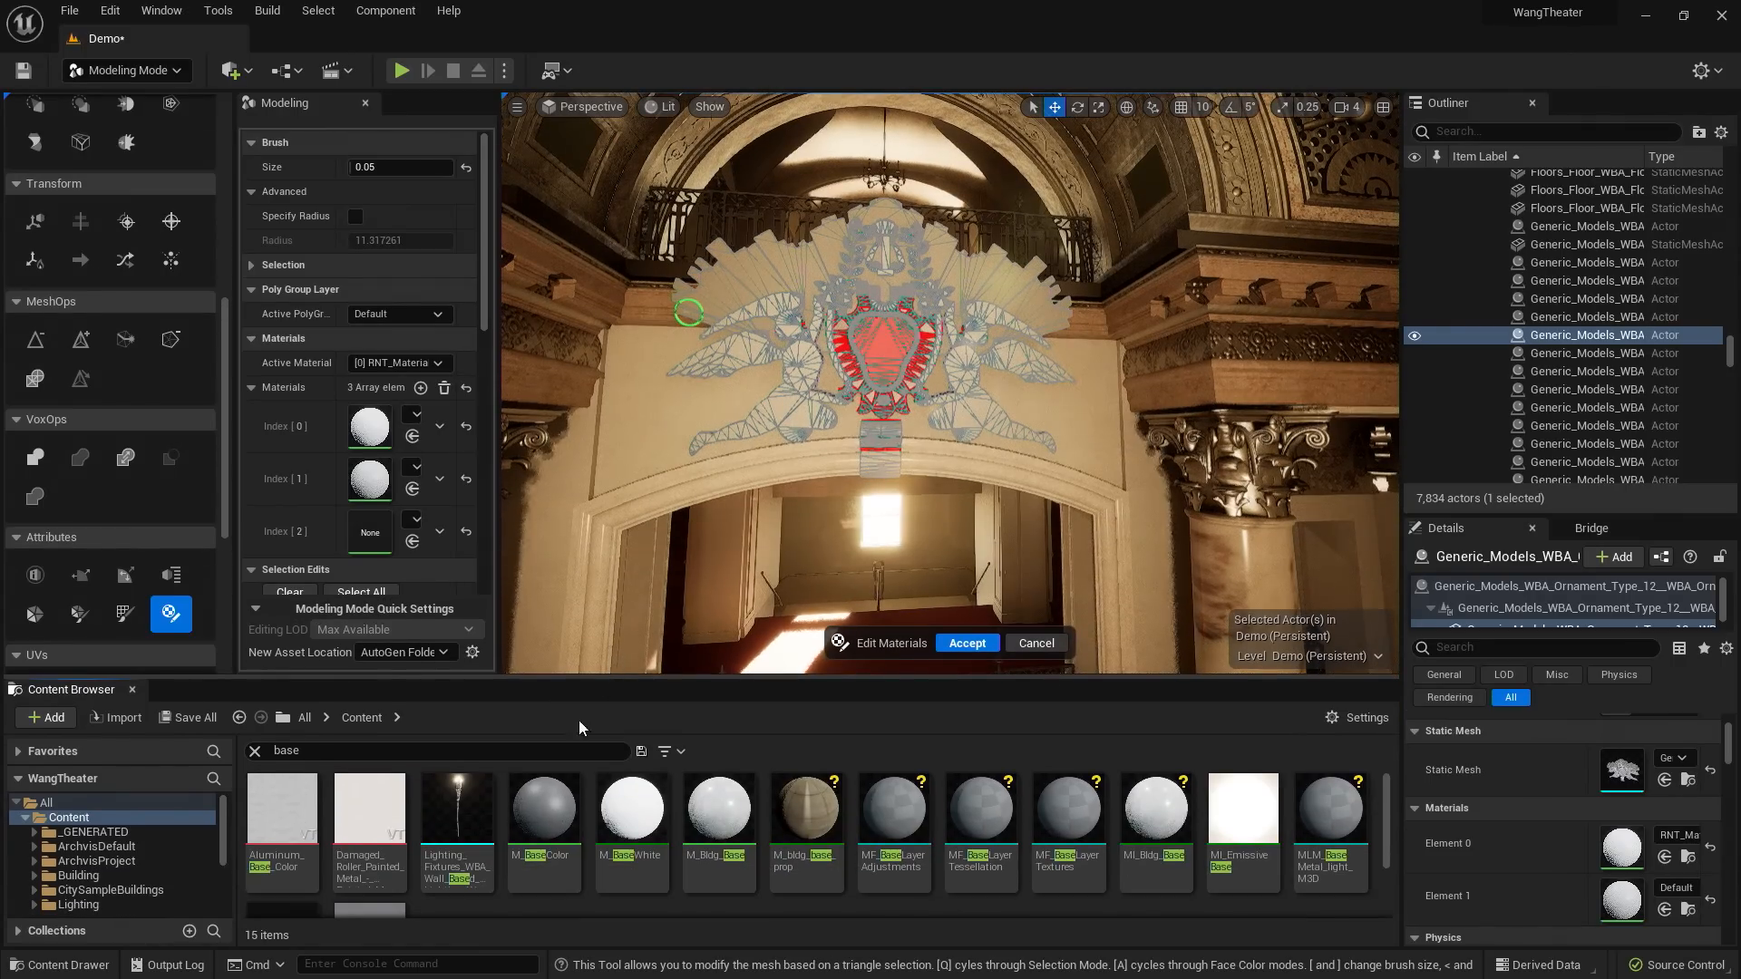
left_click_drag(544, 811, 381, 541)
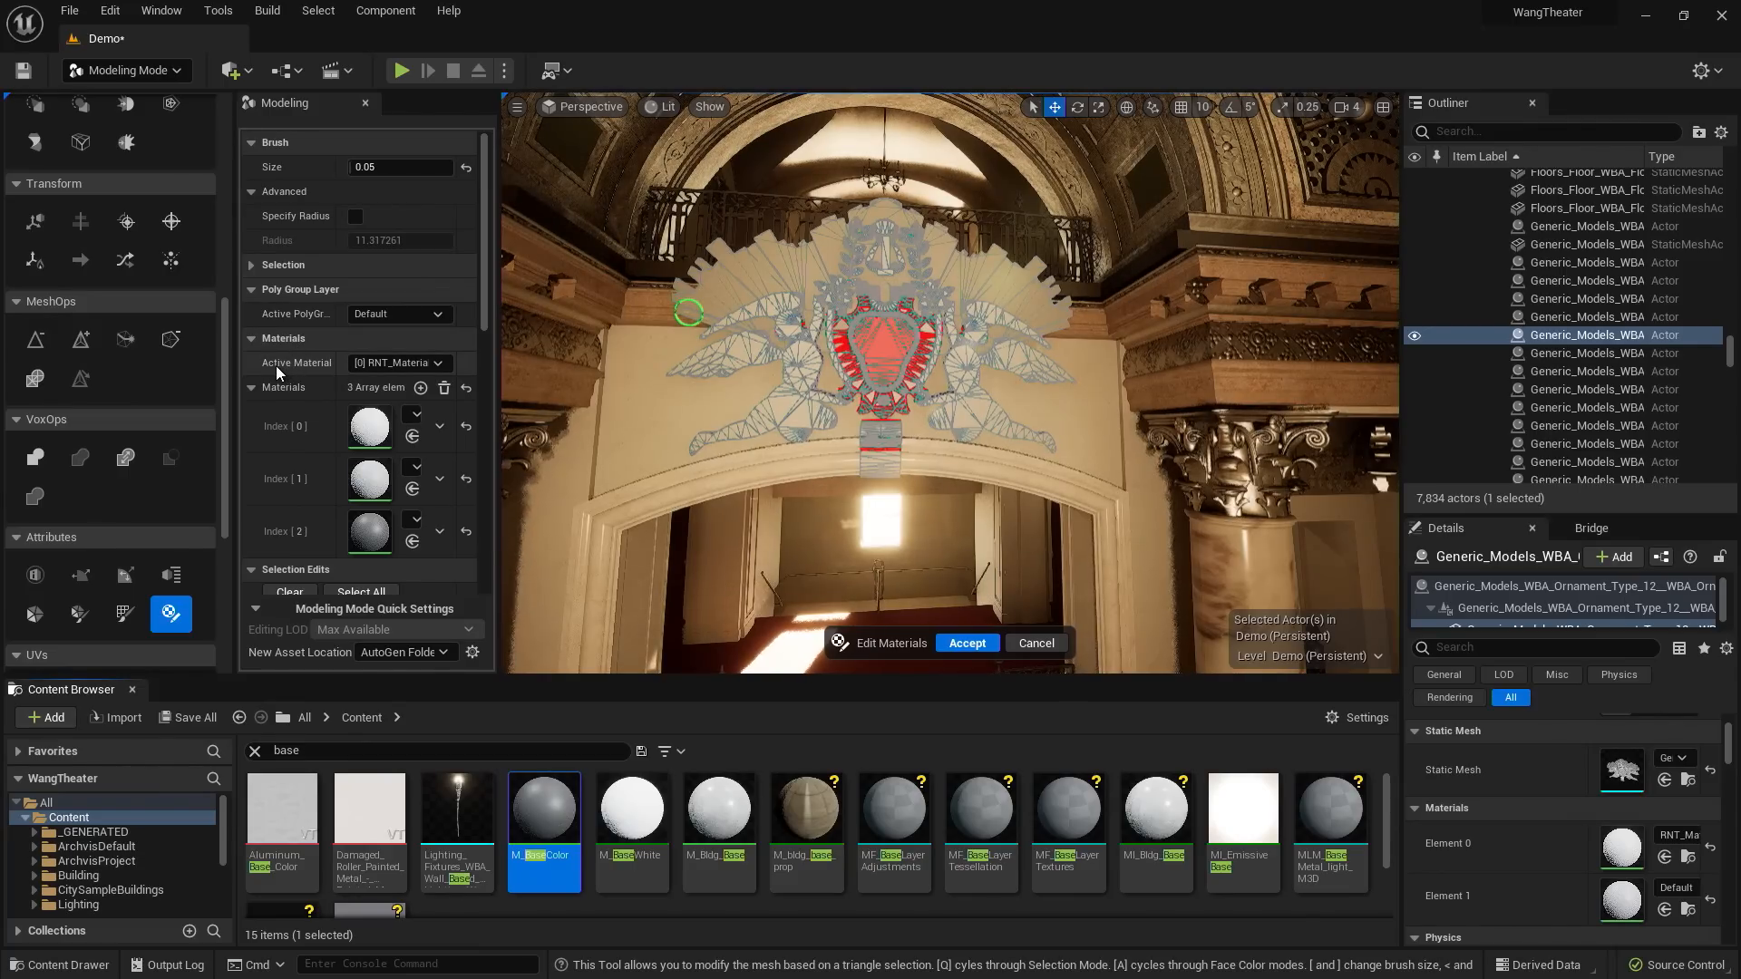
- Make M_BaseColor the active material, assign it to the selected shield triangles and accept the material edit
left_click(394, 363)
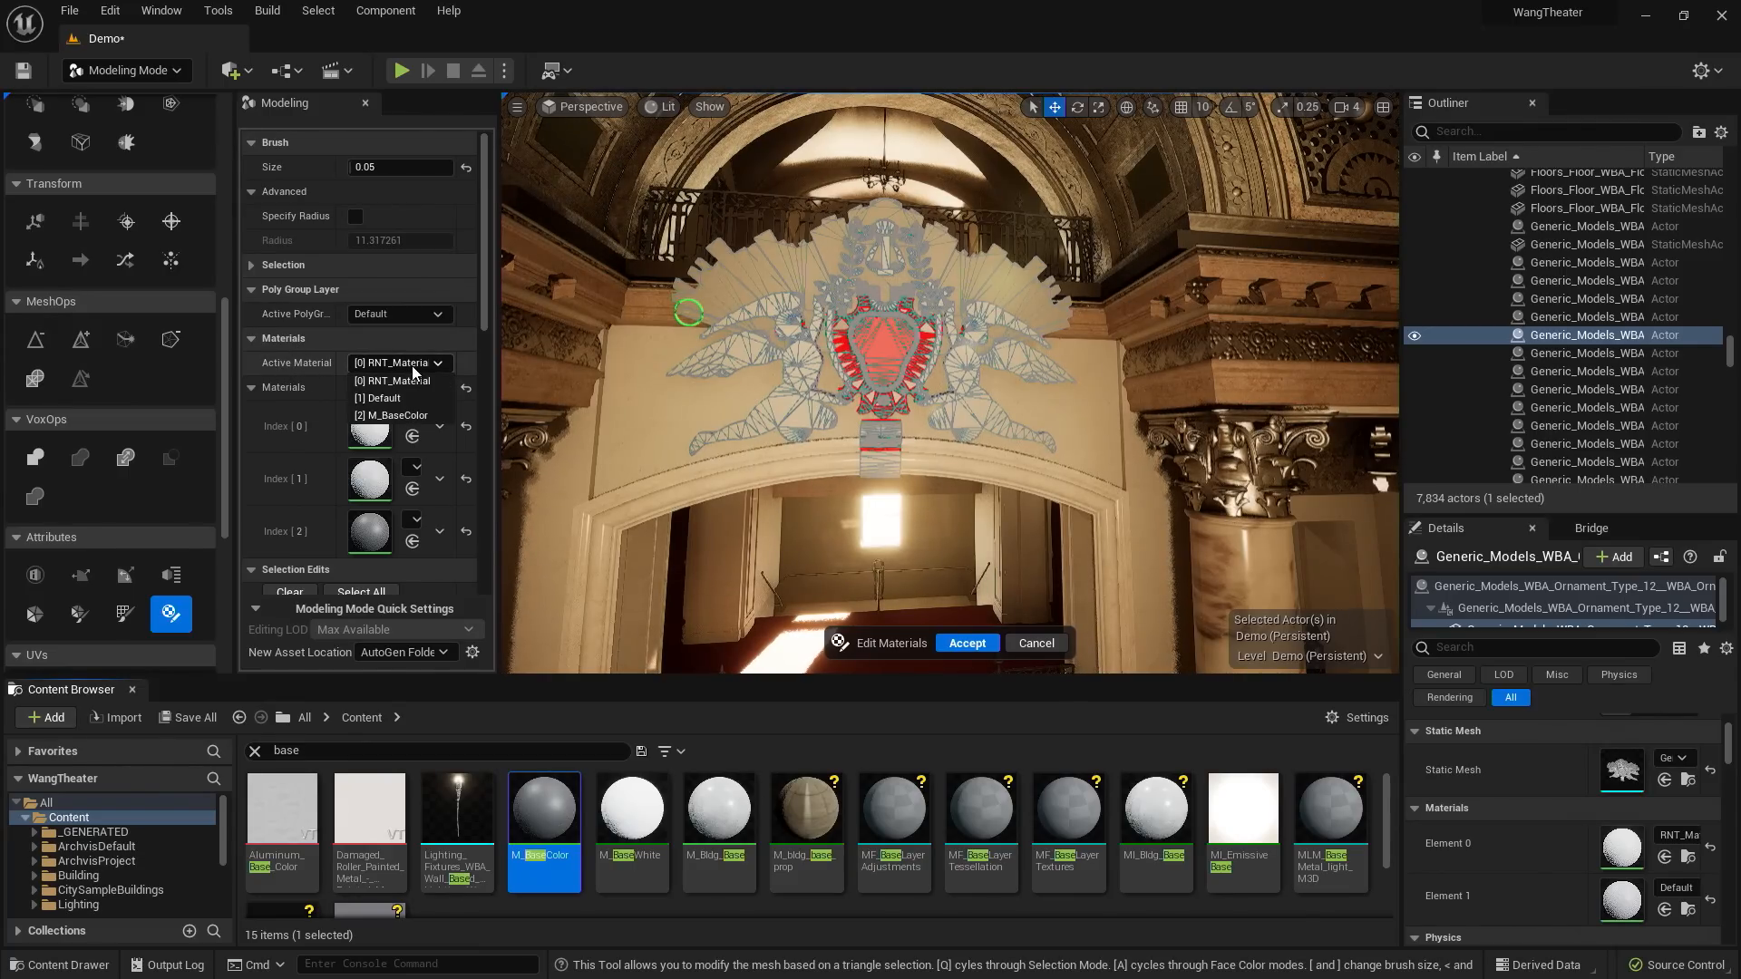
left_click(388, 415)
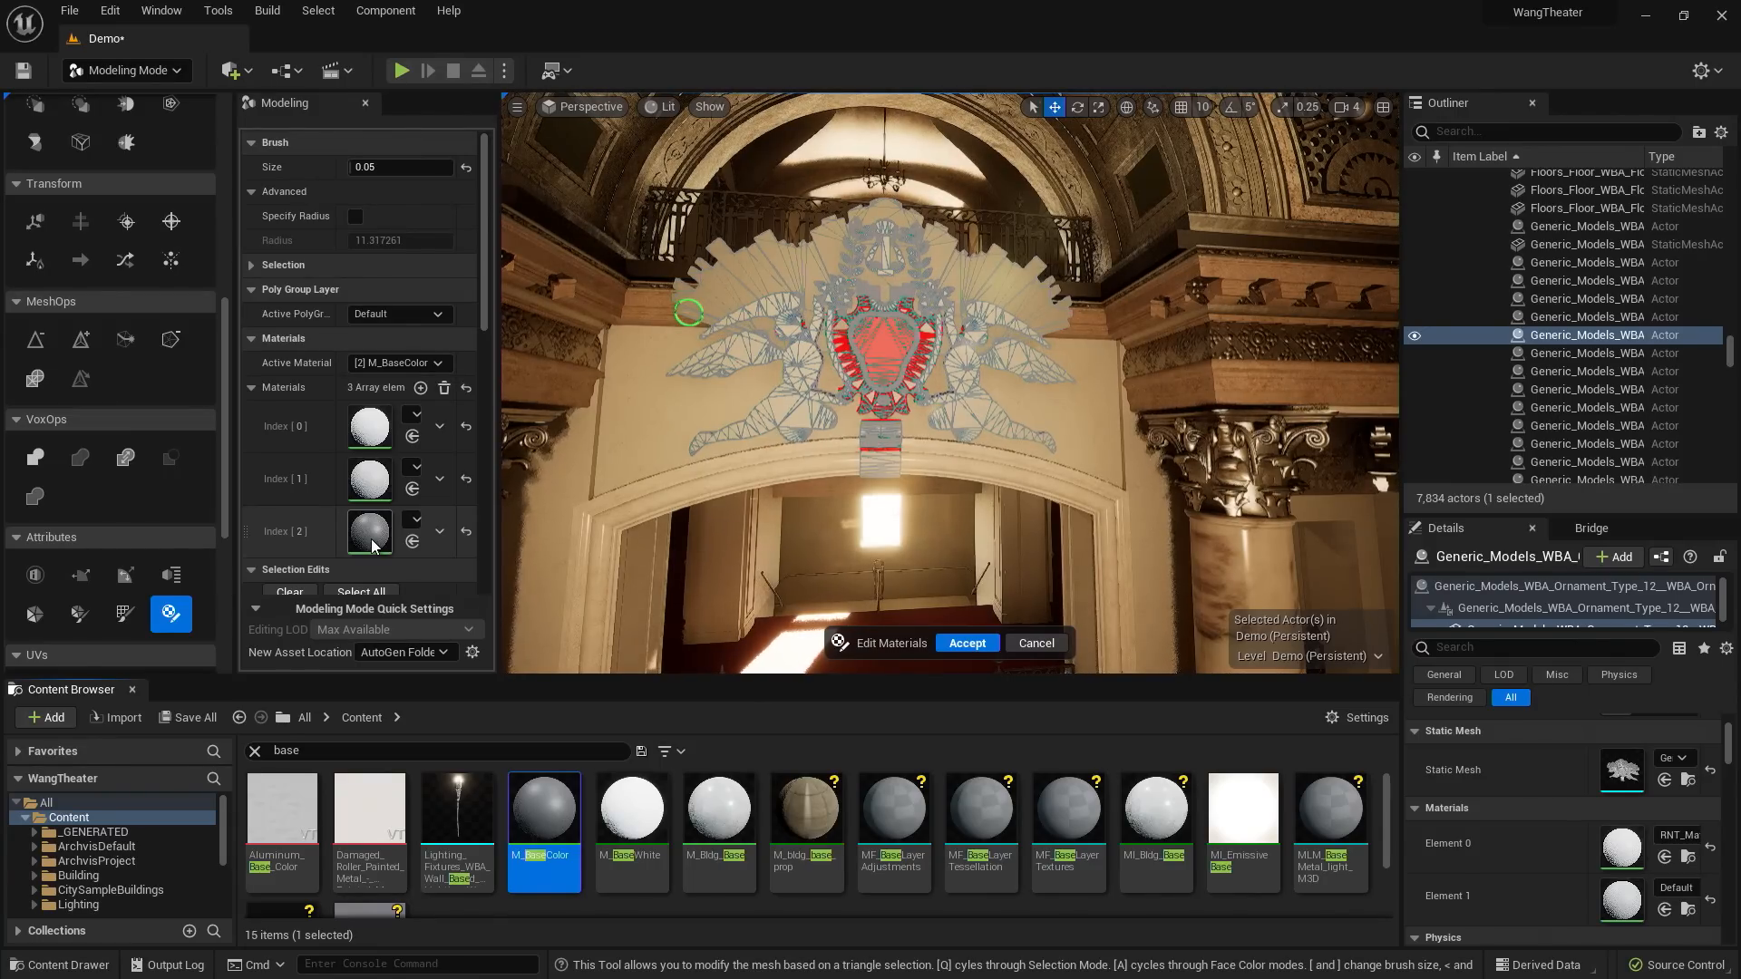
scroll(458, 537, "down", 2)
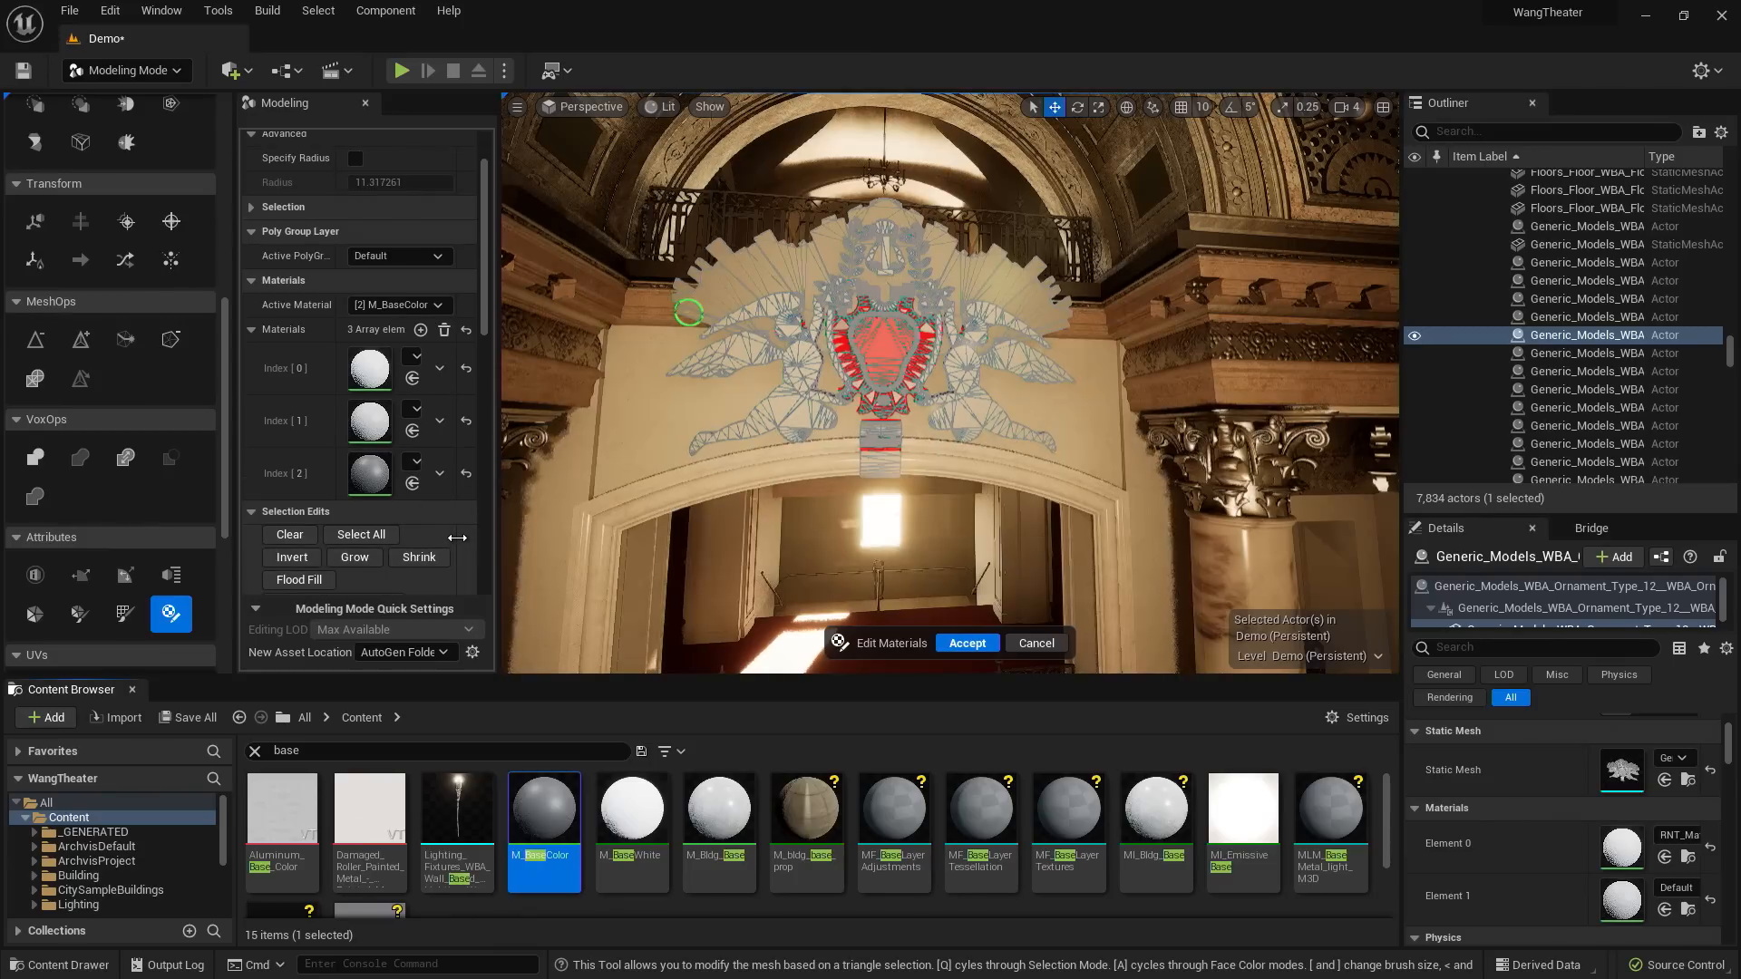
scroll(457, 537, "down", 6)
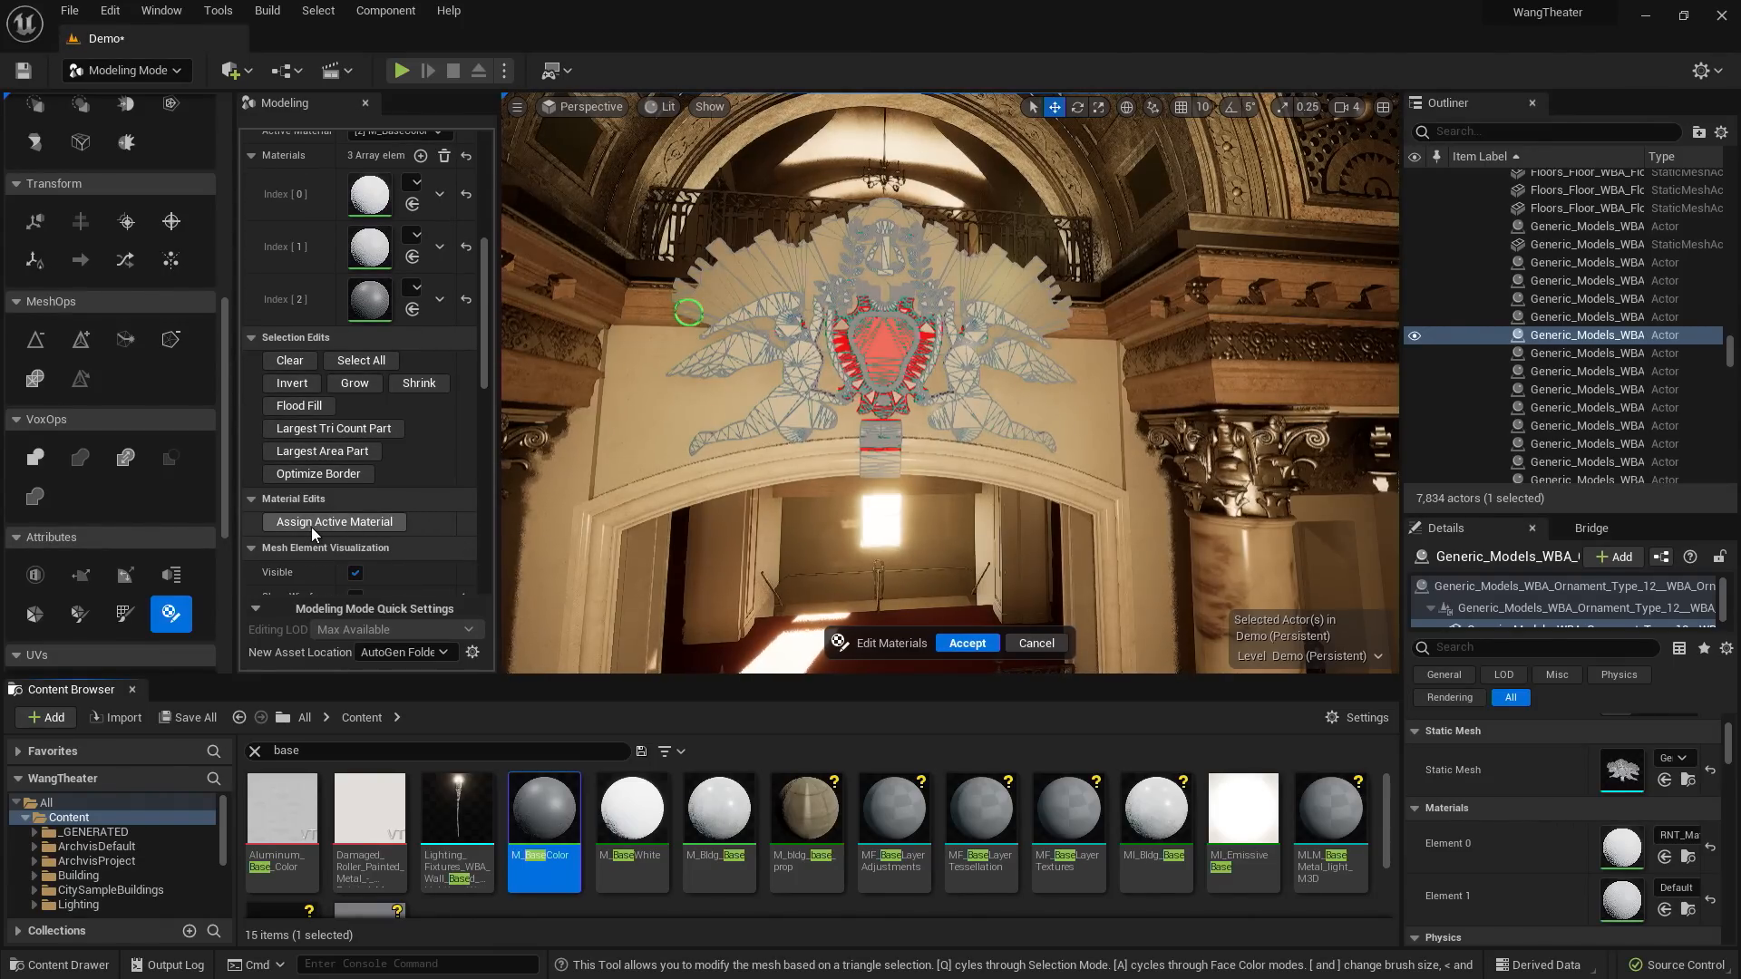
left_click(345, 522)
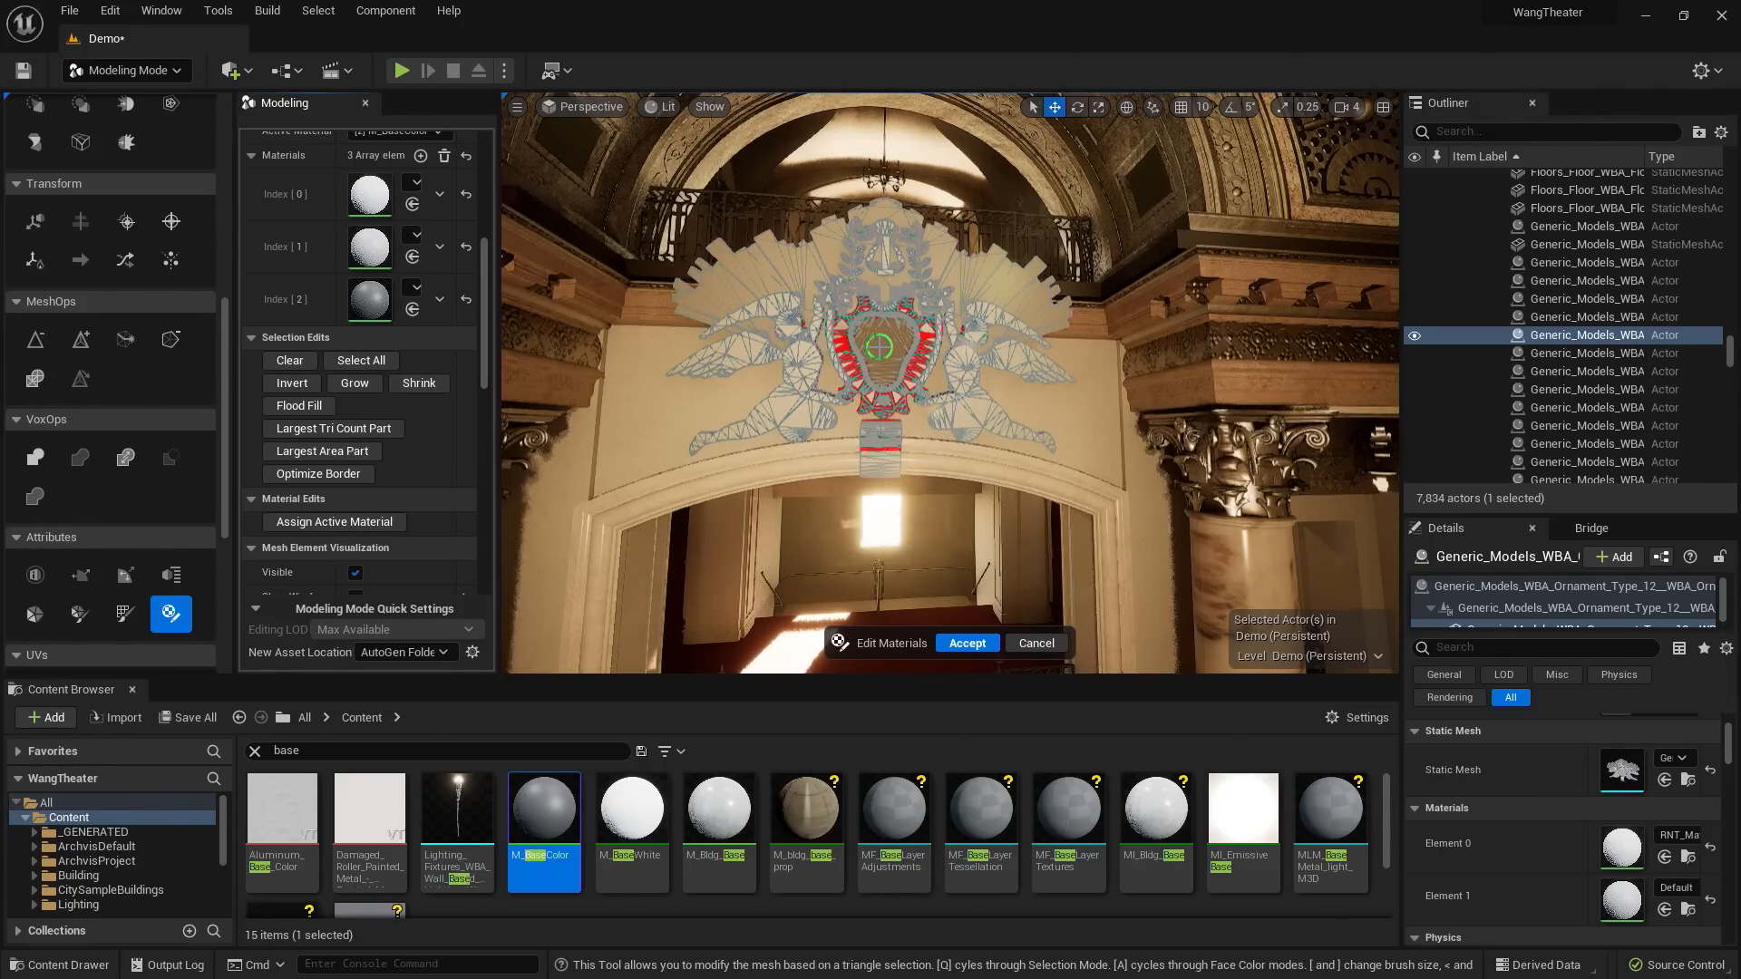
left_click(960, 643)
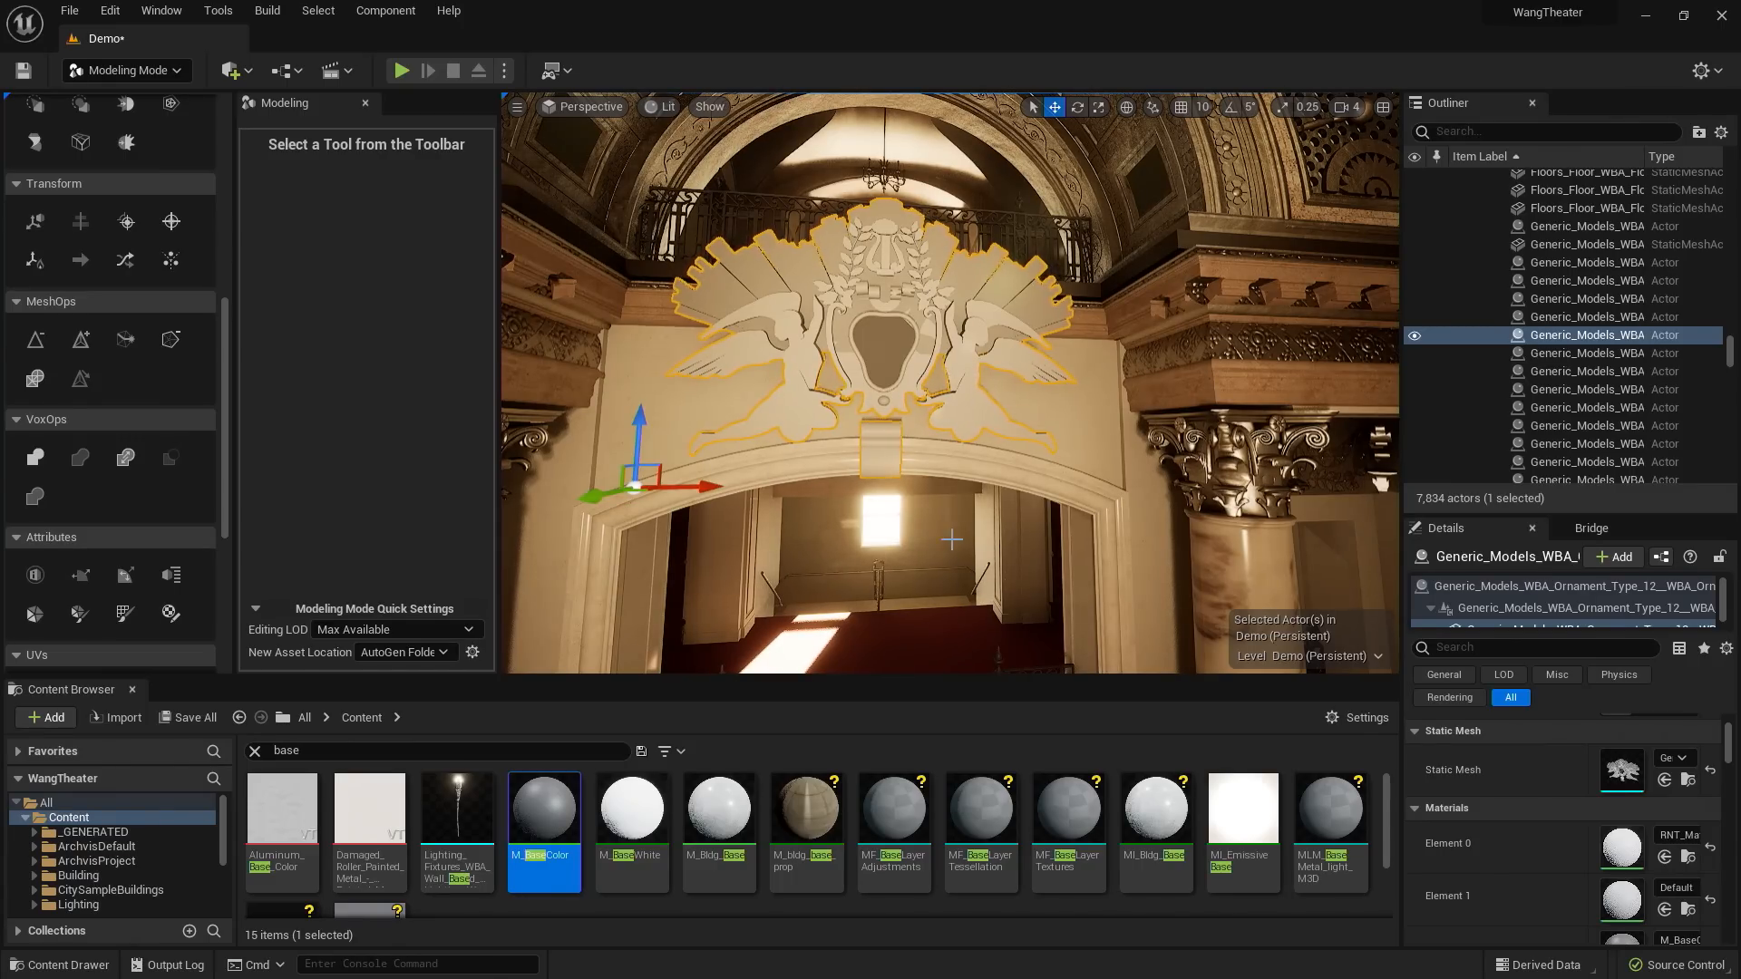
- Subdivide the mesh of the column with the ornate gilded capital at subdivision level 3 and accept the result
right_click_drag(1061, 560, 1028, 504)
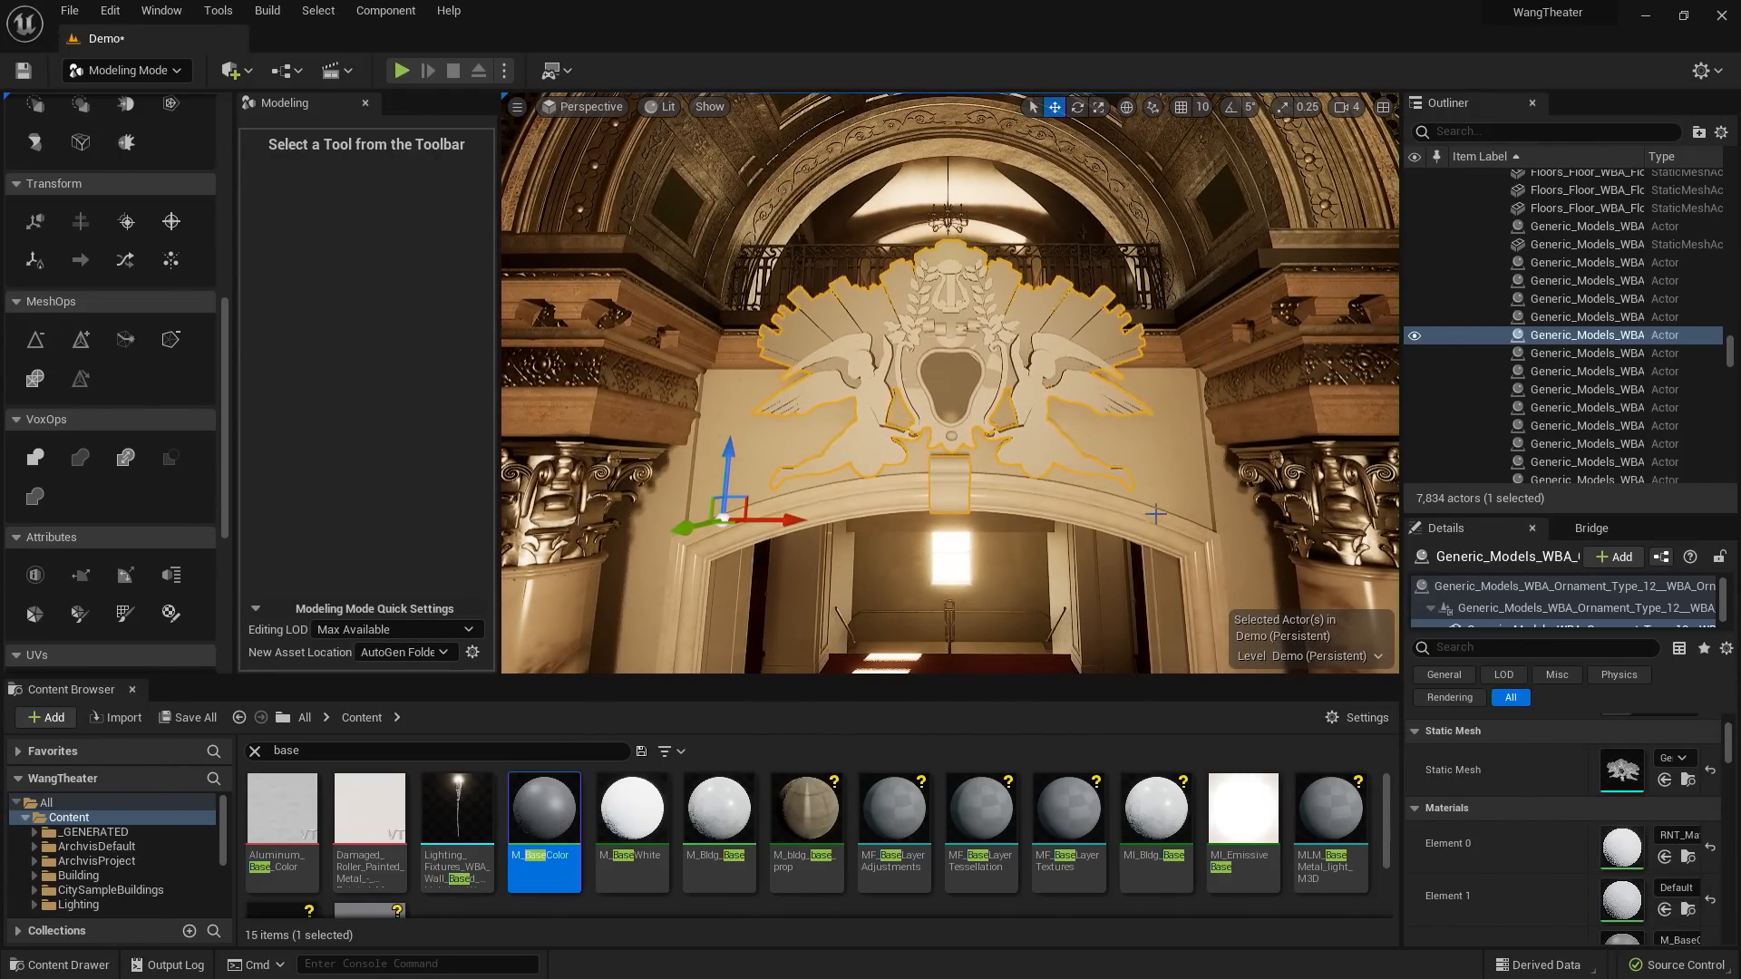
right_click_drag(1097, 521, 1124, 479)
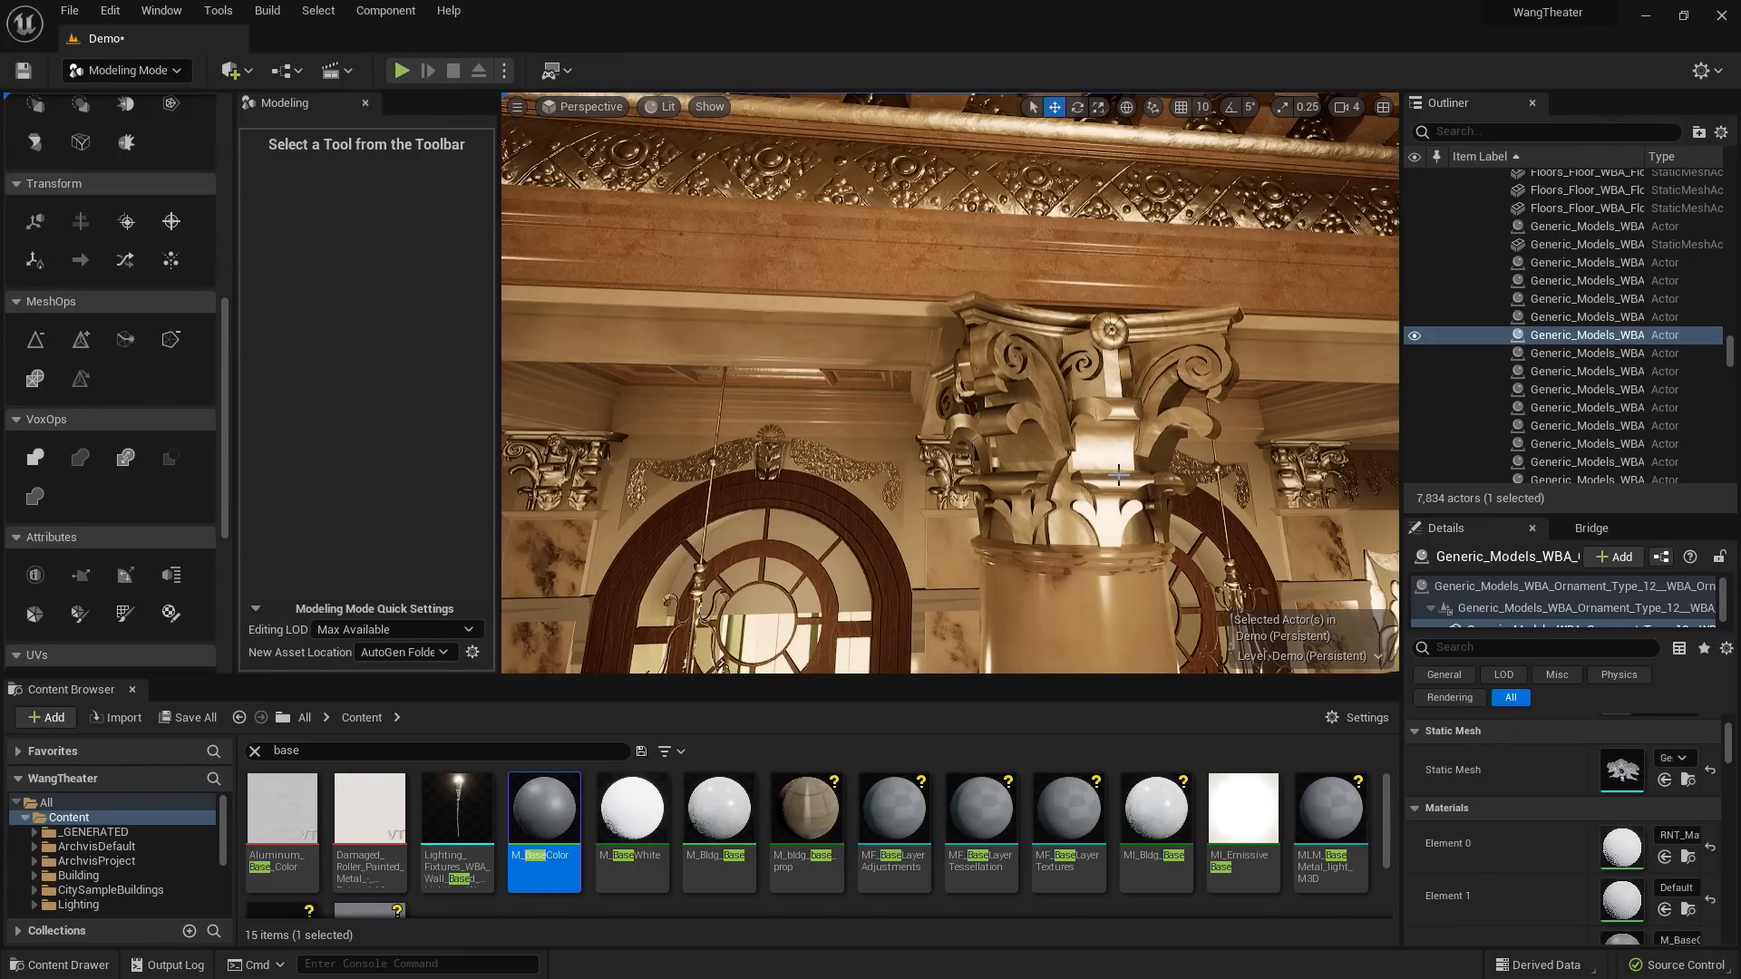
left_click(1104, 437)
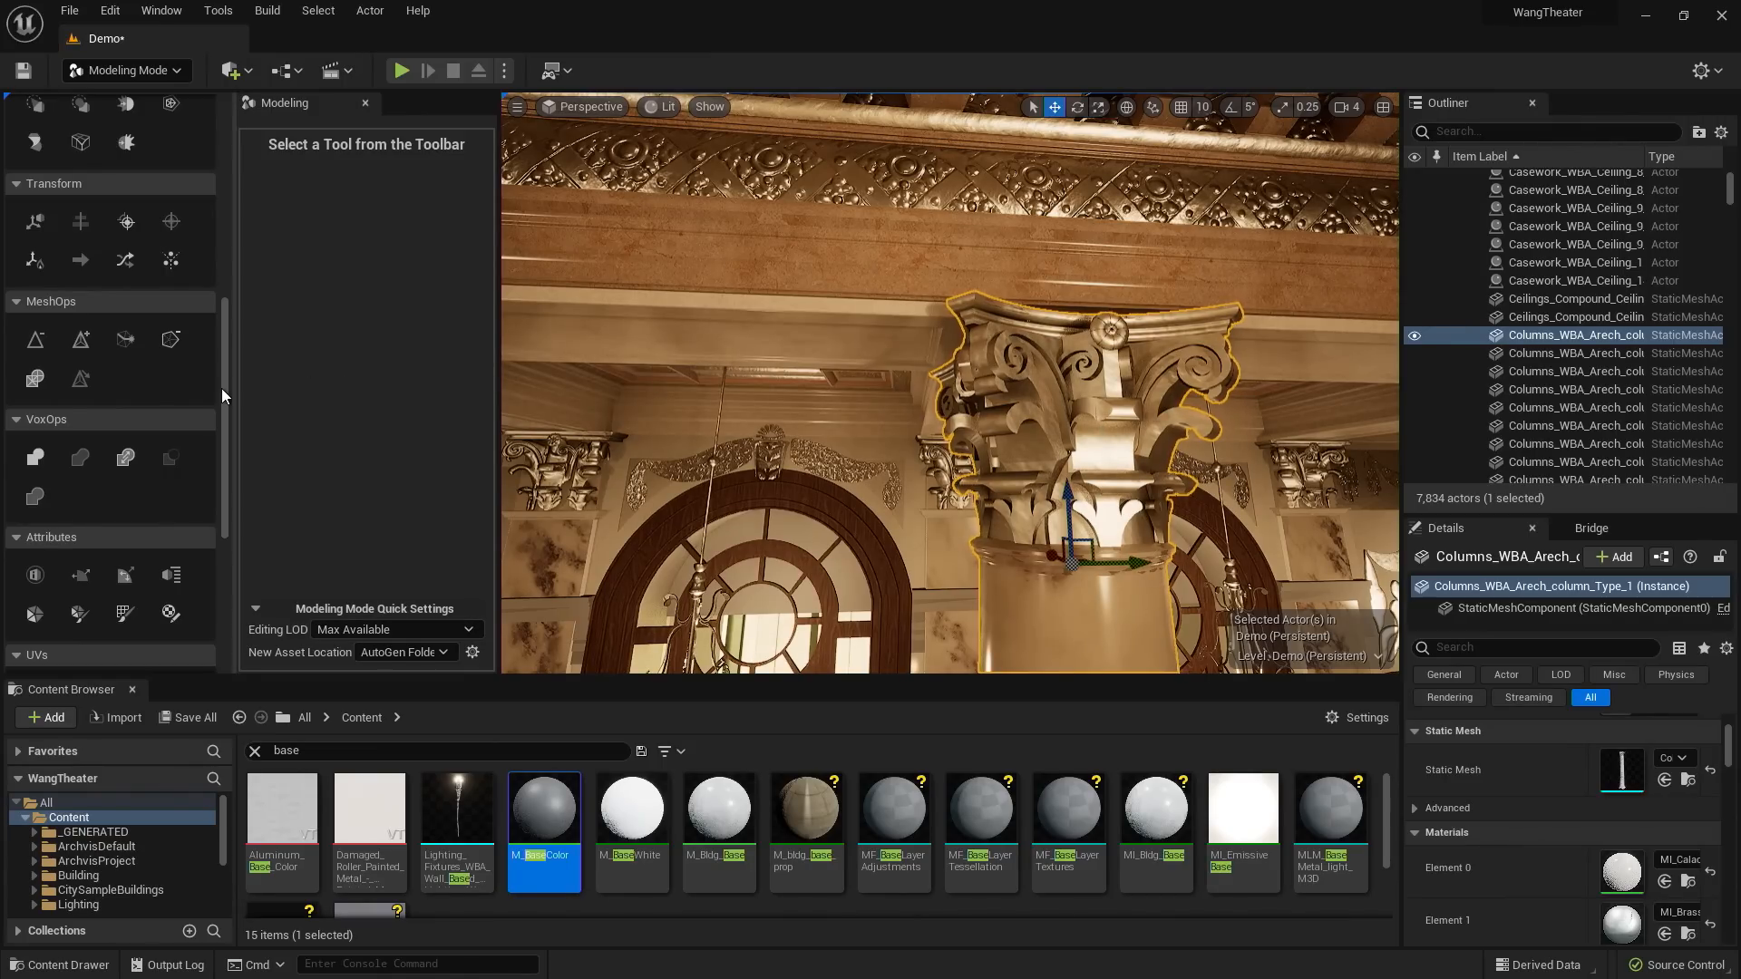
left_click_drag(225, 385, 230, 150)
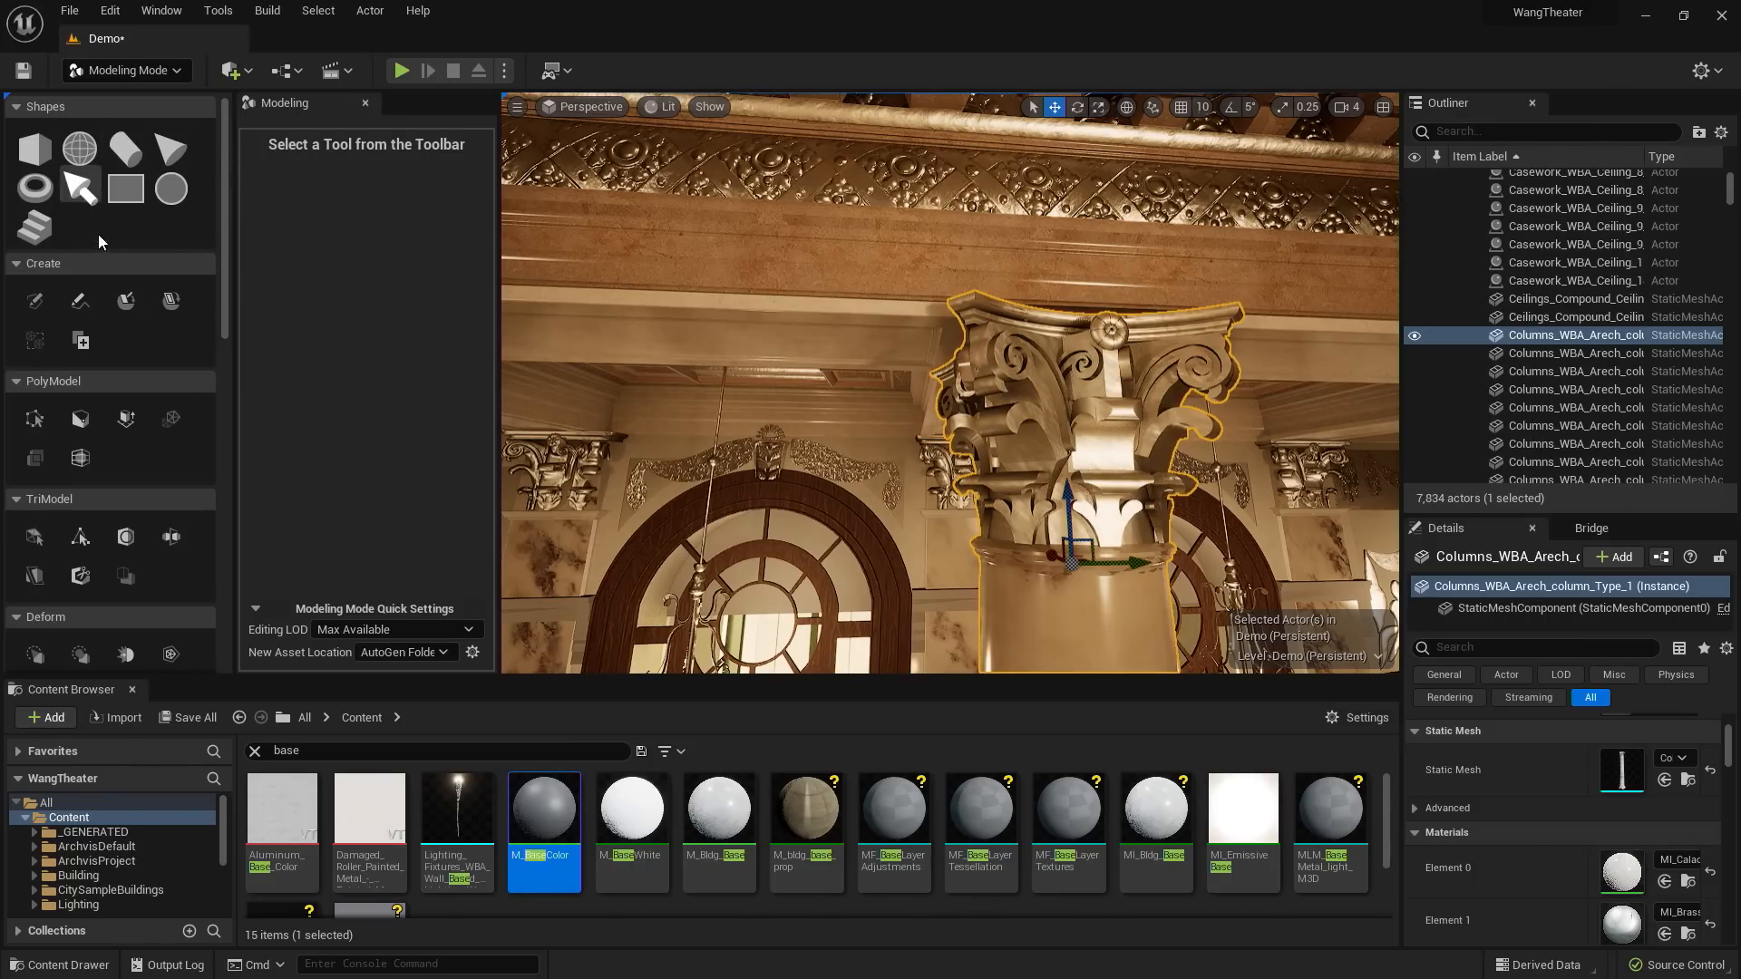
left_click(95, 465)
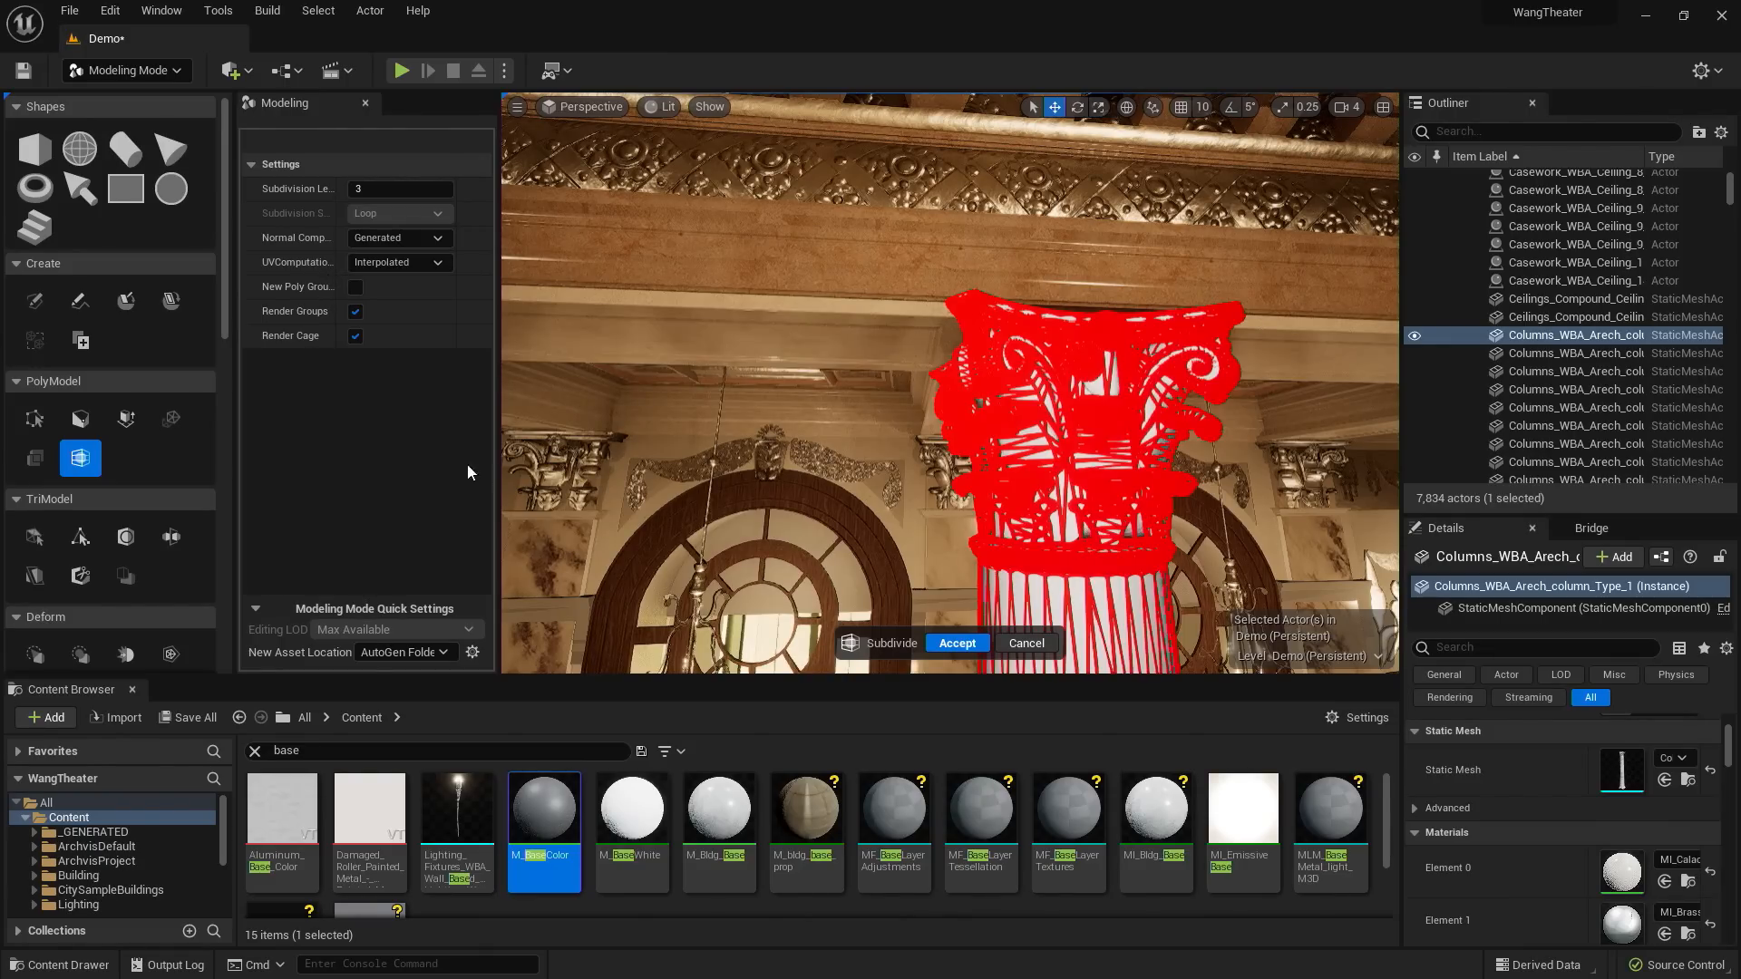
left_click(947, 645)
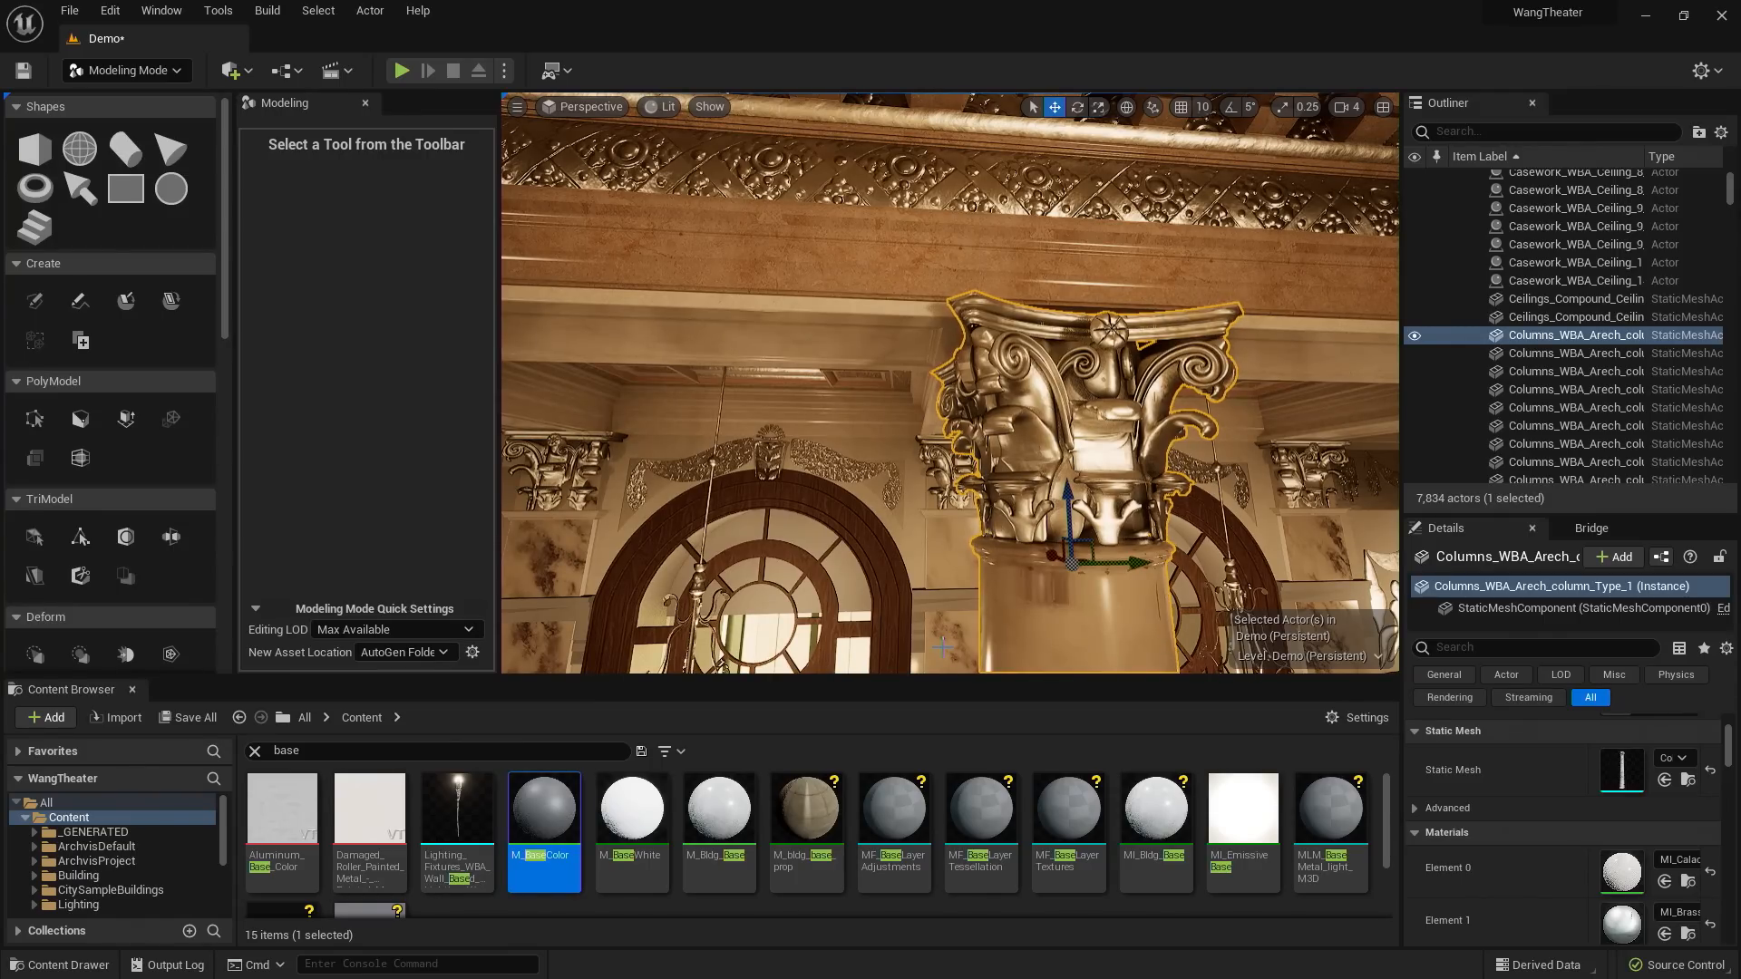
- Brush-select the front-face triangles of the raised panel above the doorway, create a polygroup from them and accept the edit
right_click_drag(943, 647, 1033, 453)
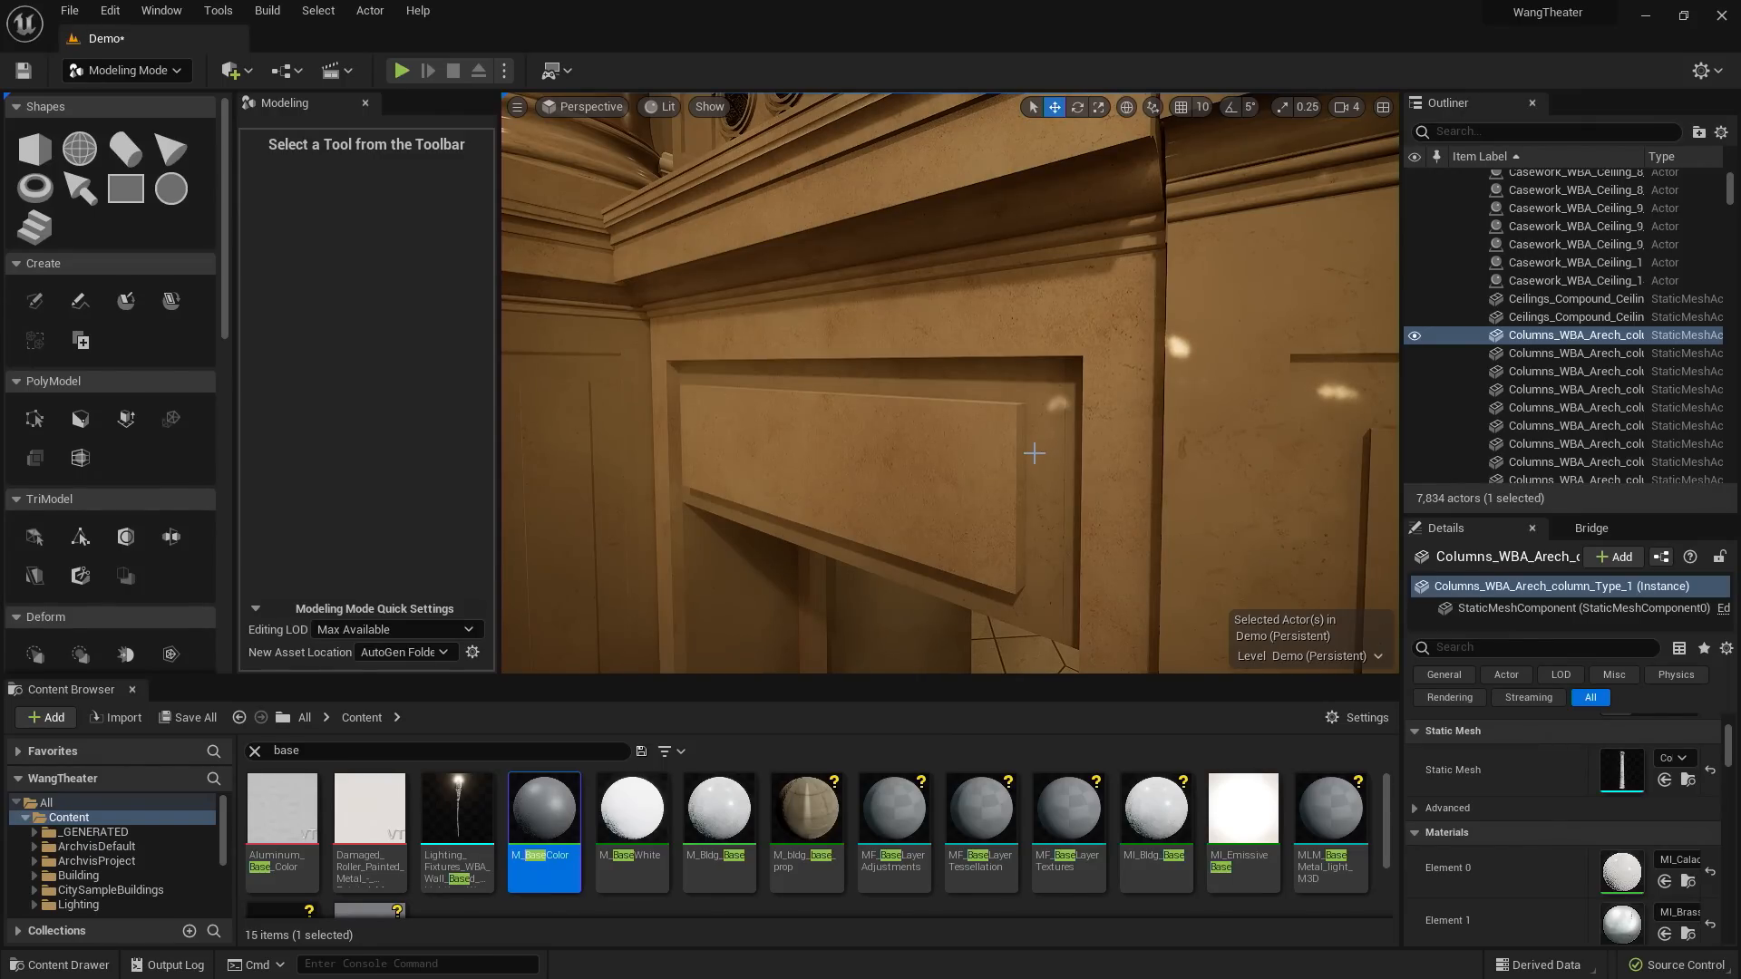
left_click(889, 441)
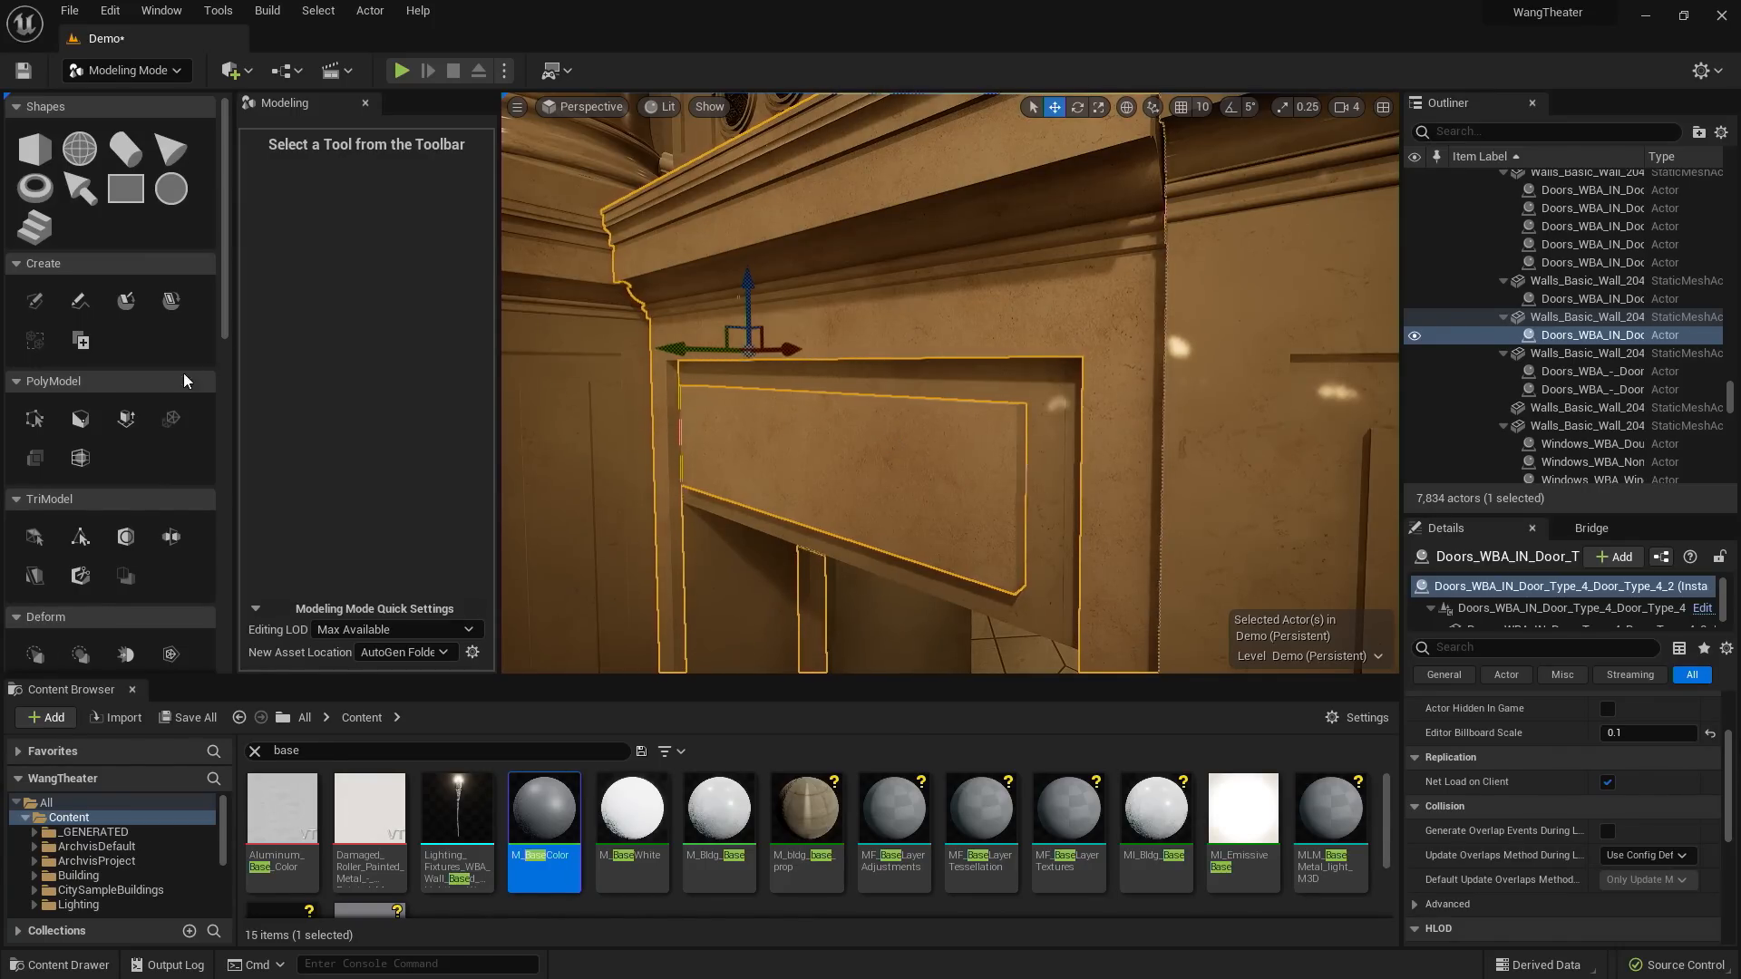
left_click(37, 539)
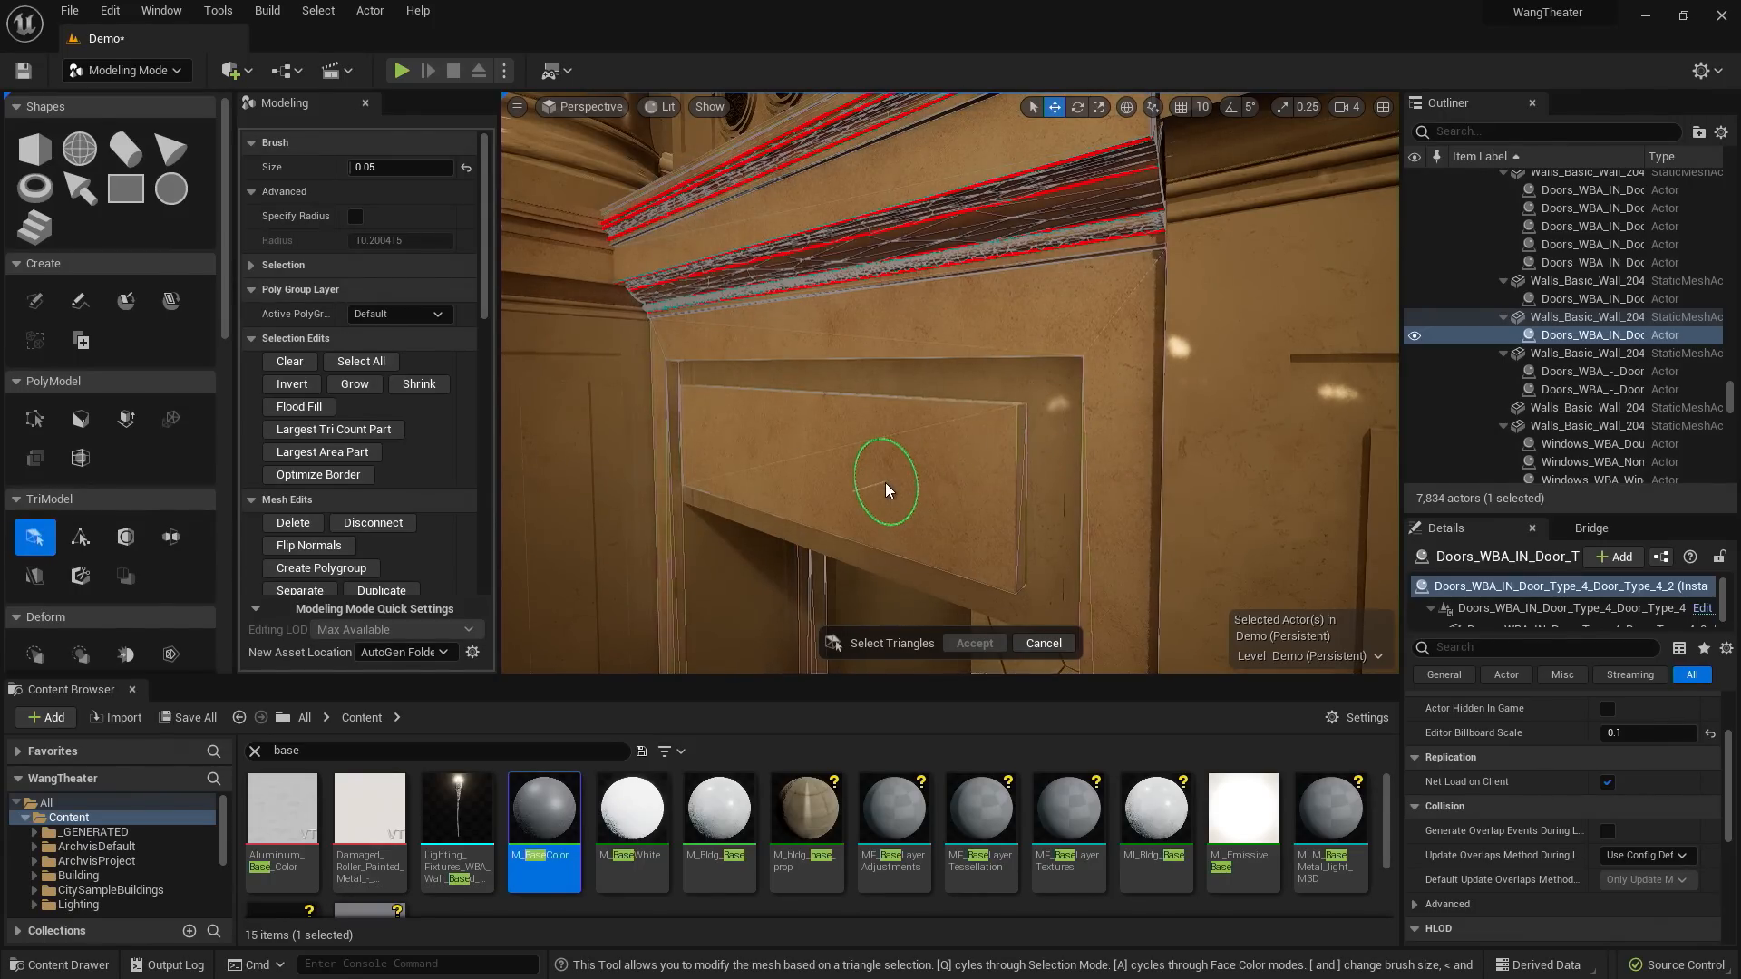
left_click_drag(824, 488, 770, 444)
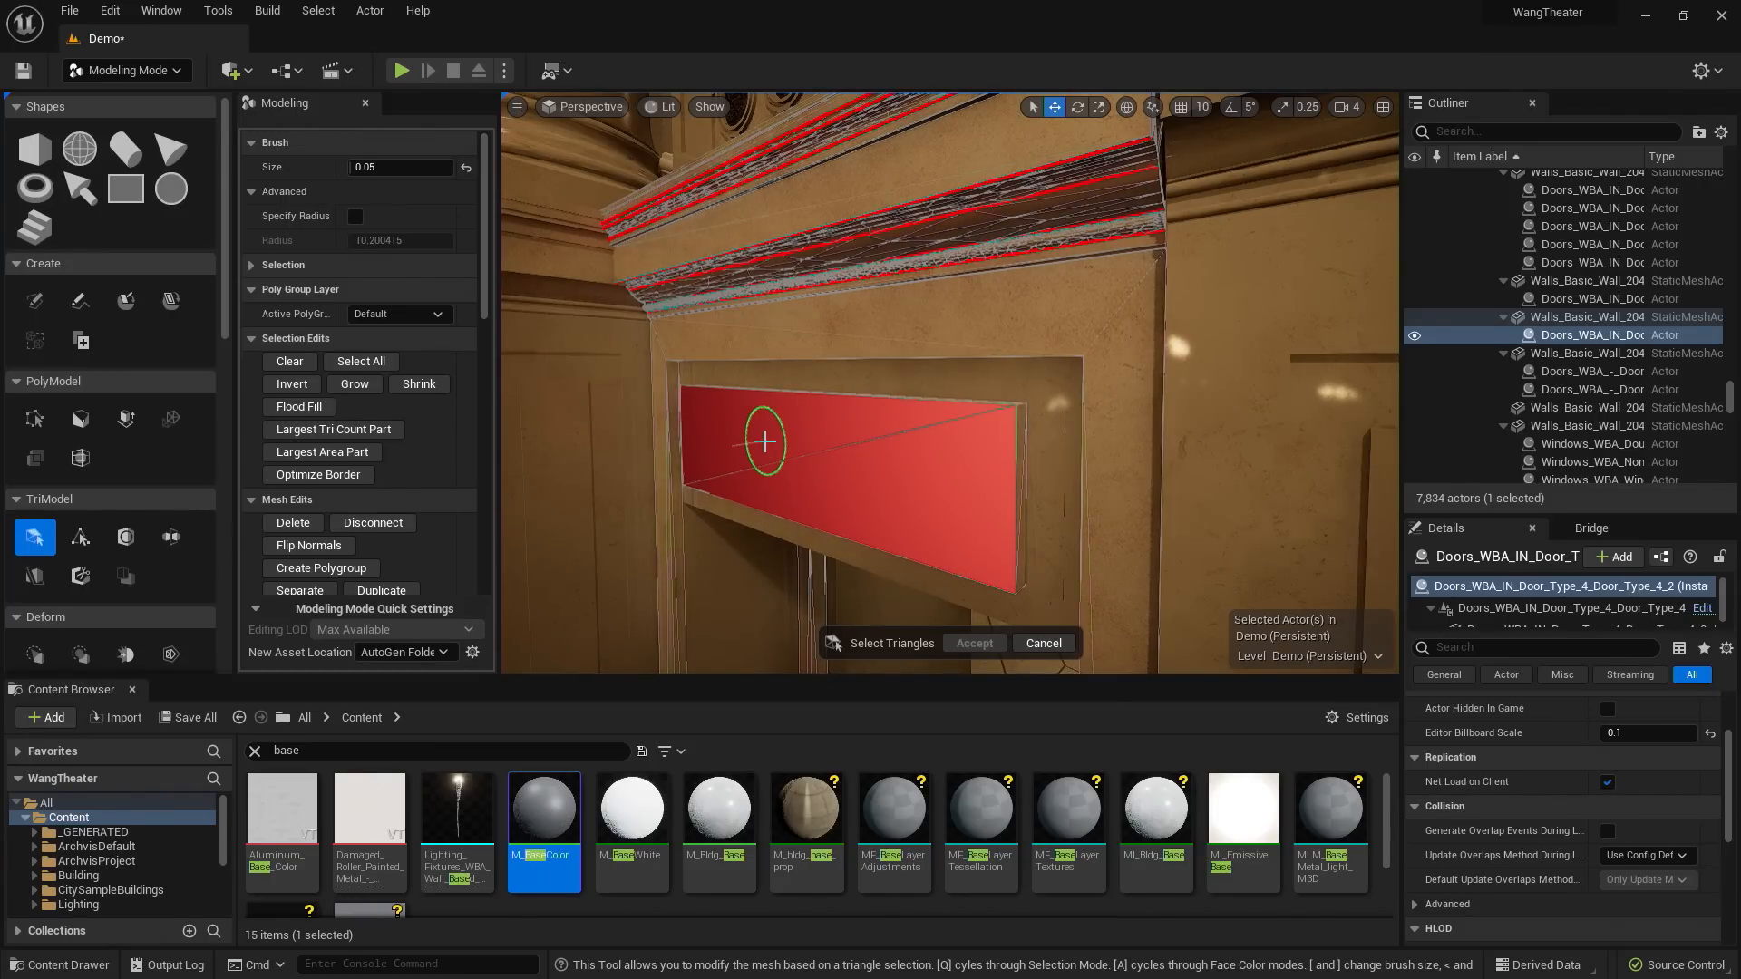
left_click(339, 569)
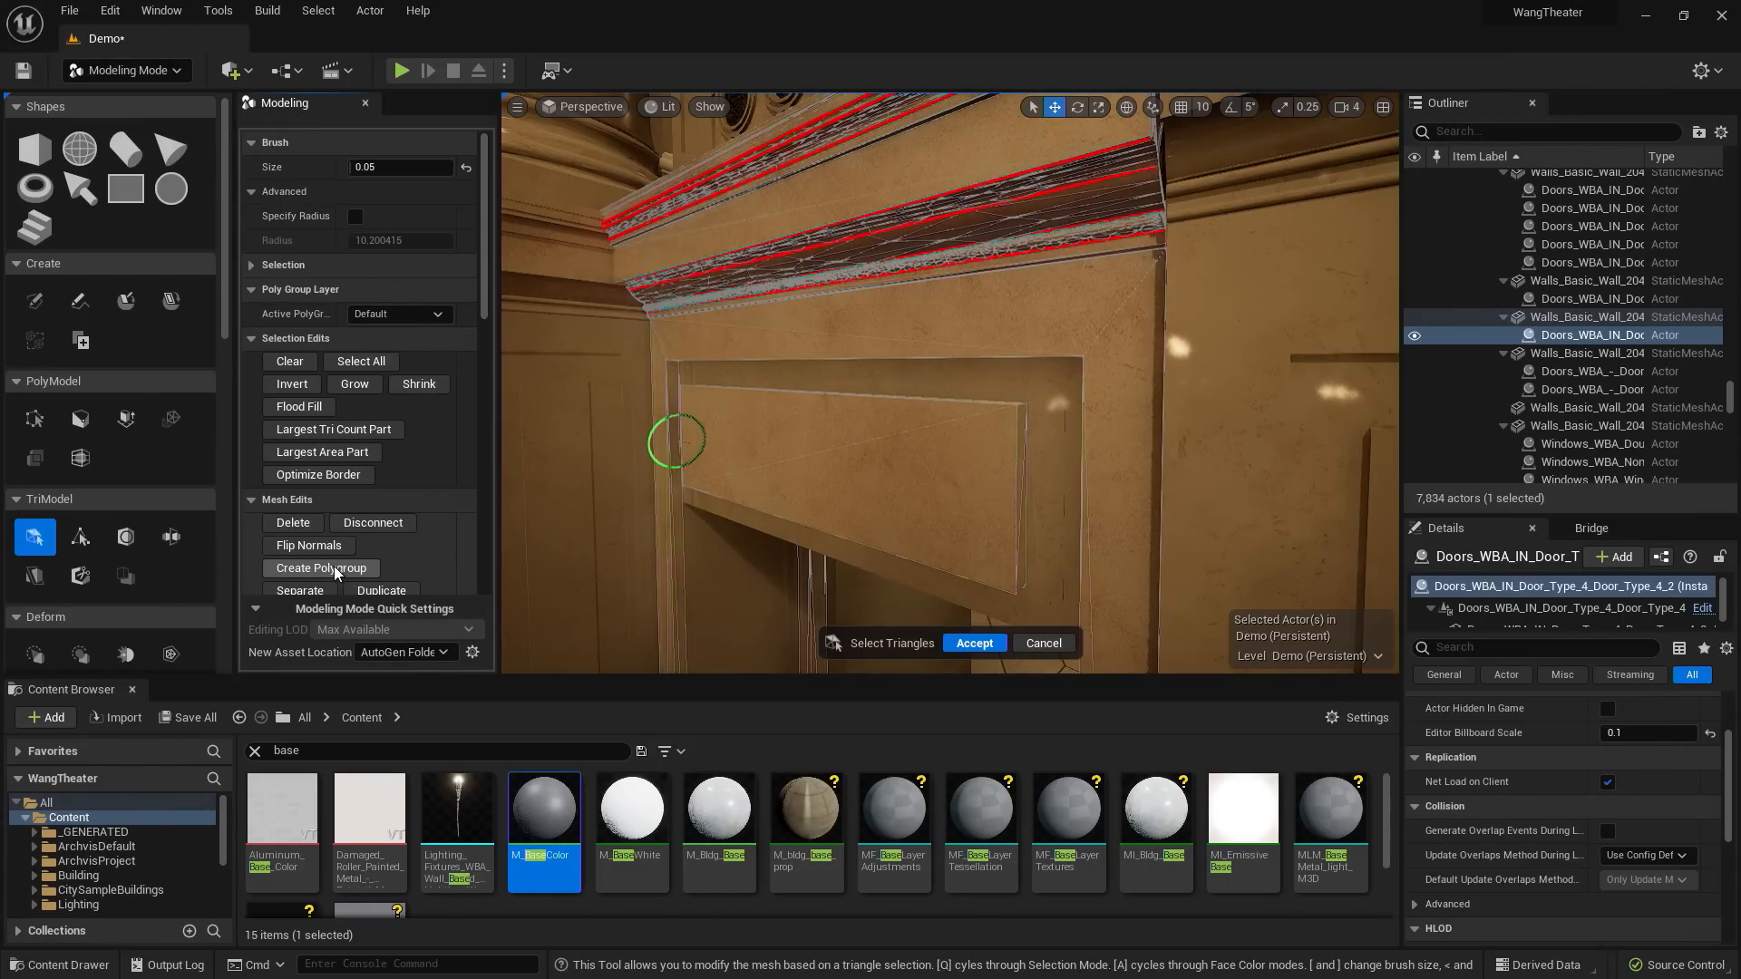
scroll(334, 565, "down", 1)
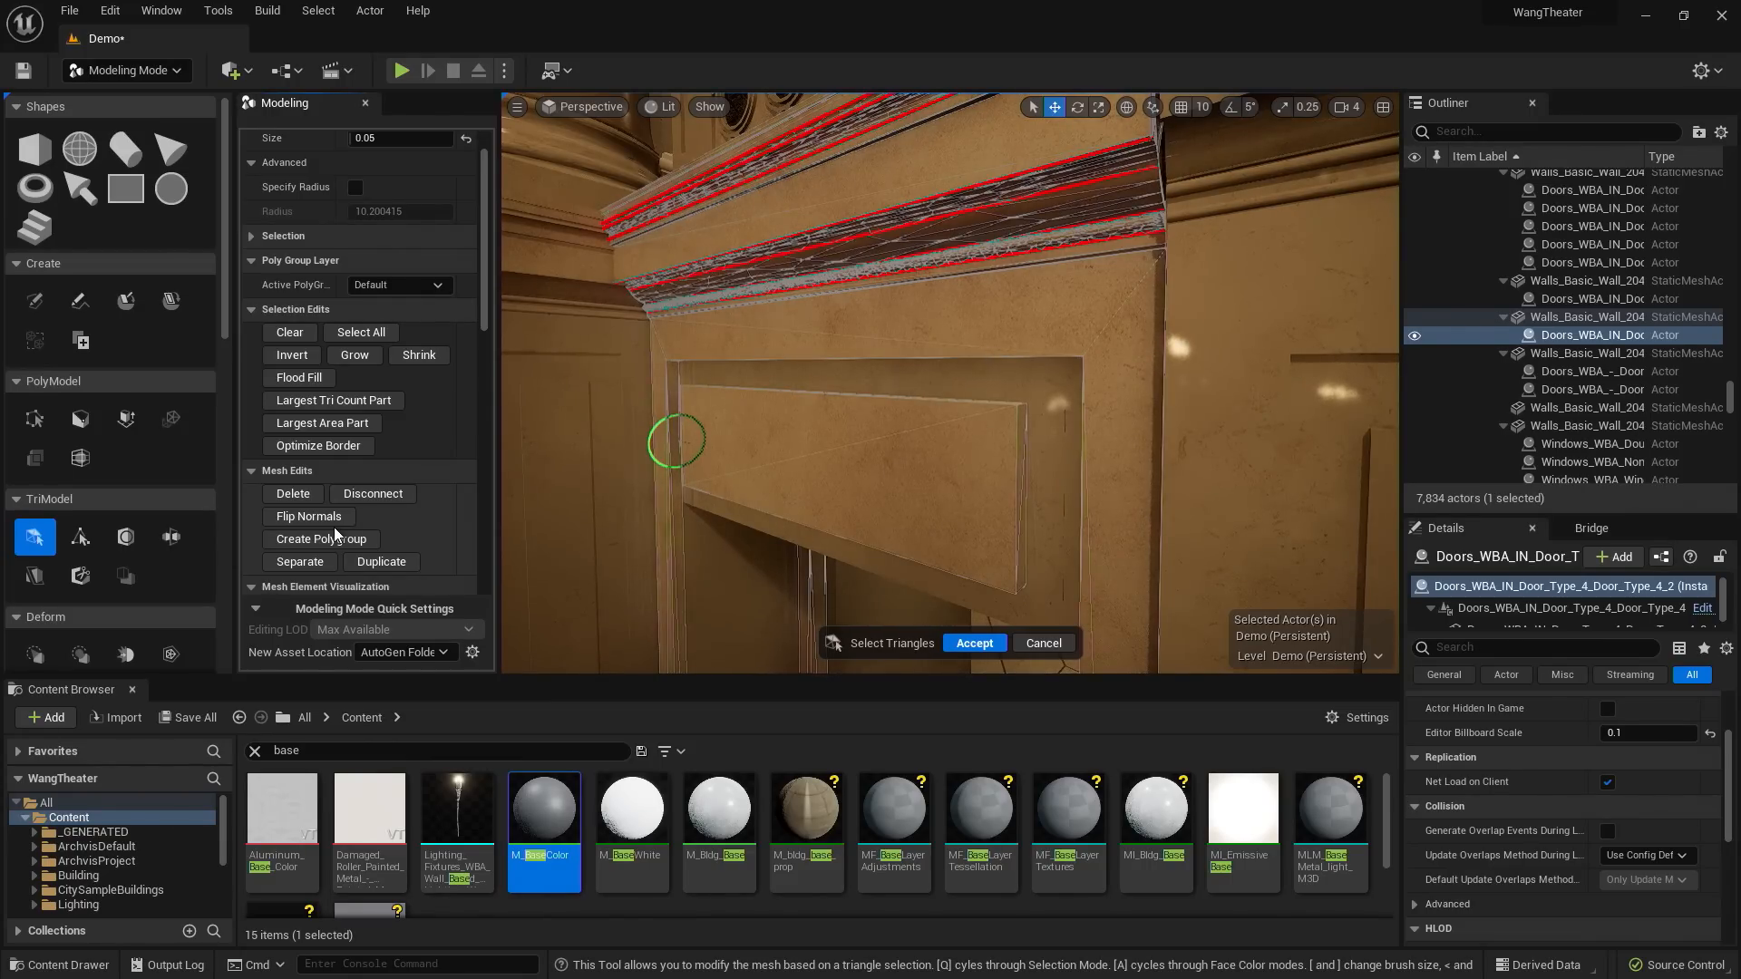
left_click(973, 644)
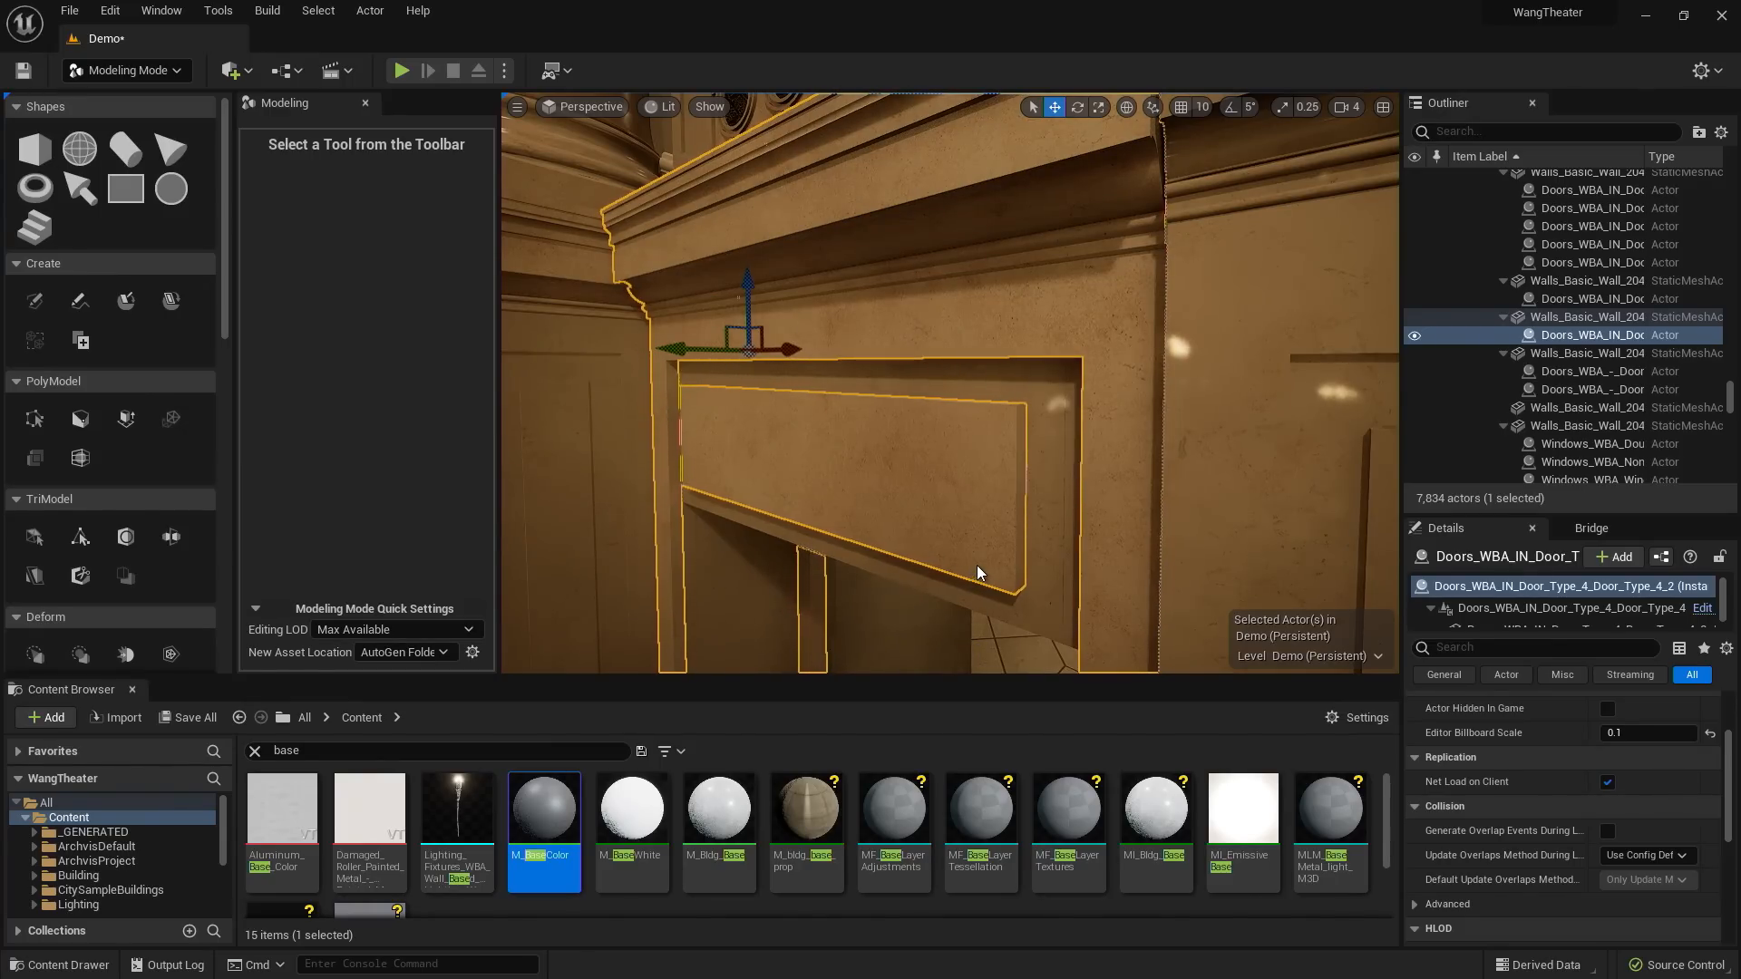
- Bevel the door panel's front polygroup face with a distance of 2, accept the edit and deselect the door
left_click(33, 420)
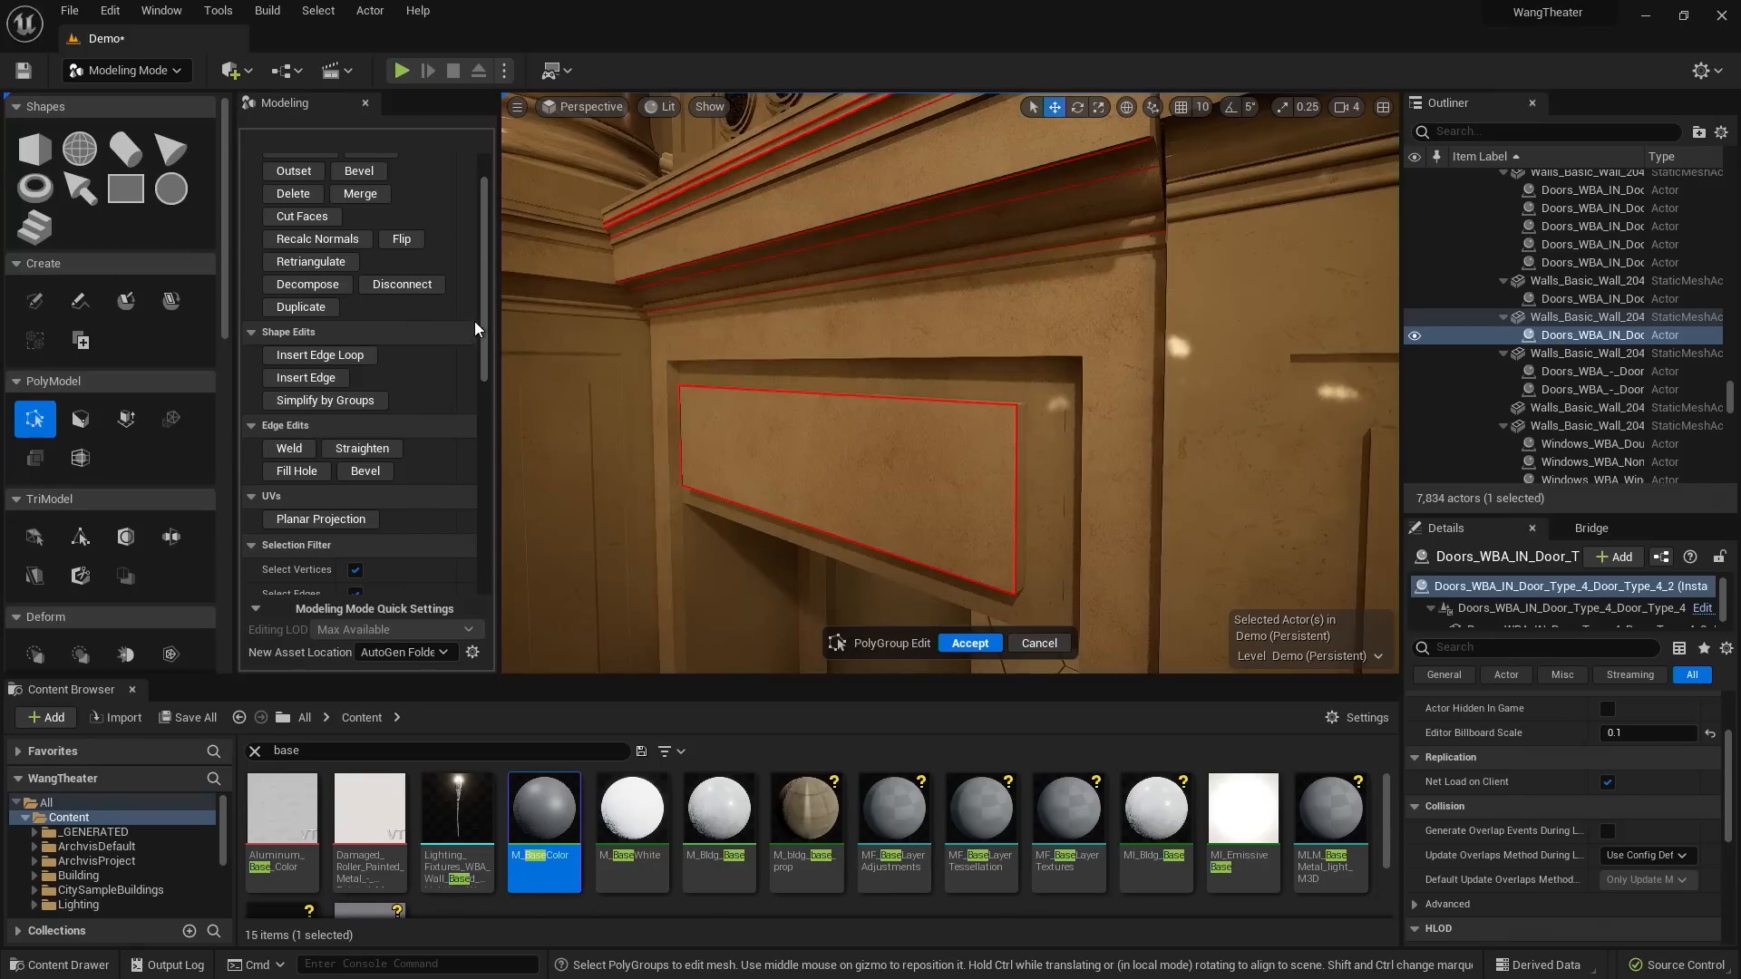
scroll(485, 313, "up", 2)
scroll(486, 291, "up", 1)
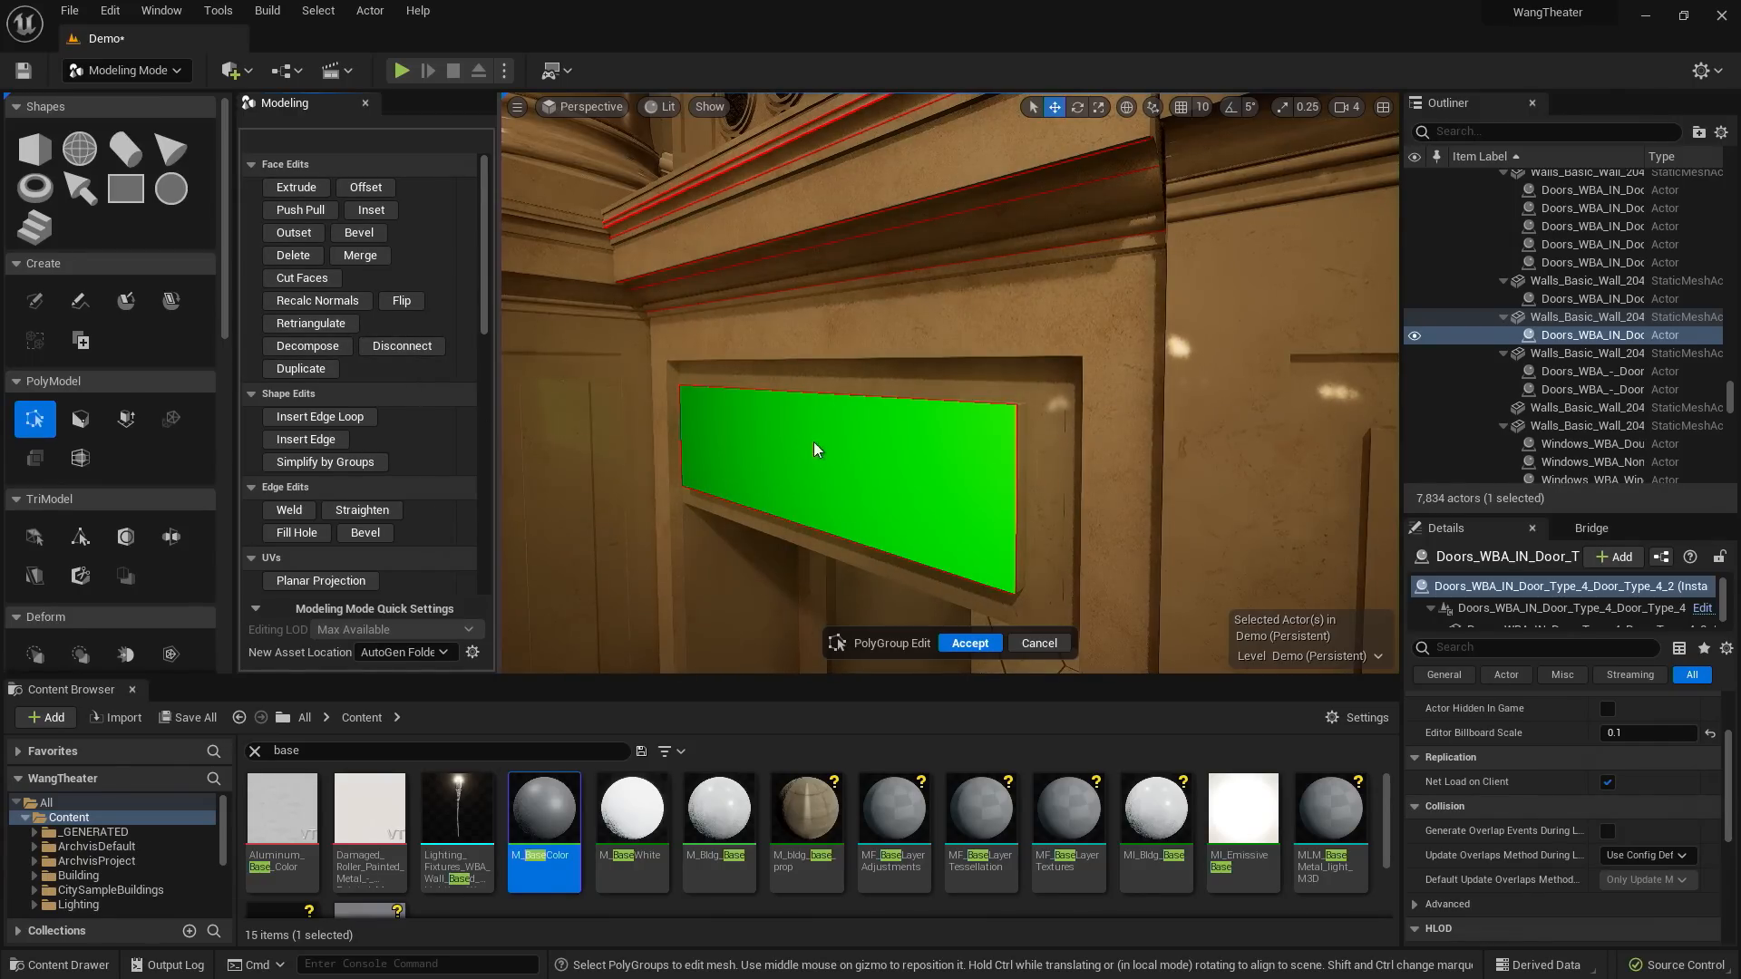
left_click(835, 451)
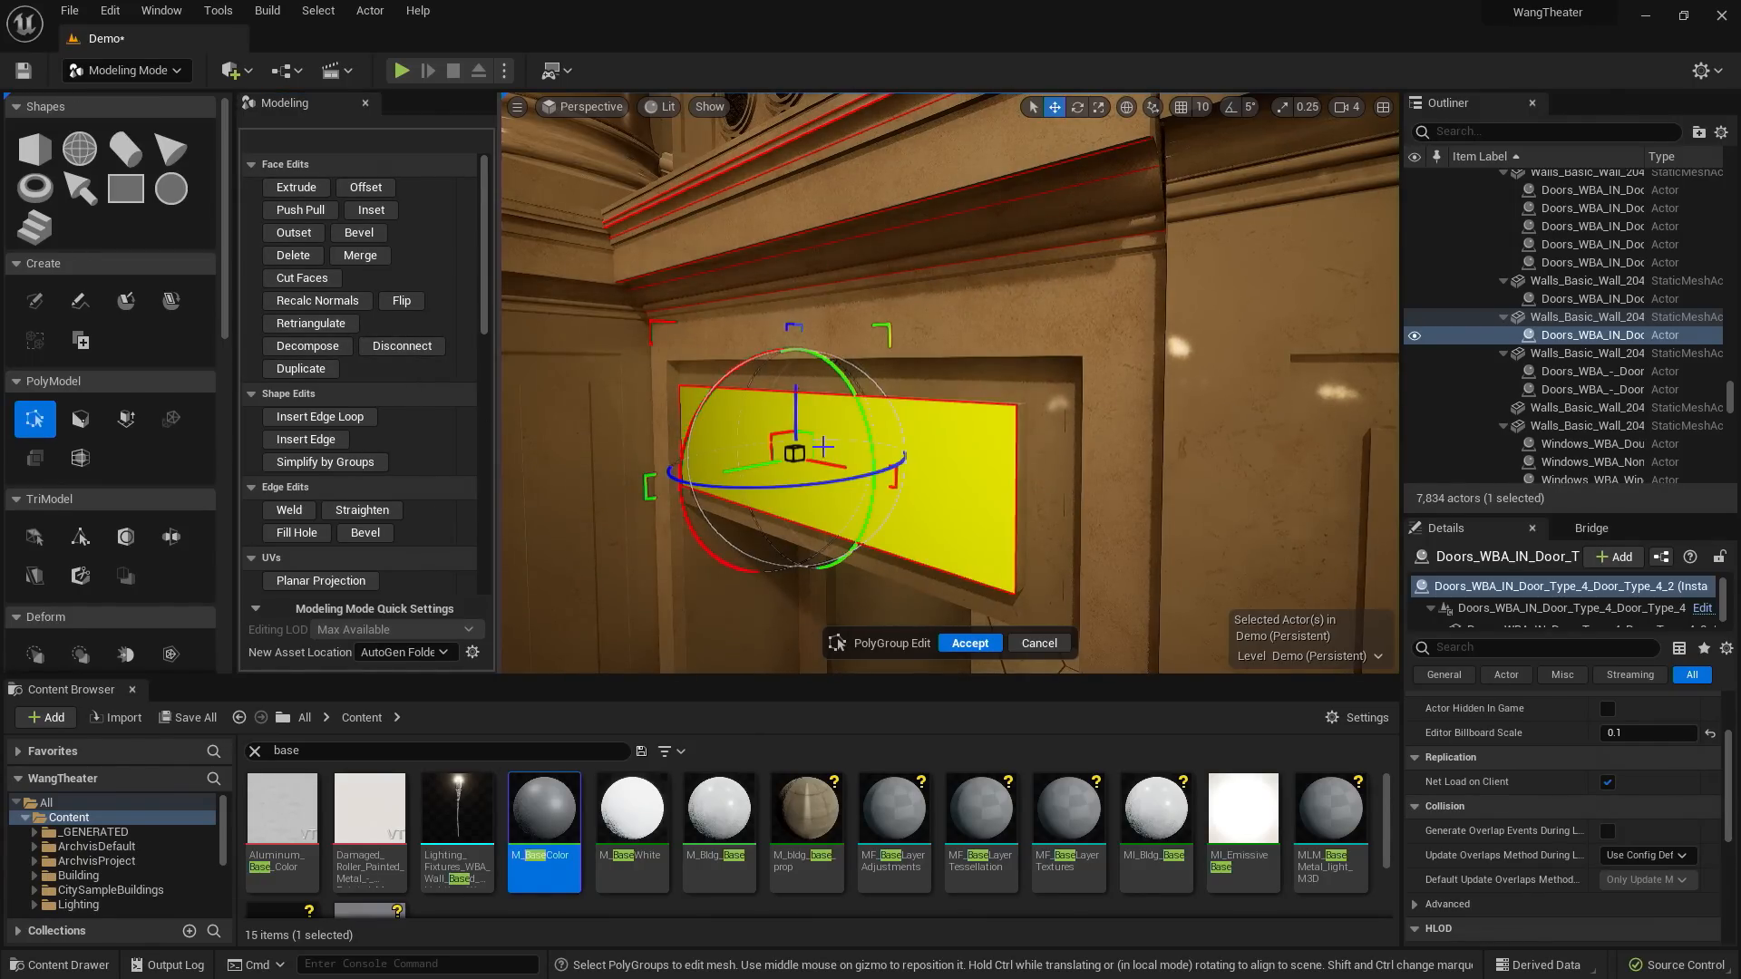
left_click(373, 234)
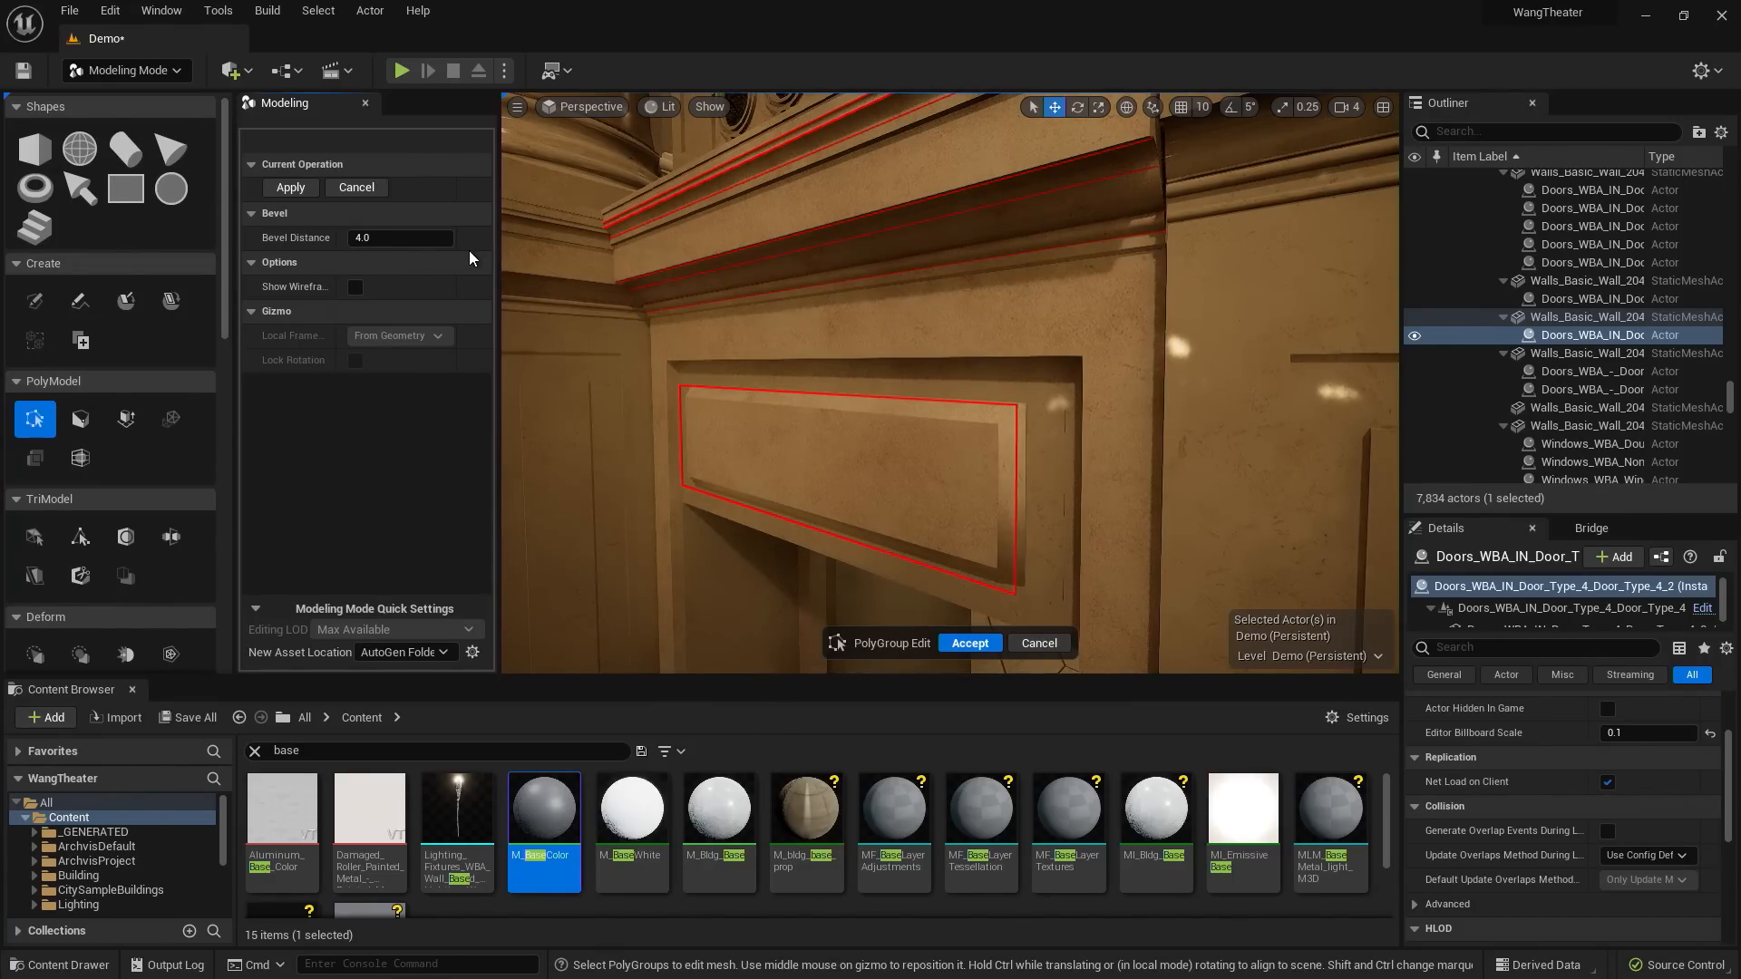
left_click(387, 236)
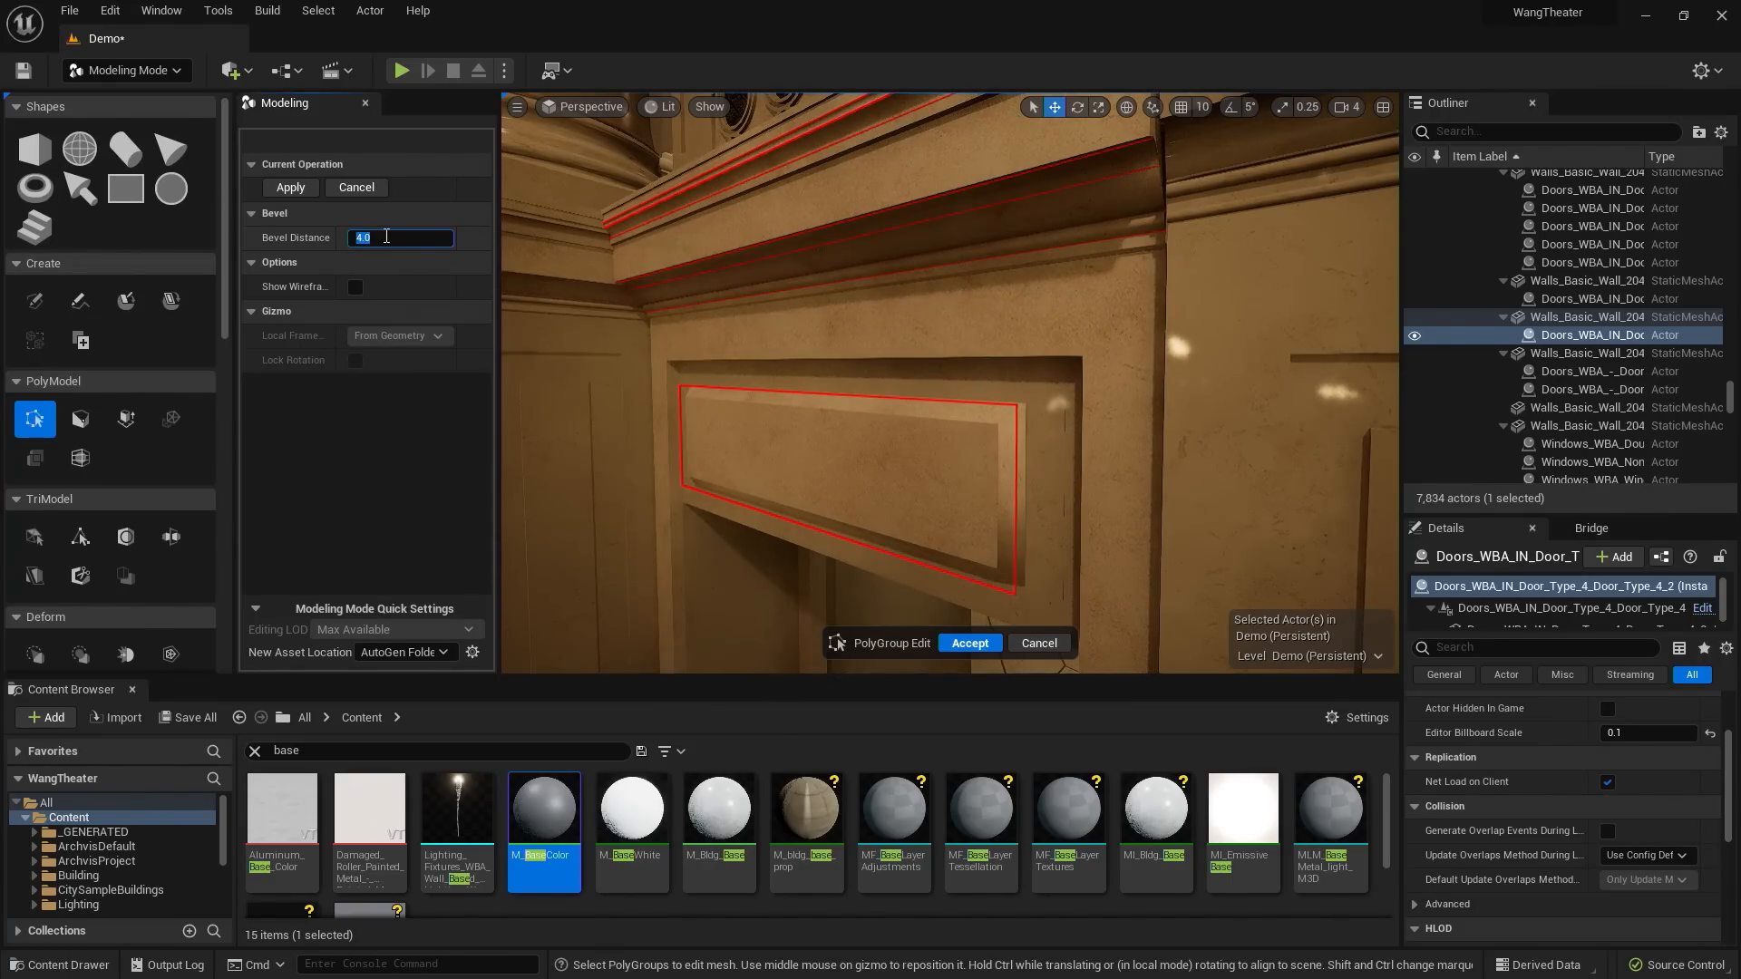
type("2")
key("Return")
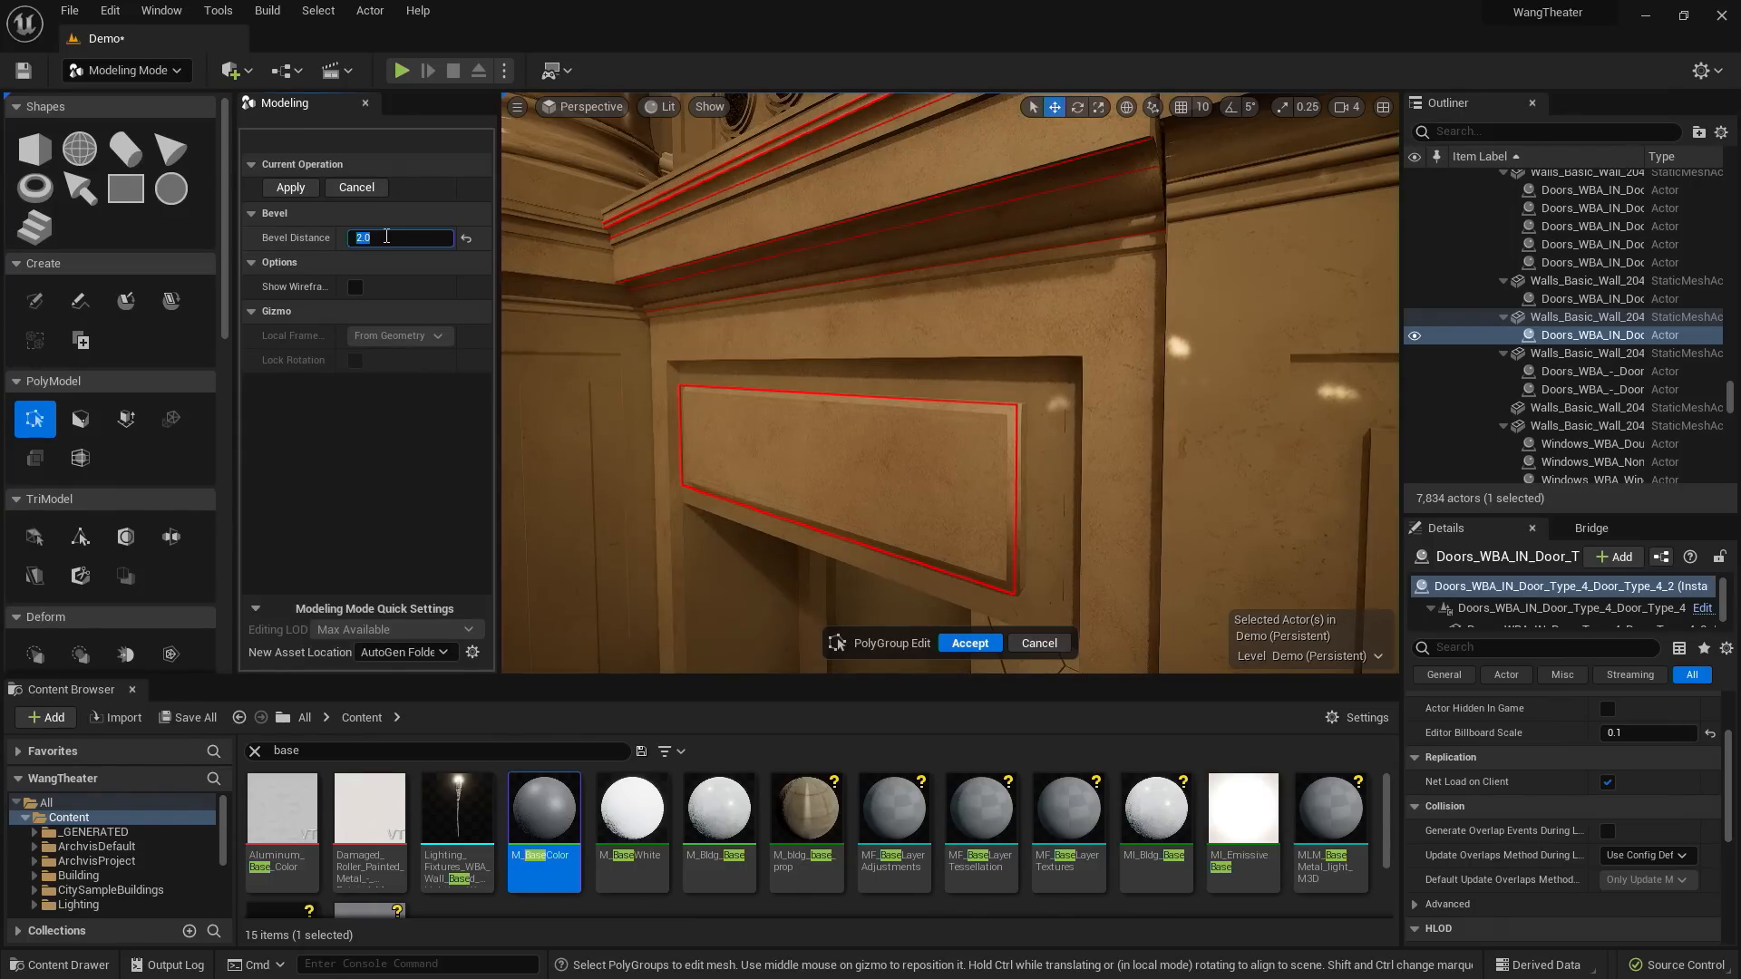
left_click(969, 643)
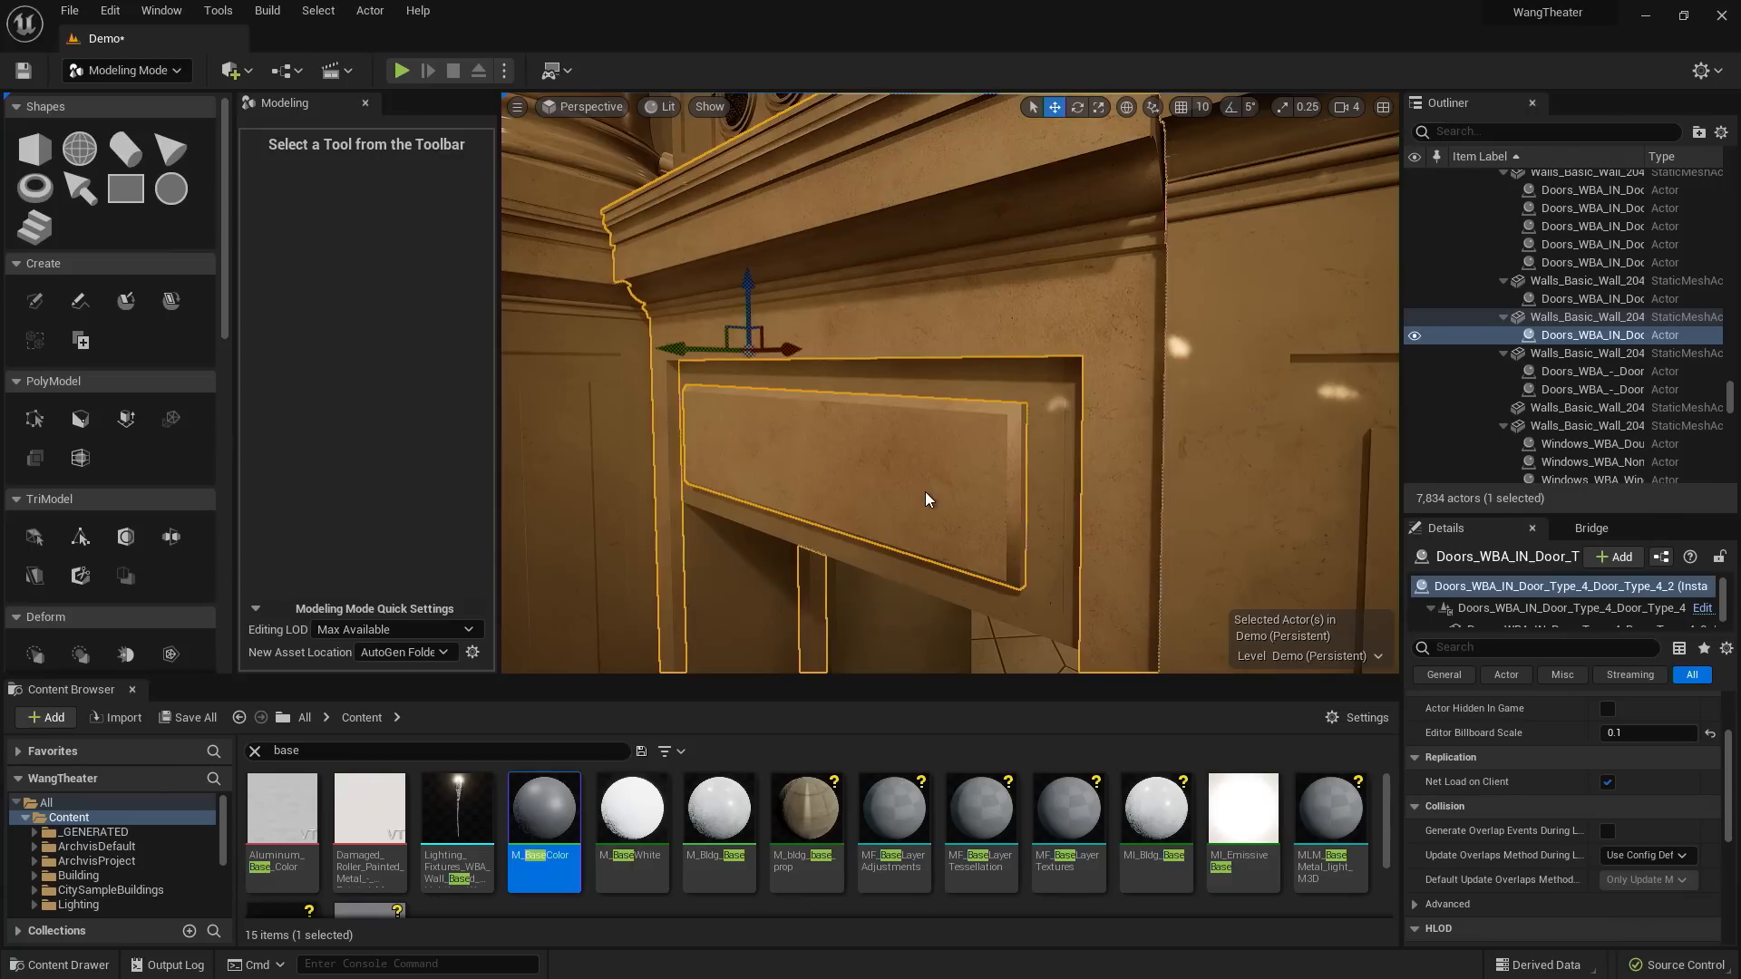
key("Escape")
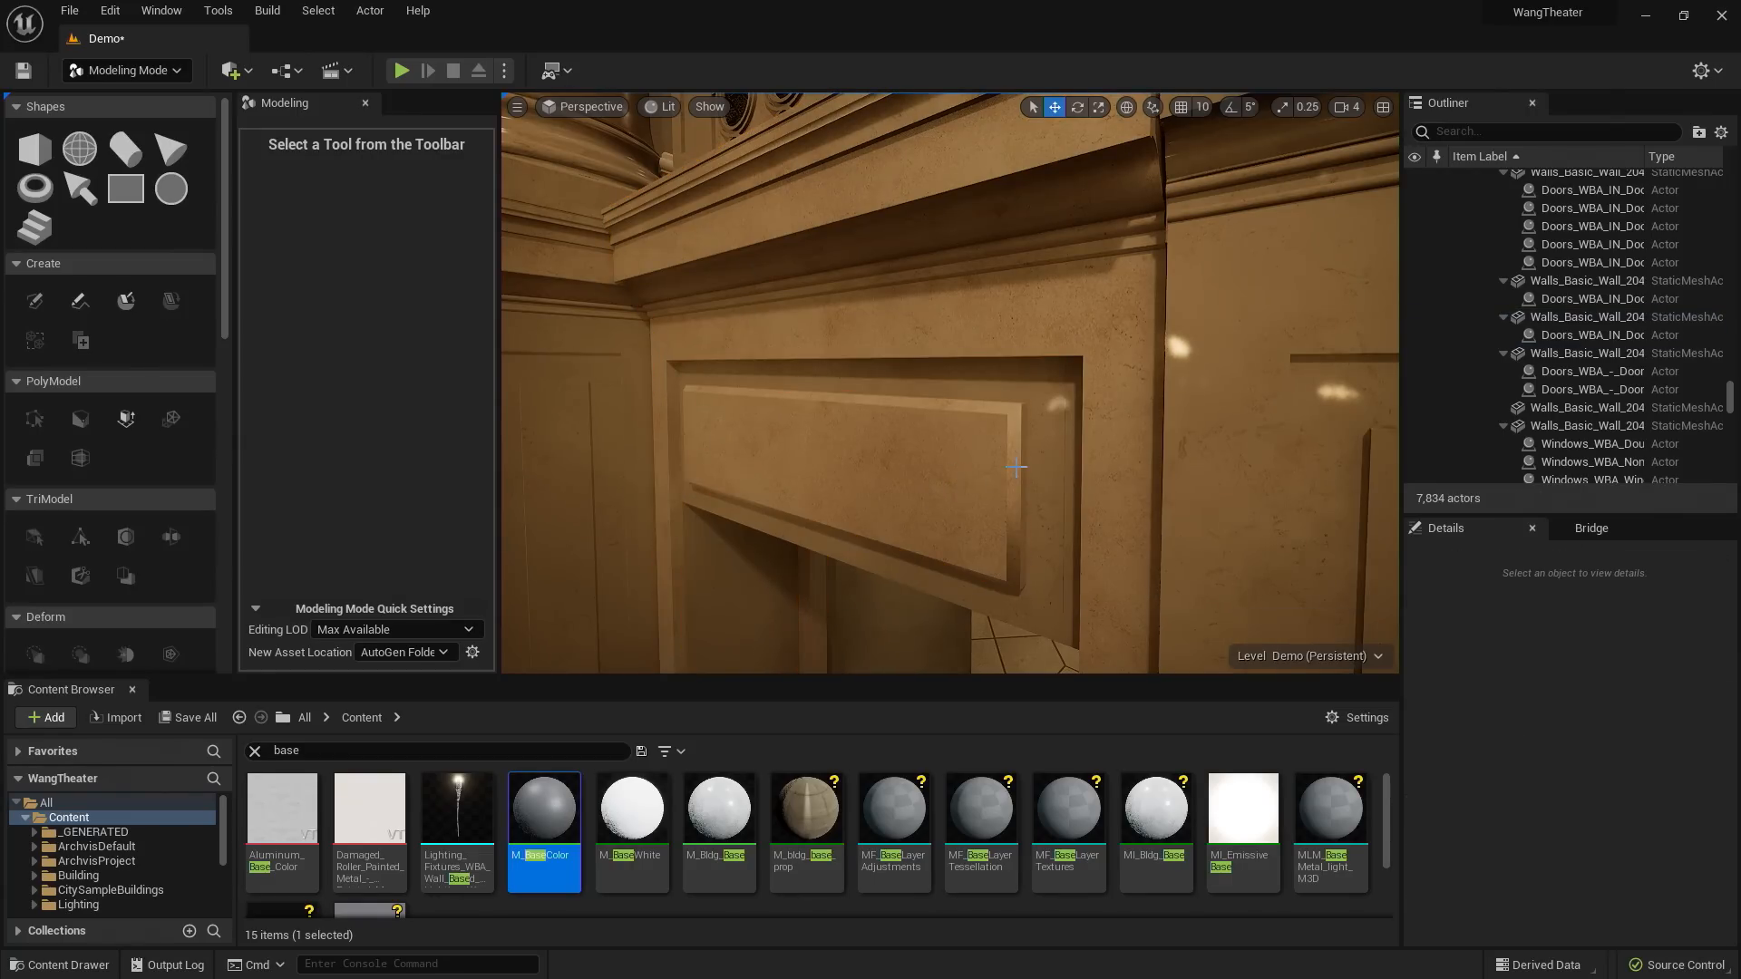
- Locate the door frame's static mesh asset in the Geometries folder and reimport it from its source
left_click(950, 464)
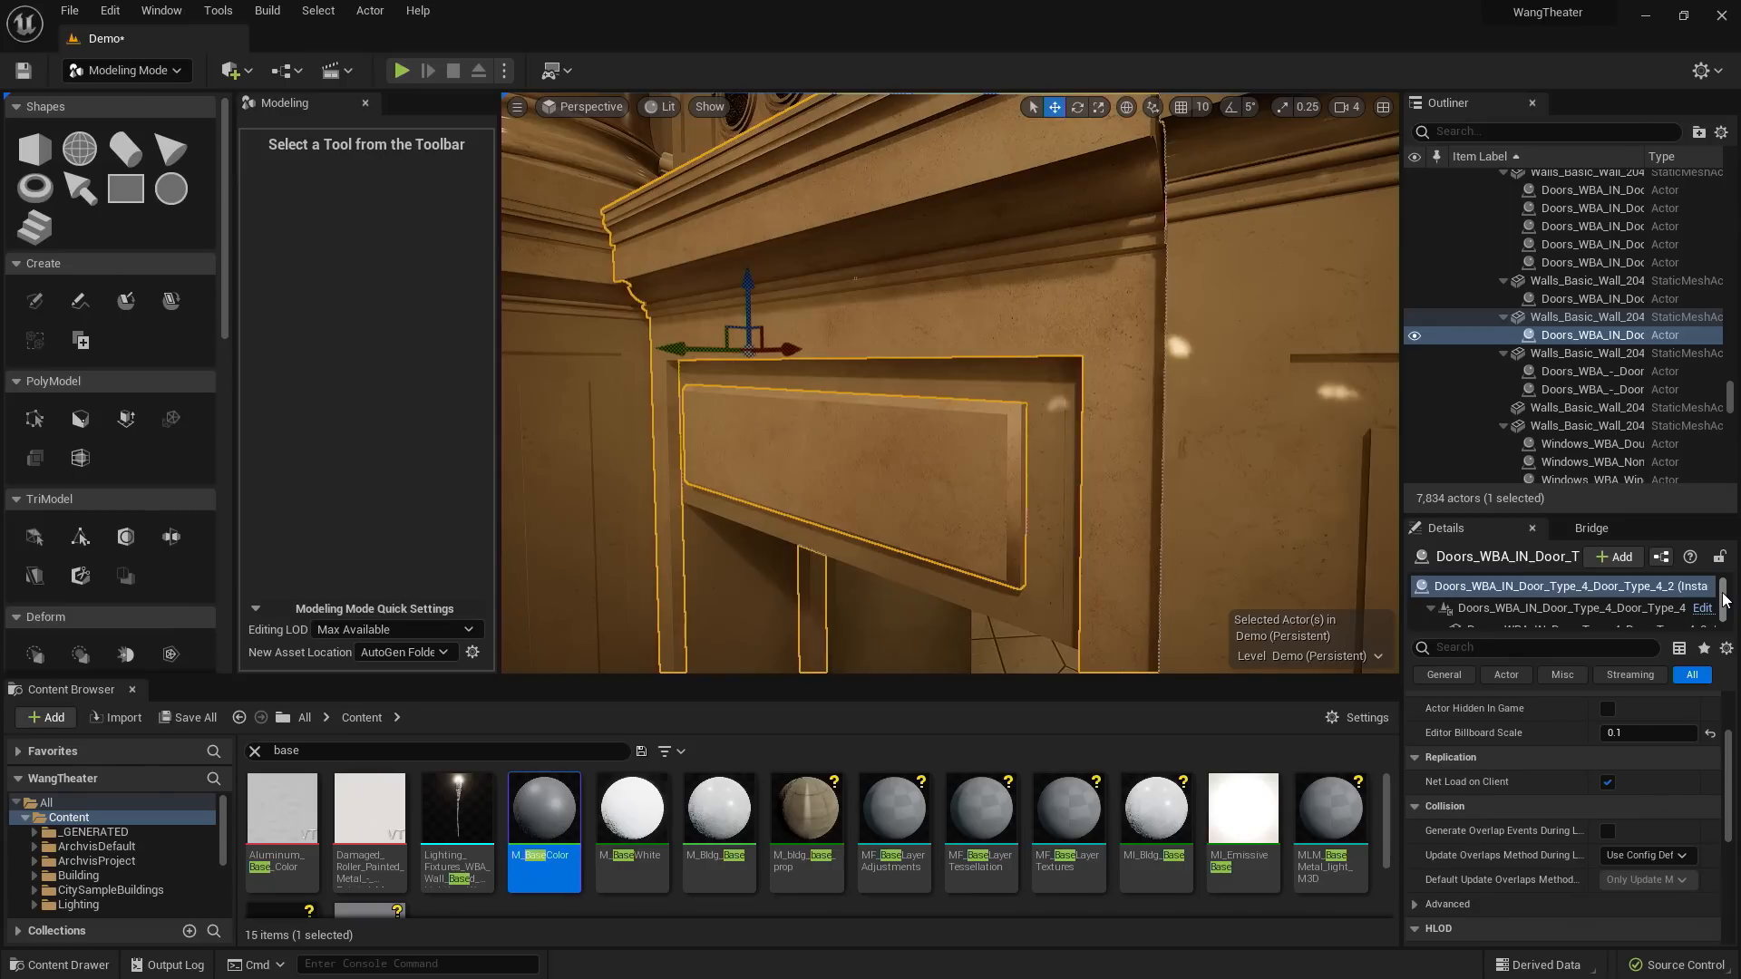
scroll(1526, 620, "down", 1)
left_click(1526, 620)
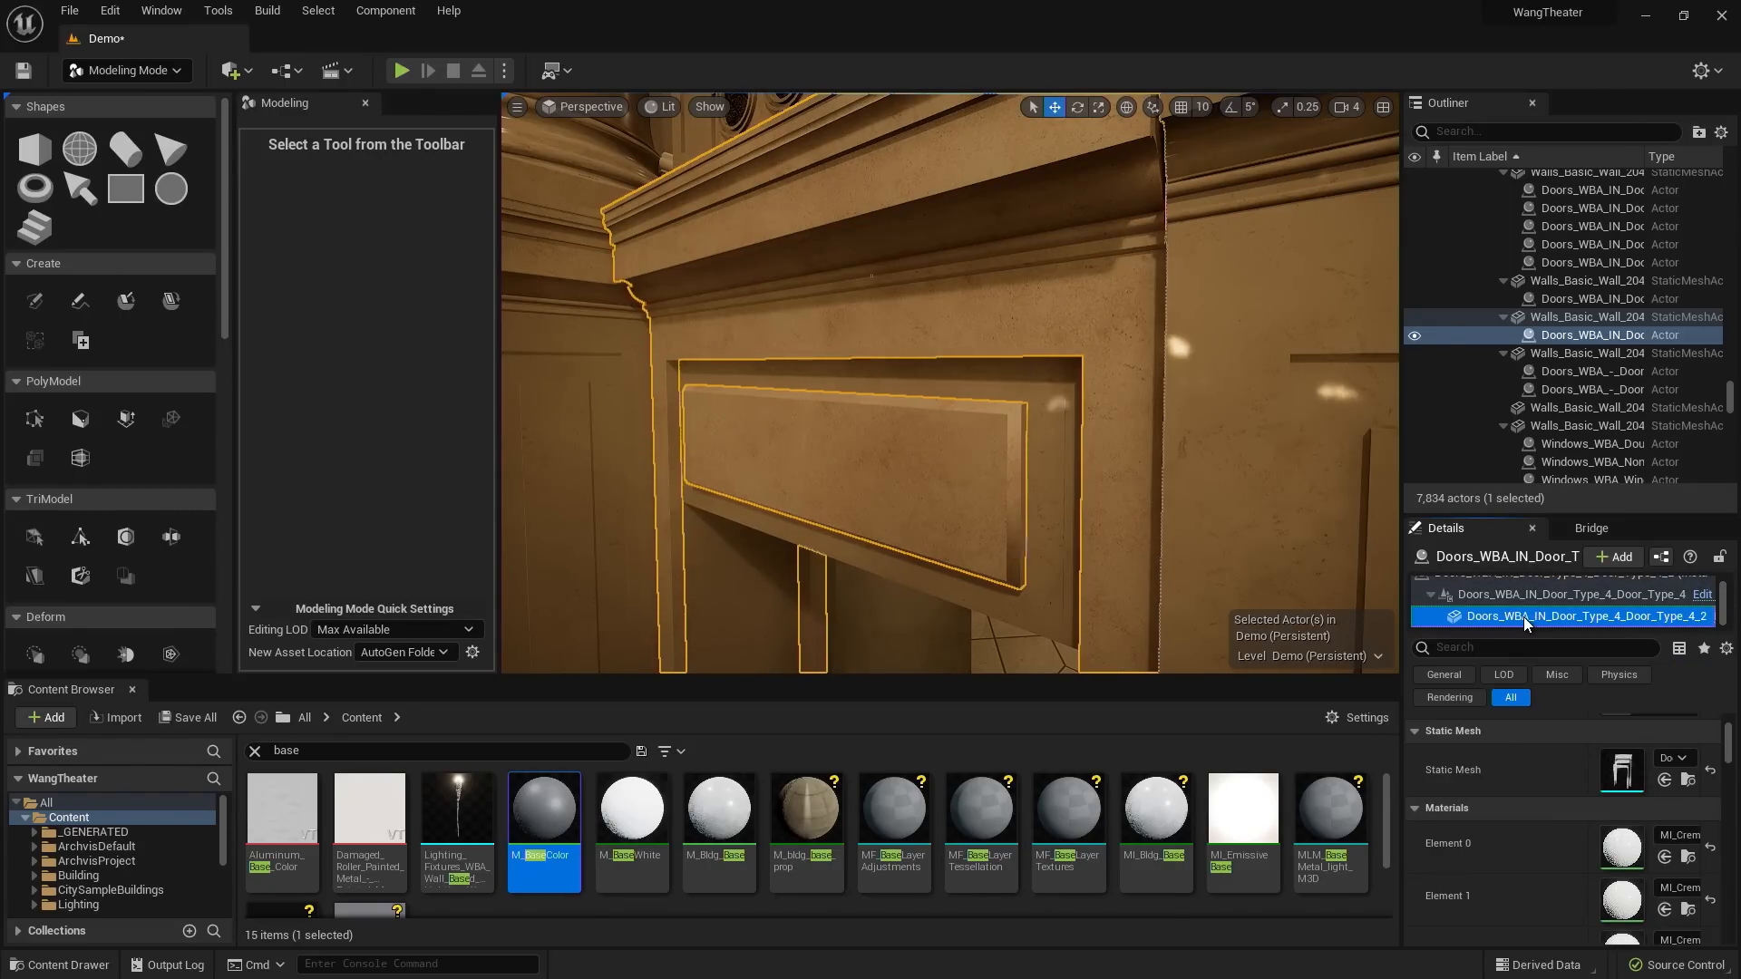
left_click(1689, 783)
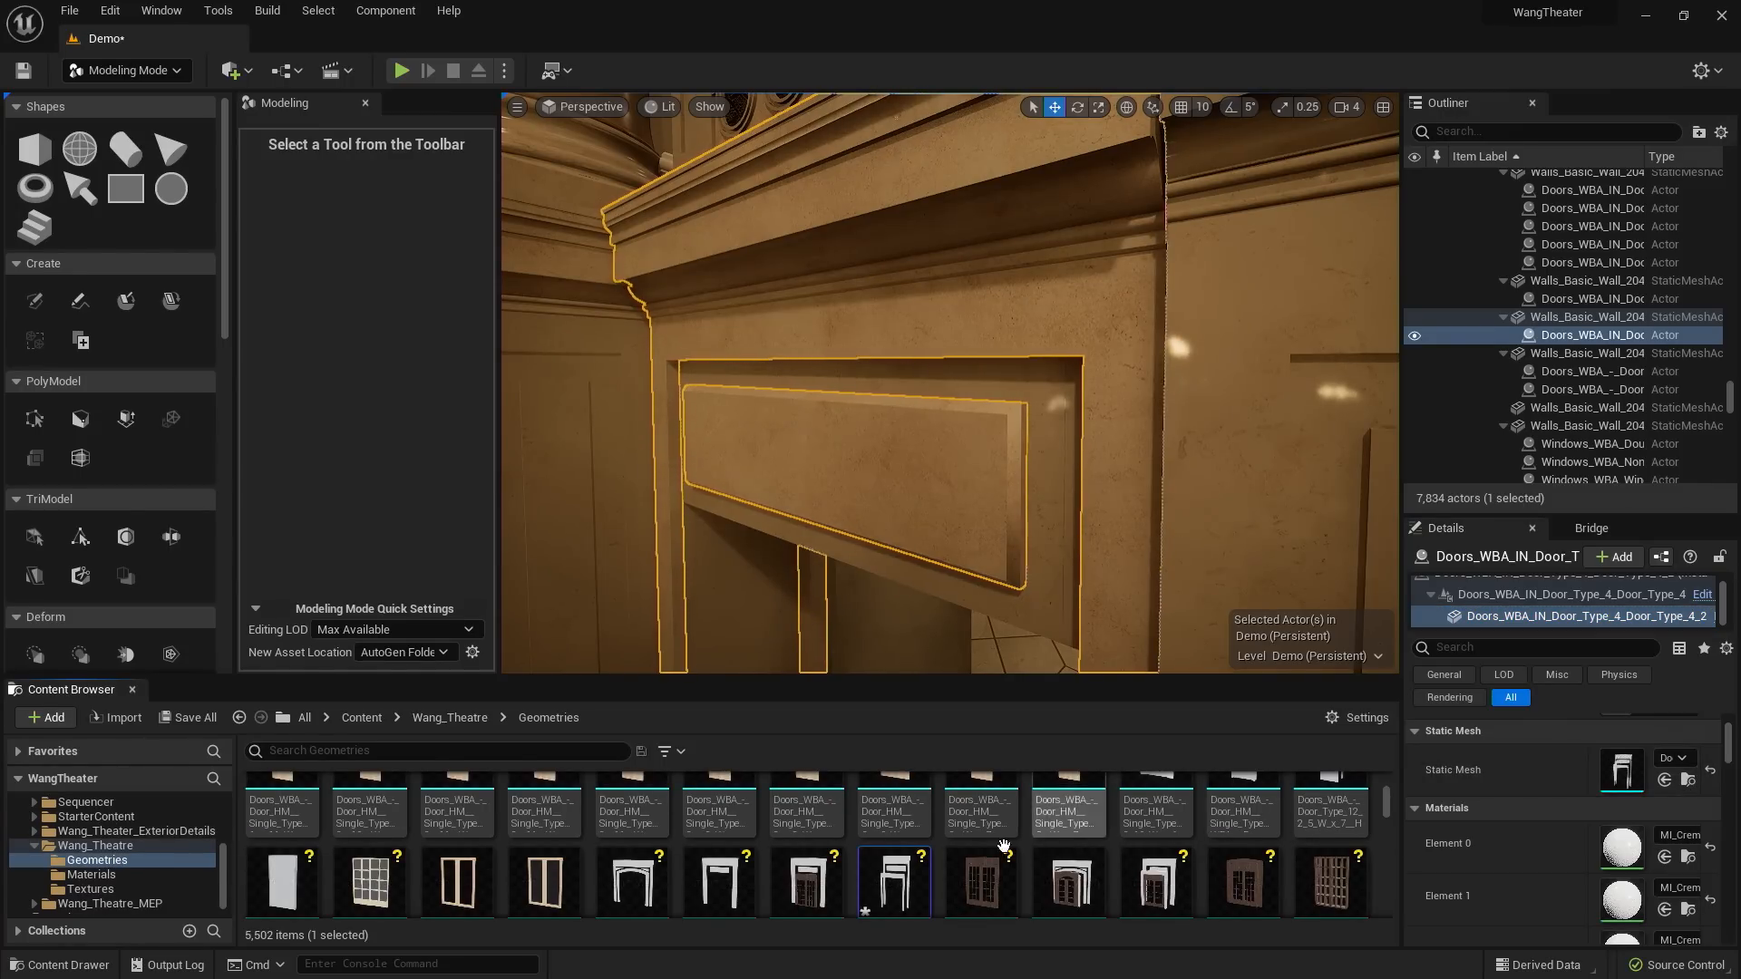
right_click(896, 870)
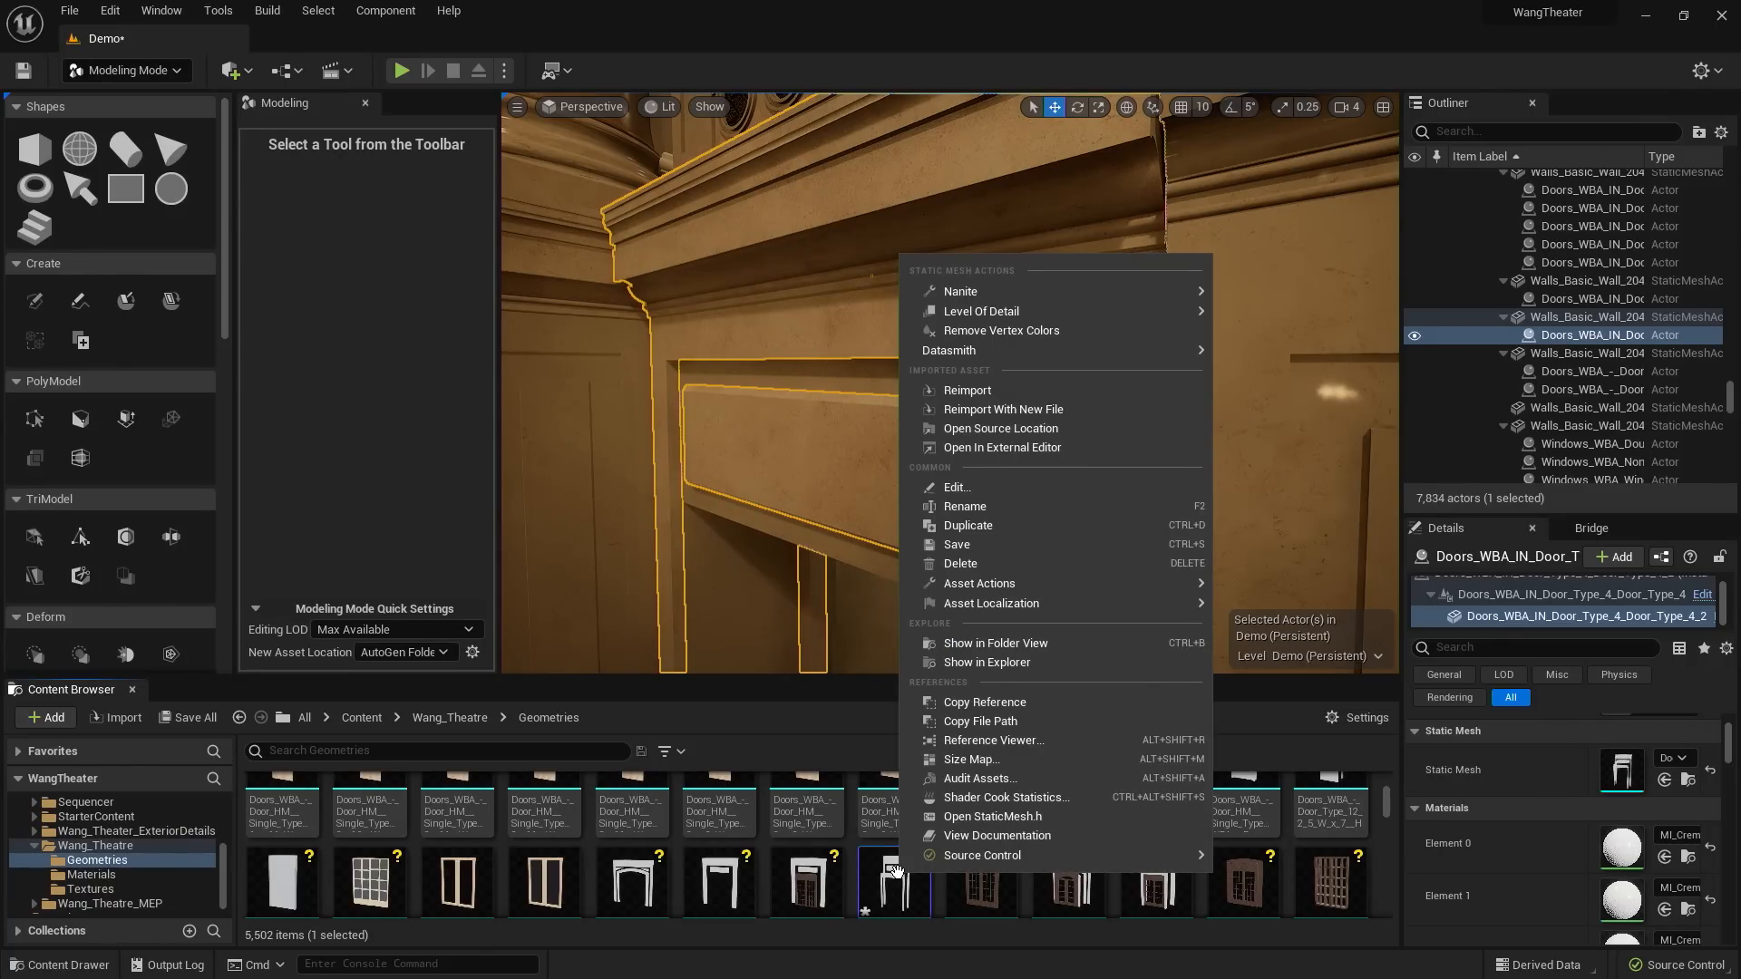
left_click(1023, 397)
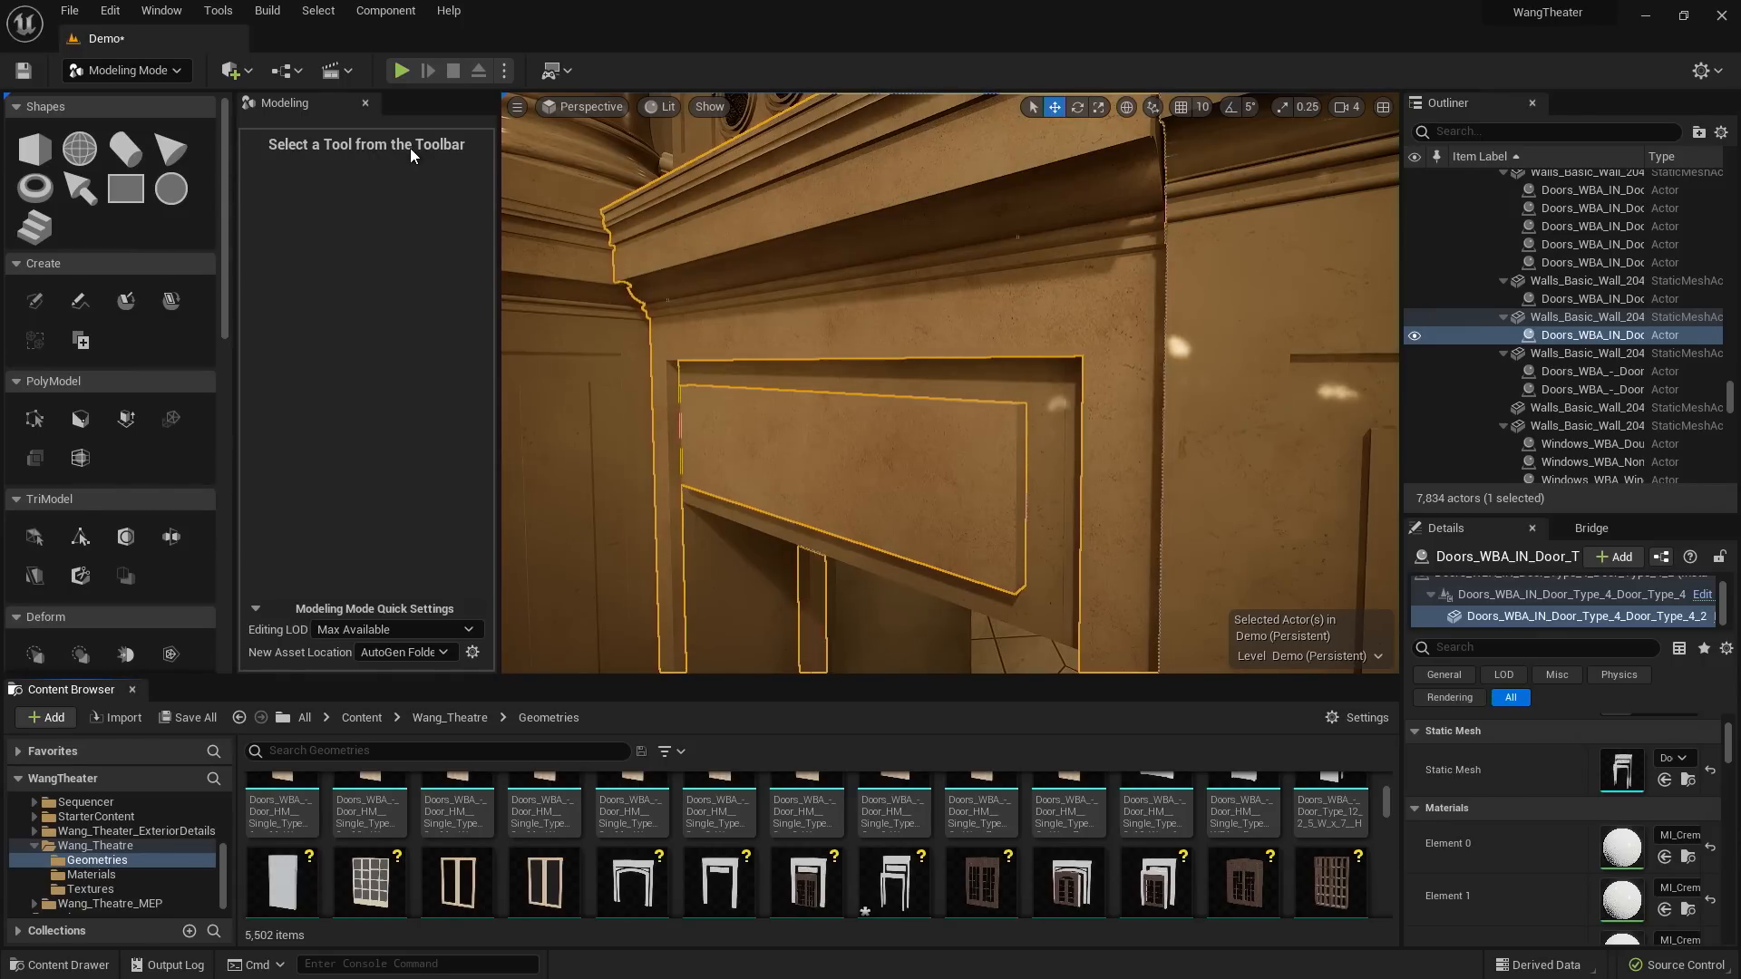
- Leave Modeling Mode for Select Mode and view the scene through the placed camera C_Still_Ceiling
left_click(366, 103)
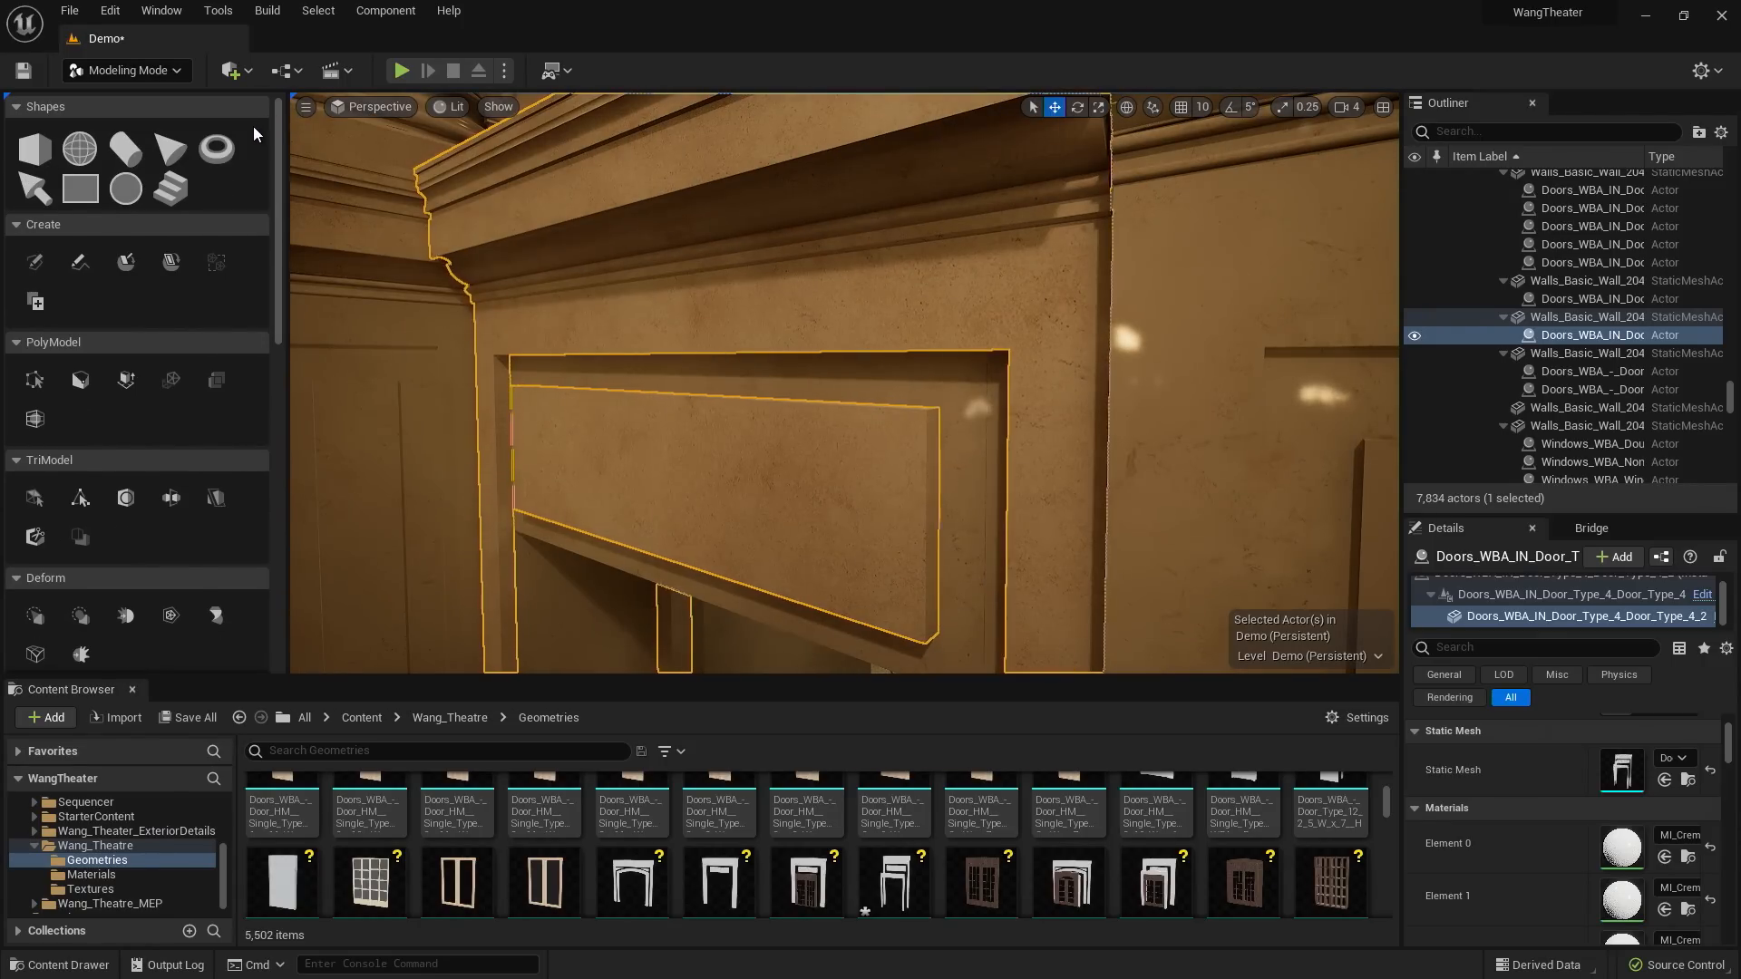
left_click(181, 73)
left_click(136, 101)
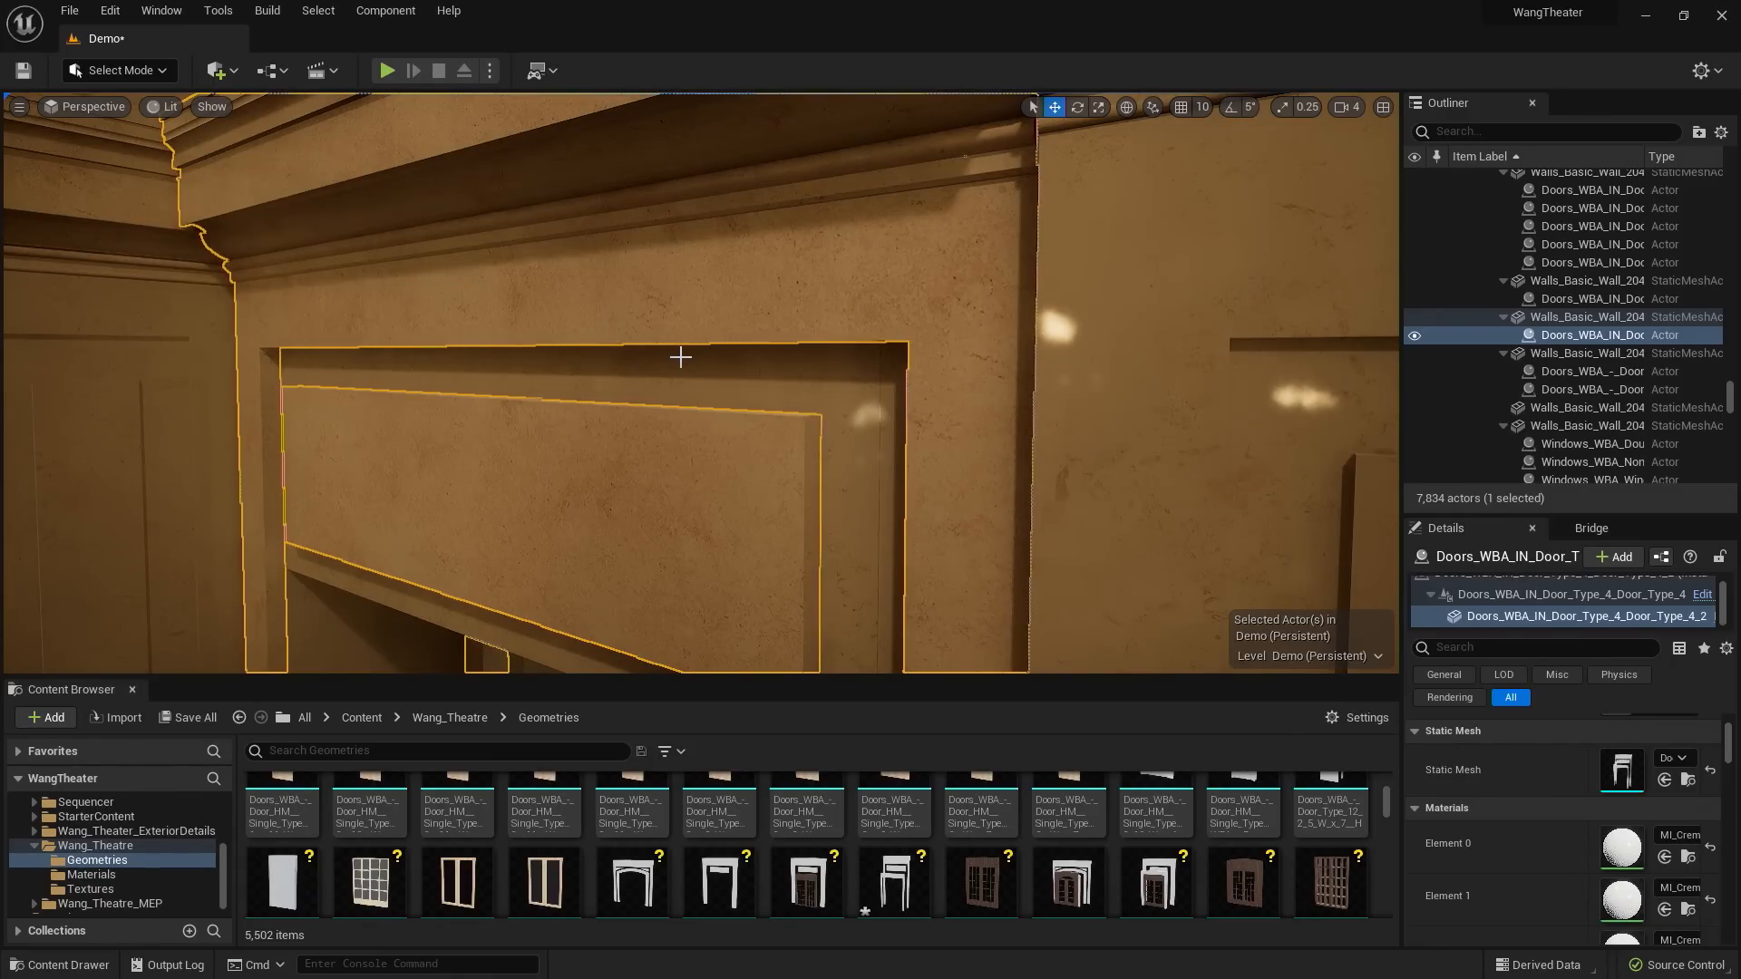
left_click(112, 107)
mouse_move(122, 288)
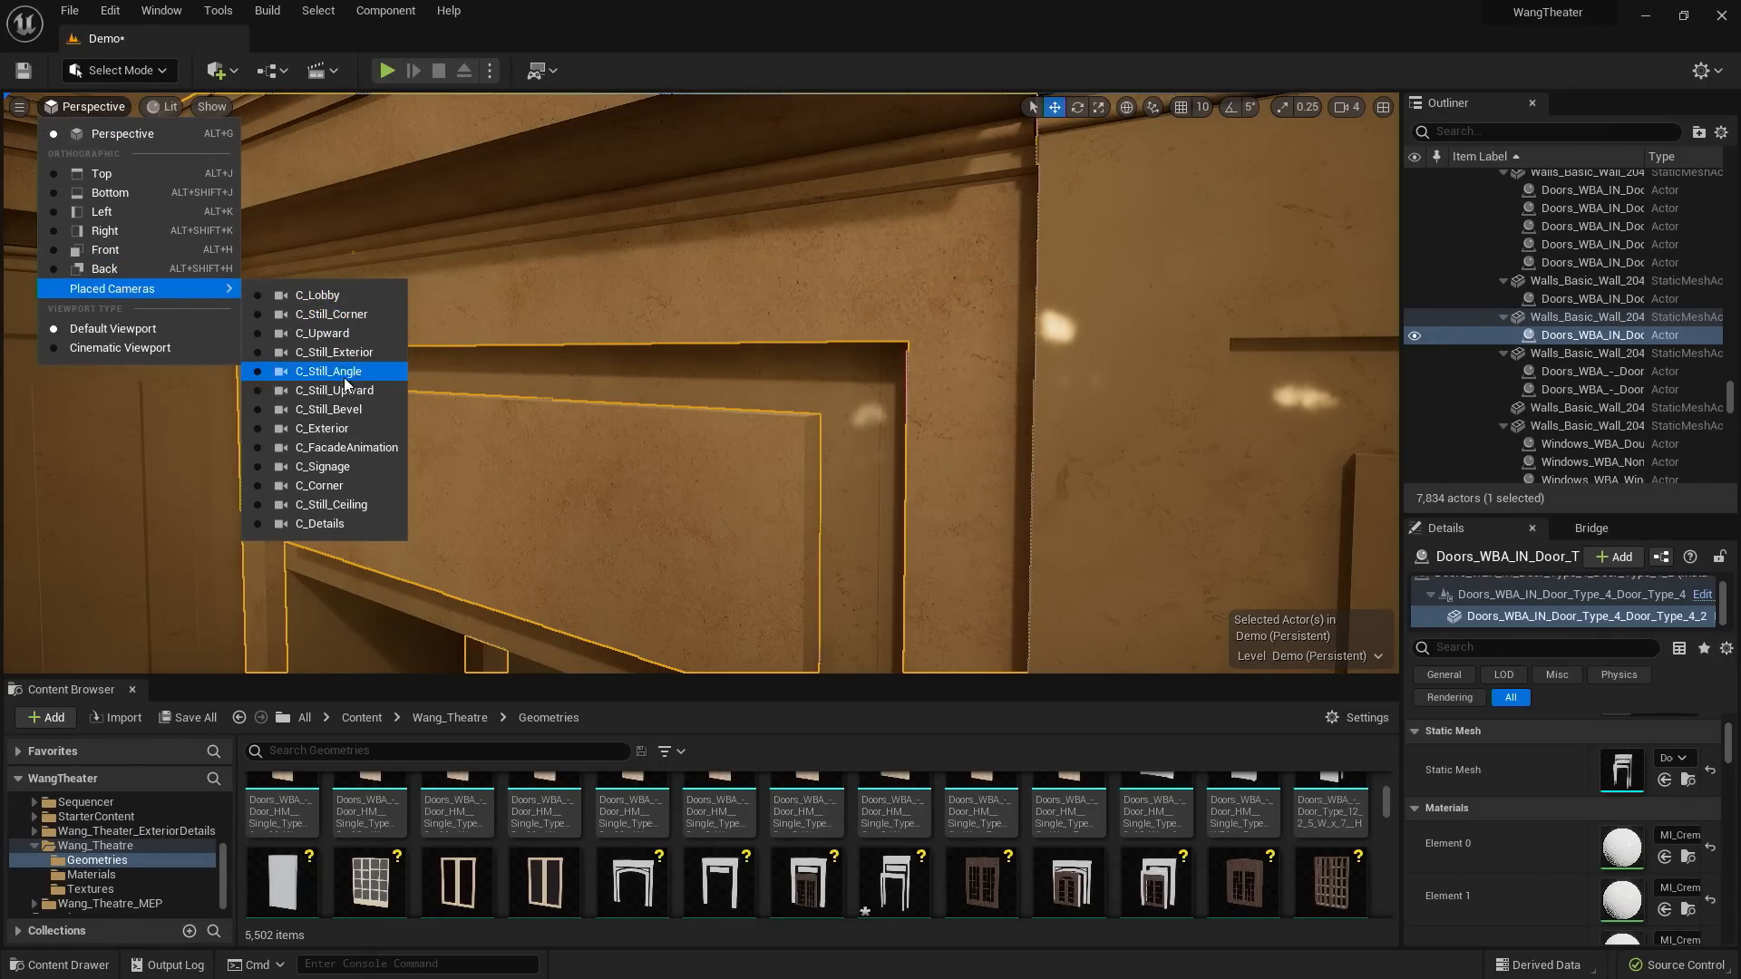
left_click(345, 504)
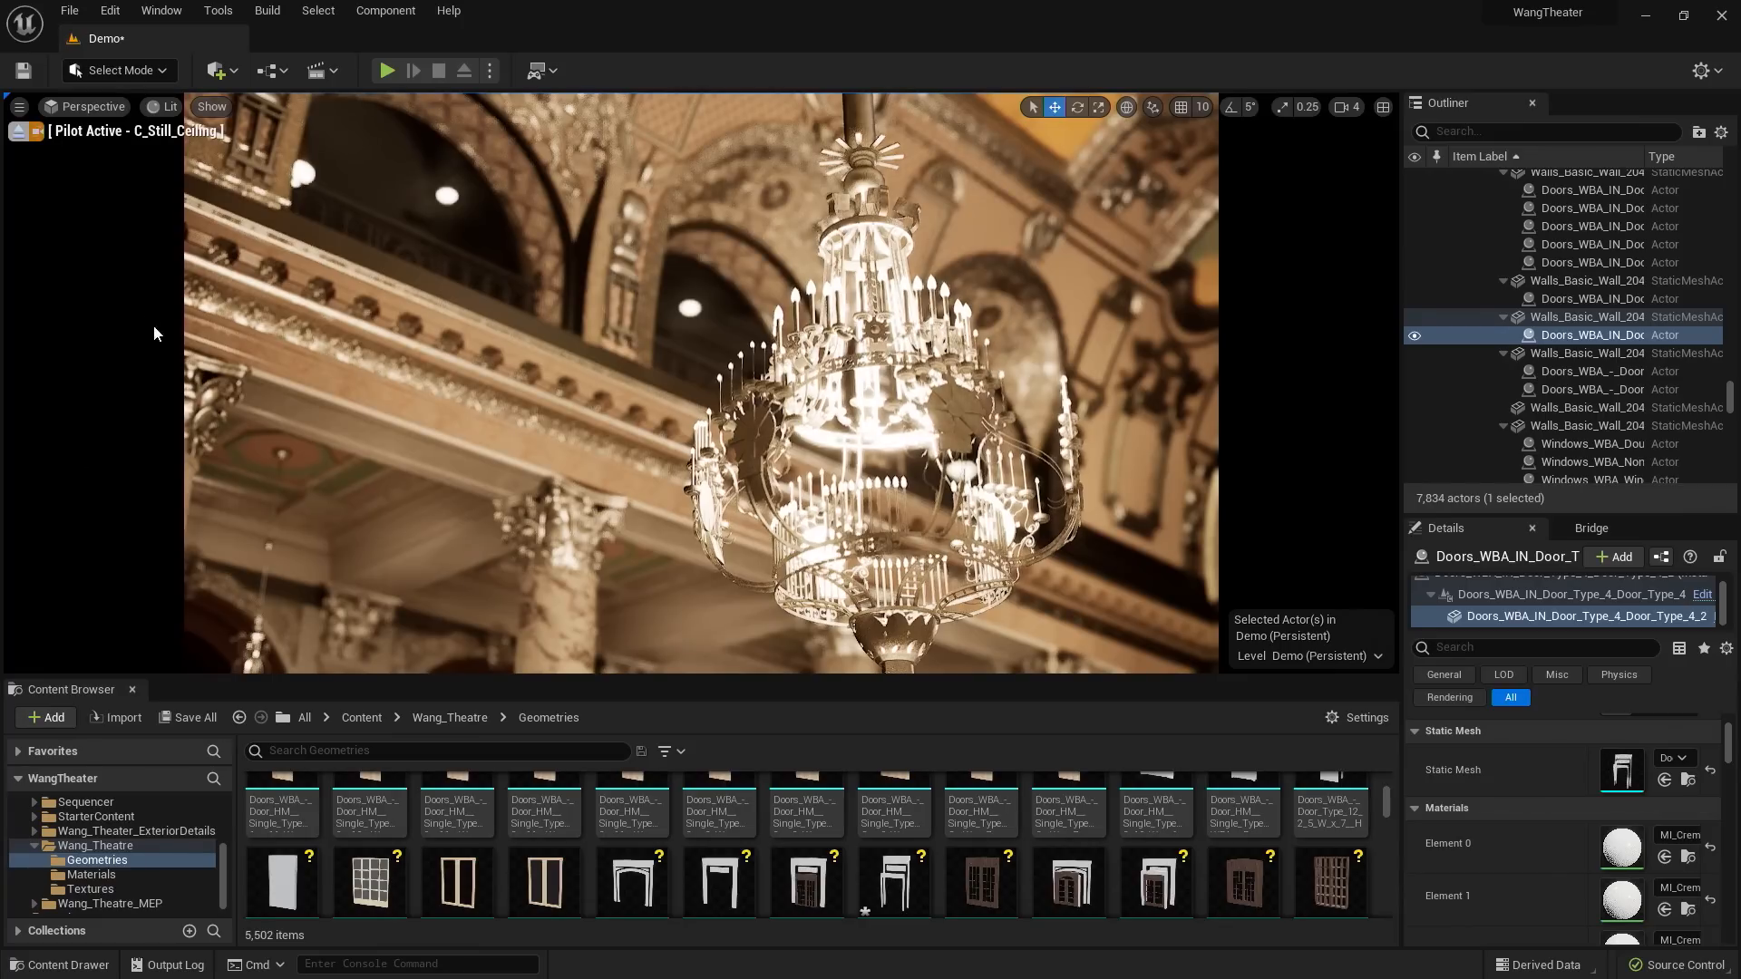
- Capture a high-resolution screenshot of the ceiling camera view at size multiplier 1.0, check the image and close the capture dialog
left_click(19, 108)
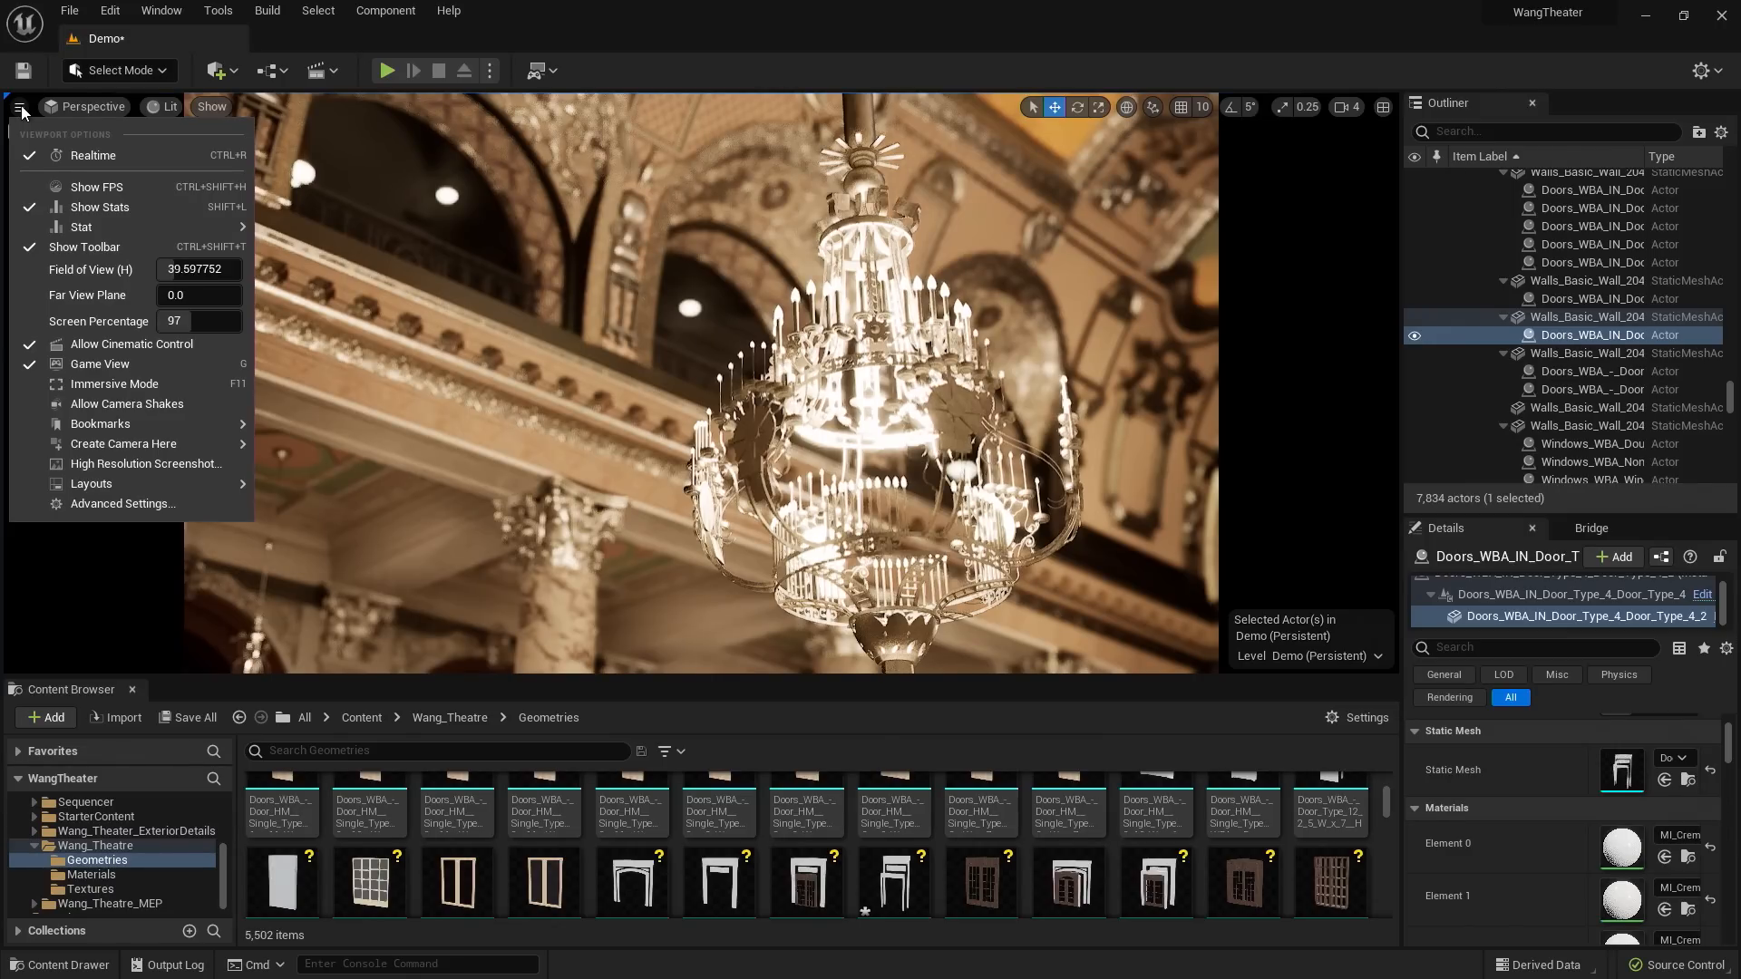
left_click(91, 462)
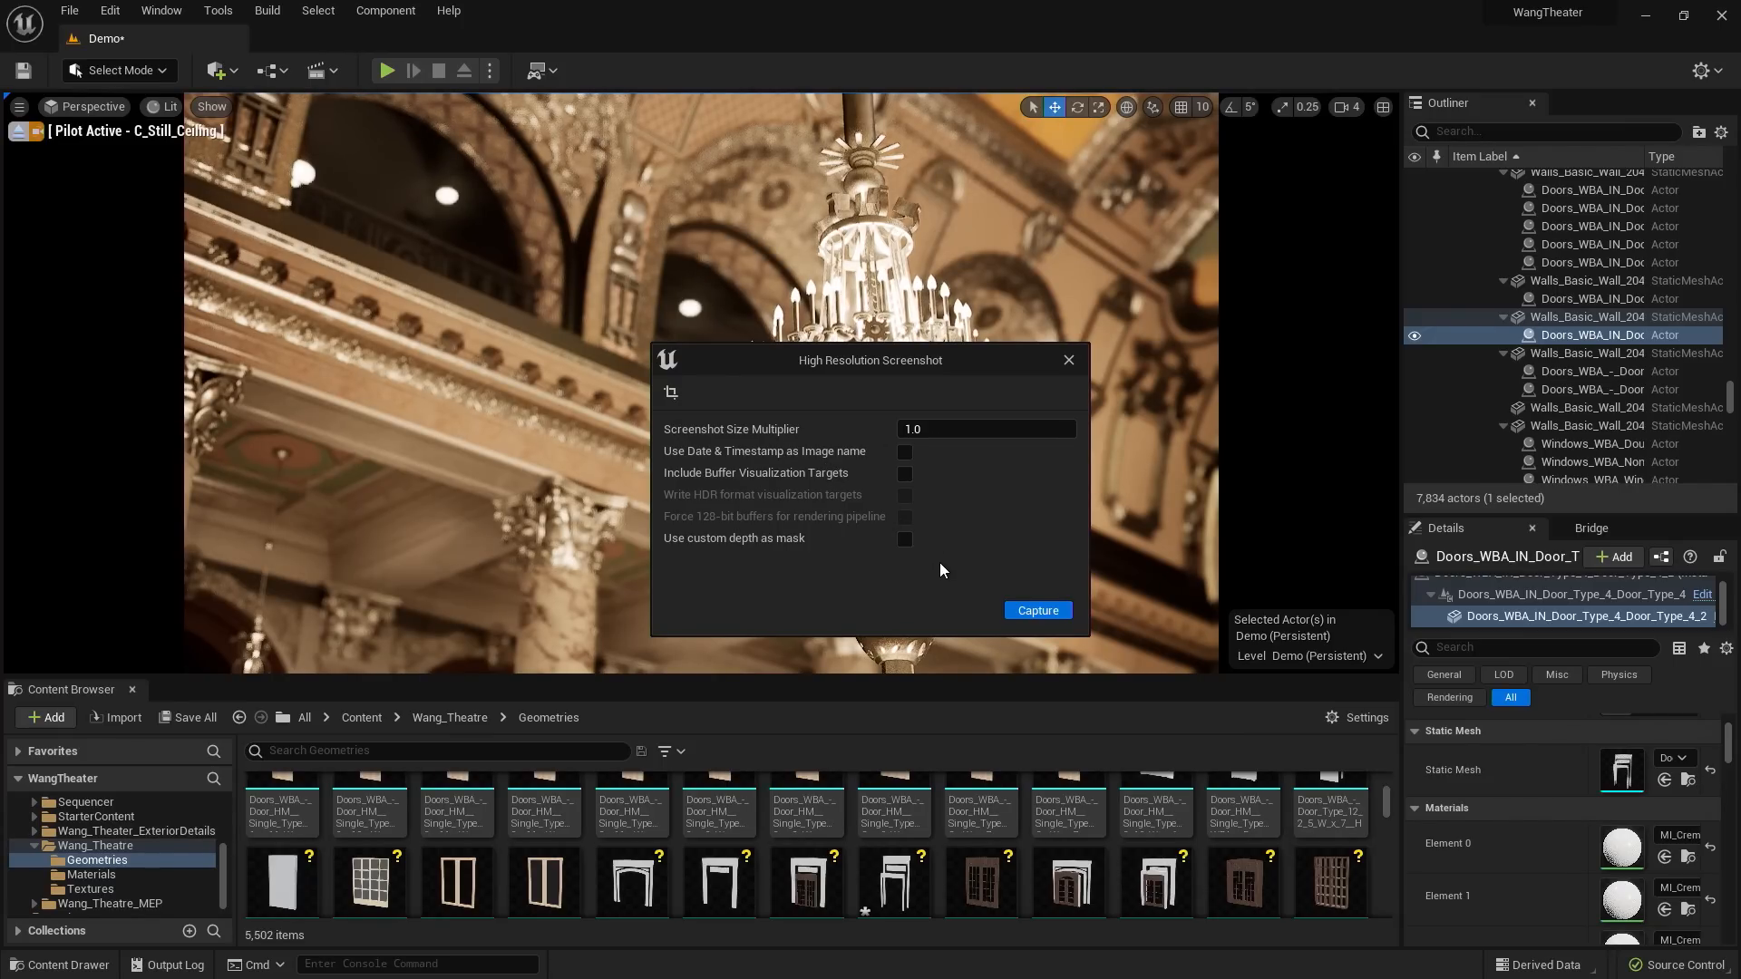
left_click(1050, 614)
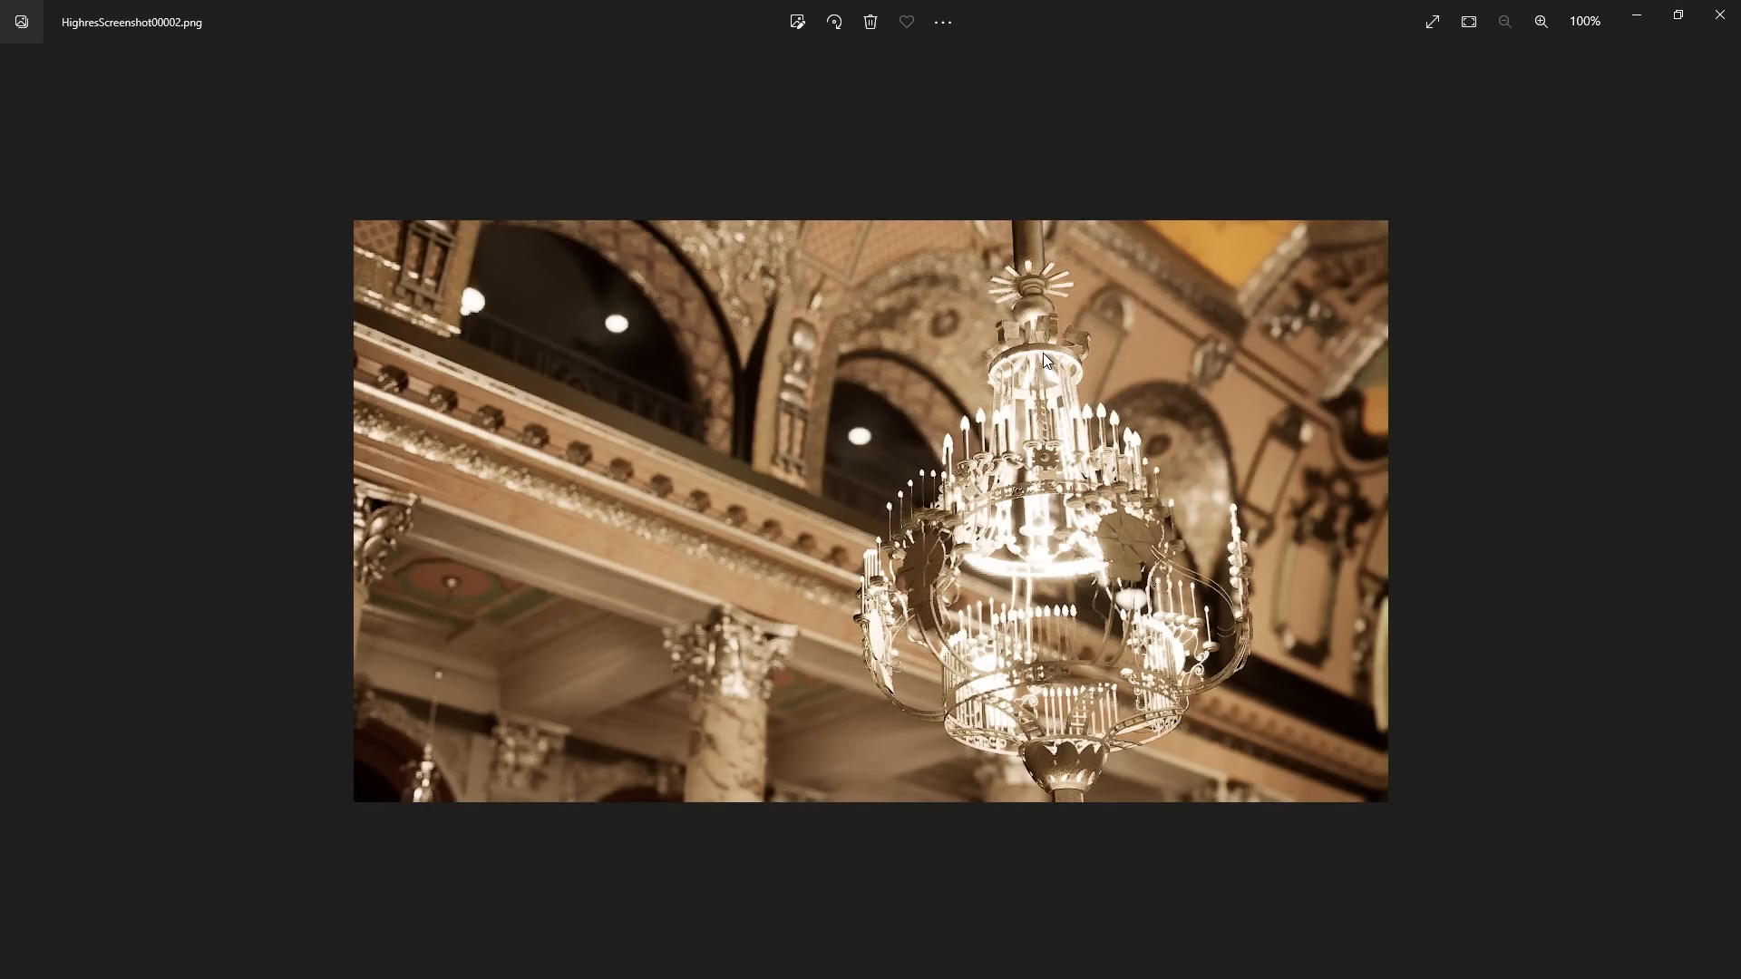
left_click(1637, 14)
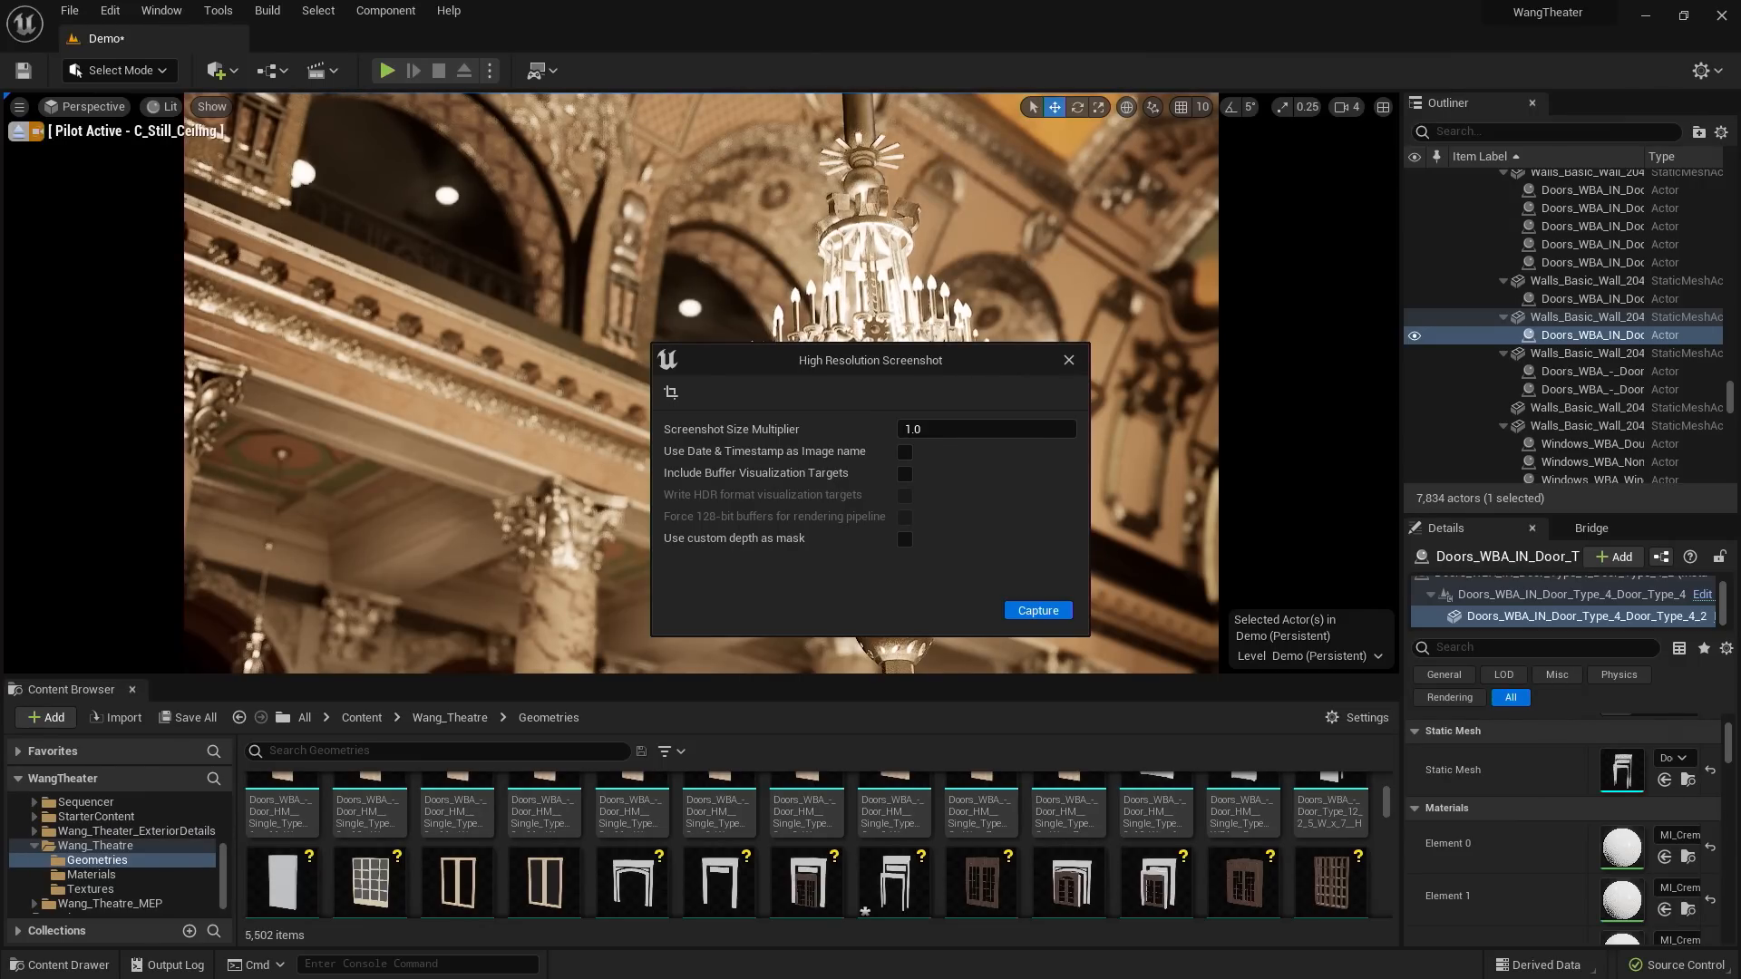
left_click(1069, 361)
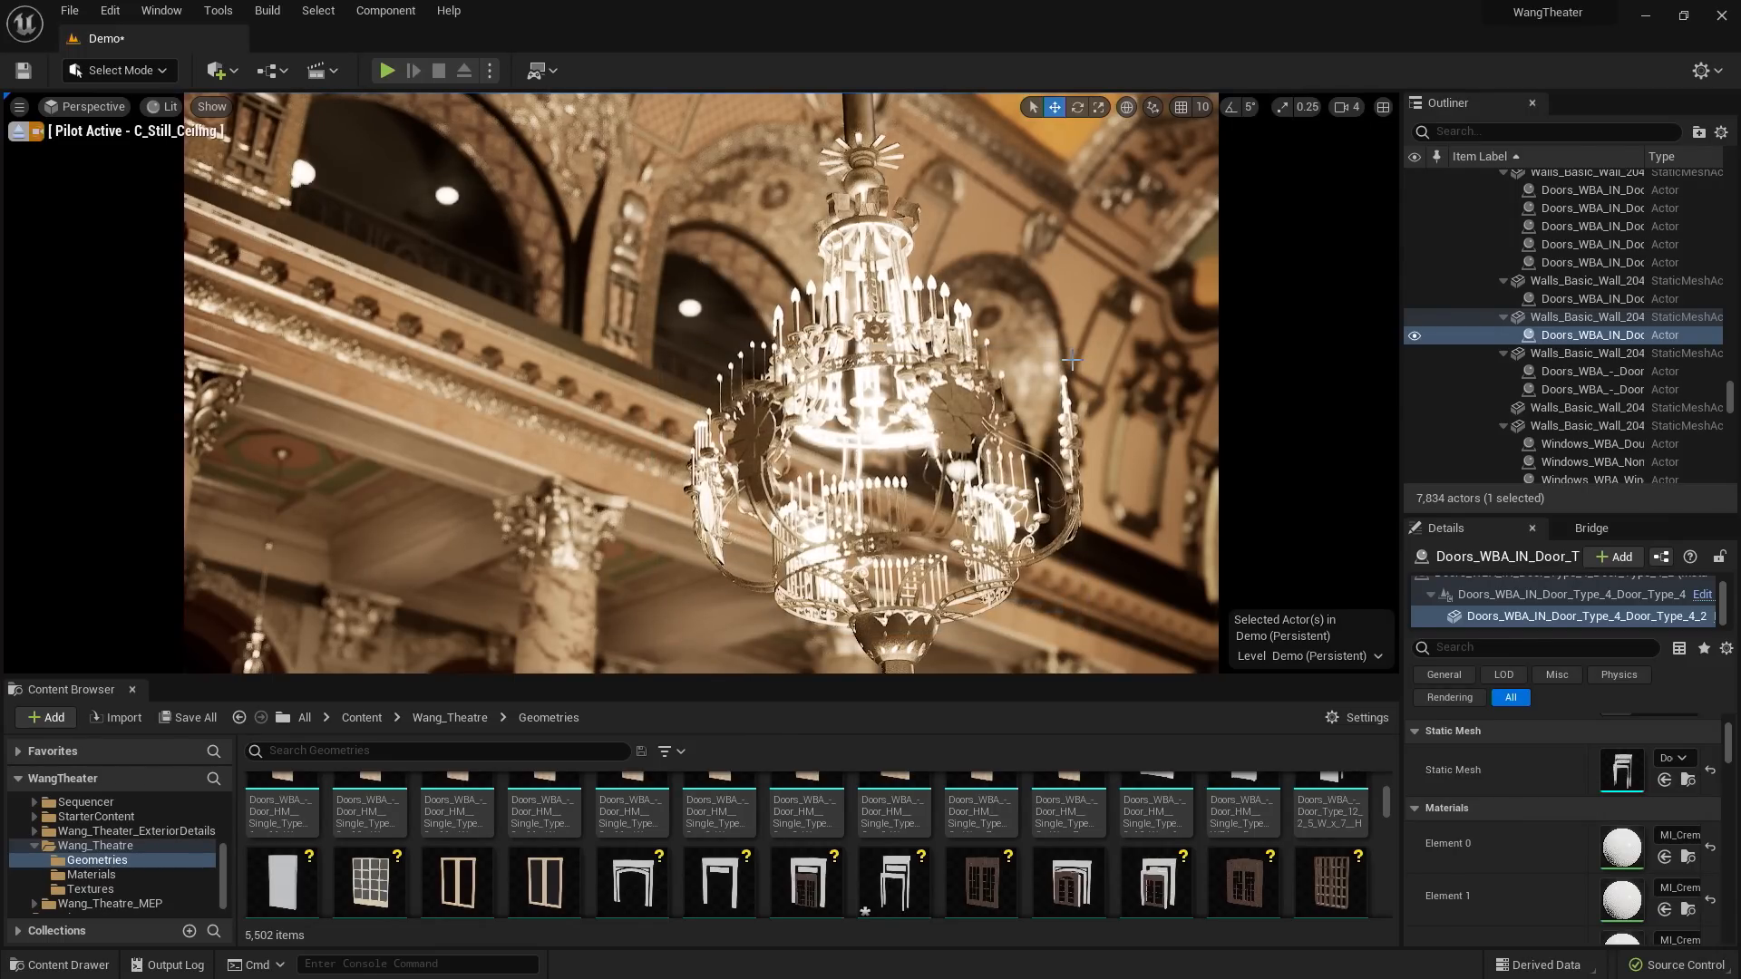
- Search the project's plugins for "movie" to check whether the Movie Render Queue plugins are enabled, and close the plugin list
left_click(110, 11)
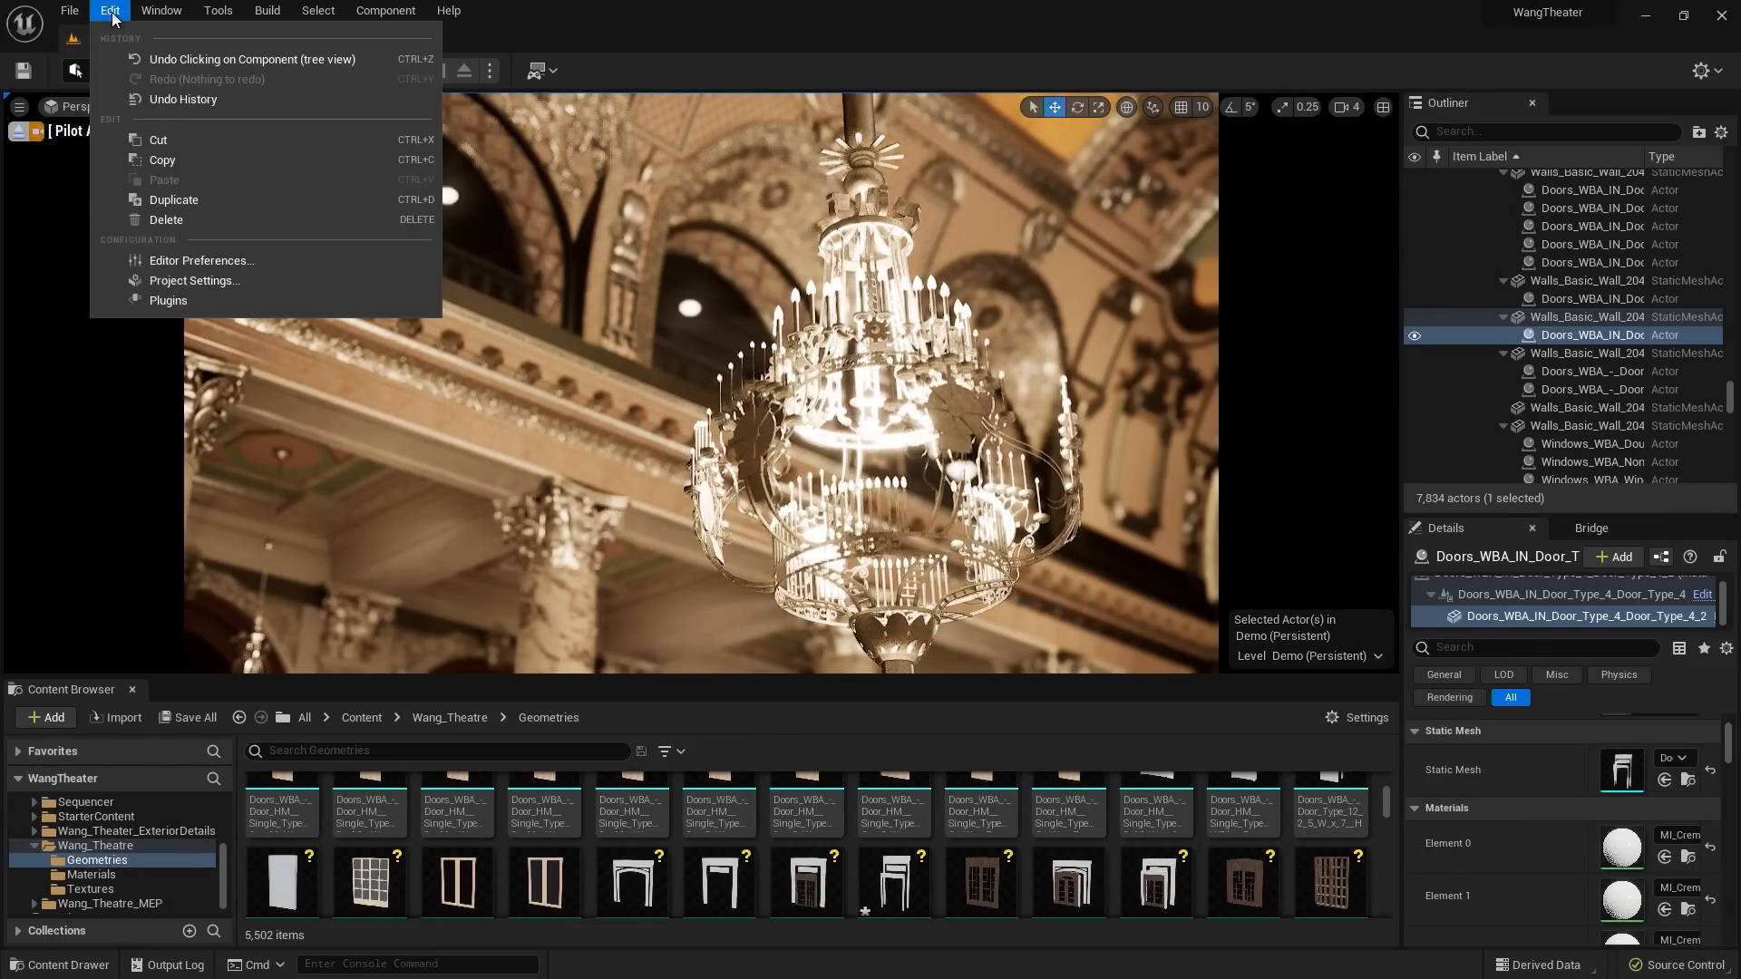
left_click(171, 300)
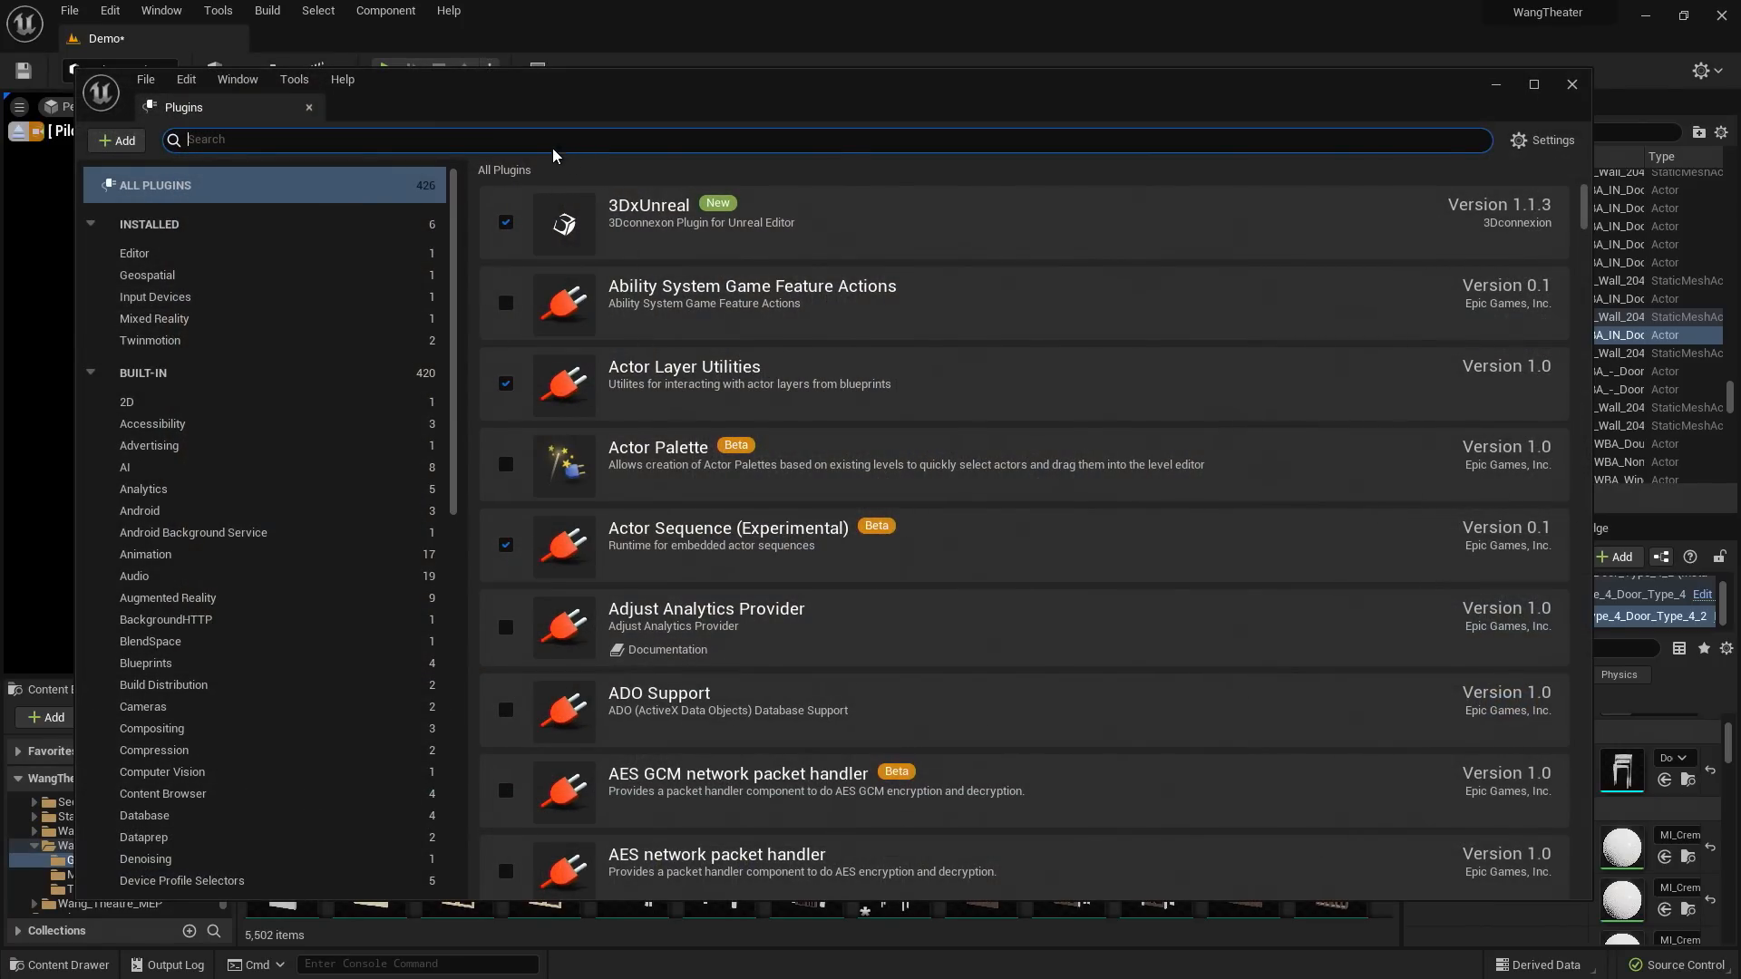
left_click(545, 144)
type("movie")
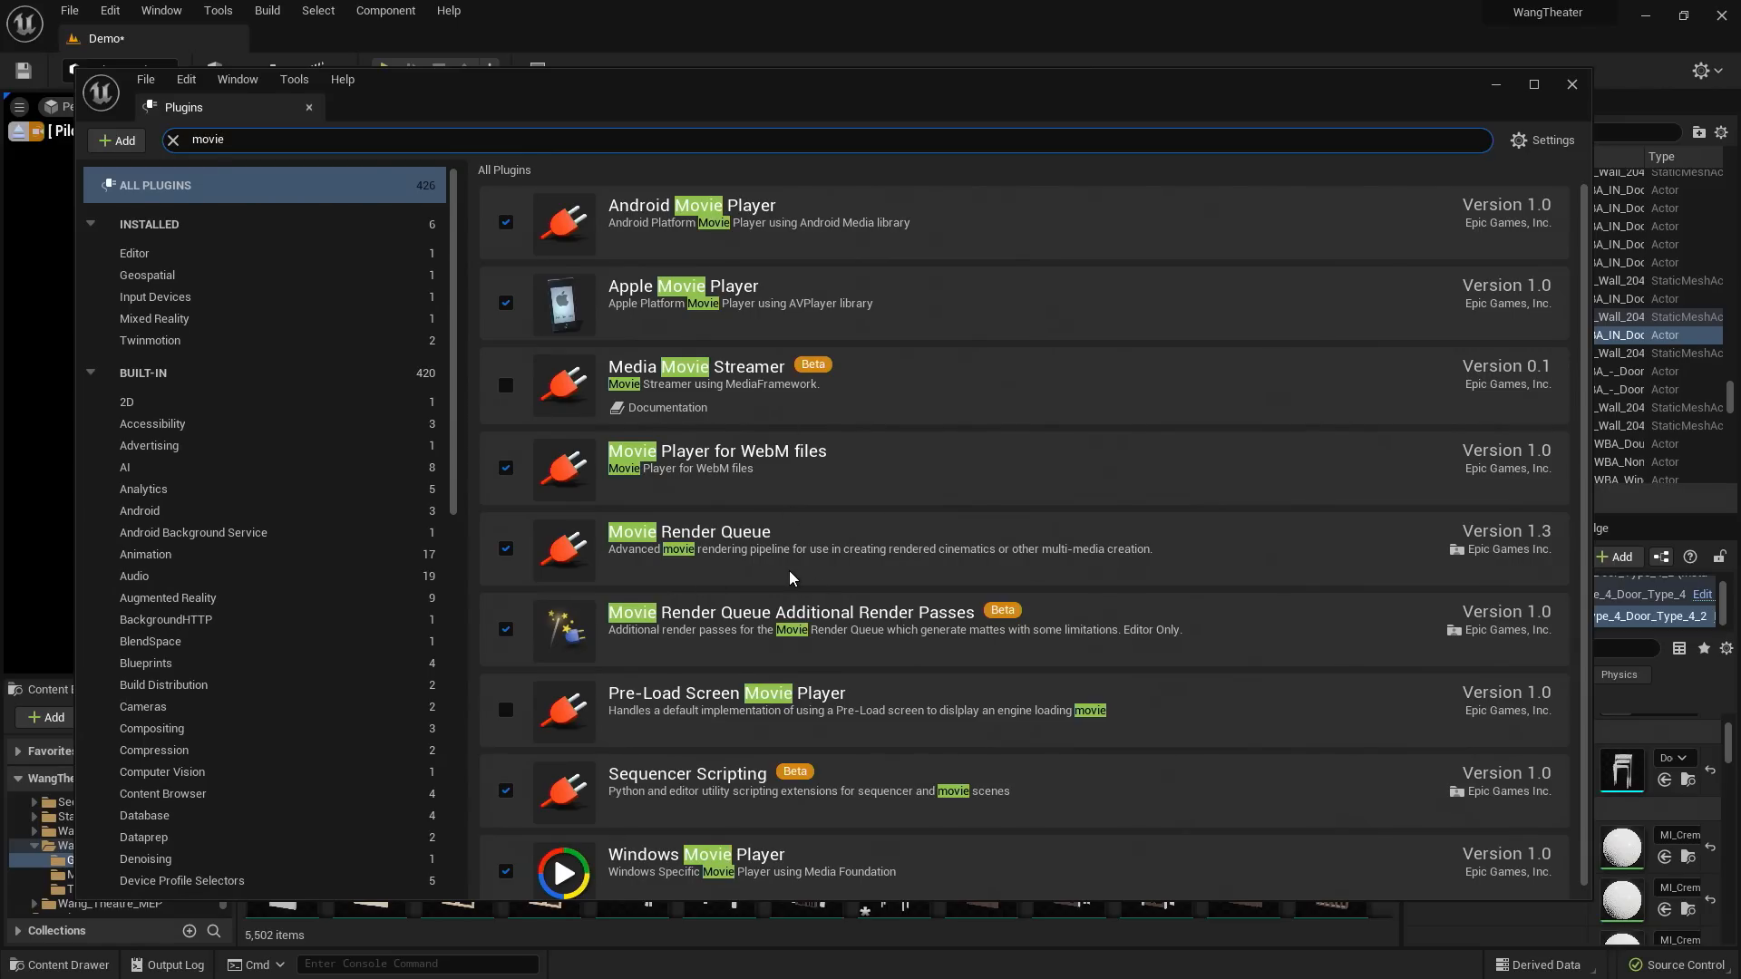
left_click(1573, 85)
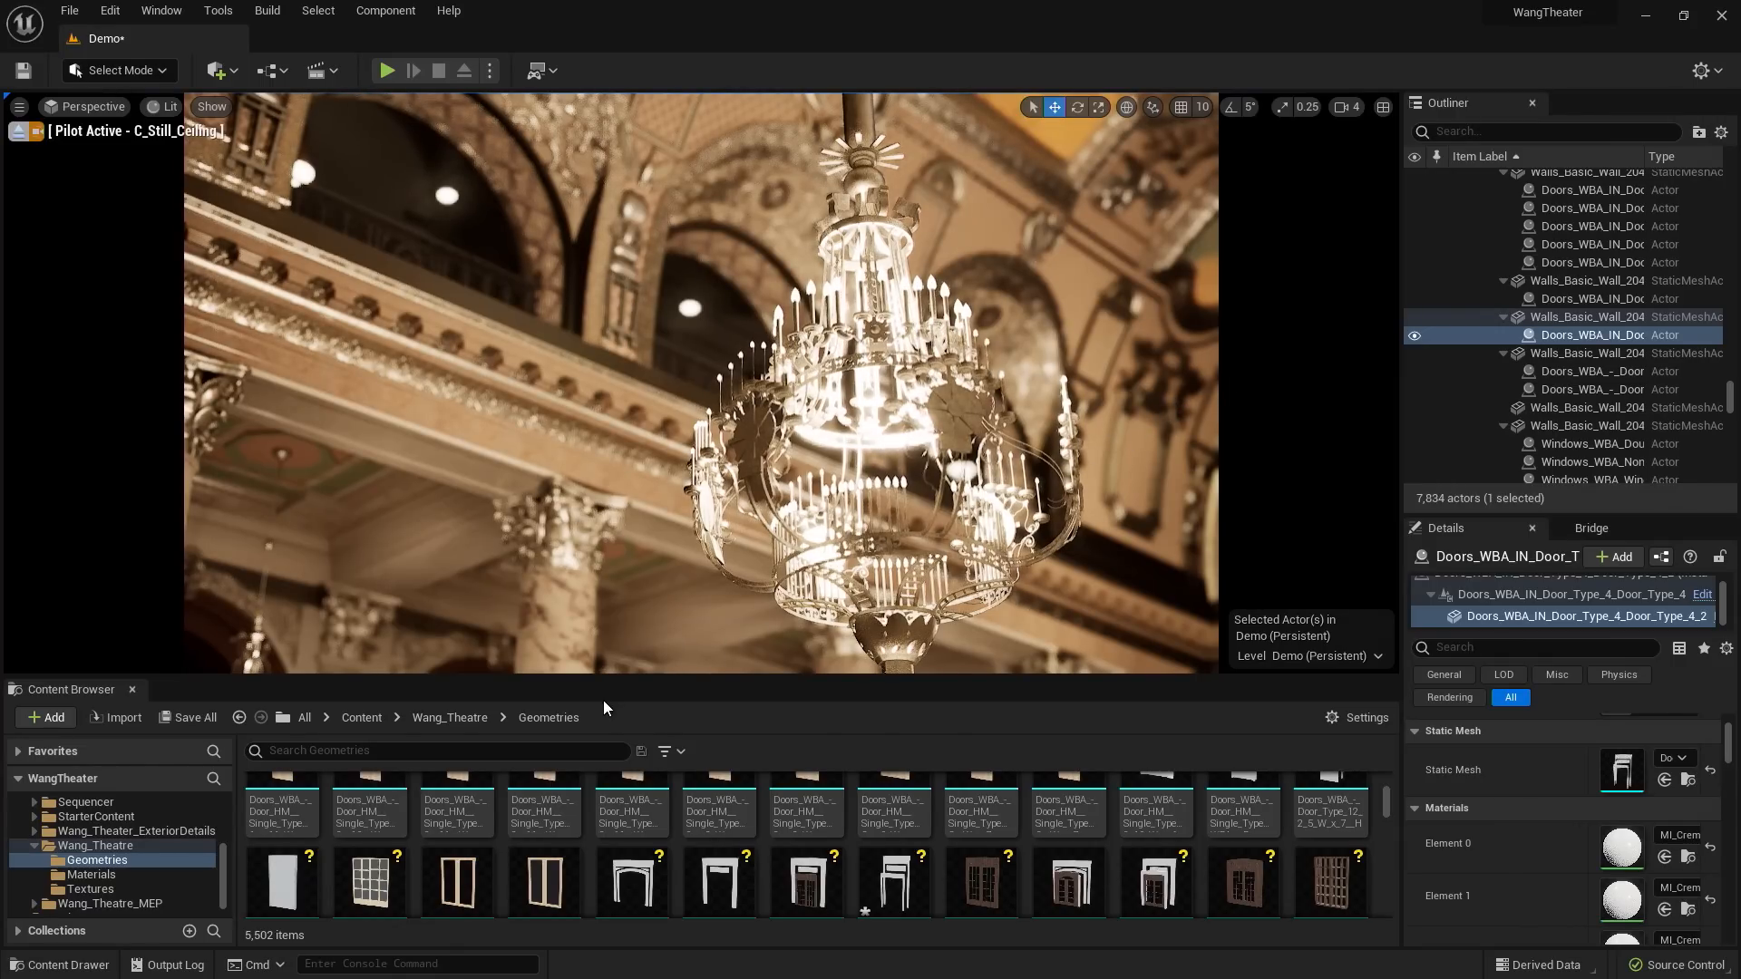
- Enlarge the Content Browser, check its engine and plugin content display options, and expand the Engine folder's Plugins tree
left_click_drag(589, 677, 571, 575)
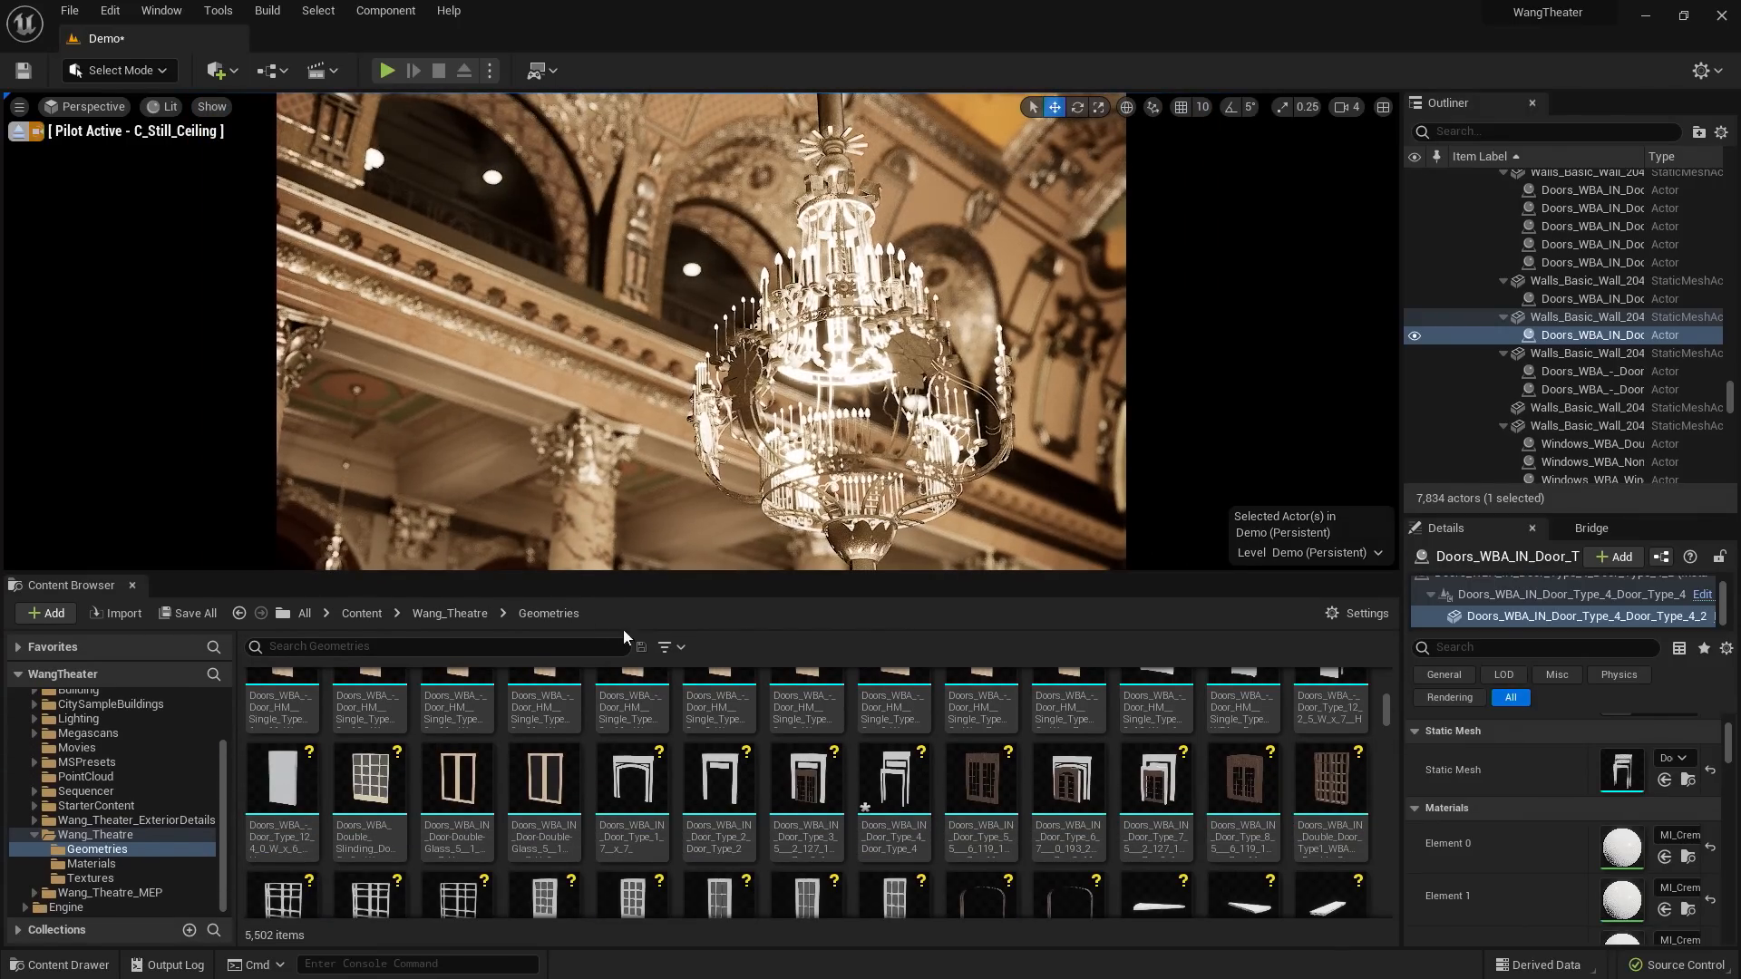
left_click(1340, 616)
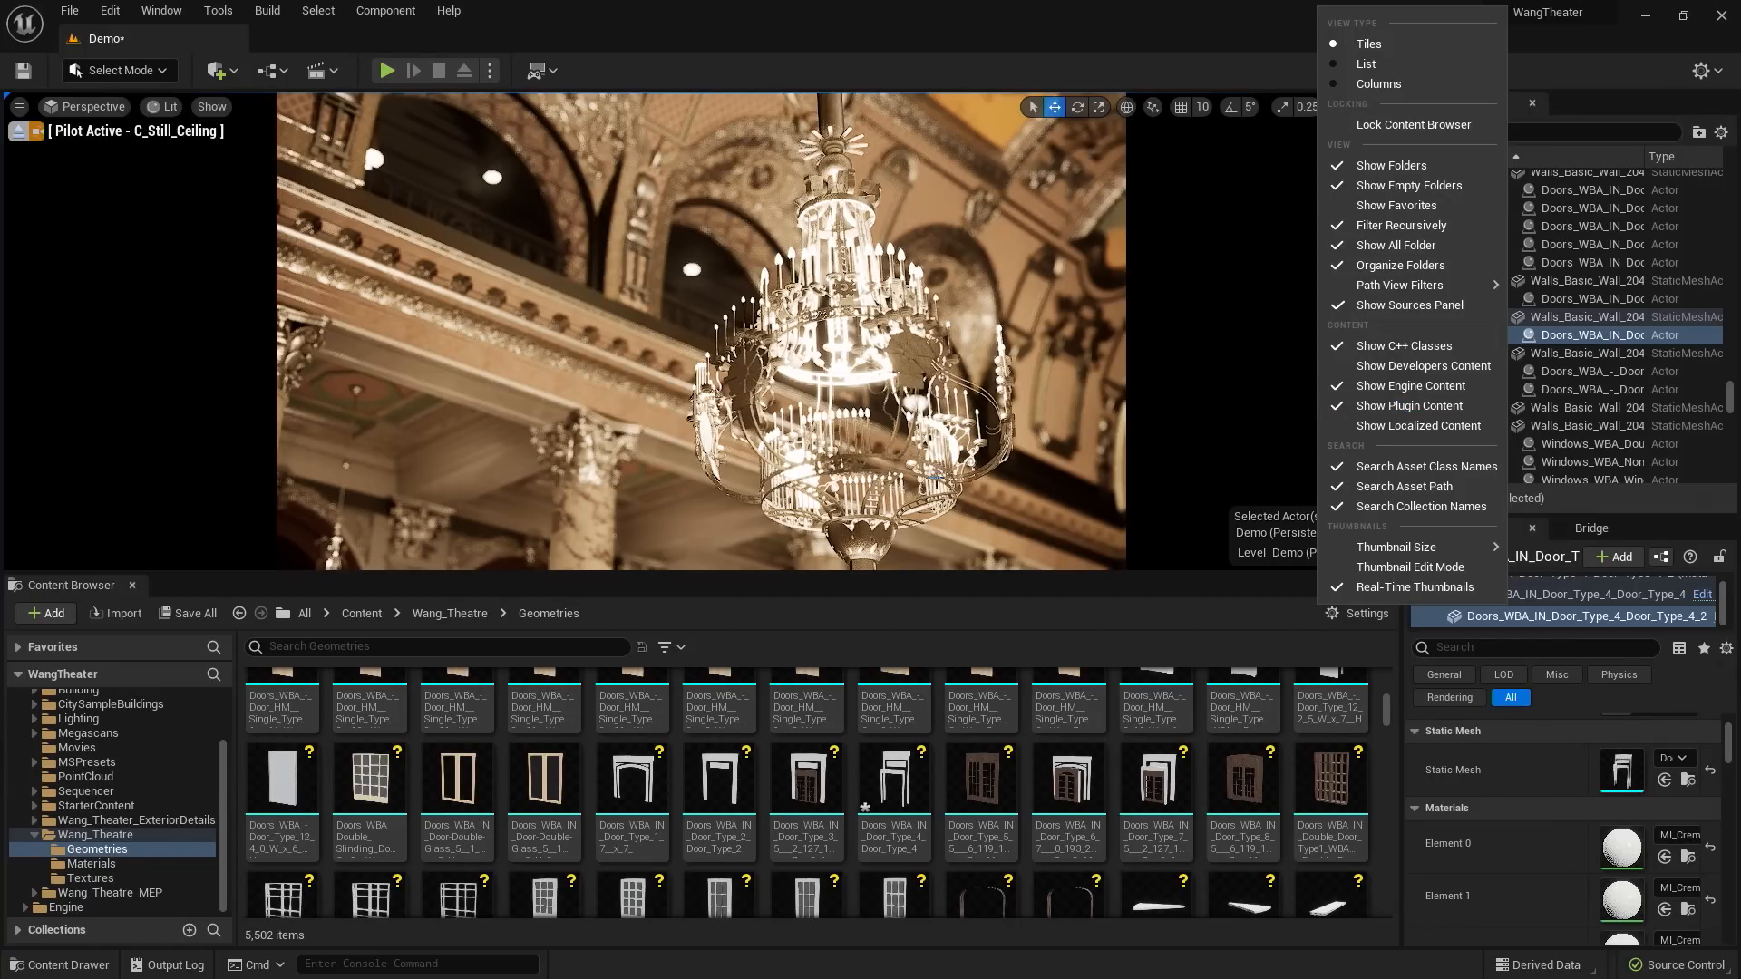
left_click(36, 836)
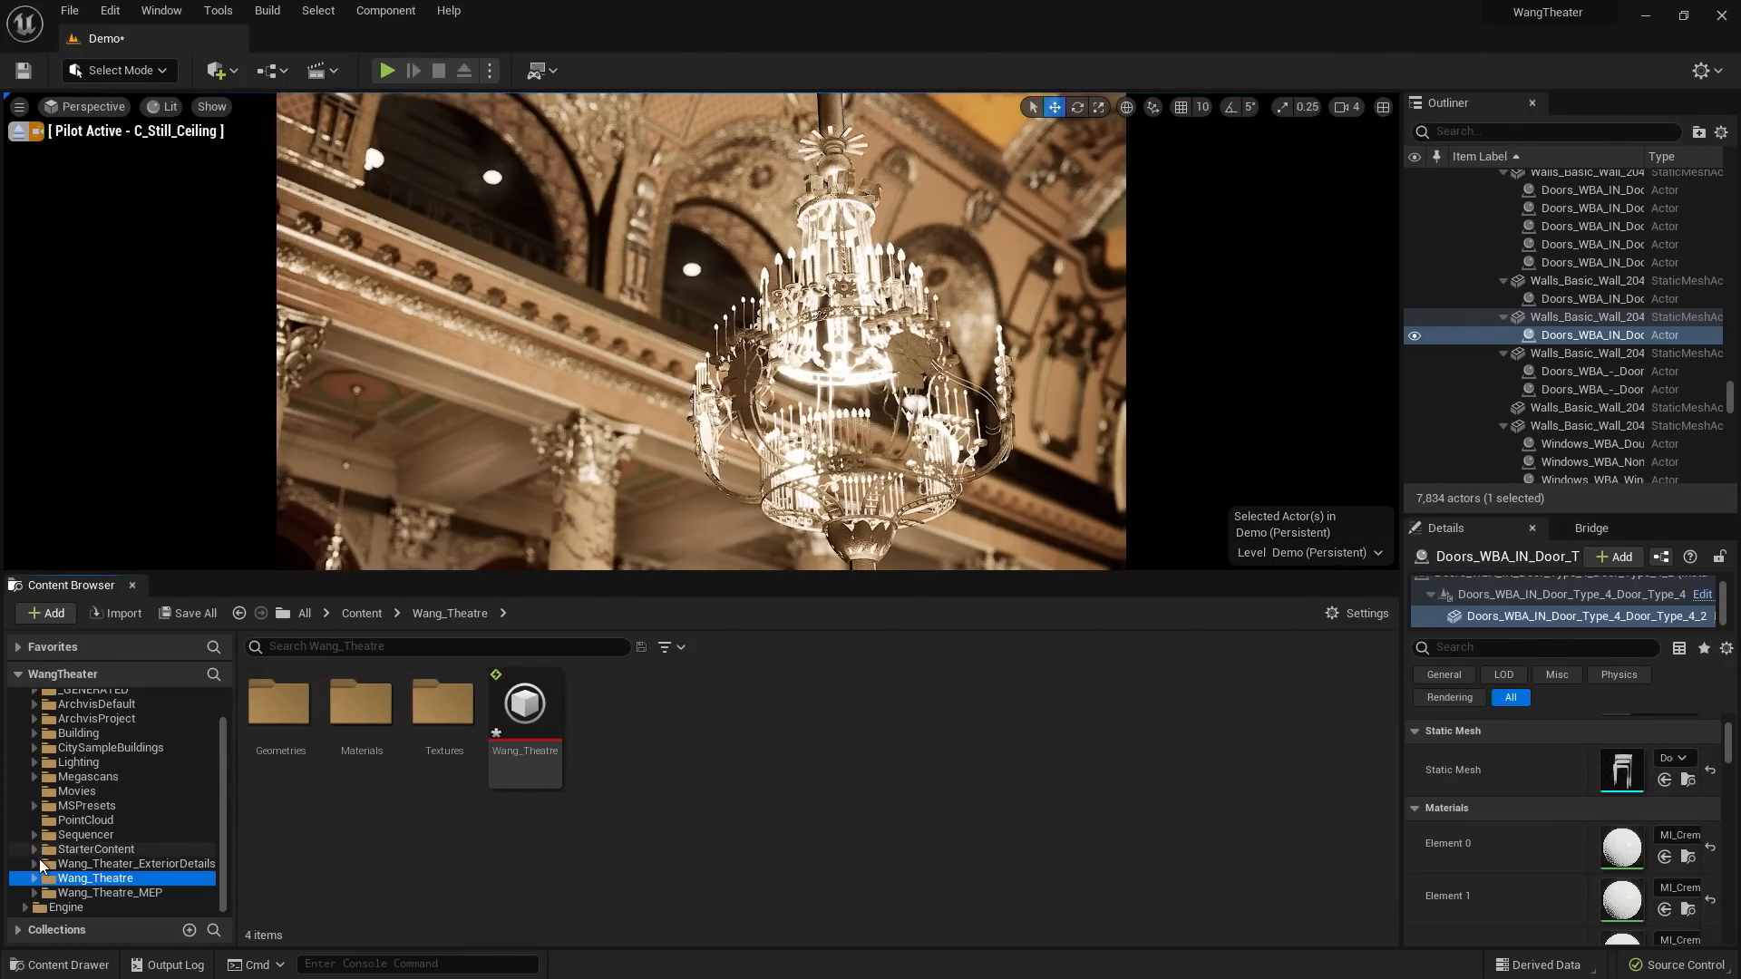
left_click(25, 907)
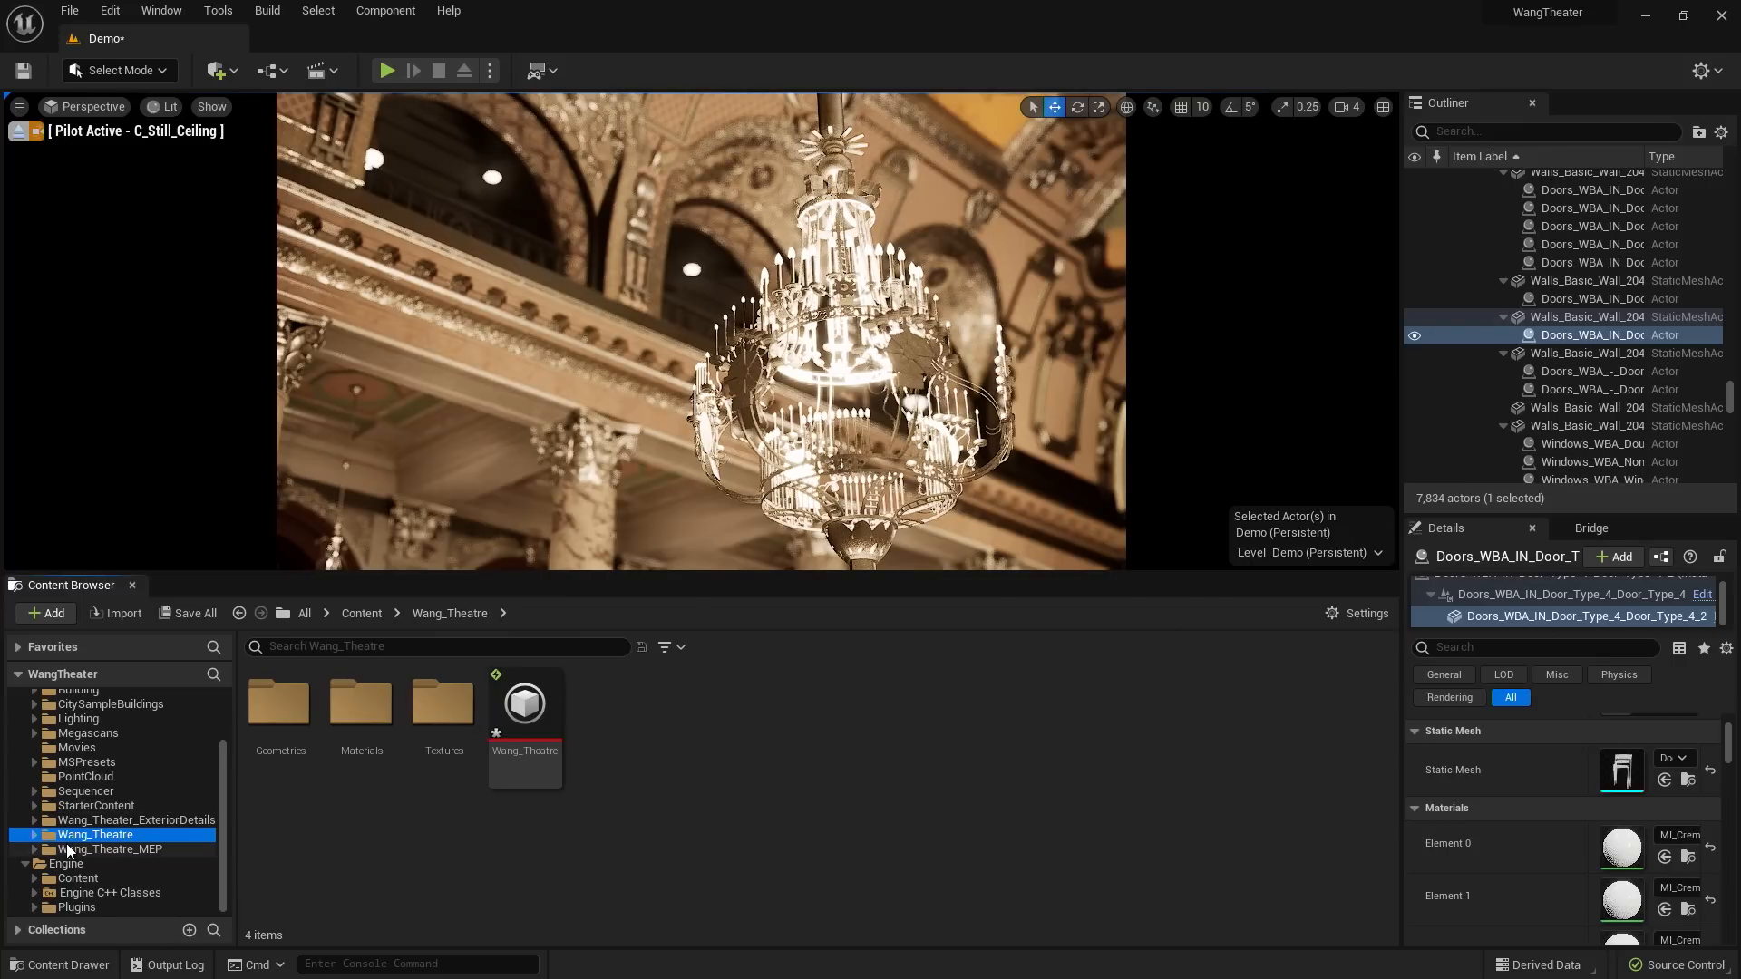
left_click(35, 906)
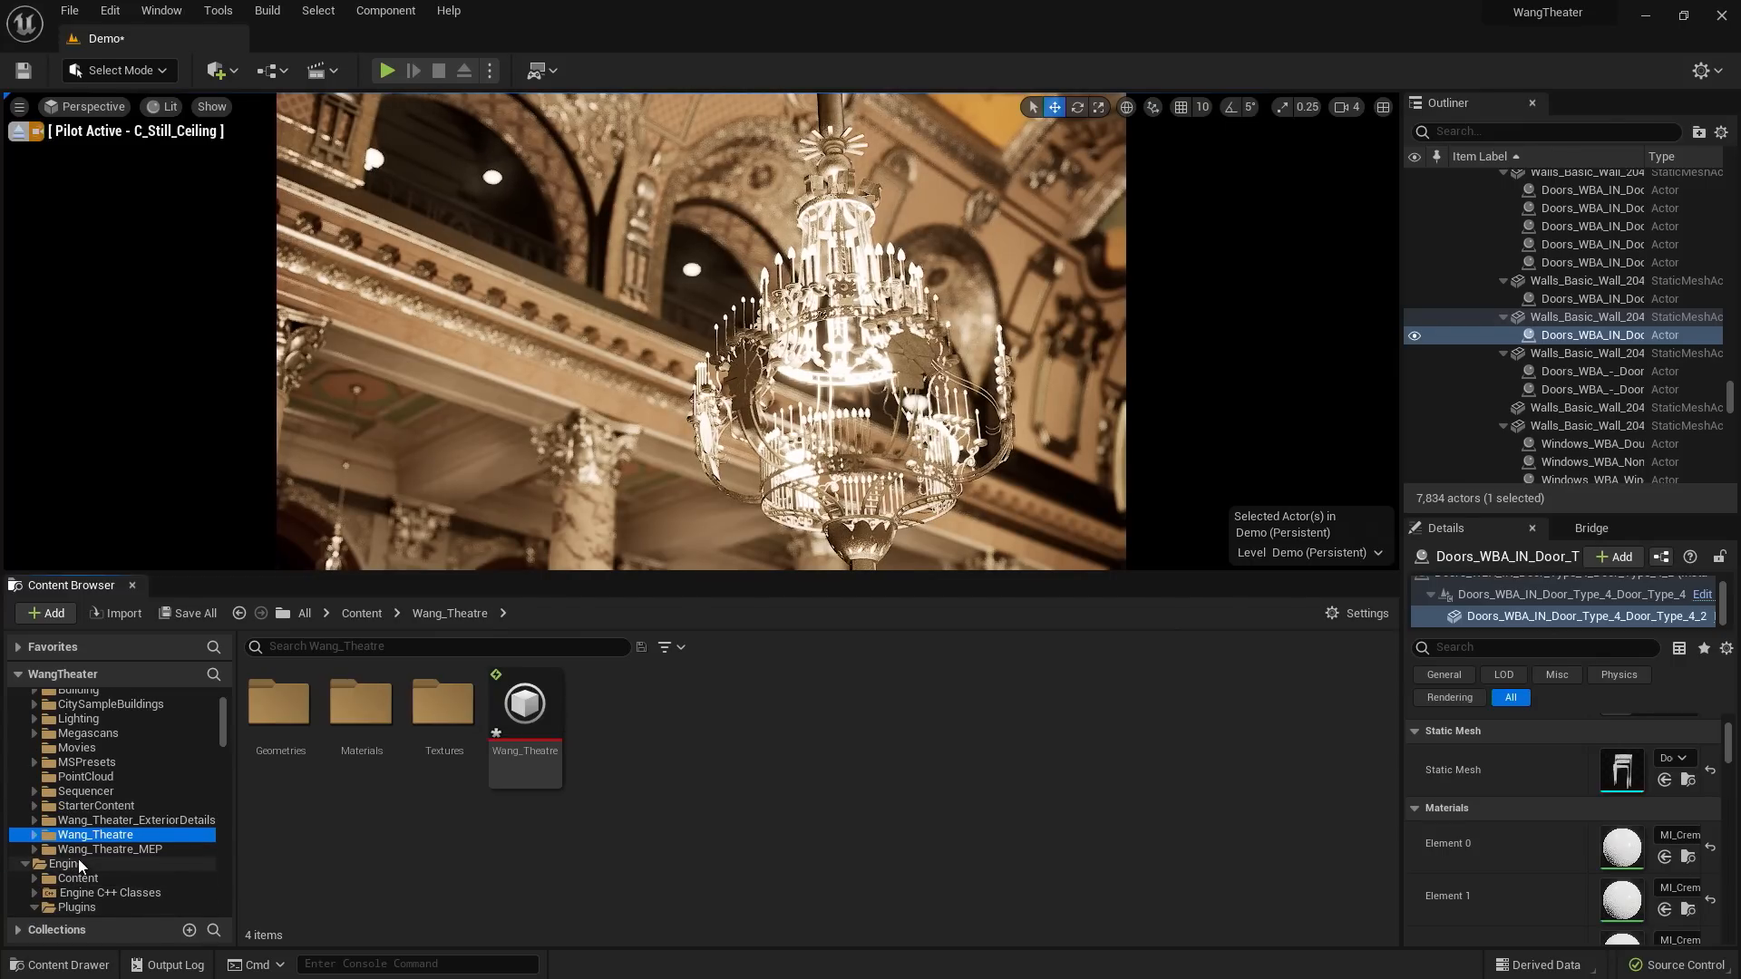
- Open the Stills folder inside the Editor folder of Movie Render Queue Content
scroll(89, 846, "down", 4)
scroll(134, 819, "down", 15)
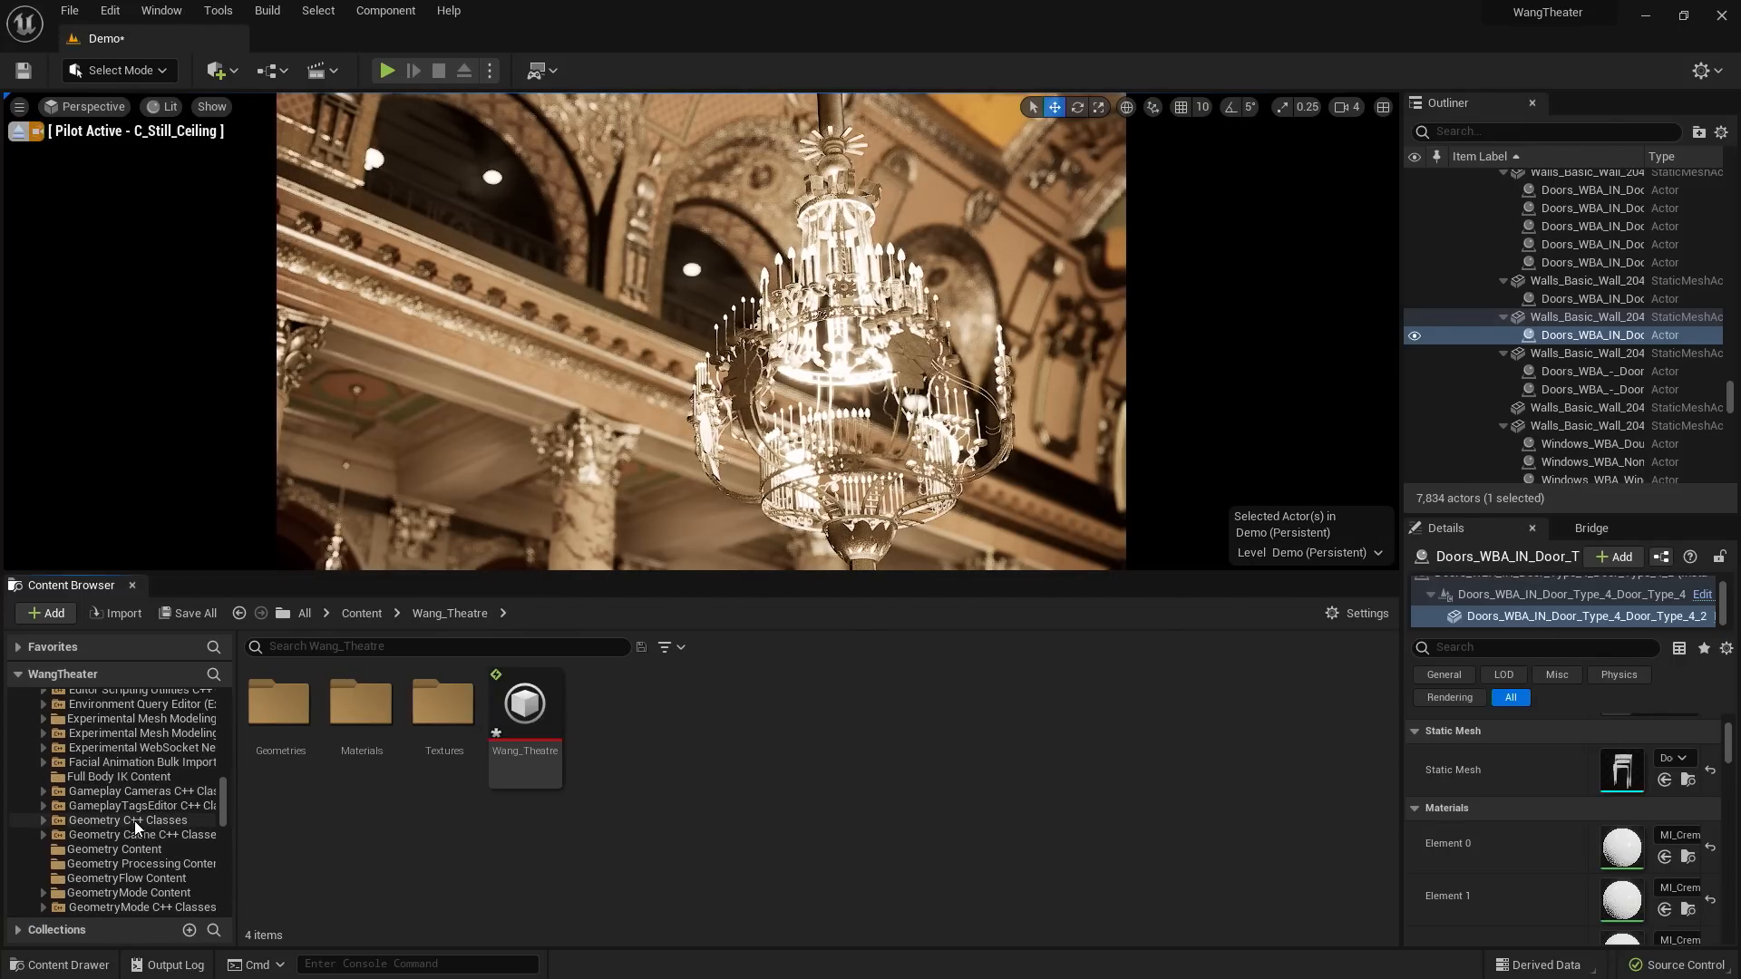
scroll(134, 820, "down", 12)
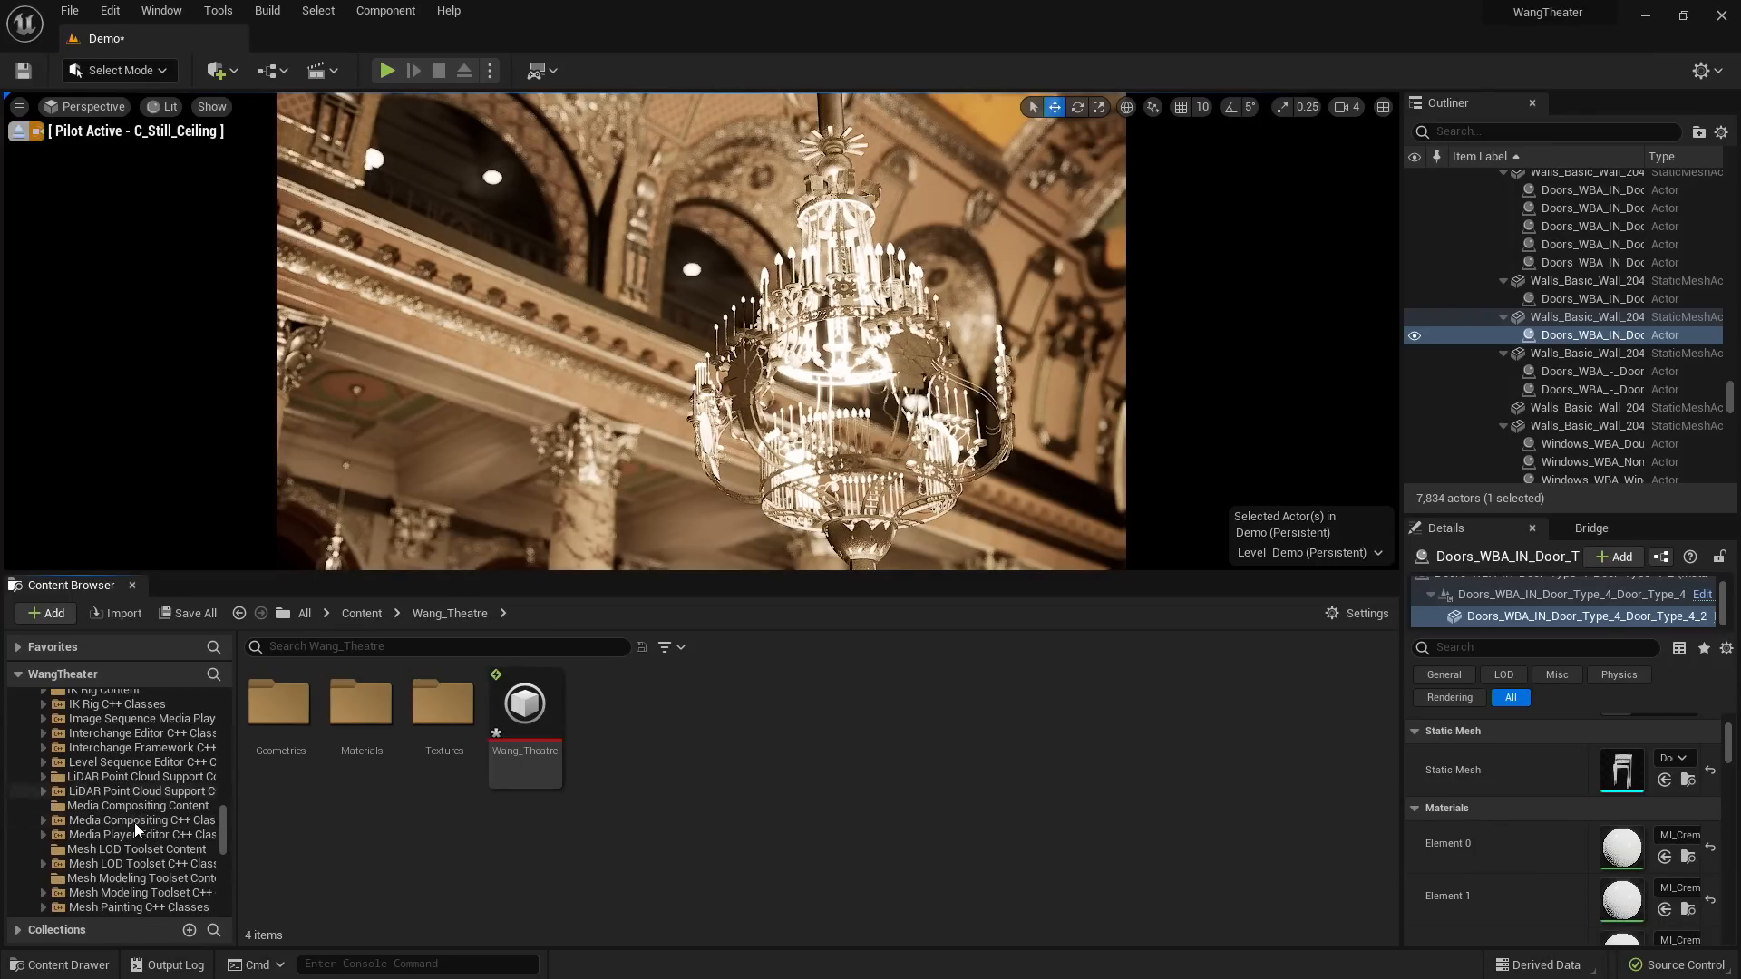
scroll(131, 823, "down", 1)
scroll(130, 824, "down", 1)
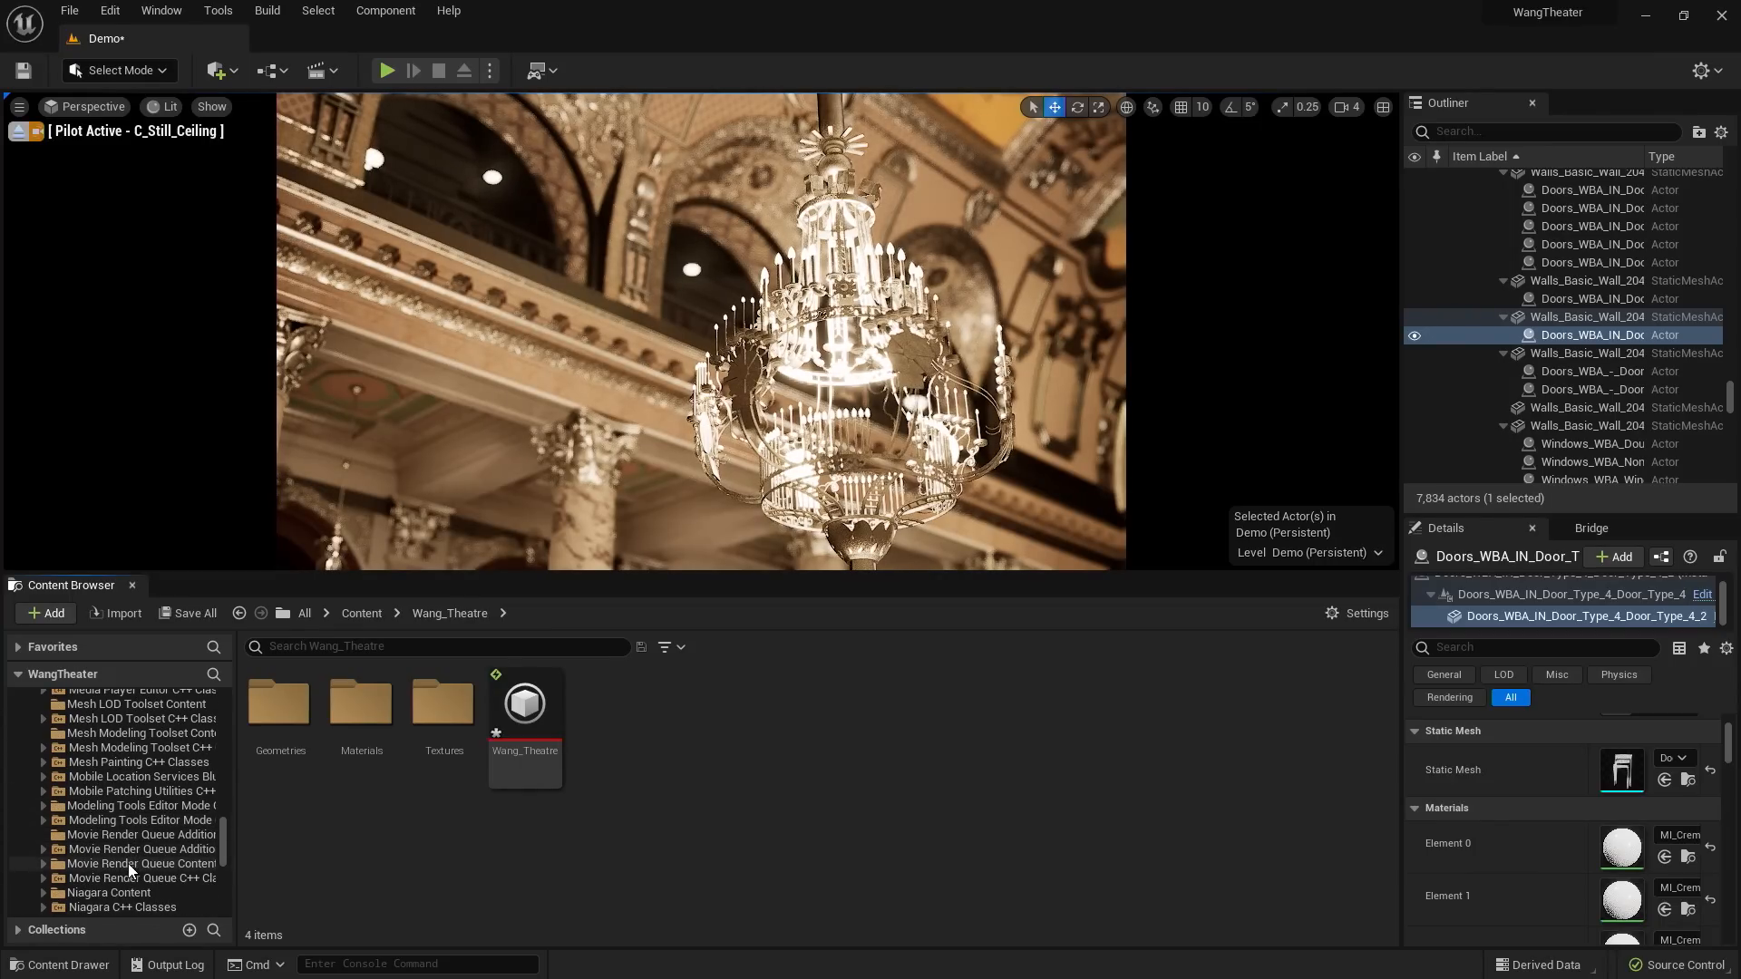
left_click(128, 863)
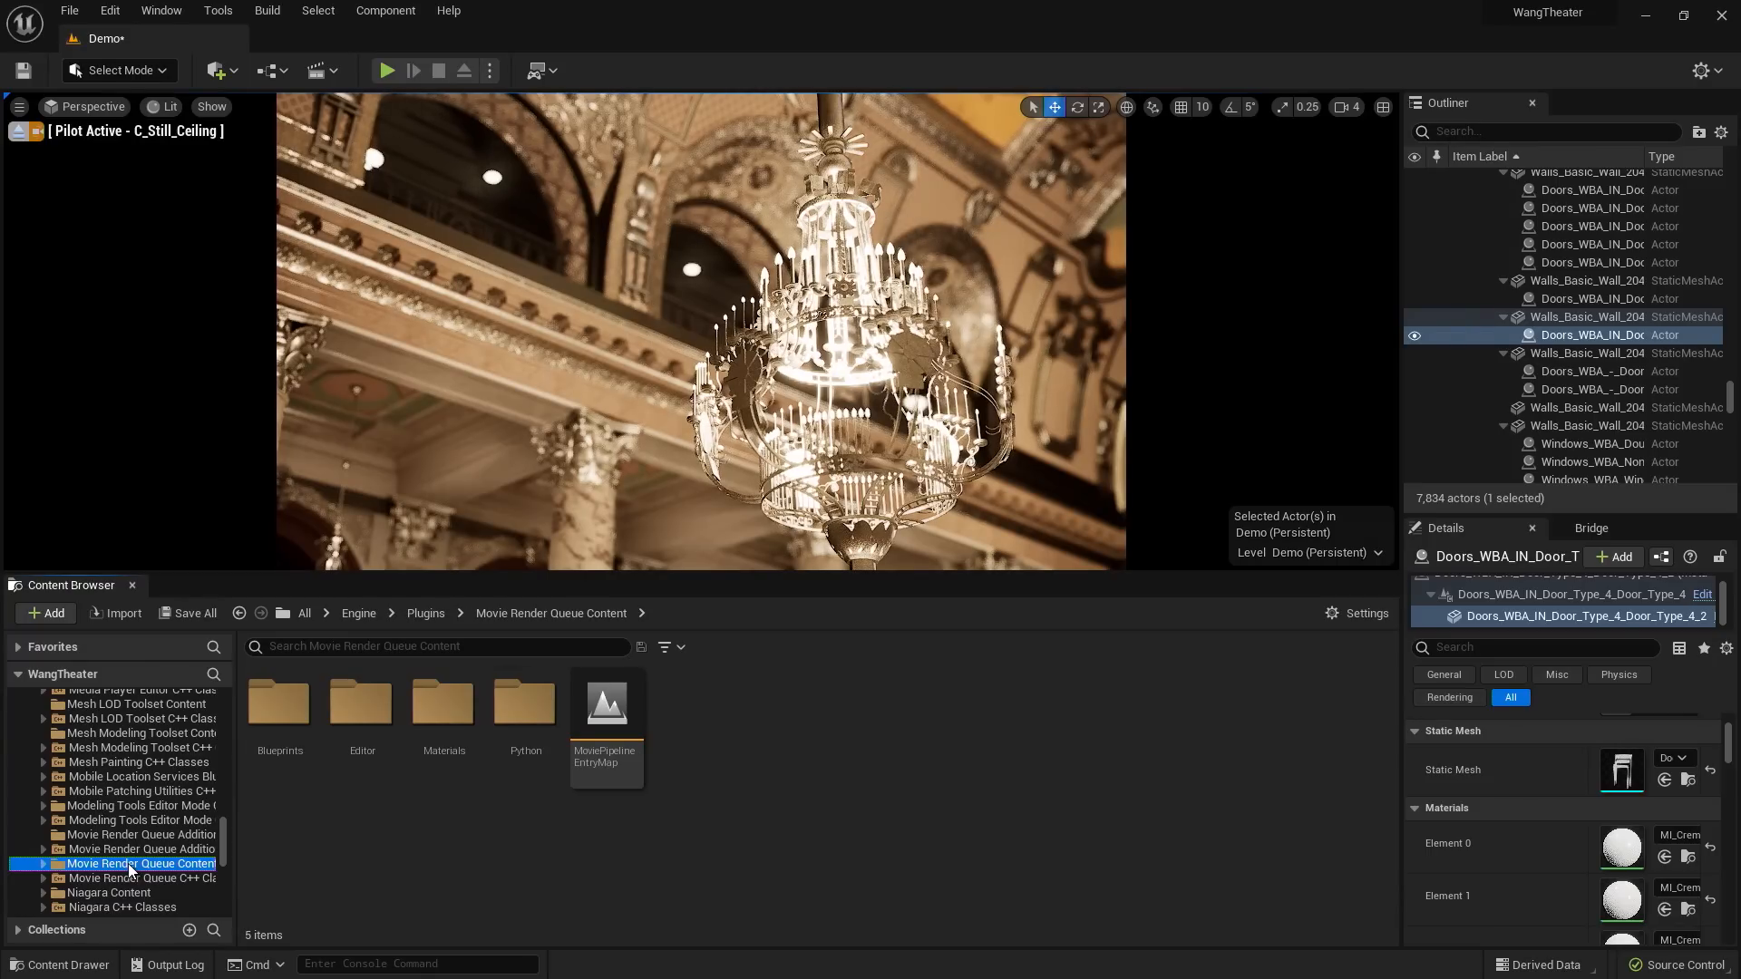
double_click(358, 714)
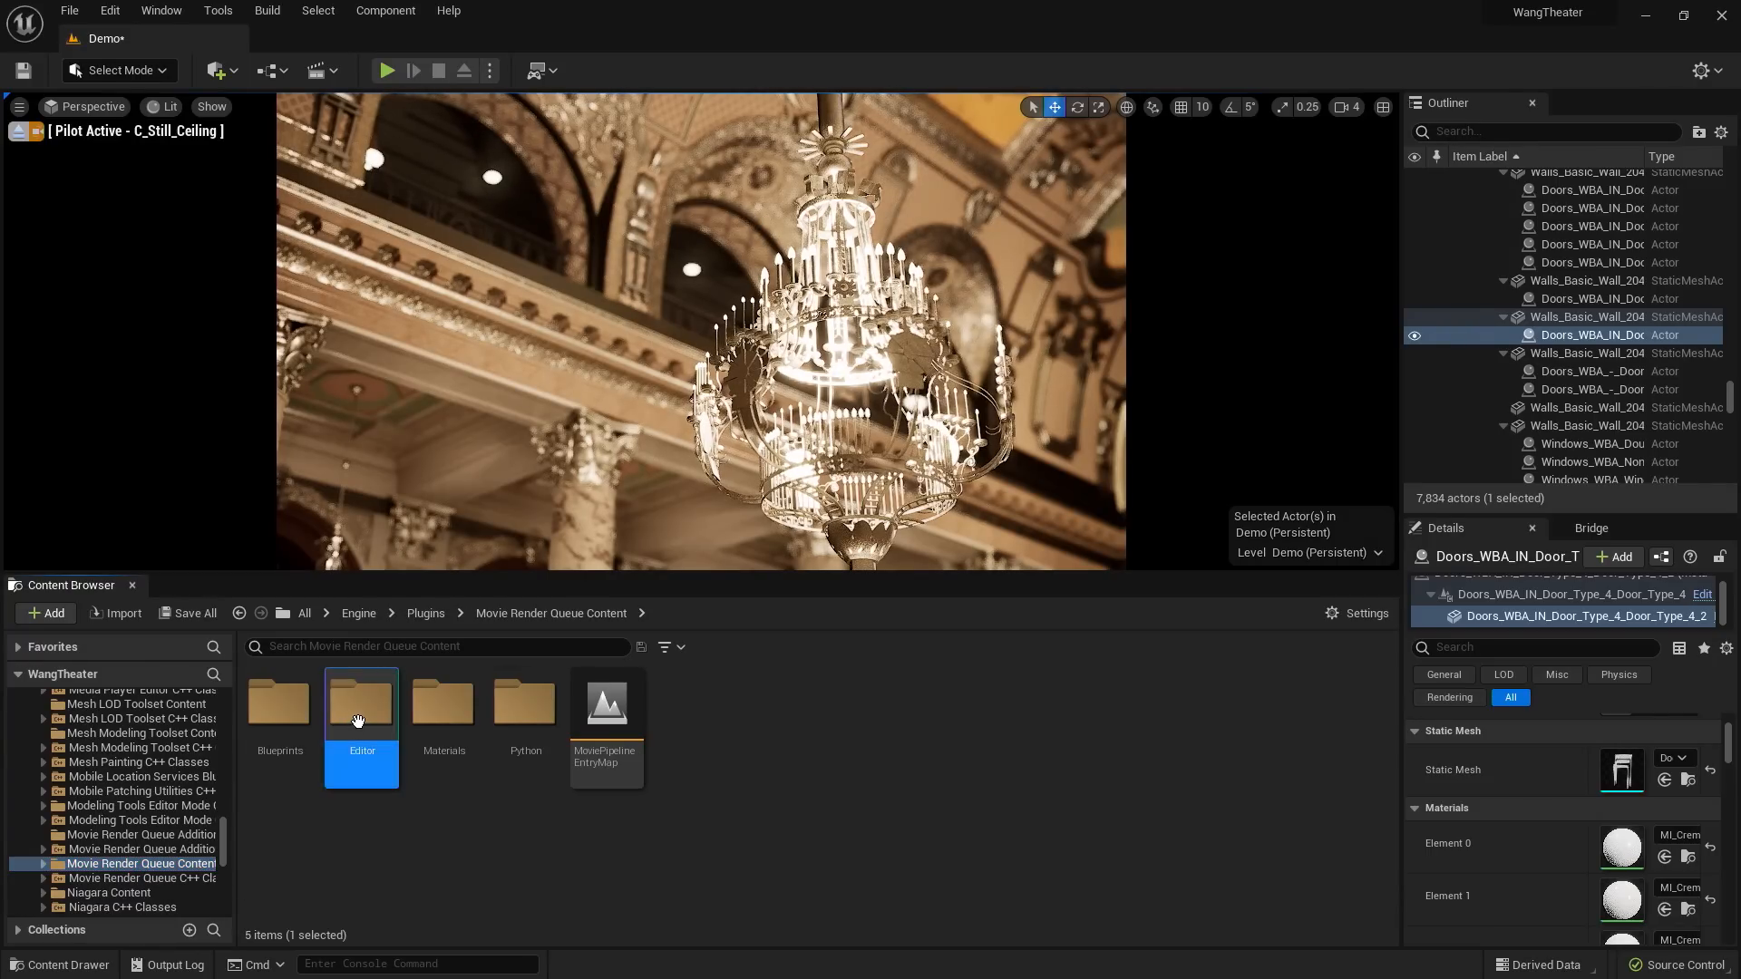
double_click(295, 716)
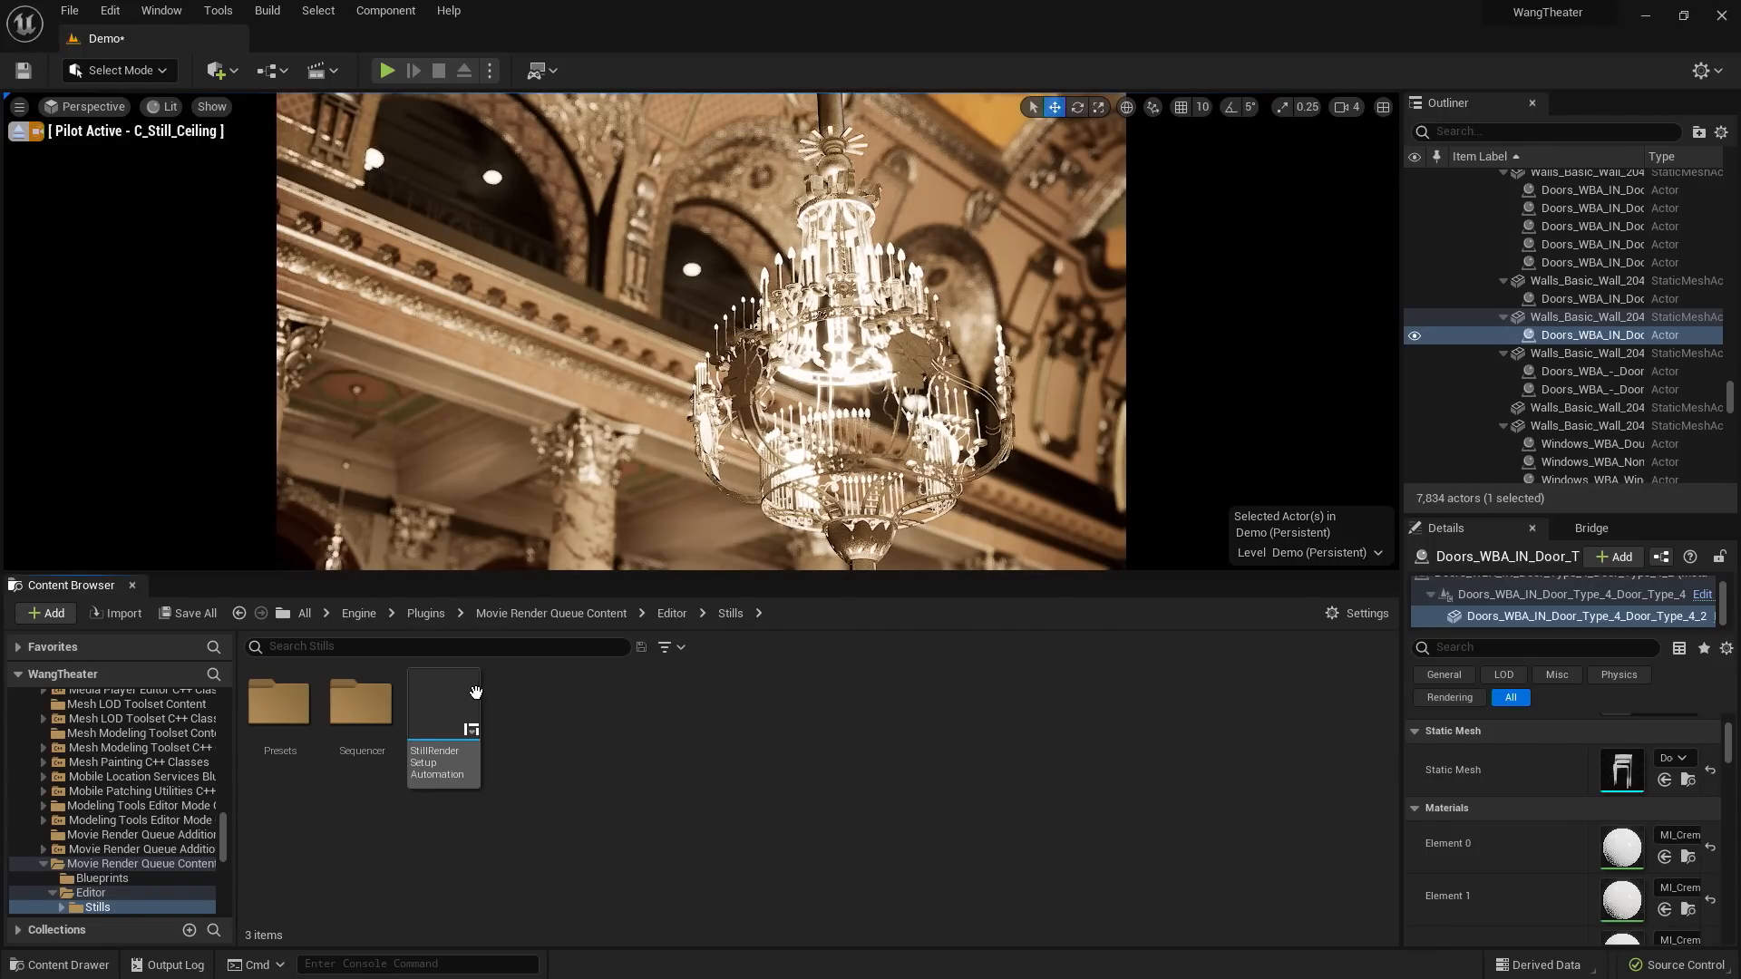
- Run the StillRenderSetupAutomation asset as an editor utility widget
mouse_move(475, 693)
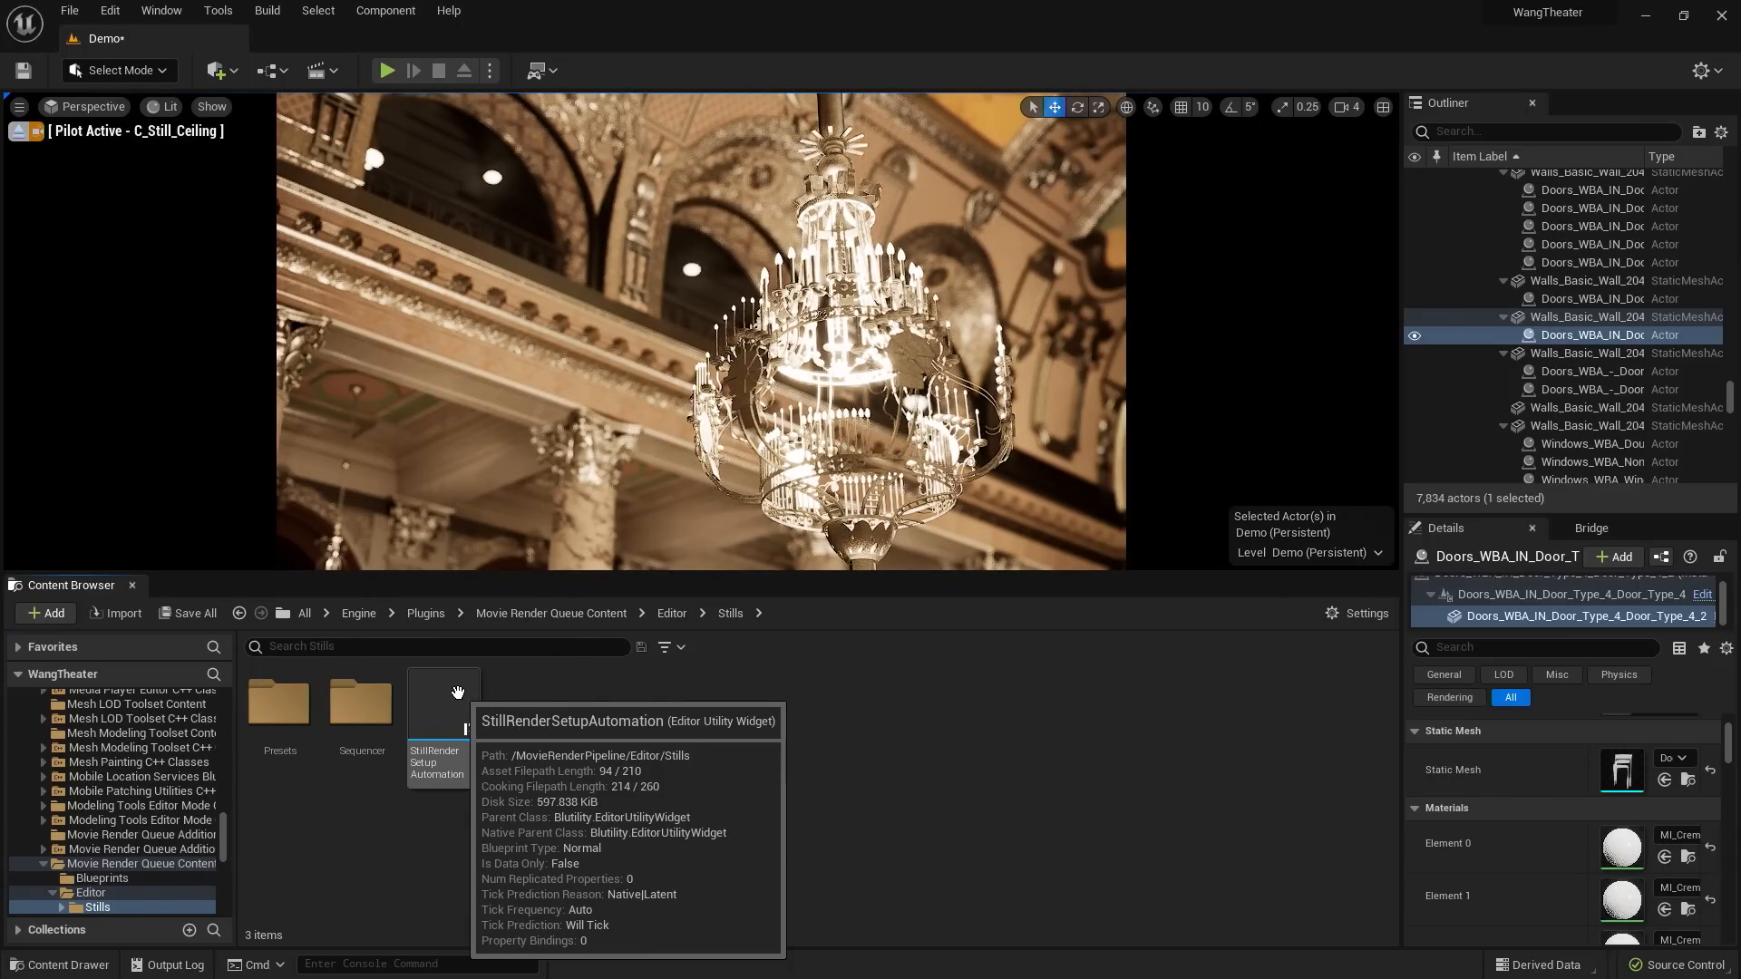
right_click(458, 693)
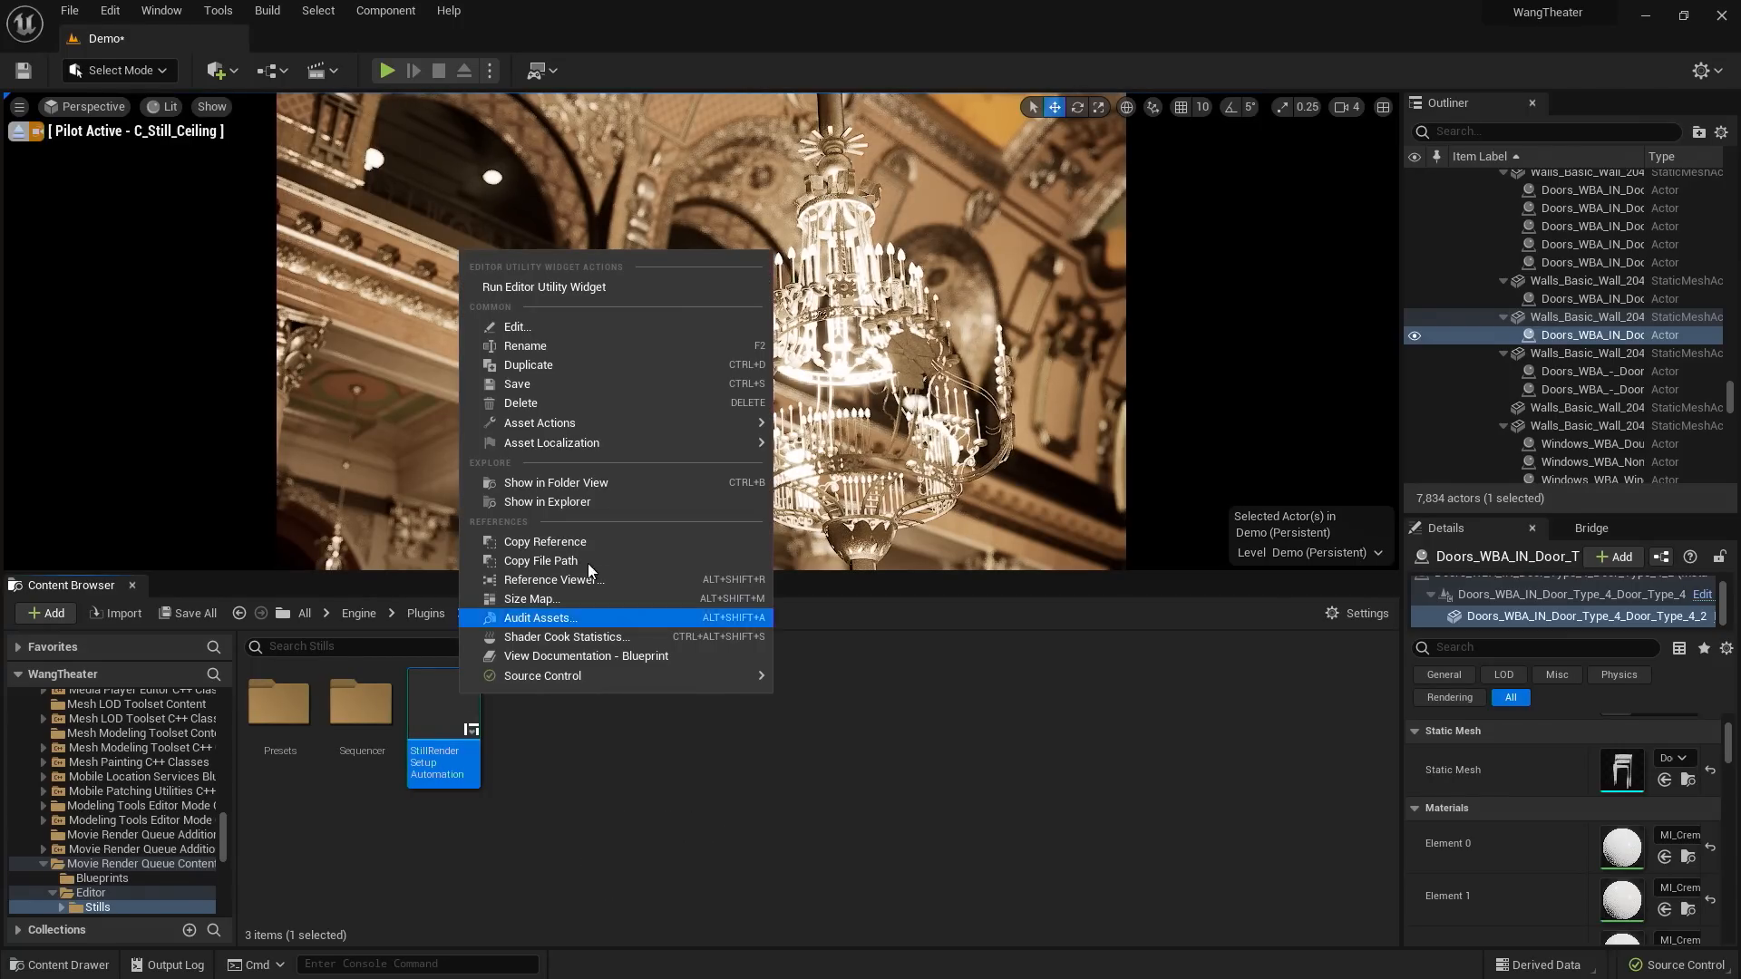
left_click(557, 287)
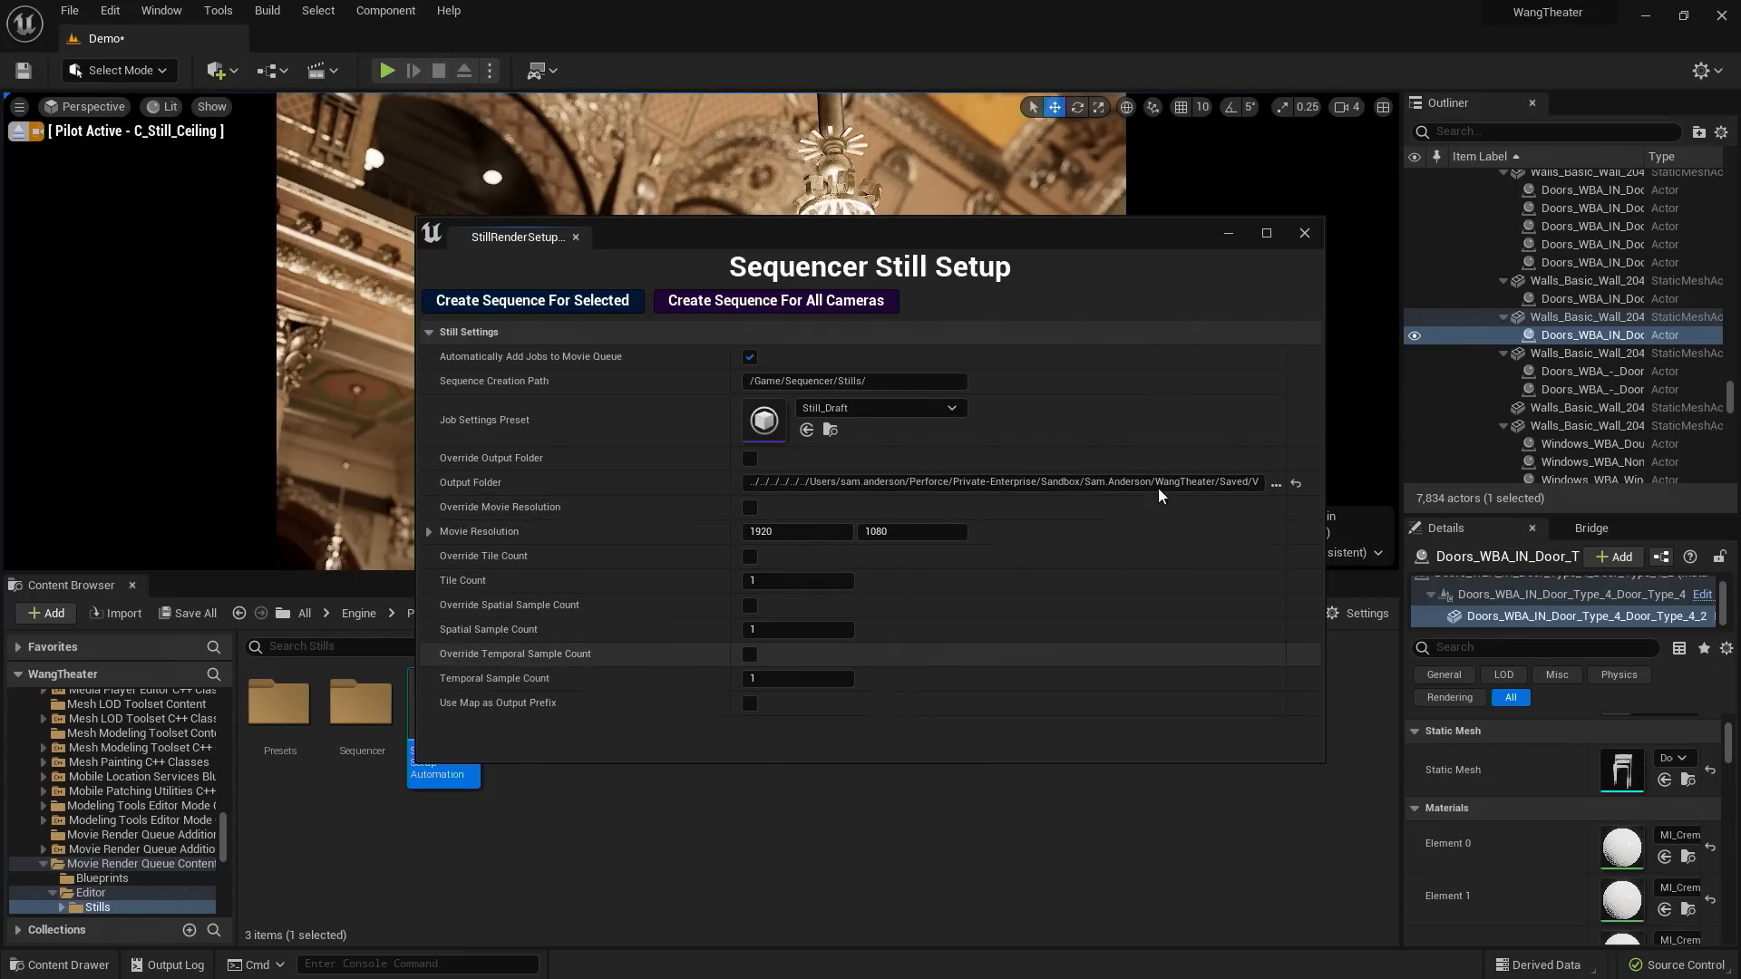
- Create a still sequence for the selected C_Still_Ceiling camera with the Still_Draft preset and minimise the setup window
scroll(1467, 194, "up", 15)
left_click(1470, 197)
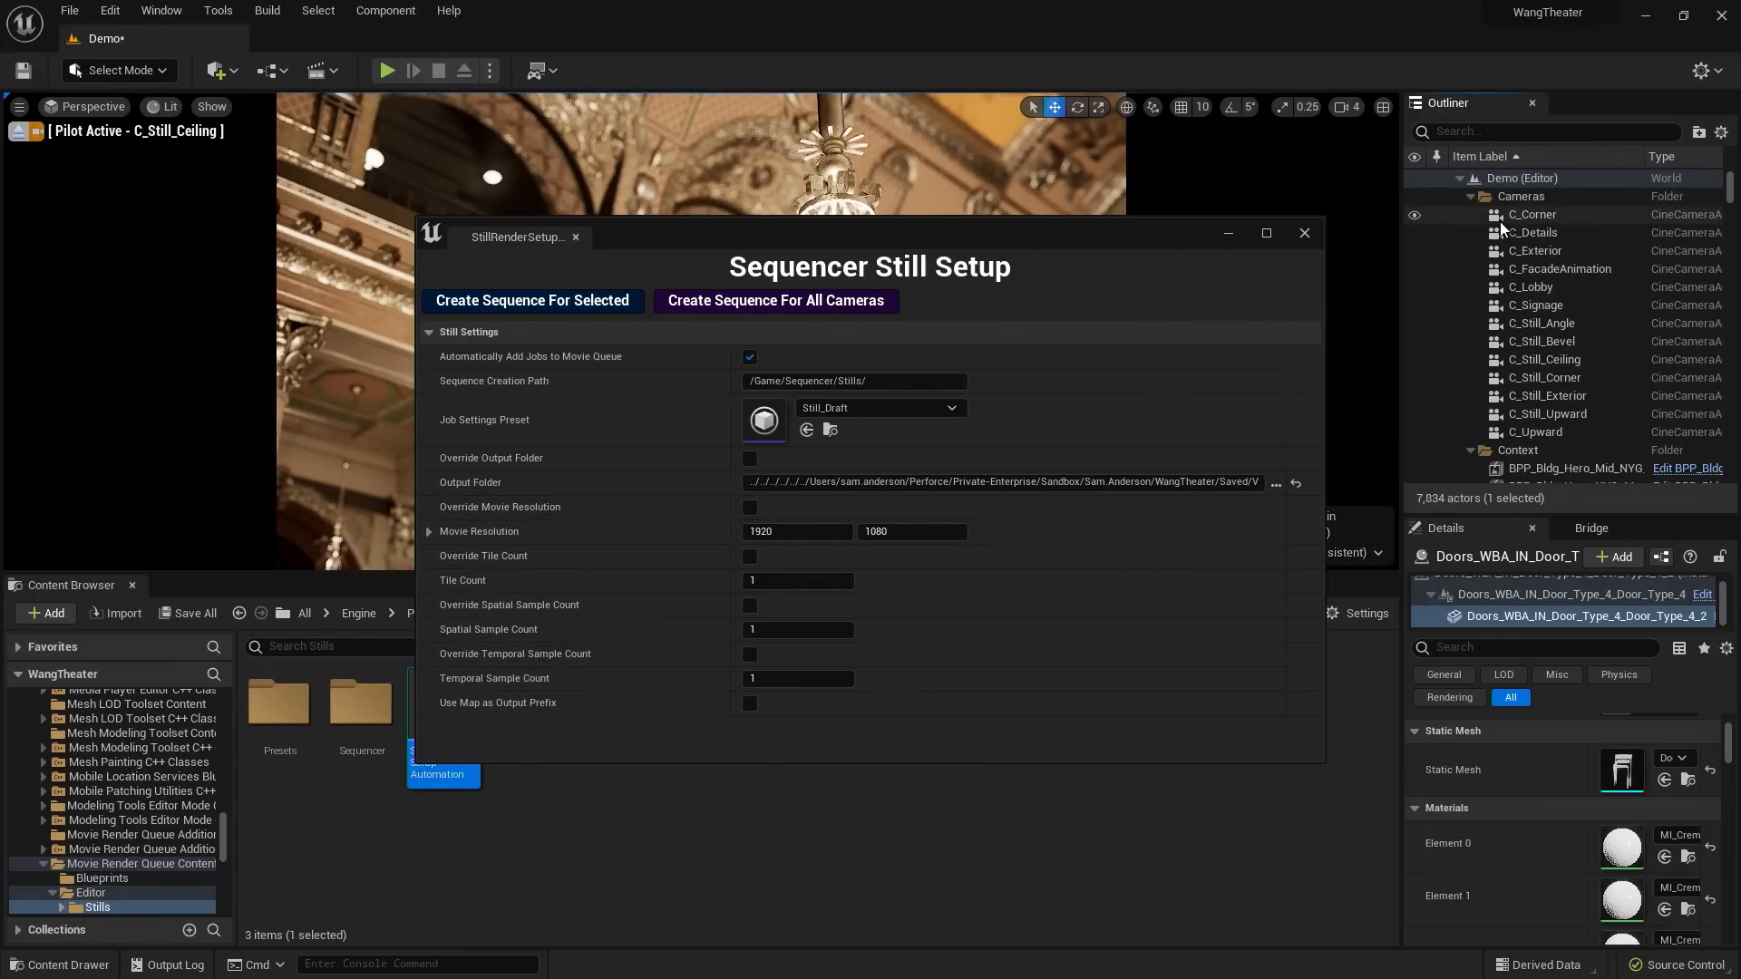
left_click(1515, 363)
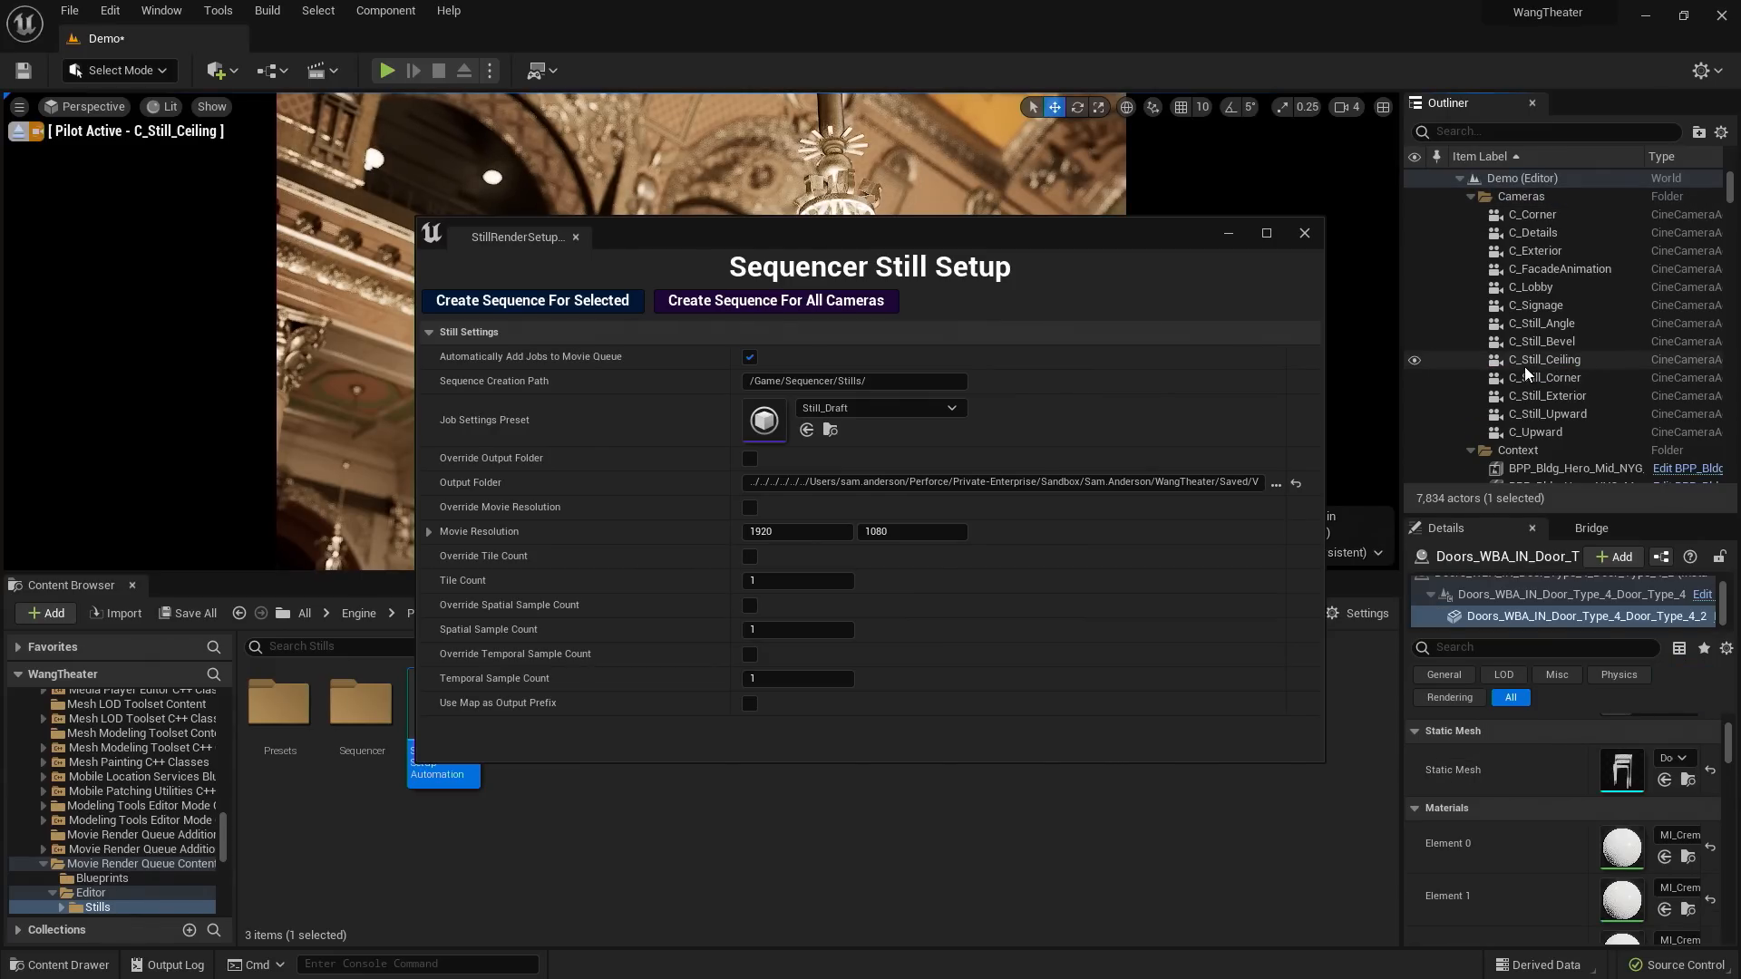
left_click(1515, 363)
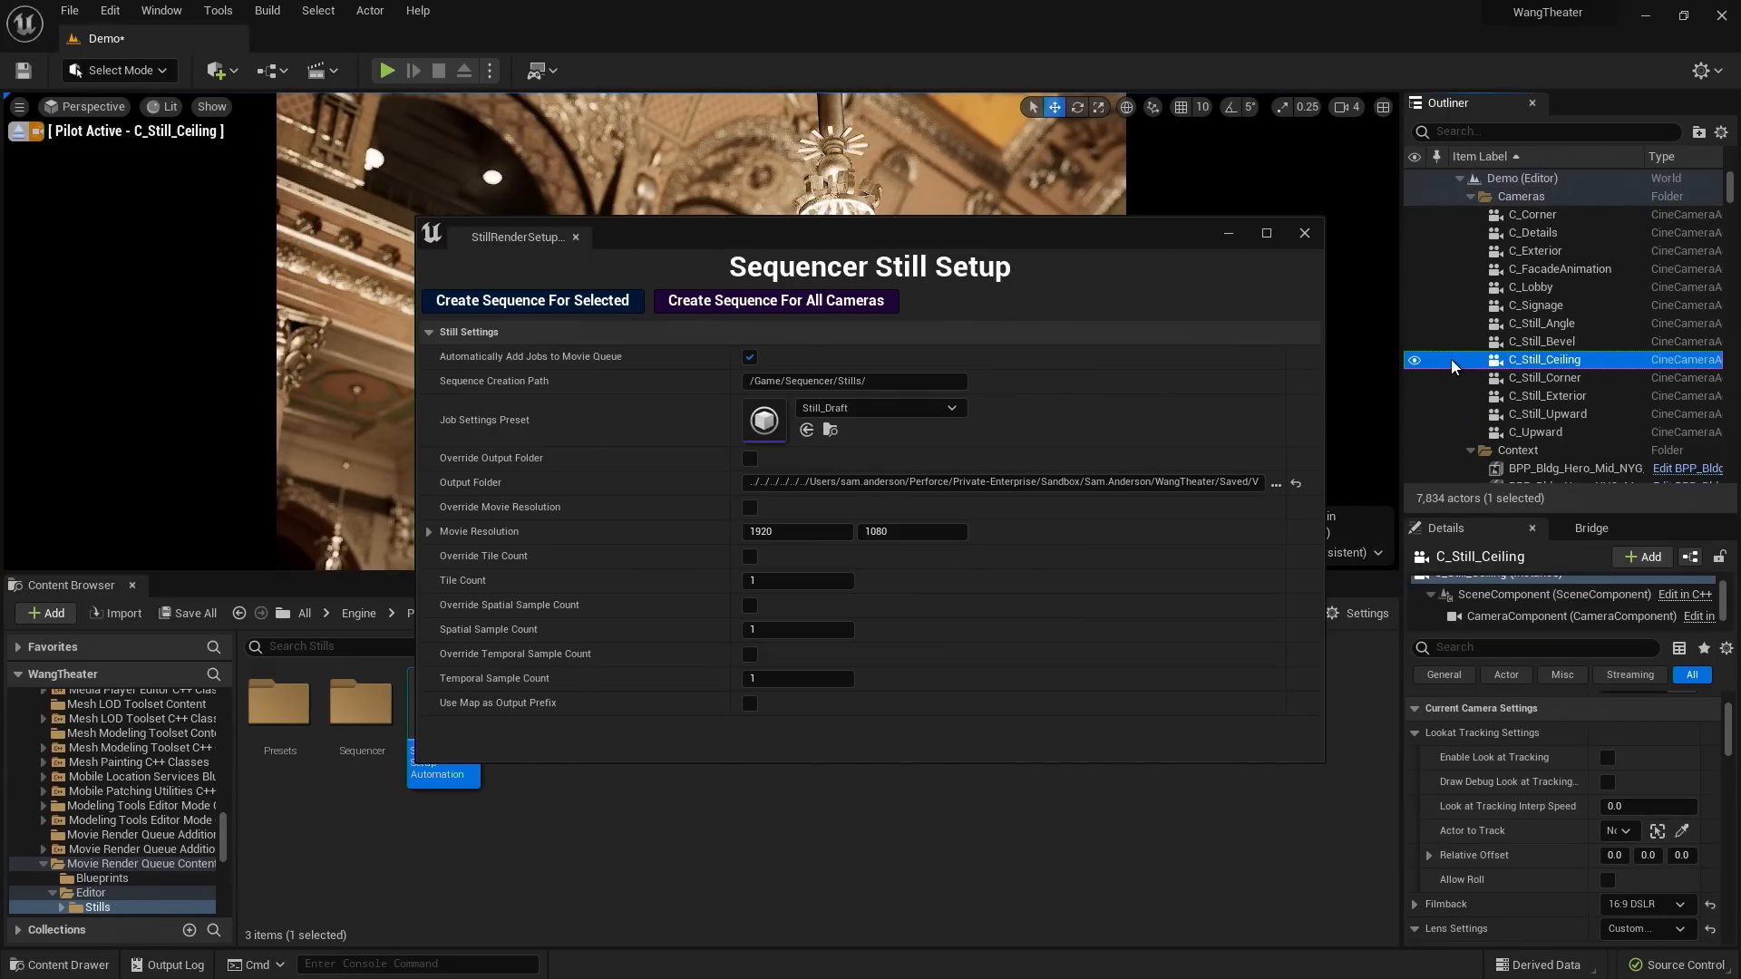
left_click(586, 301)
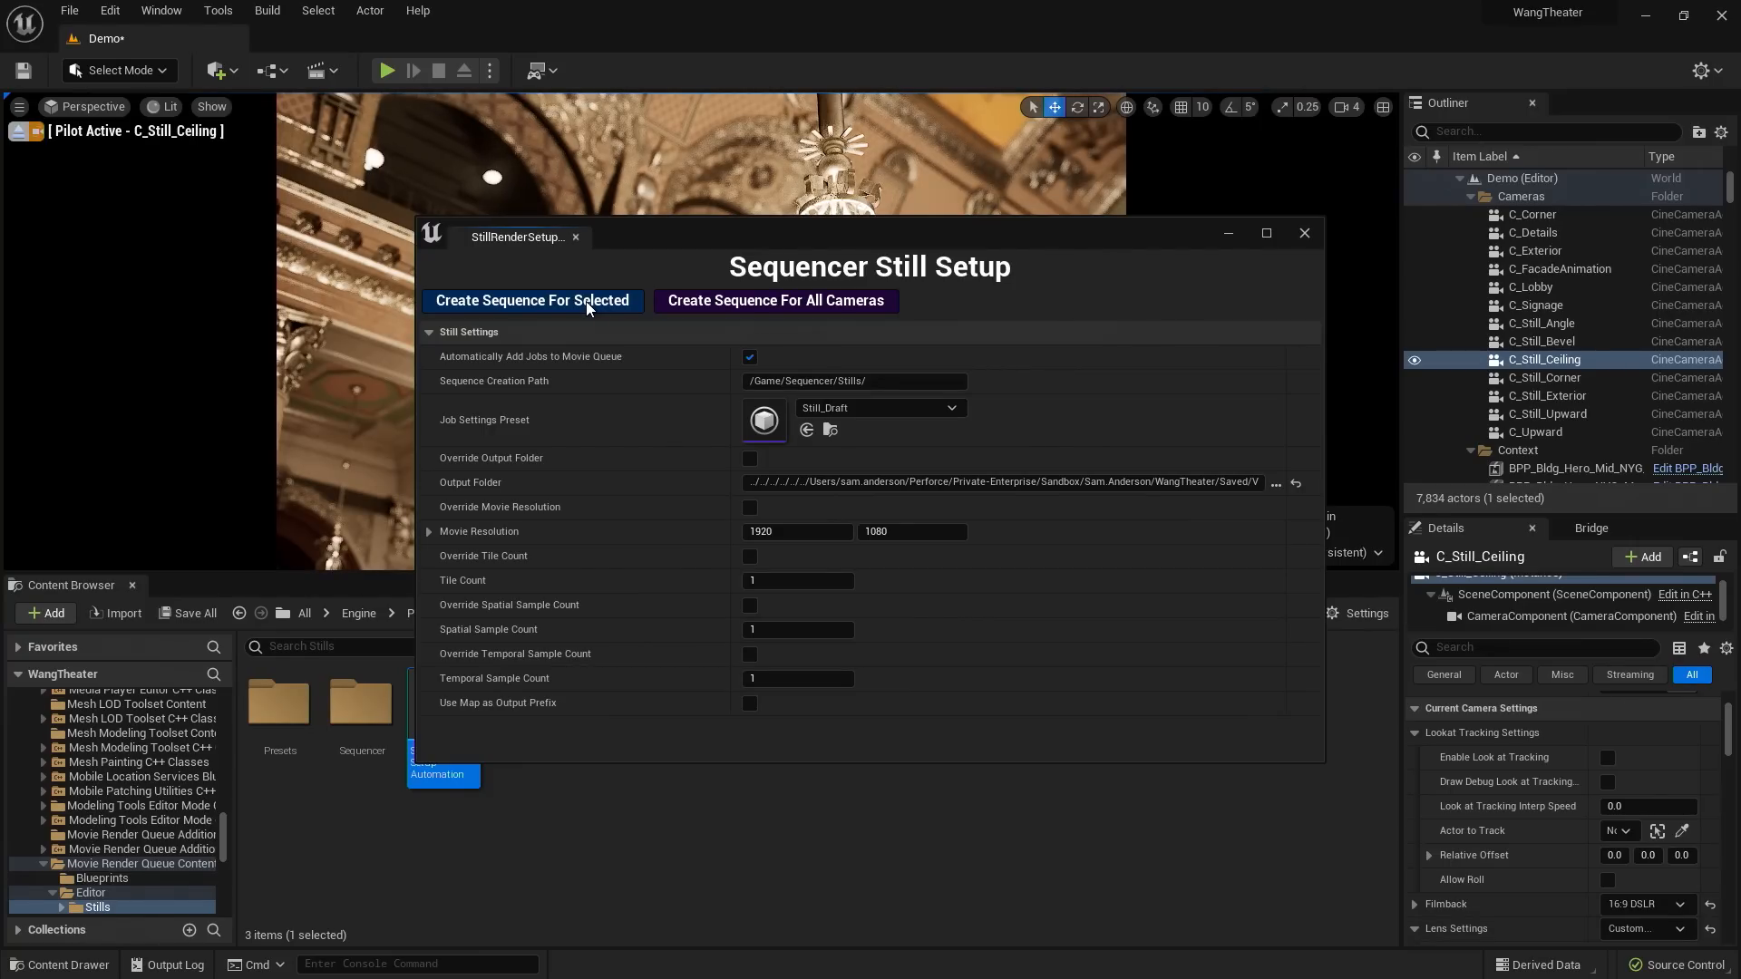
left_click(1231, 233)
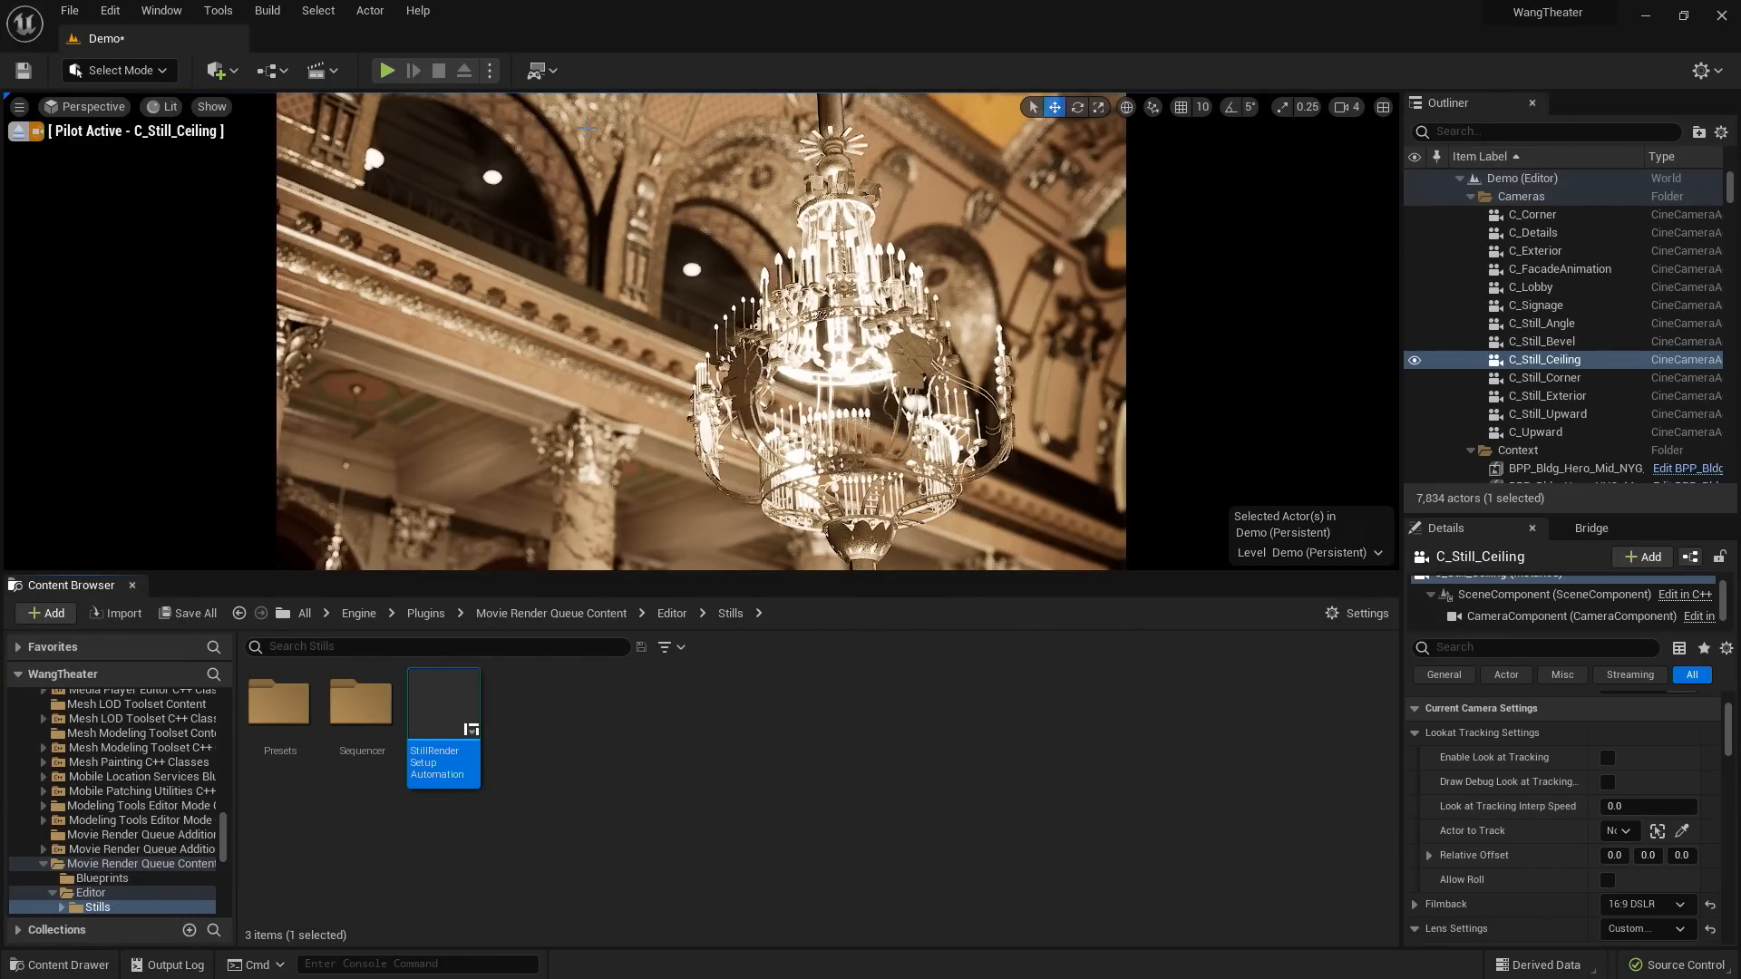
- Open the Movie Render Queue and move its window lower over the viewport
left_click(163, 12)
mouse_move(211, 67)
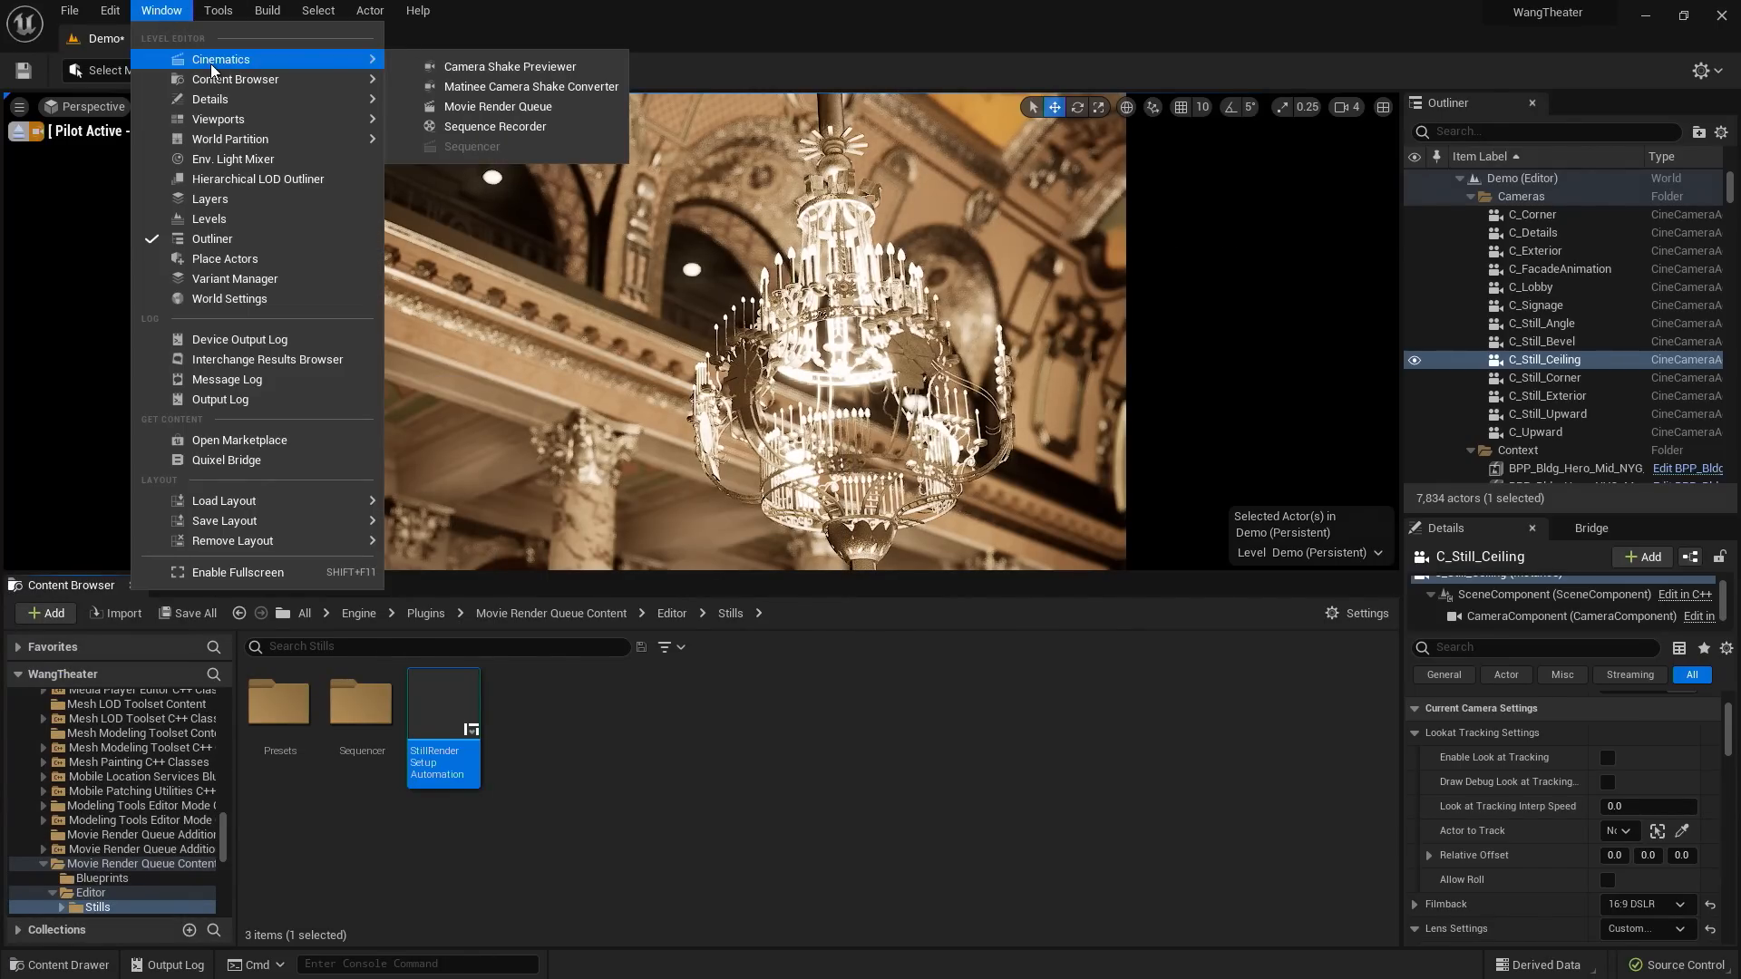
left_click(497, 107)
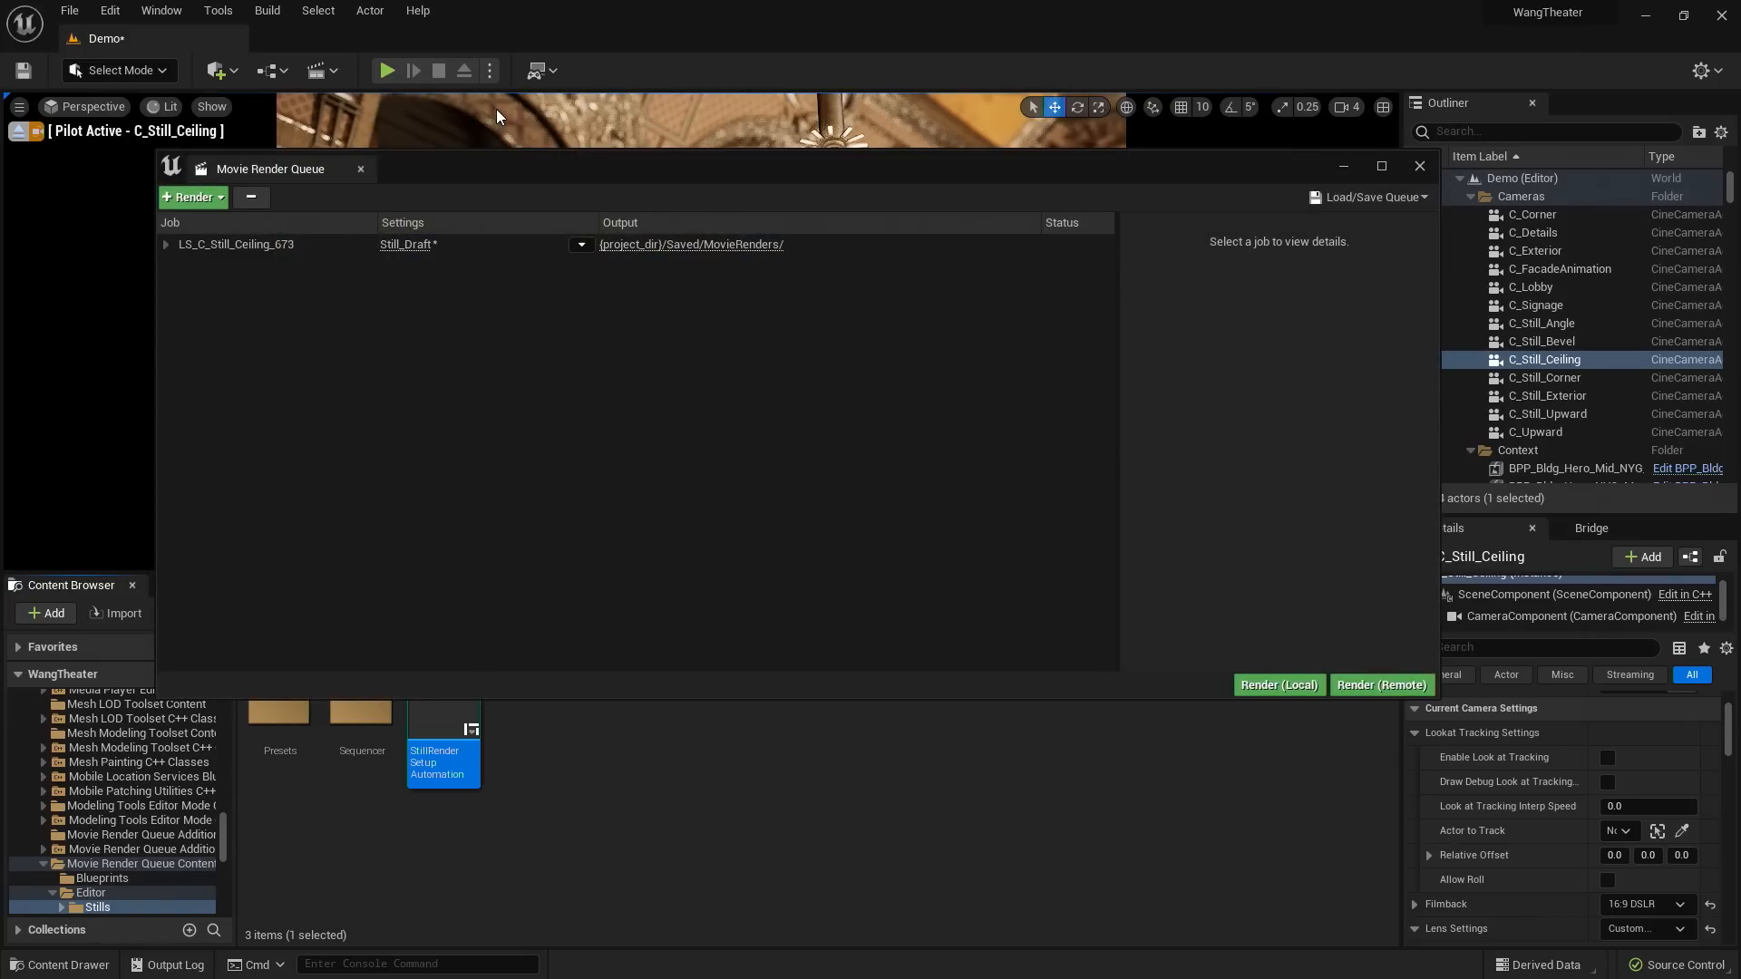
left_click_drag(544, 174, 520, 307)
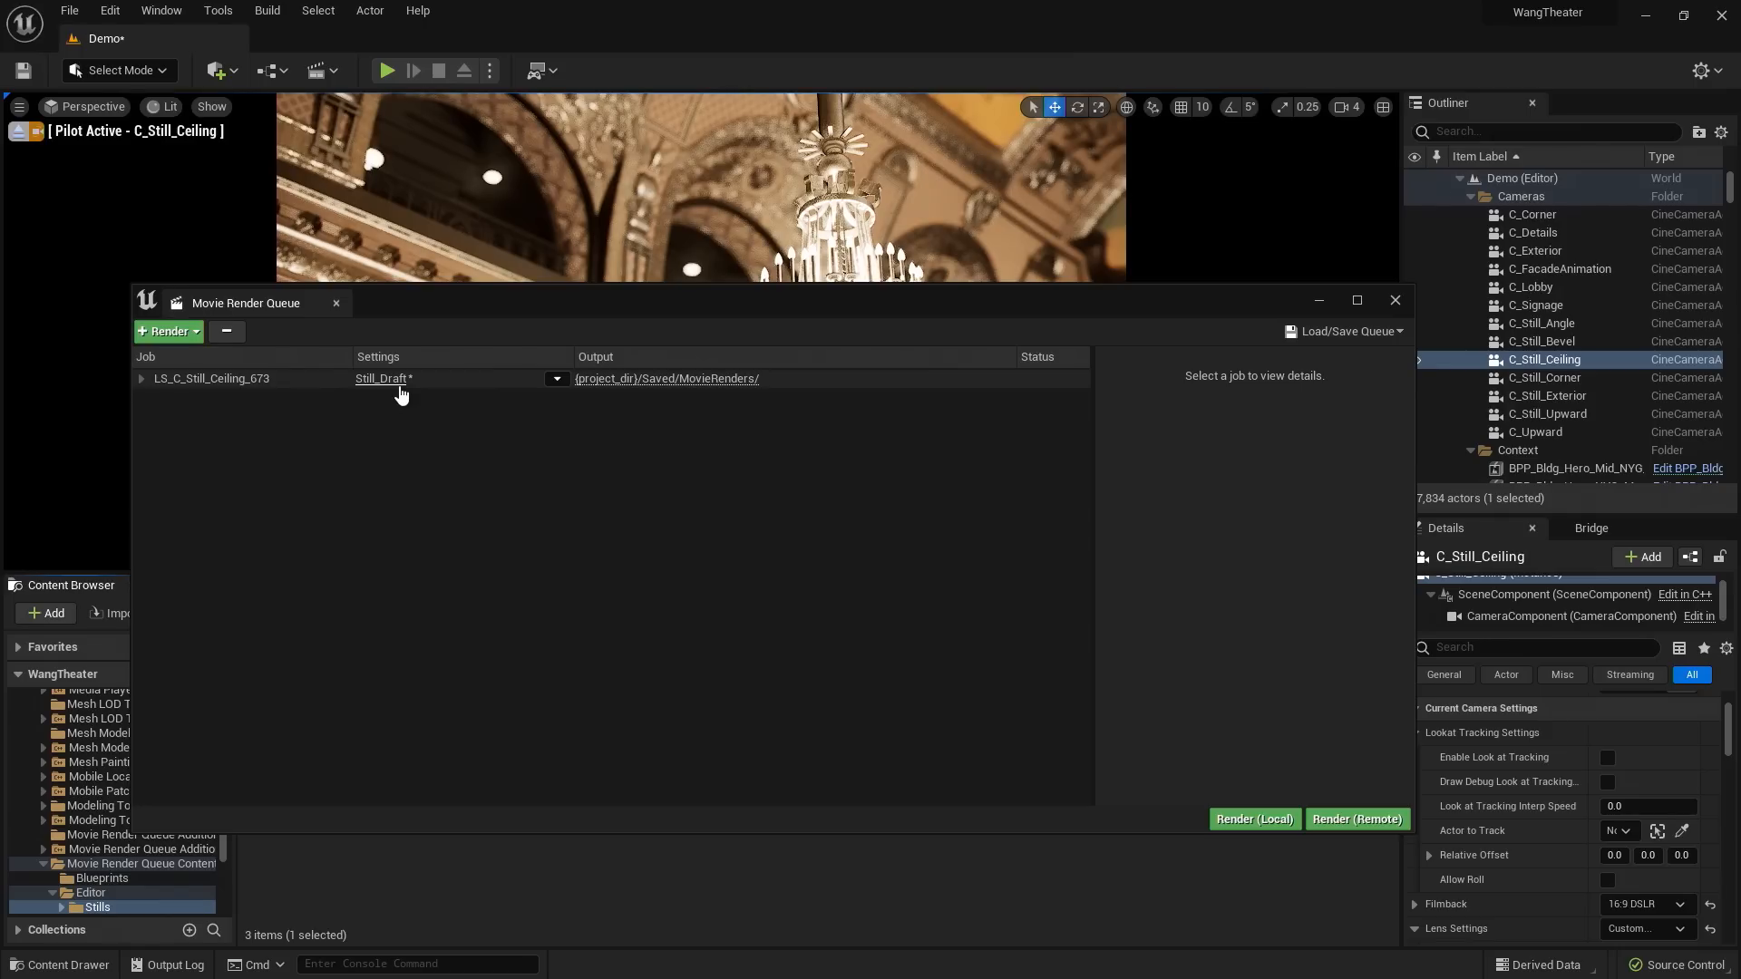
- Load the Still_Ultra preset into the settings of the ceiling still's render job
left_click(399, 385)
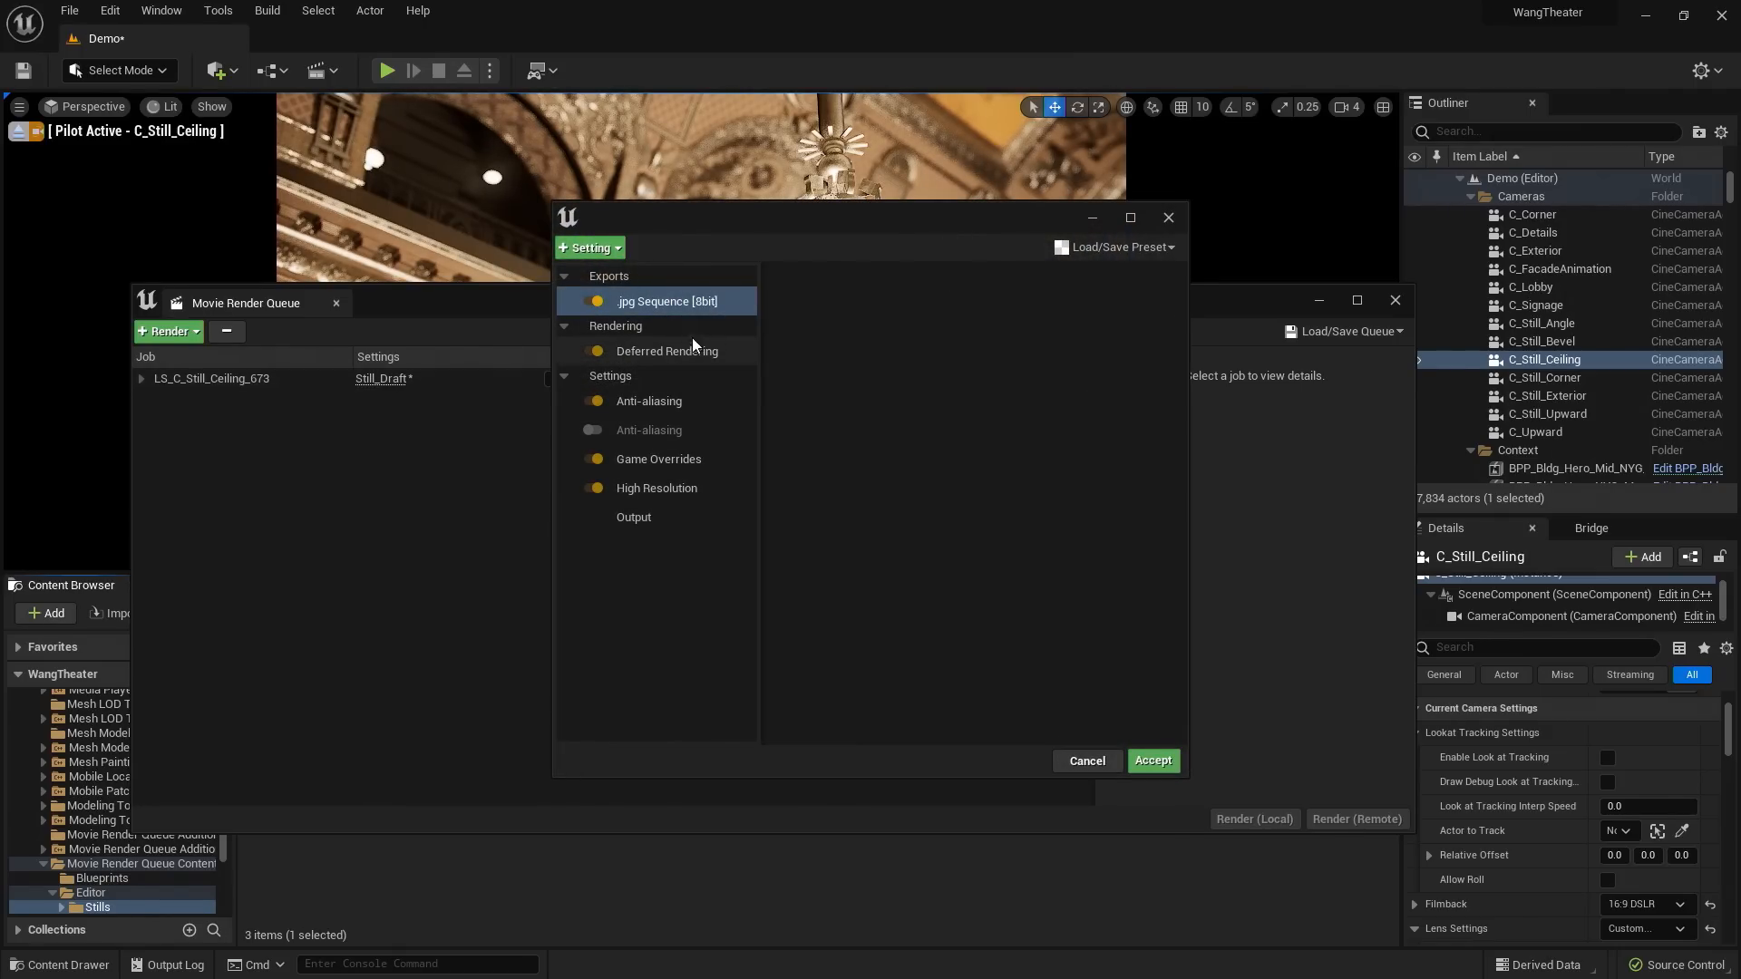
left_click(1090, 250)
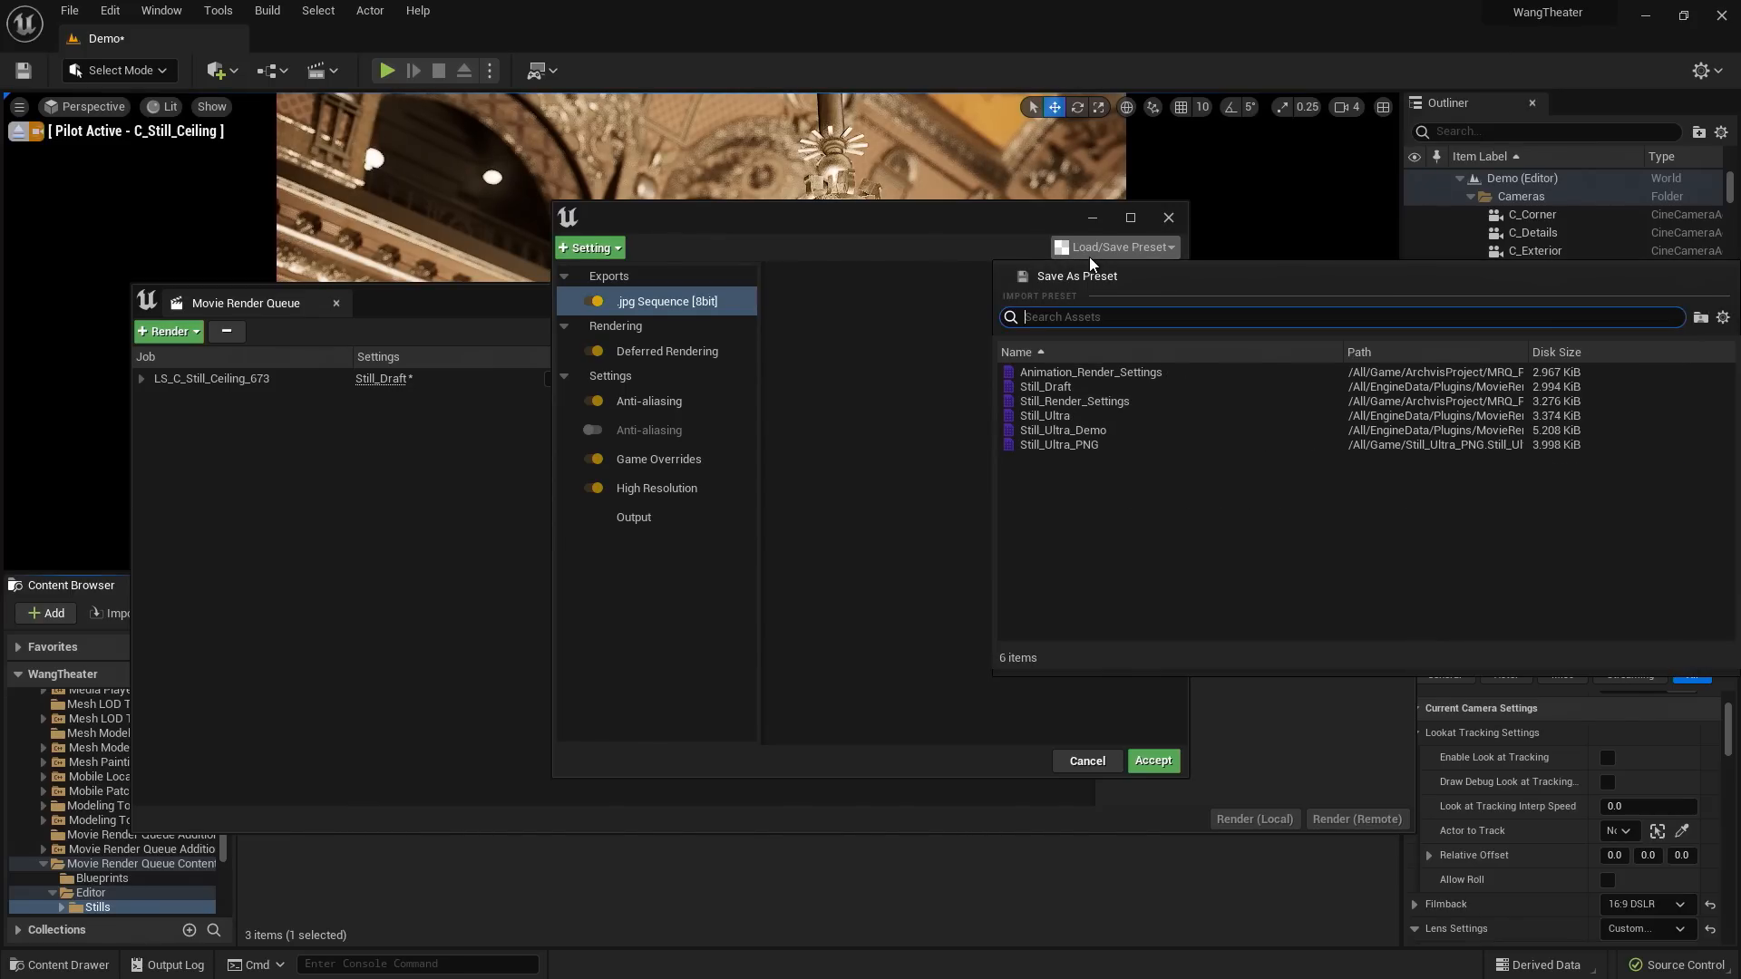
left_click(1068, 417)
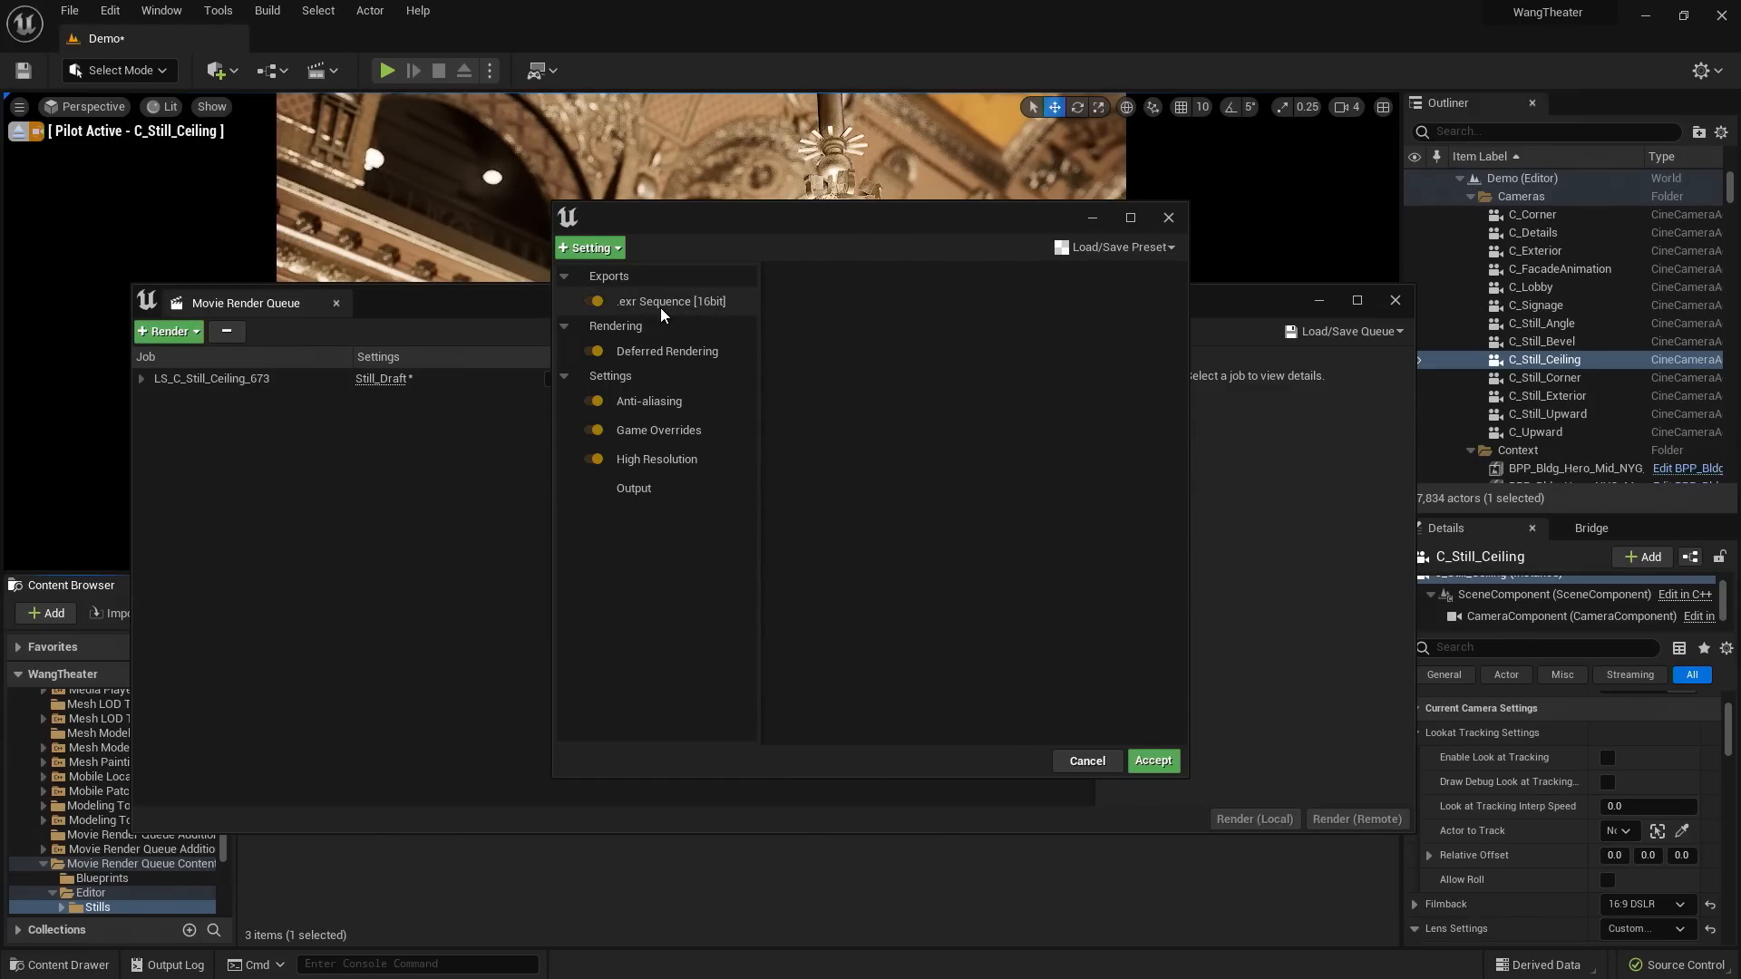
- Add a .png Sequence [8bit] export to the render job and look through the other available render settings
left_click(604, 249)
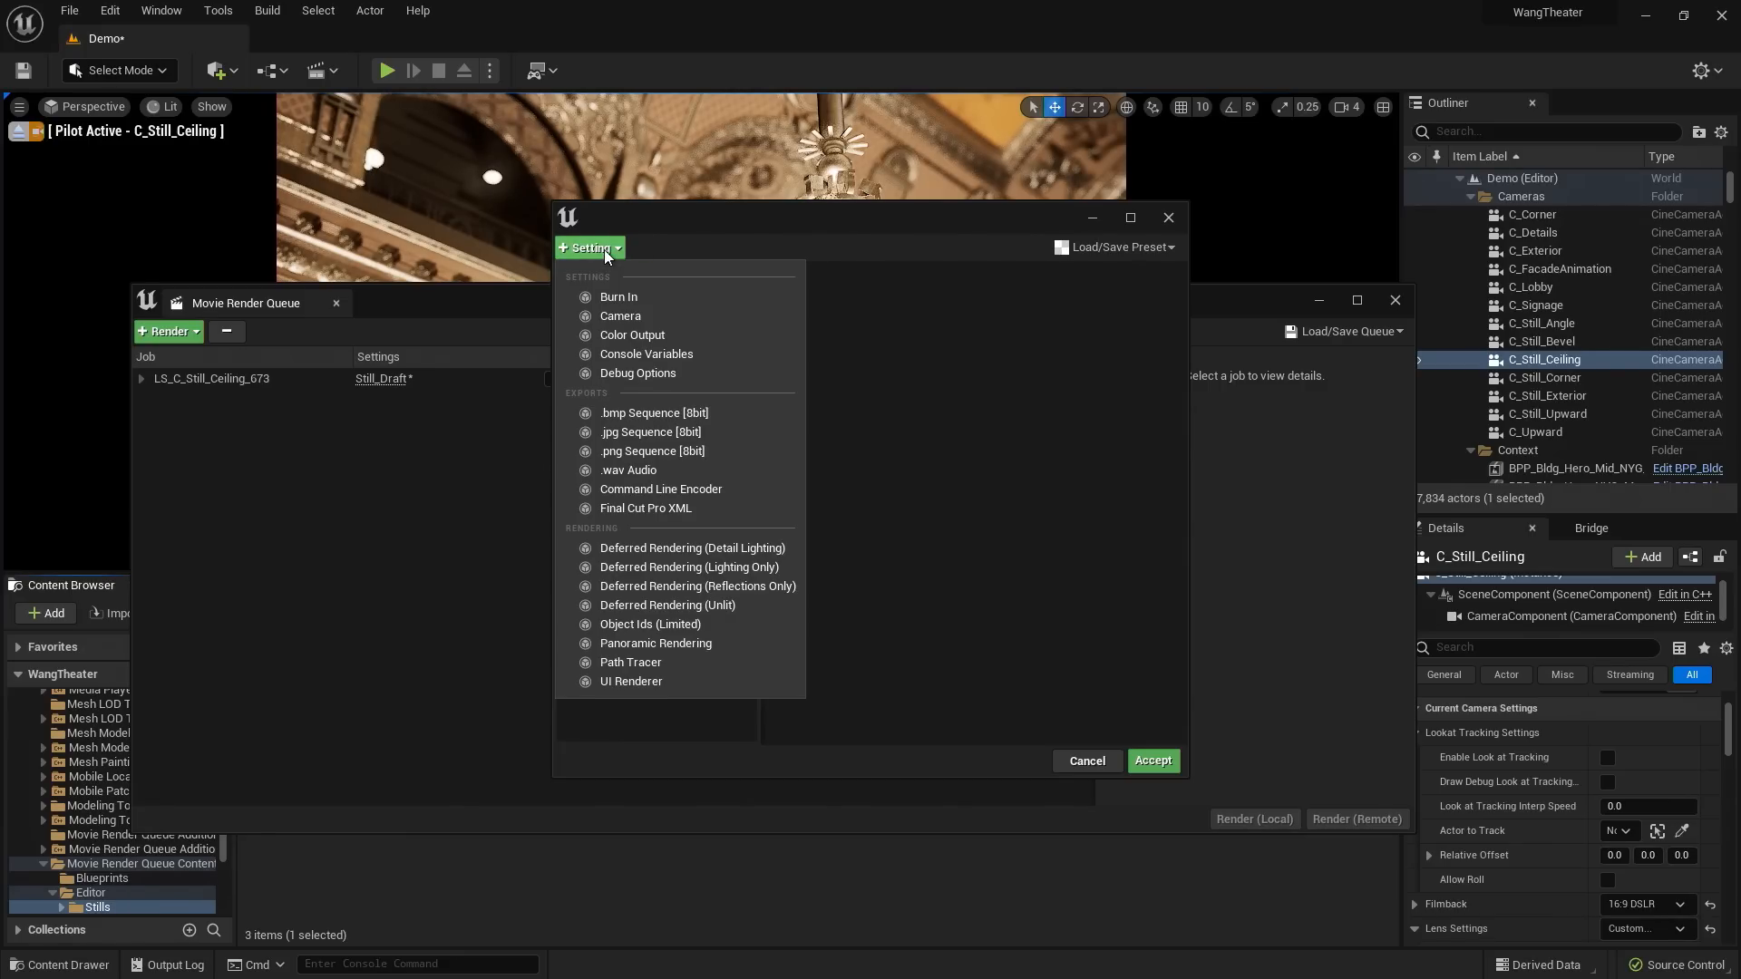
left_click(615, 458)
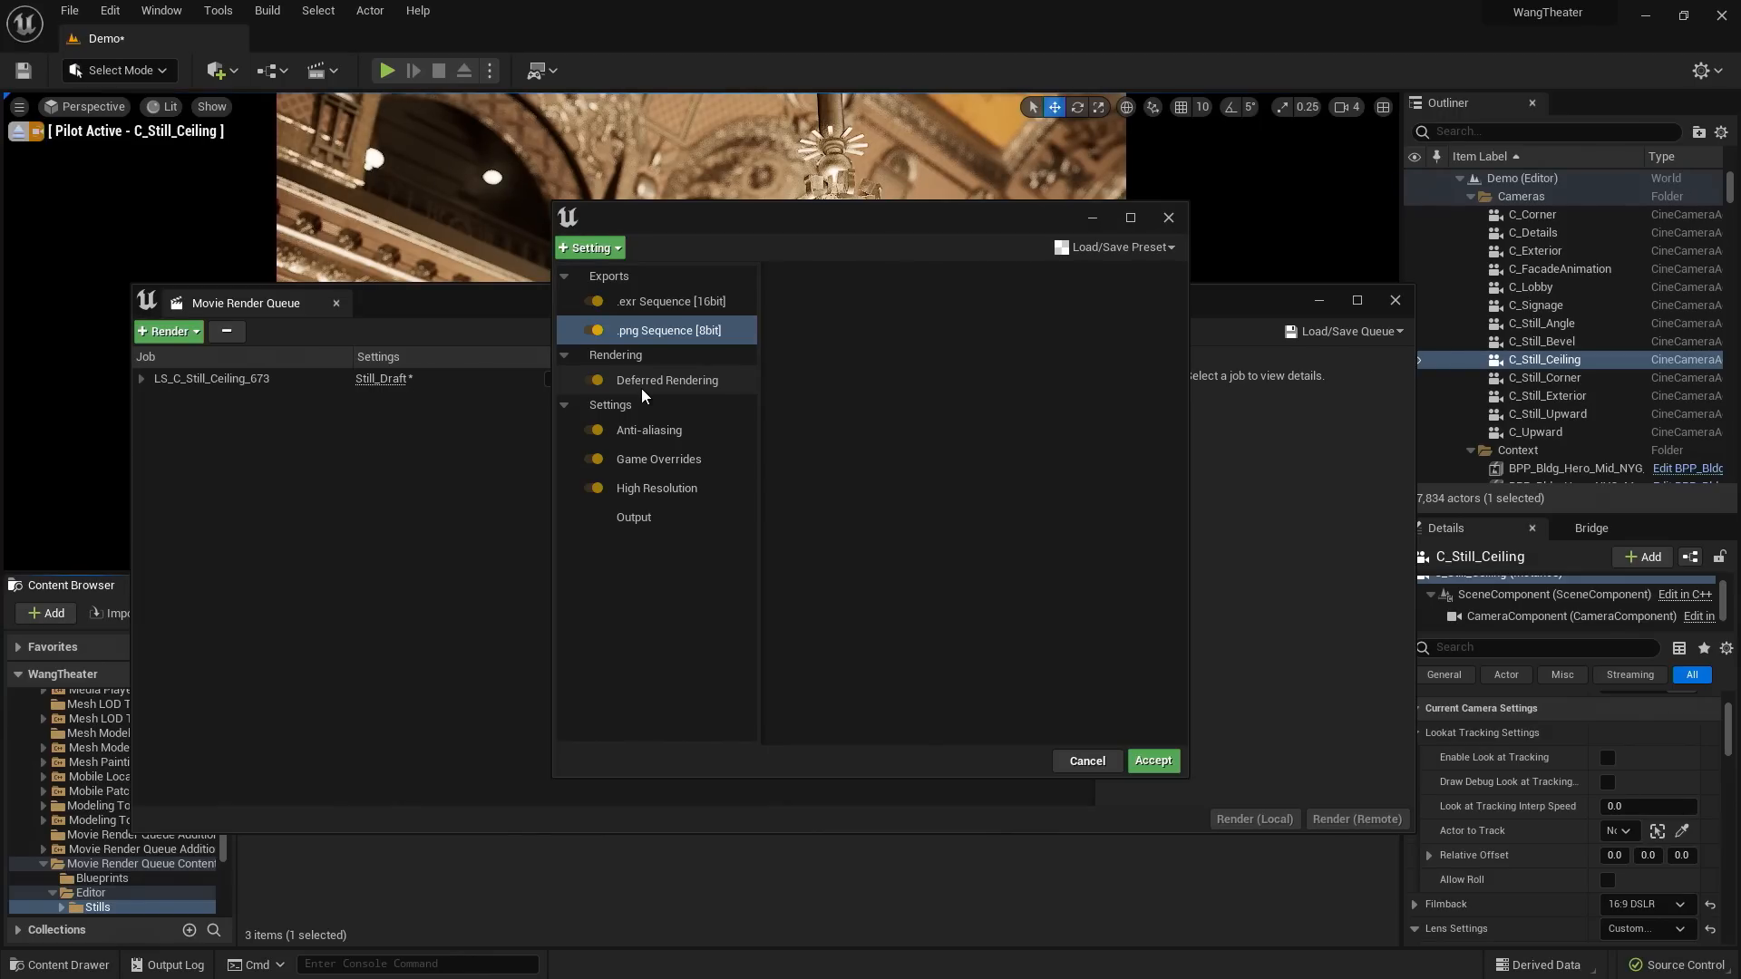
left_click(614, 250)
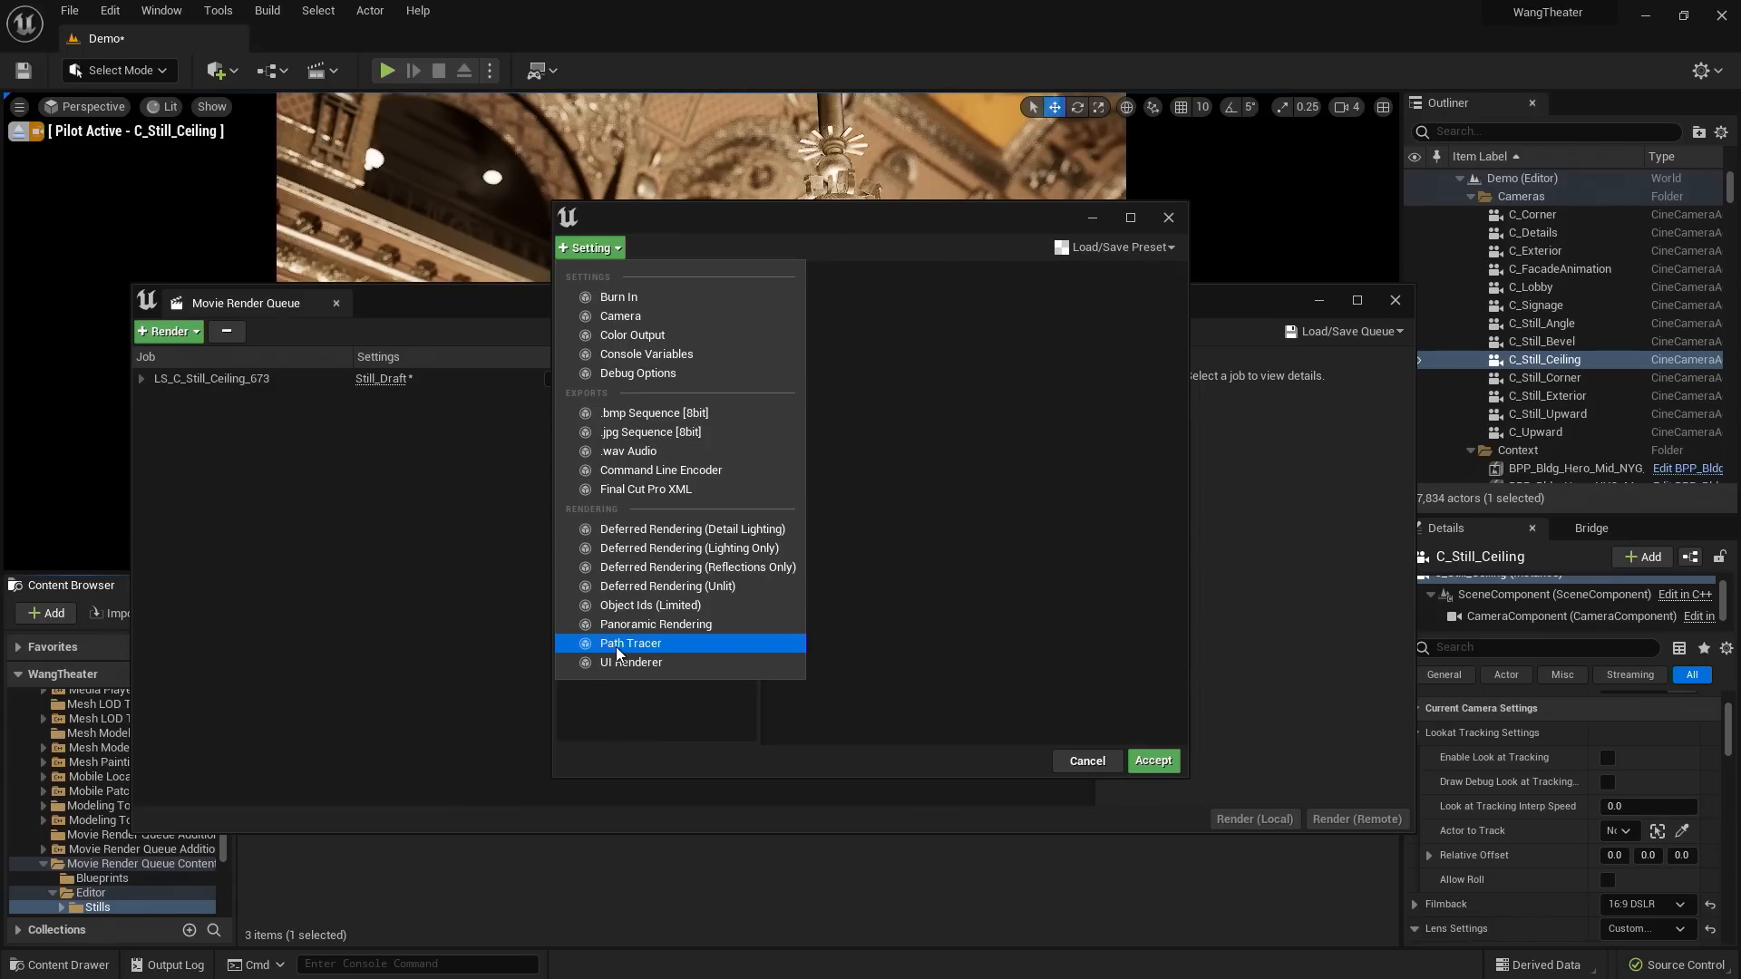
left_click(988, 532)
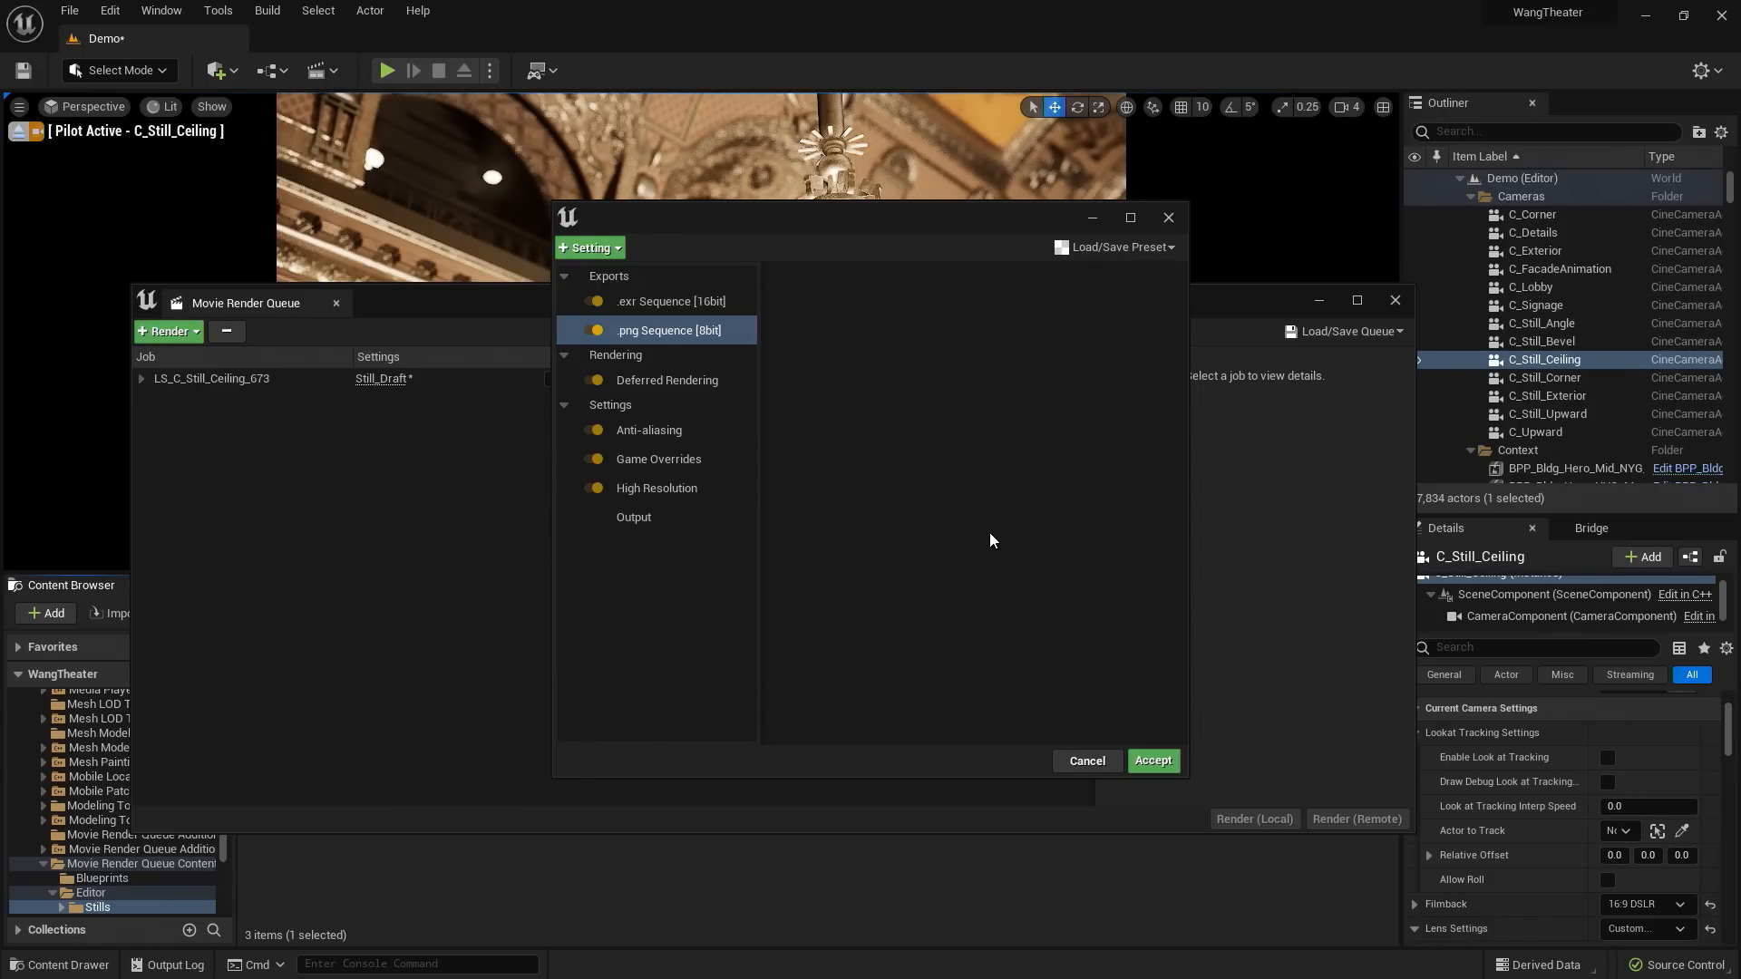
- Review the render job's Anti-aliasing, Game Overrides and High Resolution settings
left_click(705, 426)
left_click(720, 458)
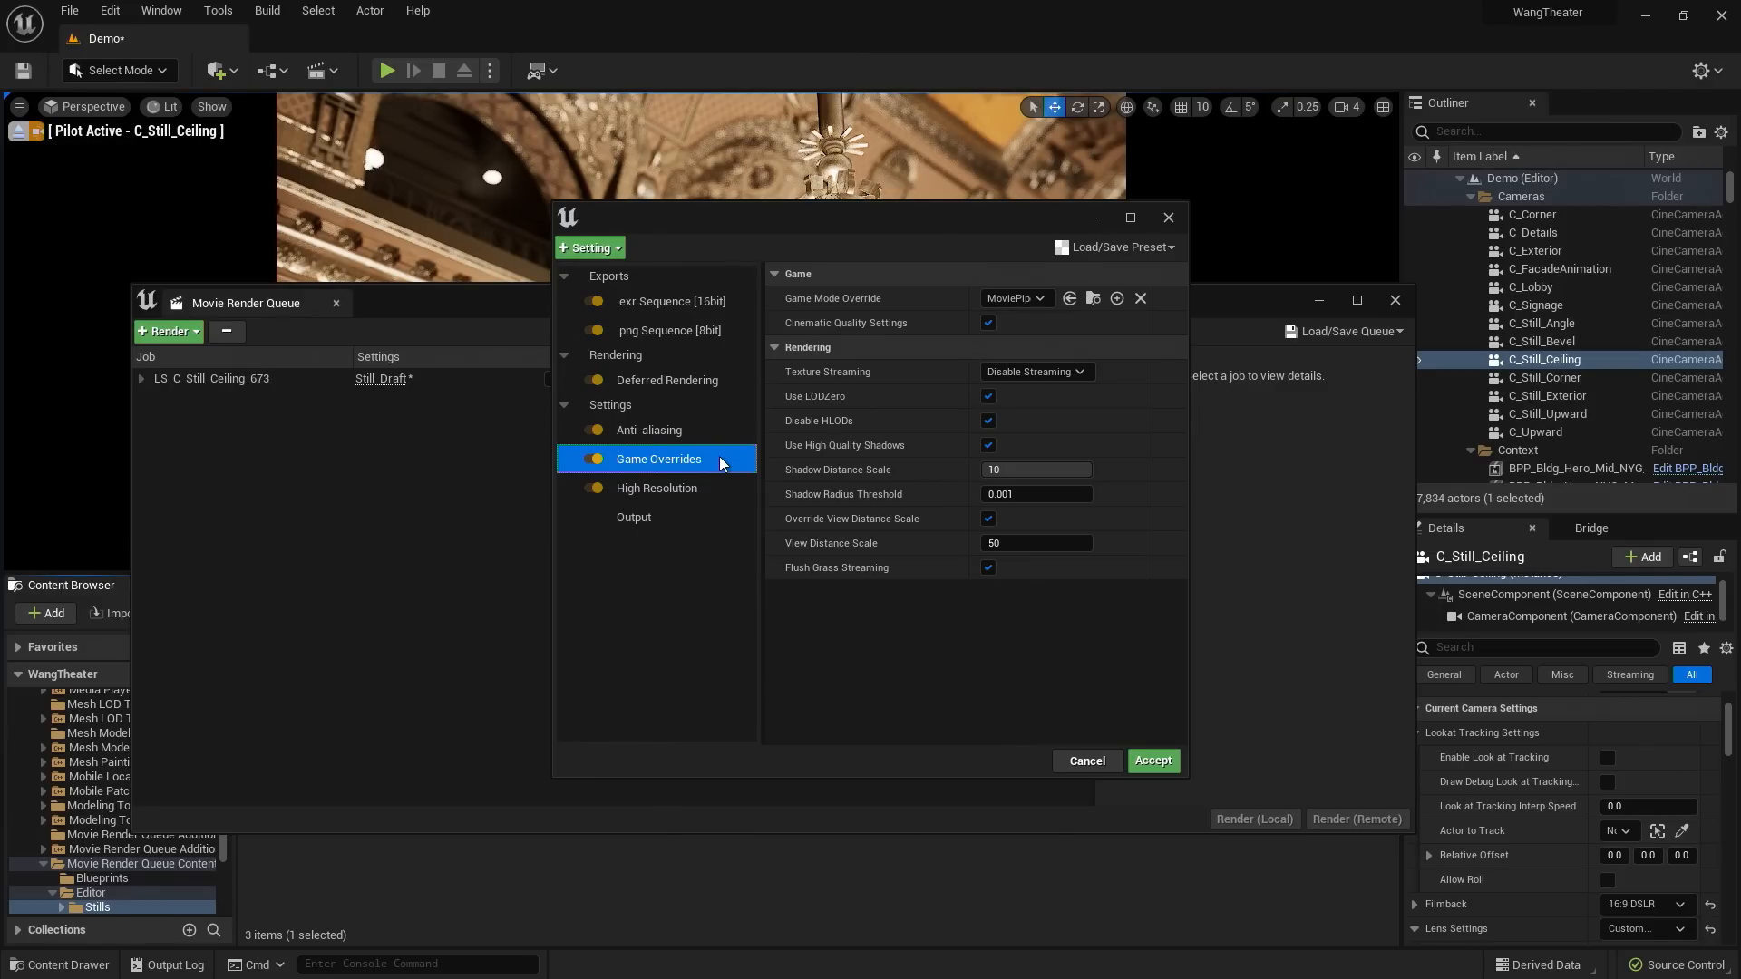
left_click(705, 489)
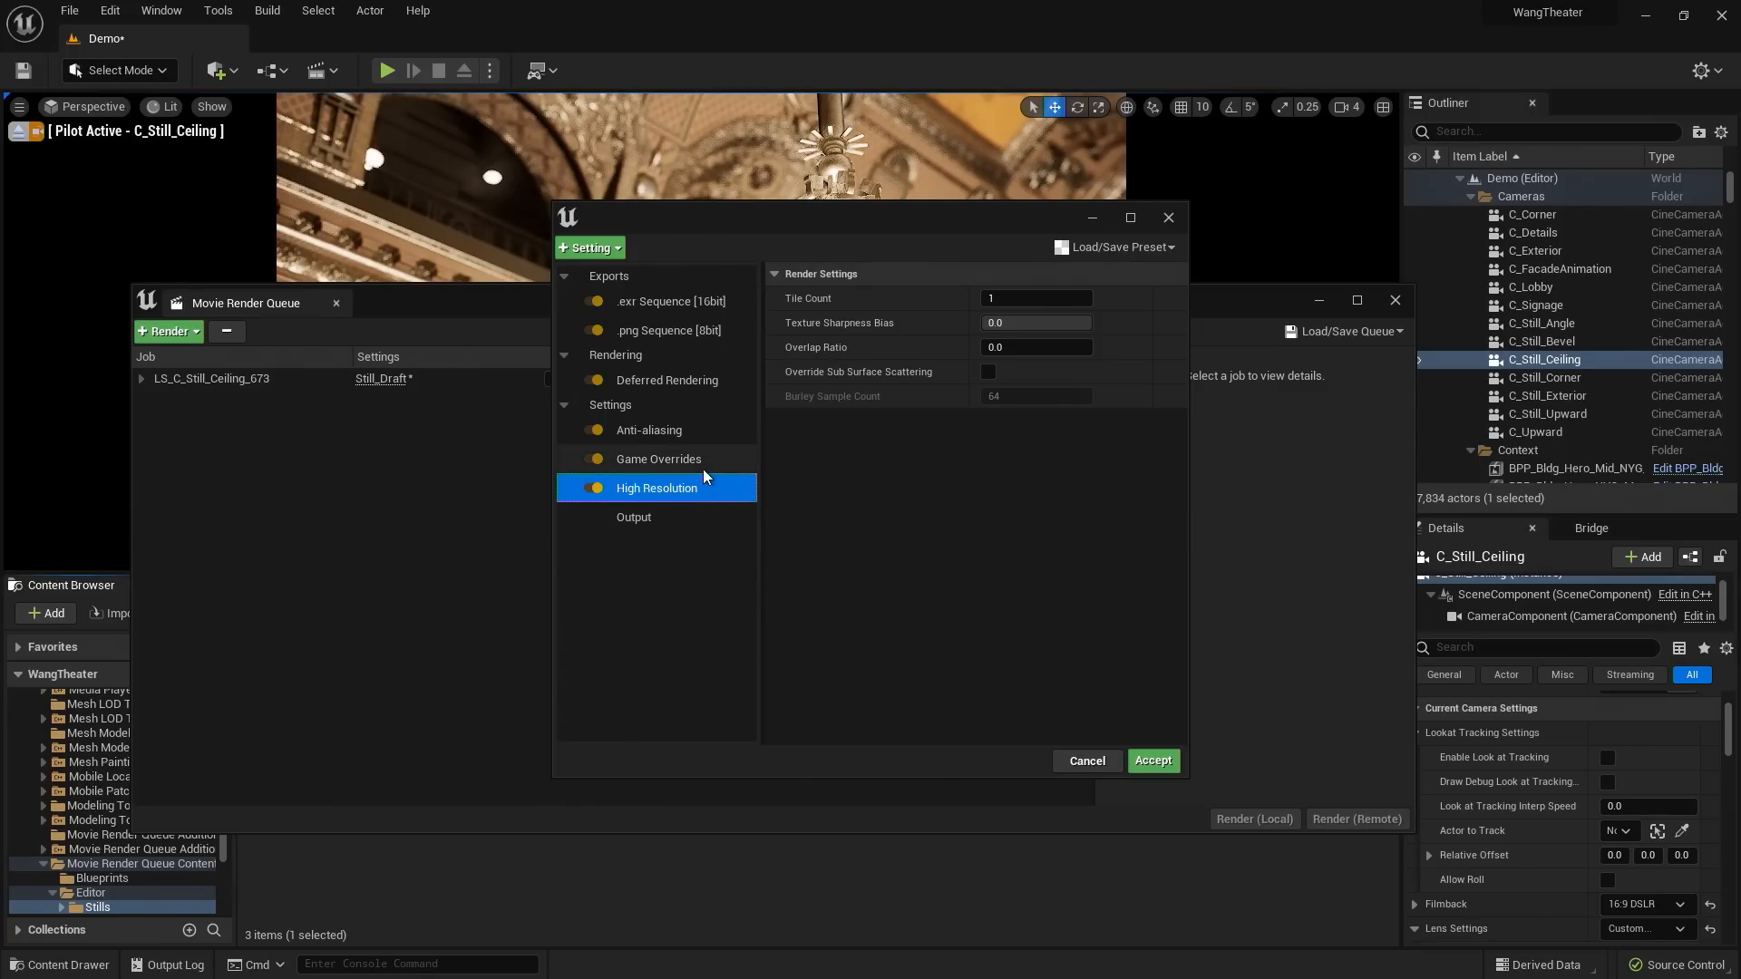
- Recheck the Game Overrides, set the render job's output directory to the Desktop folder, and accept the settings
left_click(704, 466)
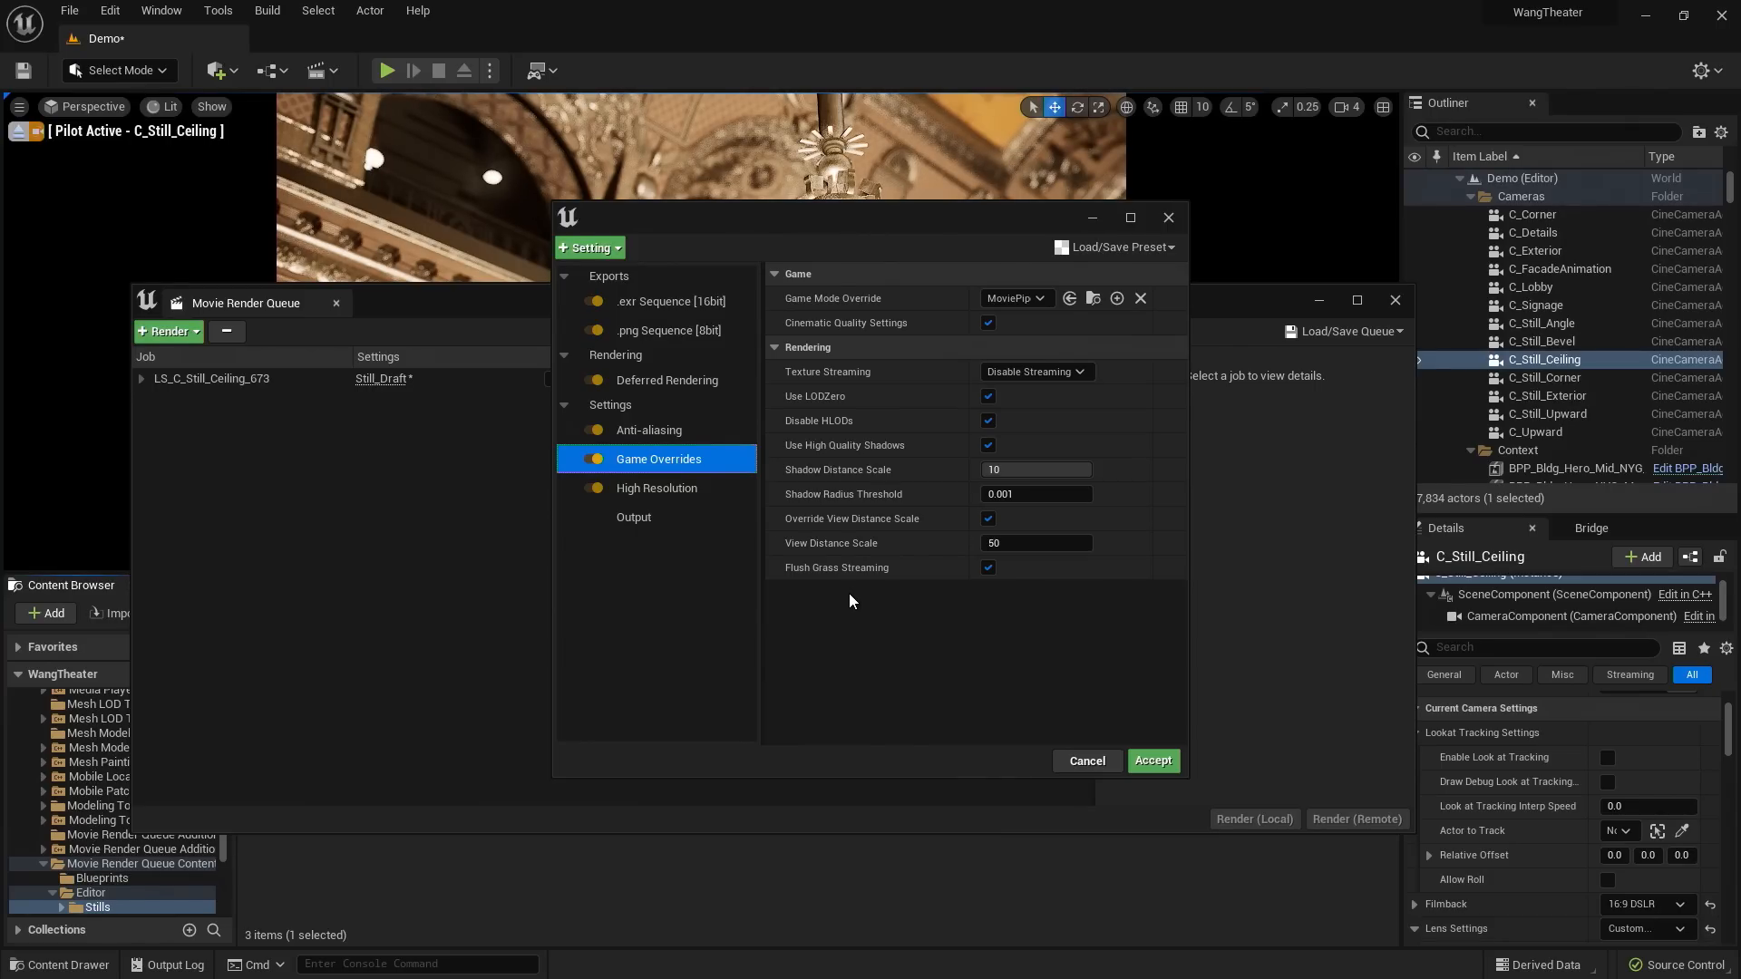
left_click(684, 527)
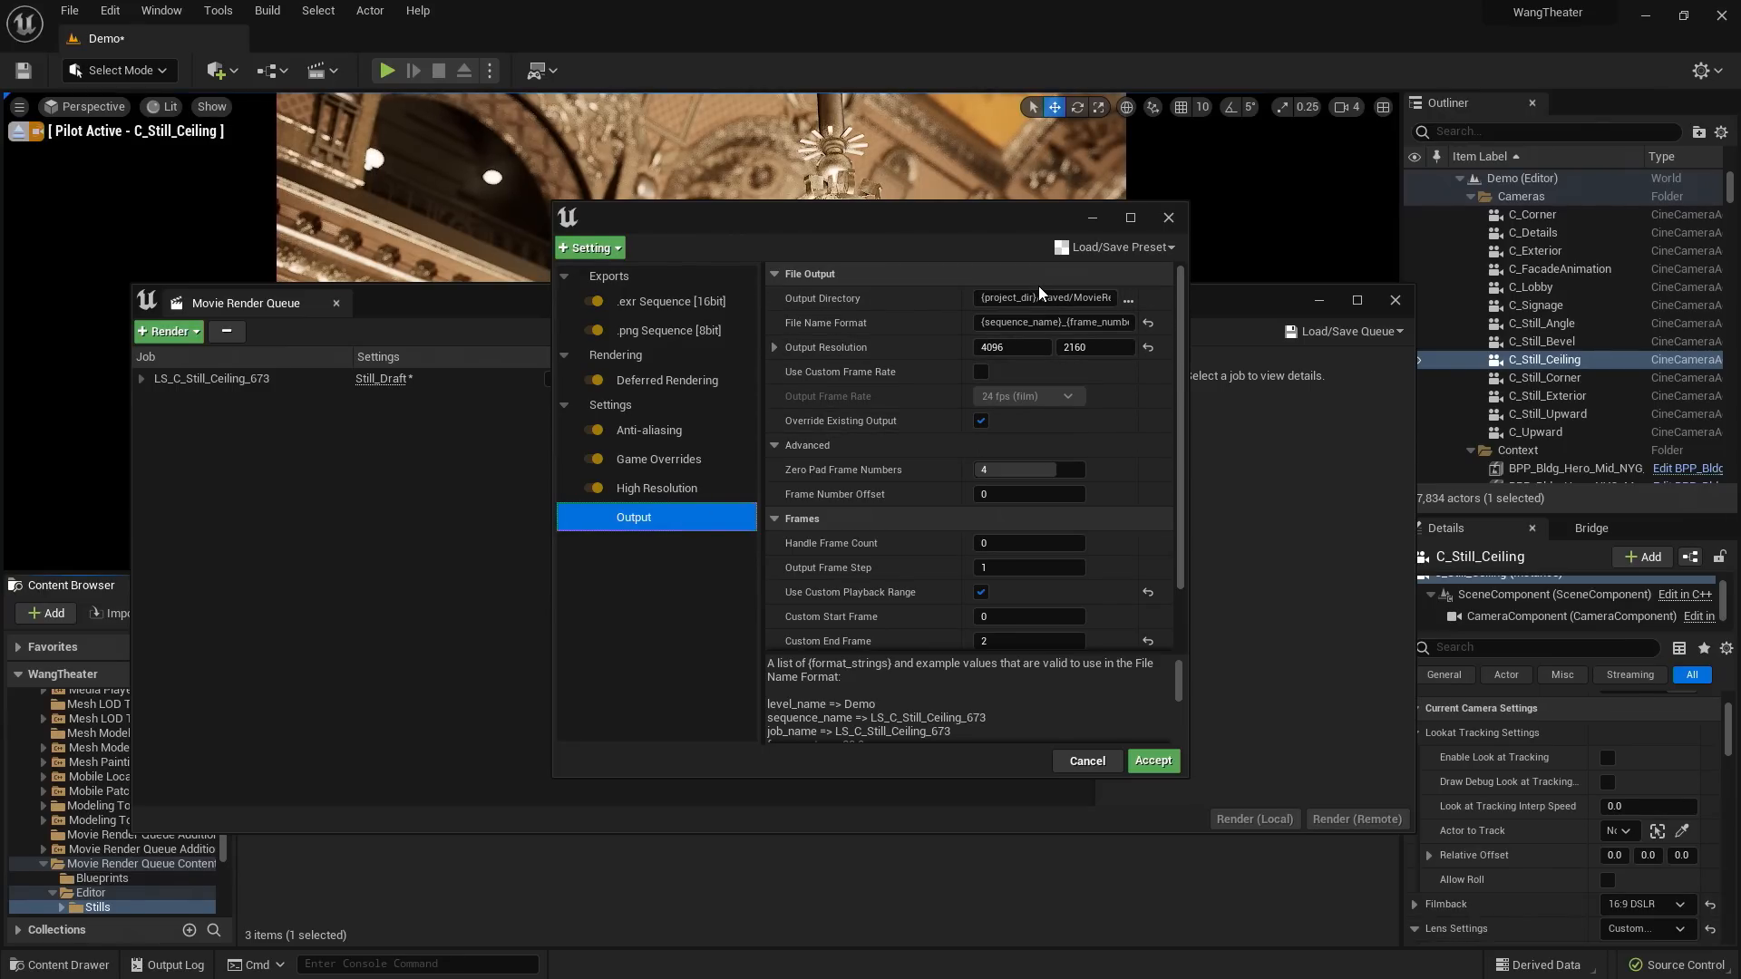
left_click(1128, 300)
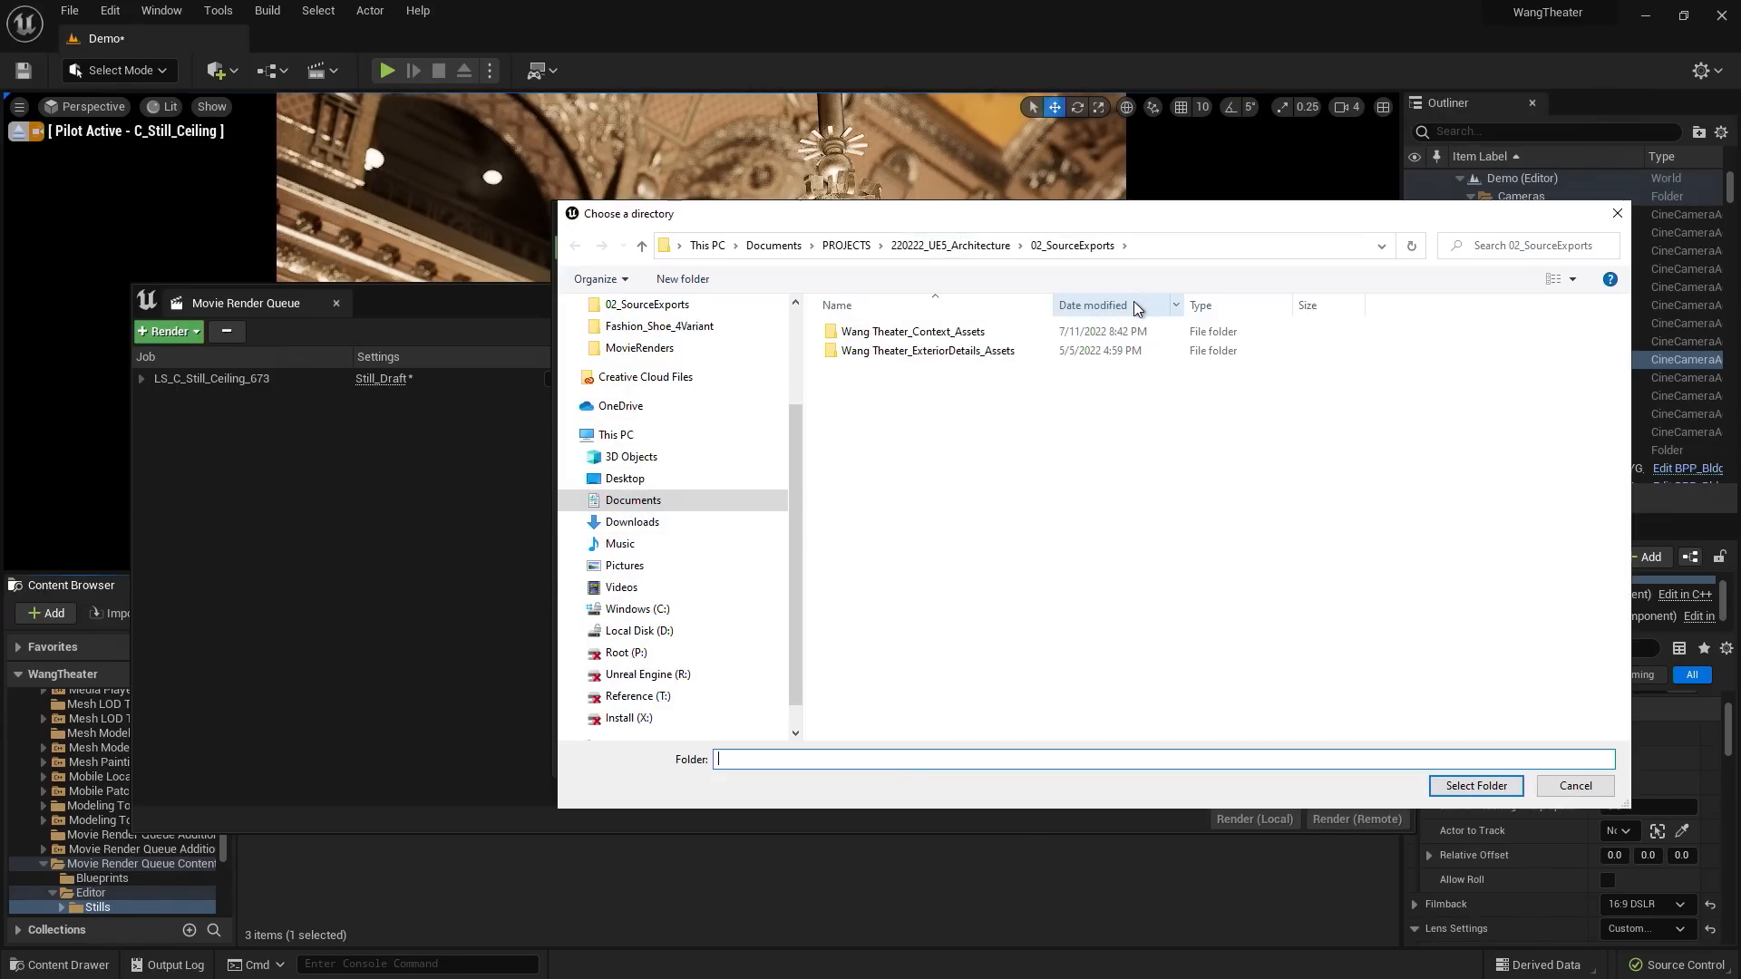
left_click(657, 482)
left_click(1472, 787)
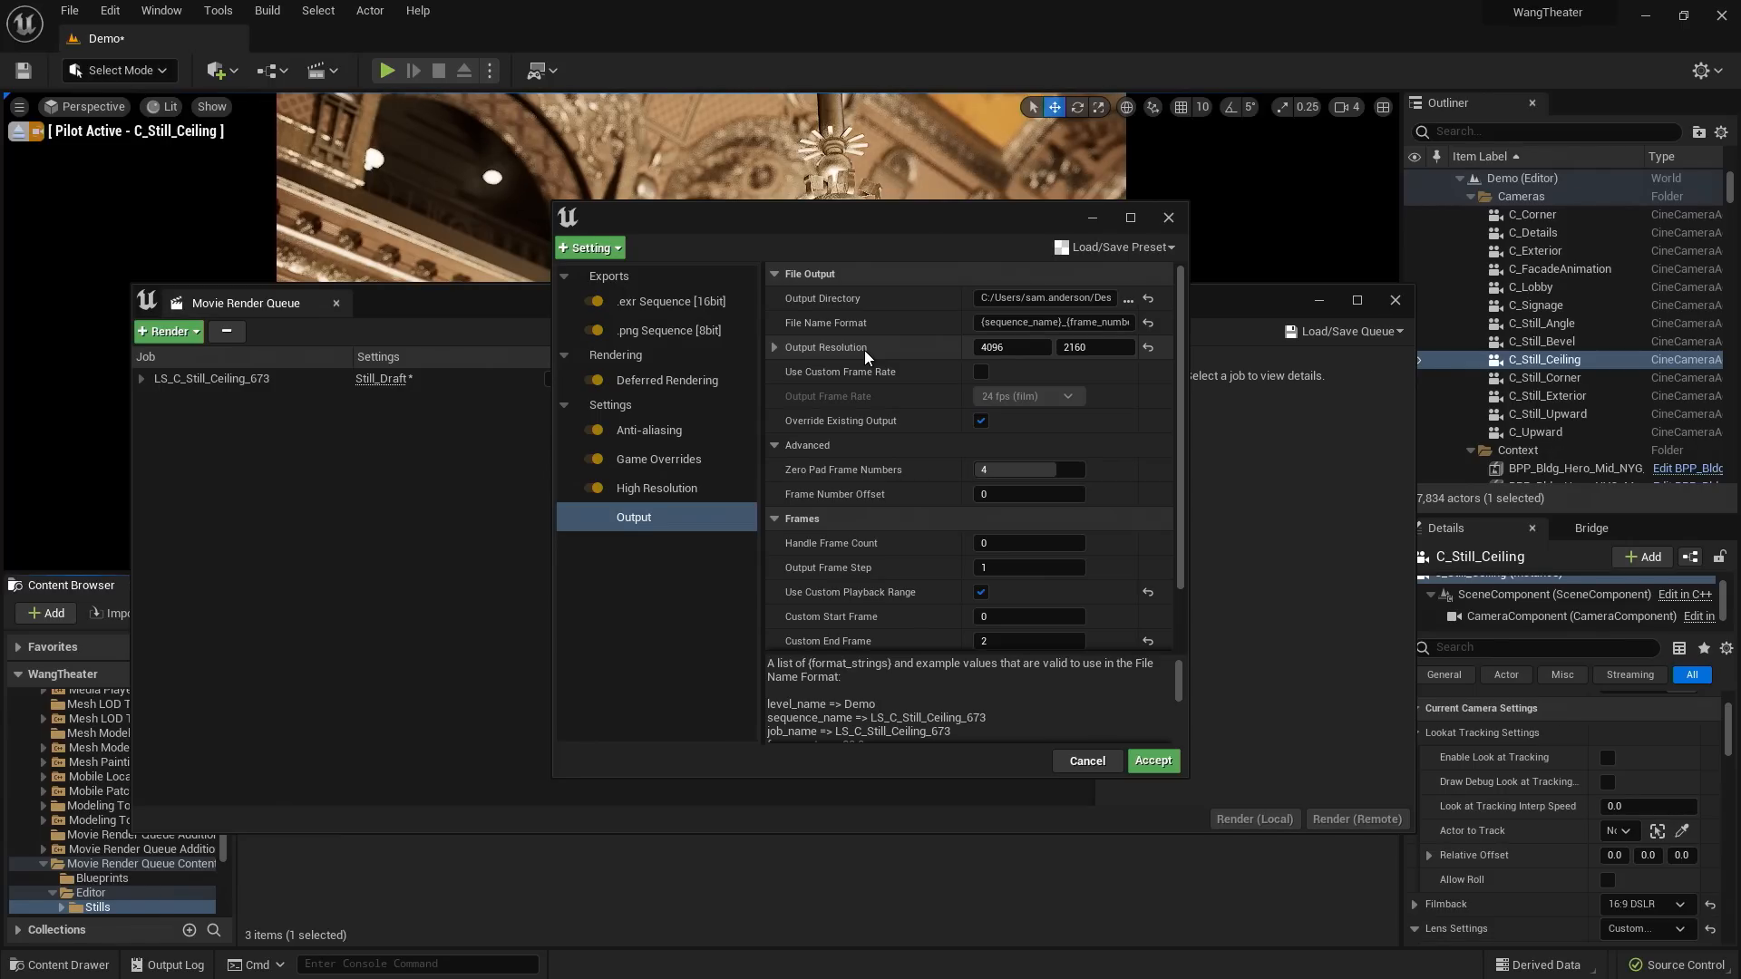
left_click(1165, 760)
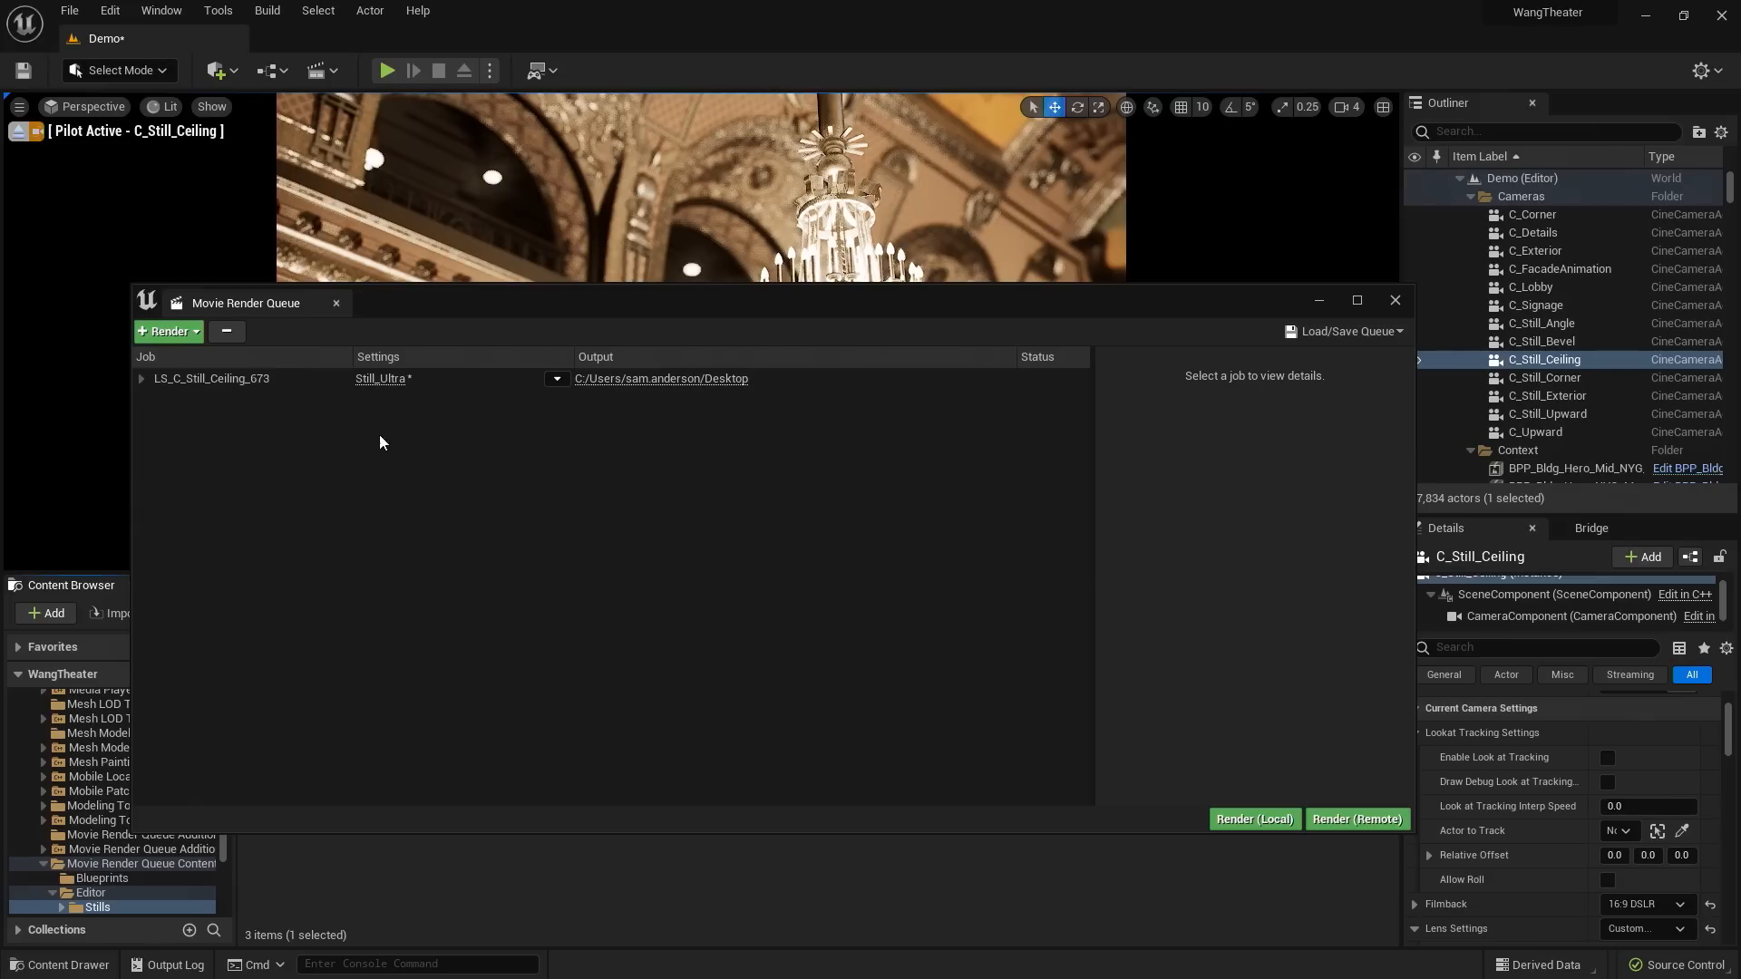
- Start a local render of the LS_C_Still_Ceiling_673 job
left_click(307, 379)
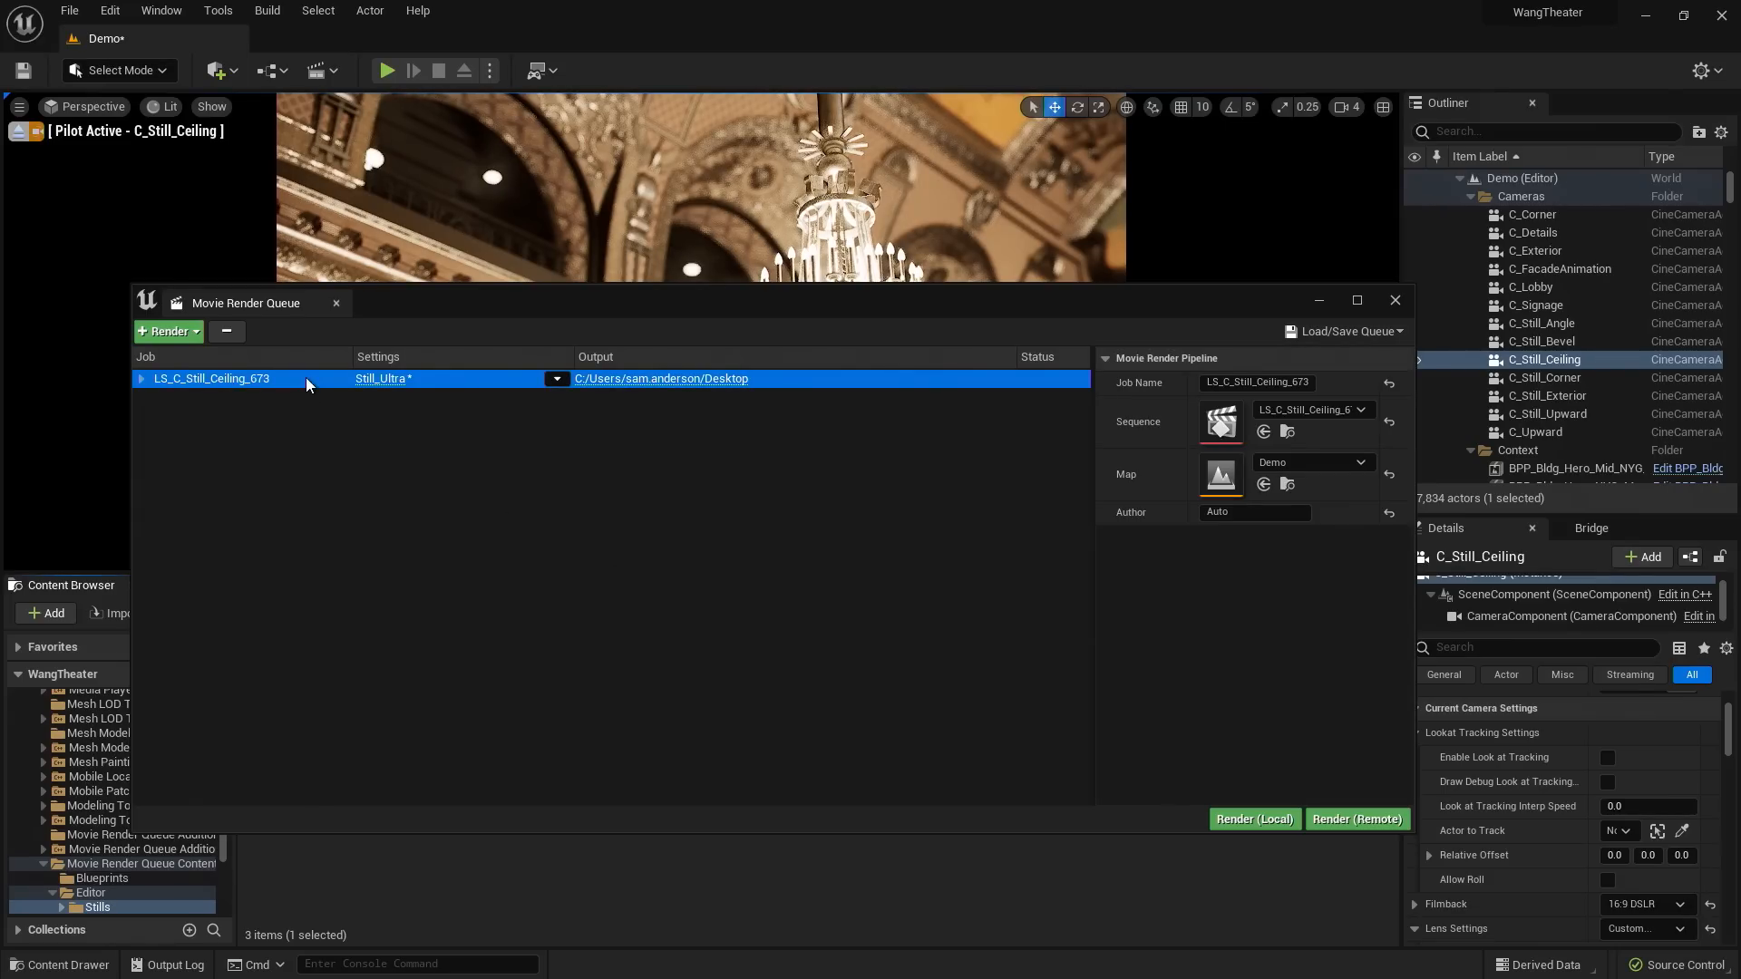
left_click(1244, 818)
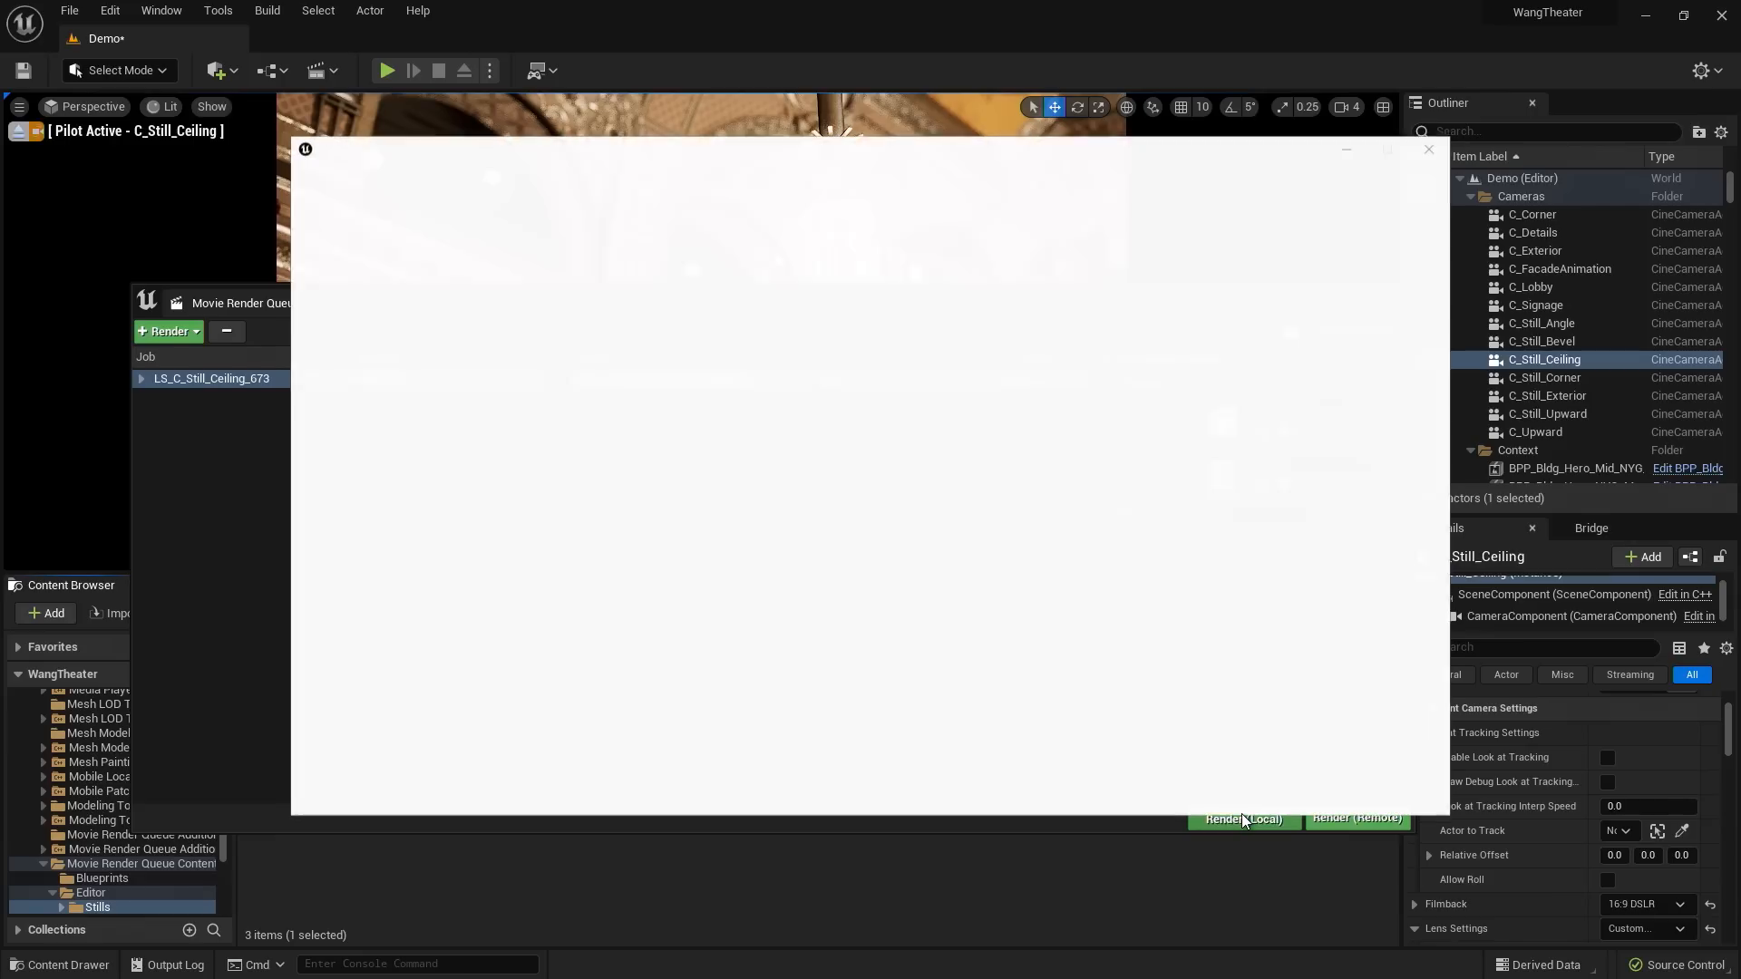